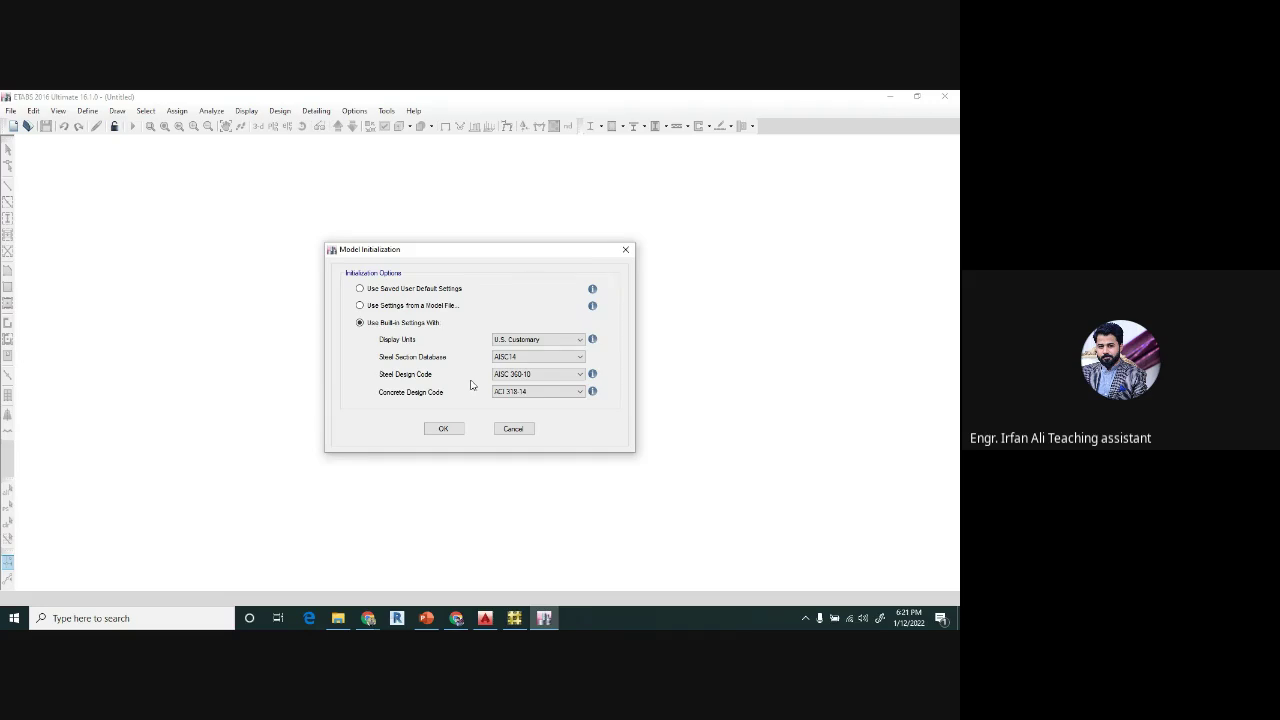
# - Check the available steel and concrete design codes, and initialize the model with the saved user default settings
pyautogui.click(535, 375)
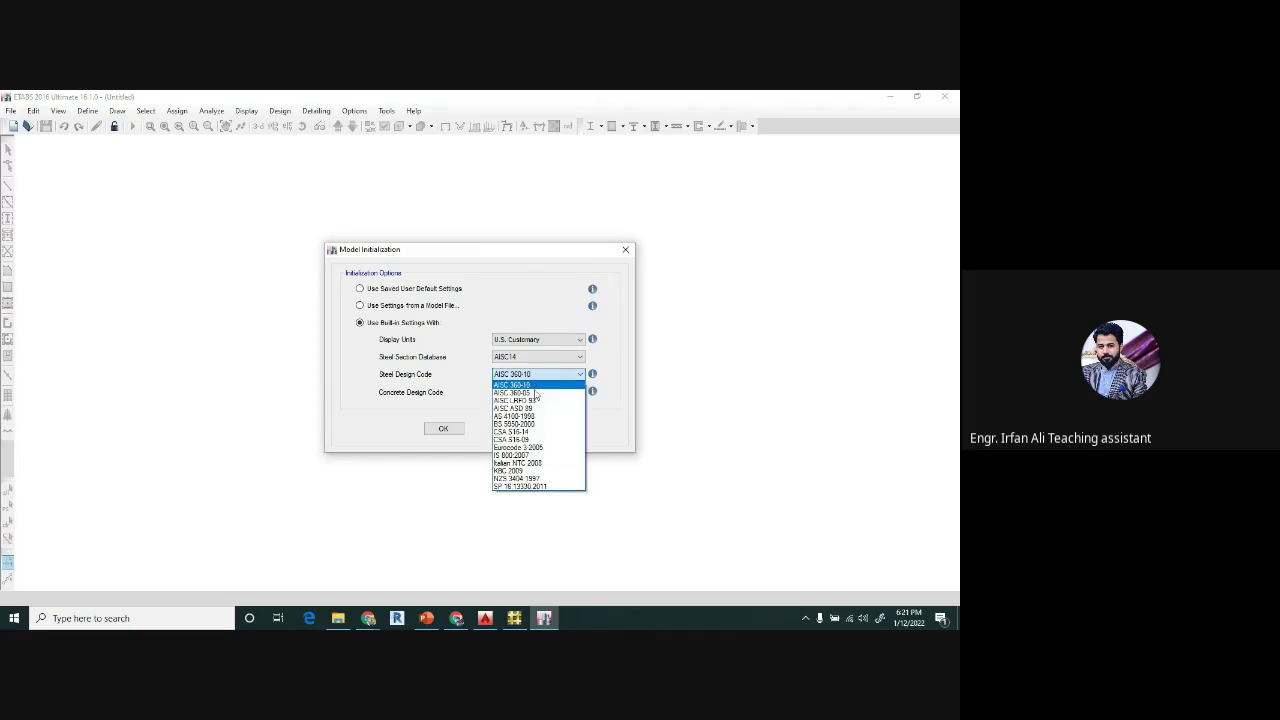
pyautogui.click(621, 398)
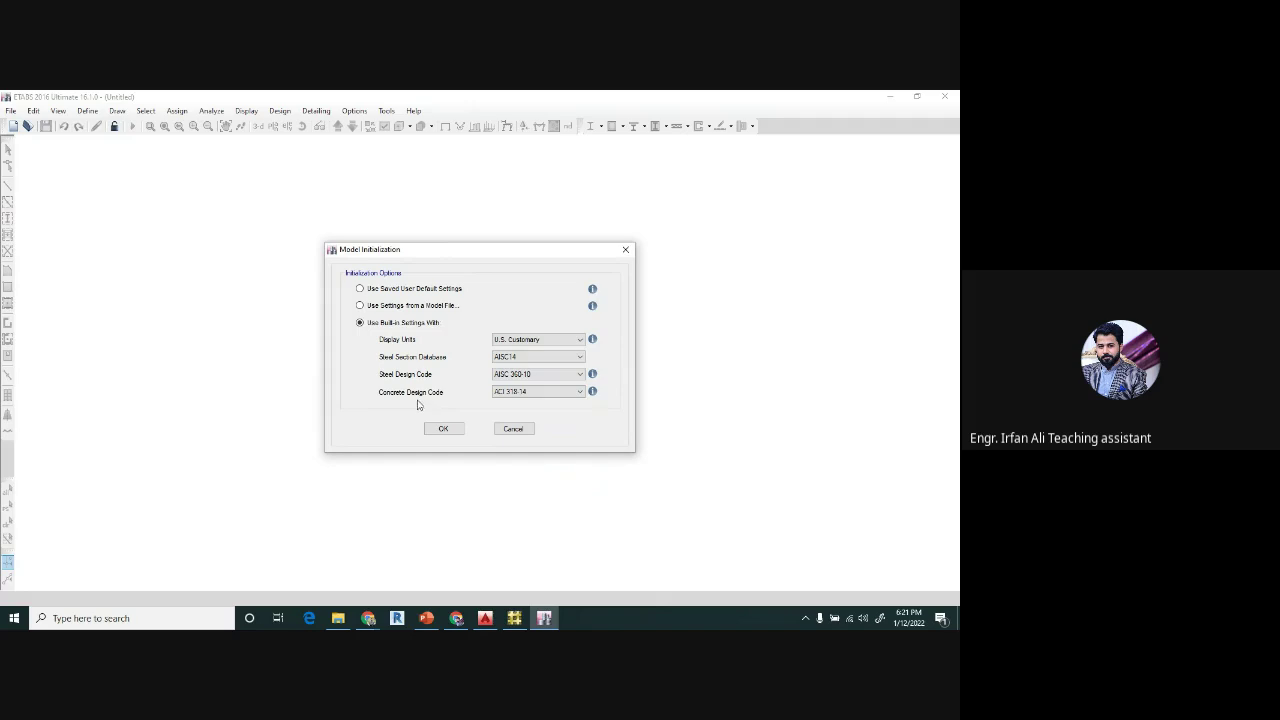
pyautogui.click(551, 394)
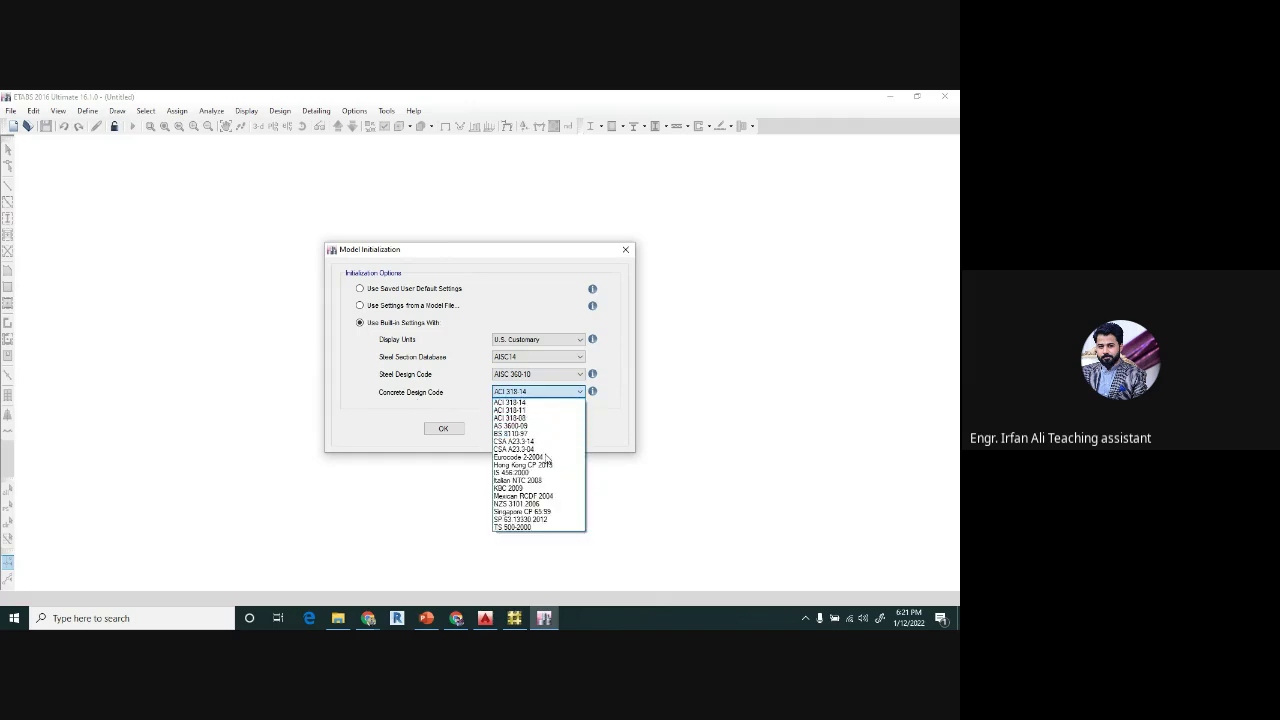
pyautogui.click(608, 412)
pyautogui.click(395, 290)
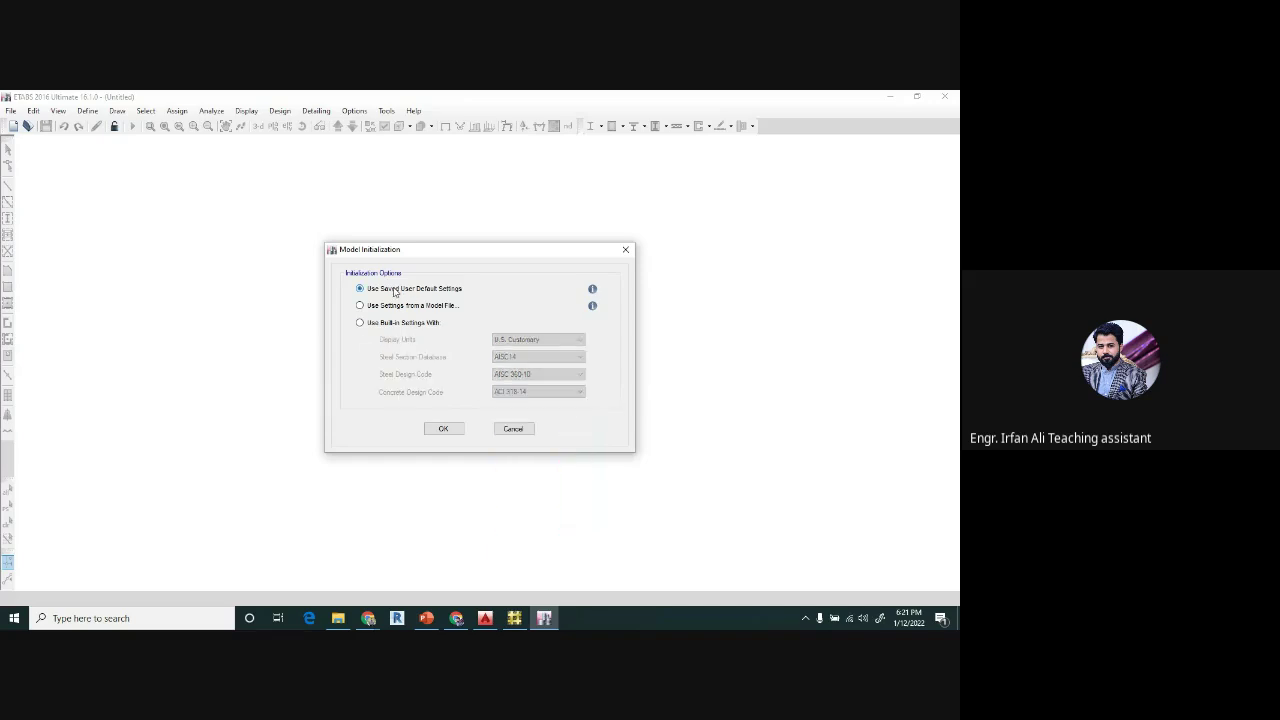
pyautogui.click(457, 432)
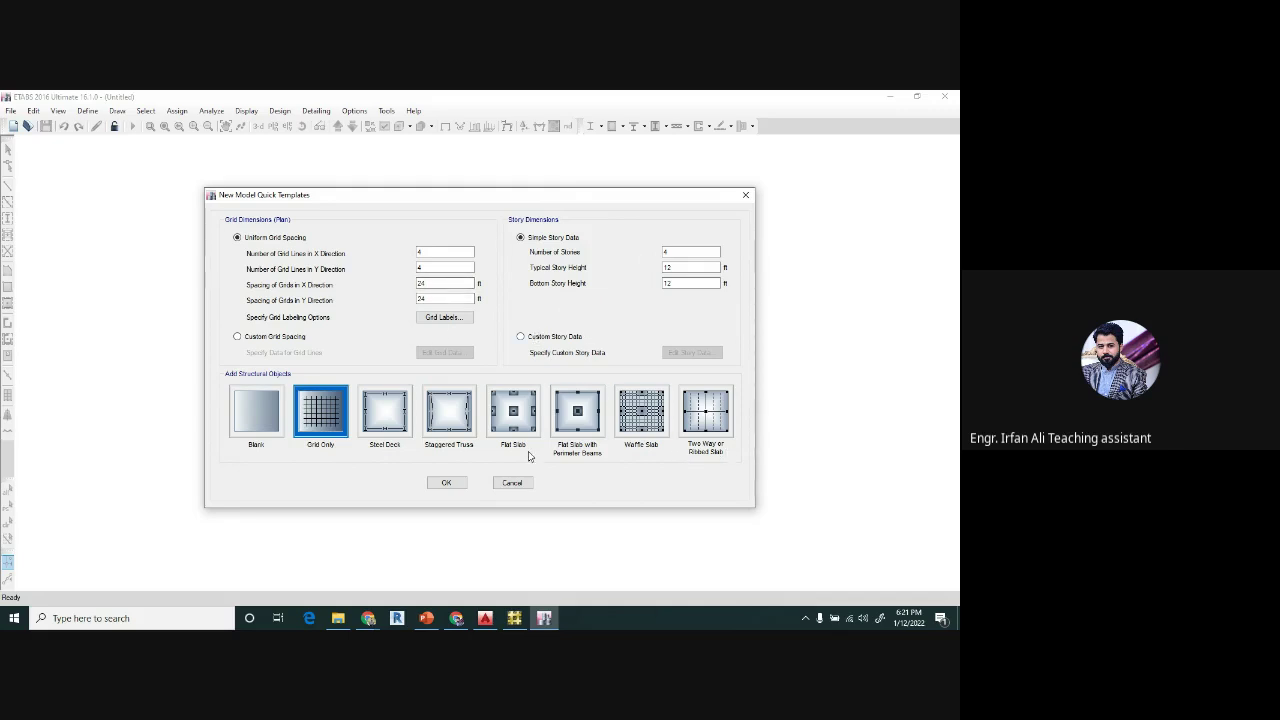
# - Create the model from the Two Way or Ribbed Slab template with ribs disabled, keeping the default grid and story dimensions
pyautogui.click(714, 422)
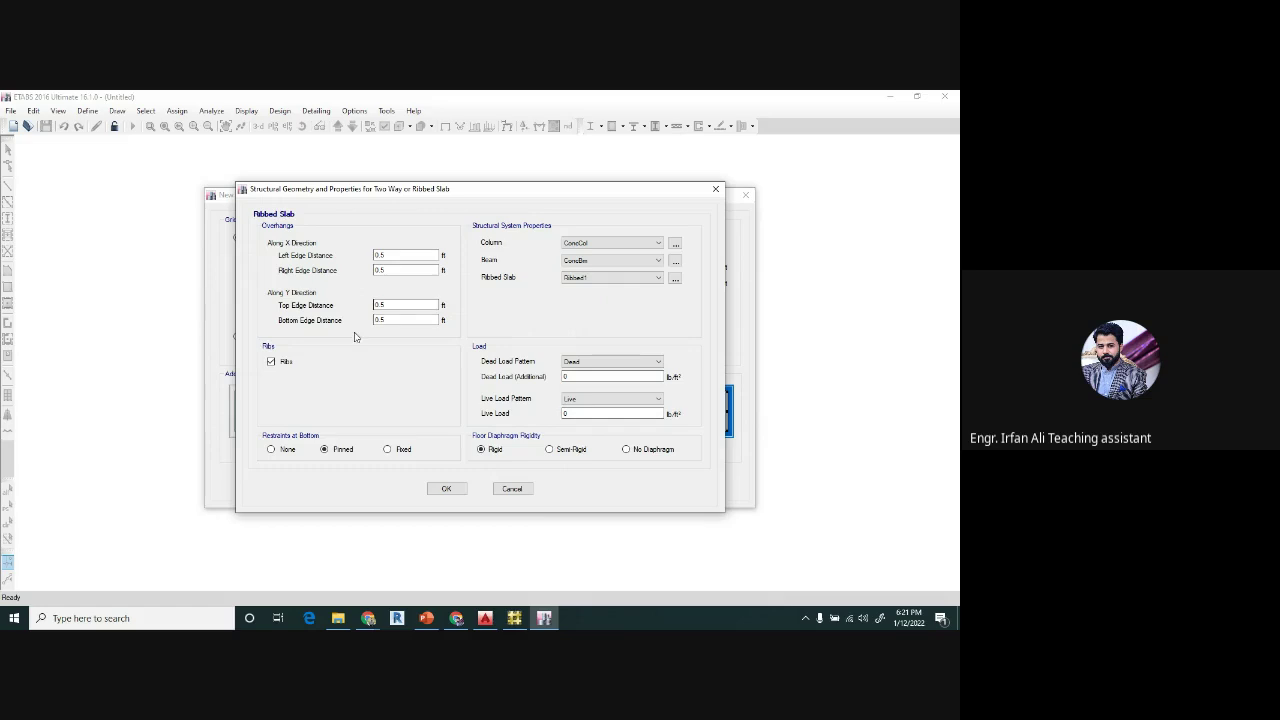
pyautogui.click(270, 362)
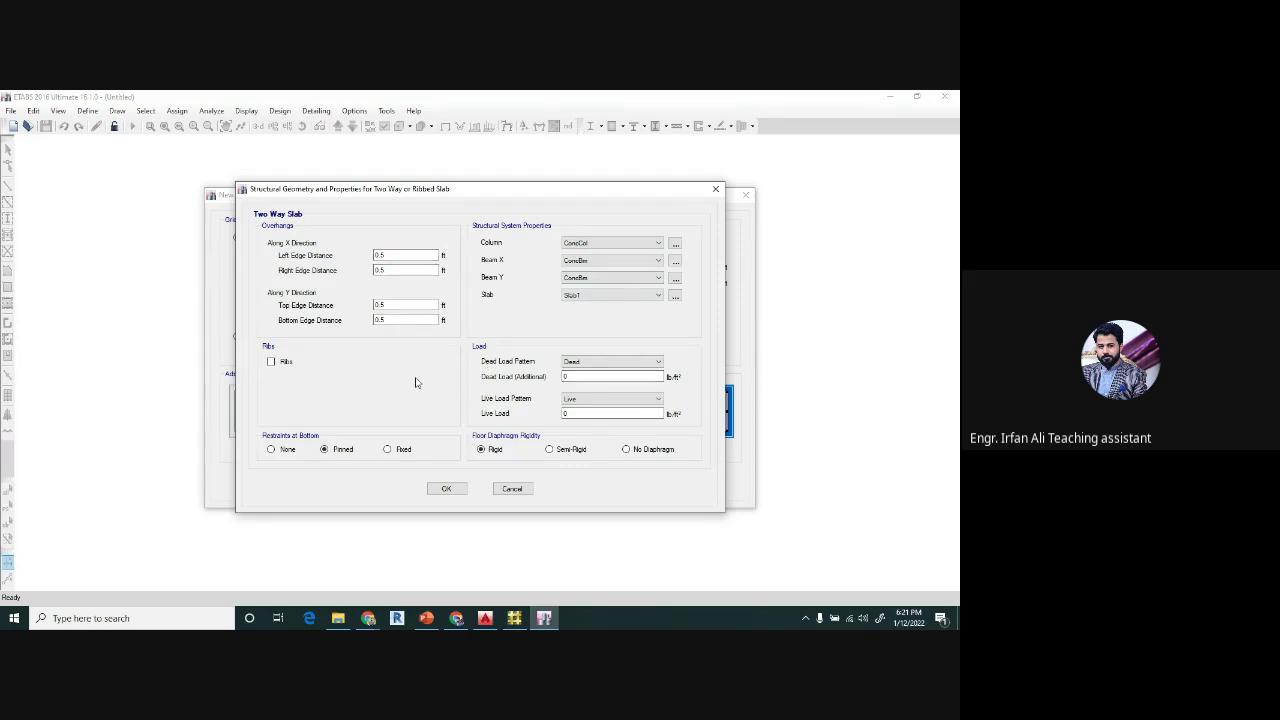
pyautogui.click(447, 489)
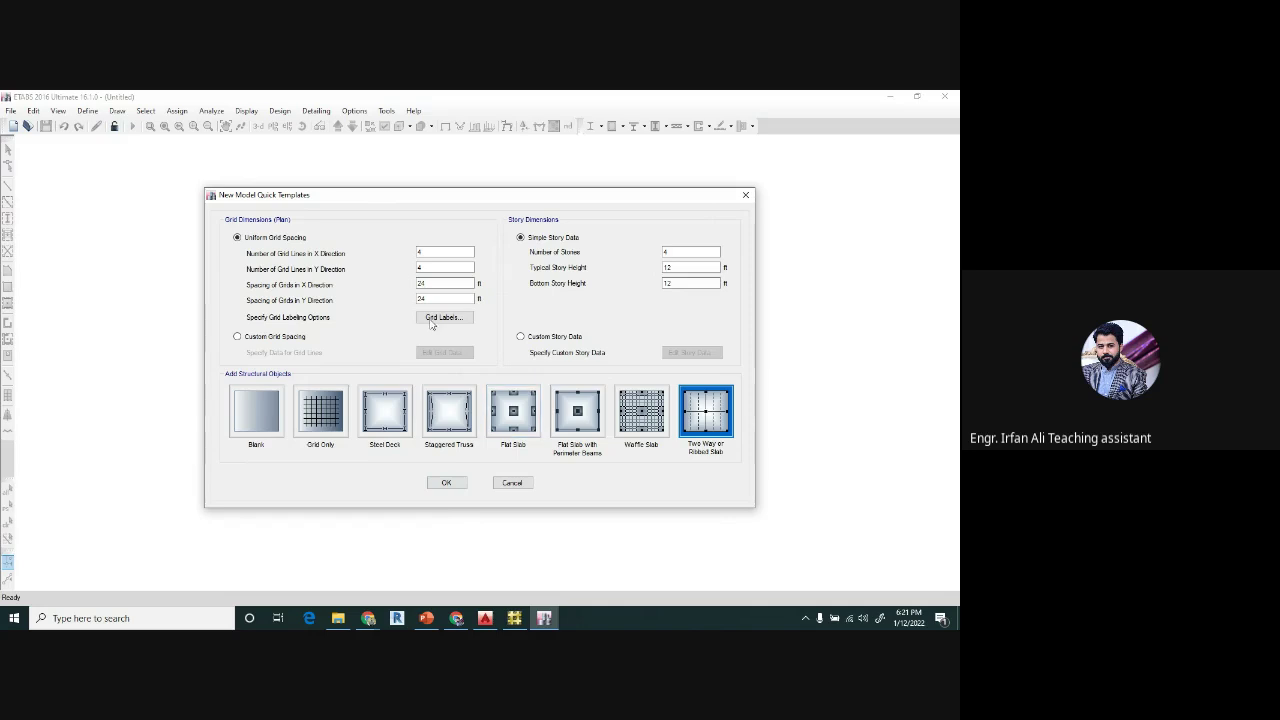
pyautogui.click(447, 487)
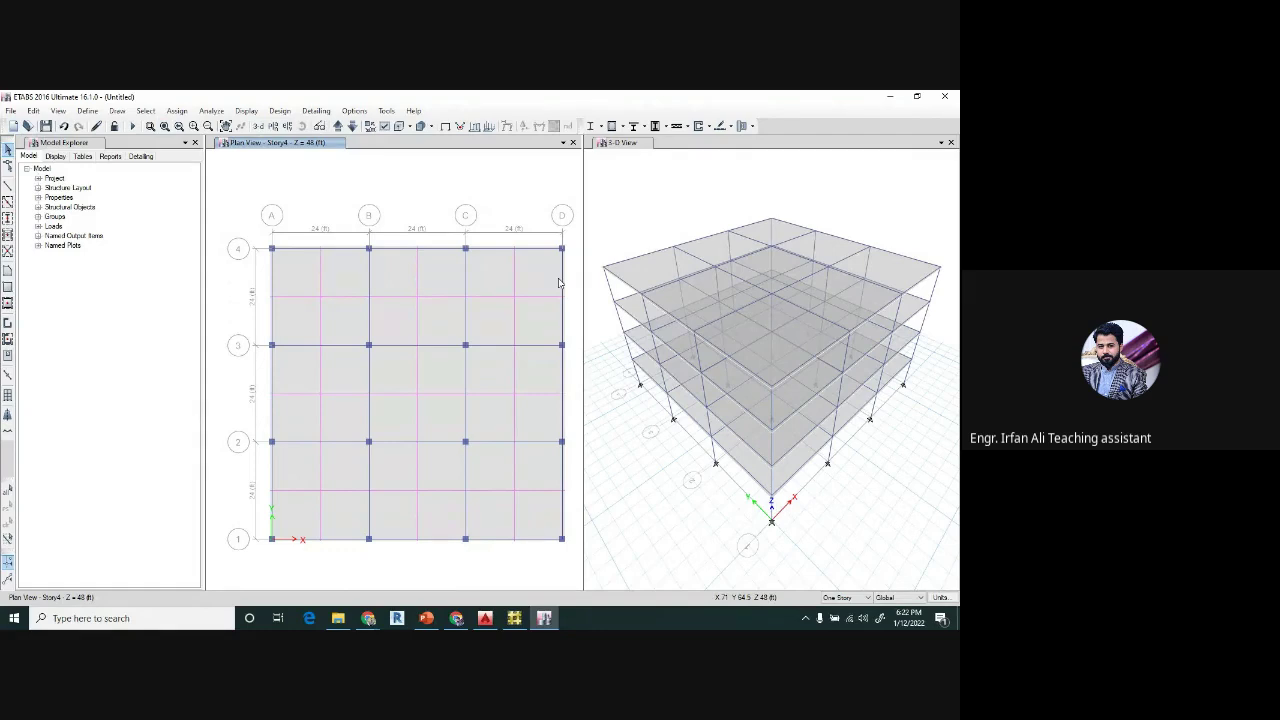
# - Open the project information form and look into choosing a company logo file without selecting one
pyautogui.click(11, 112)
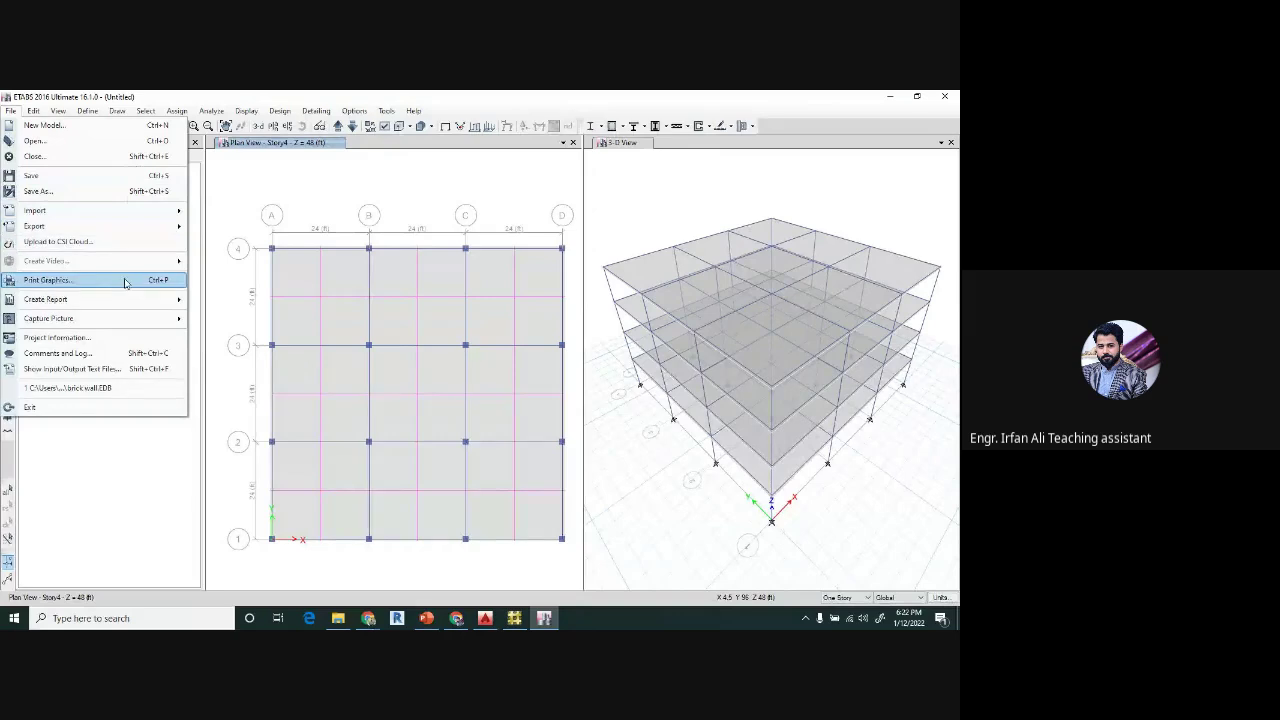
pyautogui.moveTo(75, 216)
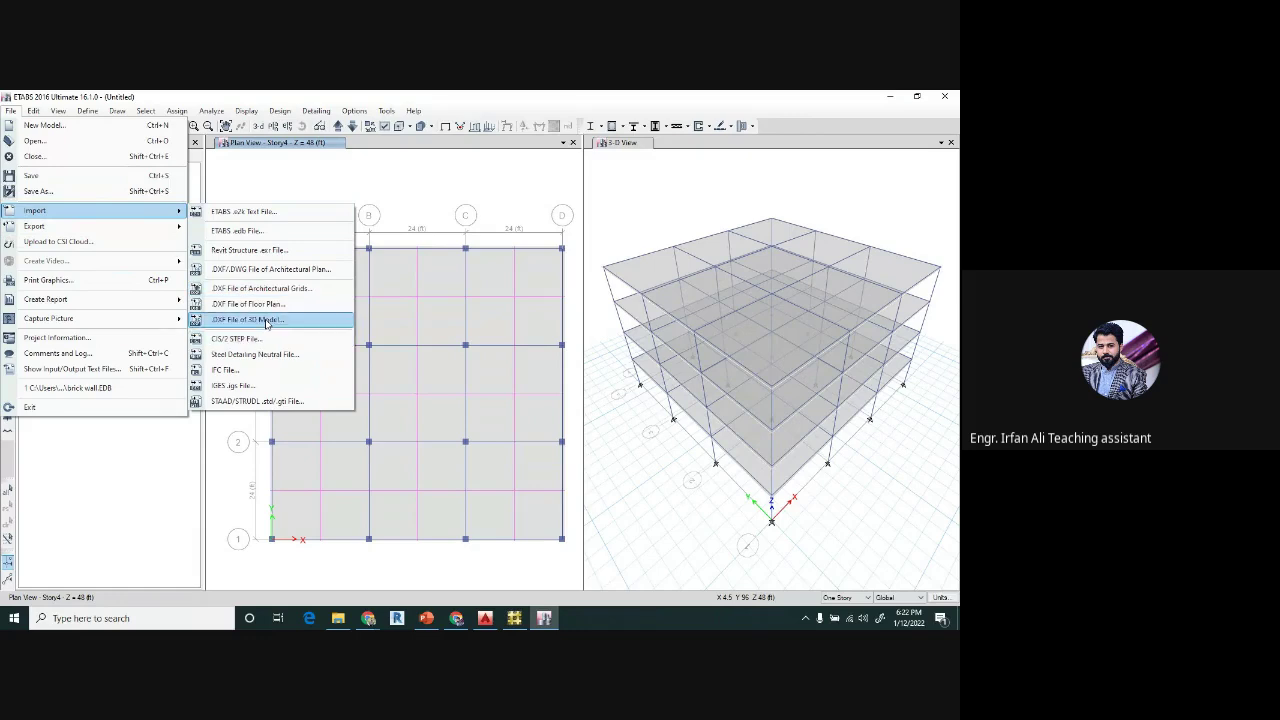
pyautogui.moveTo(175, 226)
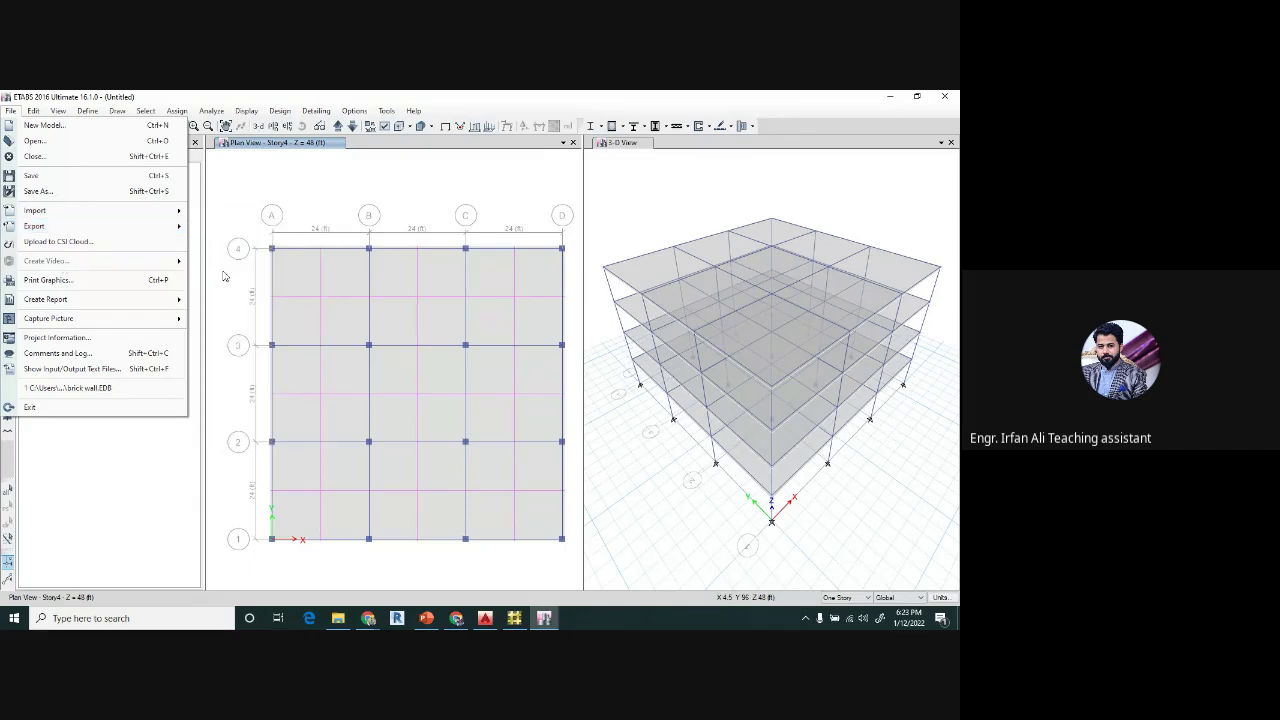
pyautogui.moveTo(86, 301)
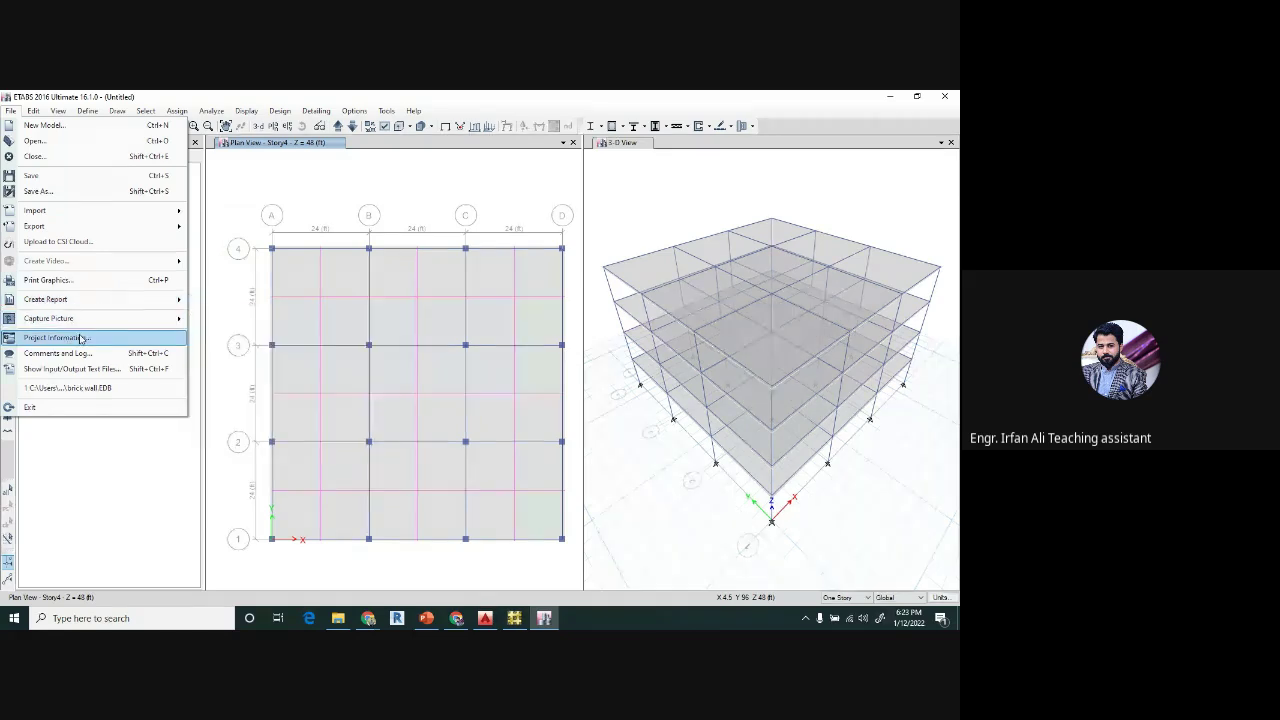
pyautogui.click(81, 339)
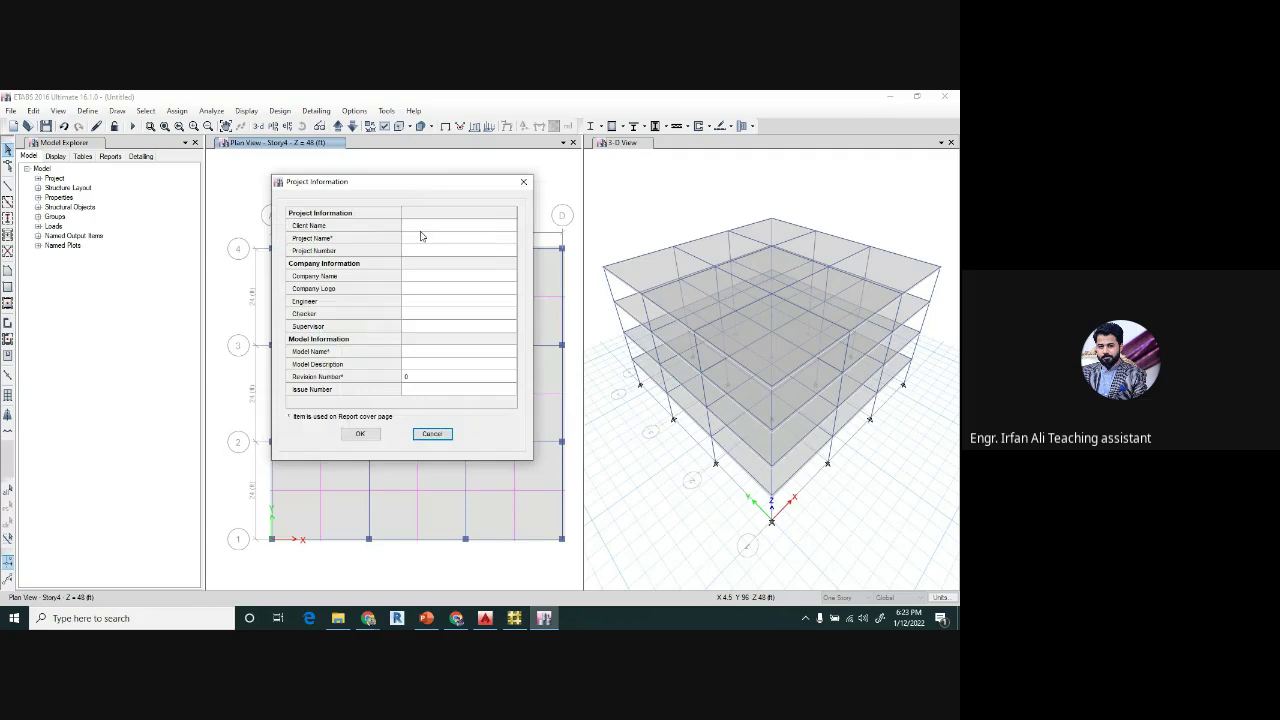
pyautogui.click(424, 227)
pyautogui.click(416, 239)
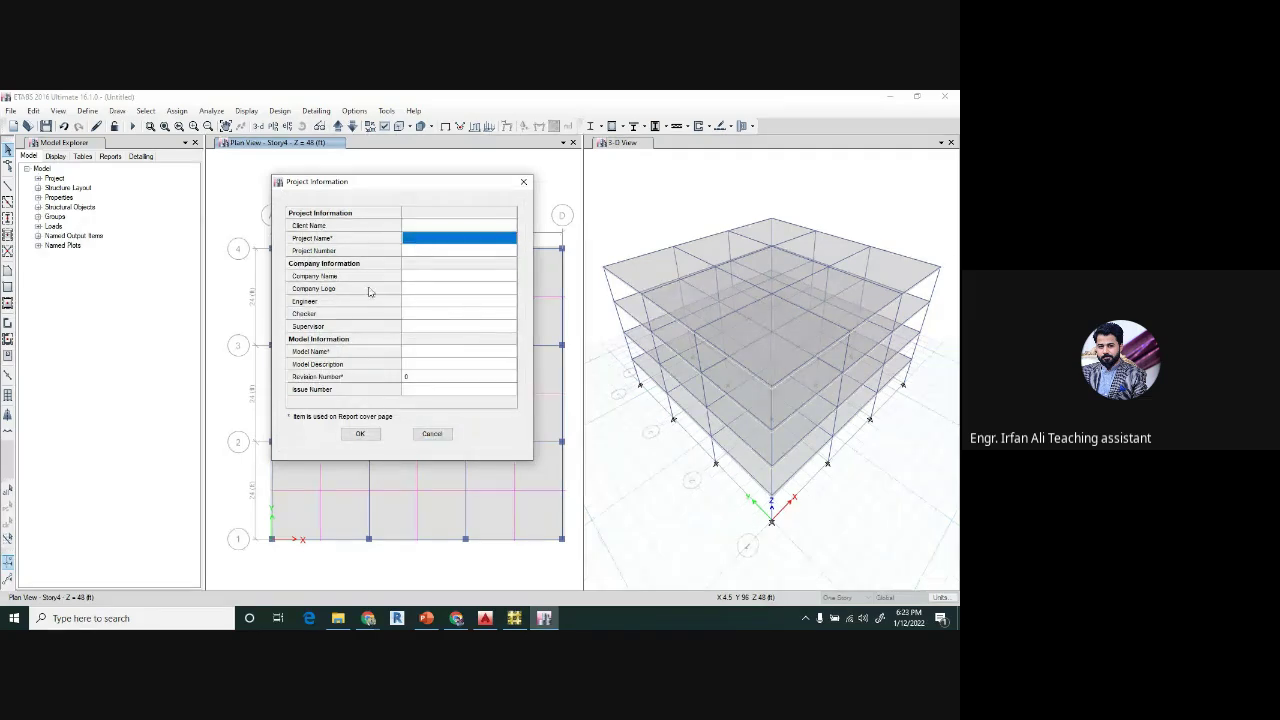
pyautogui.click(426, 289)
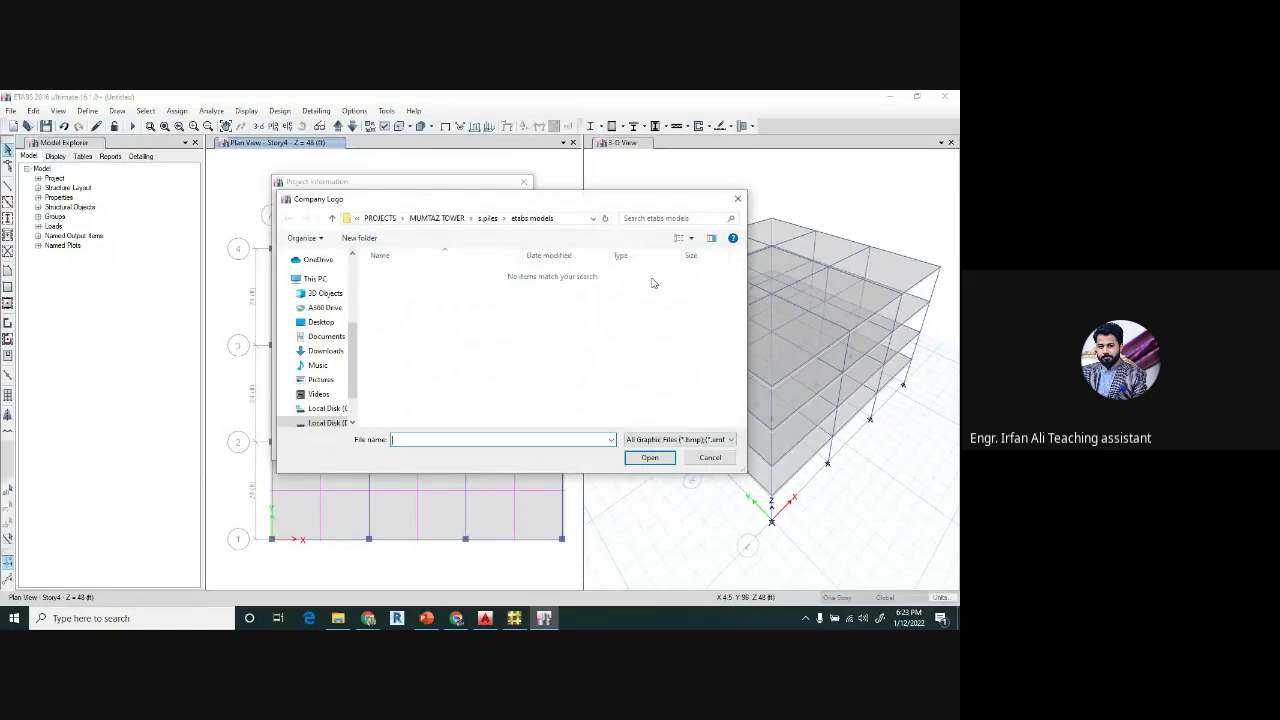
pyautogui.click(738, 198)
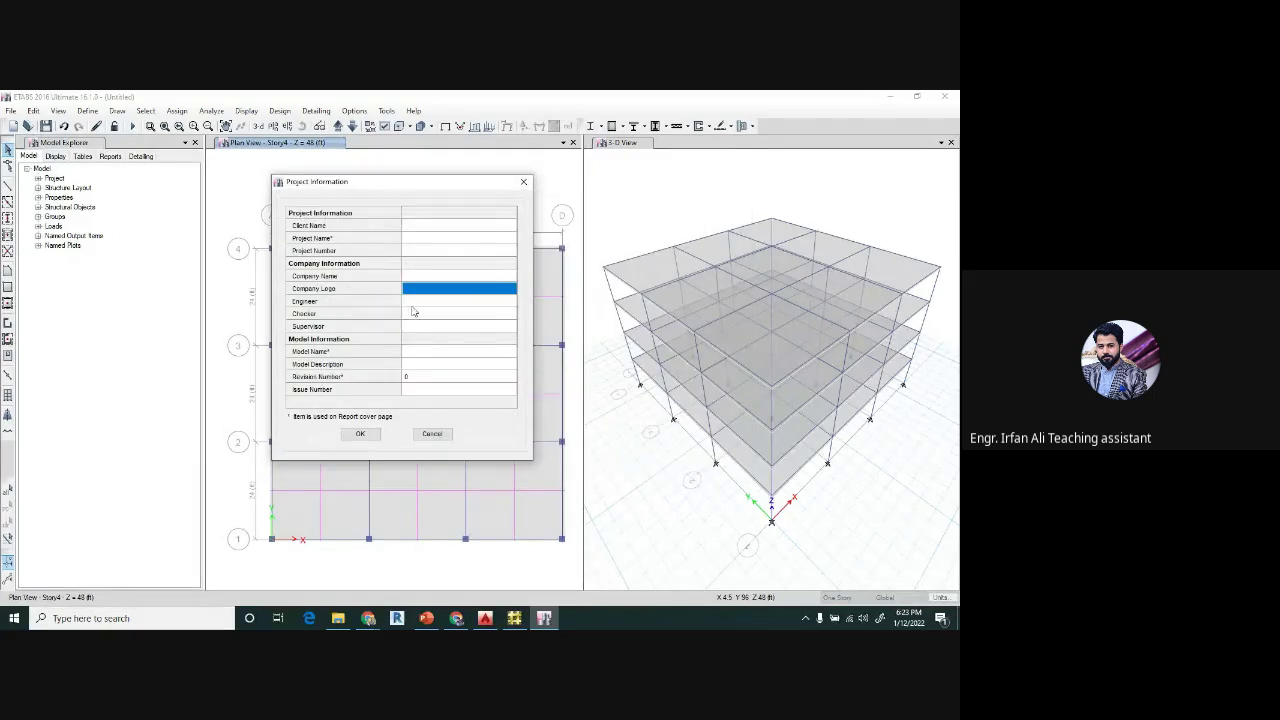
# - Enter the engineer's name in the company information
pyautogui.click(413, 304)
pyautogui.write('e')
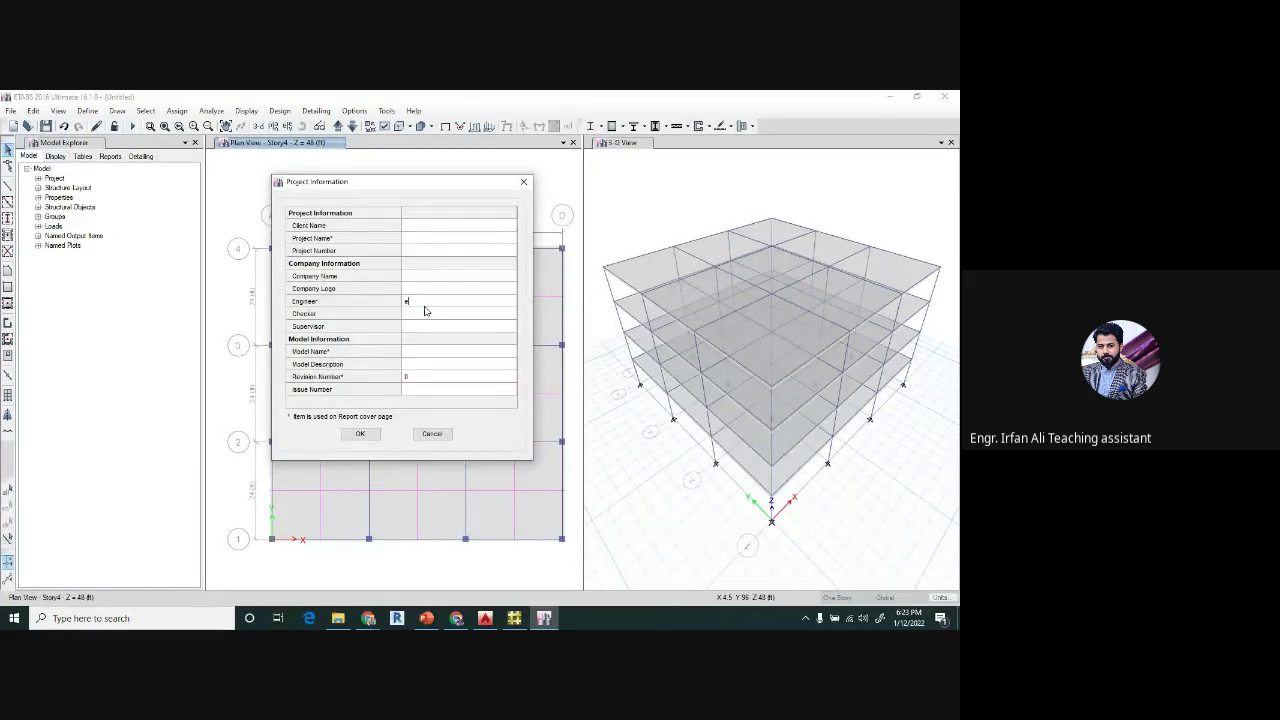
pyautogui.press('BackSpace')
pyautogui.write('E')
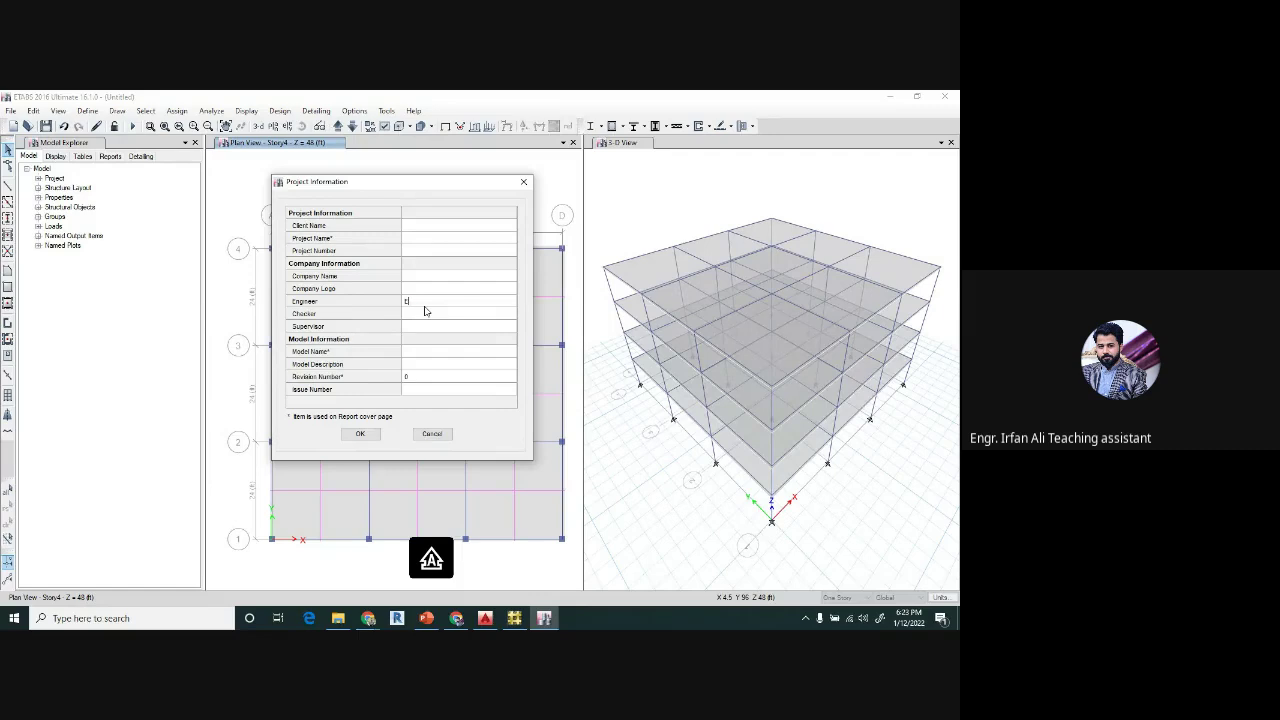
pyautogui.write('NG')
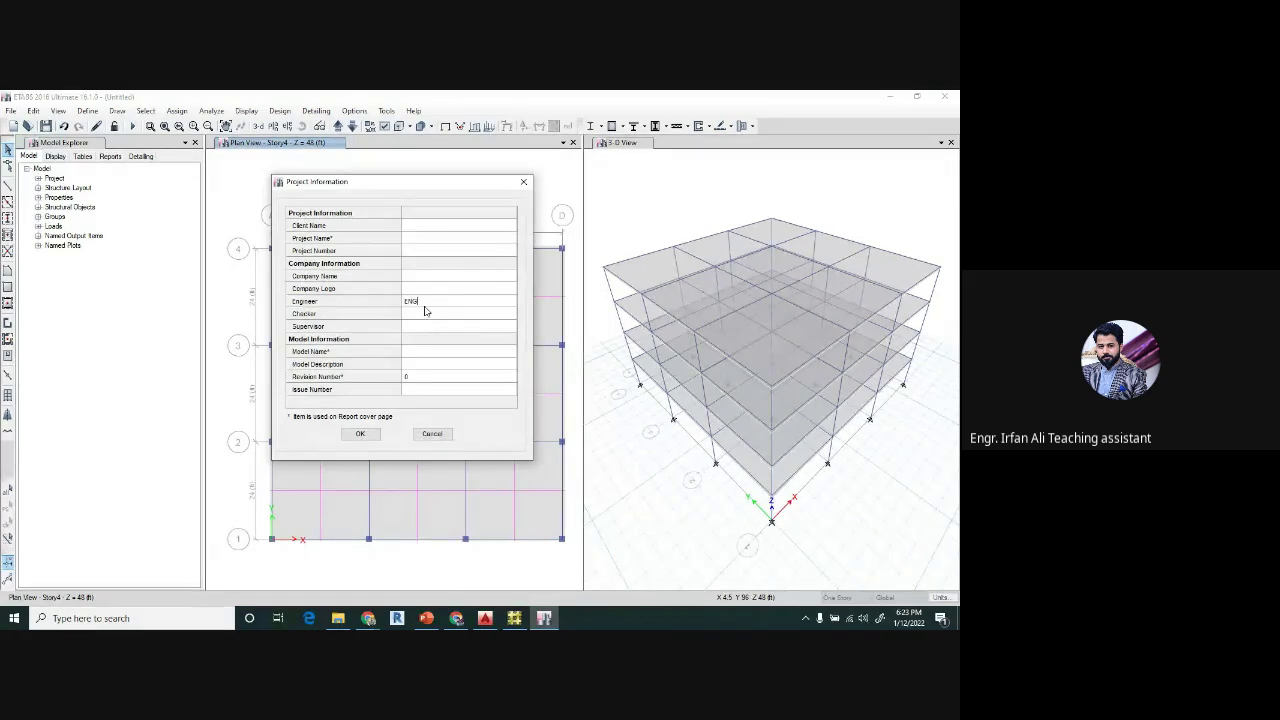
pyautogui.write('R.IRFAN ALI')
pyautogui.press('Return')
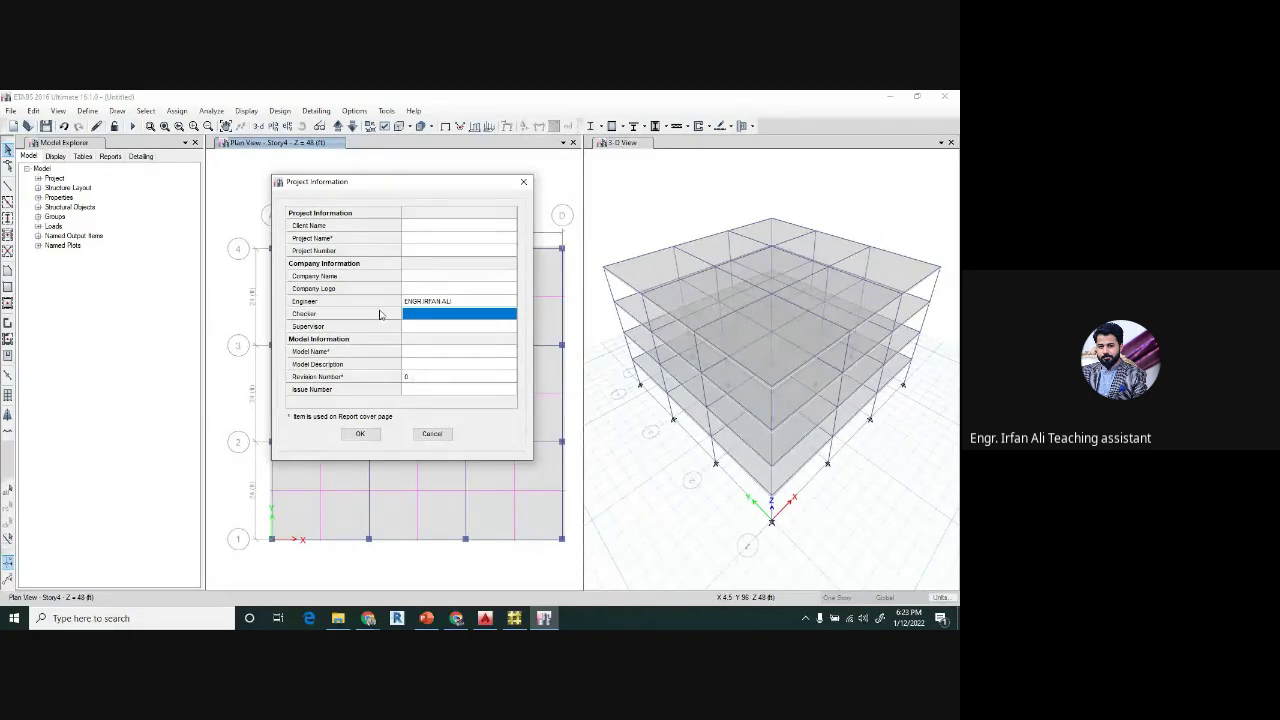
# - Set the project name to "14 STOREY BUILDINGS" and accept the project information
pyautogui.click(417, 238)
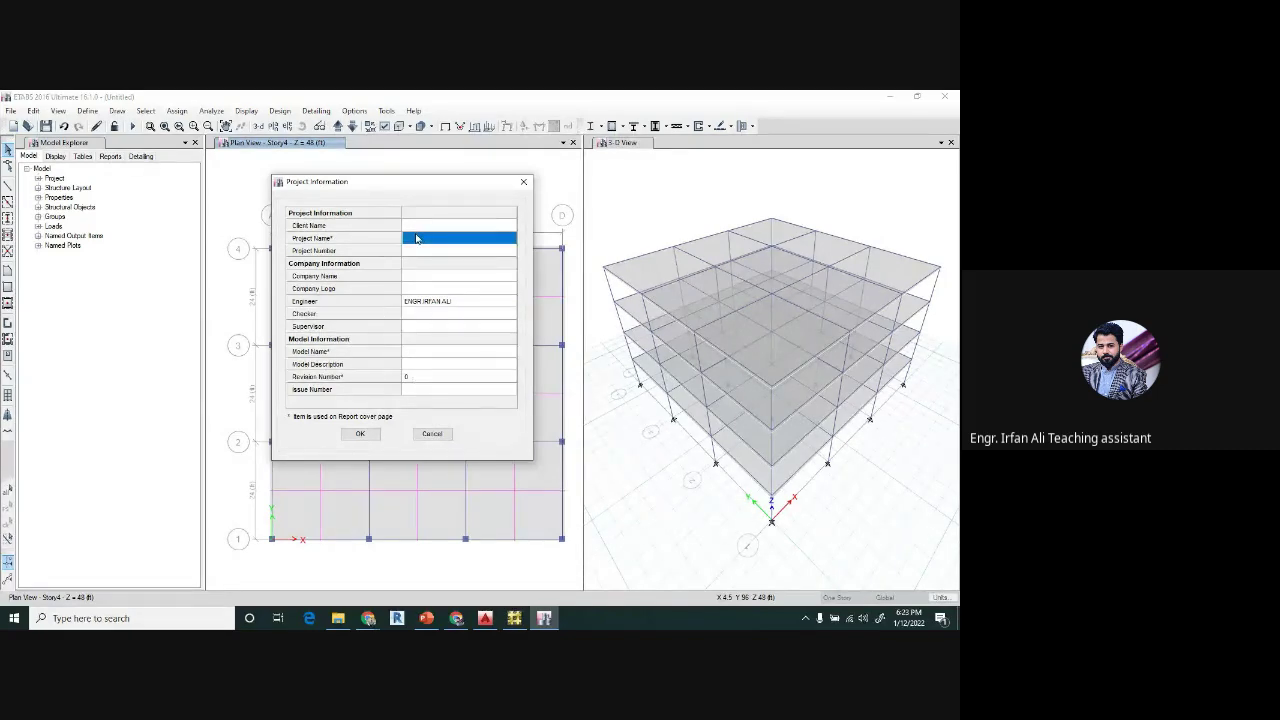
pyautogui.write('14')
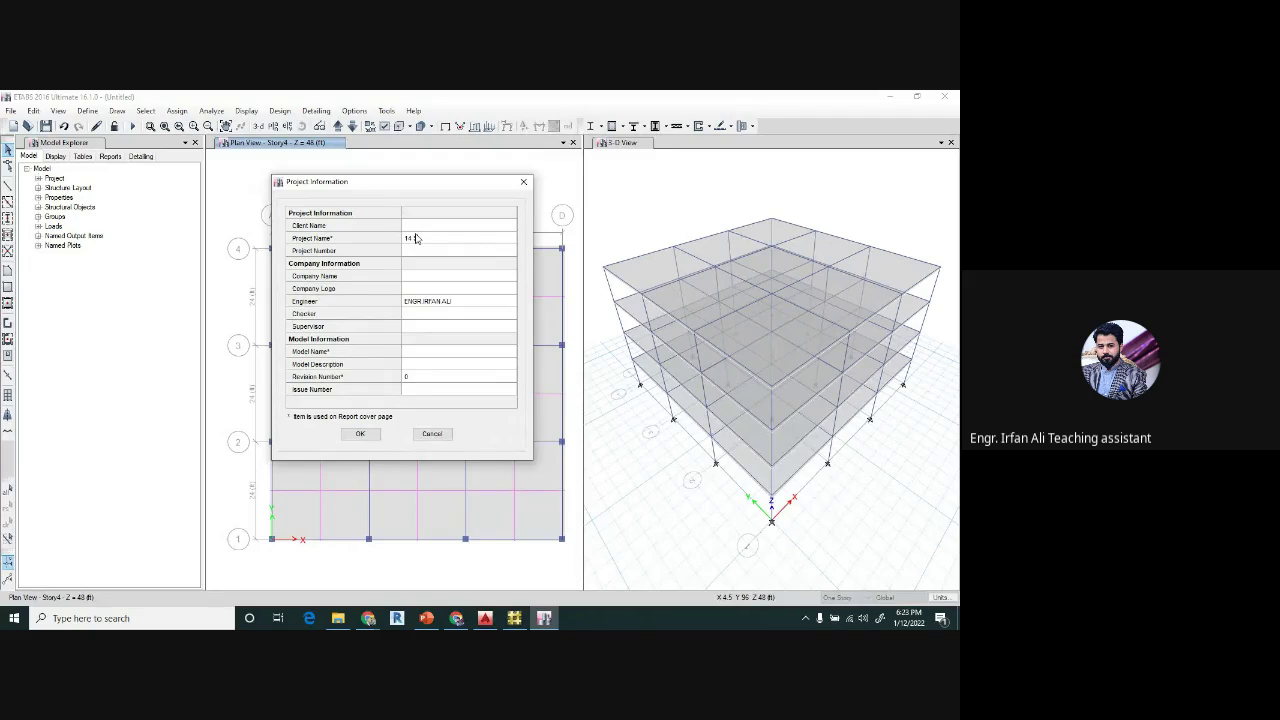
pyautogui.write(' STOREY STO')
pyautogui.press('BackSpace')
pyautogui.press('BackSpace')
pyautogui.press('BackSpace')
pyautogui.press('BackSpace')
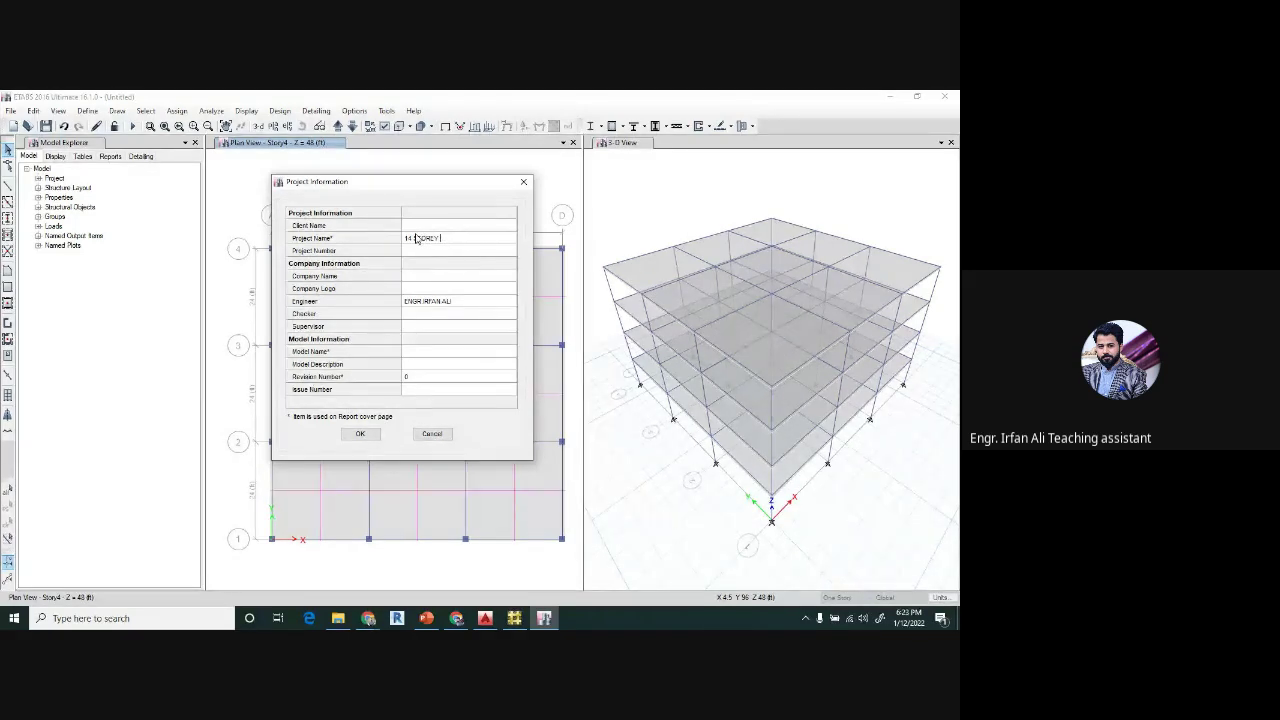
pyautogui.write('BUILDING')
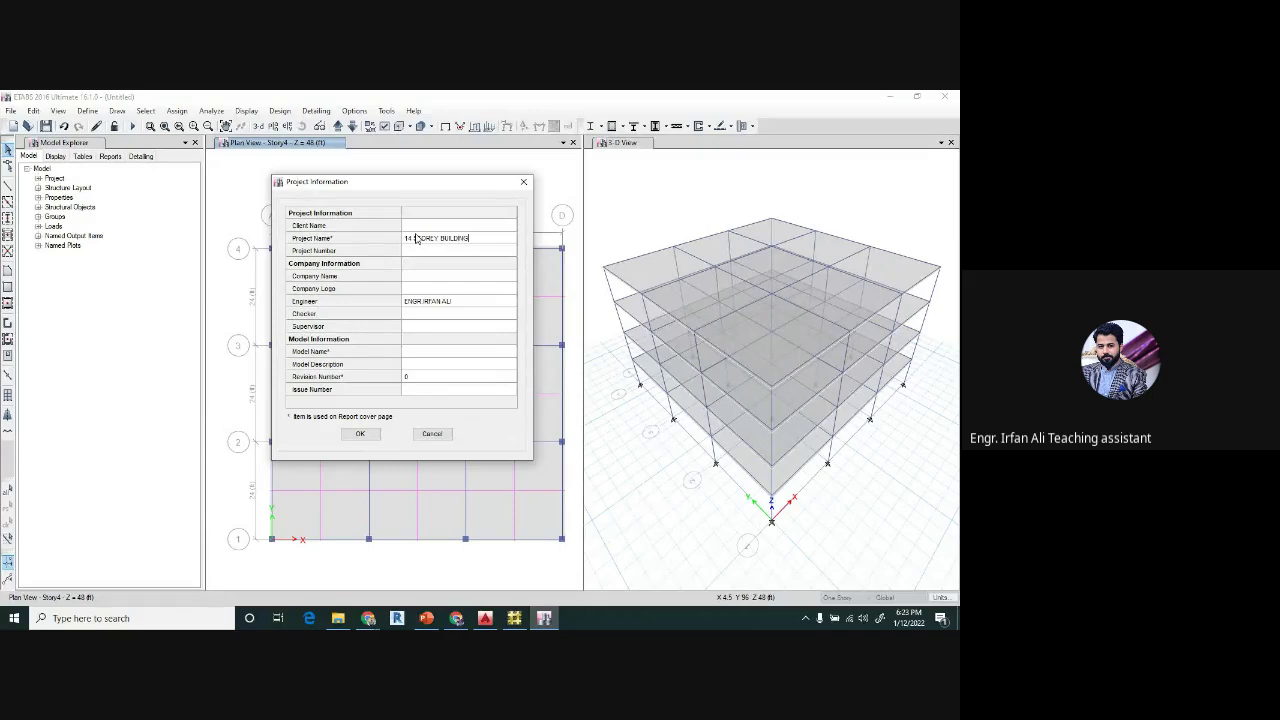
pyautogui.write('S')
pyautogui.press('Return')
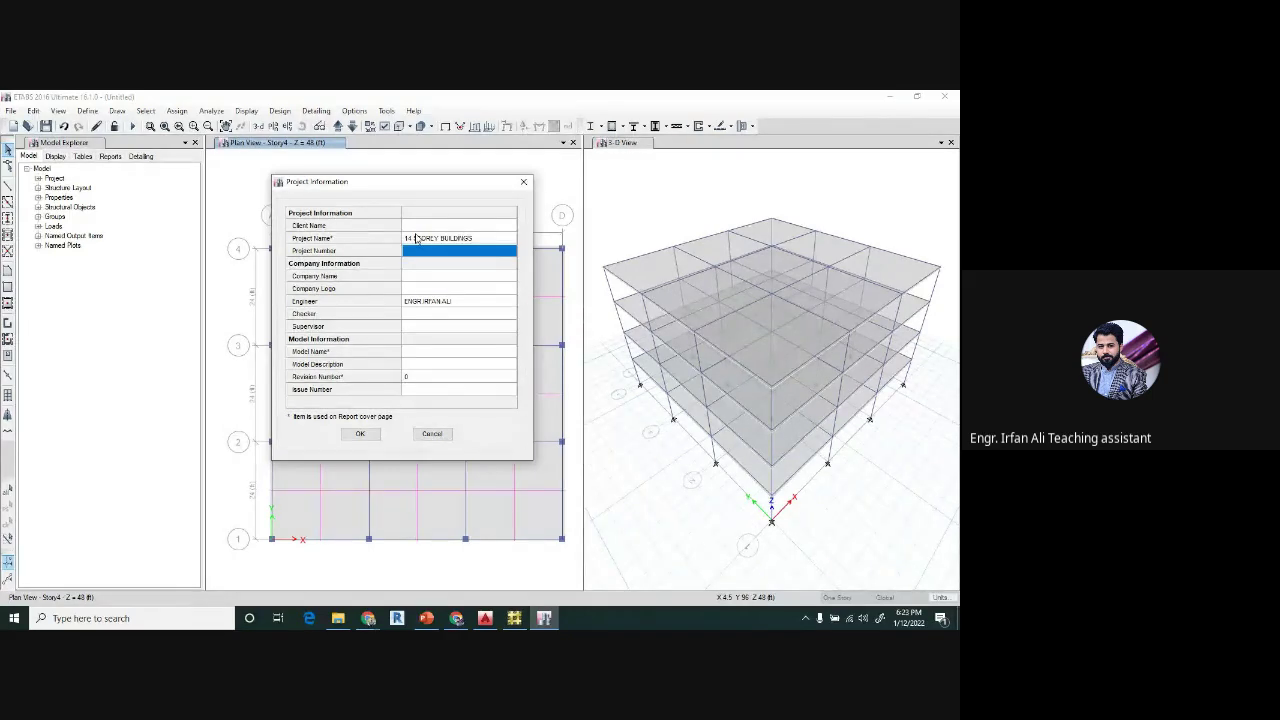
pyautogui.click(360, 433)
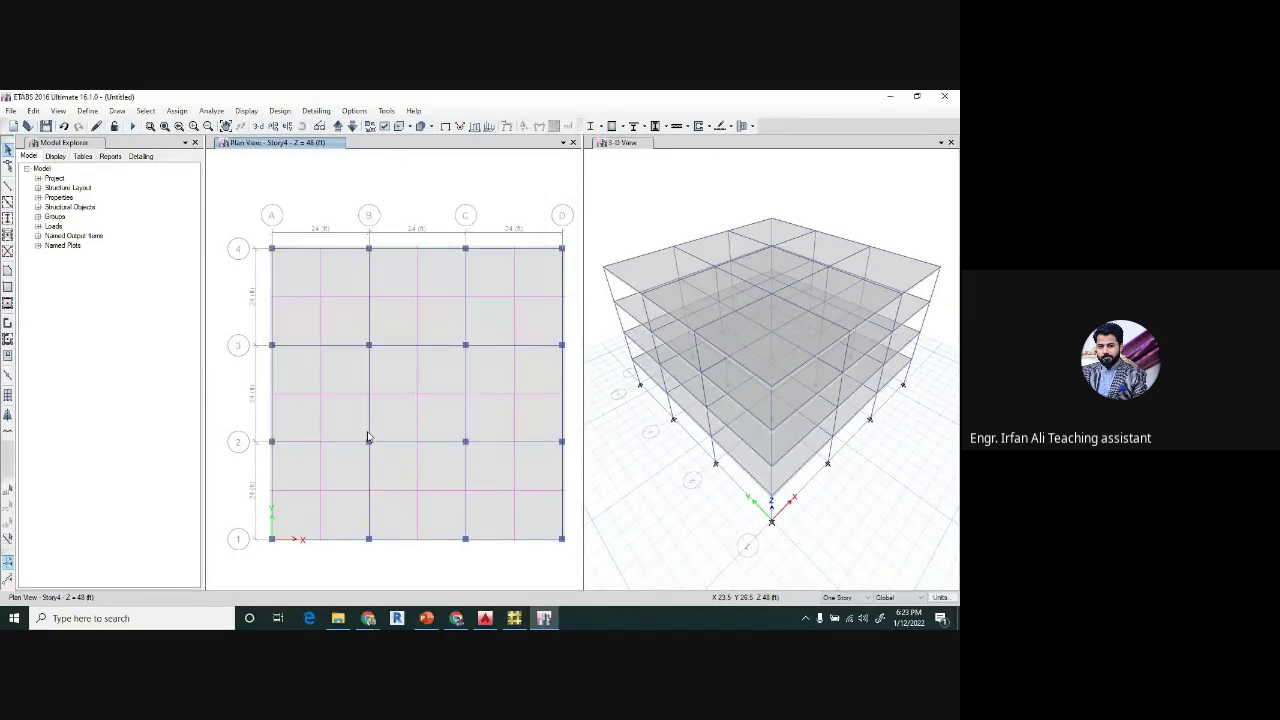
# - Reopen the project information to check the entered details, and close it
pyautogui.click(10, 110)
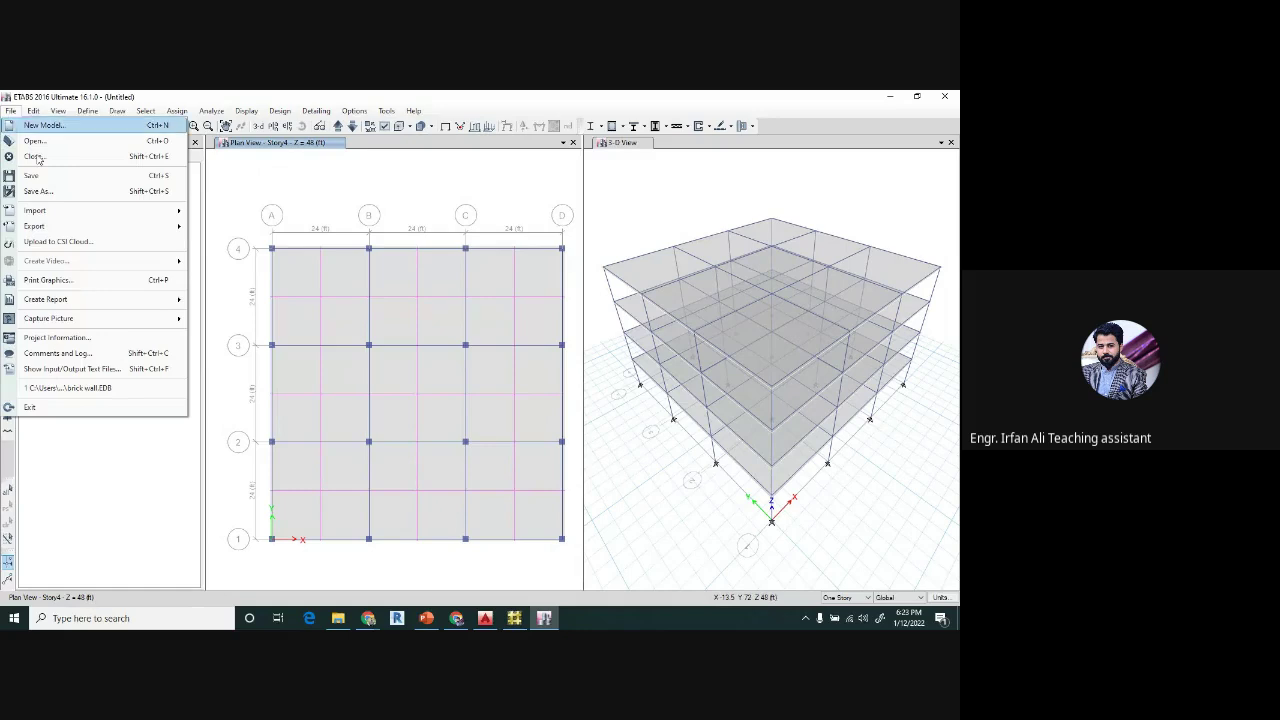
pyautogui.click(108, 338)
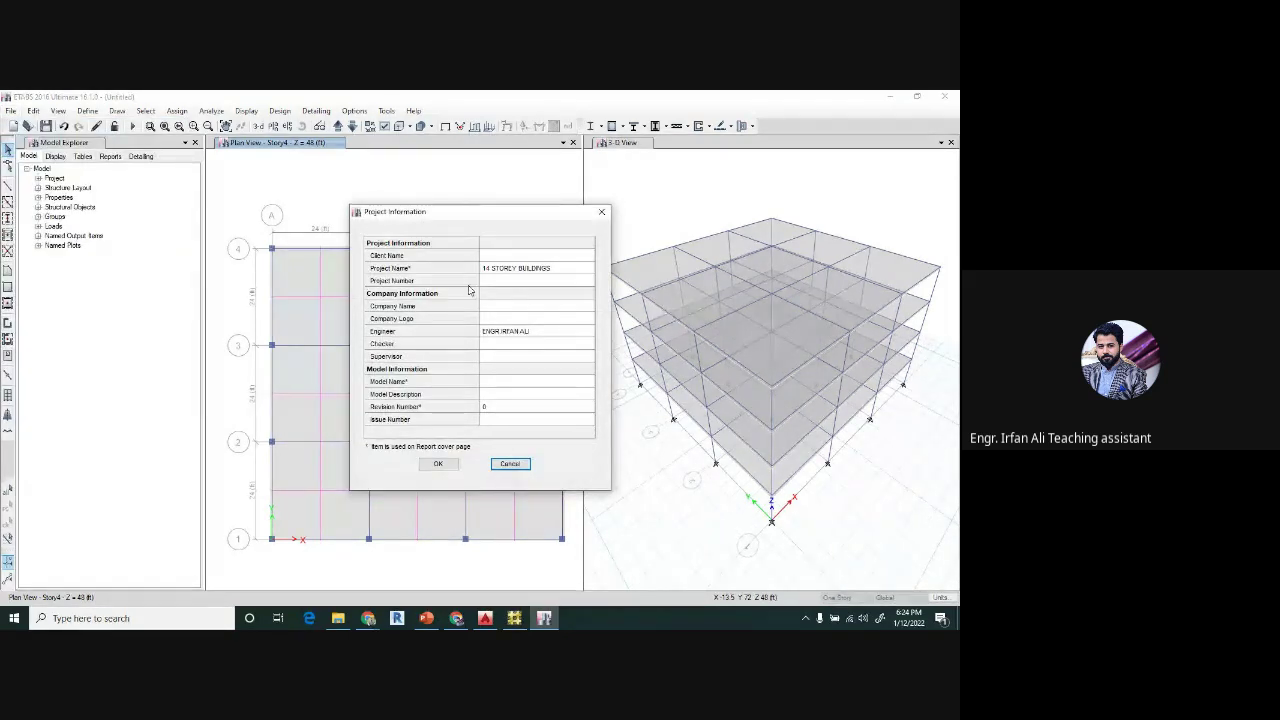
pyautogui.click(440, 464)
pyautogui.click(11, 110)
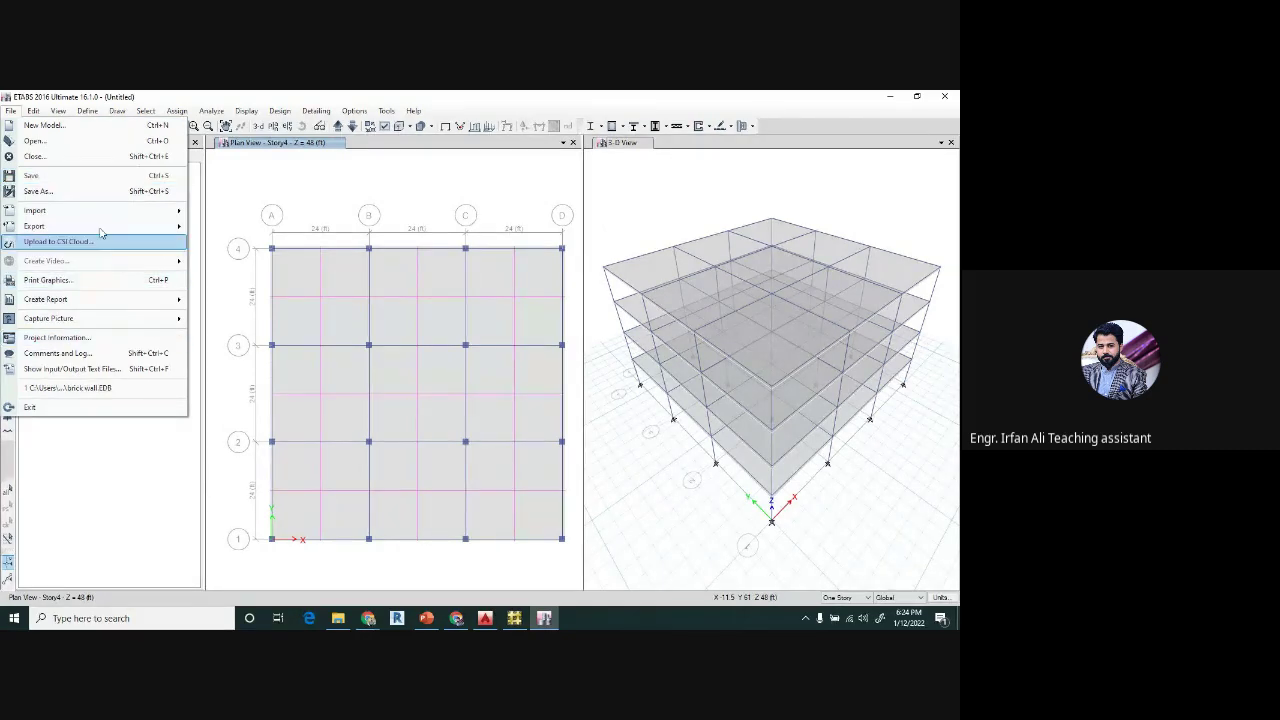
pyautogui.moveTo(36, 113)
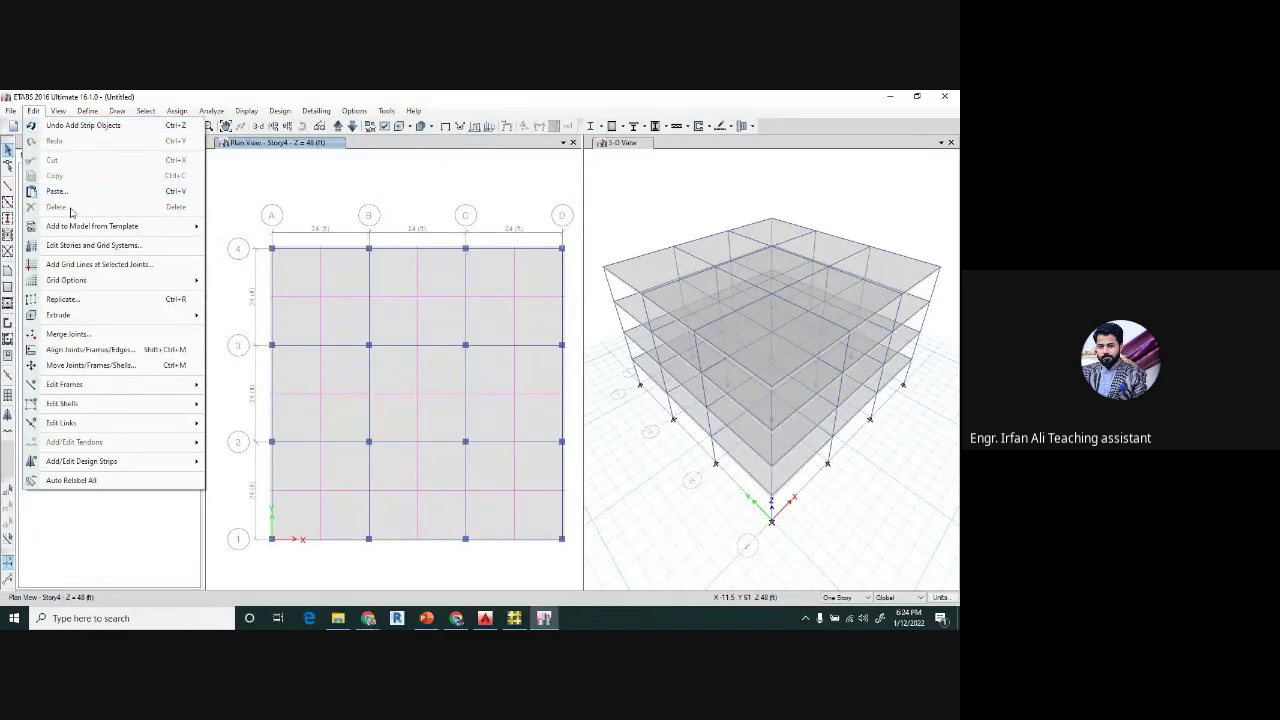
pyautogui.moveTo(102, 286)
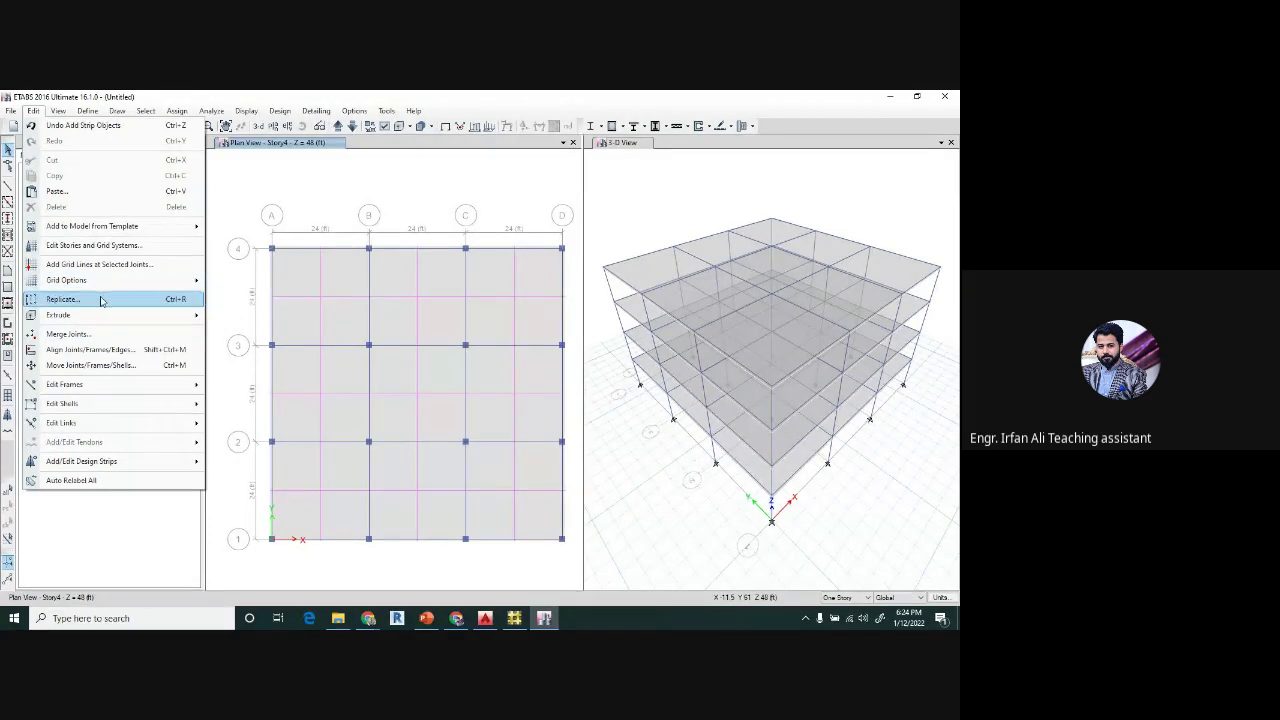
pyautogui.moveTo(100, 320)
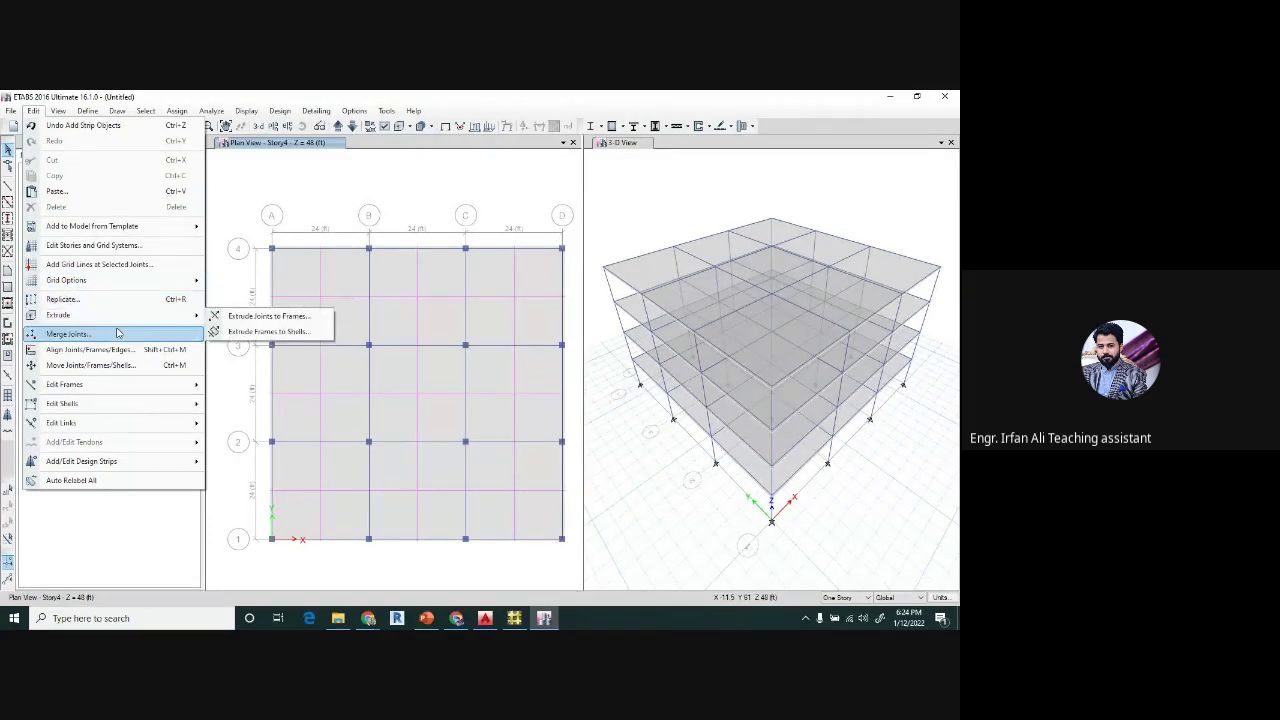
pyautogui.moveTo(145, 384)
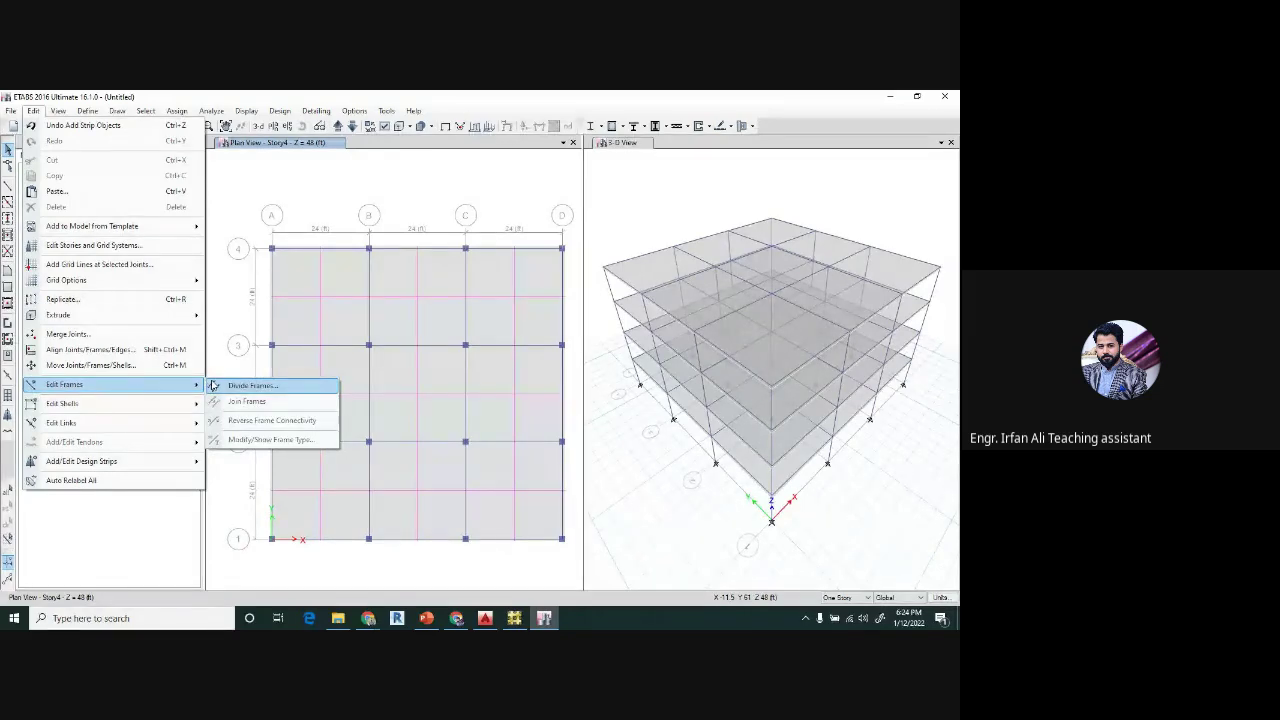
# - Divide the Story4 beam on grid line 4 between grids A and B into 2 frame objects
pyautogui.click(327, 250)
pyautogui.click(312, 250)
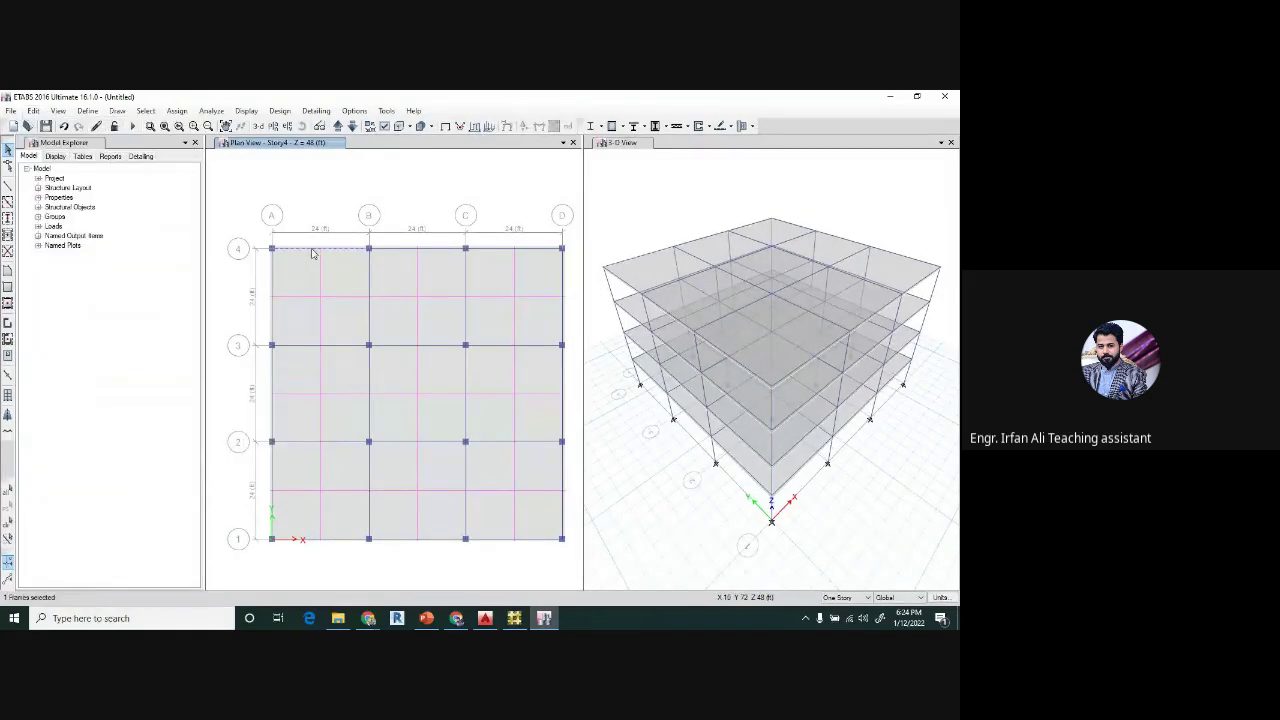
pyautogui.click(33, 110)
pyautogui.moveTo(145, 388)
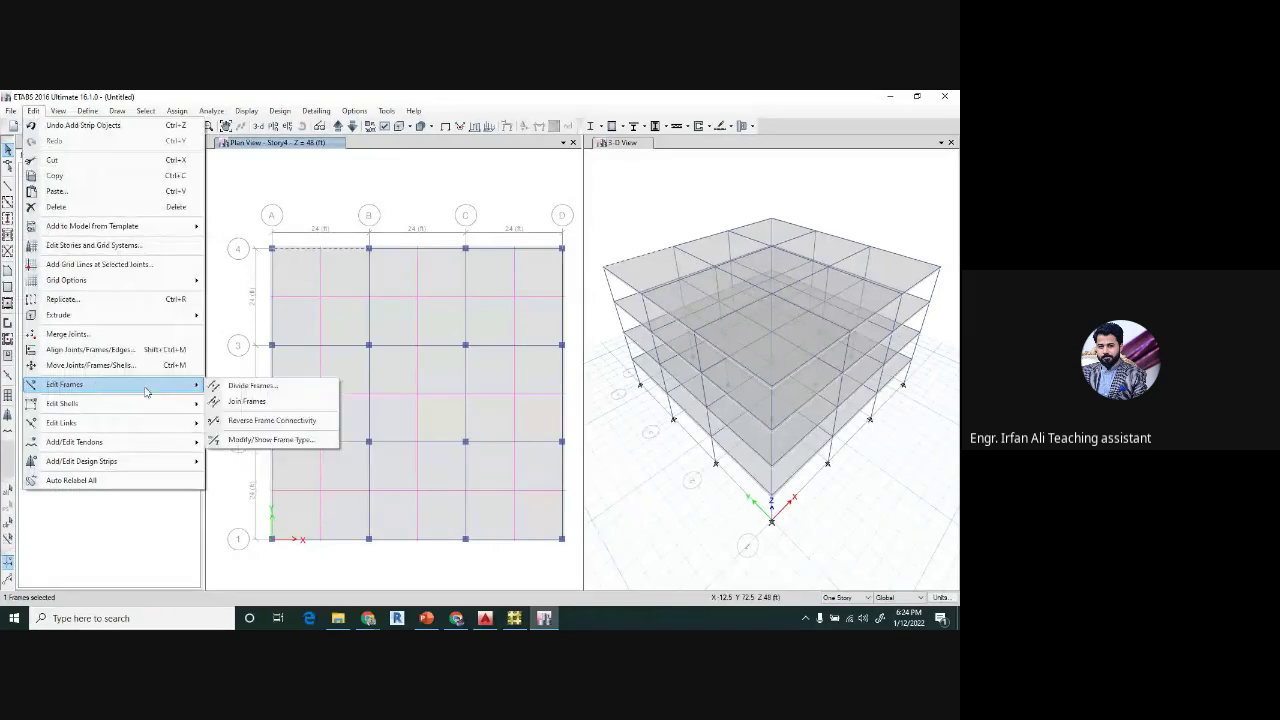
pyautogui.click(250, 386)
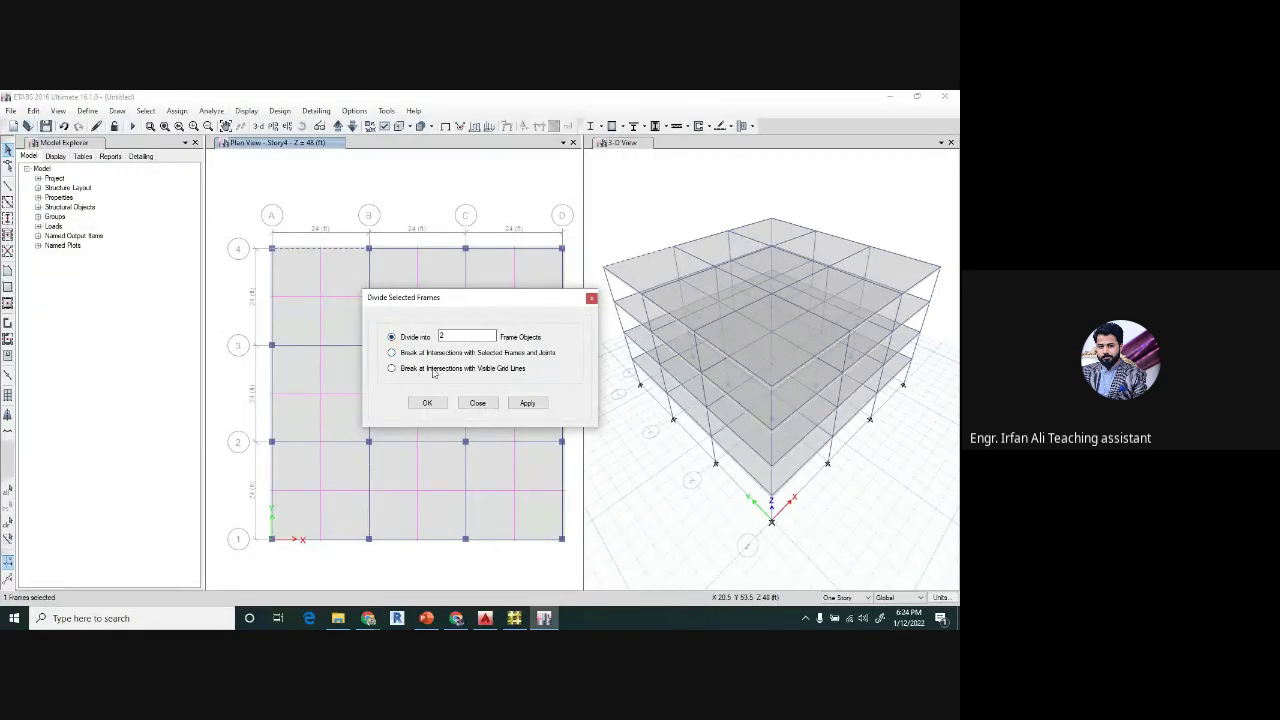
pyautogui.click(422, 403)
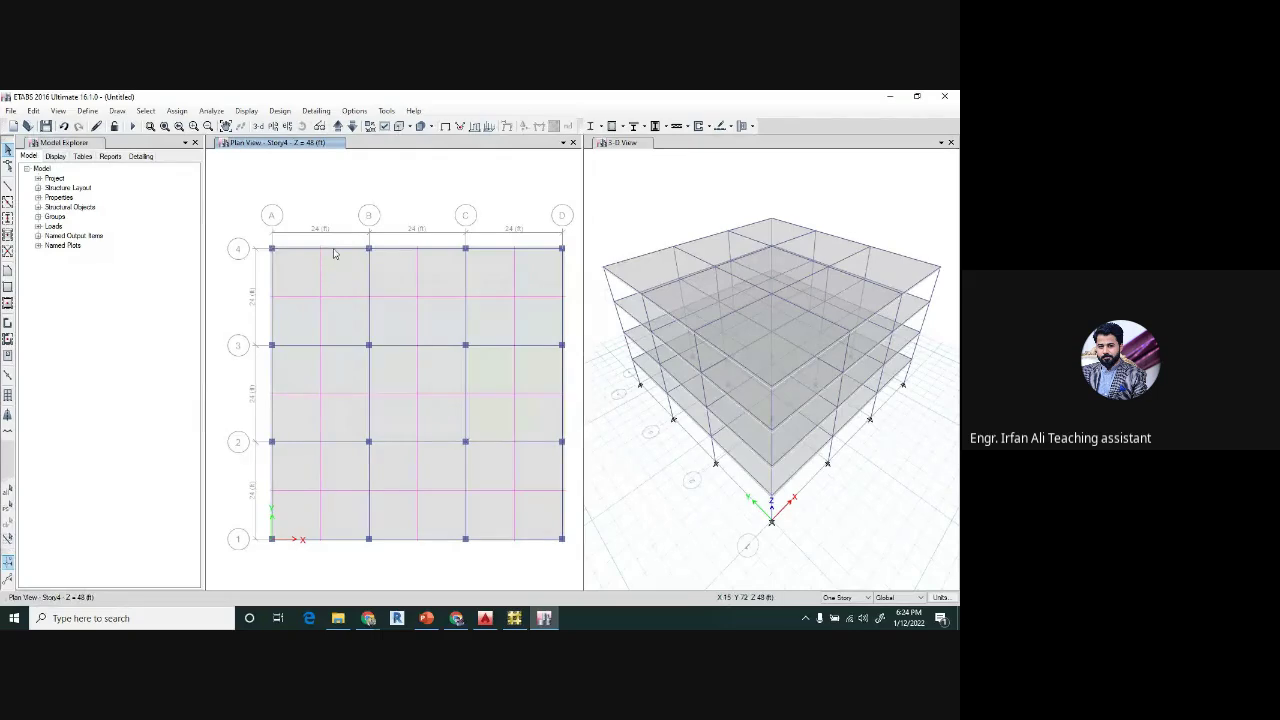
# - Switch to the Google Meet call to check the join request, and return to ETABS
pyautogui.click(456, 618)
pyautogui.click(606, 219)
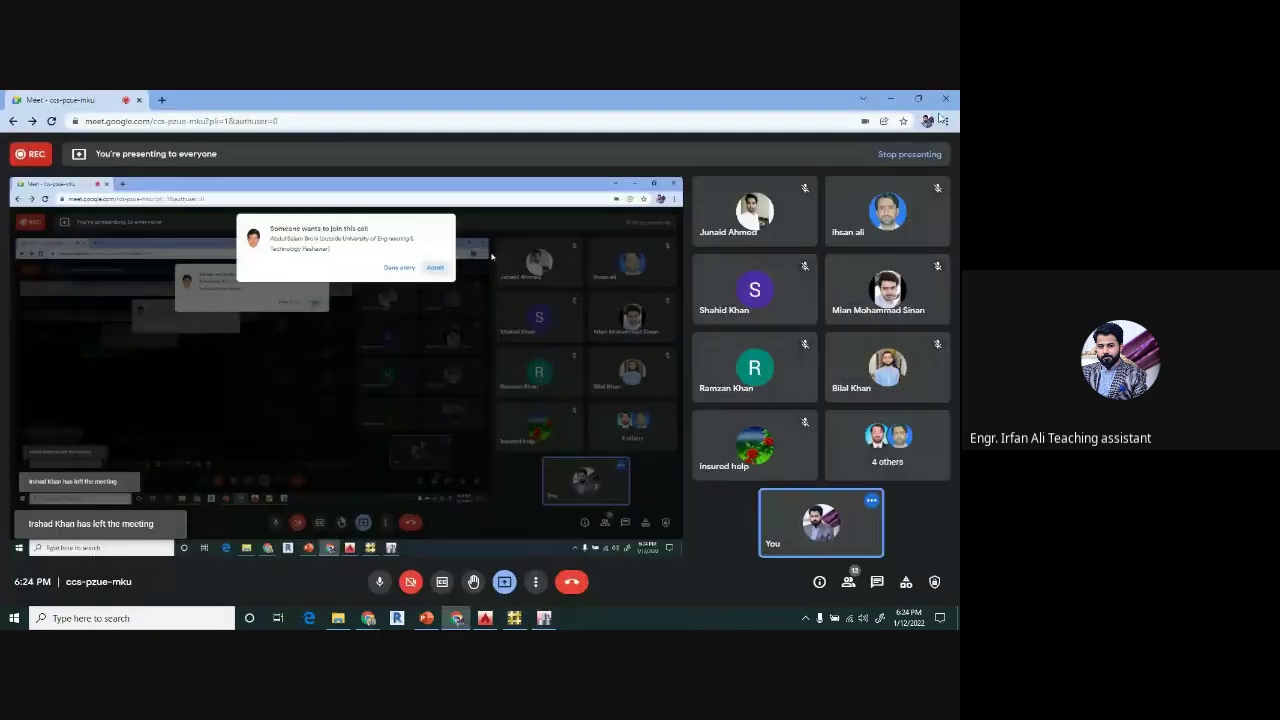
pyautogui.hotkey('alt', 'Tab')
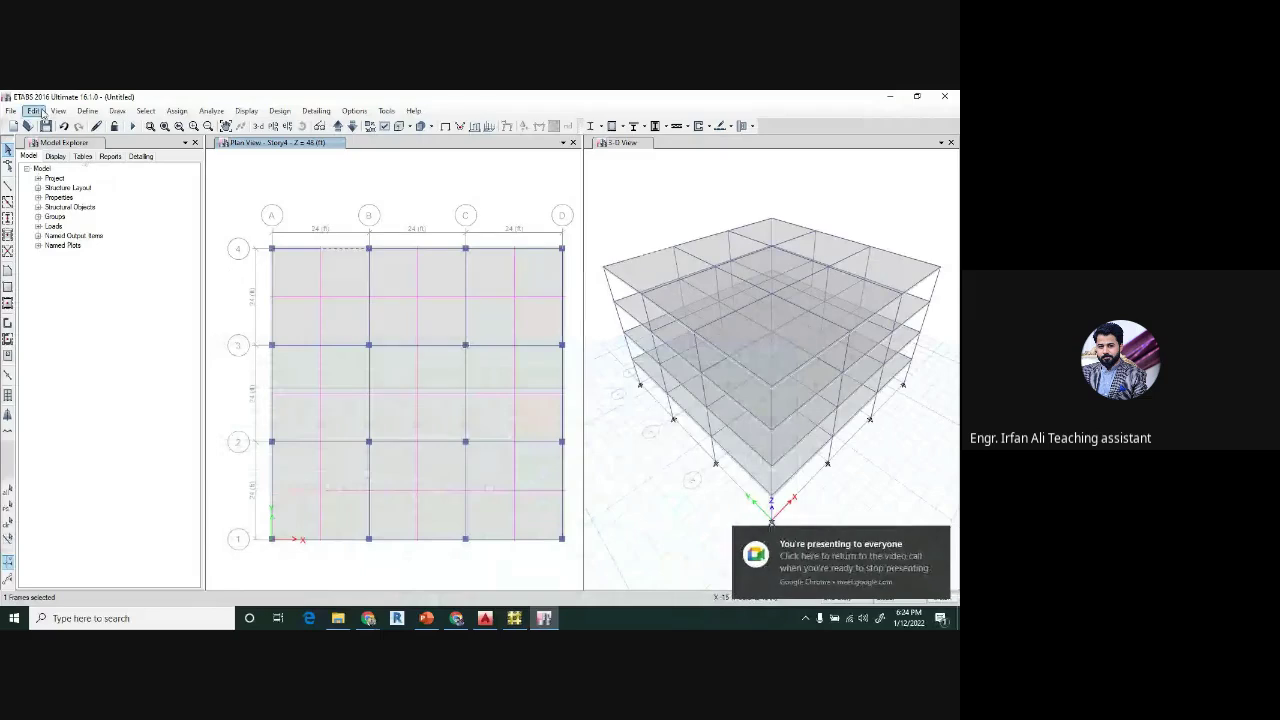
pyautogui.click(33, 110)
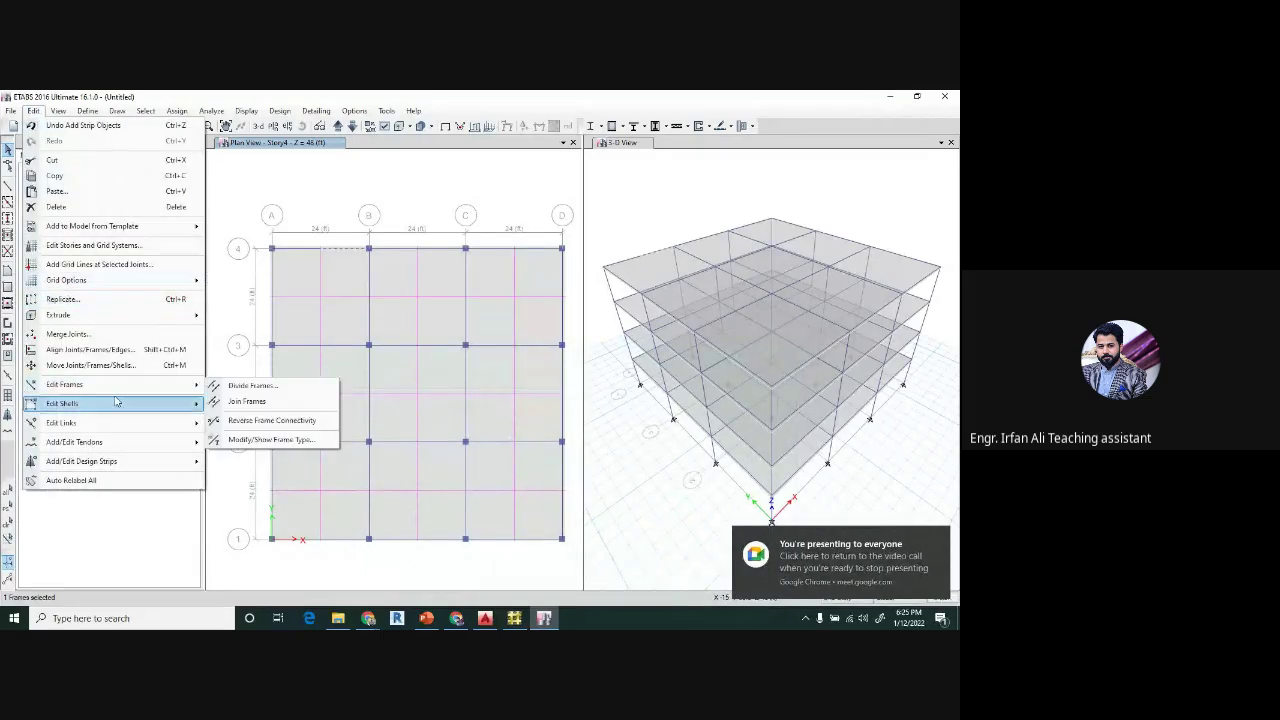
pyautogui.moveTo(116, 402)
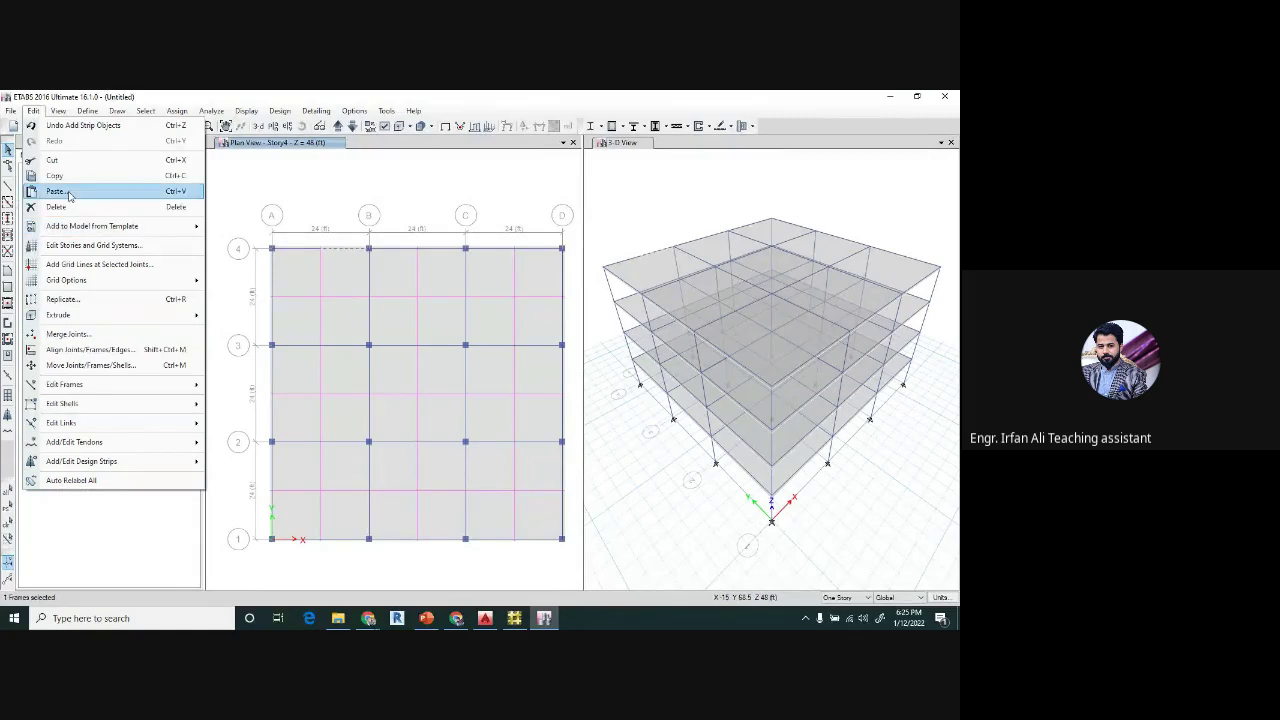
# - Look over the plan view story list, and display the Story4 plan in the window that shows the 3-D view
pyautogui.moveTo(59, 111)
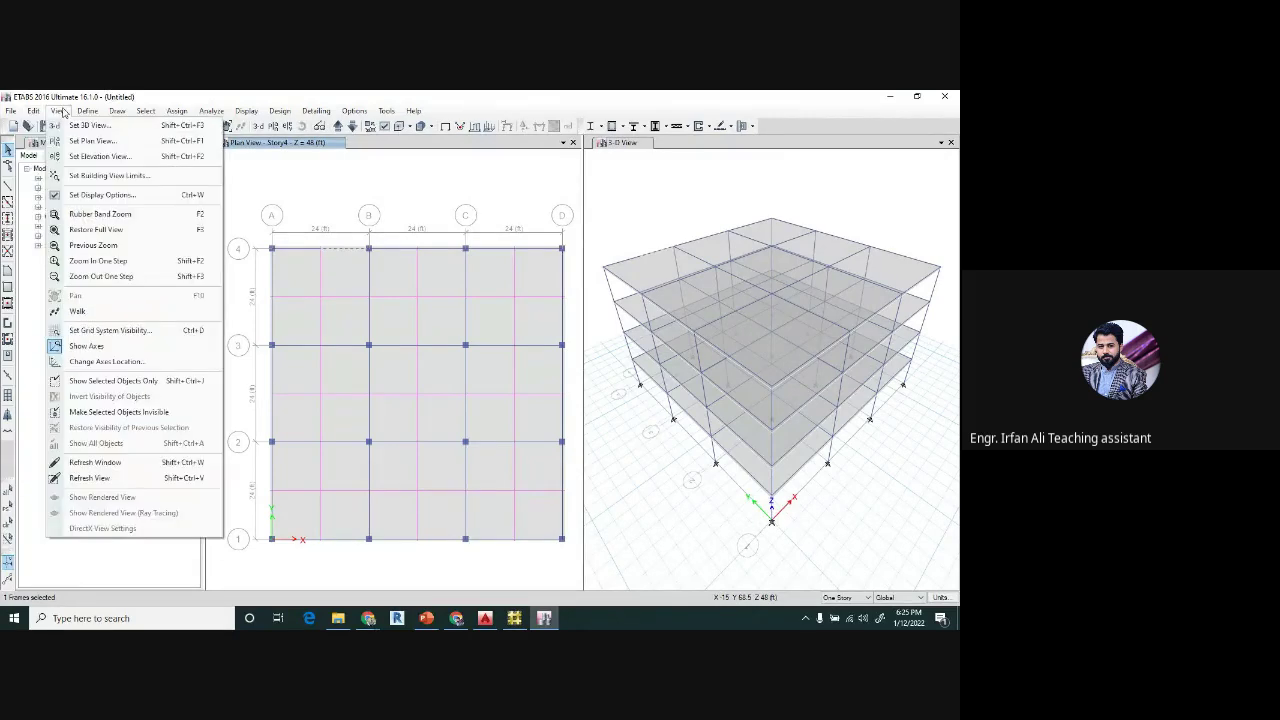
pyautogui.click(142, 146)
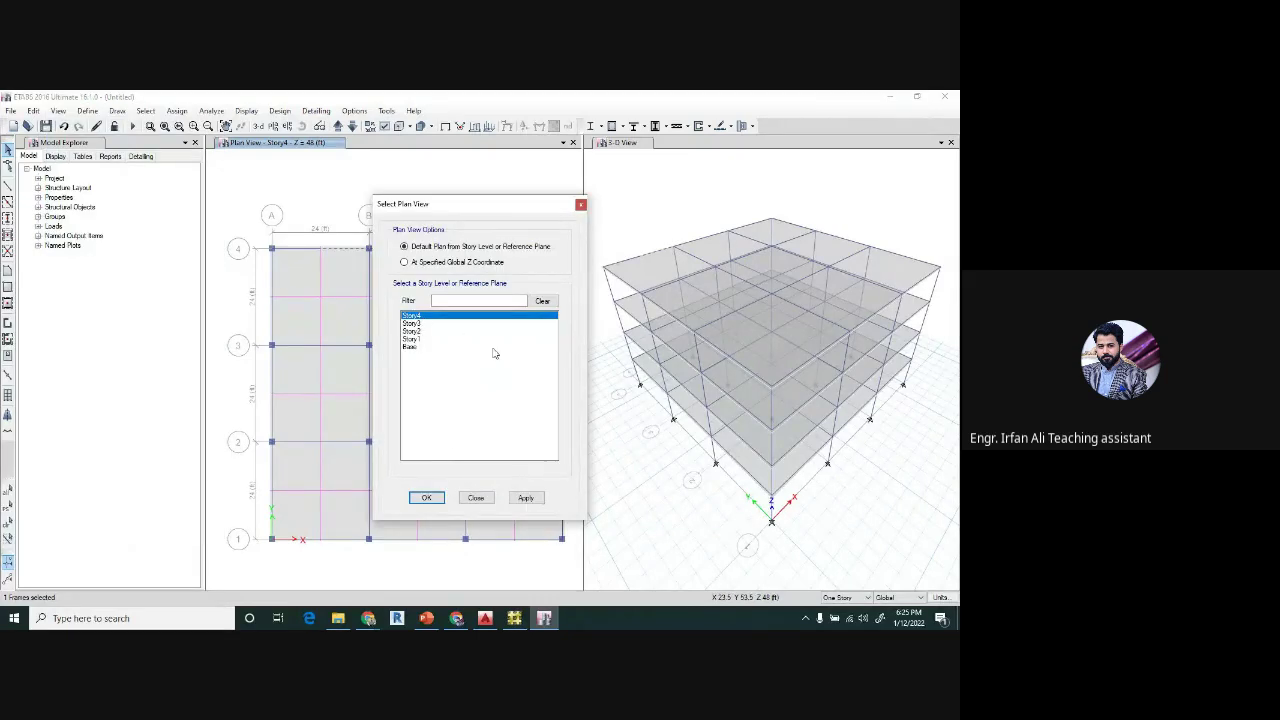
pyautogui.click(581, 205)
pyautogui.click(624, 167)
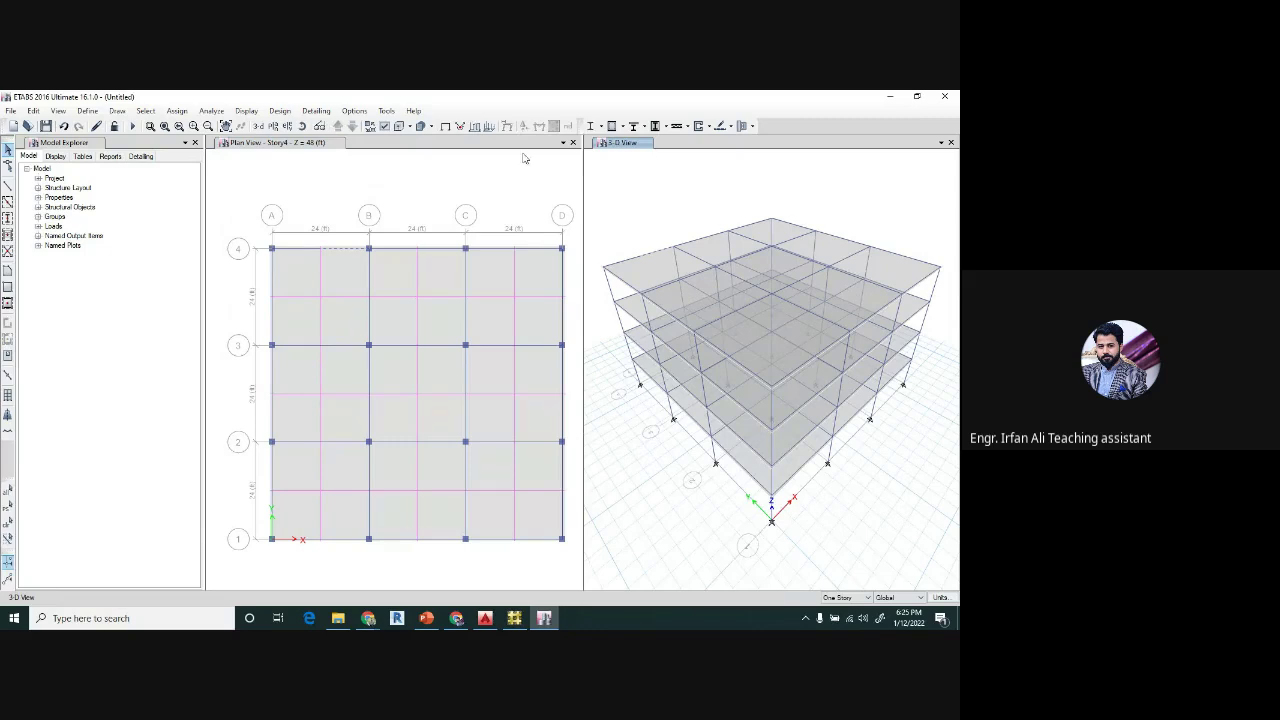
pyautogui.click(58, 110)
pyautogui.click(87, 150)
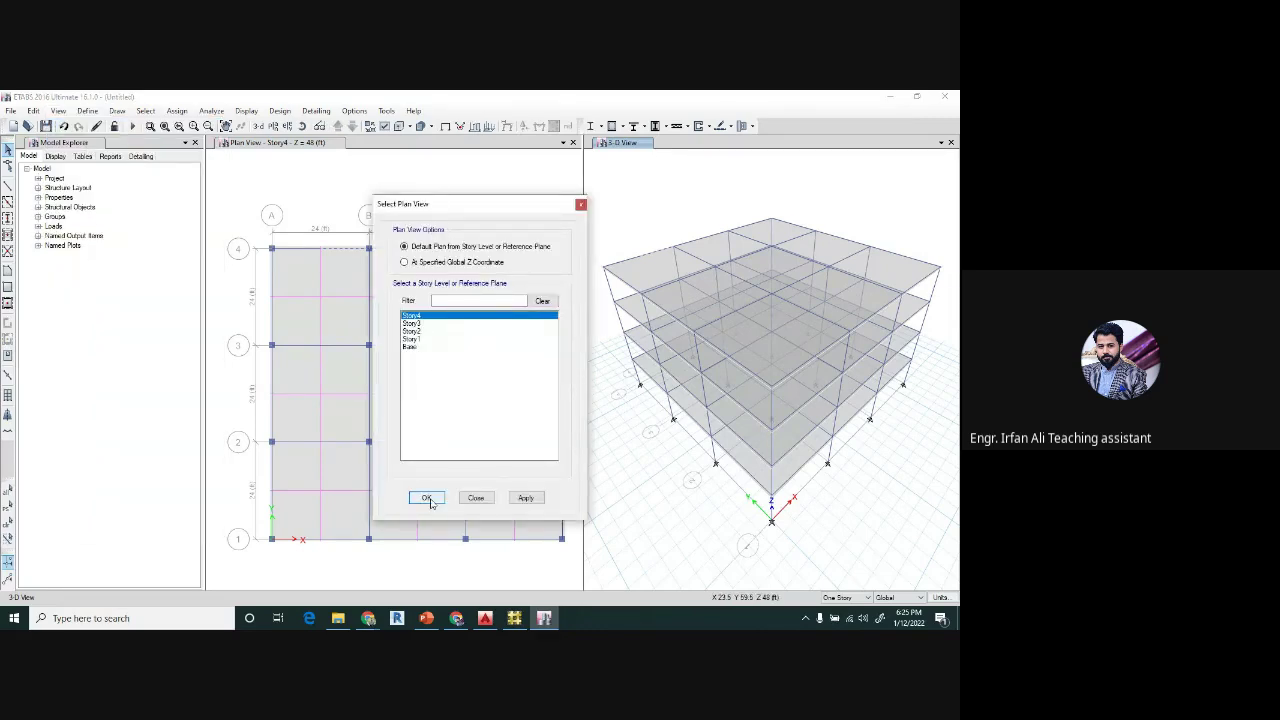
pyautogui.click(426, 498)
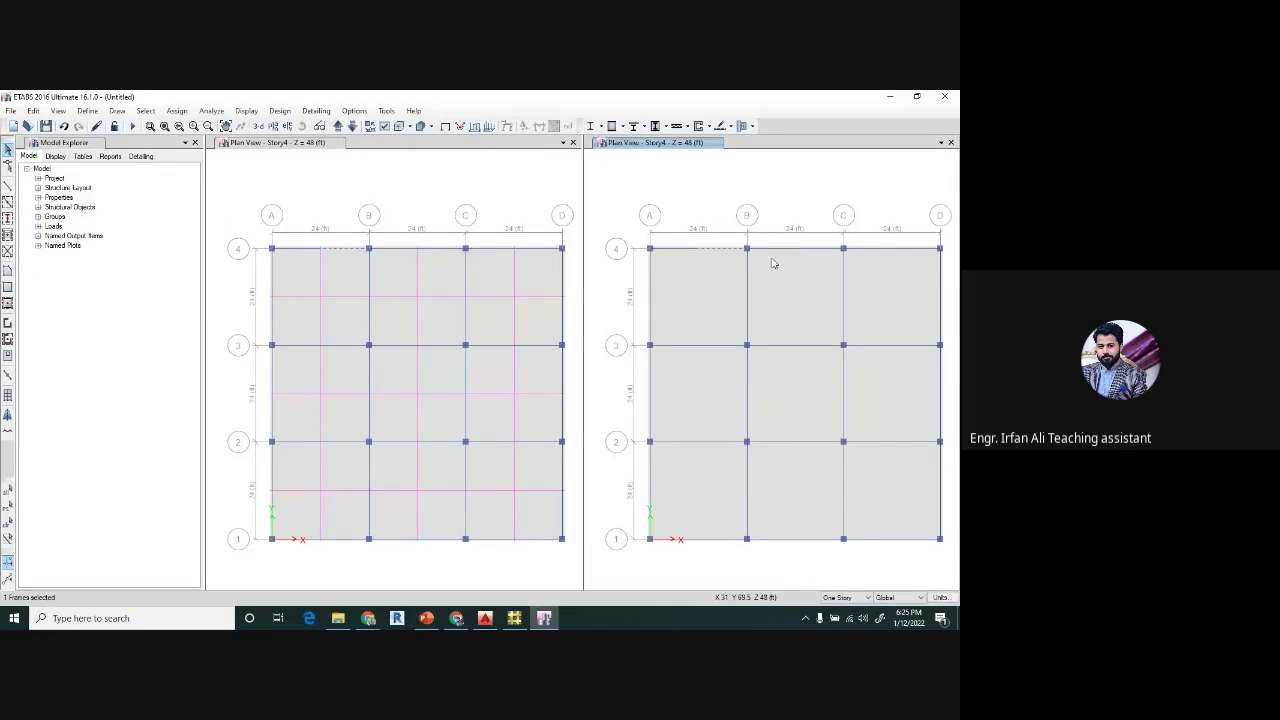
# - Limit the building view to Story1 as the top story and switch that window back to the 3-D view
pyautogui.click(59, 111)
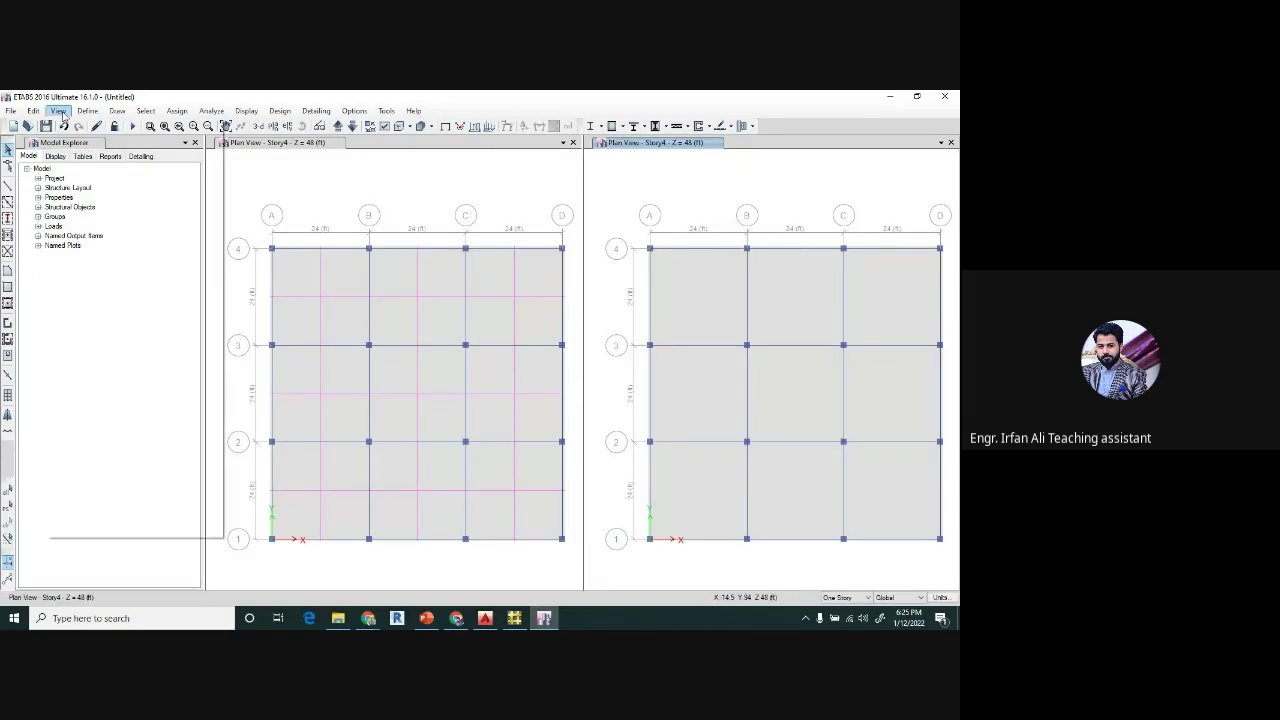
pyautogui.click(100, 175)
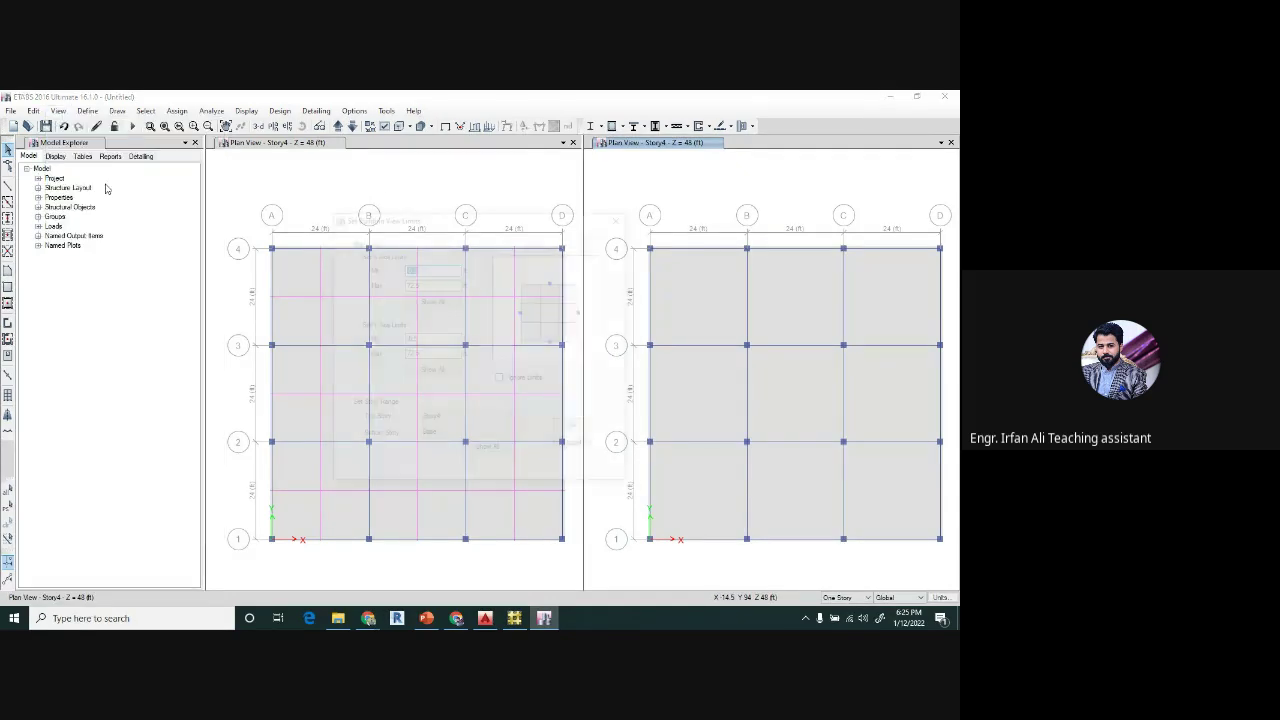
pyautogui.moveTo(455, 219); pyautogui.dragTo(545, 177)
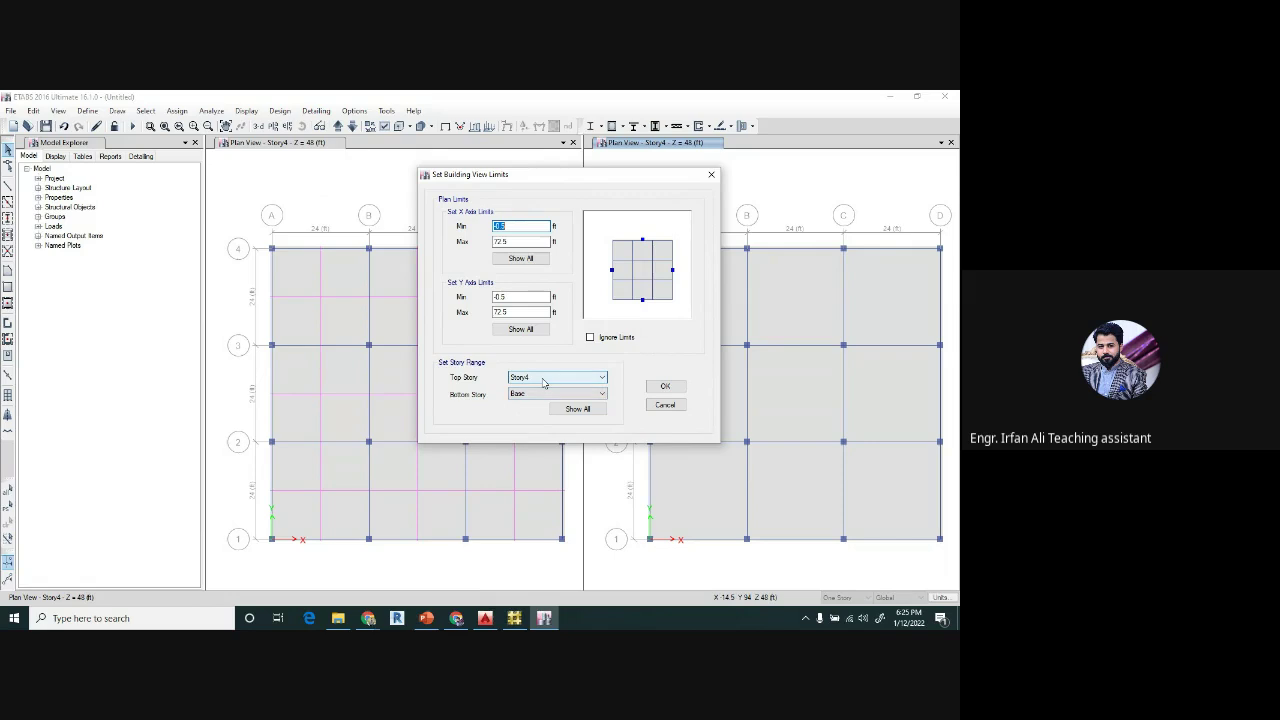
pyautogui.moveTo(634, 178); pyautogui.dragTo(450, 160)
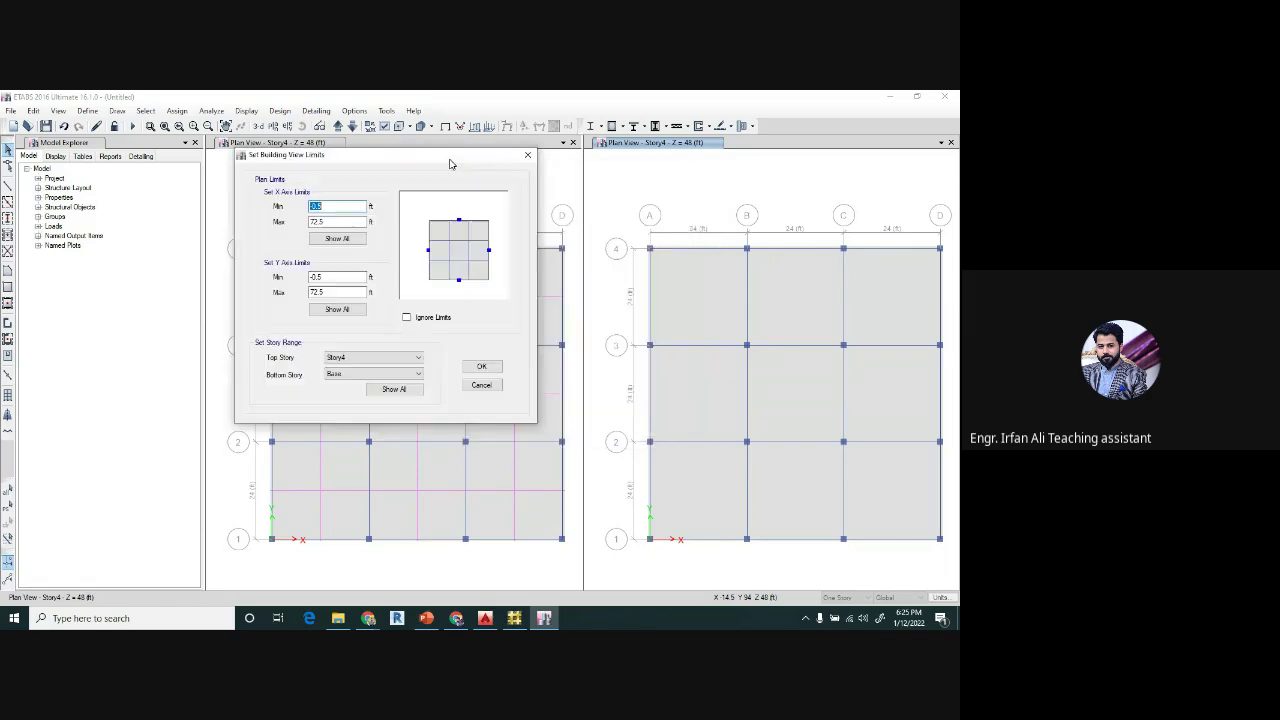
pyautogui.click(384, 360)
pyautogui.click(384, 359)
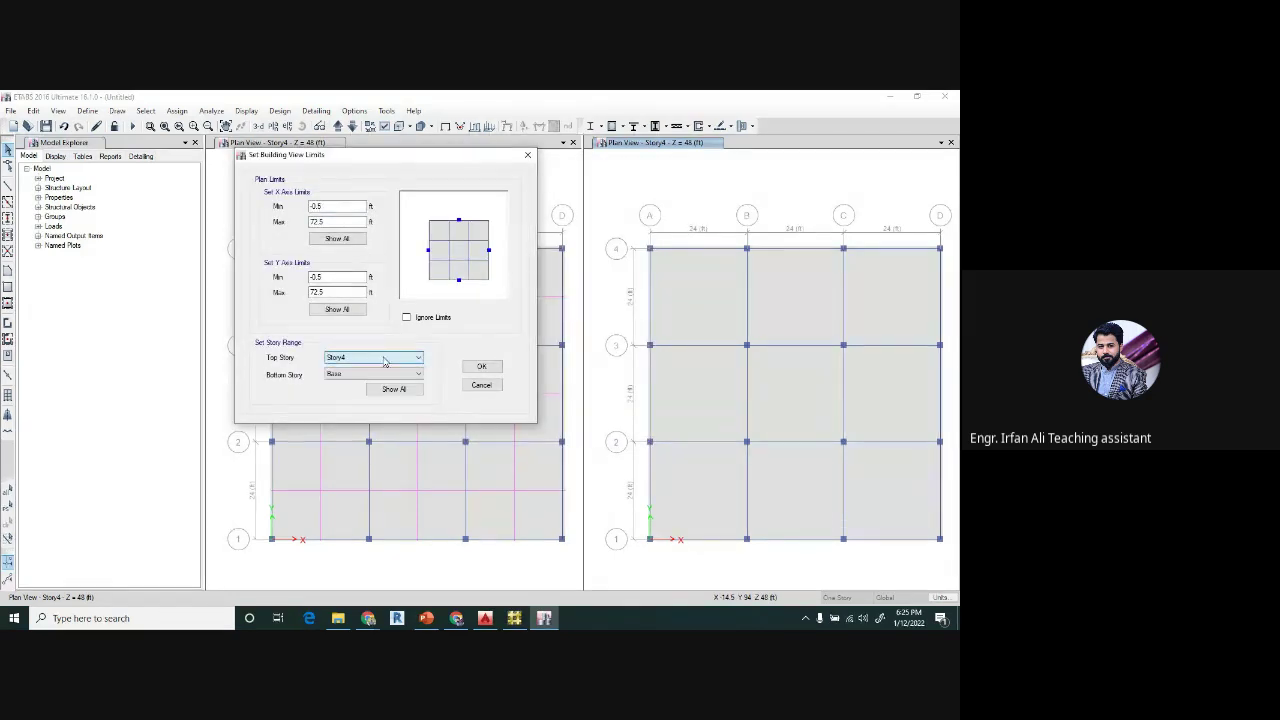
pyautogui.click(362, 360)
pyautogui.click(357, 392)
pyautogui.click(481, 366)
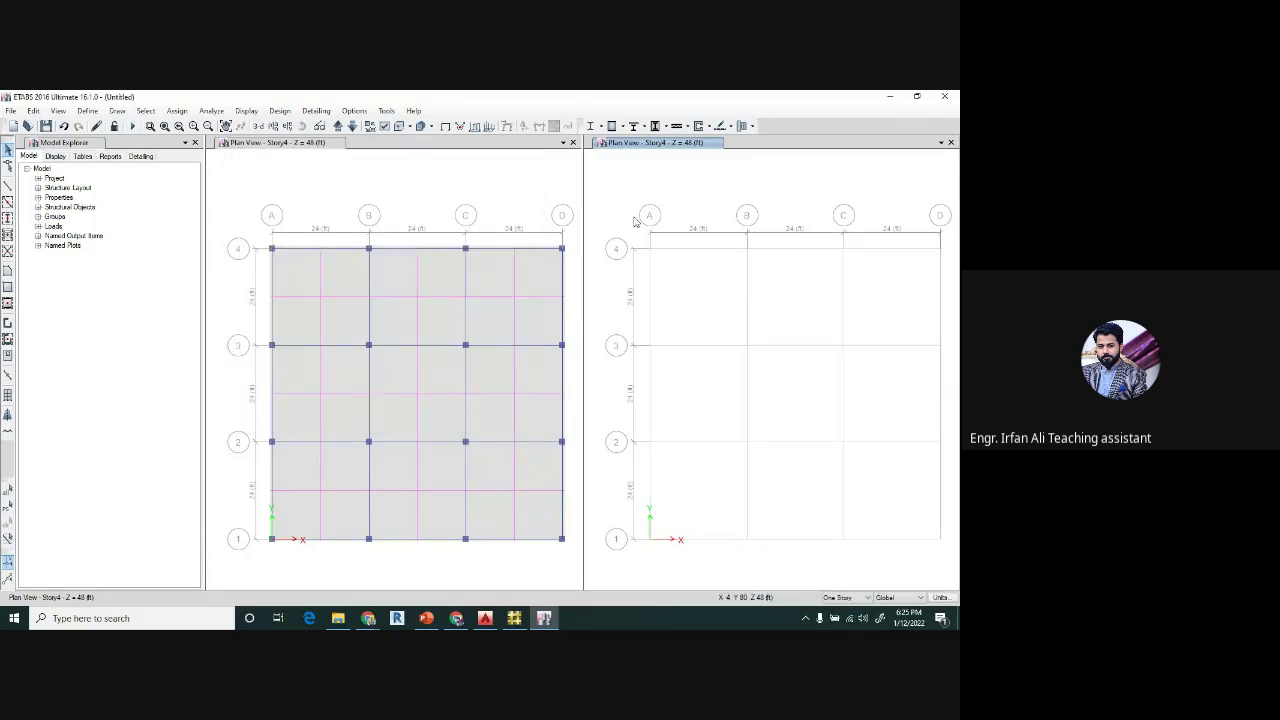
pyautogui.click(258, 126)
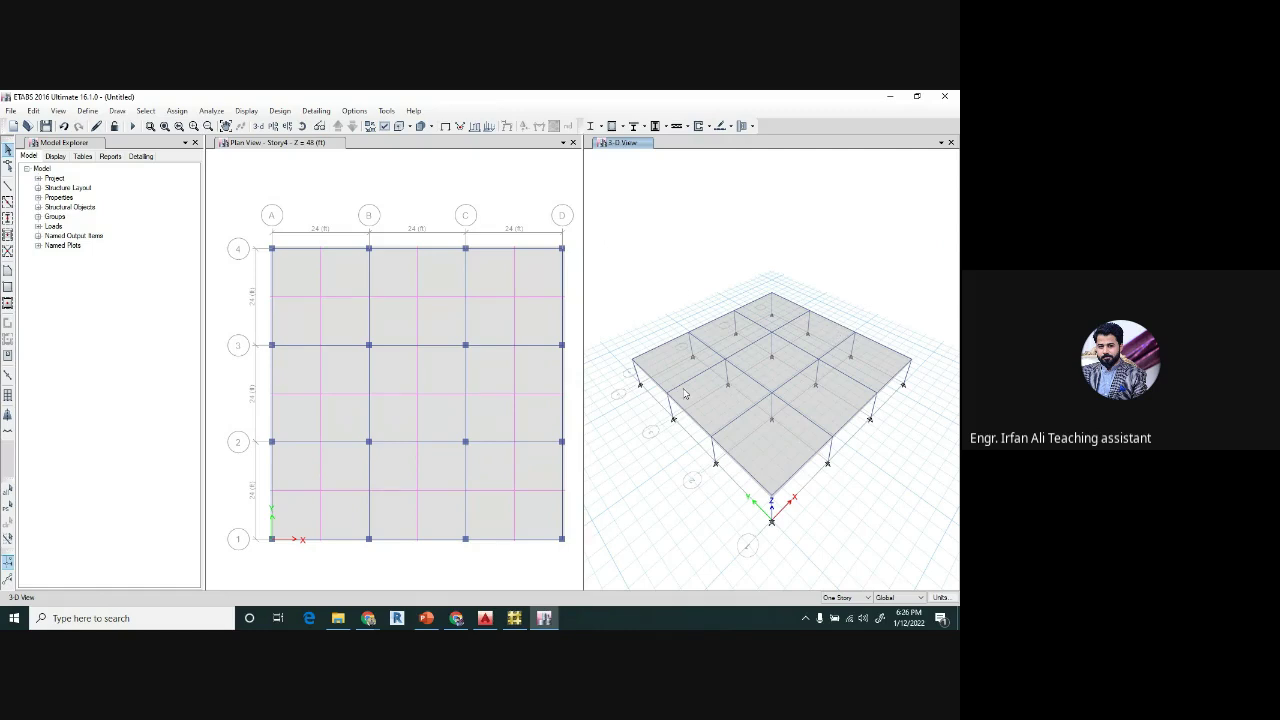
# - Reset the building view limits of the 3-D view to show all stories
pyautogui.click(58, 110)
pyautogui.click(70, 173)
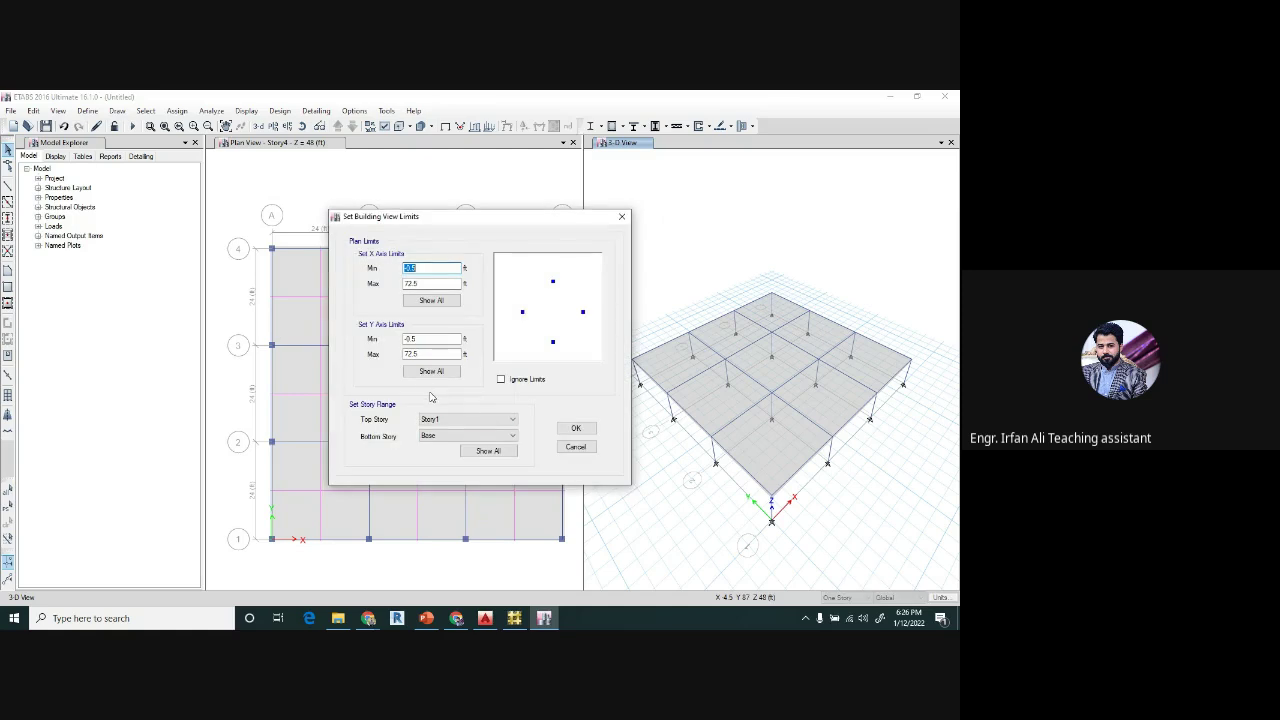
pyautogui.click(485, 450)
pyautogui.click(576, 428)
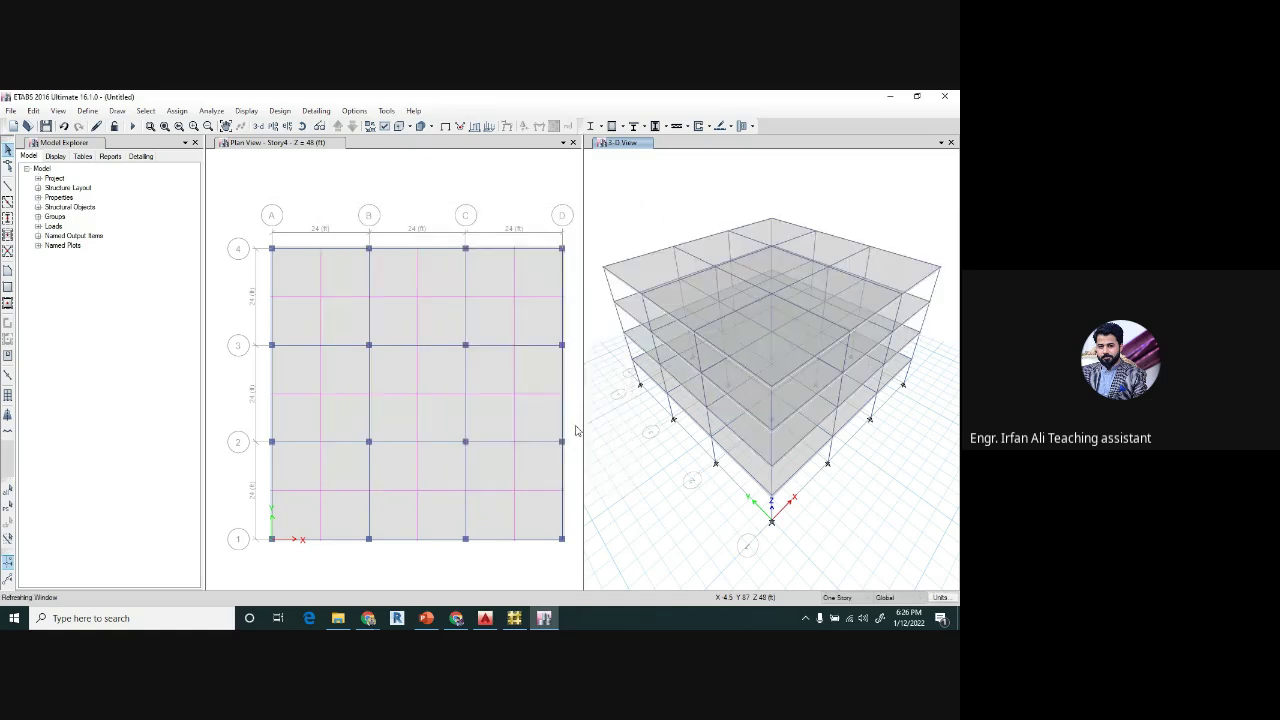
# - Set the display options of the 3-D view to colour objects by Section Properties, and apply them
pyautogui.click(59, 111)
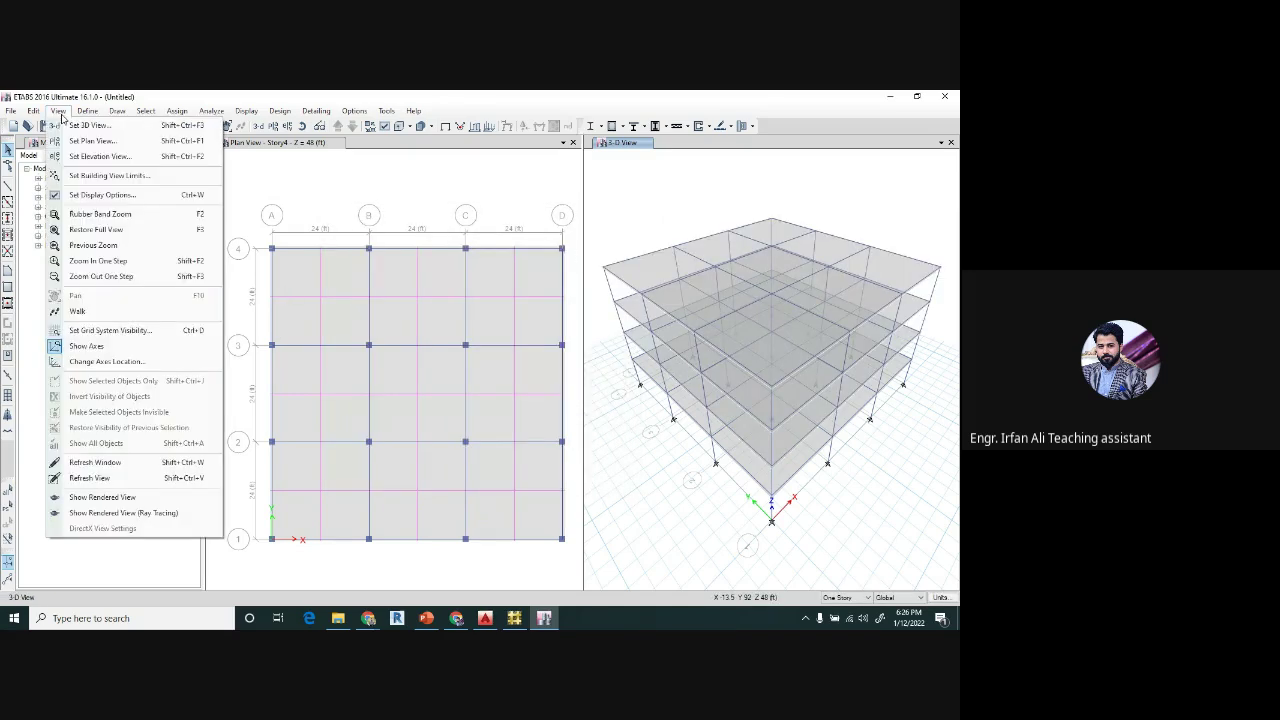
pyautogui.click(88, 195)
pyautogui.moveTo(466, 144); pyautogui.dragTo(170, 113)
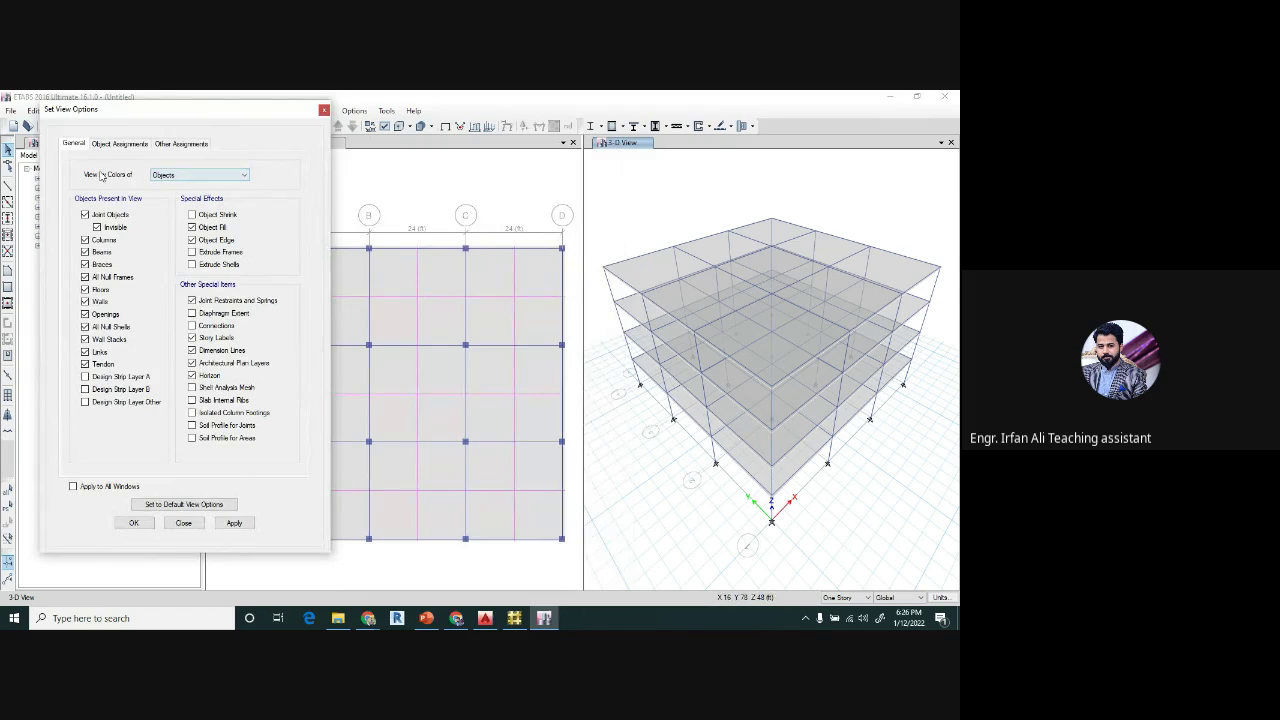
pyautogui.moveTo(291, 113); pyautogui.dragTo(258, 124)
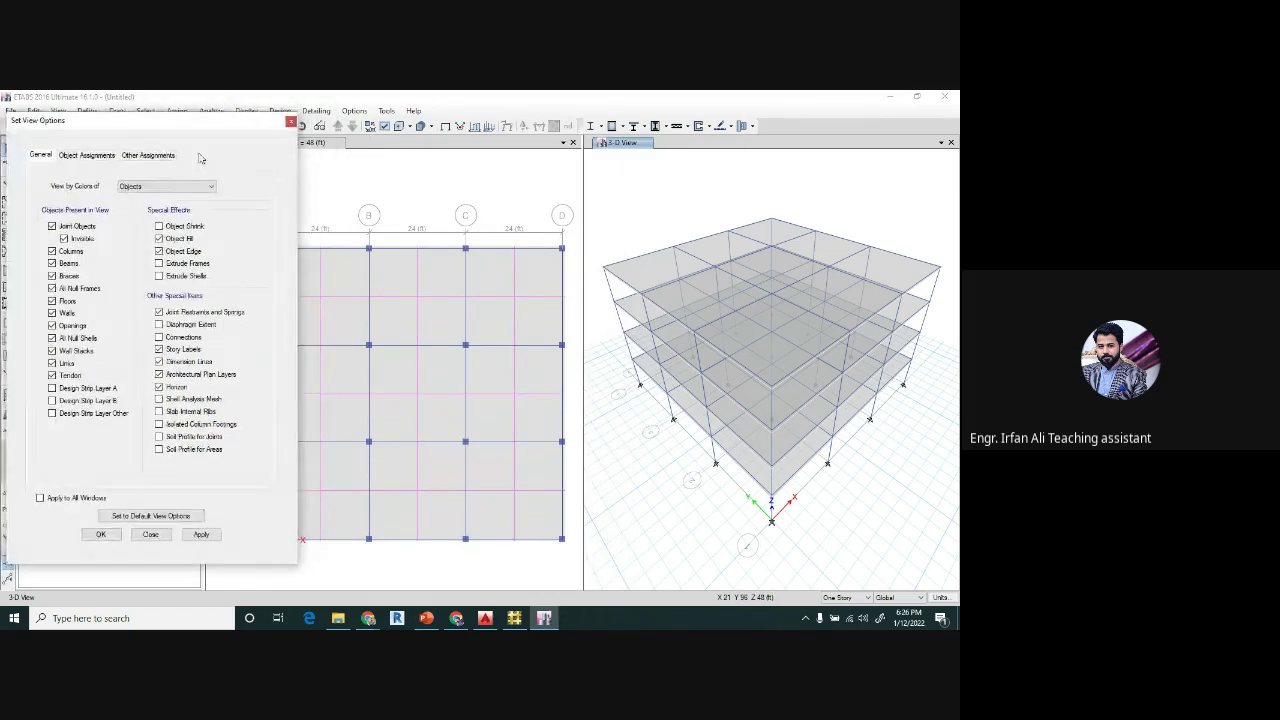
pyautogui.click(132, 188)
pyautogui.click(133, 188)
pyautogui.click(133, 188)
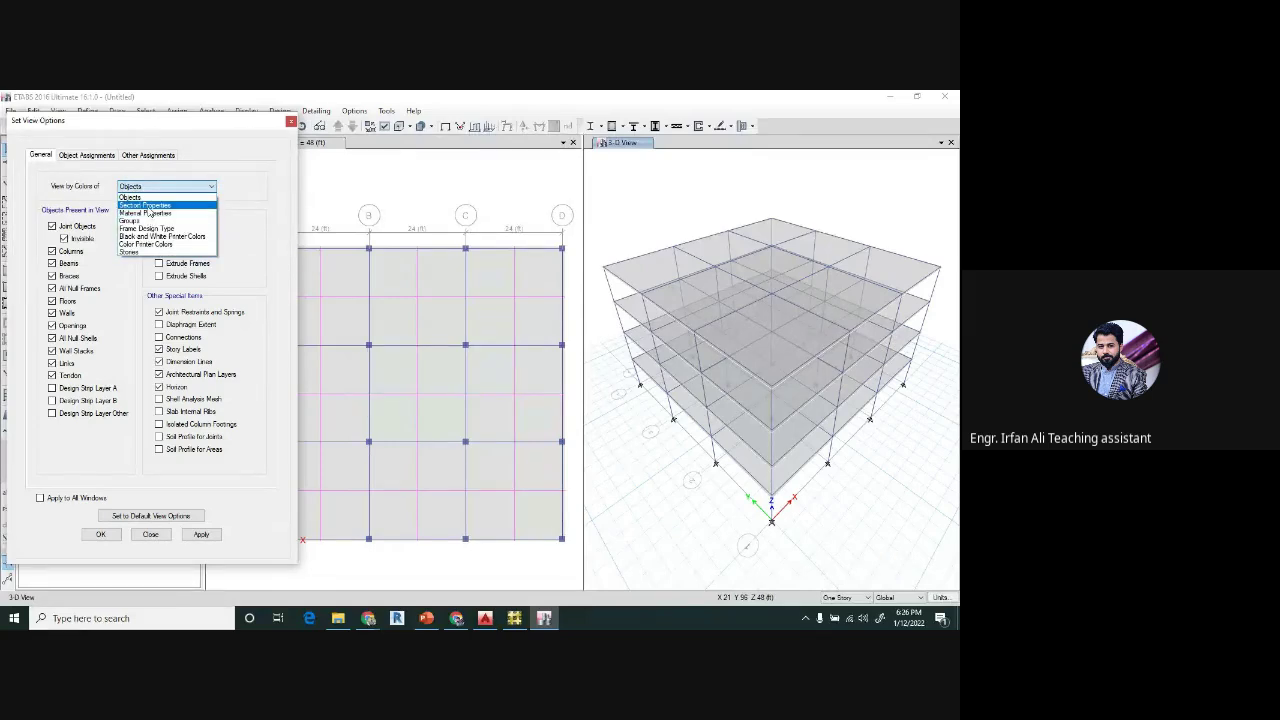
pyautogui.click(142, 205)
pyautogui.click(201, 535)
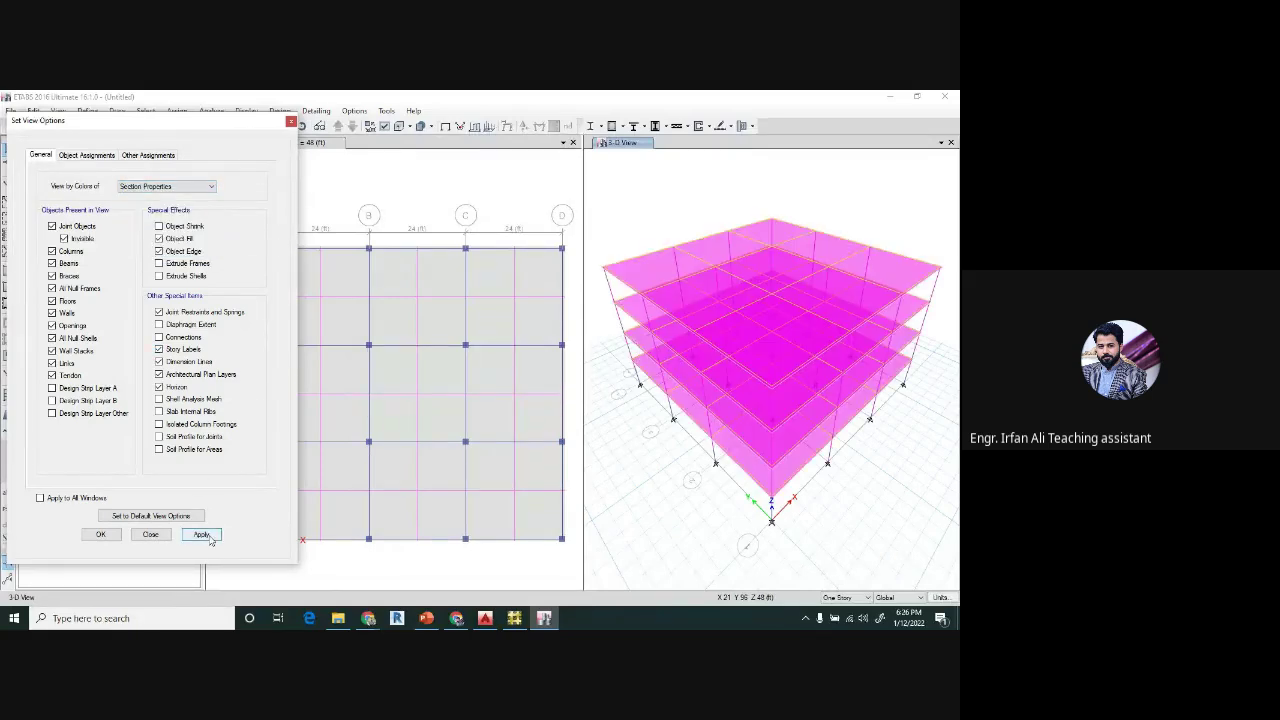
pyautogui.click(736, 405)
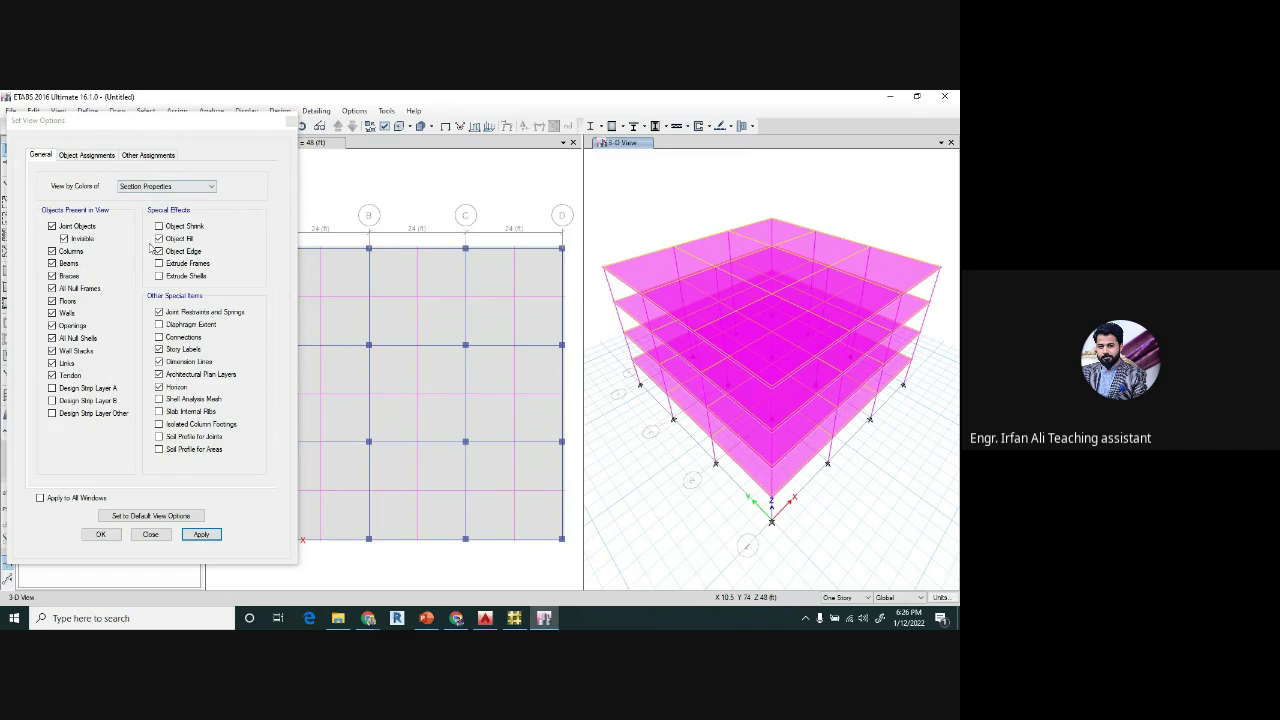
# - Hide the columns, floors and walls in the 3-D view and accept the display options
pyautogui.click(158, 311)
pyautogui.moveTo(246, 127); pyautogui.dragTo(307, 119)
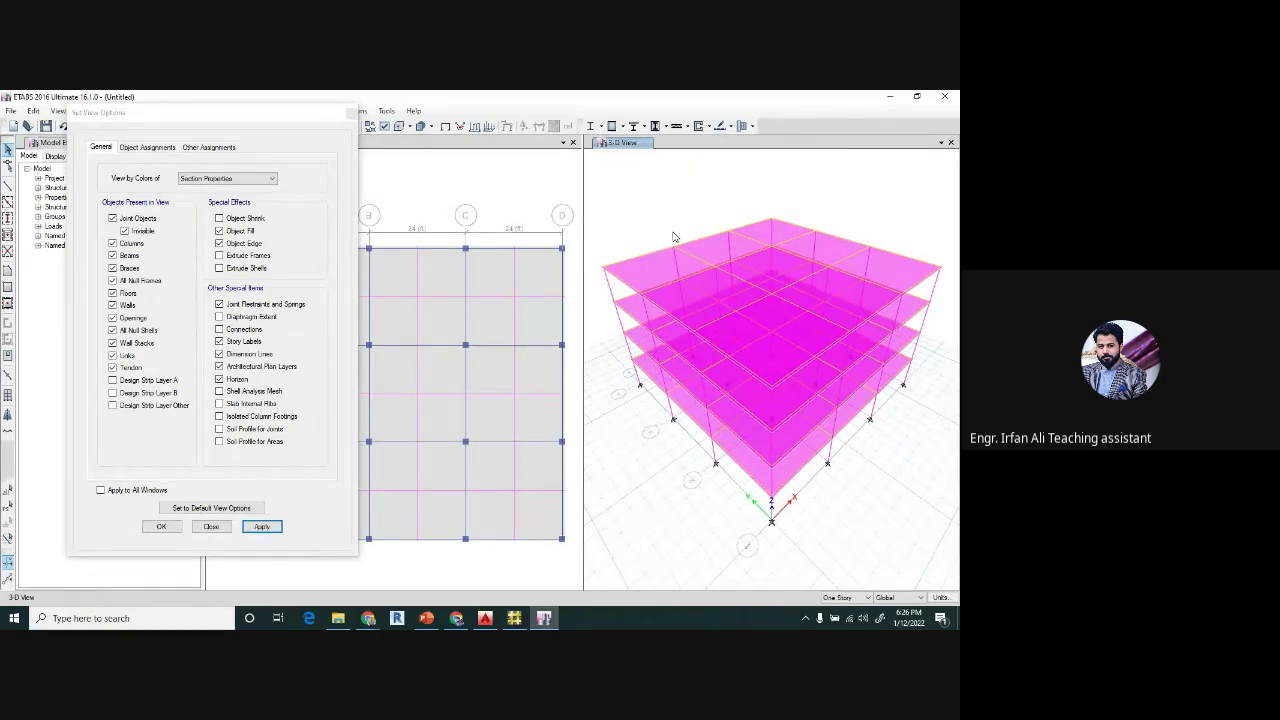
pyautogui.click(120, 246)
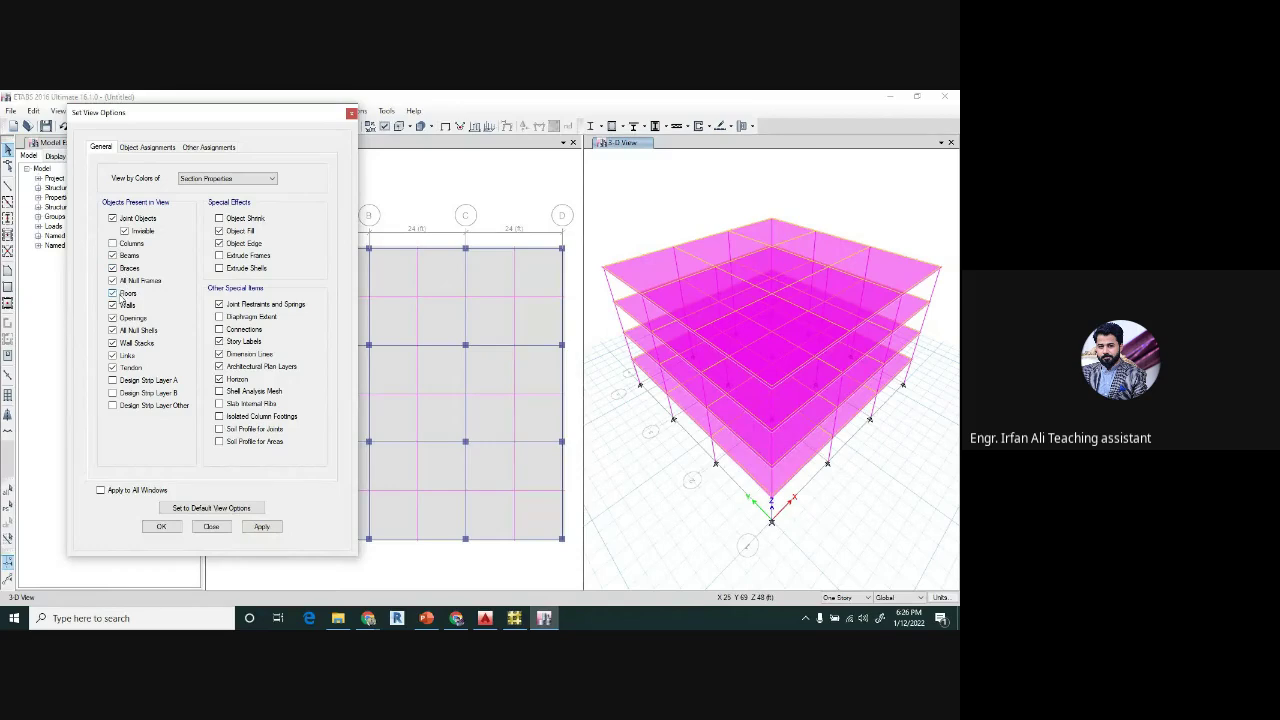
pyautogui.click(115, 294)
pyautogui.click(115, 306)
pyautogui.click(262, 527)
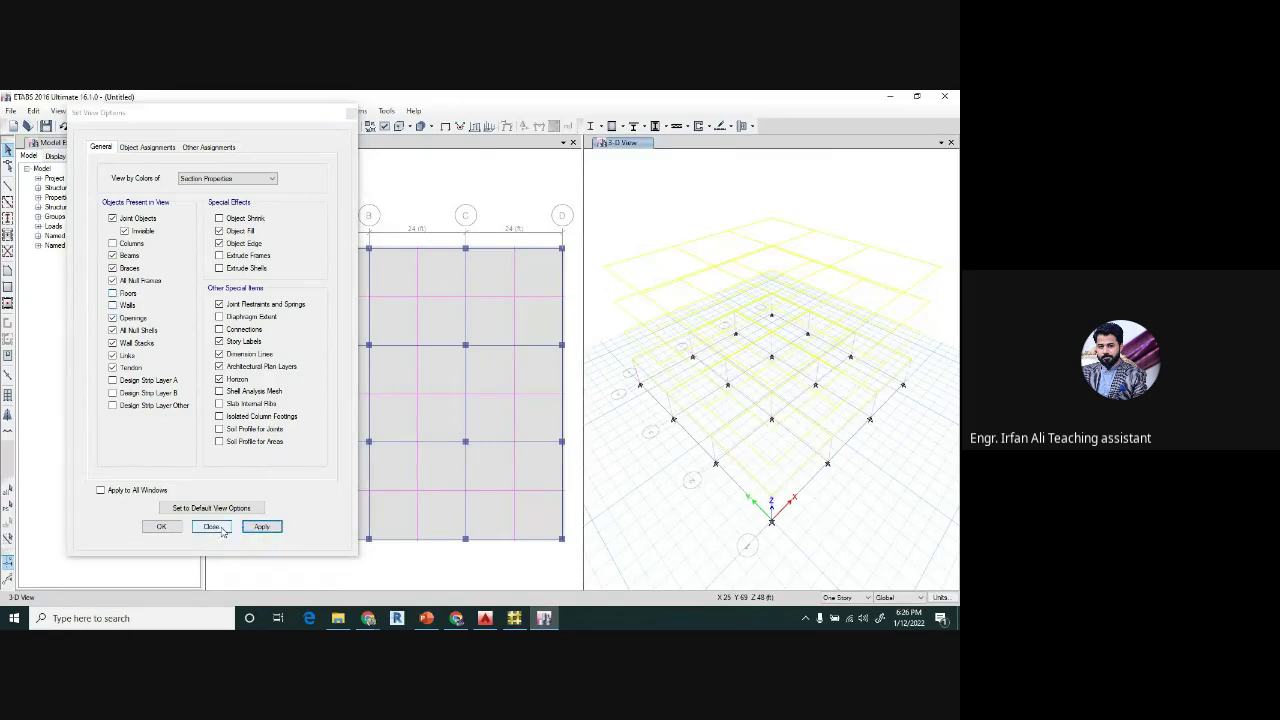
pyautogui.click(165, 527)
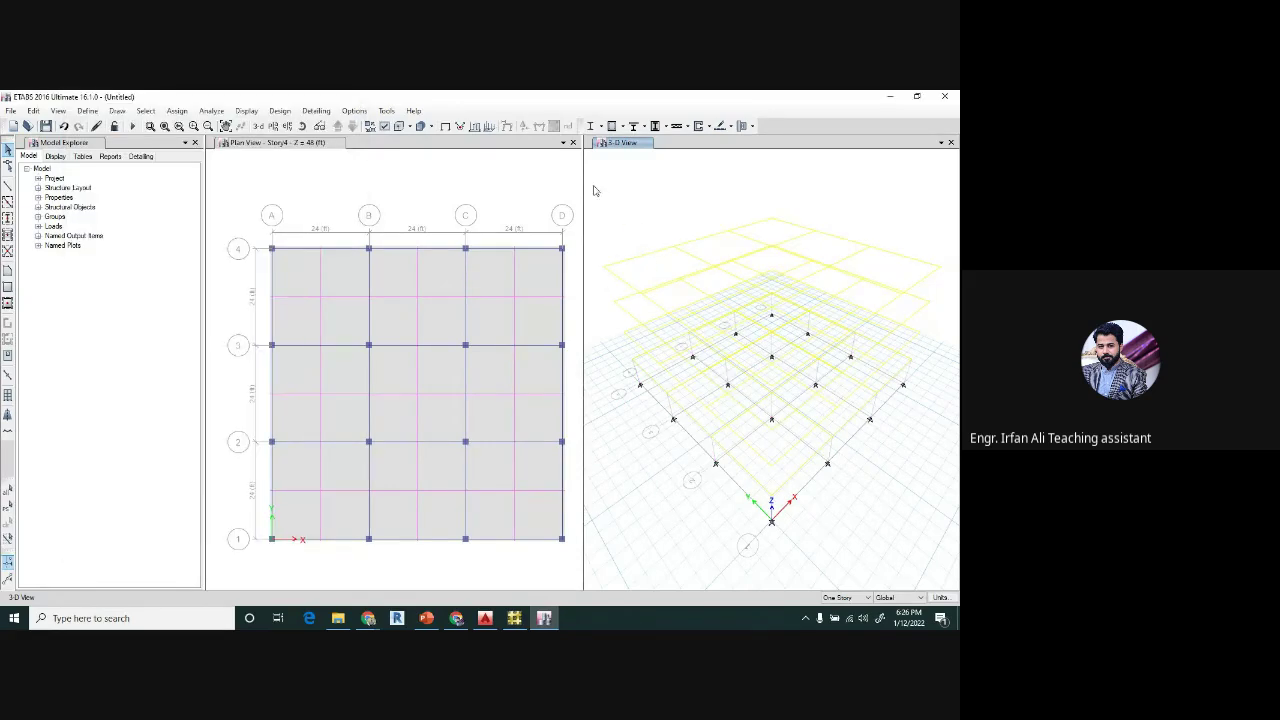
# - Select all objects in the 3-D view and set its display options to show the frame section assignments
pyautogui.moveTo(593, 190); pyautogui.dragTo(955, 550)
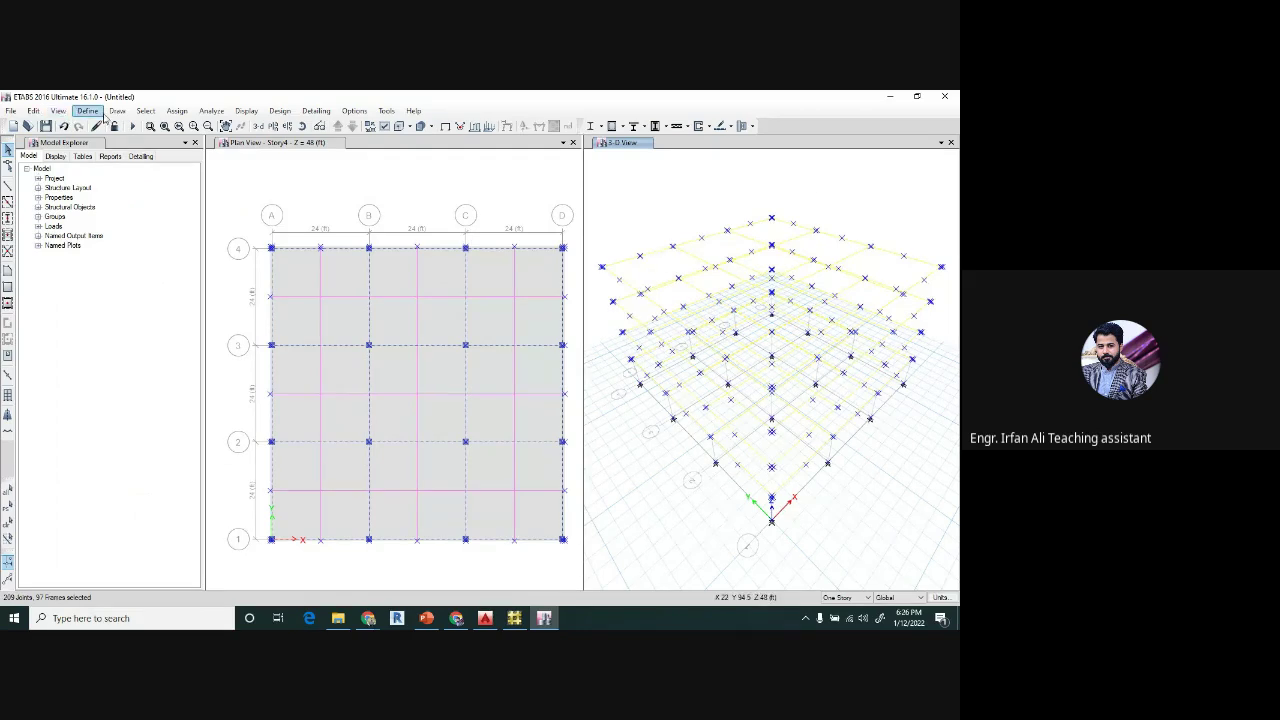
pyautogui.click(58, 111)
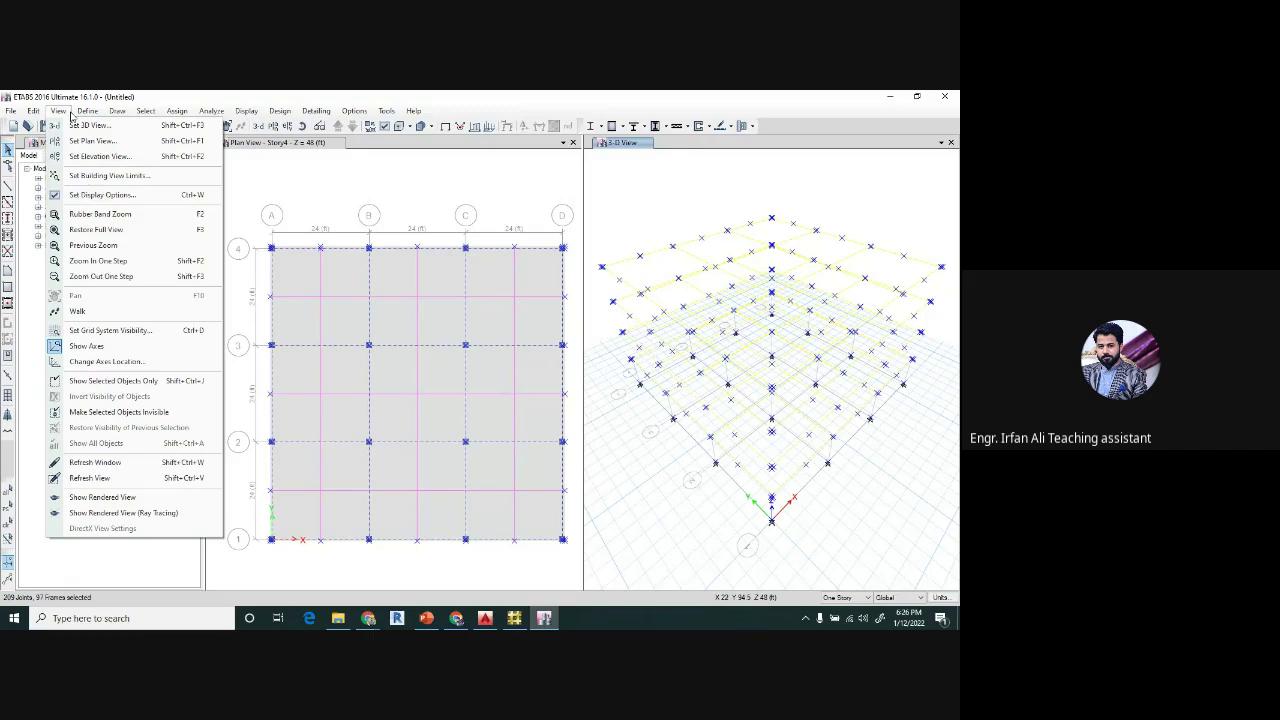
pyautogui.click(92, 195)
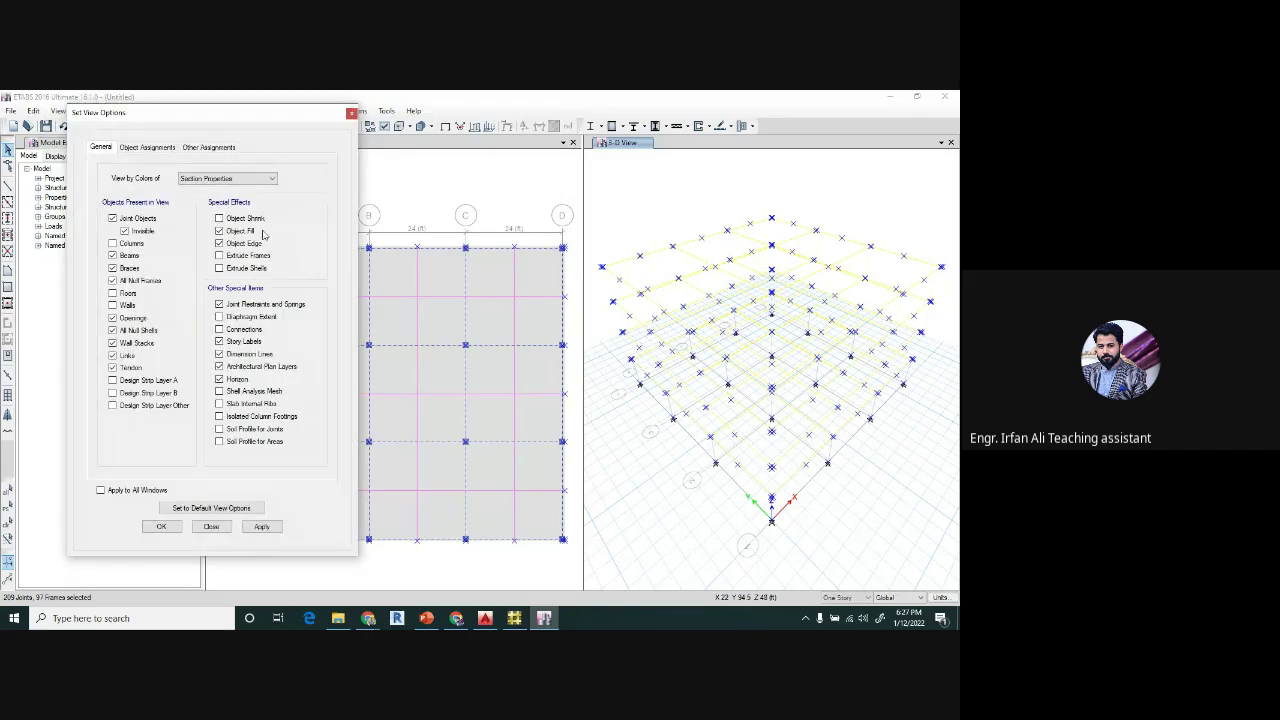
pyautogui.click(145, 148)
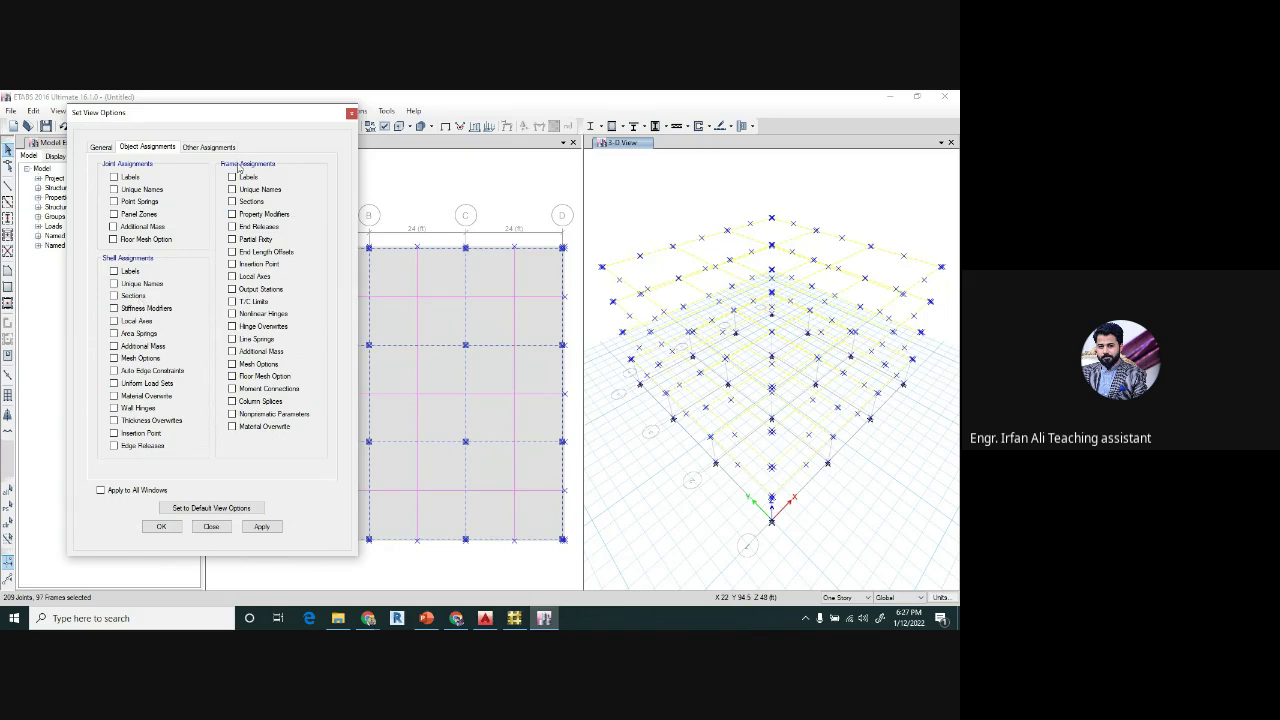
pyautogui.moveTo(260, 118); pyautogui.dragTo(231, 116)
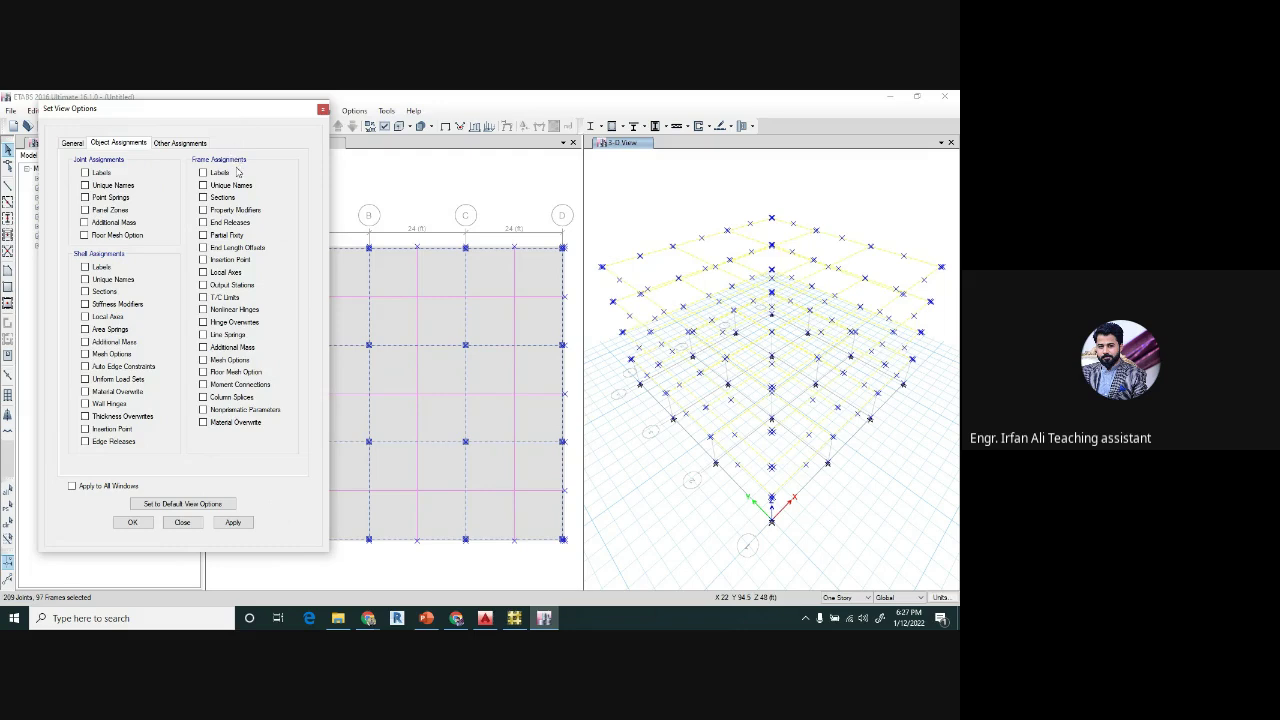
pyautogui.click(204, 197)
pyautogui.click(234, 523)
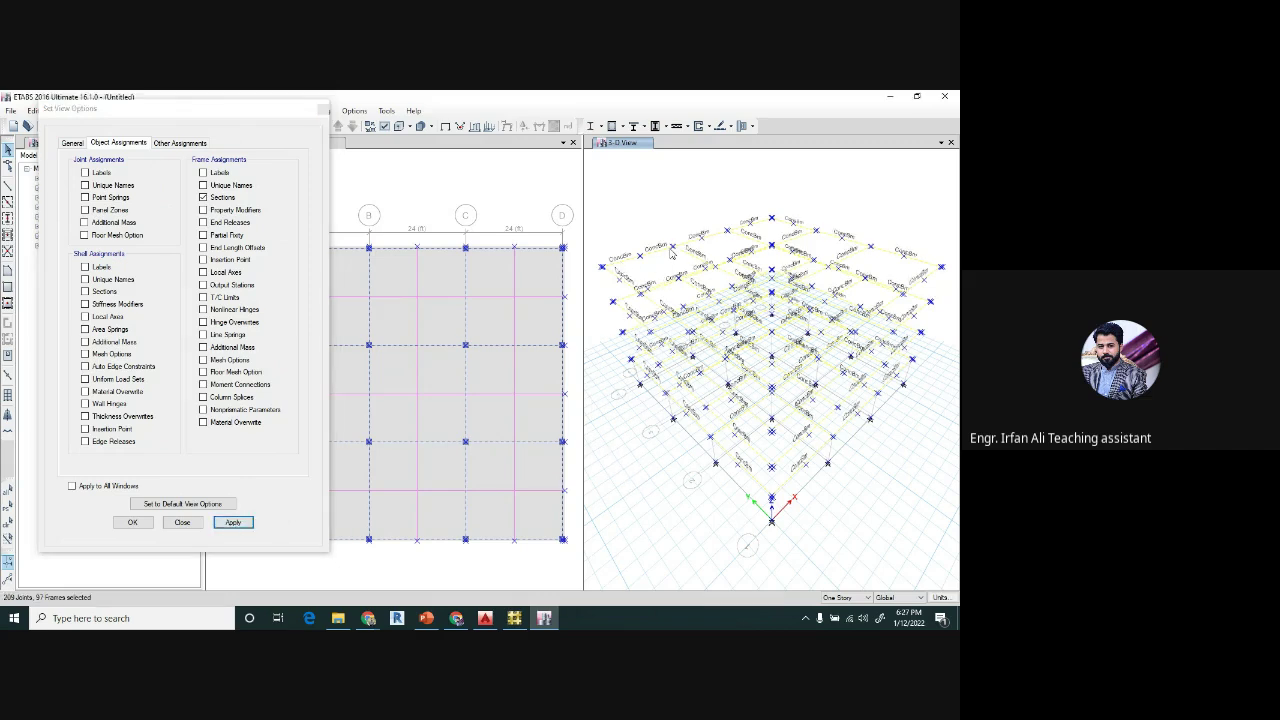
# - Make the columns visible again in the 3-D view and accept the display options
pyautogui.click(191, 121)
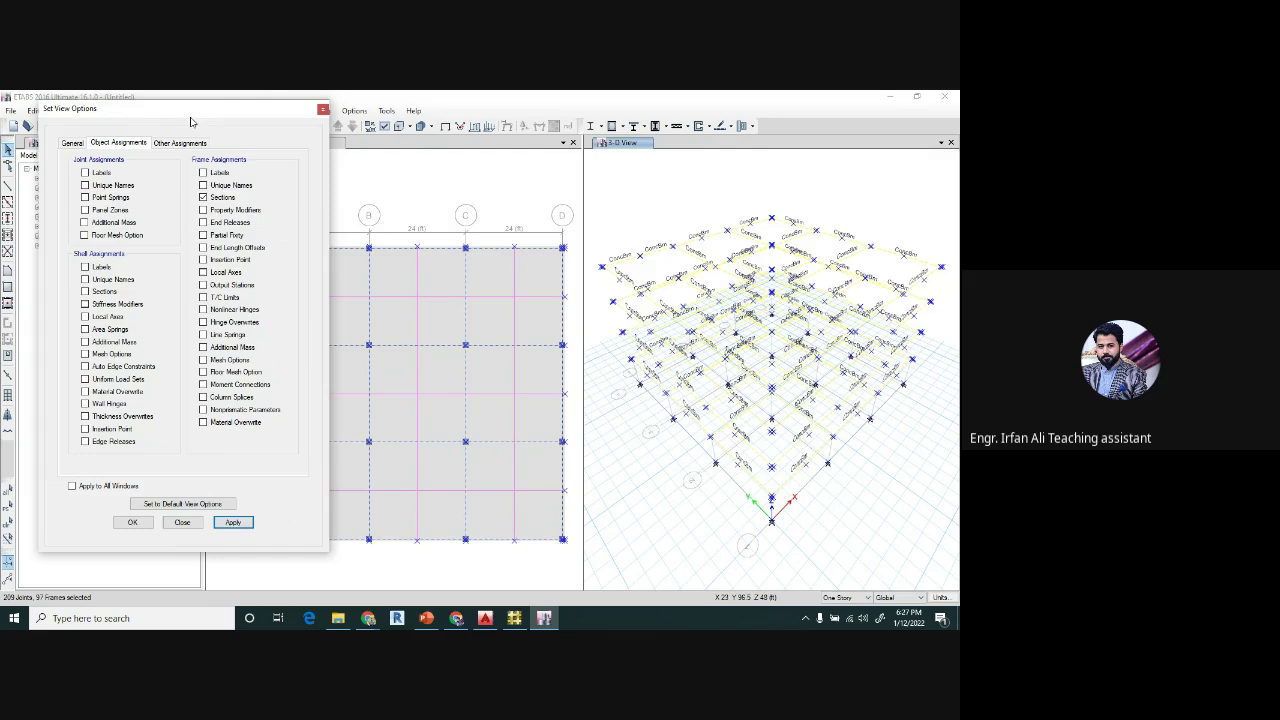
pyautogui.moveTo(262, 117); pyautogui.dragTo(111, 125)
pyautogui.click(289, 125)
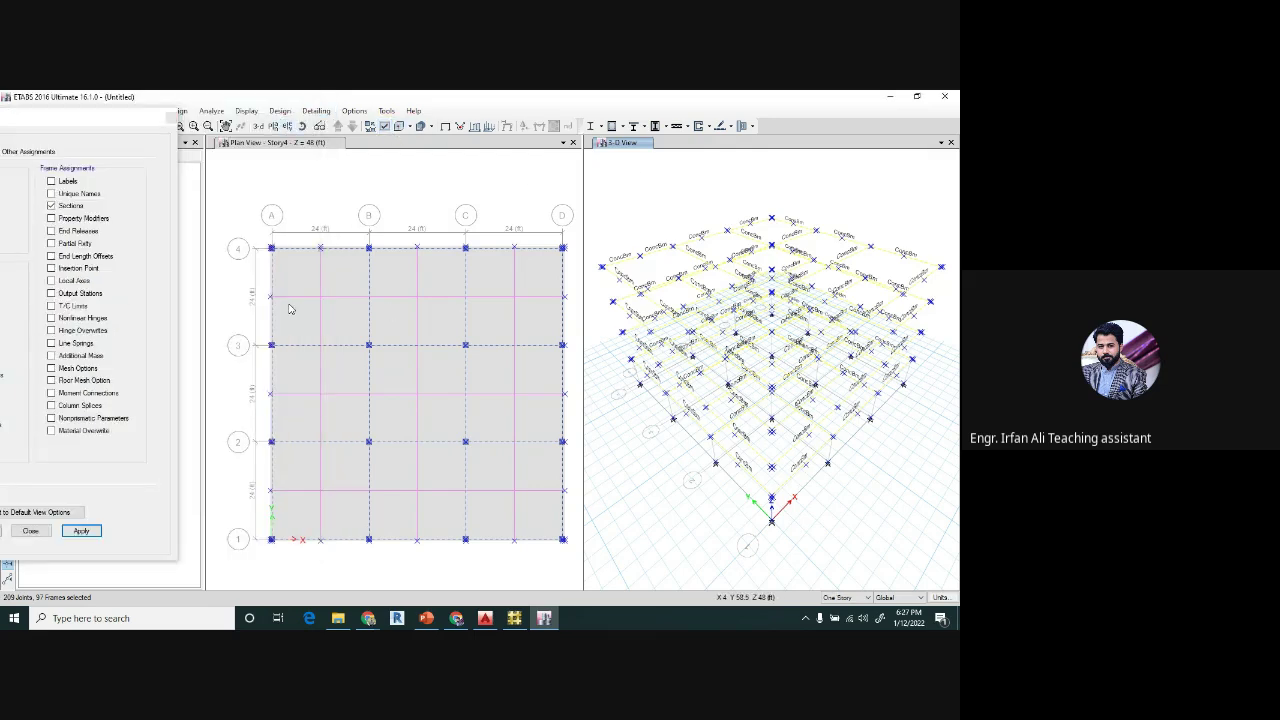
pyautogui.moveTo(78, 118); pyautogui.dragTo(218, 119)
pyautogui.click(66, 155)
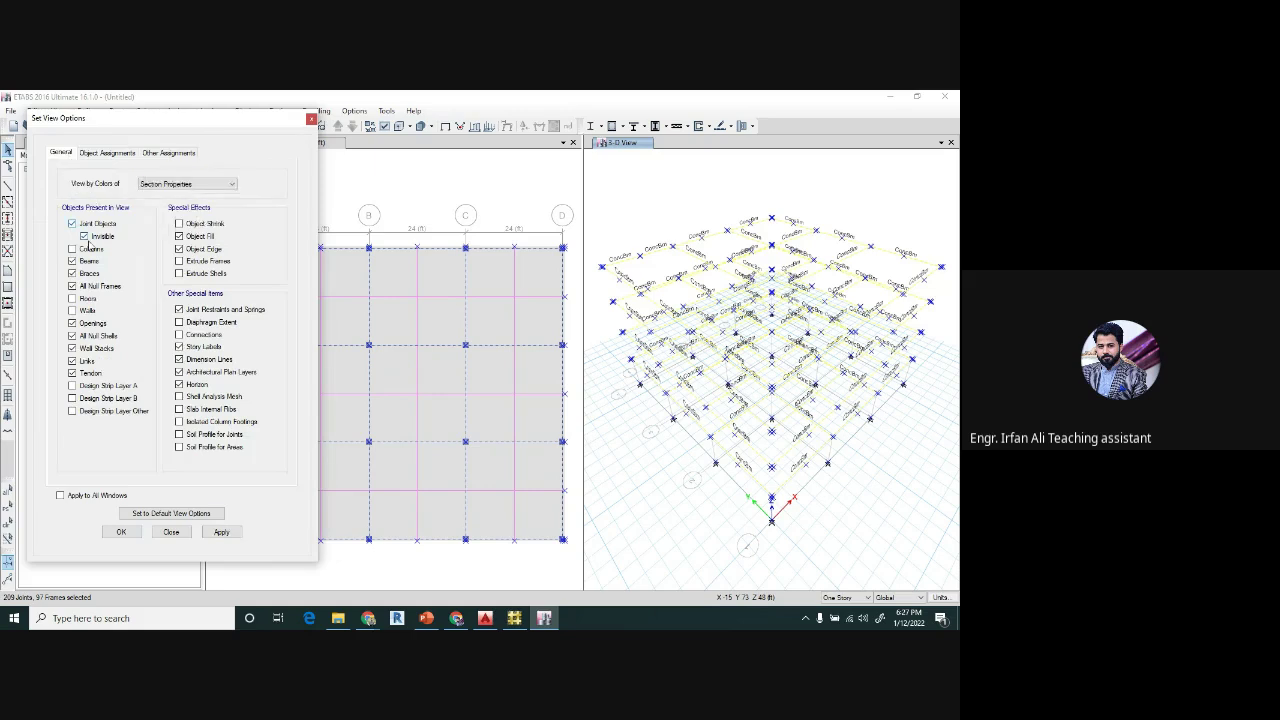
pyautogui.click(188, 513)
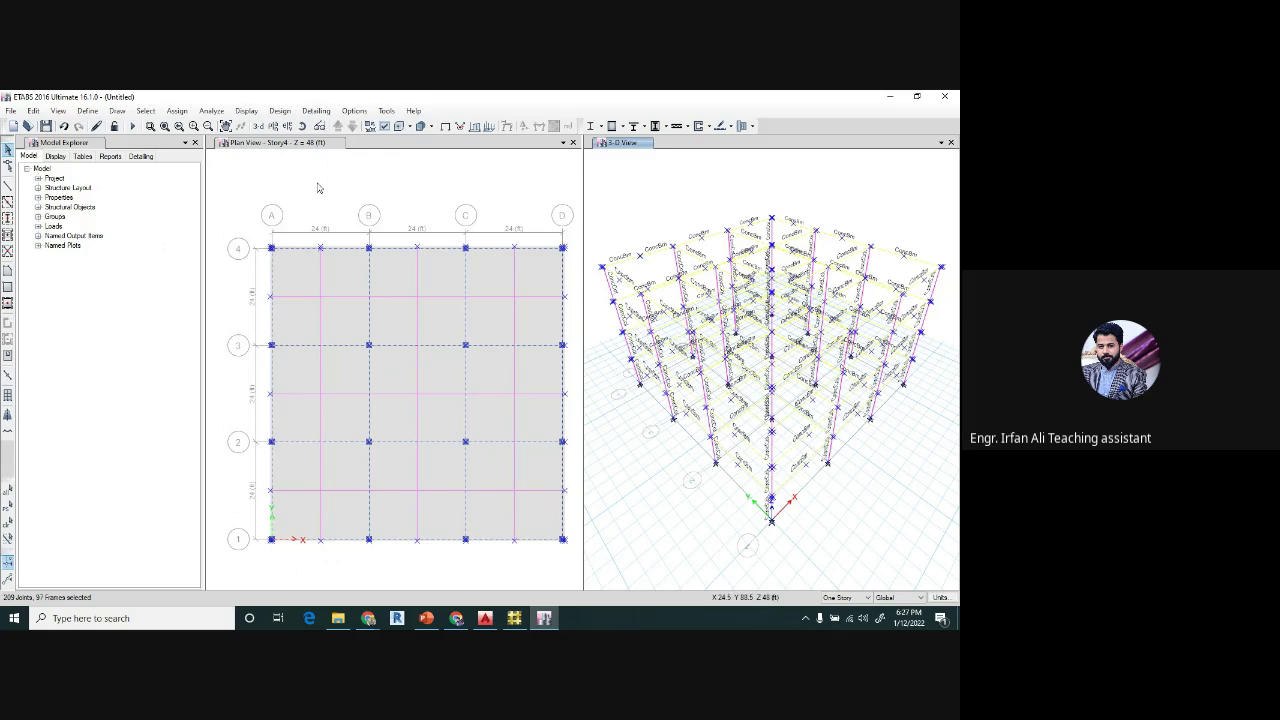
# - Review the list of defined frame section properties and close it without changes
pyautogui.click(87, 110)
pyautogui.moveTo(125, 145)
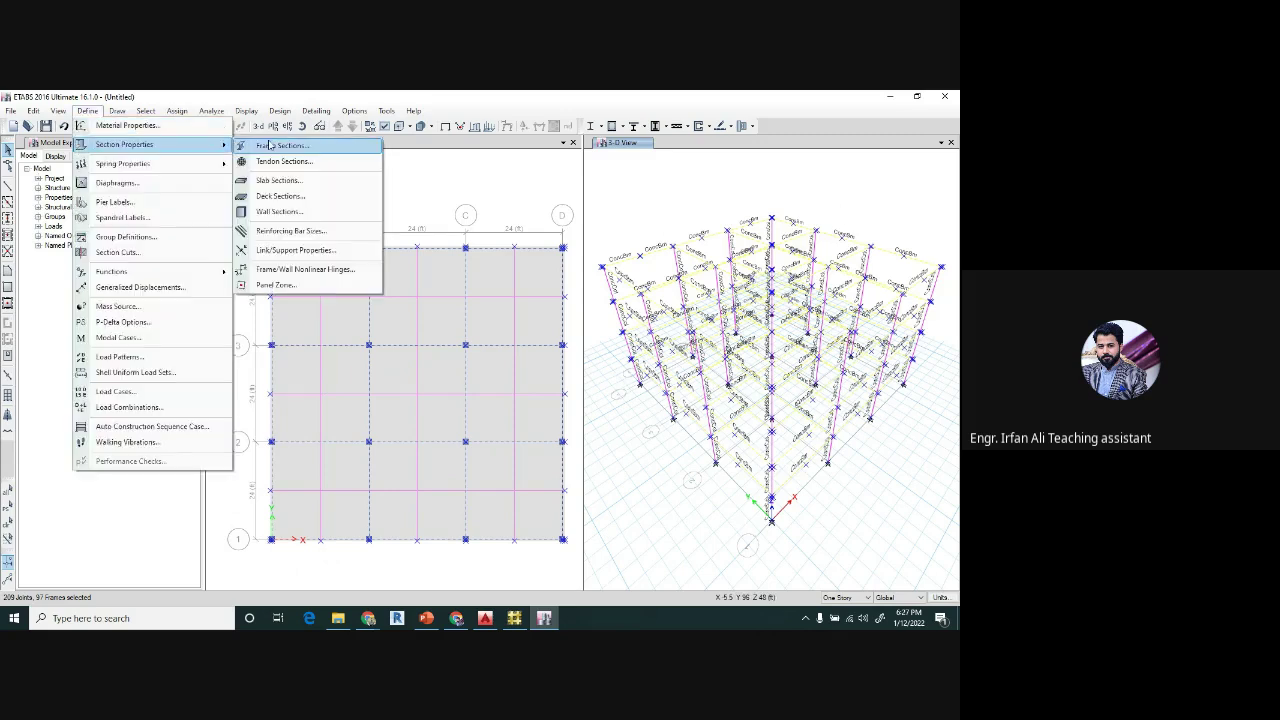
pyautogui.click(265, 145)
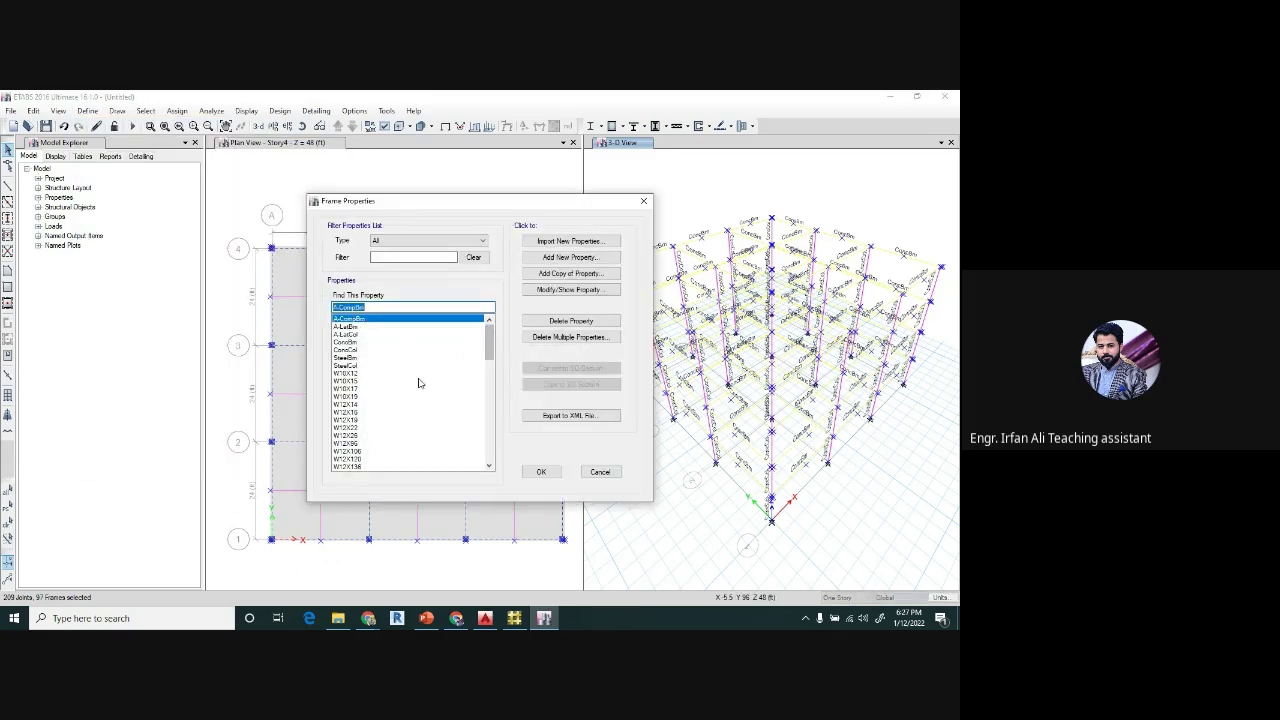
pyautogui.moveTo(489, 345)
pyautogui.mouseDown()
pyautogui.moveTo(489, 400)
pyautogui.moveTo(489, 340)
pyautogui.mouseUp()
pyautogui.click(643, 201)
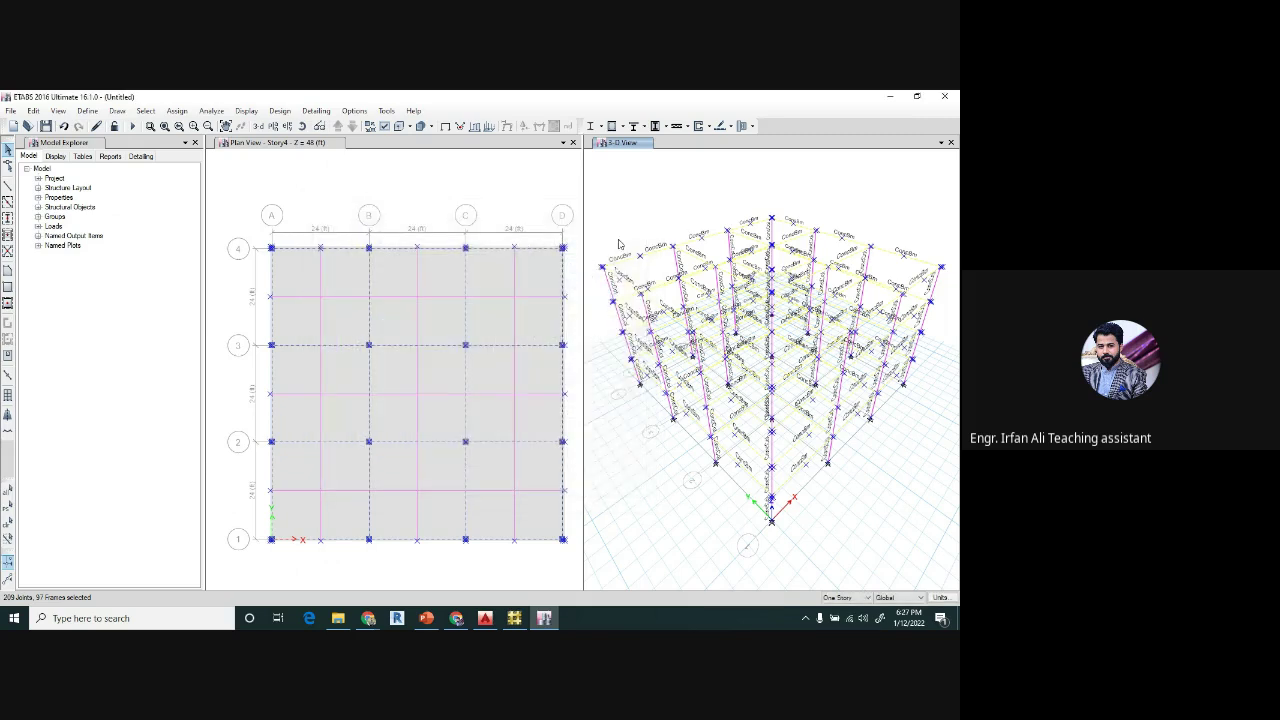
# - Review the general display options of the 3-D view and close them without changes
pyautogui.click(59, 112)
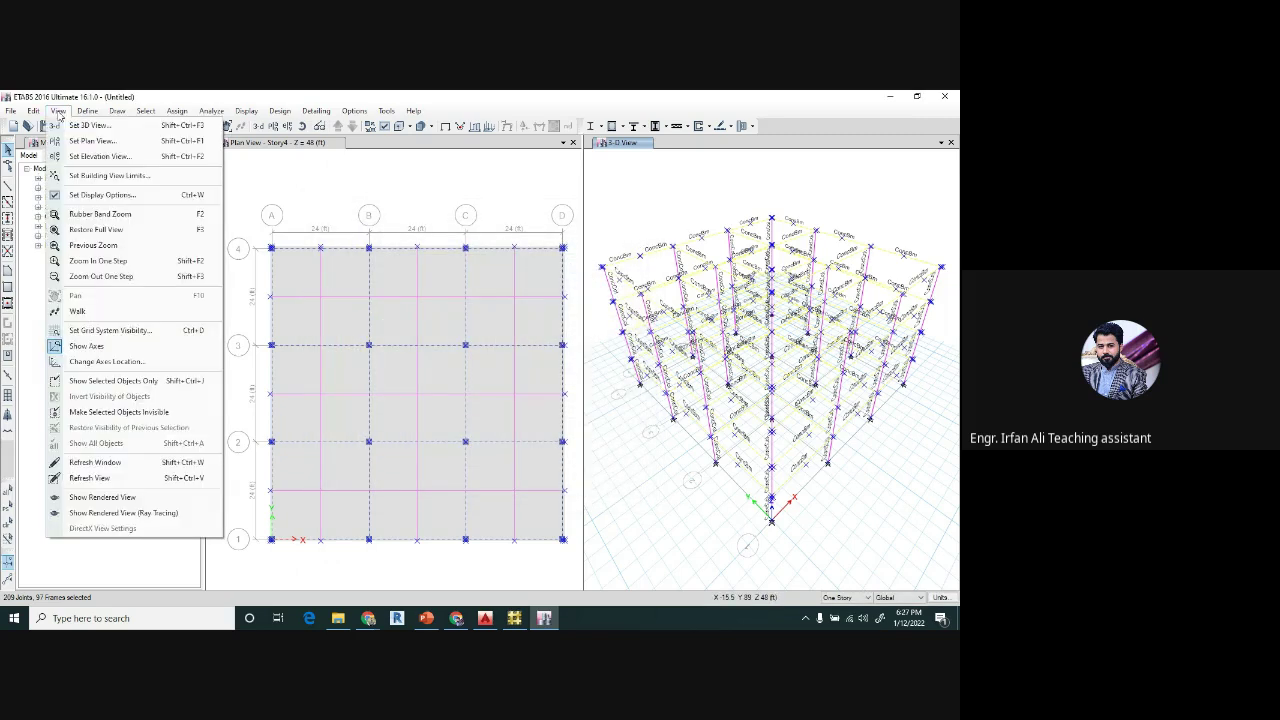
pyautogui.click(98, 198)
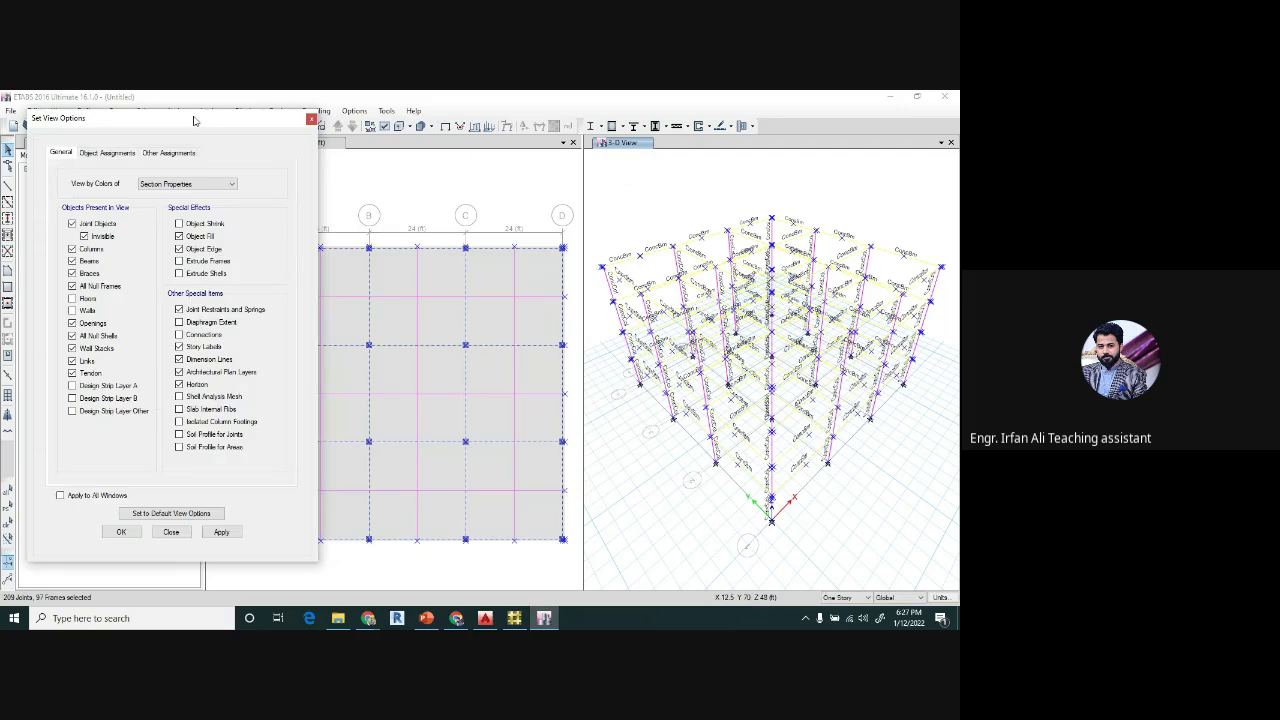
pyautogui.moveTo(194, 120); pyautogui.dragTo(382, 121)
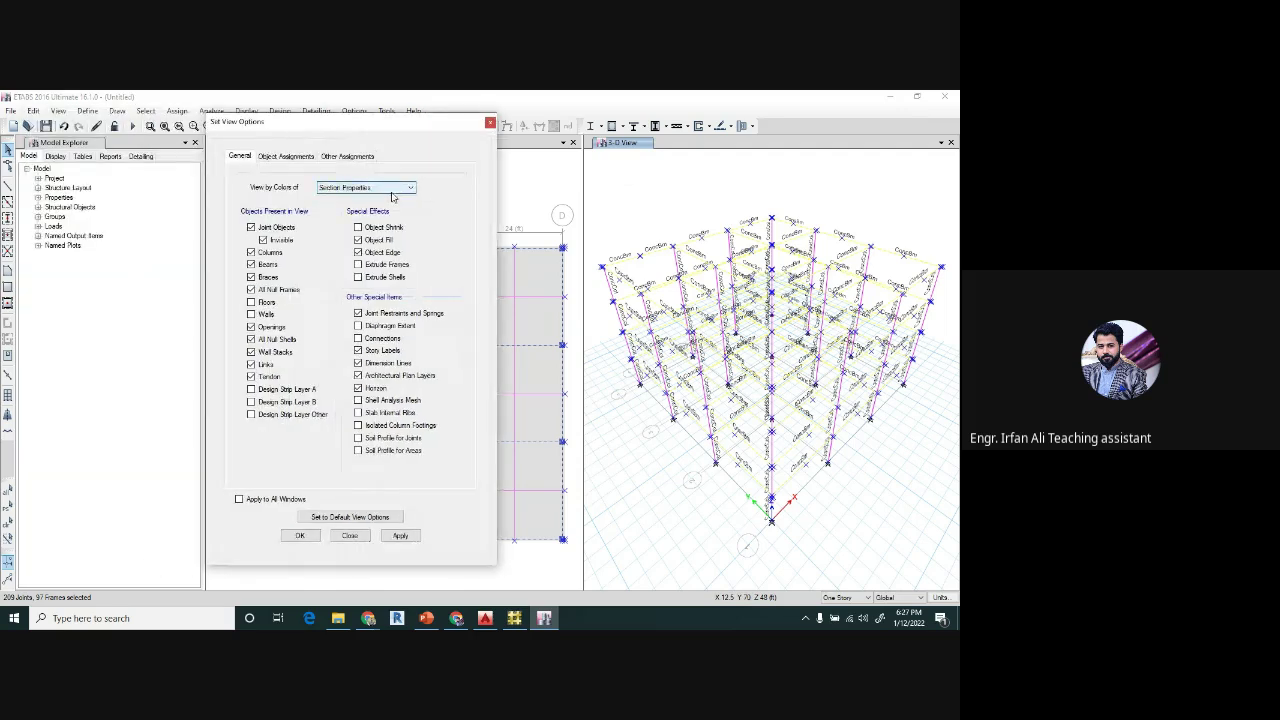
pyautogui.moveTo(413, 127); pyautogui.dragTo(294, 112)
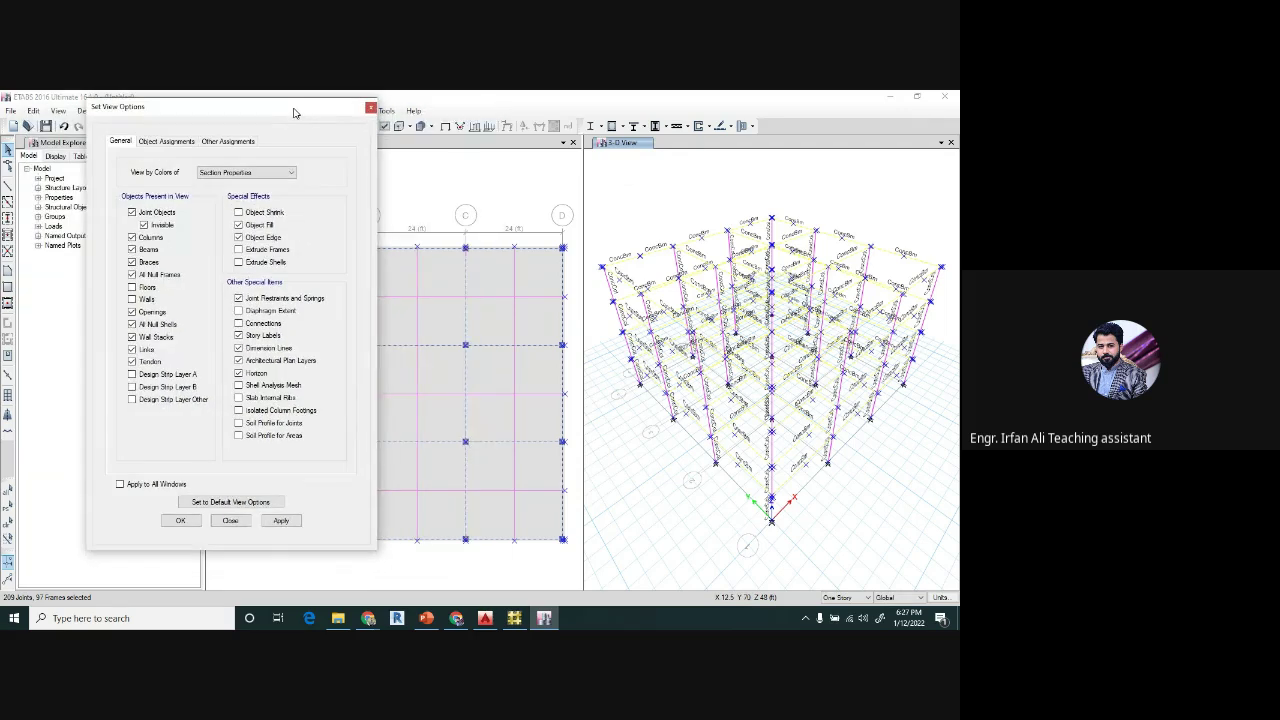
pyautogui.click(370, 108)
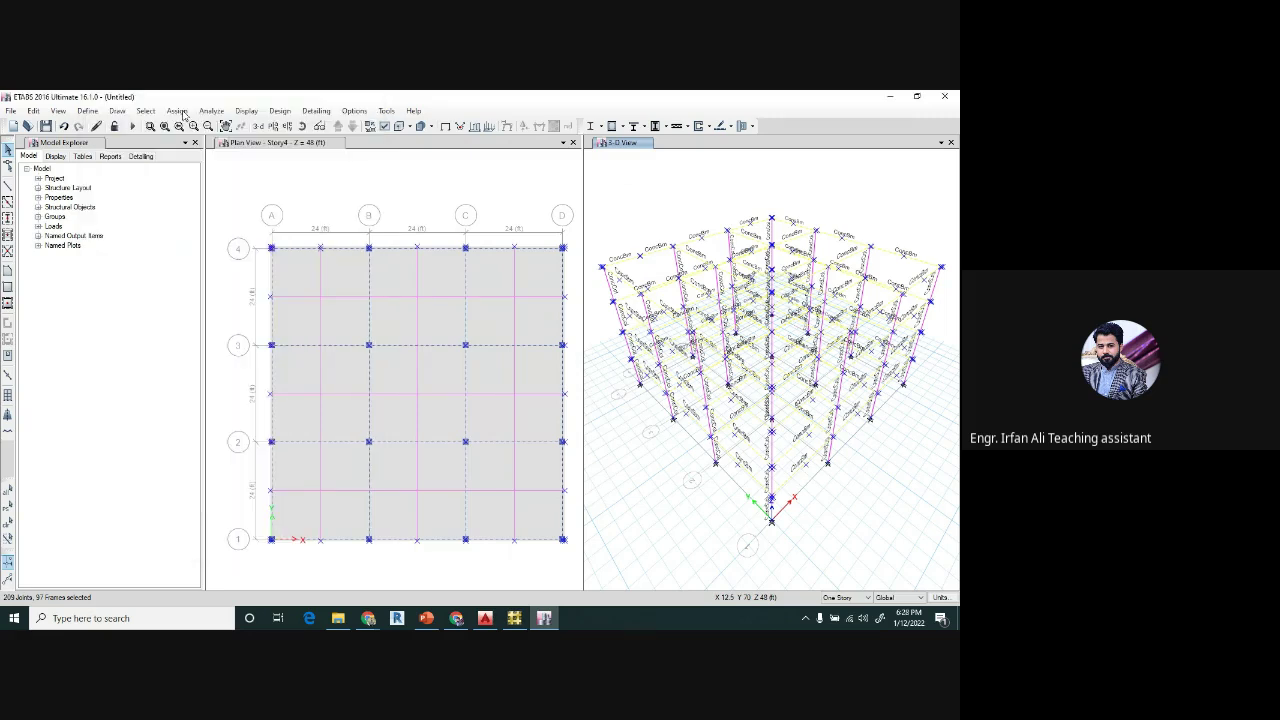
# - Hide the grid system in the Story4 plan view and clear the object selection
pyautogui.click(62, 111)
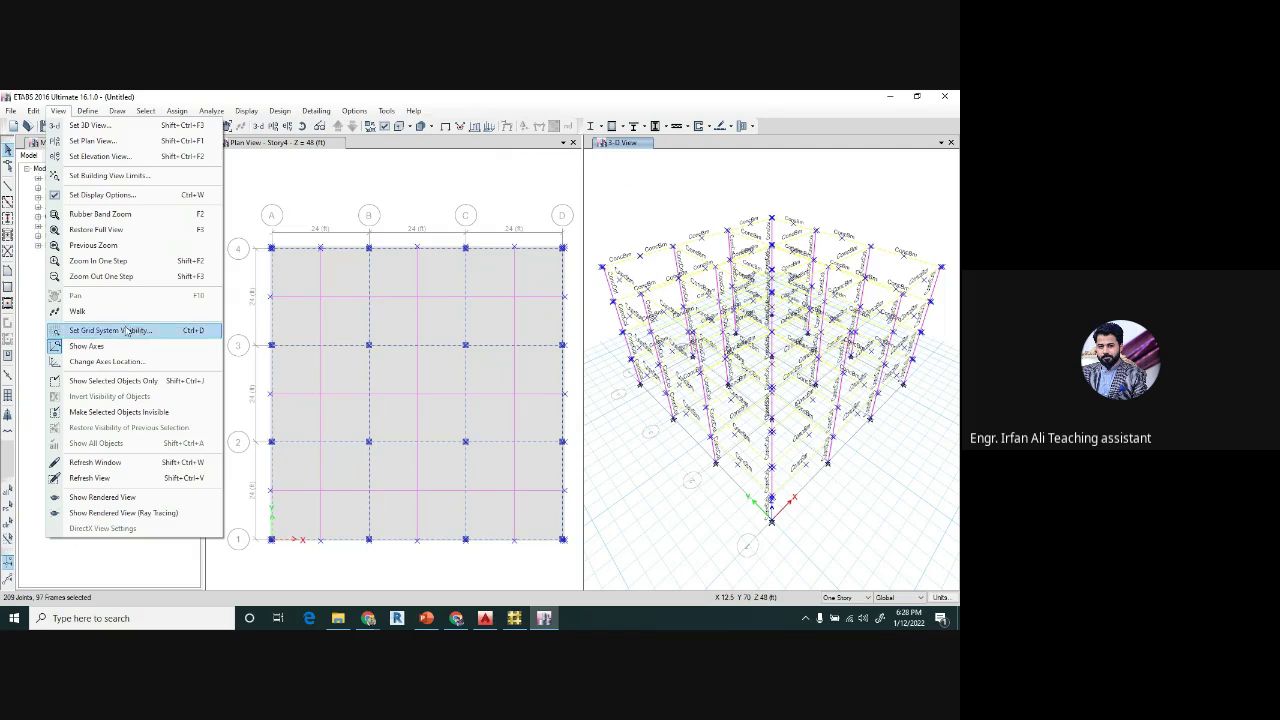
pyautogui.click(314, 208)
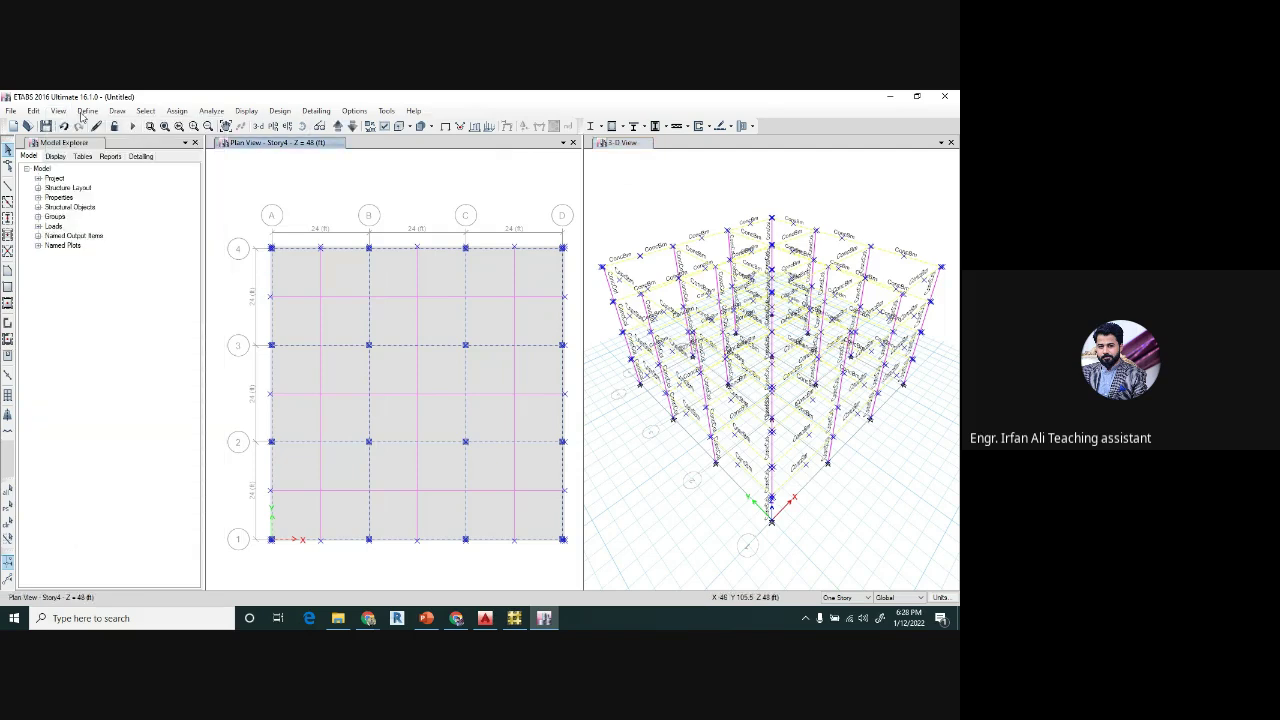
pyautogui.click(61, 112)
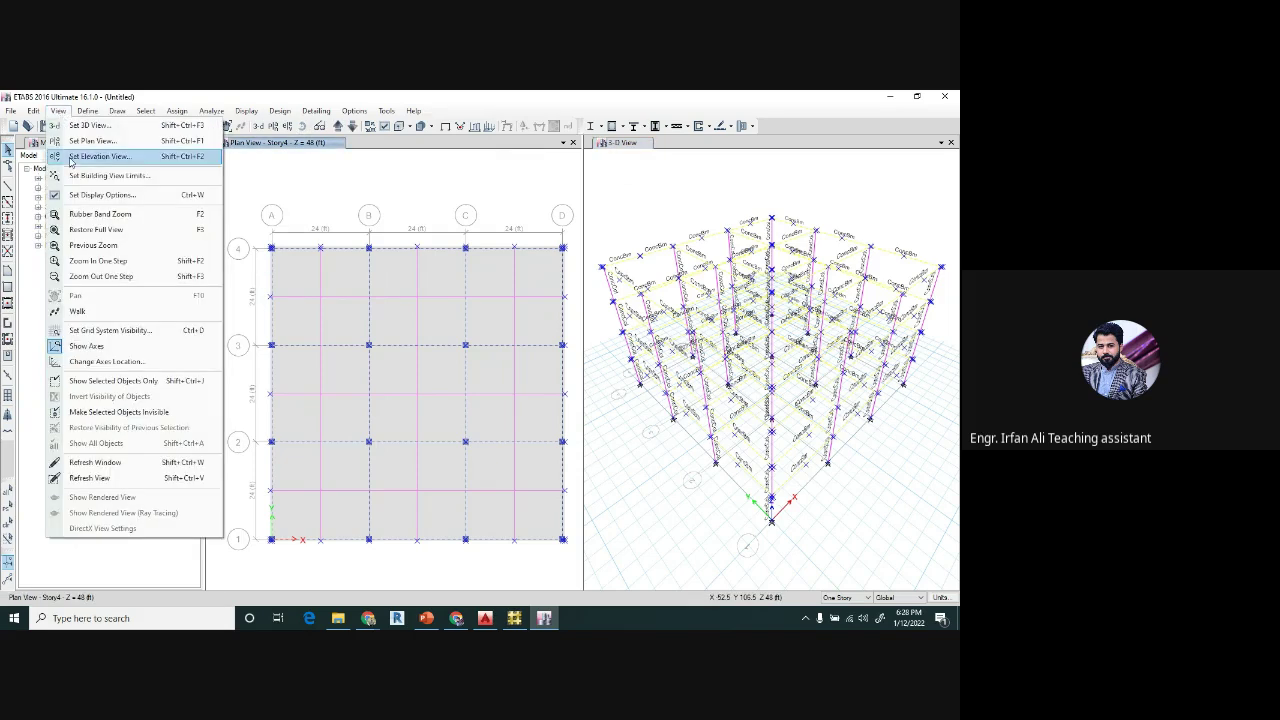
pyautogui.click(110, 331)
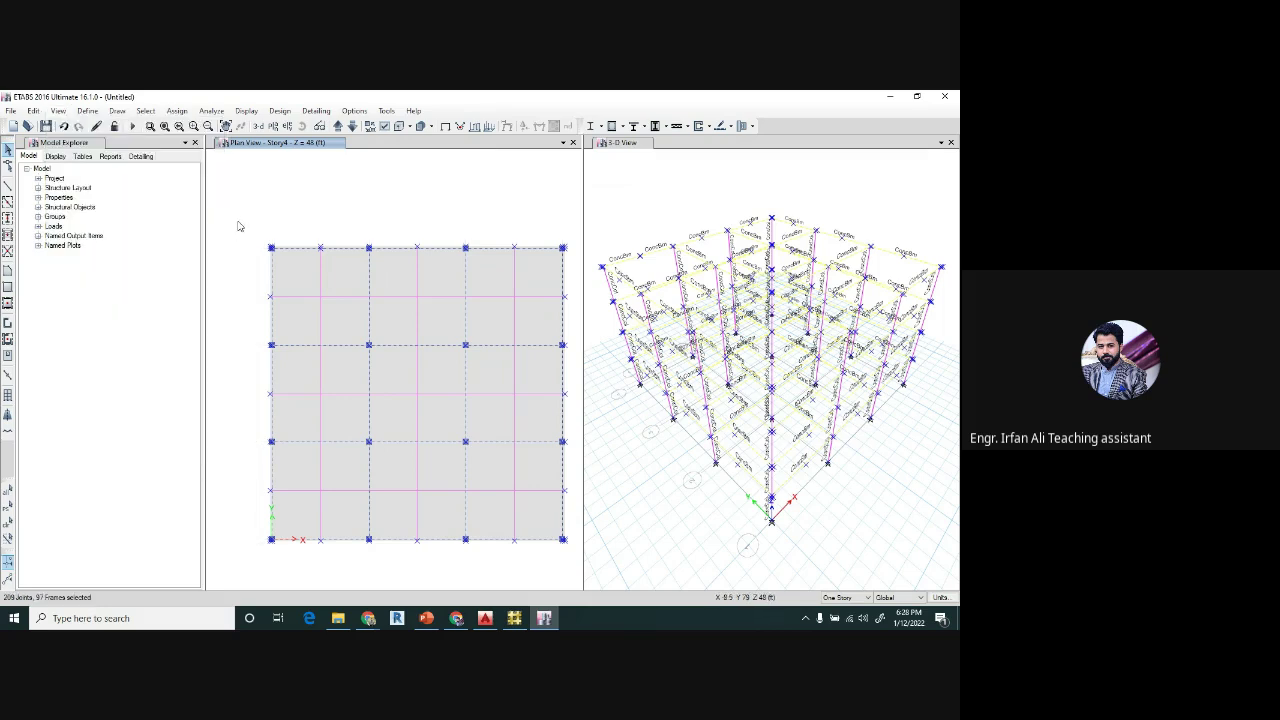
pyautogui.press('Escape')
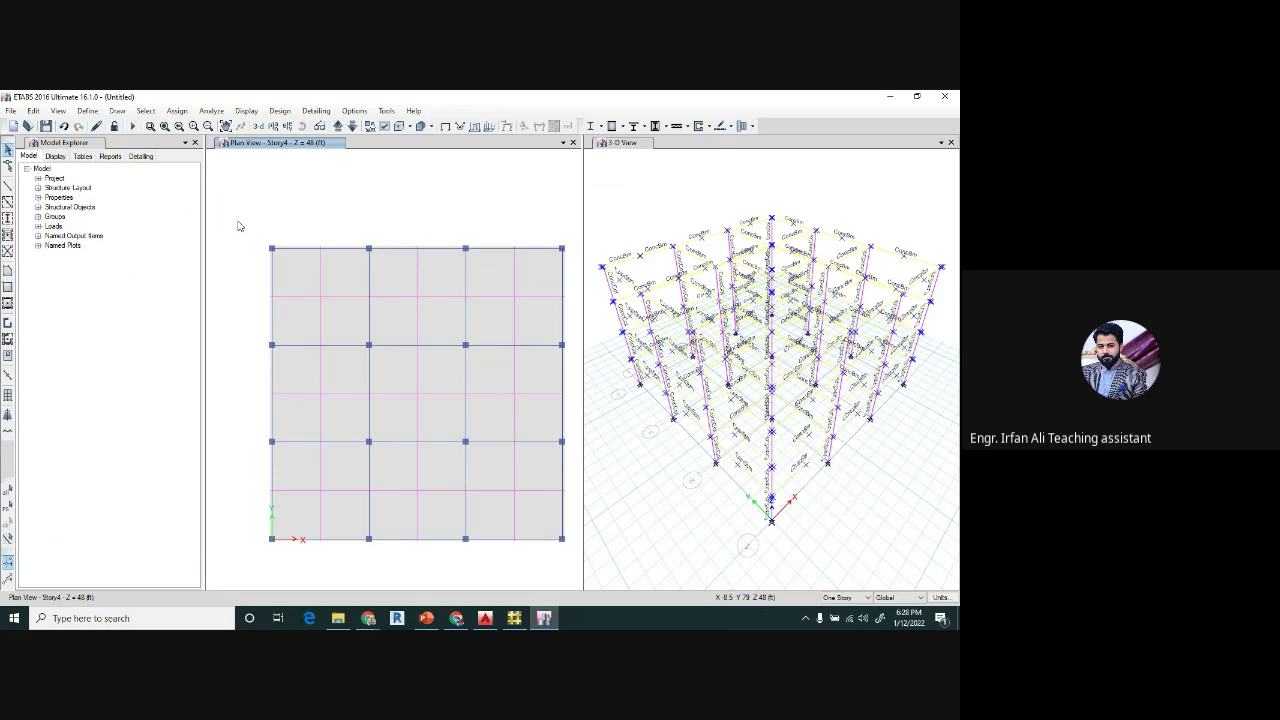
# - Show the grid system again in the Story4 plan view
pyautogui.click(58, 110)
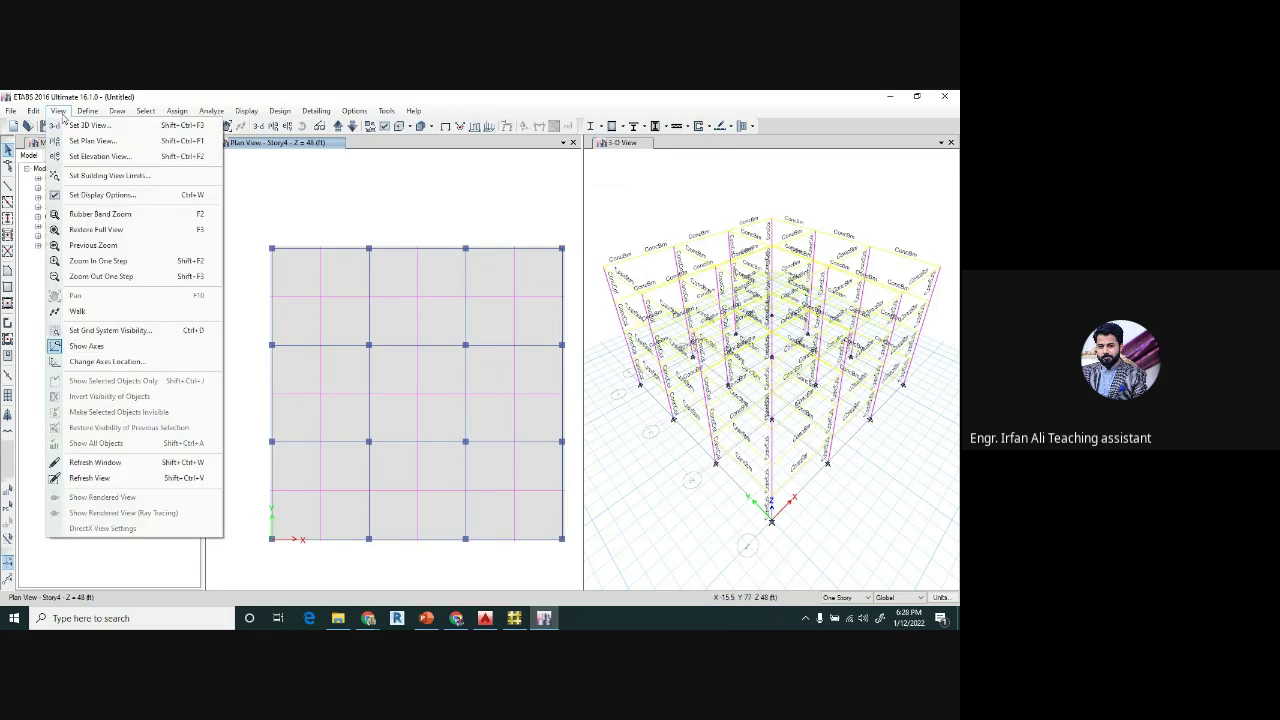
pyautogui.click(110, 330)
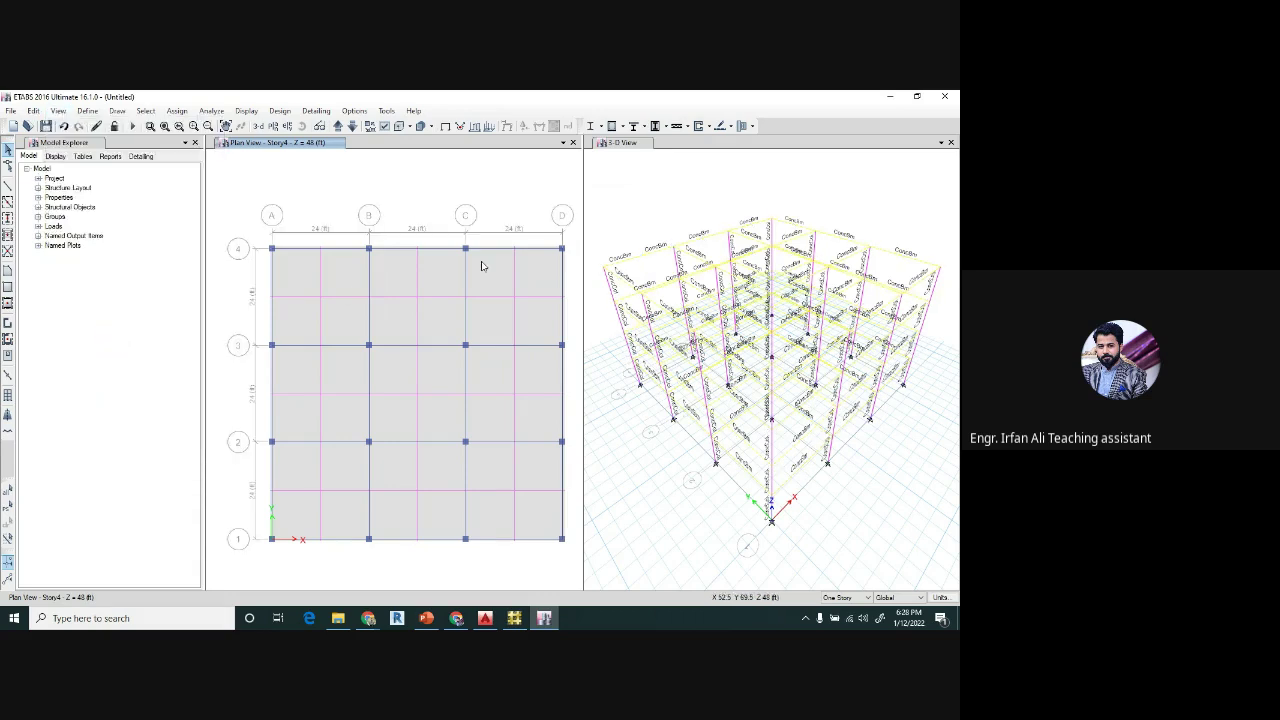
# - Select all objects in the Story4 plan view and make the selected objects invisible
pyautogui.click(59, 111)
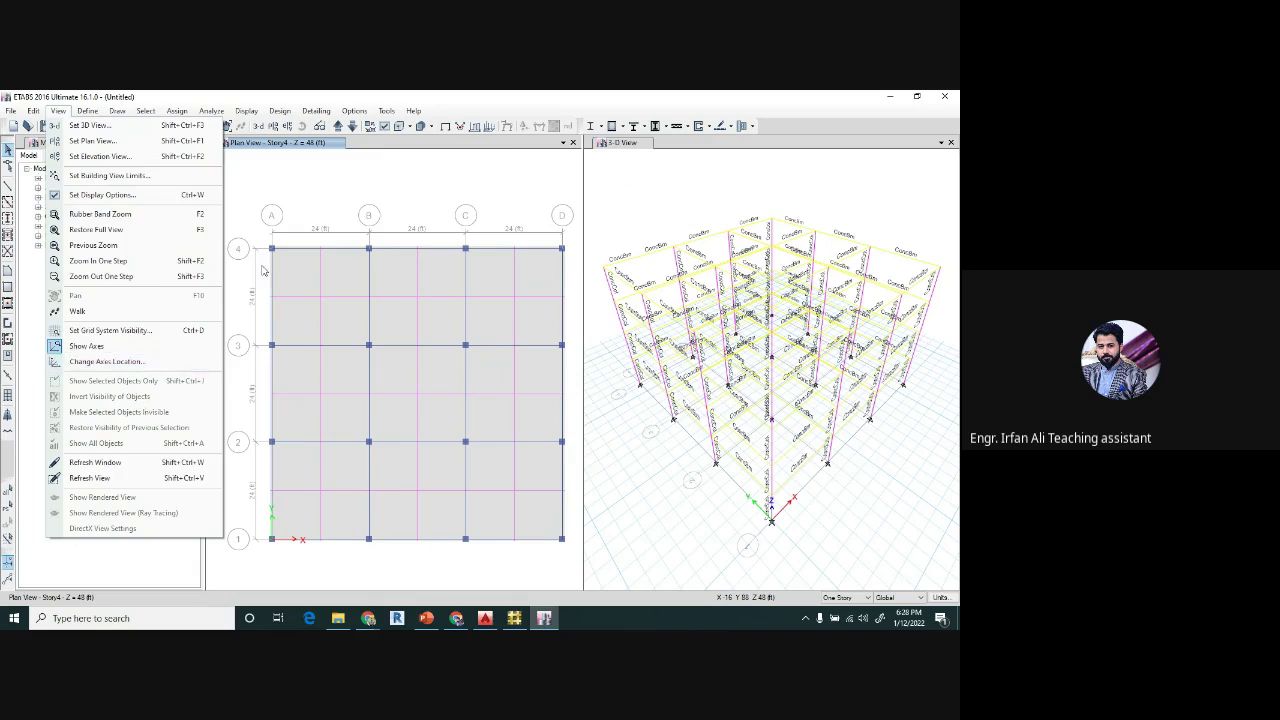
pyautogui.moveTo(230, 218); pyautogui.dragTo(570, 565)
pyautogui.click(60, 111)
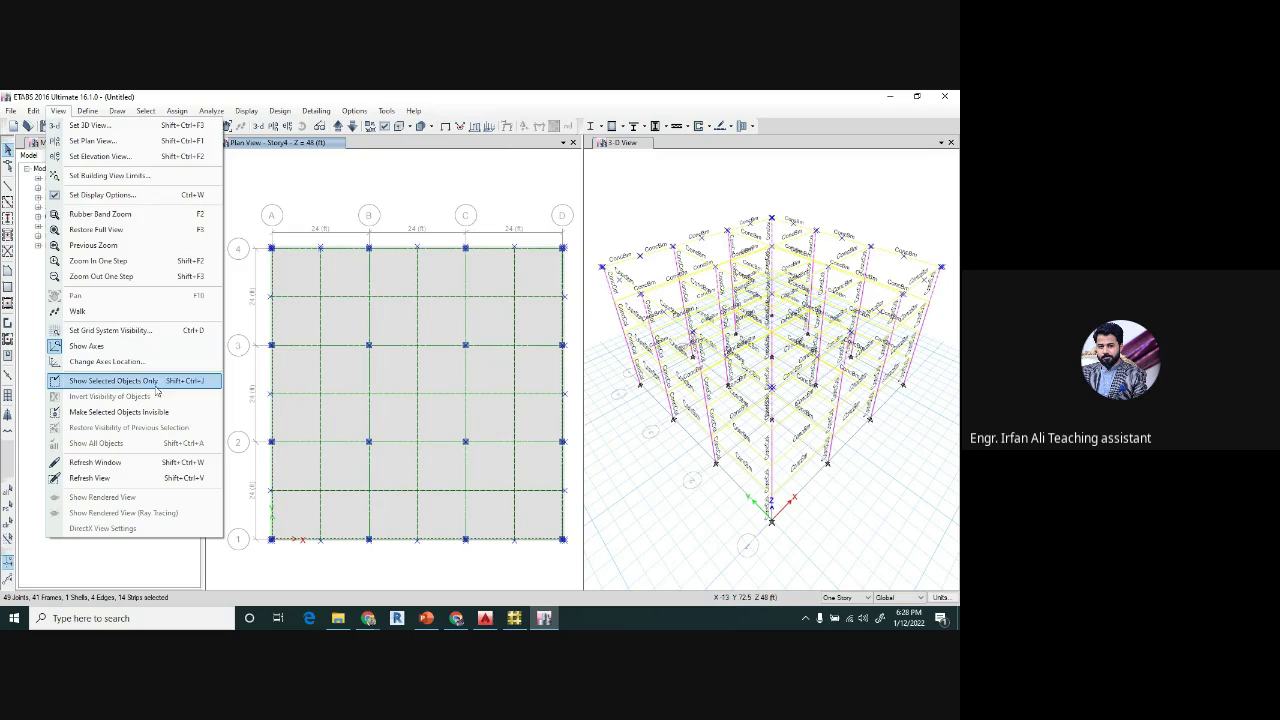
pyautogui.click(103, 416)
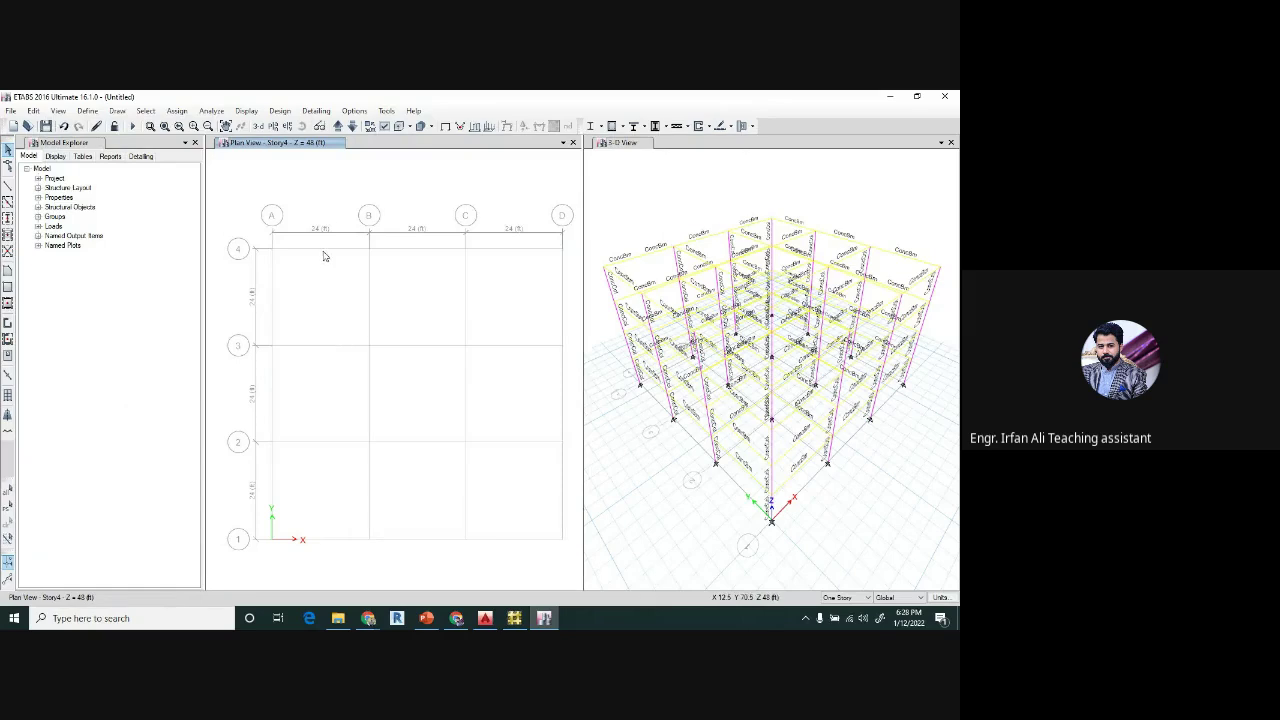
# - Switch the plan window to a 3-D view and show all objects, including the hidden Story4 ones
pyautogui.click(258, 126)
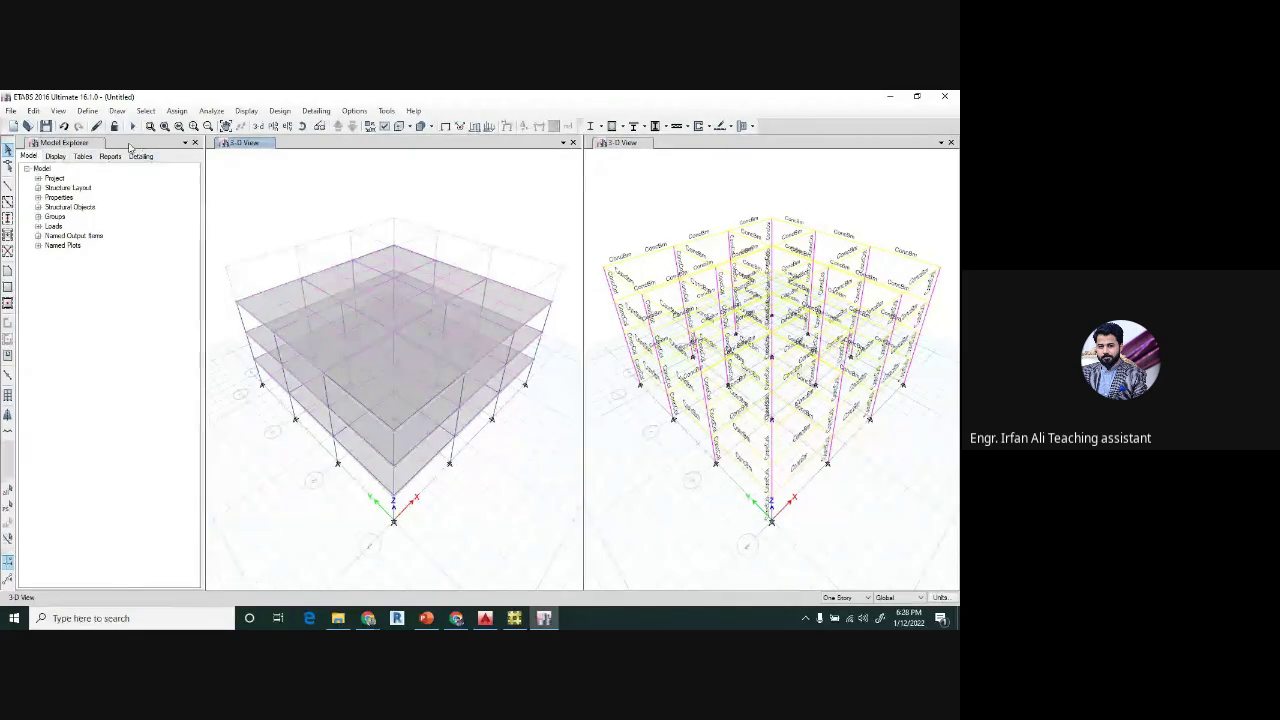
pyautogui.click(59, 111)
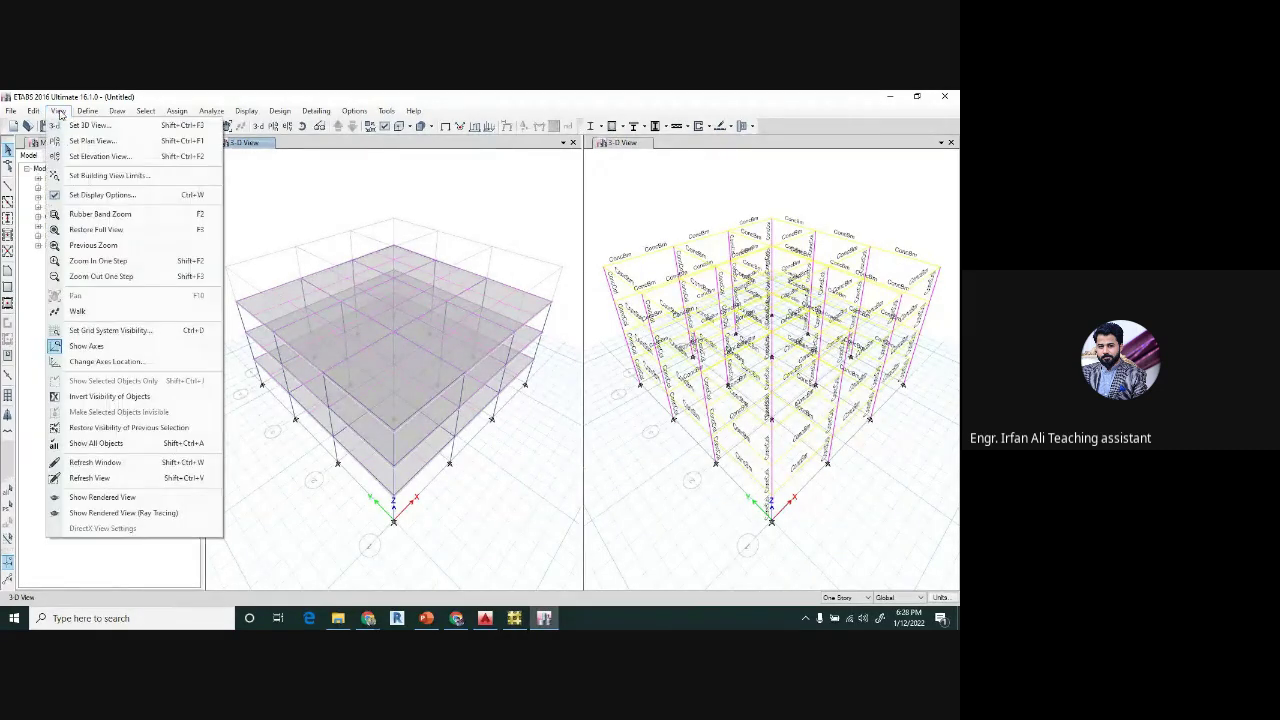
pyautogui.click(117, 444)
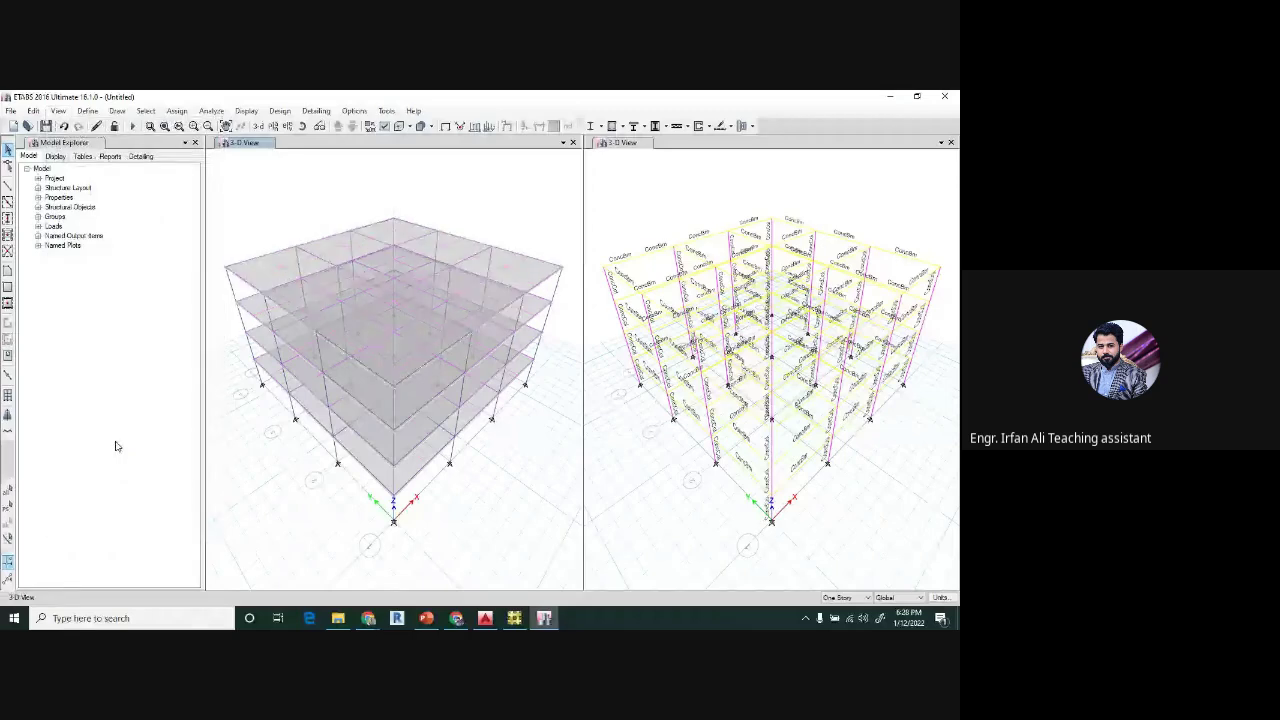
# - Show the rendered view of the building from the active 3-D view with the slabs
pyautogui.click(57, 112)
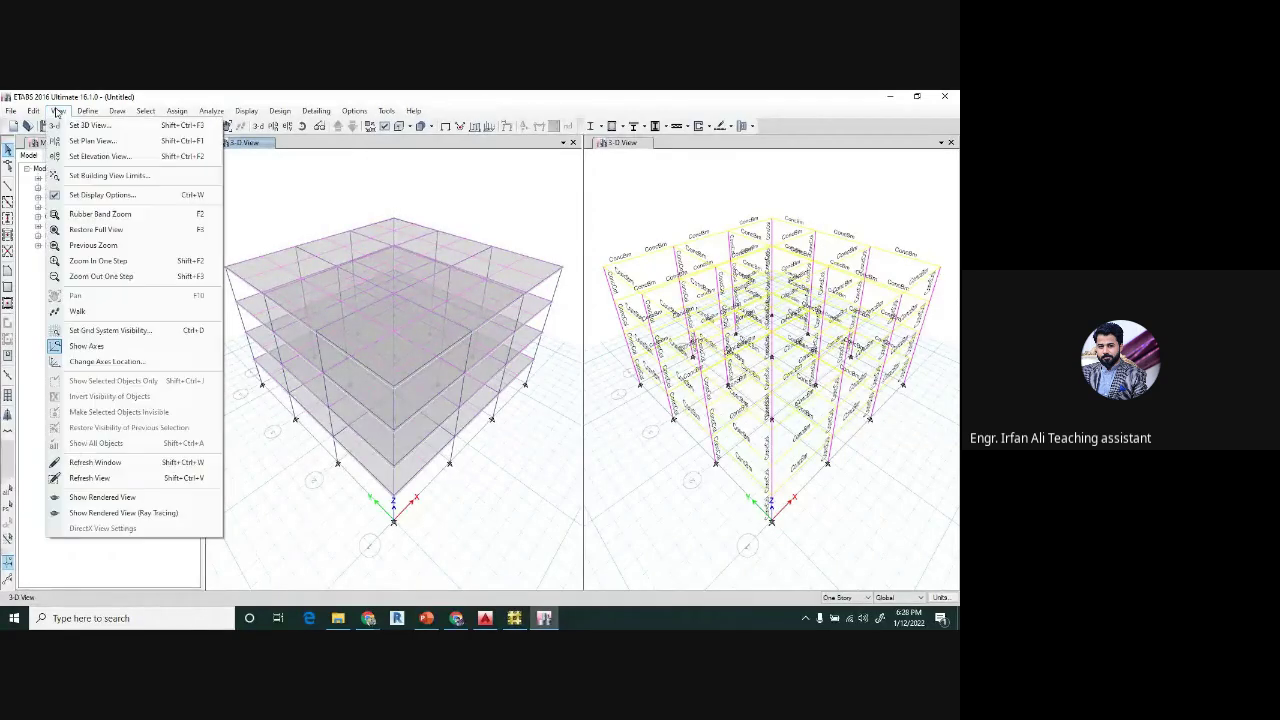
pyautogui.click(262, 222)
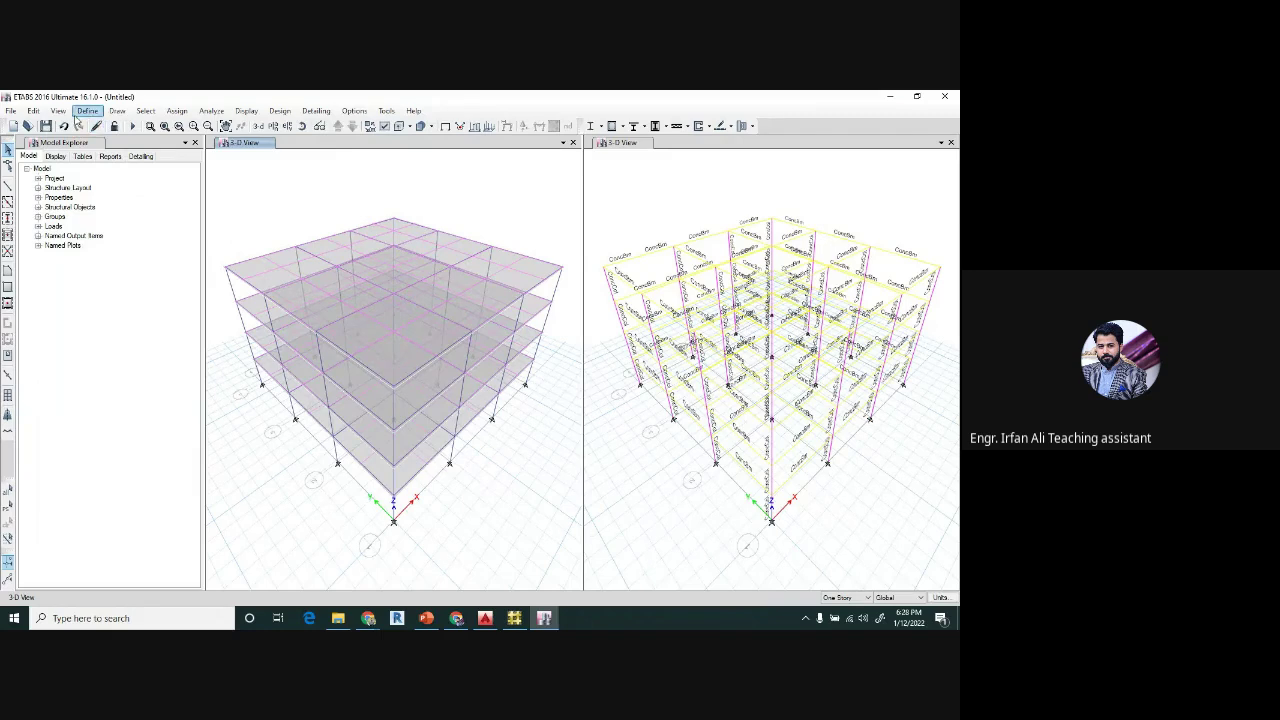
pyautogui.click(59, 111)
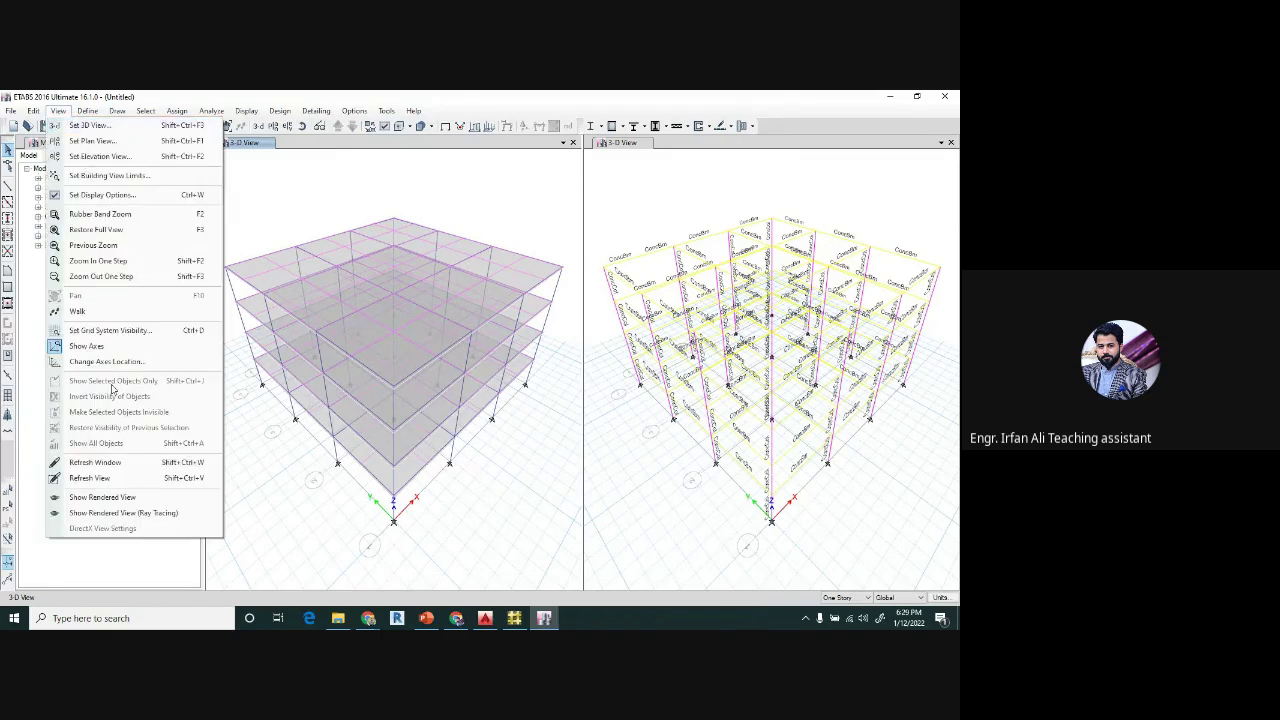
pyautogui.click(104, 504)
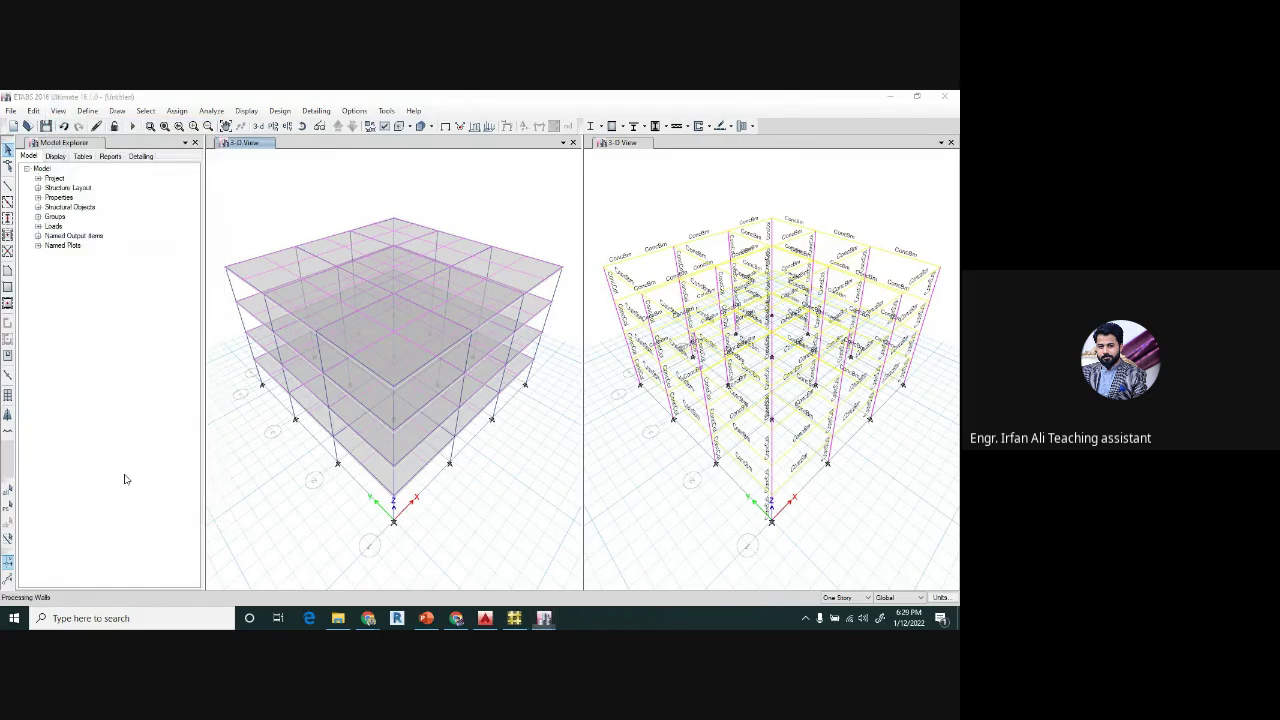
# - Examine the rendered building from several angles, including the beams and columns up close, and close the rendered view
pyautogui.scroll(3, 483, 347)
pyautogui.moveTo(483, 347); pyautogui.dragTo(494, 320)
pyautogui.scroll(-5, 510, 376)
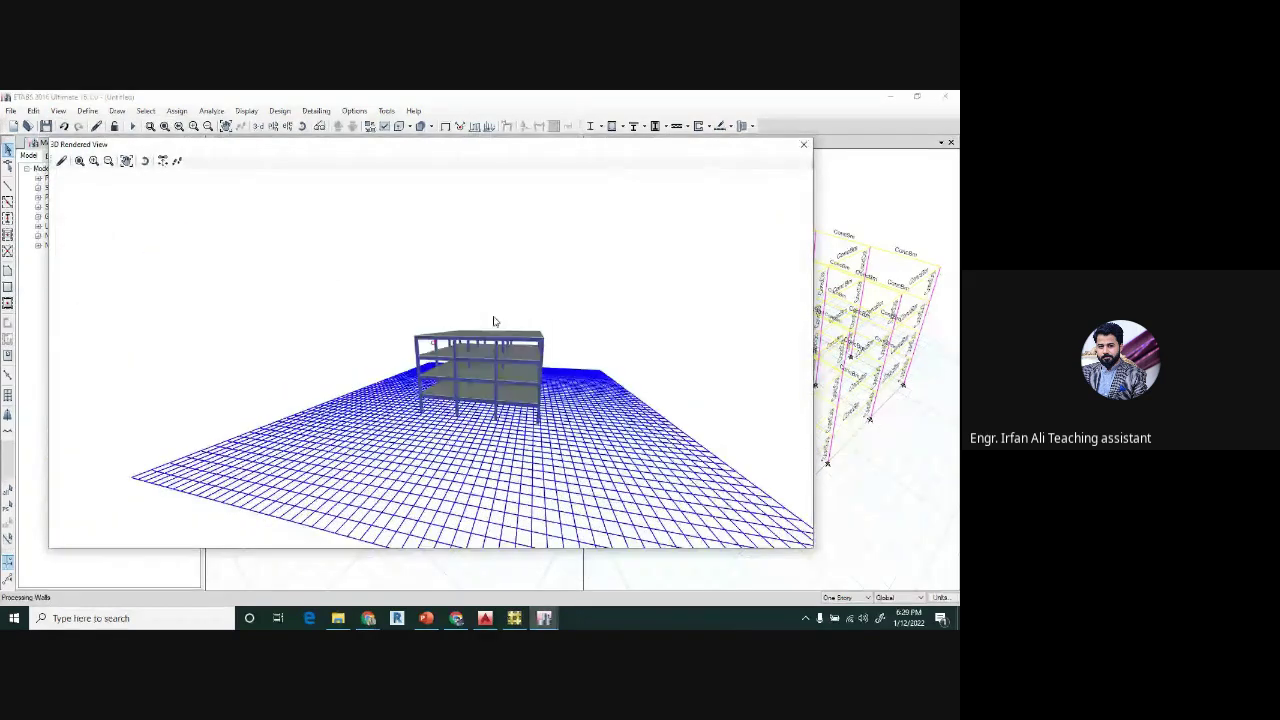
pyautogui.scroll(4, 474, 362)
pyautogui.moveTo(474, 362); pyautogui.dragTo(437, 333)
pyautogui.scroll(3, 454, 304)
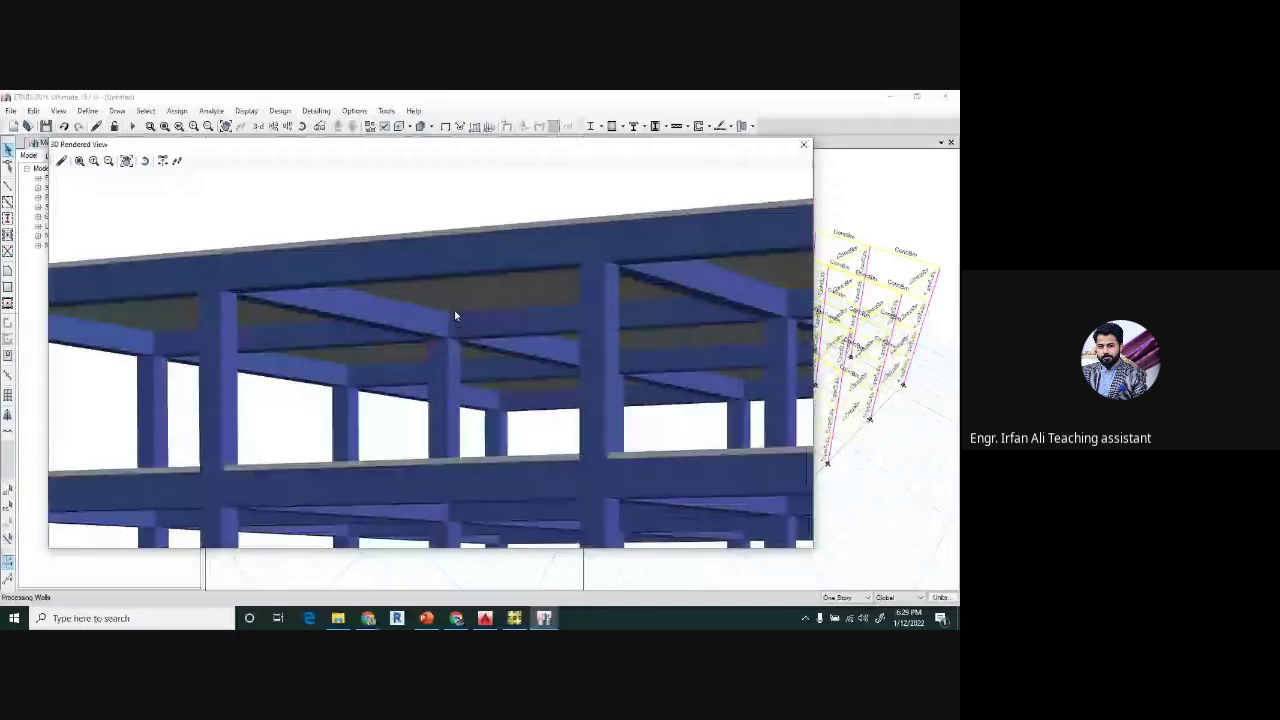
pyautogui.scroll(-5, 454, 312)
pyautogui.moveTo(469, 385); pyautogui.dragTo(520, 385)
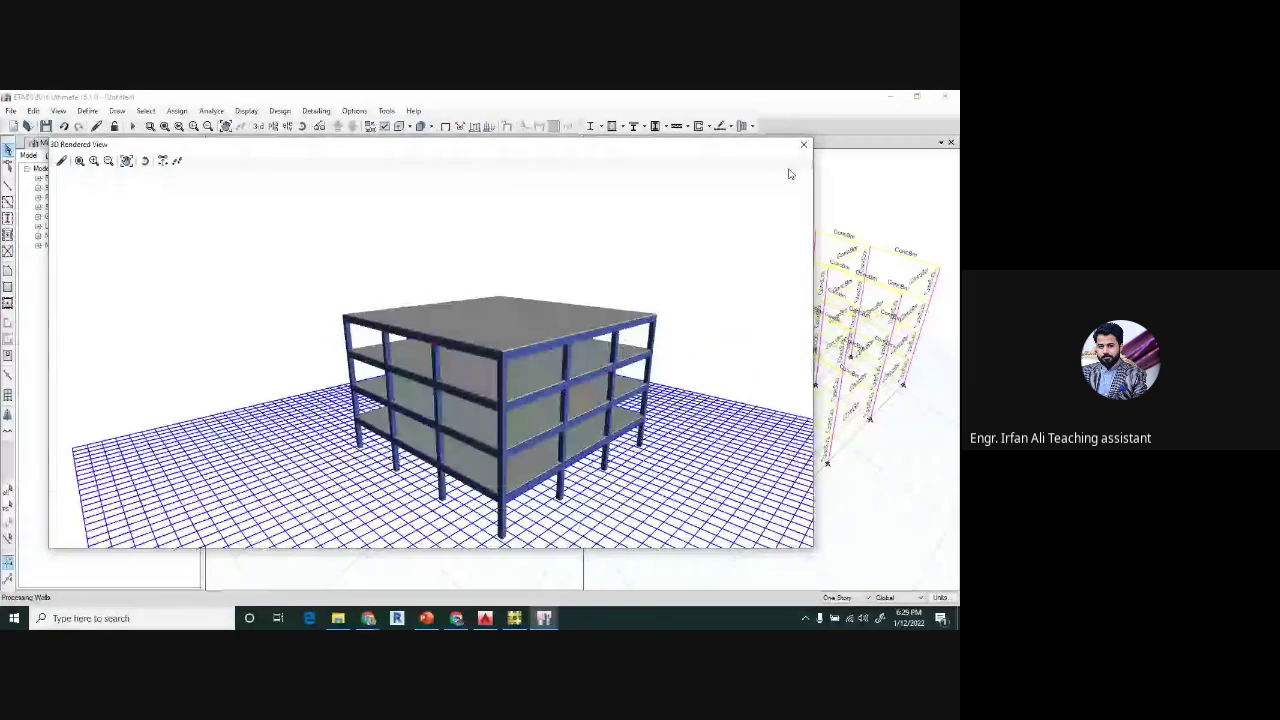
pyautogui.click(803, 144)
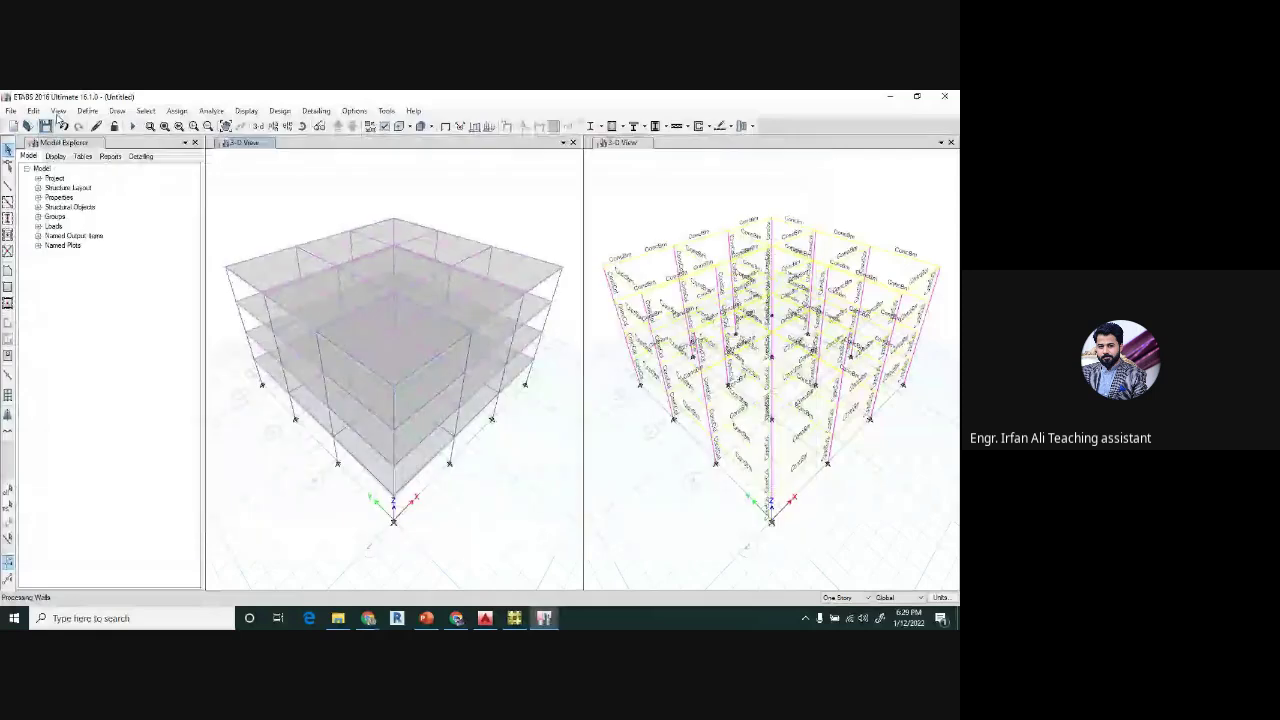
# - Open the ray-traced rendered view of the building to inspect its settings, and close it without rendering
pyautogui.click(58, 111)
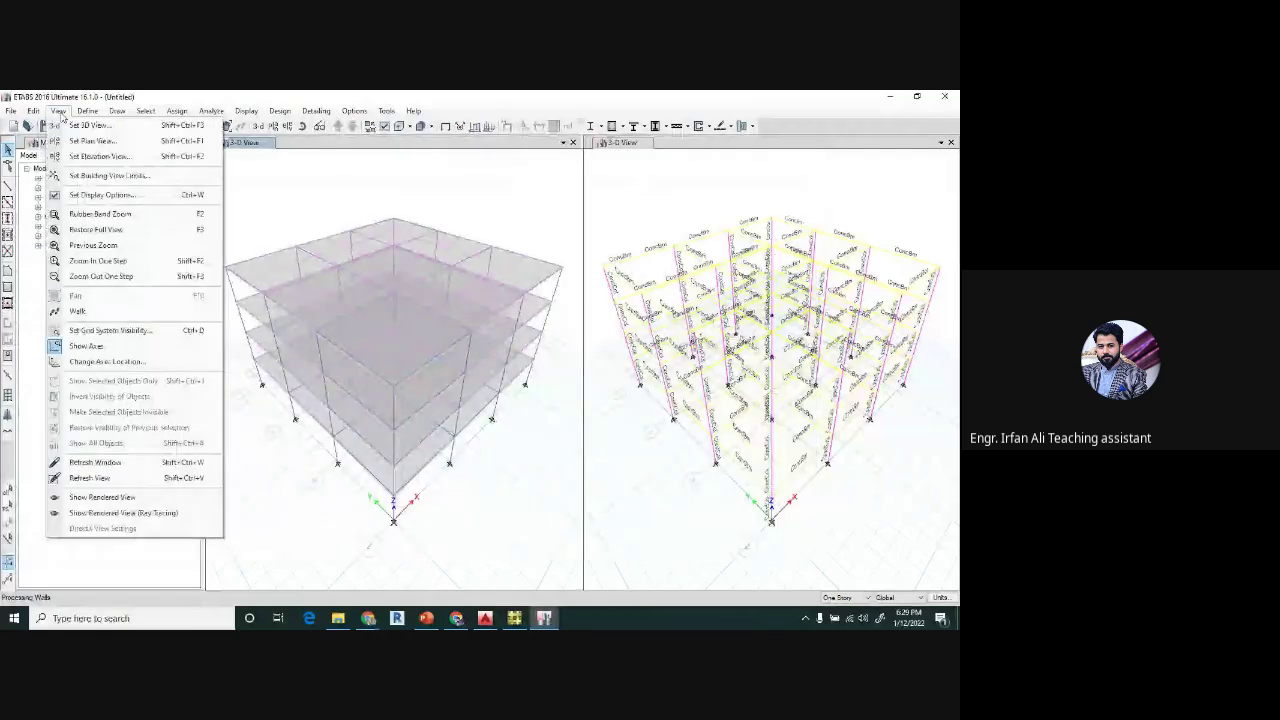
pyautogui.click(130, 512)
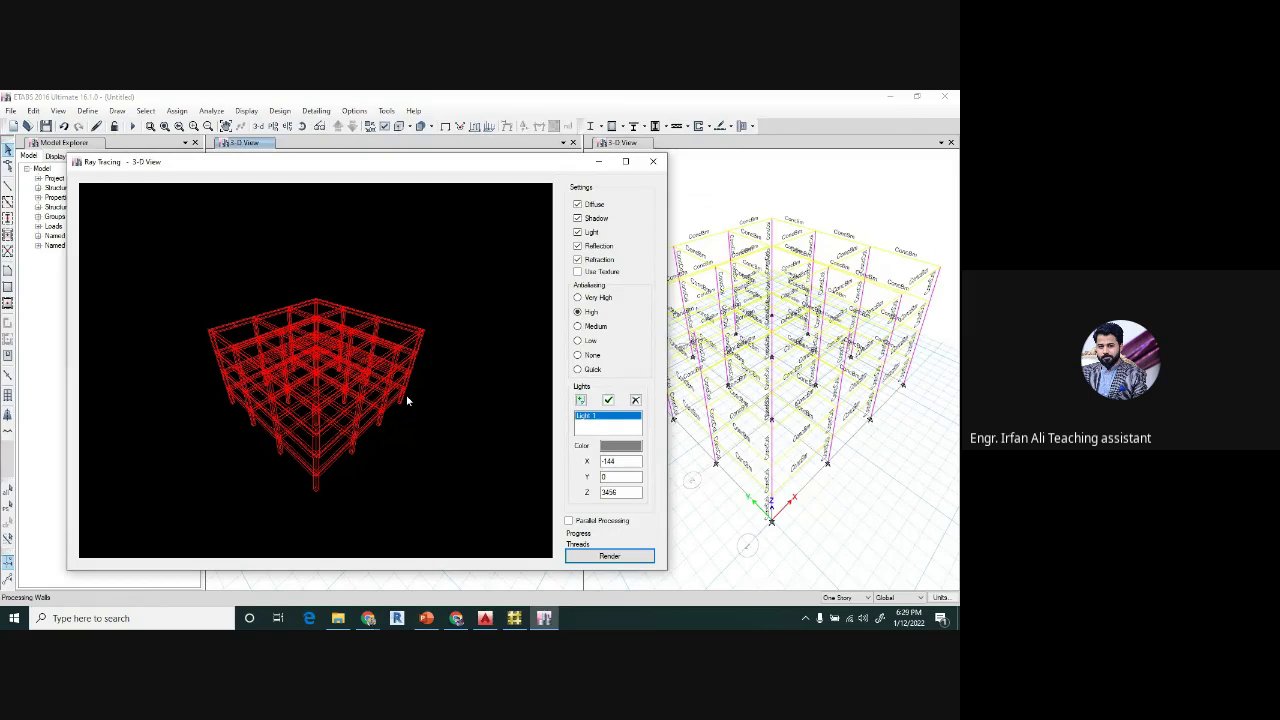
pyautogui.click(653, 161)
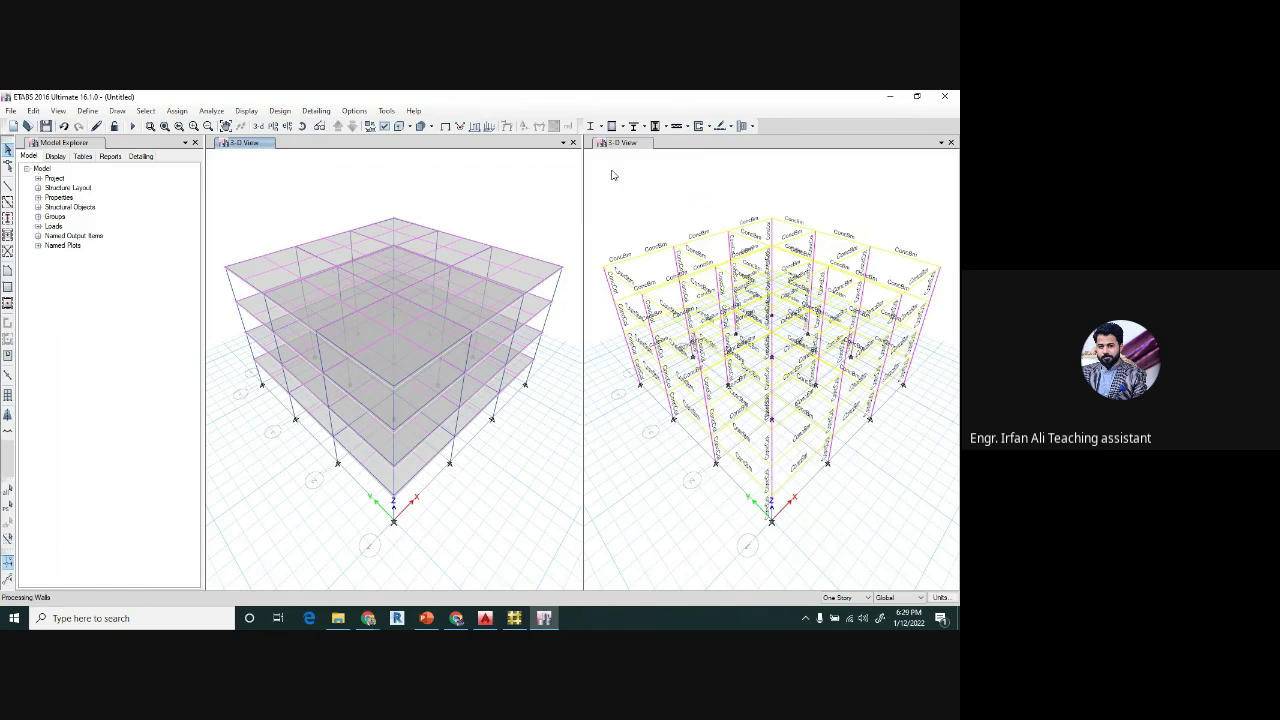
pyautogui.click(90, 110)
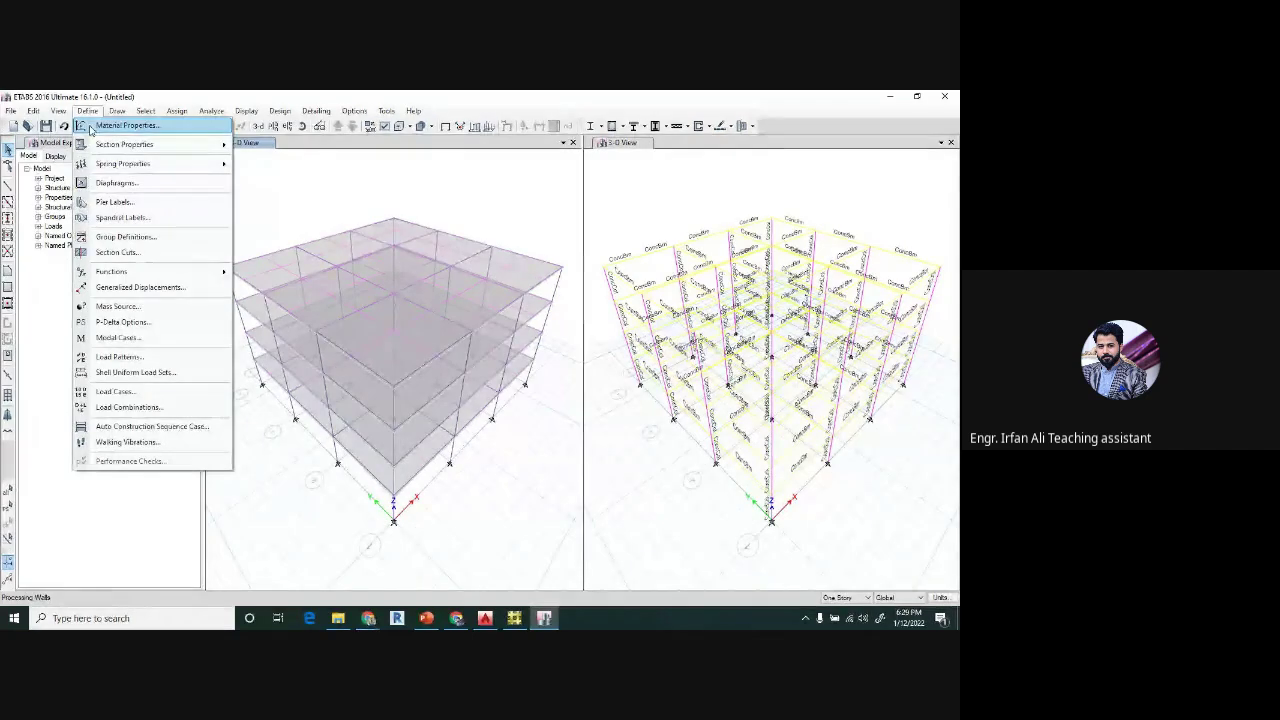
pyautogui.moveTo(99, 148)
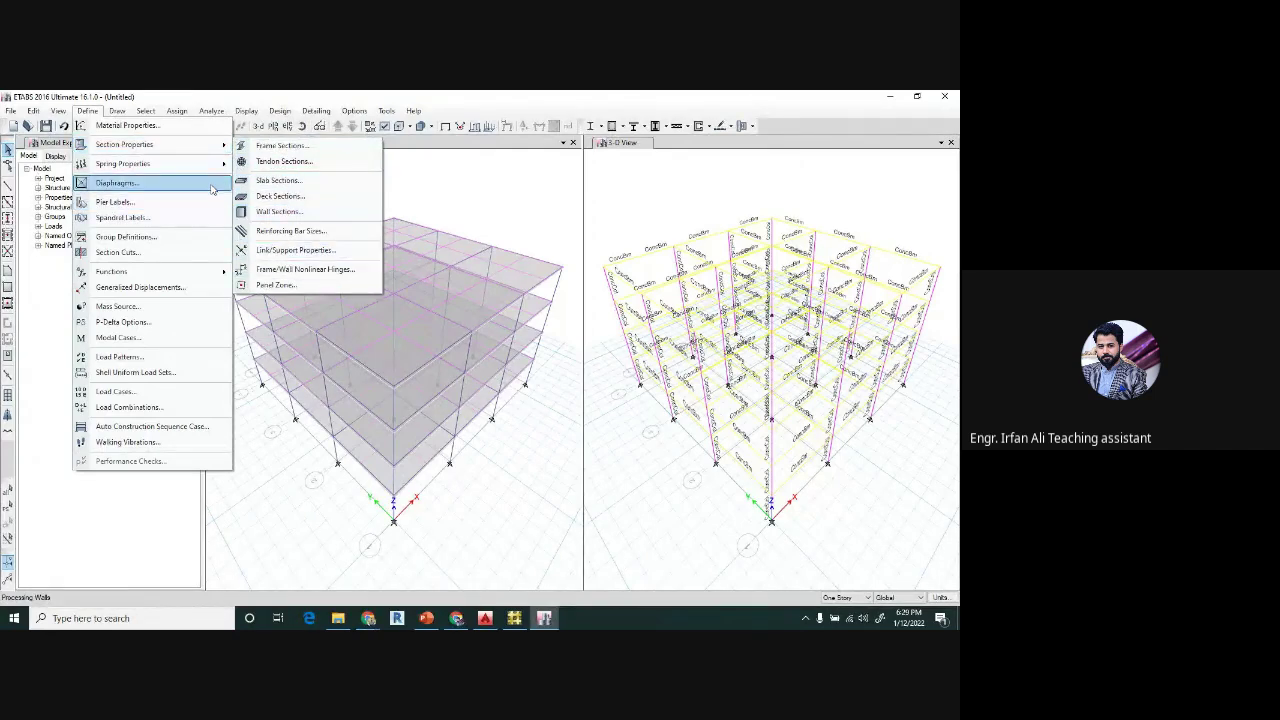
pyautogui.moveTo(184, 168)
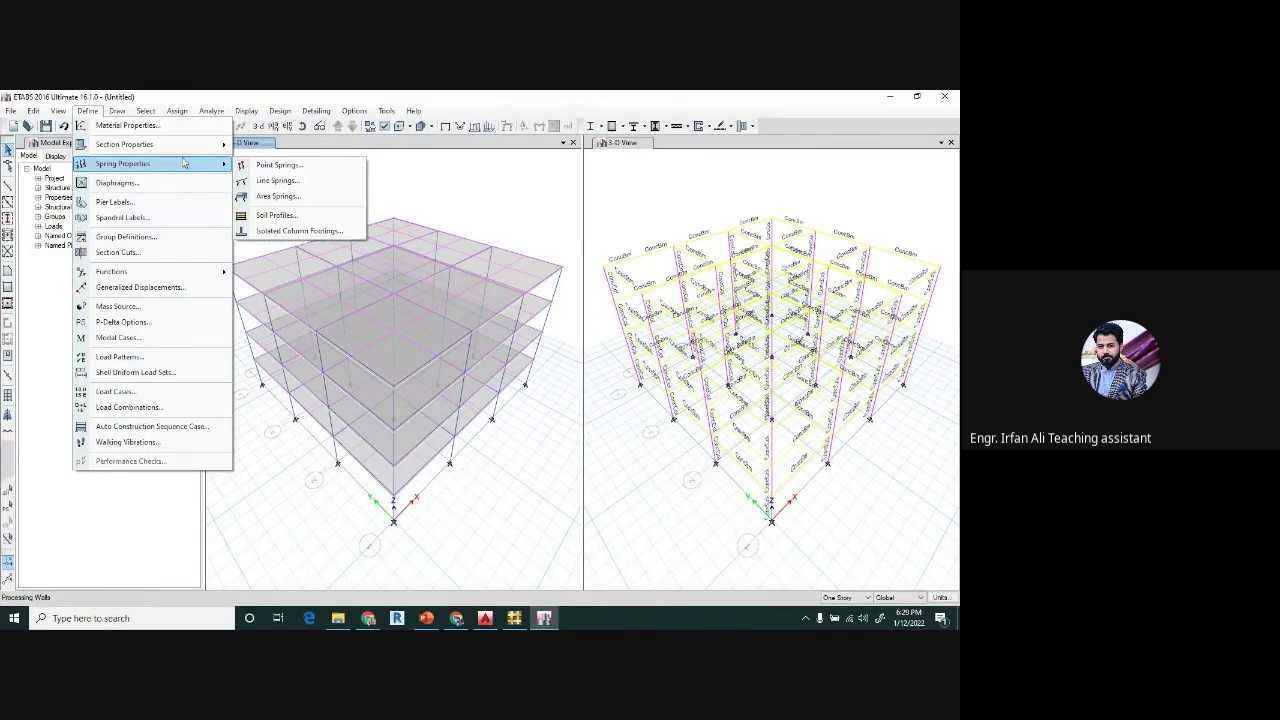
pyautogui.click(38, 101)
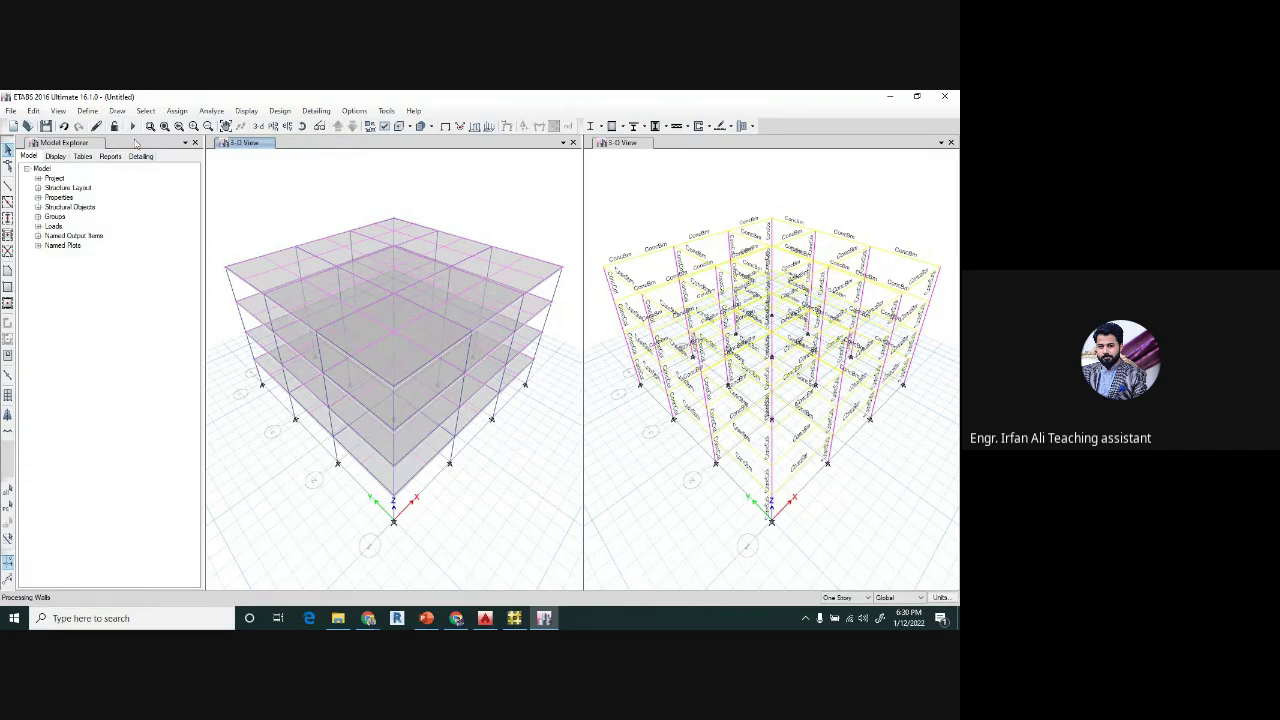
# - Review the model's load pattern definitions and close them without changes
pyautogui.click(118, 112)
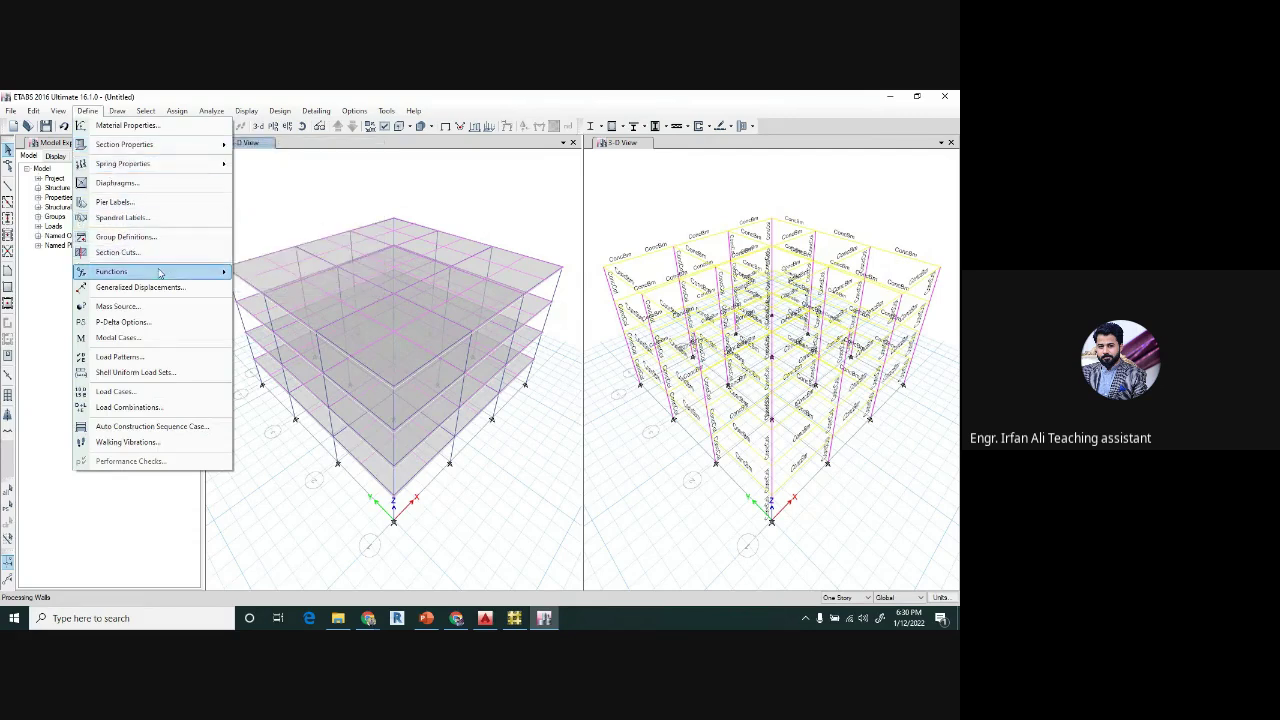
pyautogui.click(131, 360)
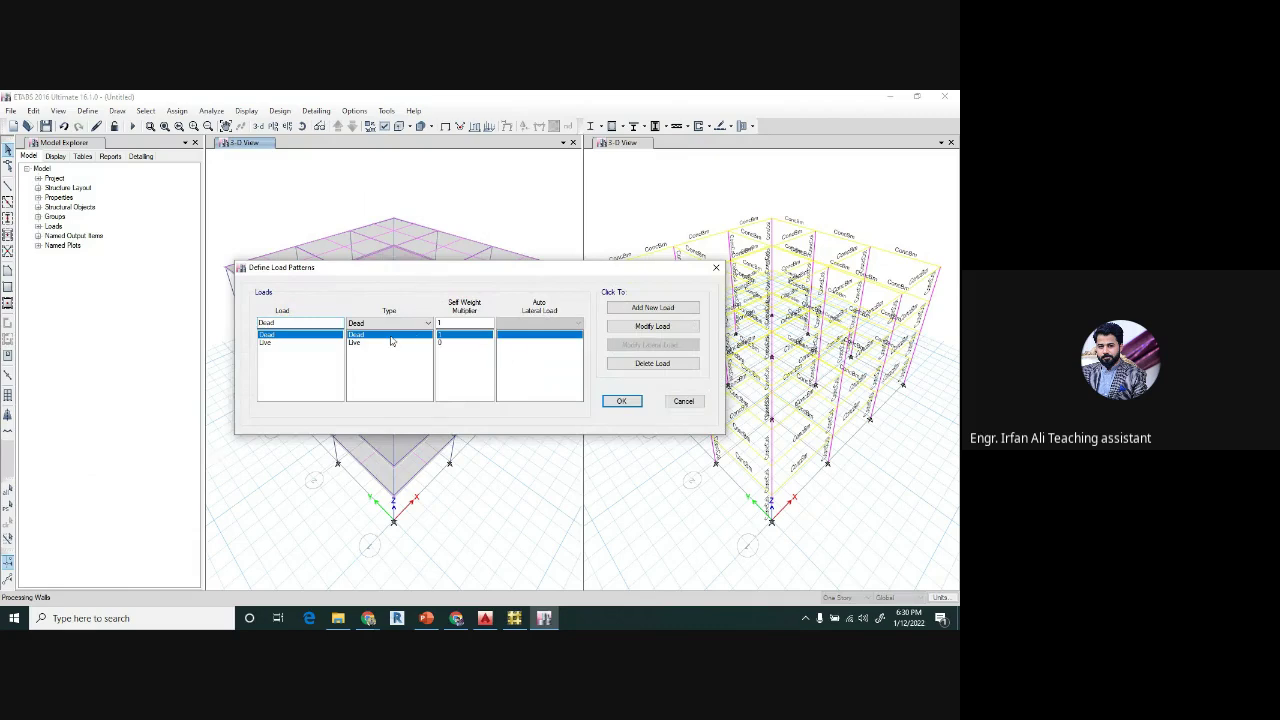
pyautogui.moveTo(434, 268); pyautogui.dragTo(356, 215)
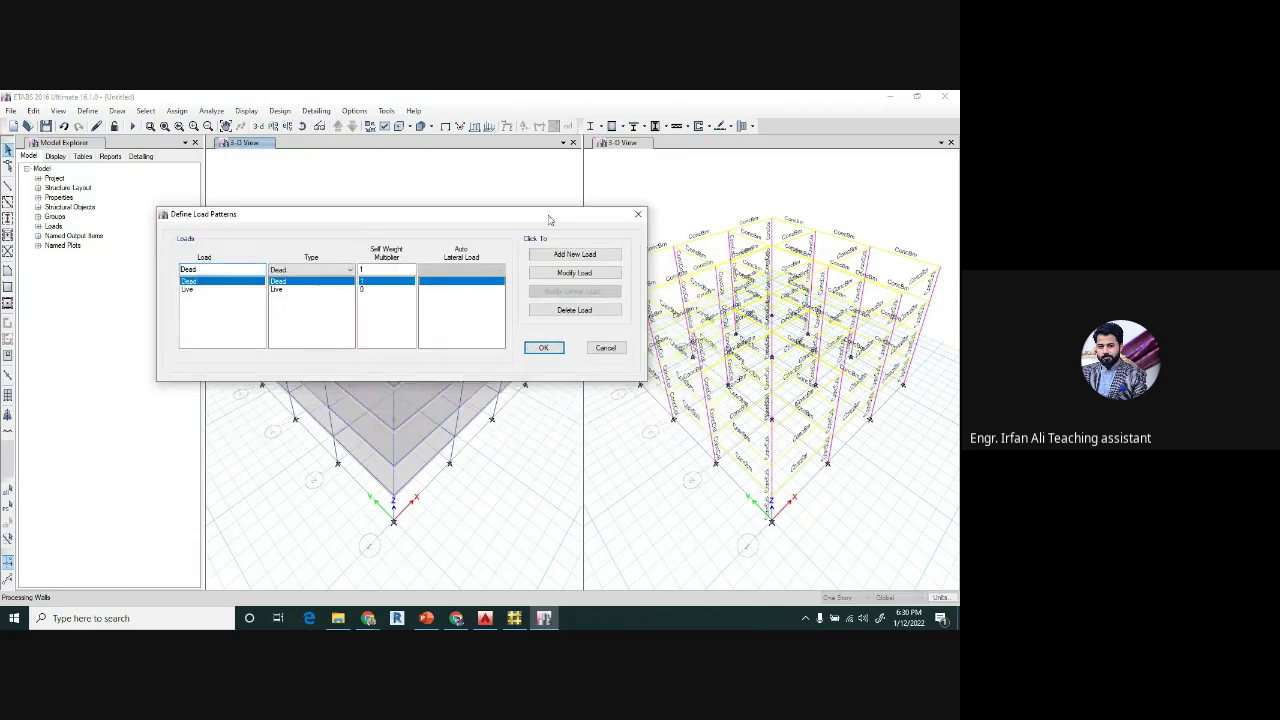
pyautogui.click(606, 347)
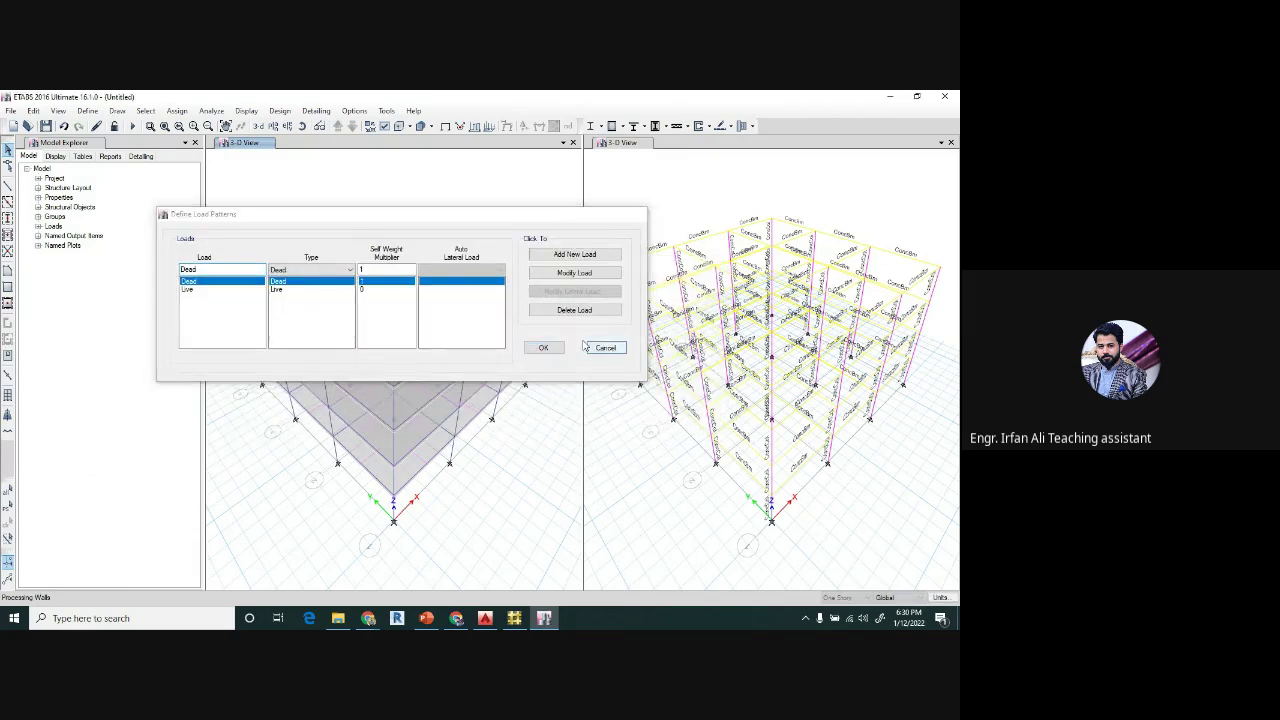
# - Look at the load combination and load case definitions, closing both without changes
pyautogui.click(87, 110)
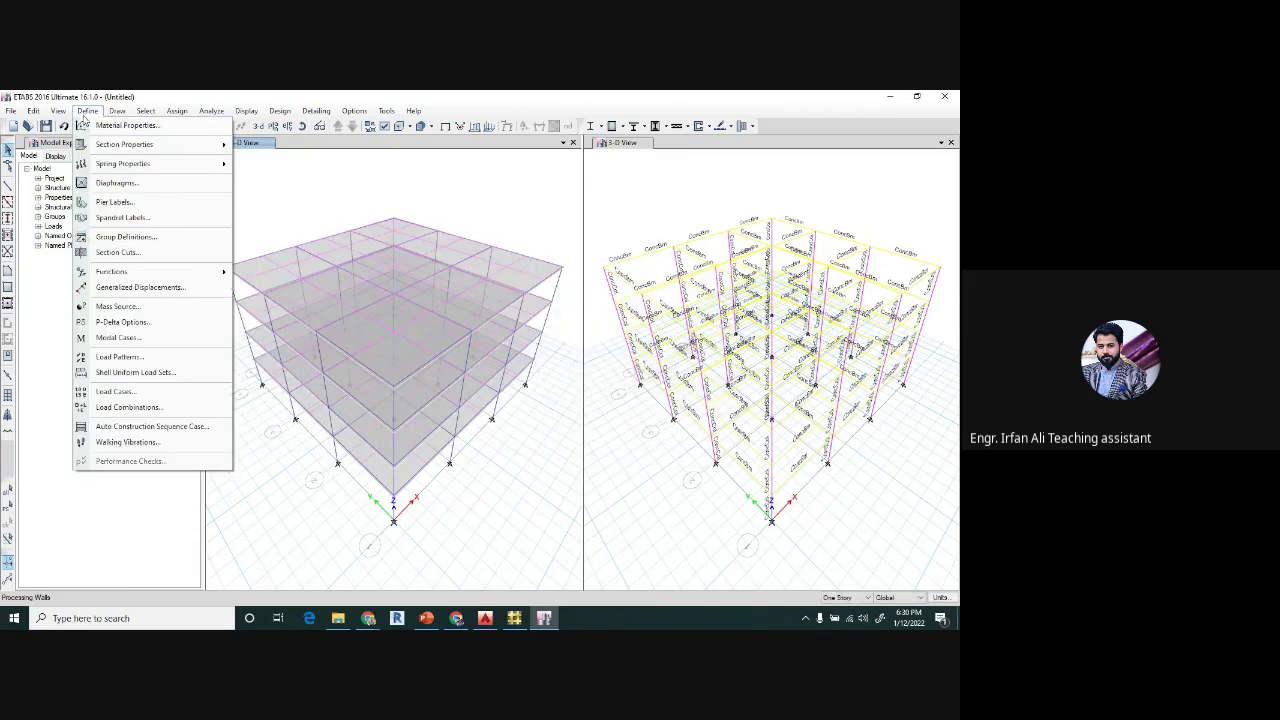
pyautogui.click(129, 407)
pyautogui.click(592, 420)
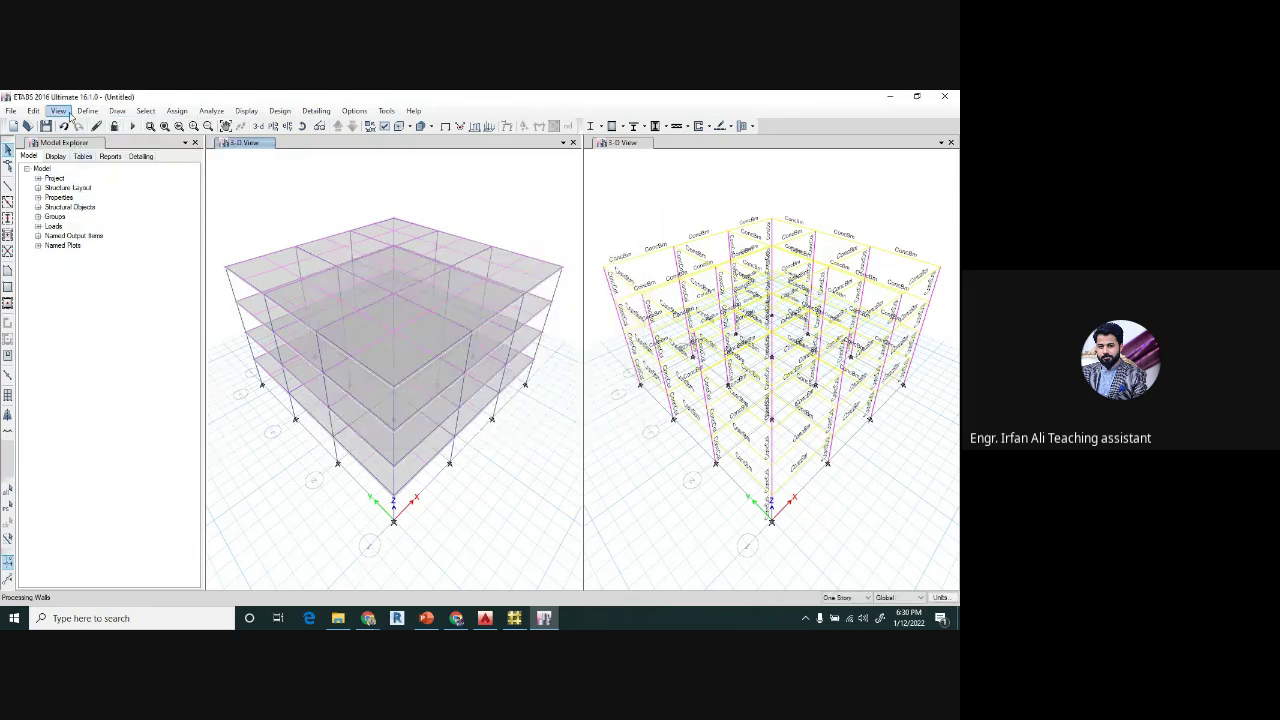
pyautogui.click(87, 110)
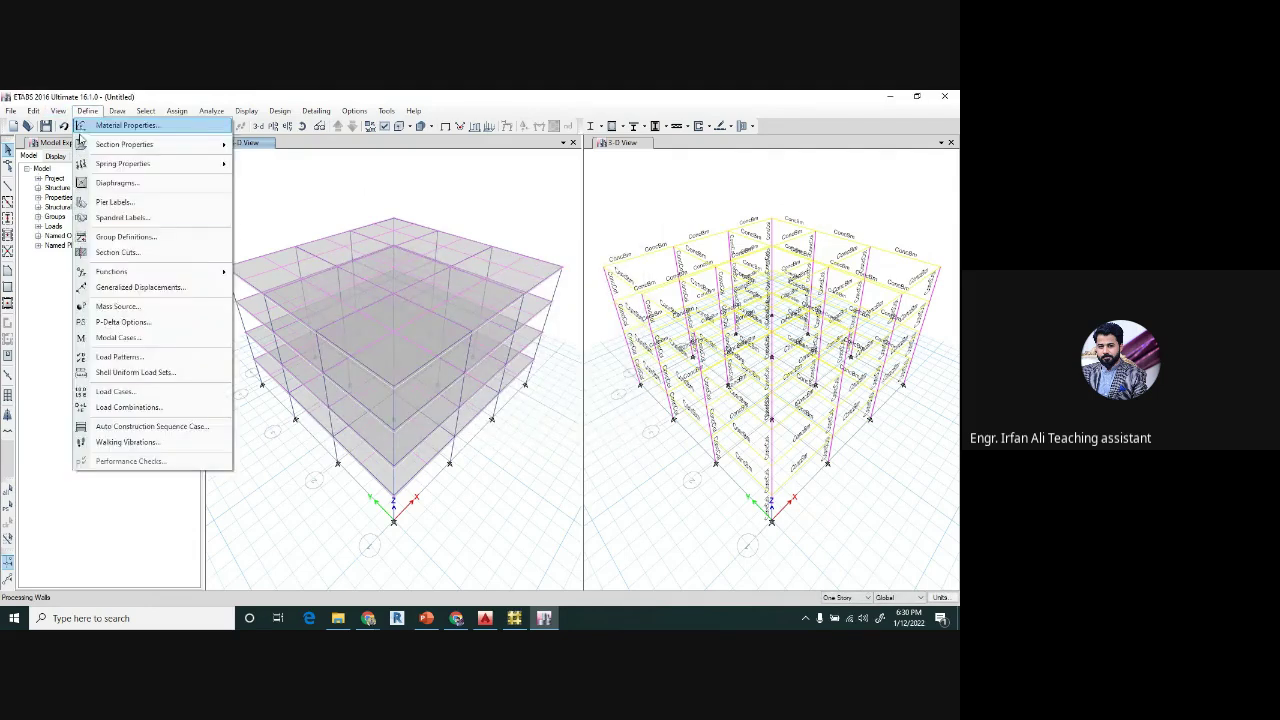
pyautogui.click(150, 392)
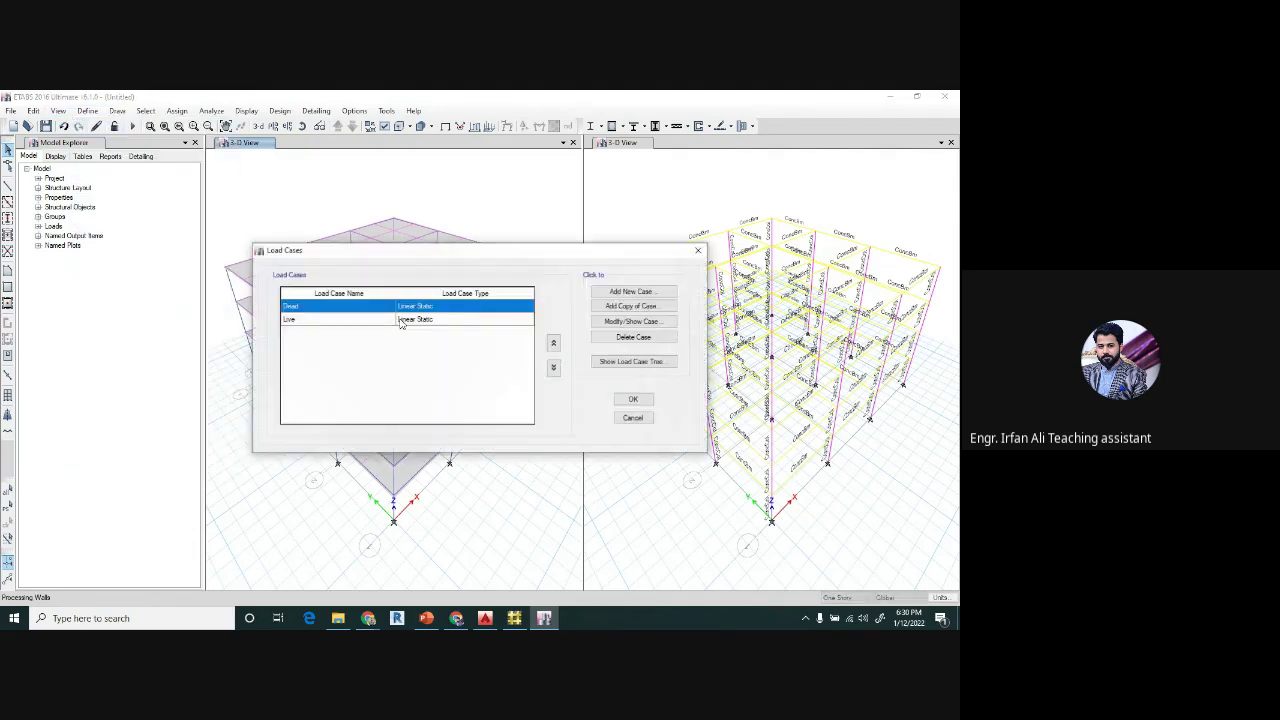
pyautogui.click(698, 249)
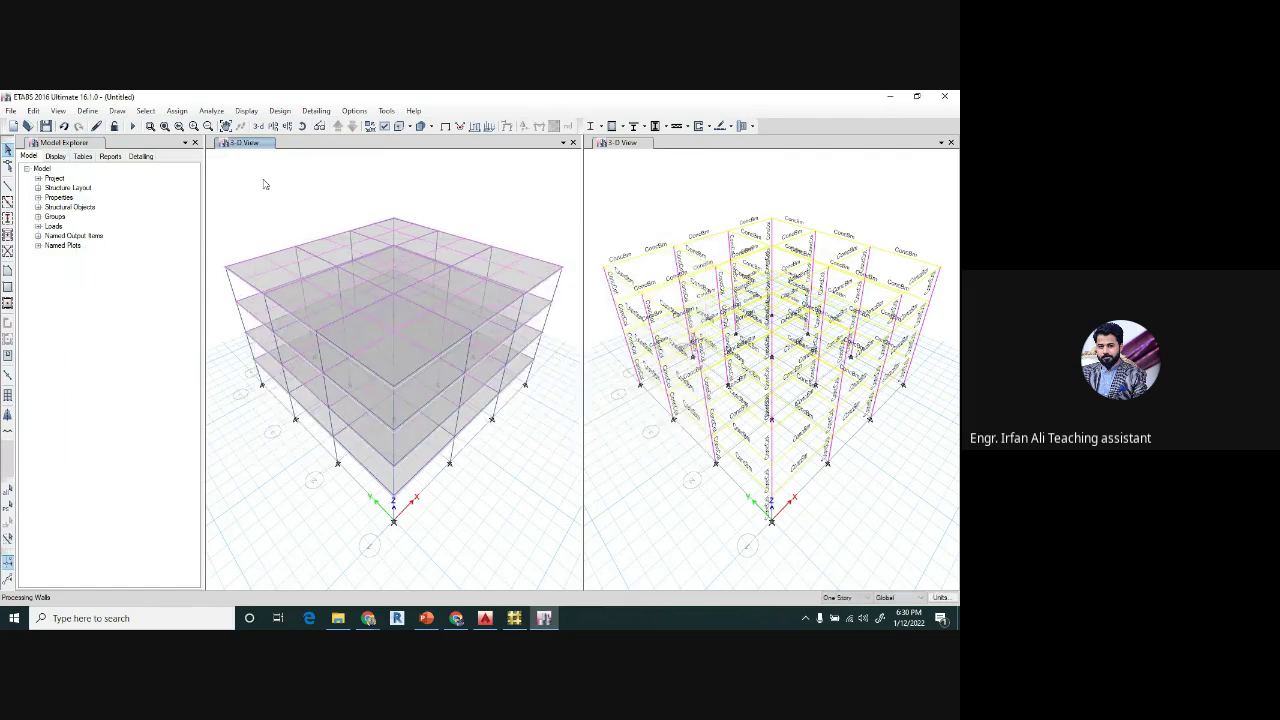
# - Switch the 3-D window showing the slabs to the Story4 plan view
pyautogui.click(118, 111)
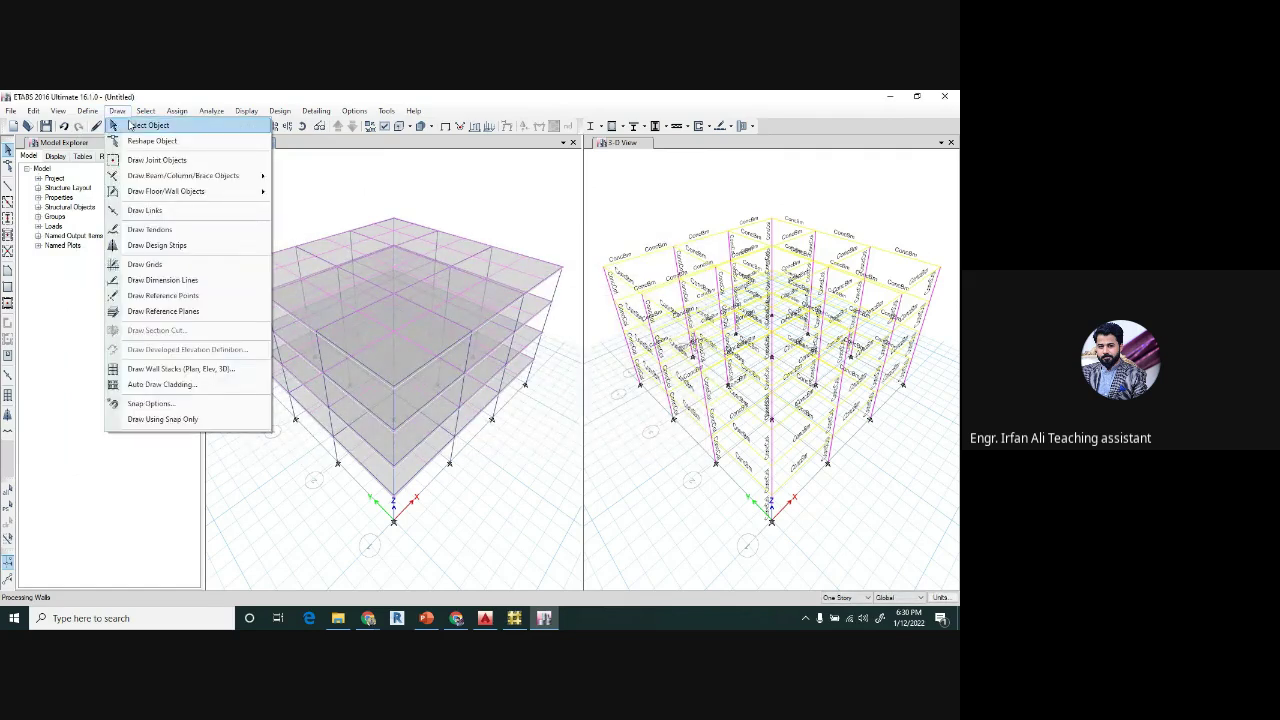
pyautogui.click(314, 229)
pyautogui.click(275, 126)
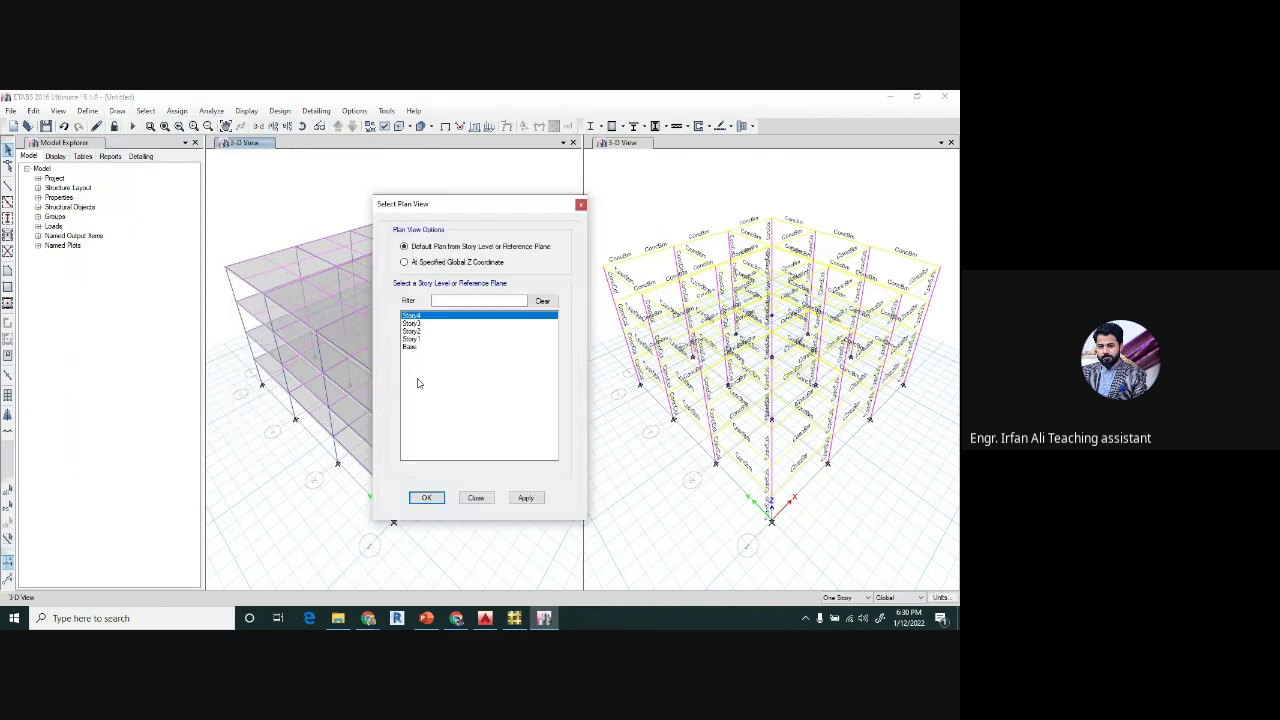
pyautogui.click(426, 497)
# - Draw a chain of connected straight A-LatBm frame lines above the grid in the Story4 plan view
pyautogui.click(117, 111)
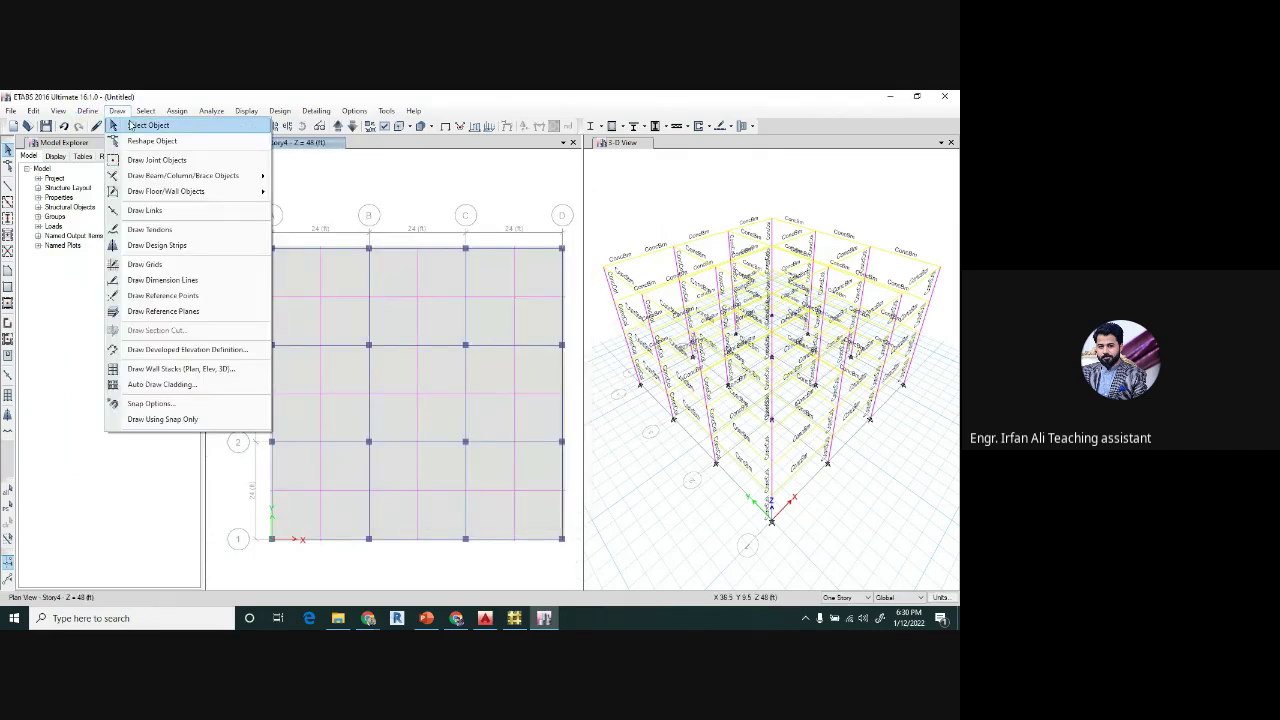
pyautogui.moveTo(164, 179)
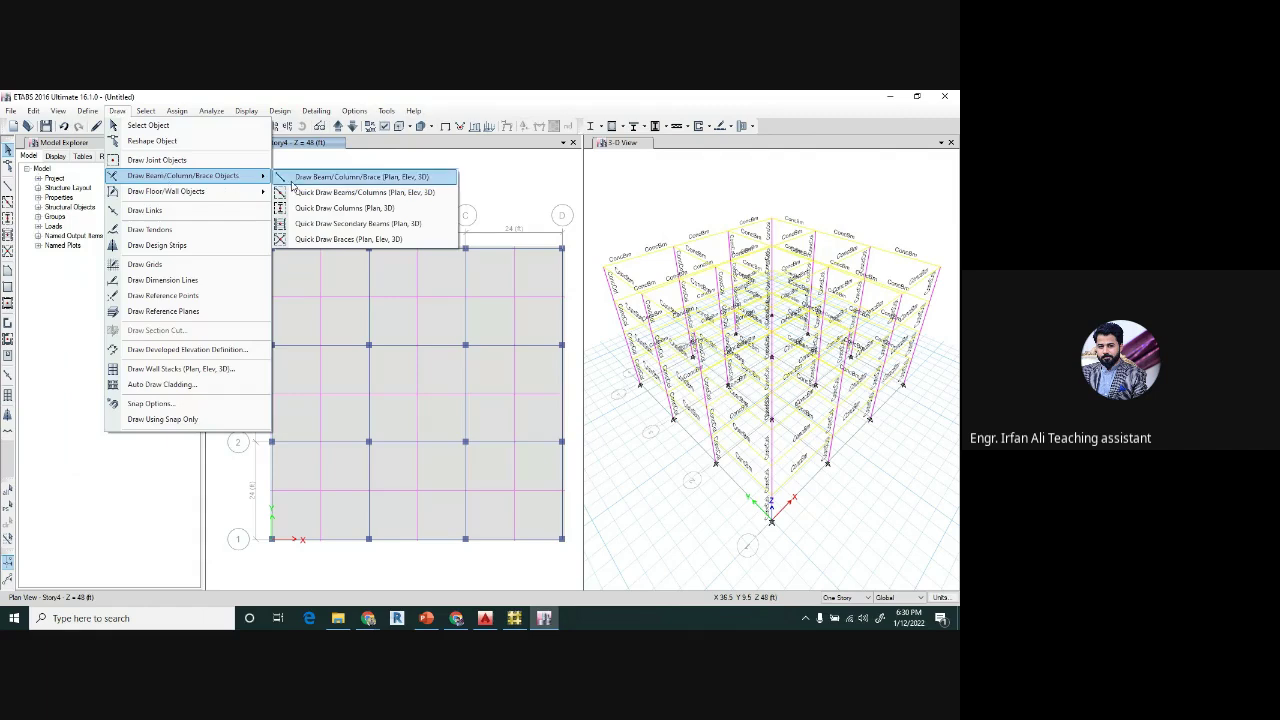
pyautogui.click(304, 184)
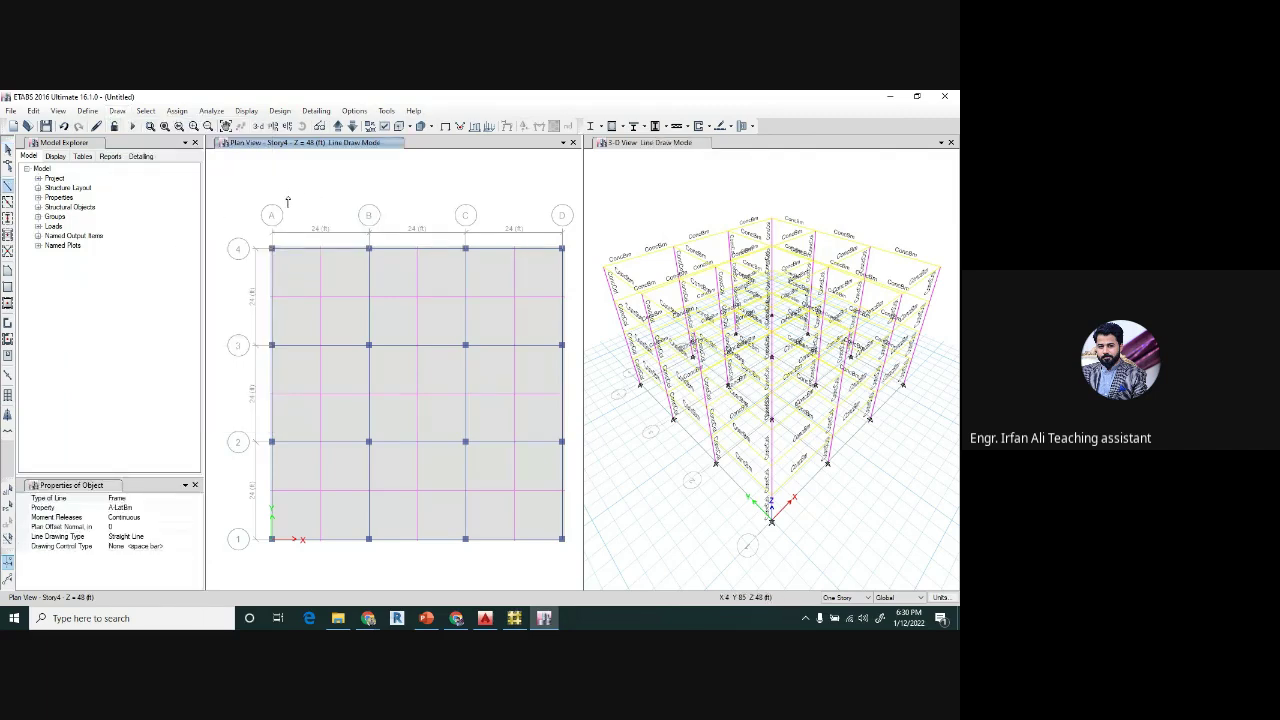
pyautogui.click(285, 170)
pyautogui.click(396, 179)
pyautogui.click(428, 165)
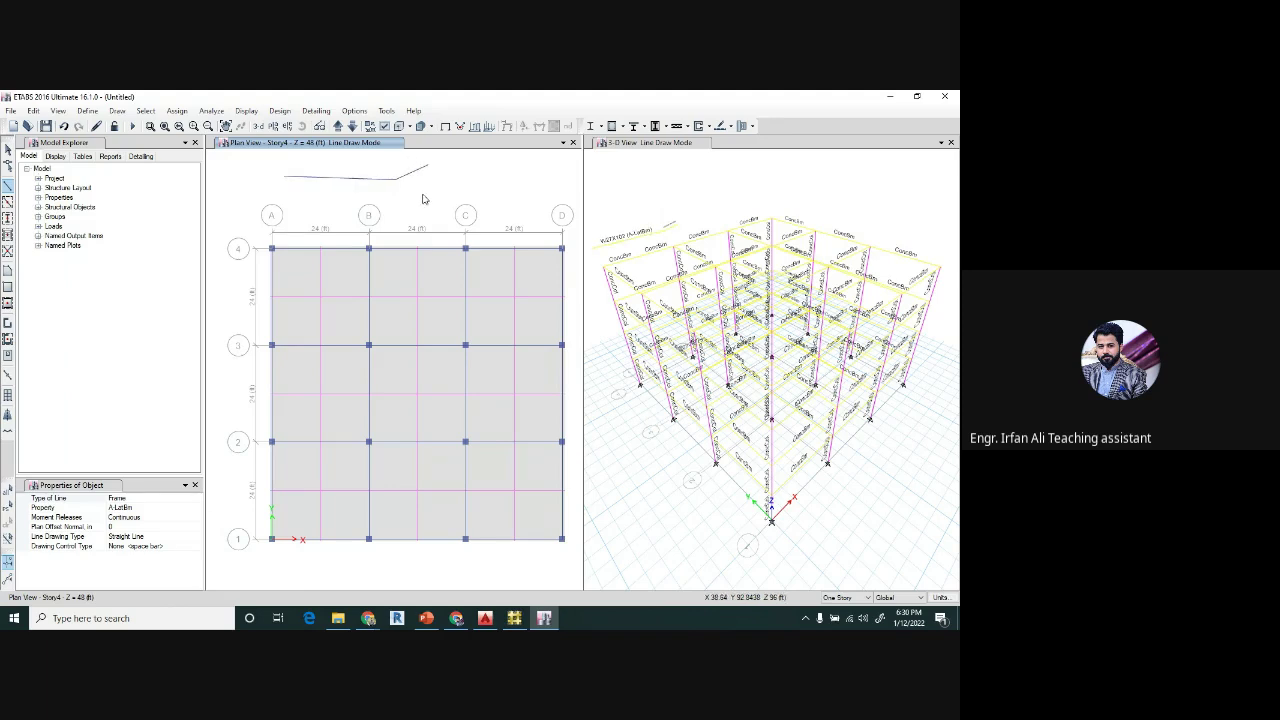
pyautogui.click(444, 180)
pyautogui.click(422, 194)
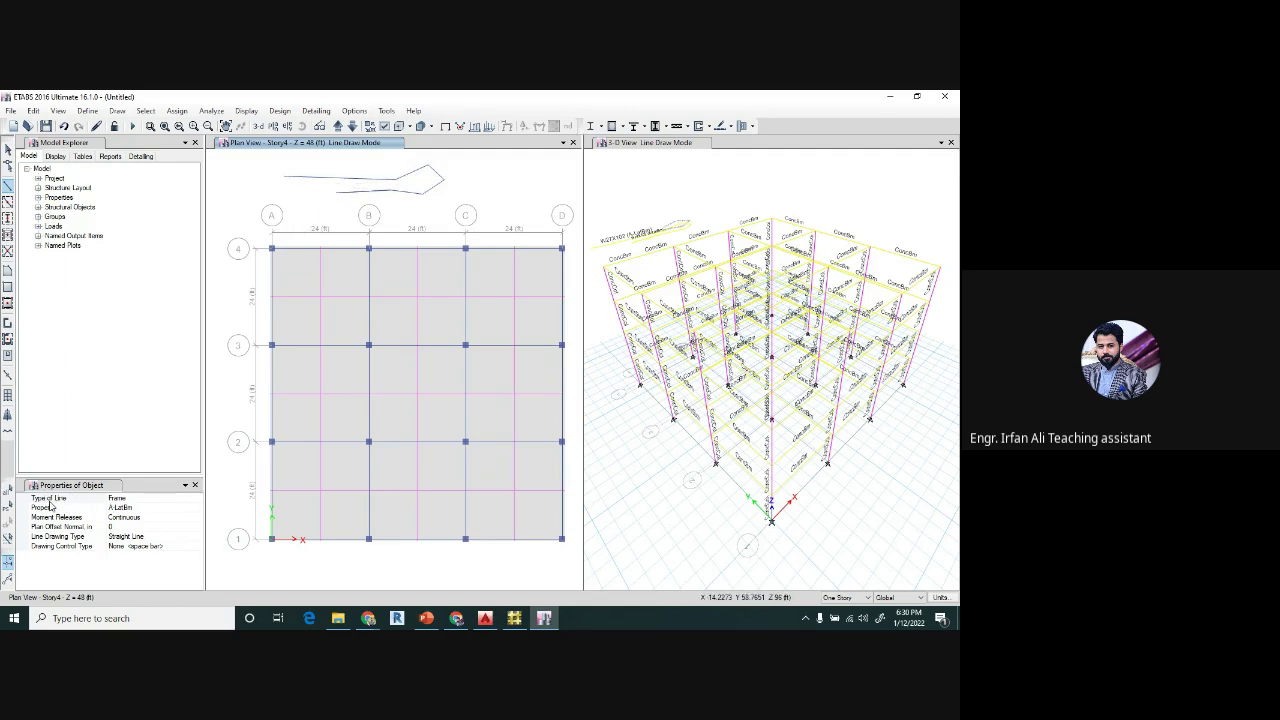
# - Set the section property for drawing frame lines to ConcBm
pyautogui.click(175, 508)
pyautogui.click(197, 508)
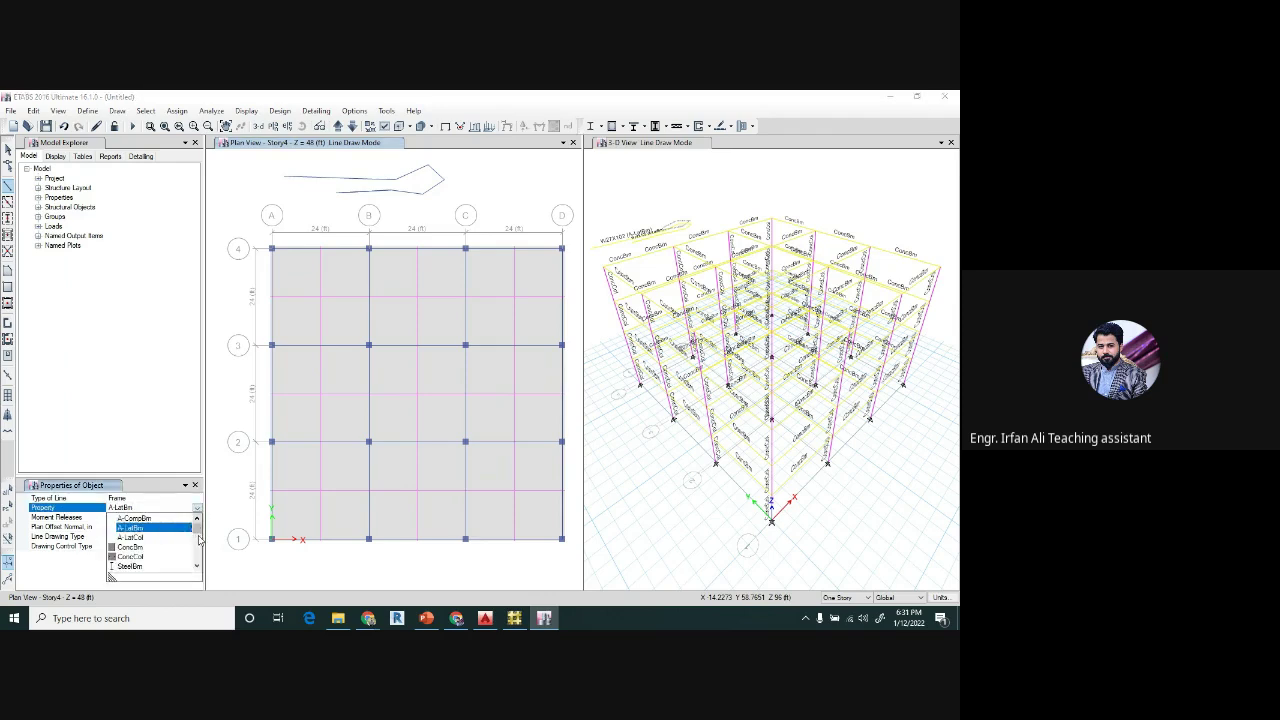
pyautogui.click(139, 548)
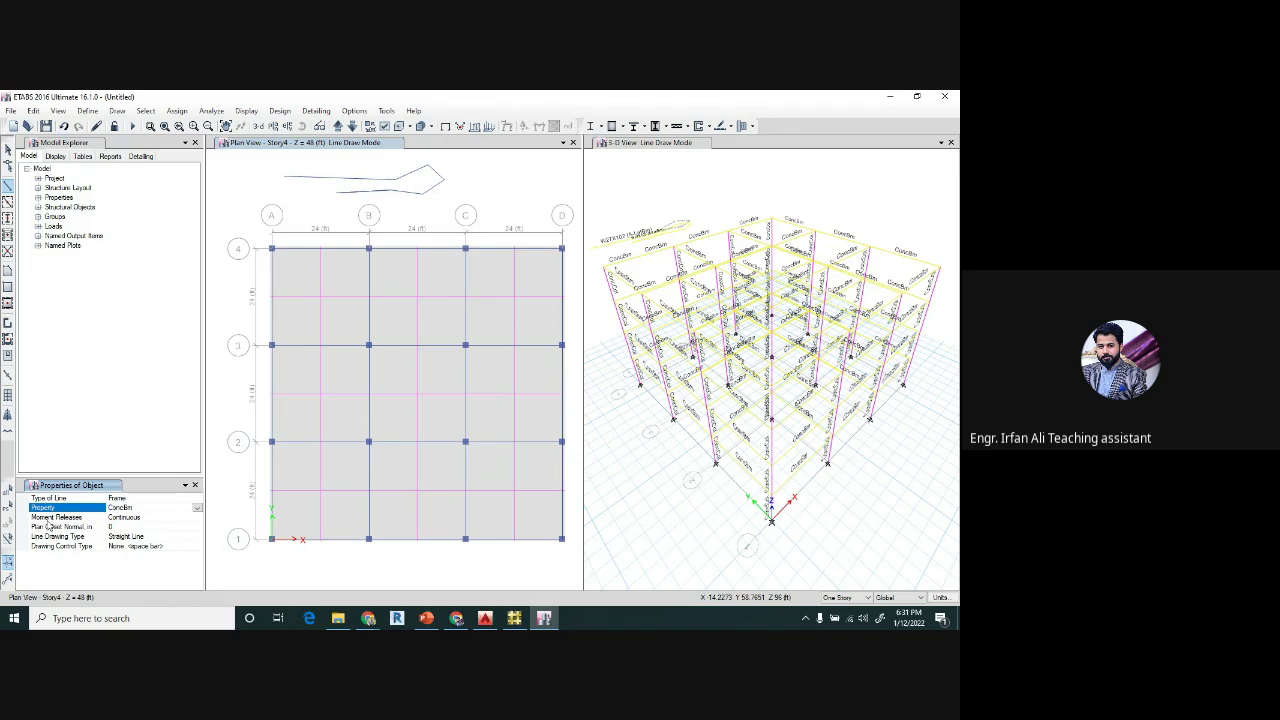
# - Set the moment releases for drawing frame lines to Pinned
pyautogui.click(140, 518)
pyautogui.click(197, 518)
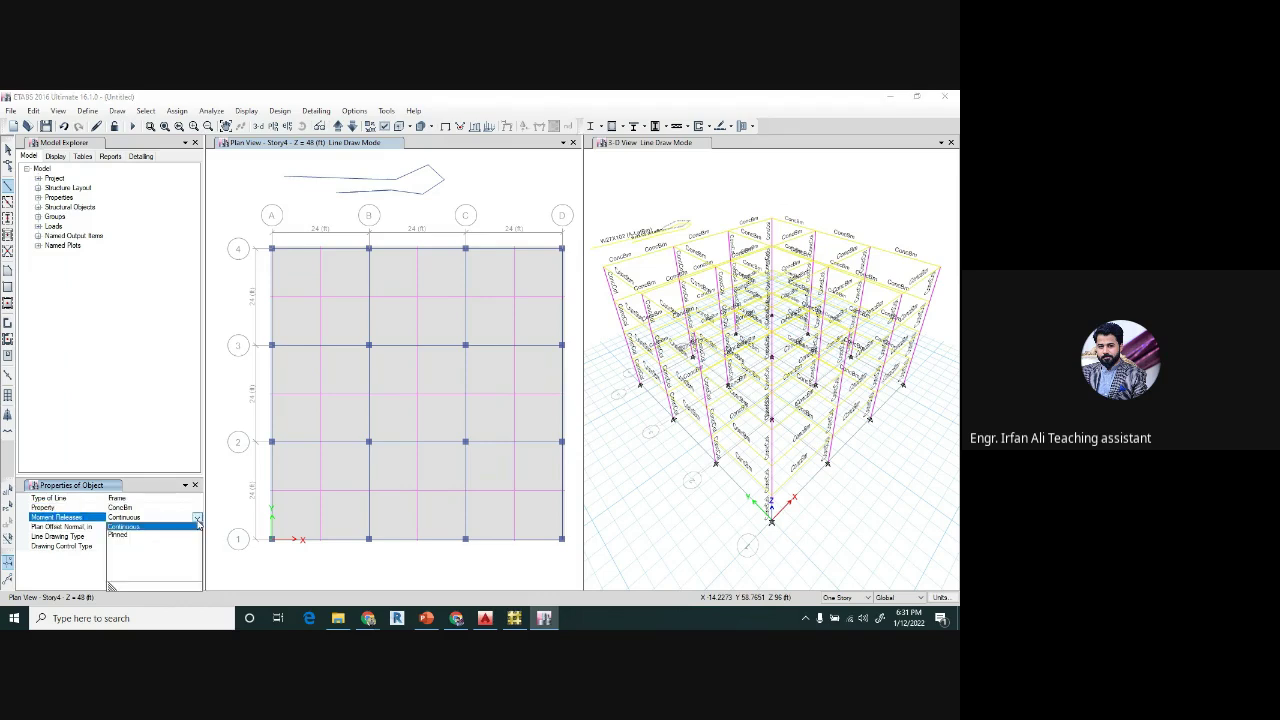
pyautogui.click(128, 535)
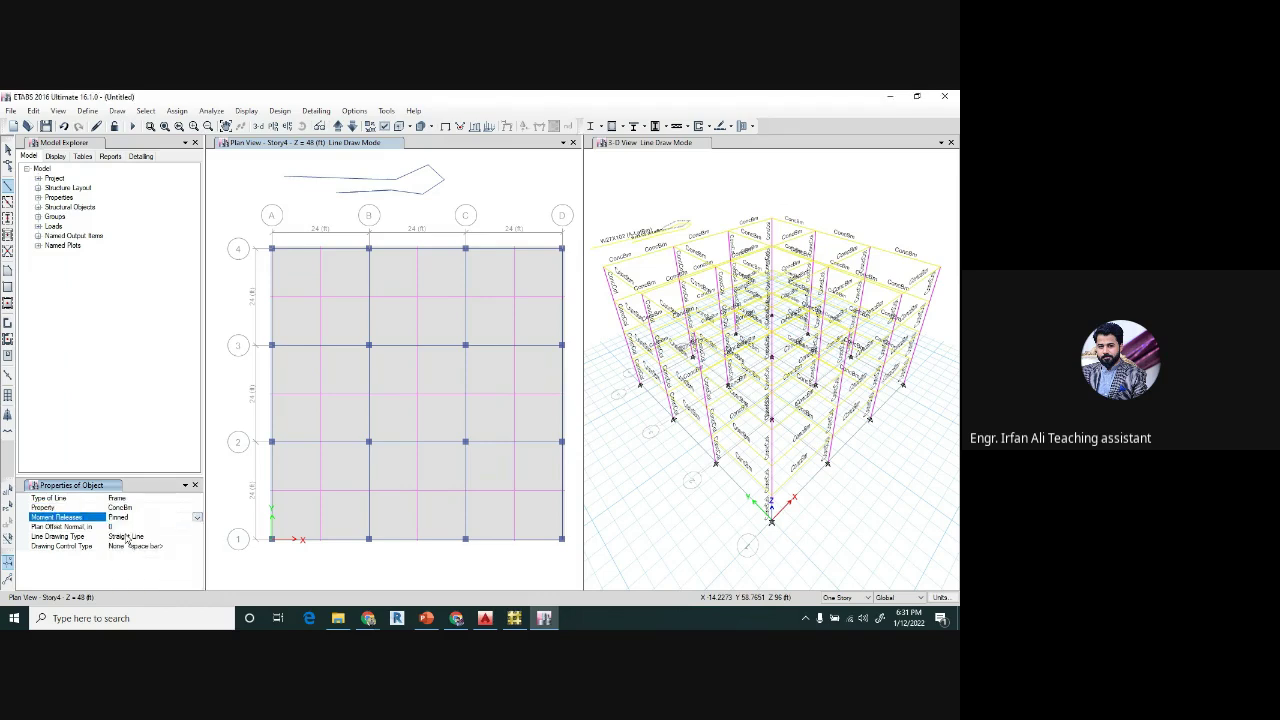
pyautogui.click(197, 518)
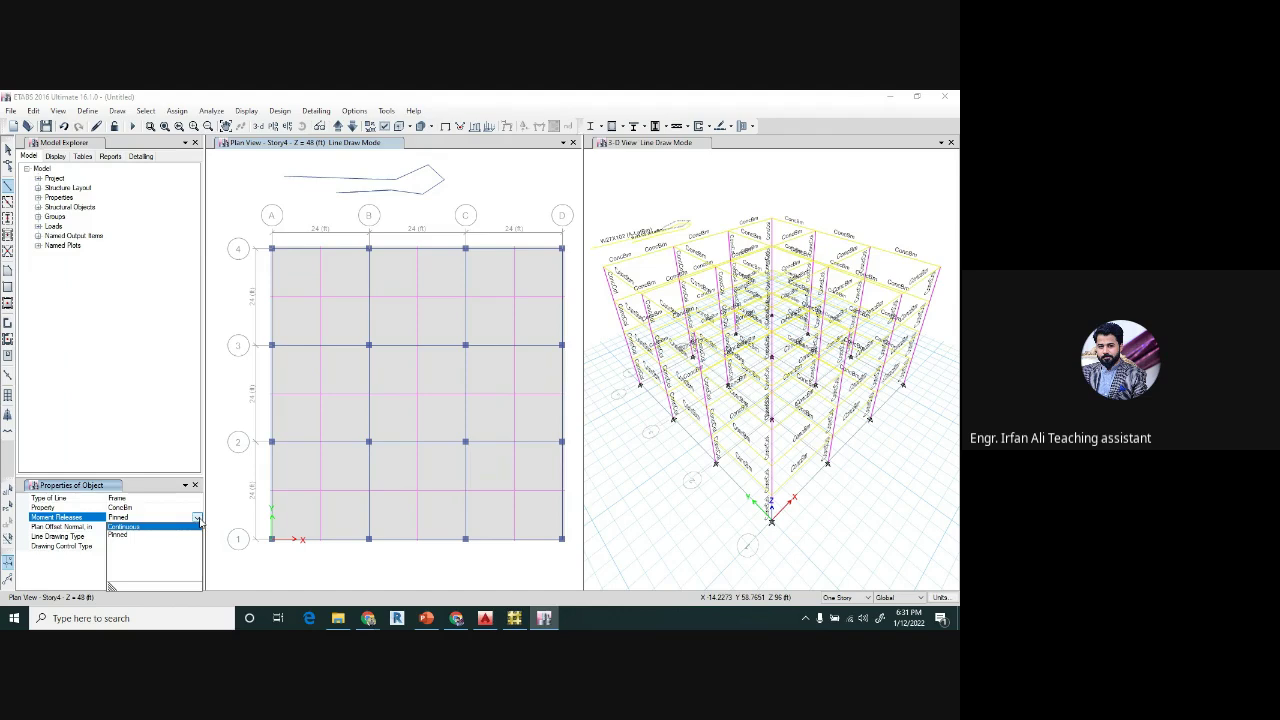
pyautogui.click(123, 537)
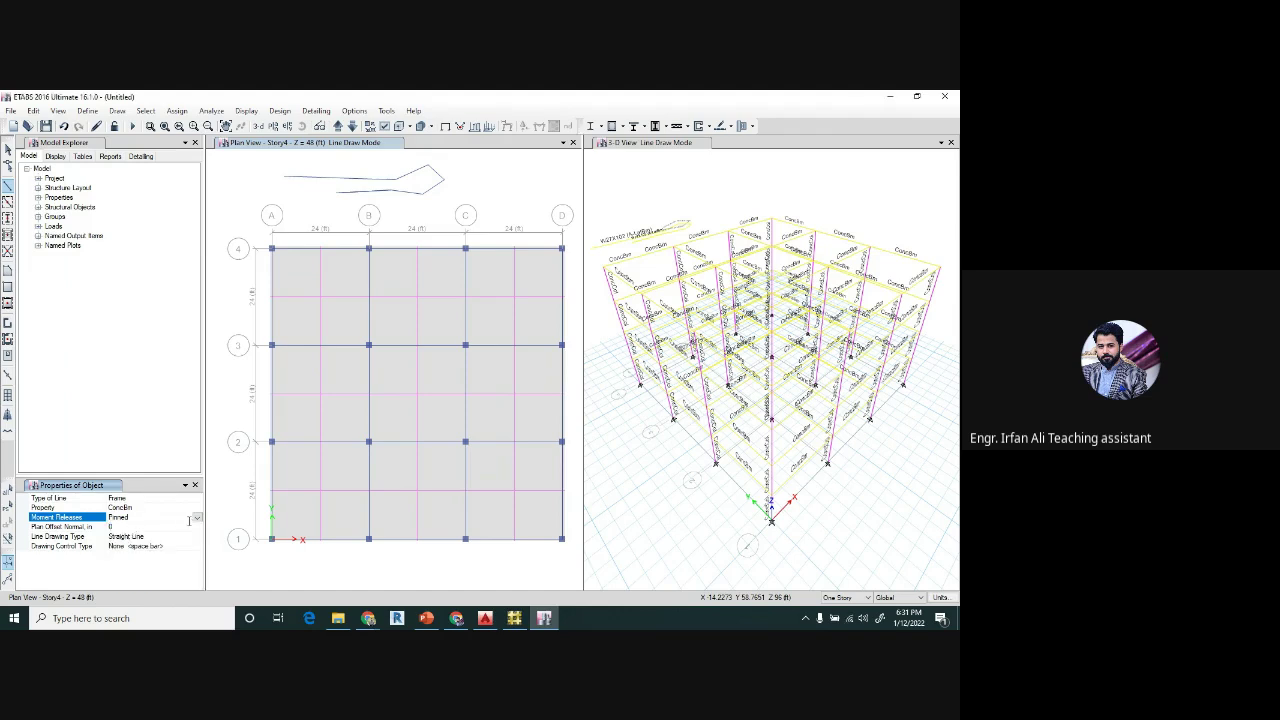
# - Set the moment releases to Continuous and draw a short vertical ConcBm line down from the chain's free end near grid B
pyautogui.click(191, 518)
pyautogui.click(146, 527)
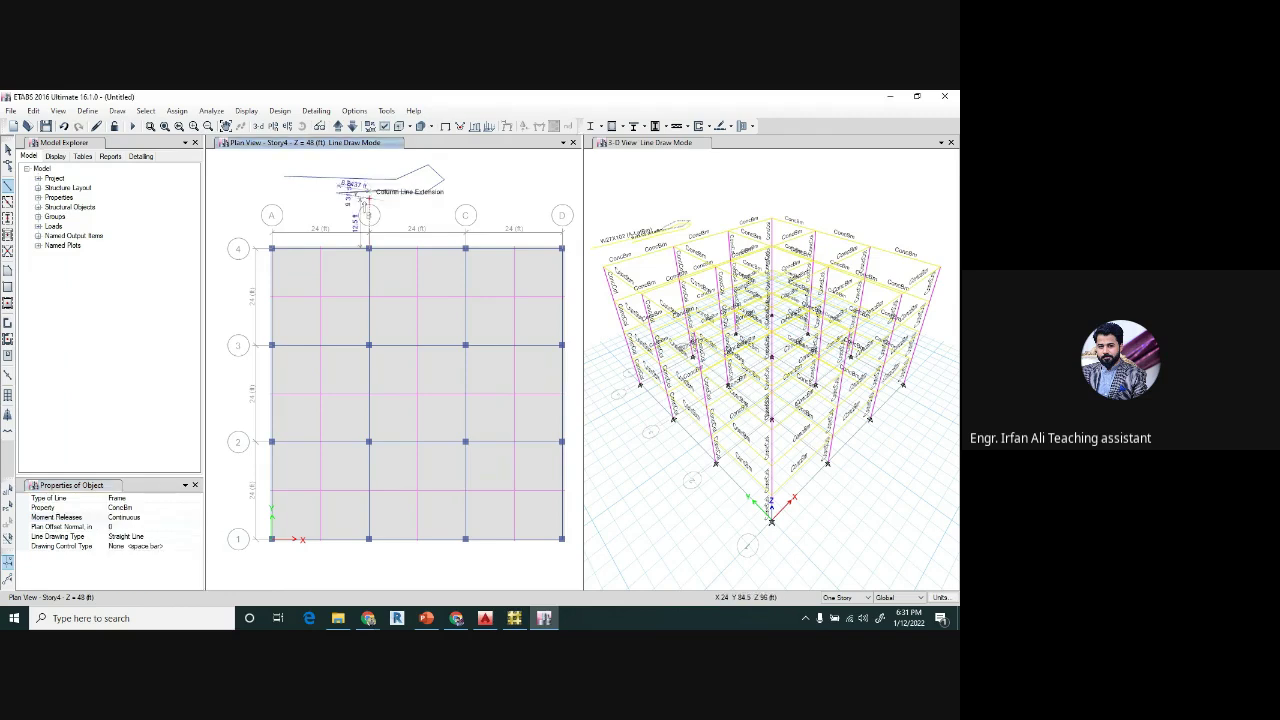
pyautogui.moveTo(337, 193); pyautogui.dragTo(338, 214)
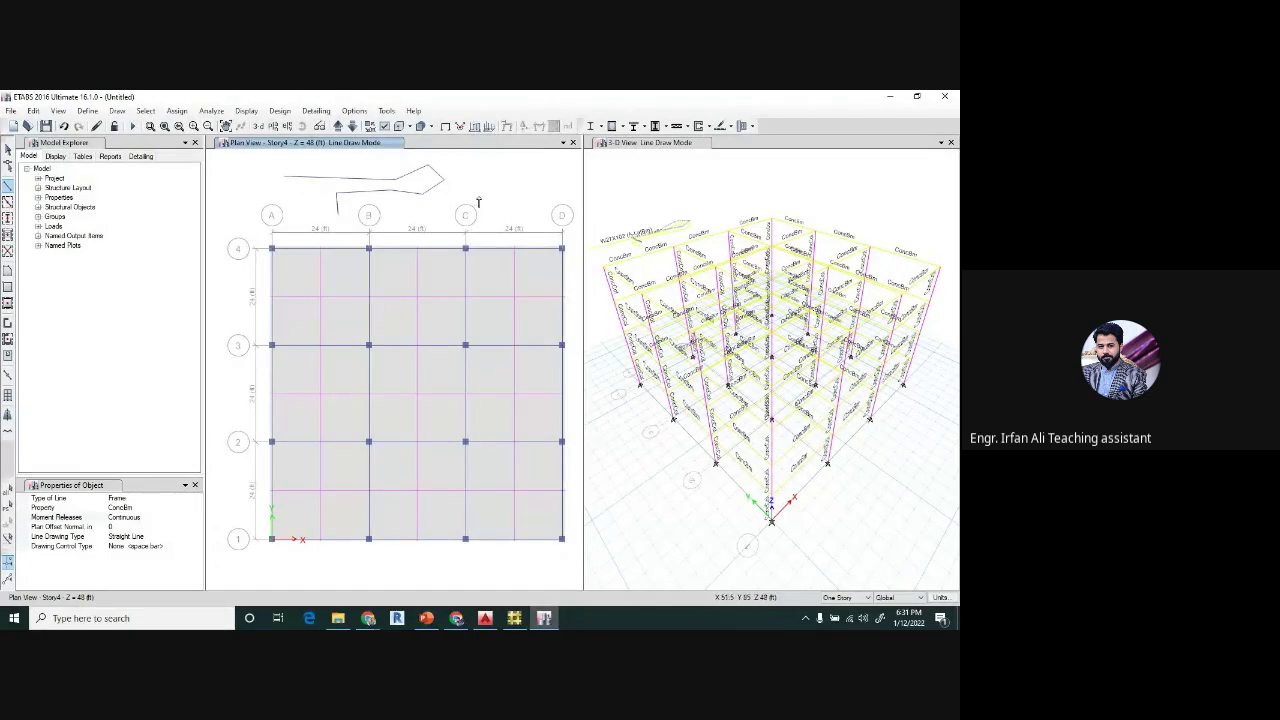
# - Set the moment releases for drawing frame lines to Pinned and the line drawing type to Arc (3 Points)
pyautogui.click(140, 519)
pyautogui.click(197, 518)
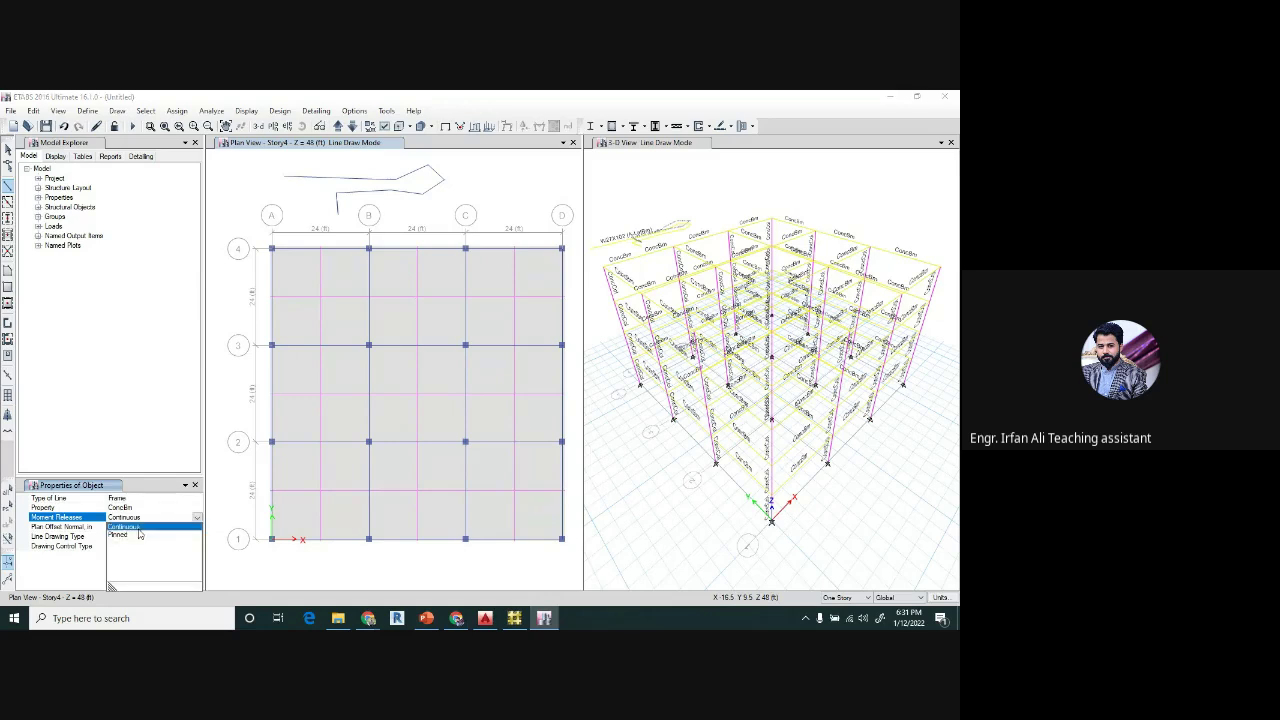
pyautogui.click(138, 537)
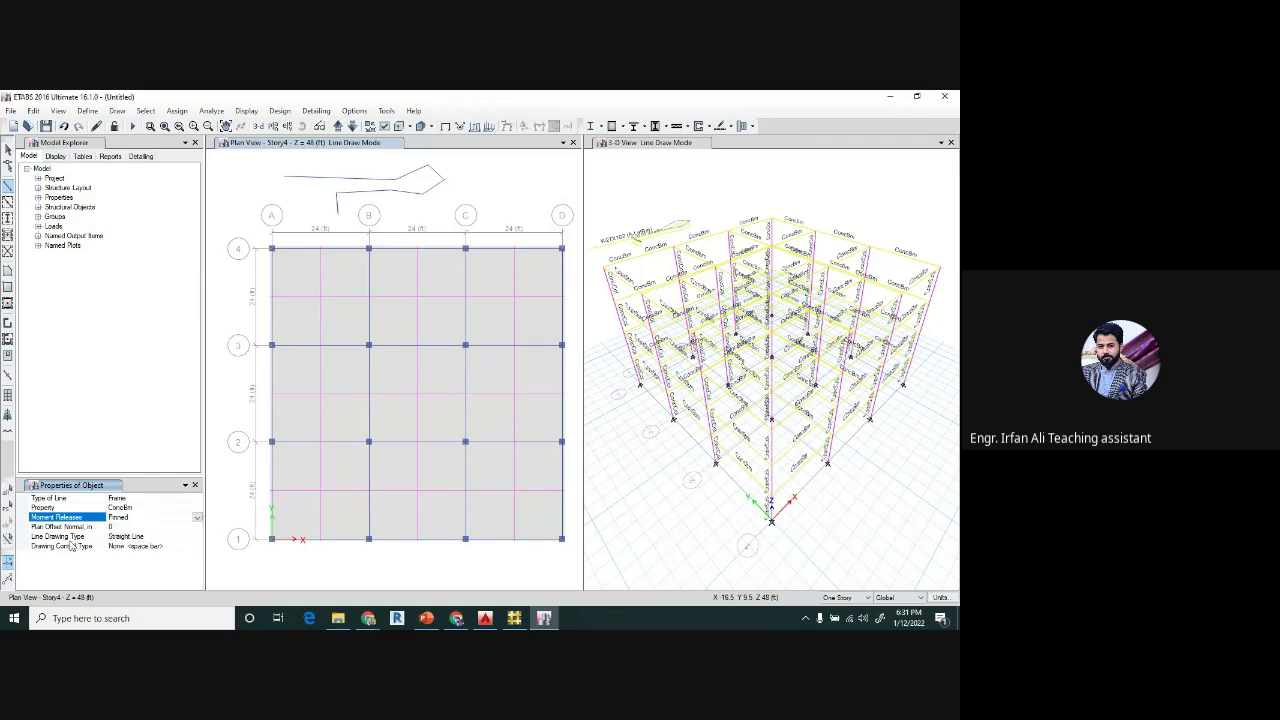
pyautogui.click(136, 537)
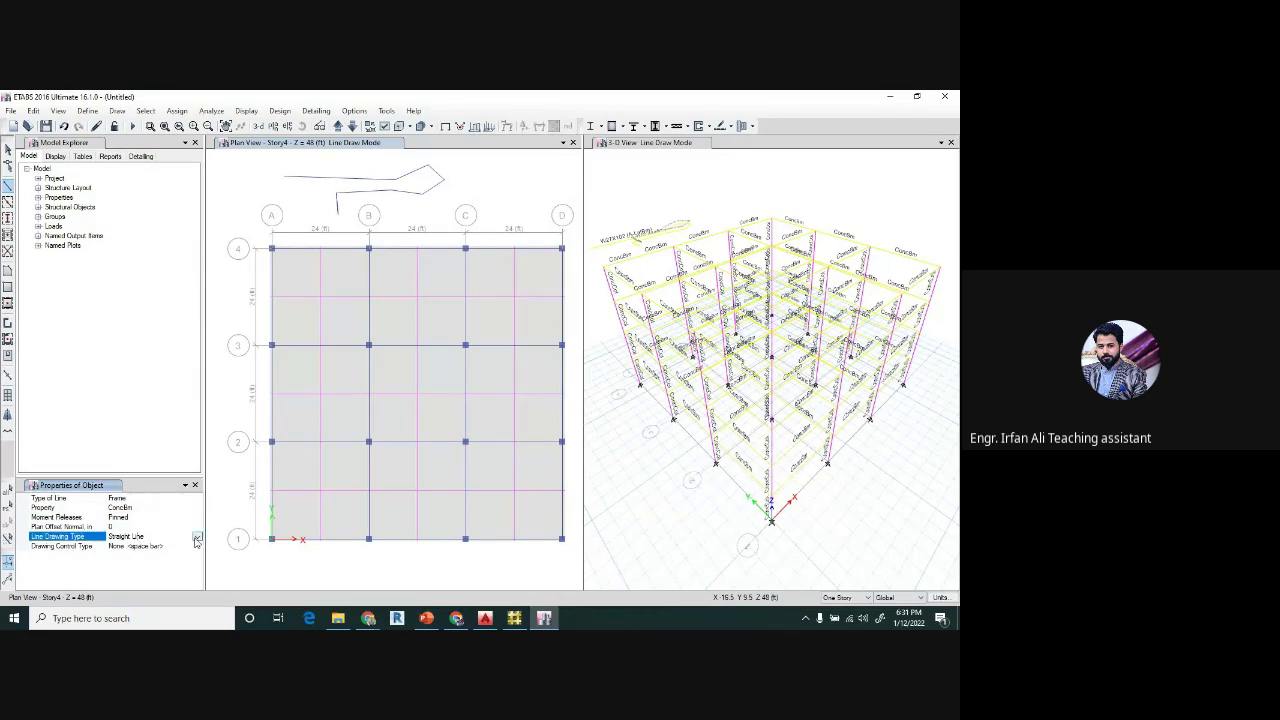
pyautogui.click(197, 537)
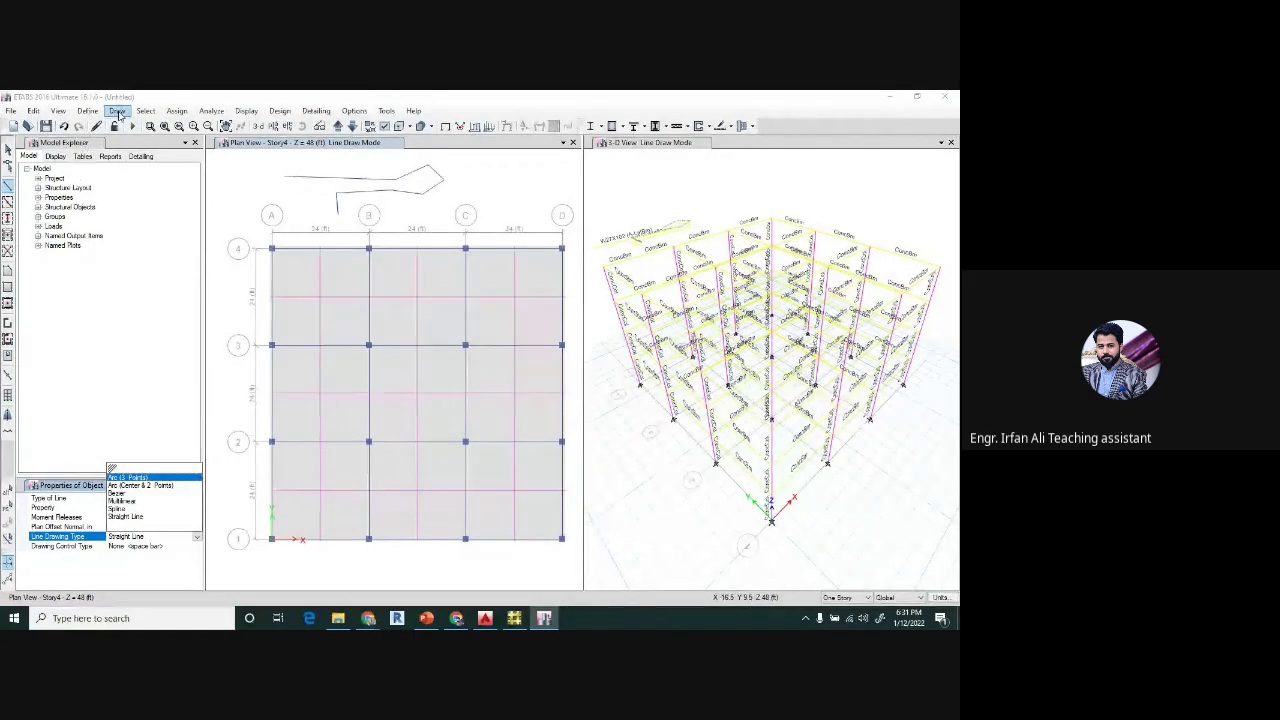
pyautogui.click(119, 112)
pyautogui.click(119, 112)
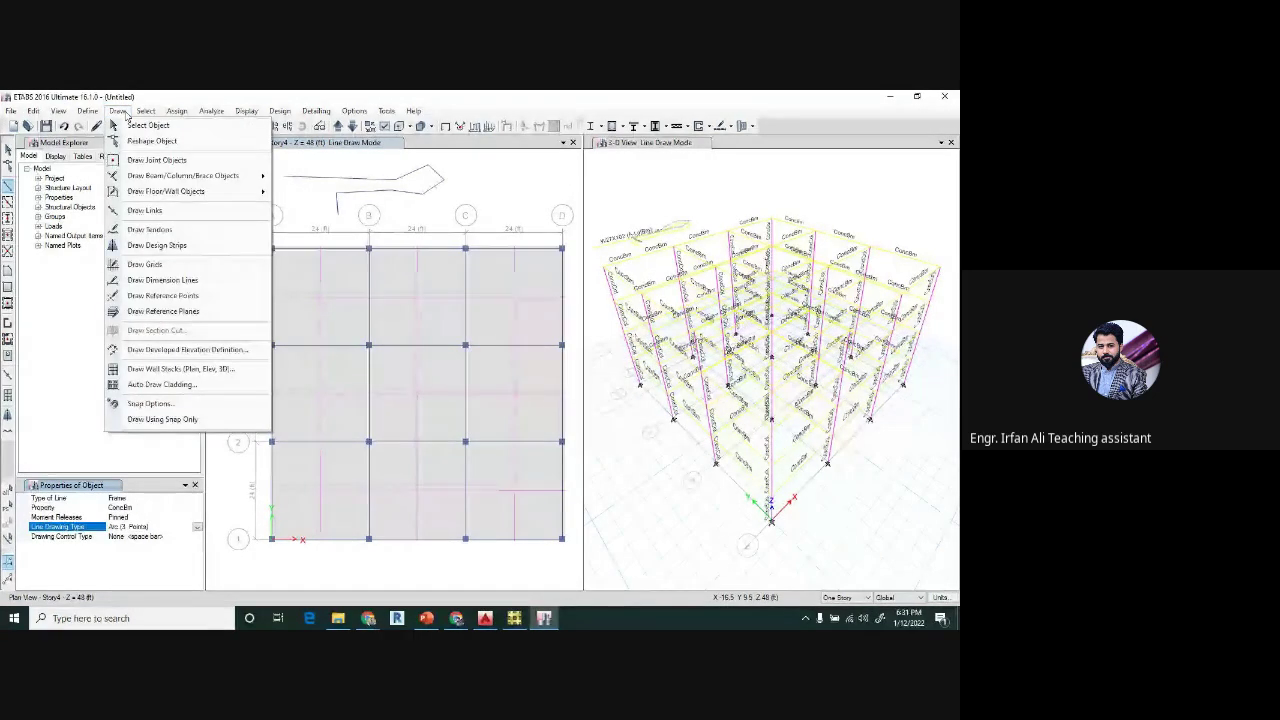
pyautogui.moveTo(182, 178)
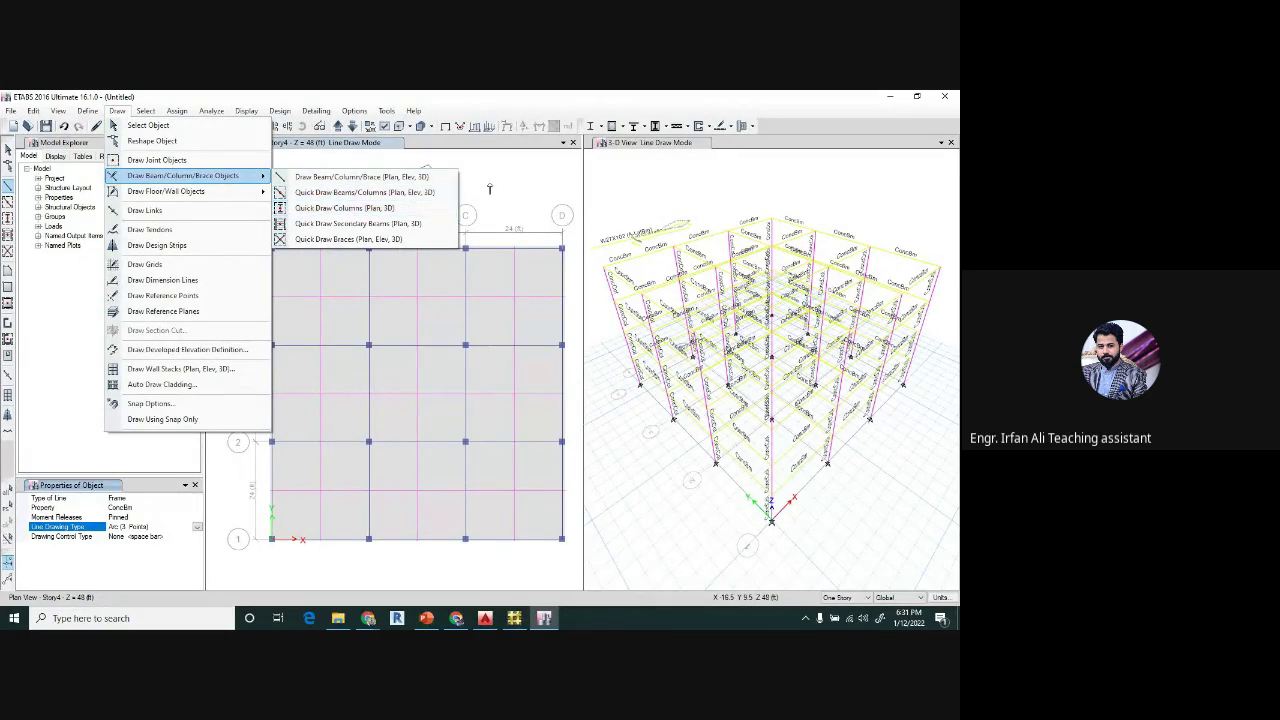
pyautogui.click(350, 208)
# - Leave draw mode and delete all columns, beams and slabs inside the grid on the Story4 plan
pyautogui.click(8, 150)
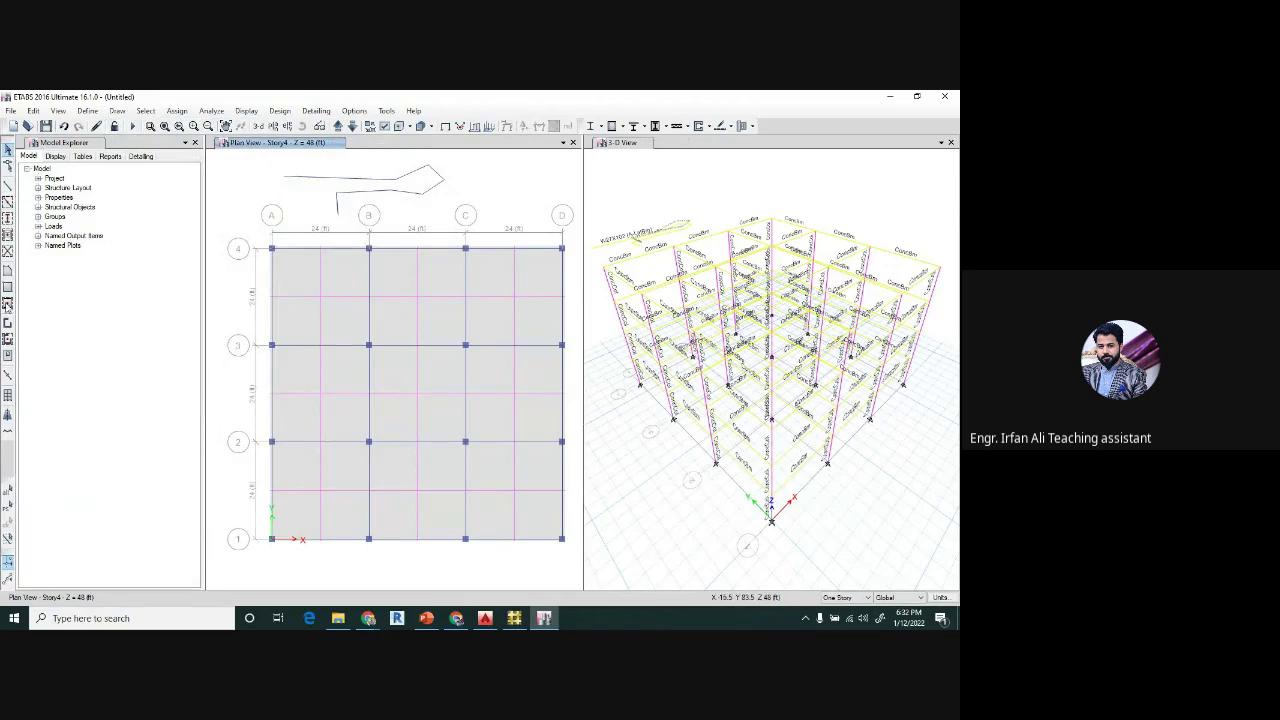
pyautogui.click(7, 246)
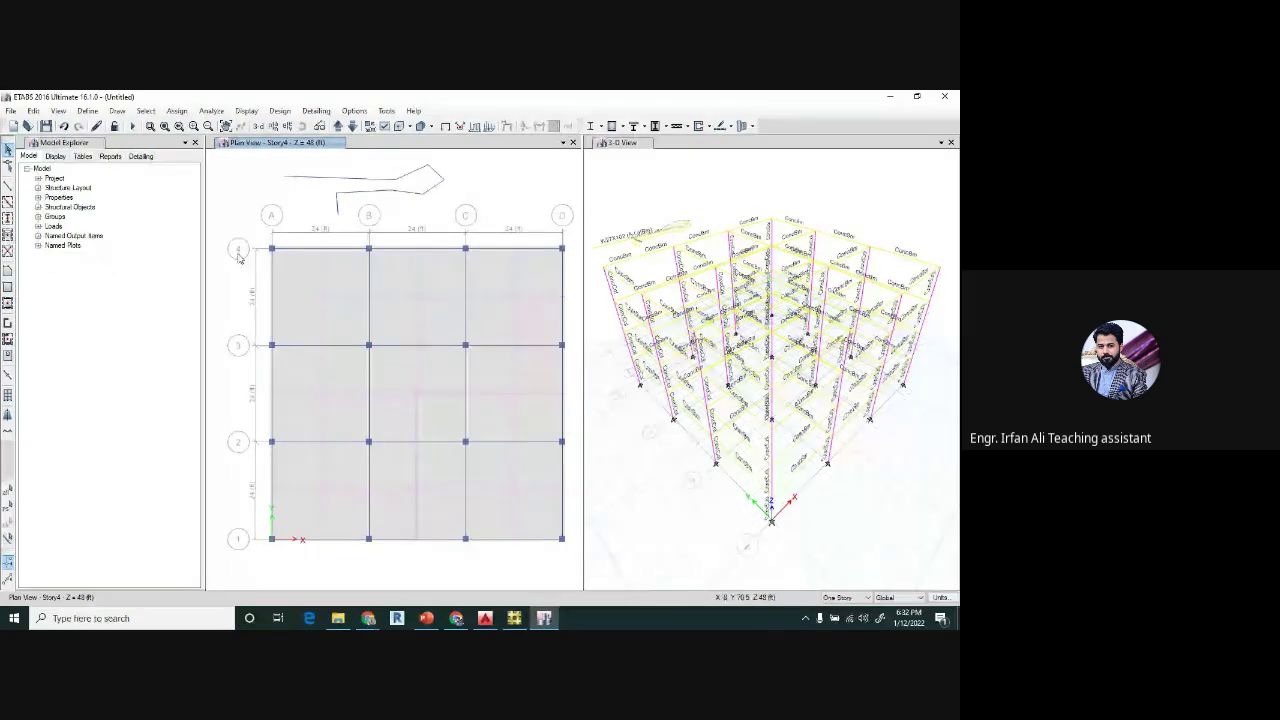
pyautogui.moveTo(237, 237); pyautogui.dragTo(423, 466)
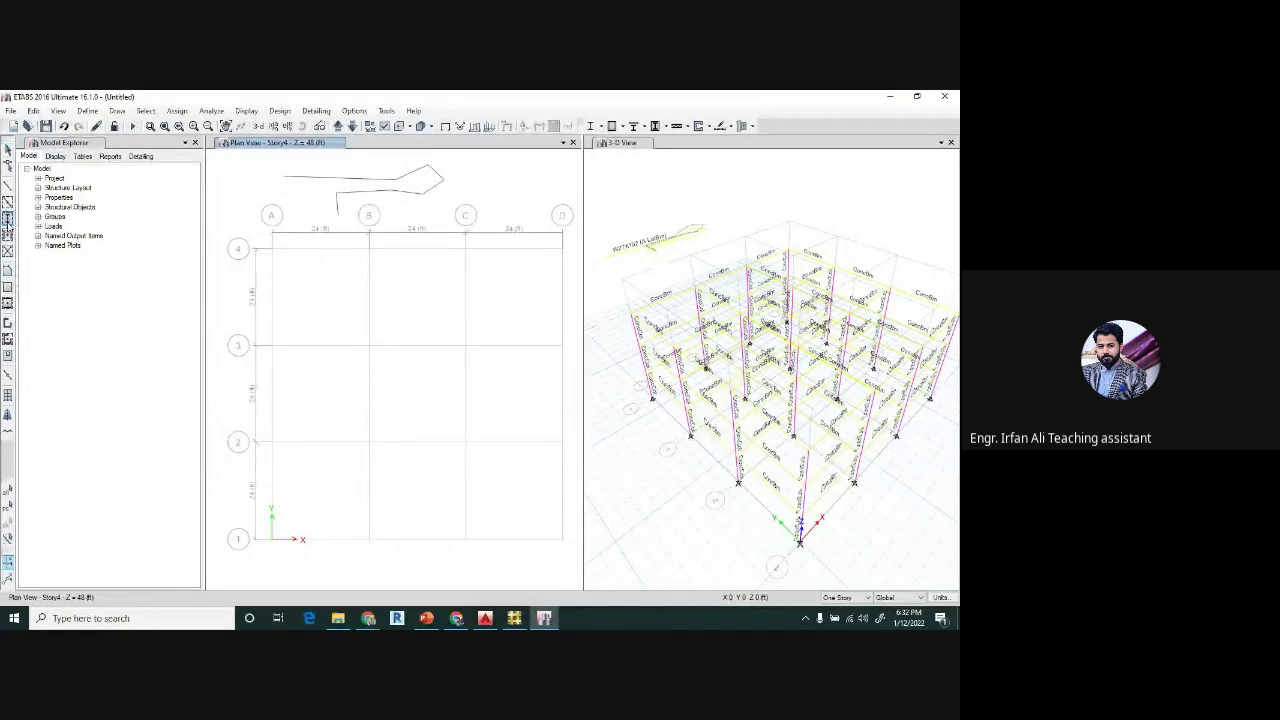
# - Quick draw A-LatCol columns at all grid intersections and Slab1 floor areas in all grid bays of the Story4 plan
pyautogui.click(8, 224)
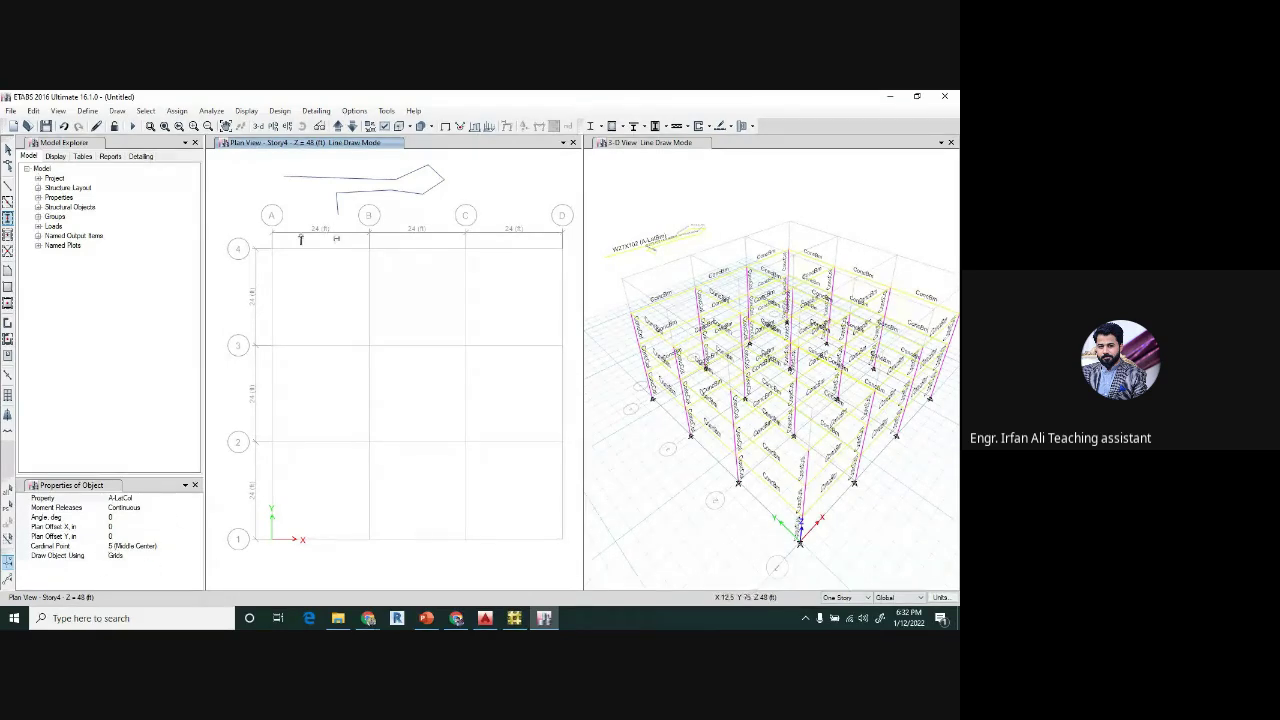
pyautogui.moveTo(240, 218); pyautogui.dragTo(580, 570)
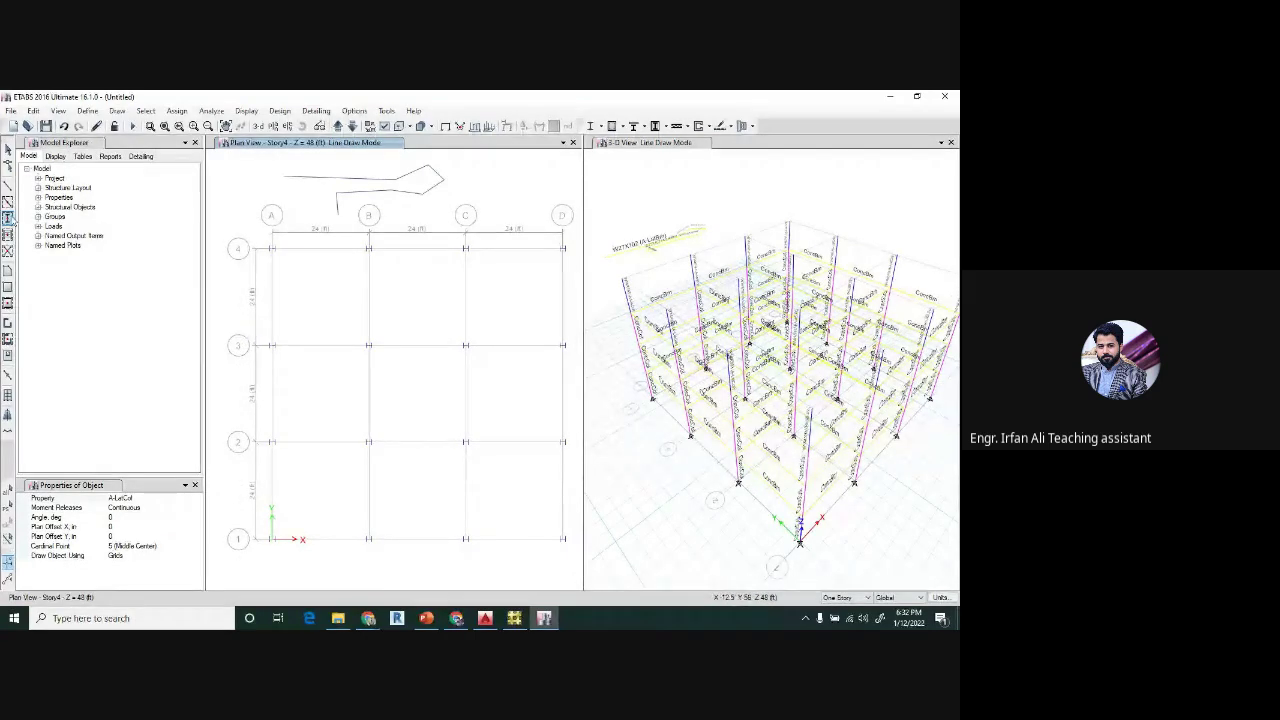
pyautogui.click(8, 304)
pyautogui.moveTo(244, 224)
pyautogui.mouseDown()
pyautogui.moveTo(392, 430)
pyautogui.moveTo(500, 537)
pyautogui.moveTo(577, 583)
pyautogui.mouseUp()
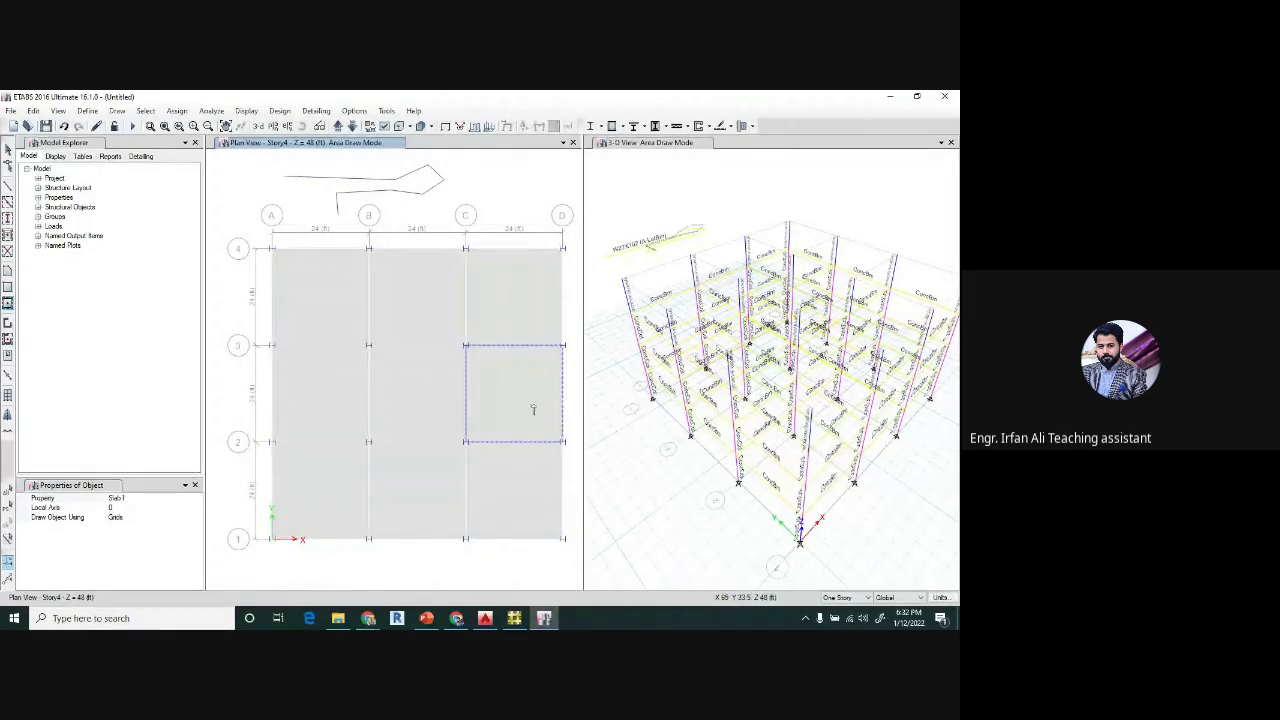
pyautogui.click(8, 148)
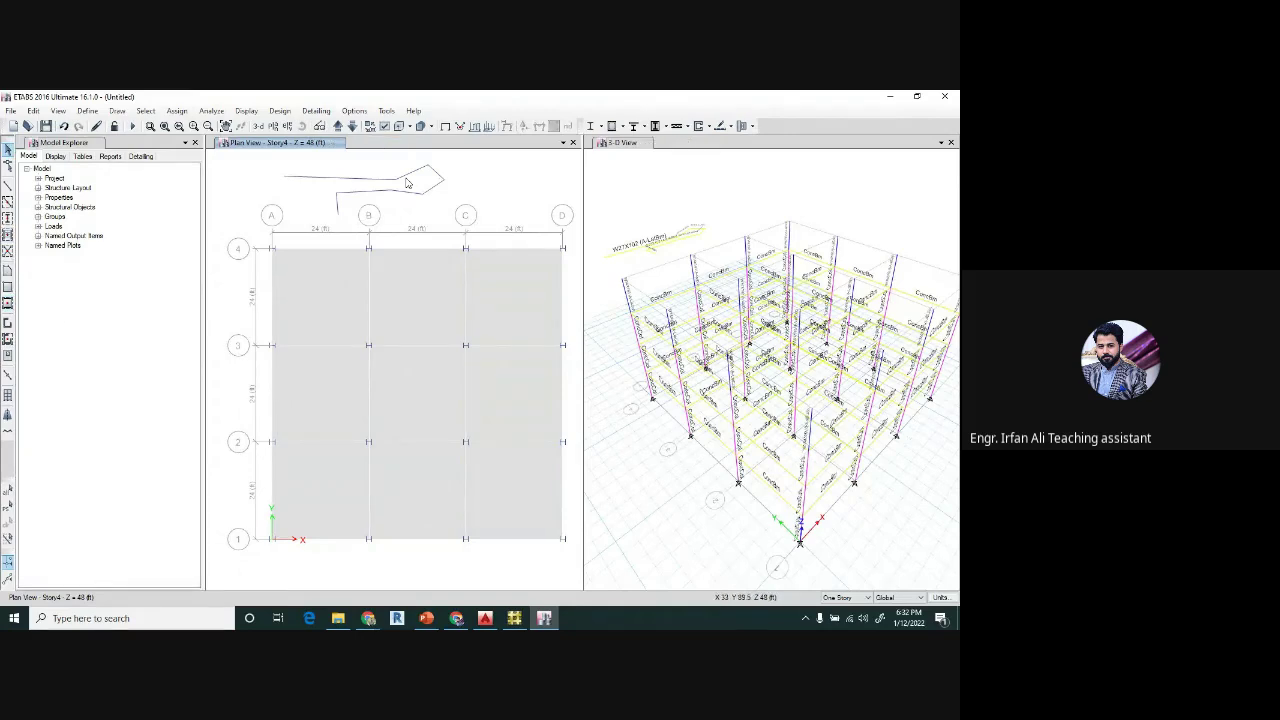
# - Look through the available commands for selecting and deselecting objects
pyautogui.click(143, 112)
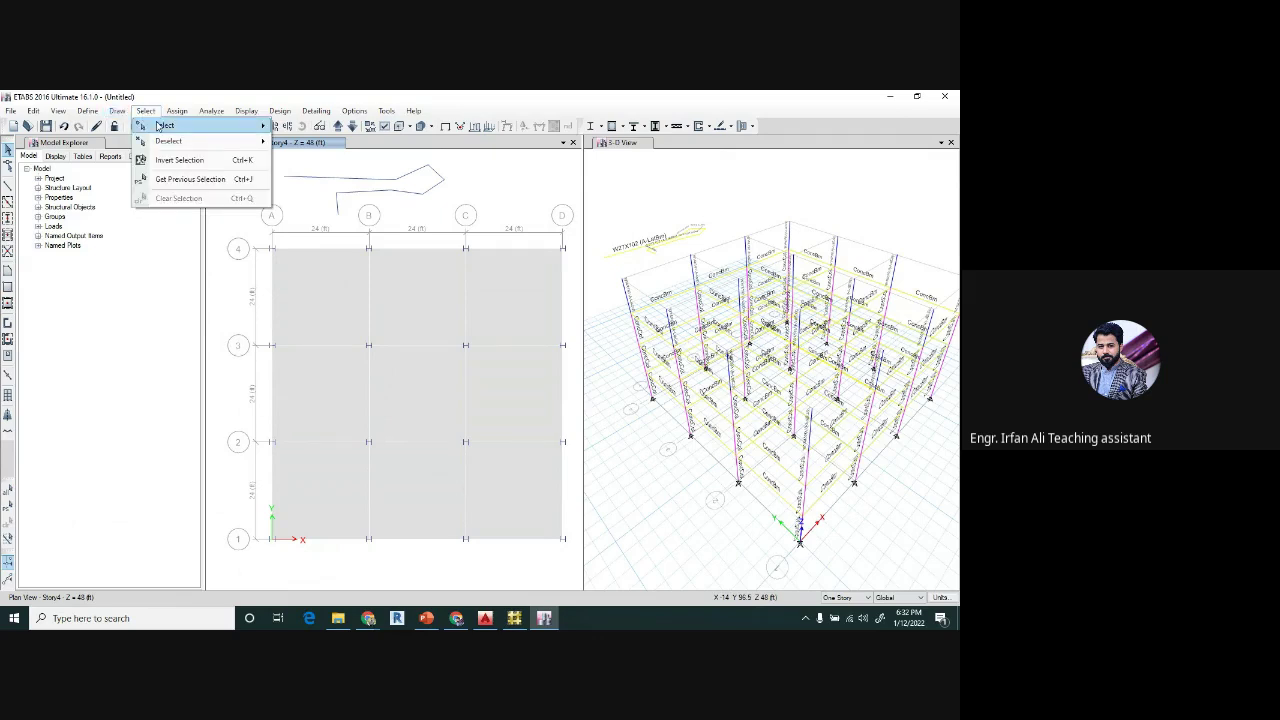
pyautogui.click(147, 111)
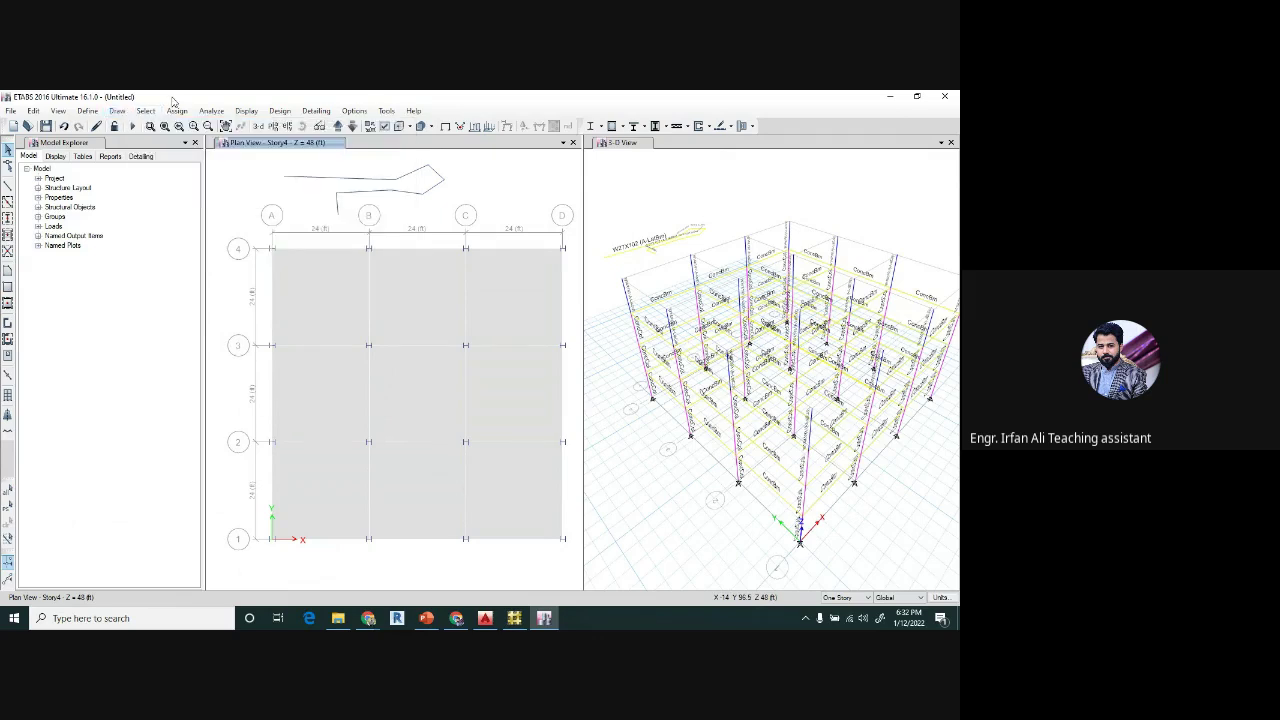
pyautogui.click(148, 112)
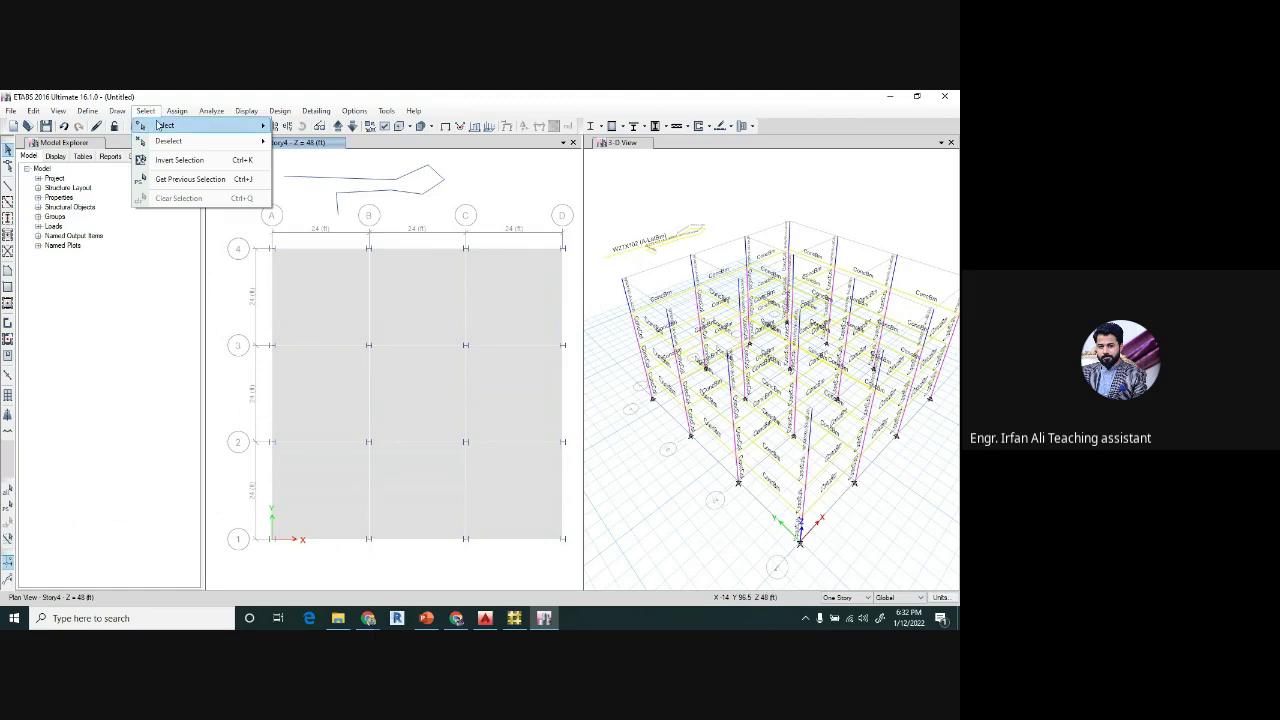
pyautogui.moveTo(163, 125)
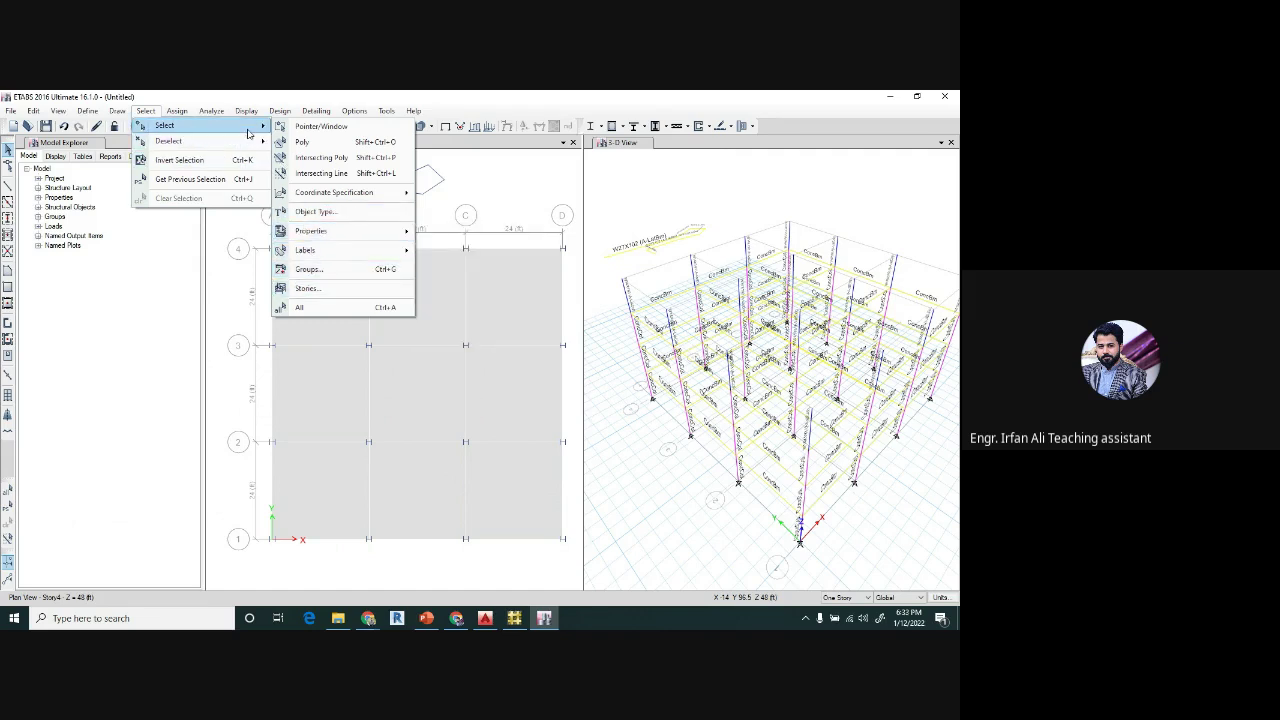
pyautogui.click(309, 163)
pyautogui.click(177, 110)
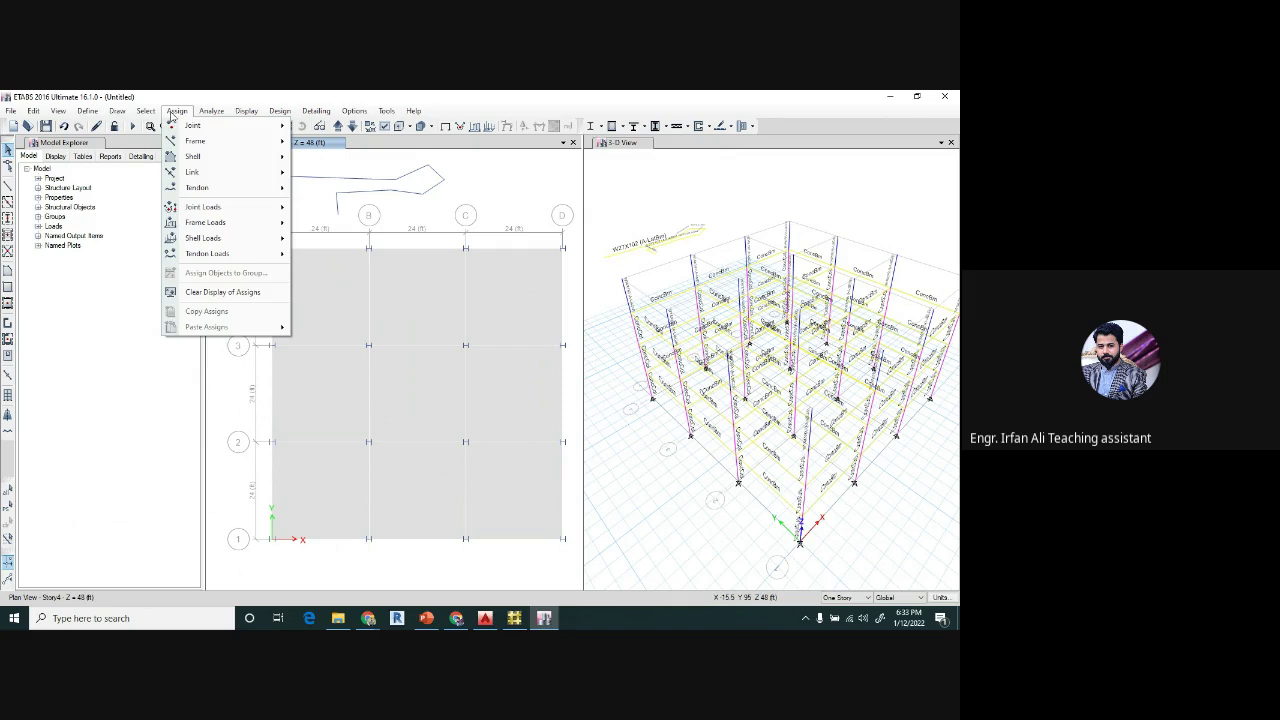
pyautogui.click(145, 110)
pyautogui.click(145, 110)
pyautogui.moveTo(250, 146)
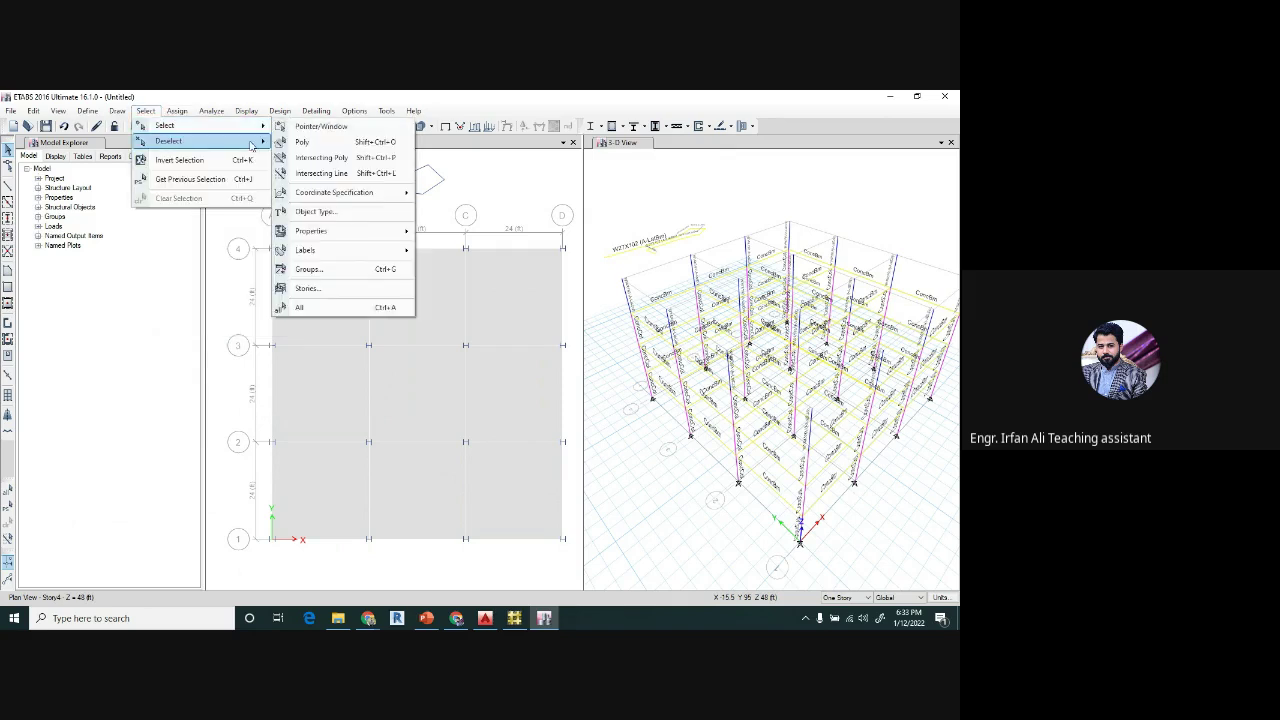
# - Select all frames in the model that use the ConcBm frame property
pyautogui.moveTo(328, 236)
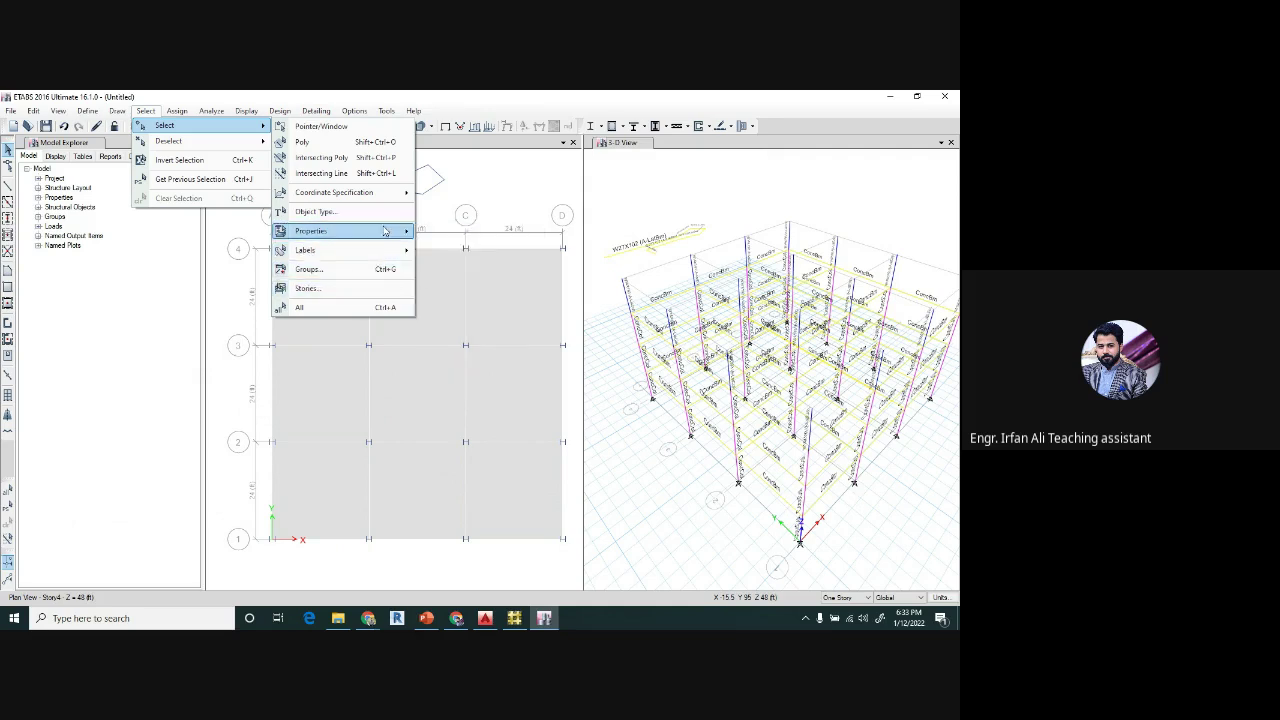
pyautogui.moveTo(369, 249)
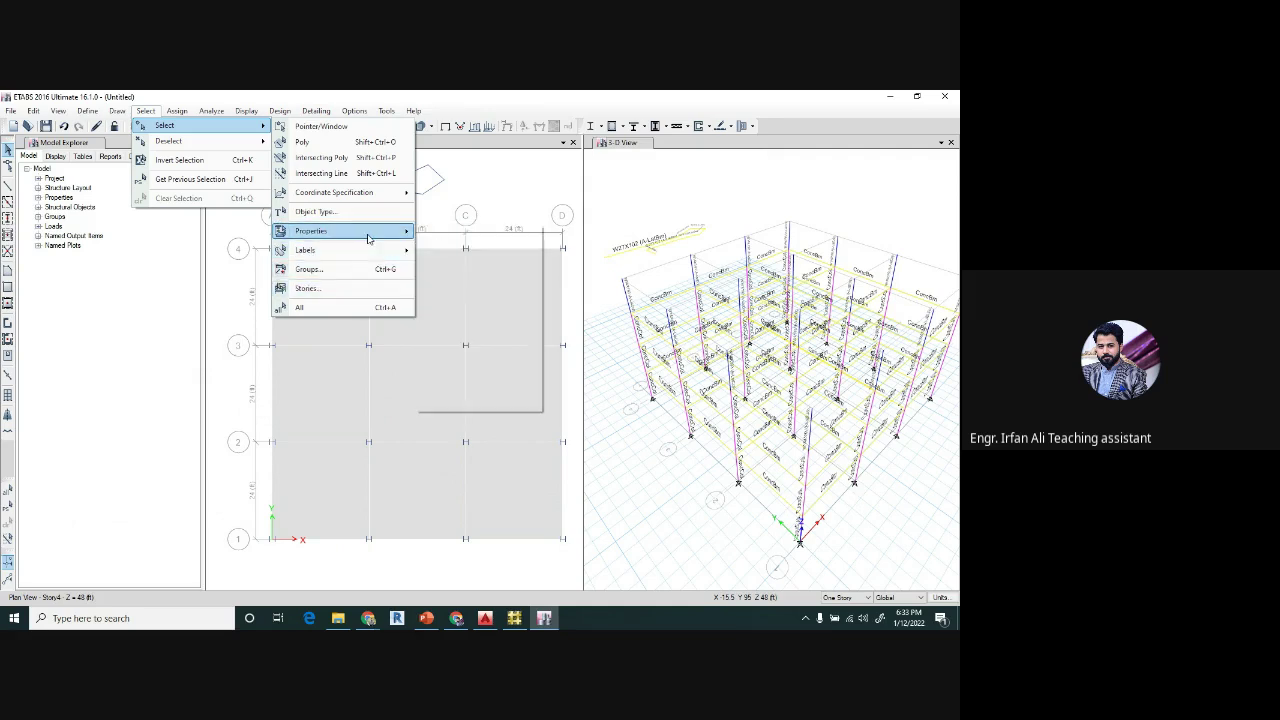
pyautogui.click(446, 251)
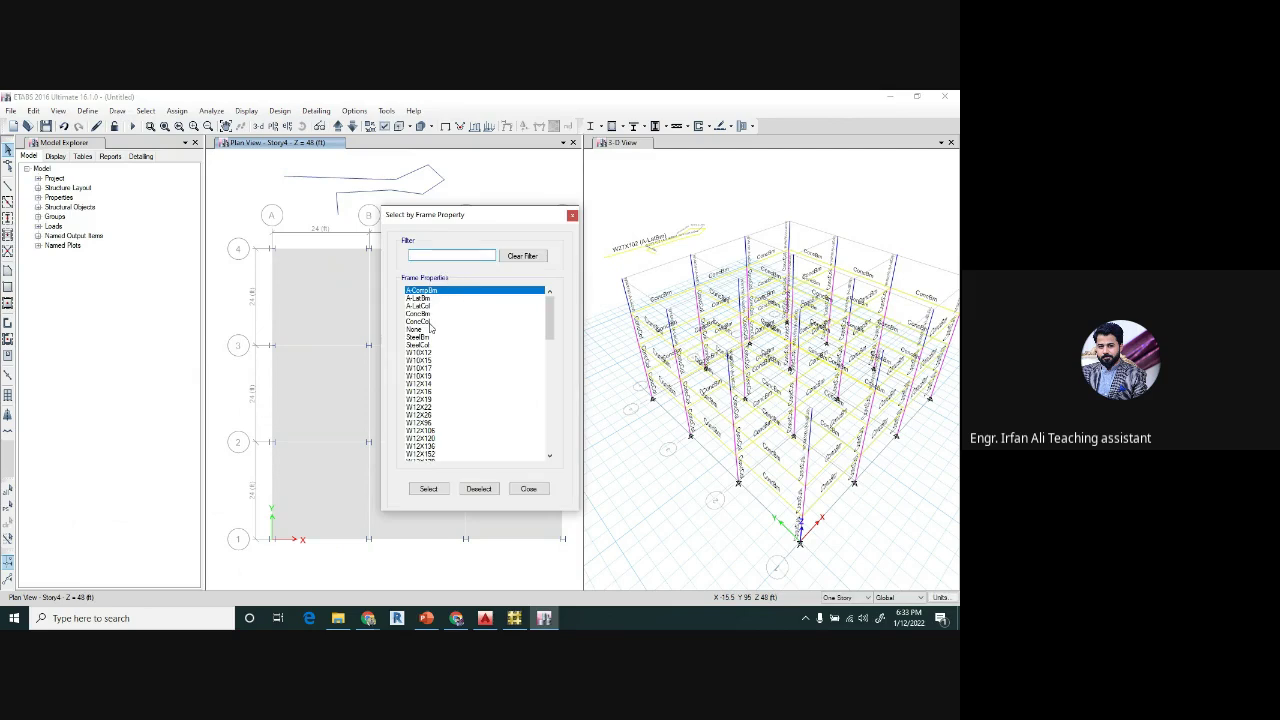
pyautogui.click(430, 315)
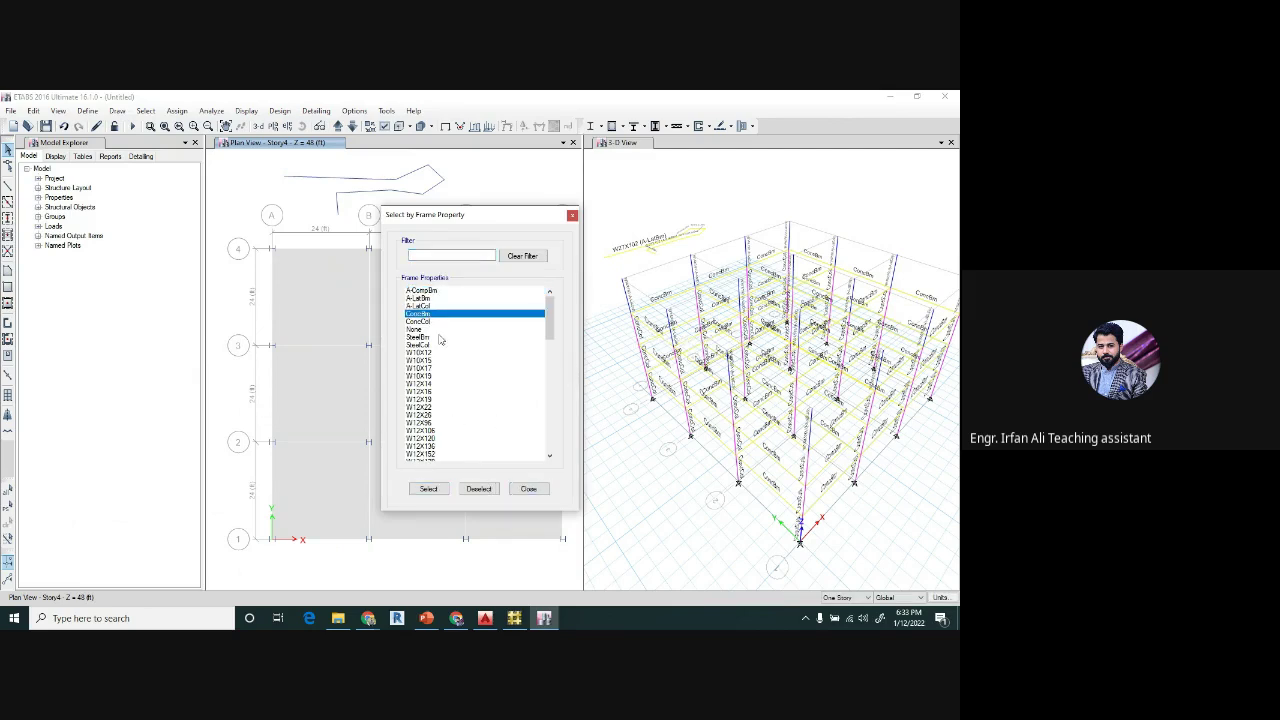
pyautogui.click(429, 489)
pyautogui.click(572, 216)
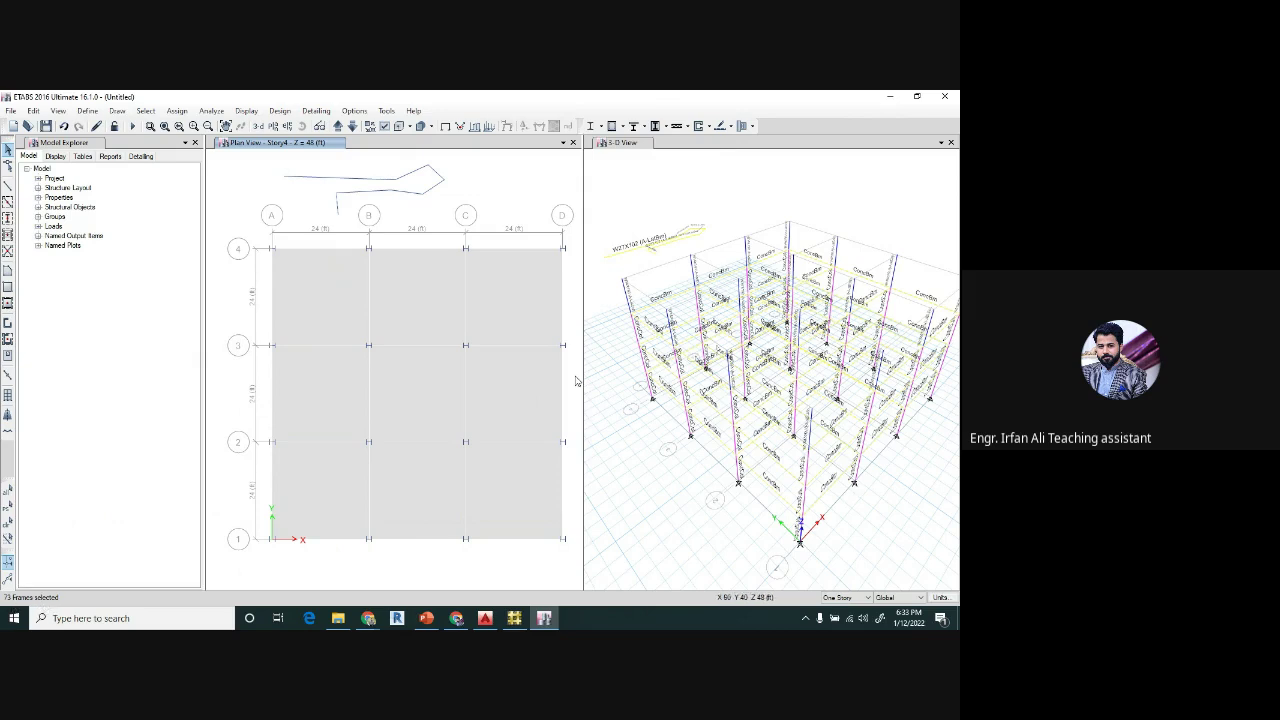
pyautogui.click(156, 113)
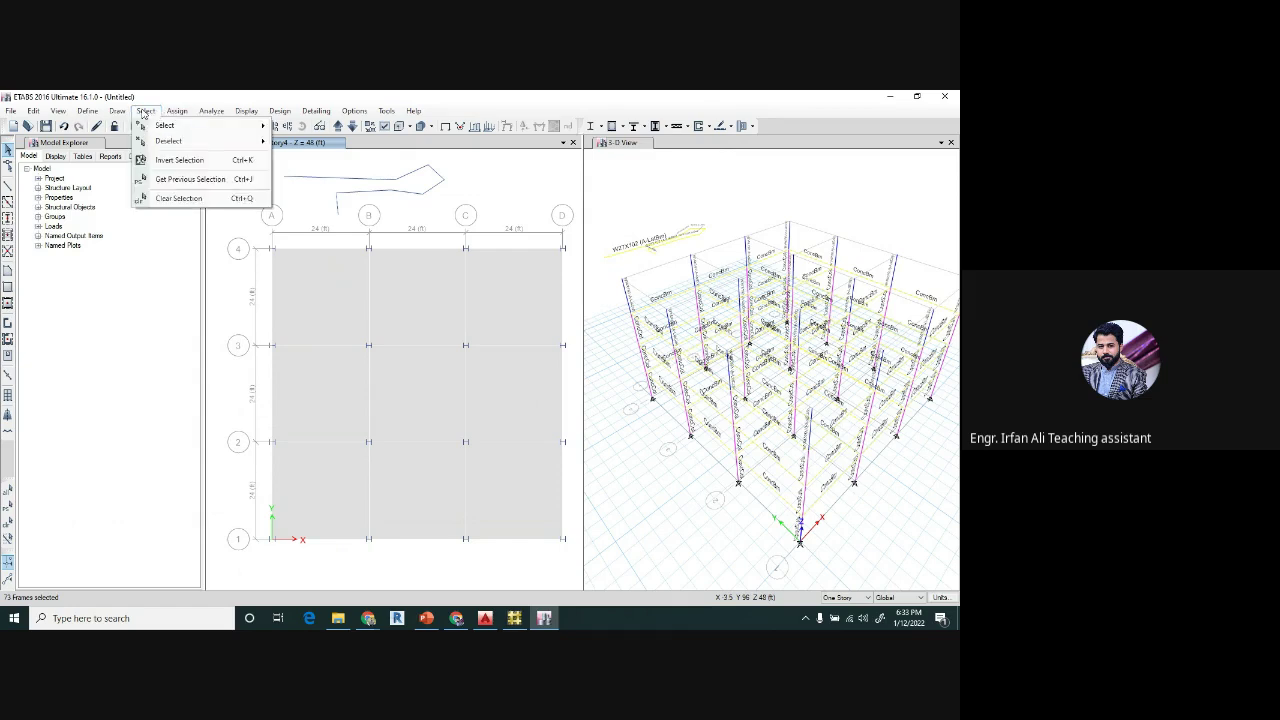
pyautogui.moveTo(166, 126)
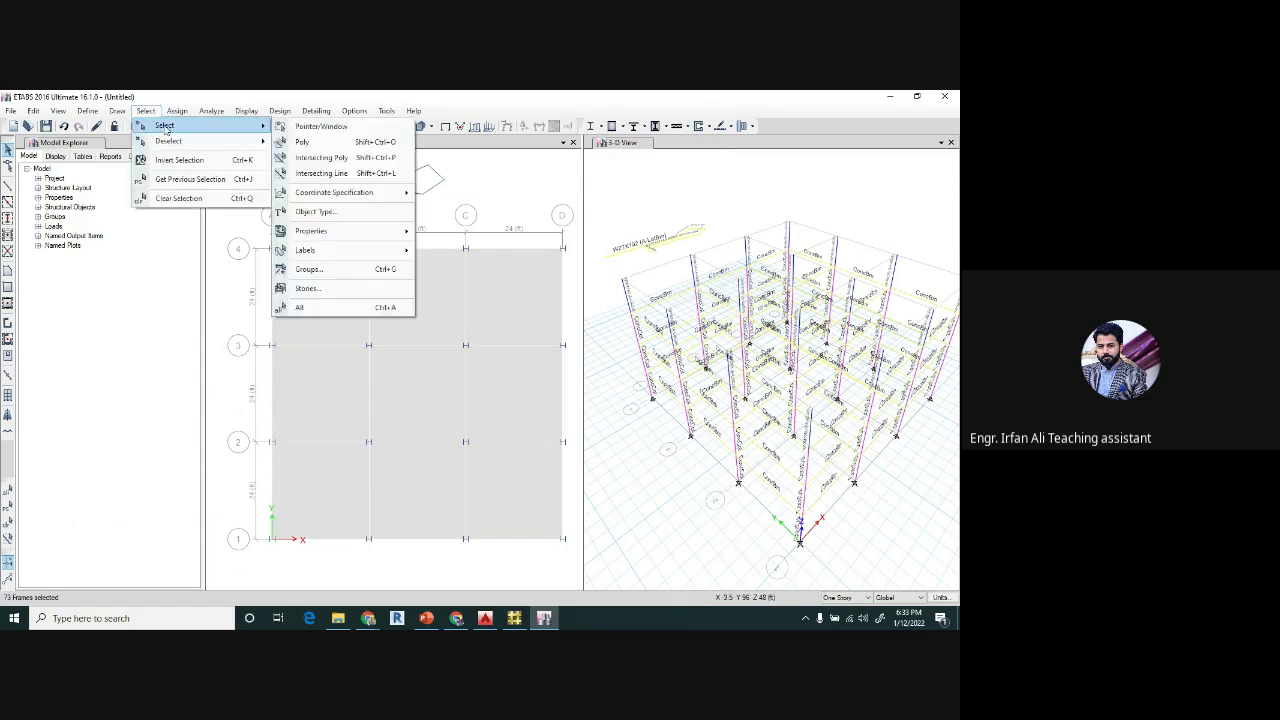
pyautogui.click(189, 101)
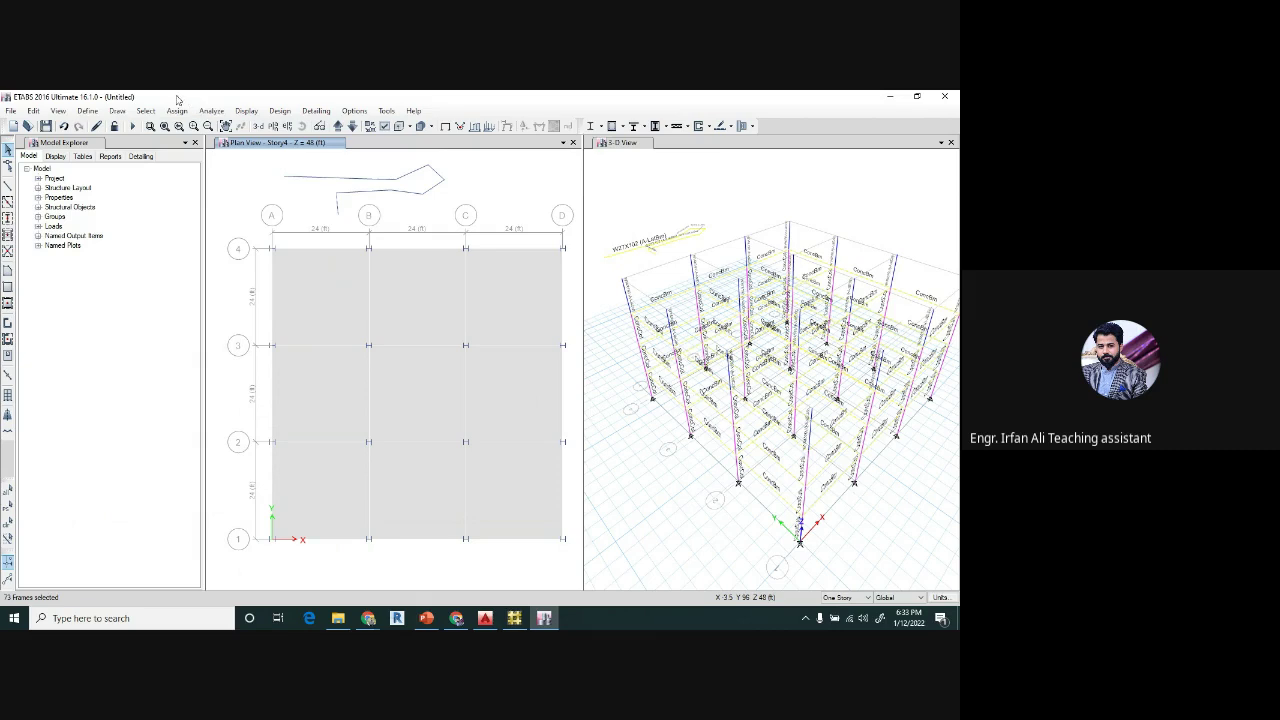
# - Examine the fast restraint presets of the joint restraints assignment and close it without applying any
pyautogui.click(177, 111)
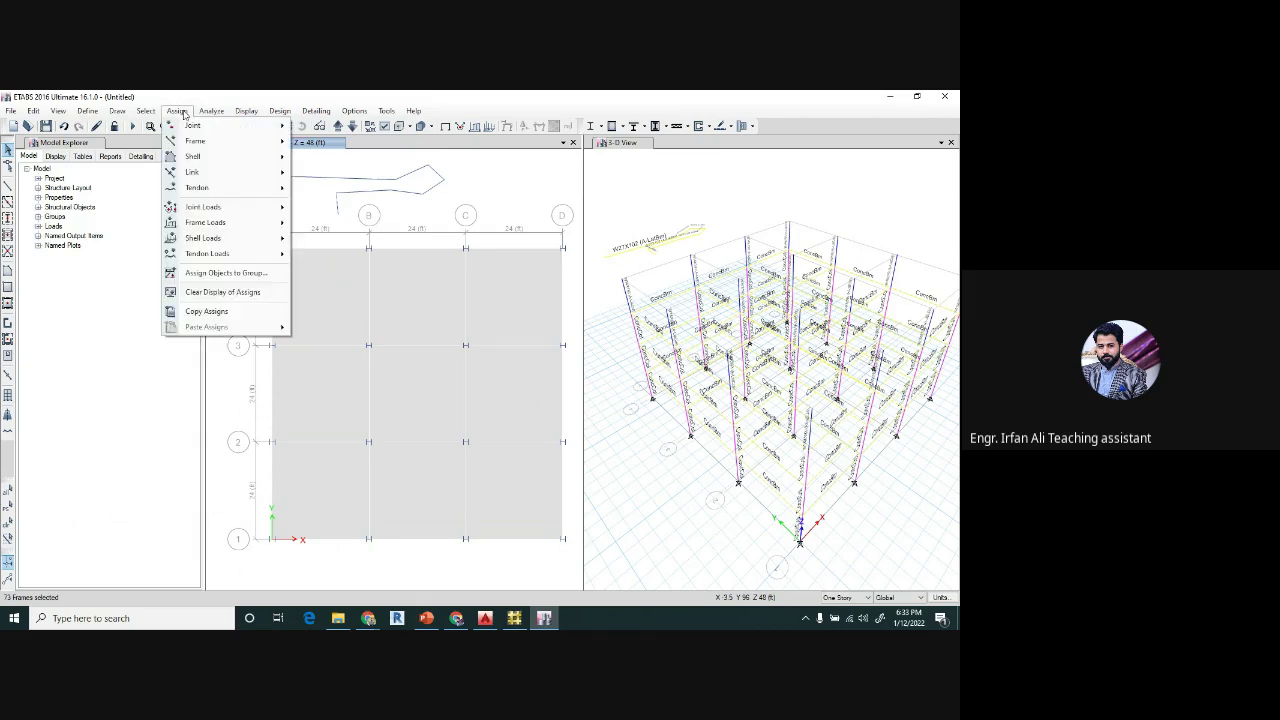
pyautogui.moveTo(195, 129)
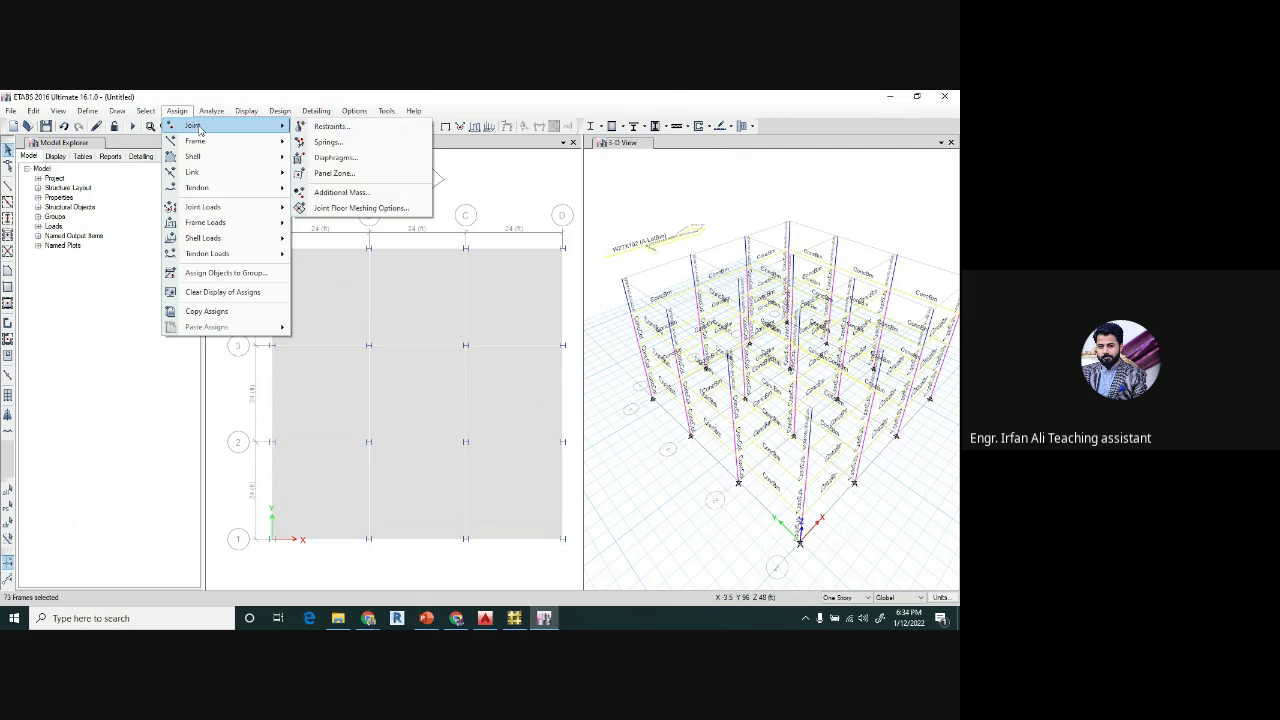
pyautogui.click(332, 126)
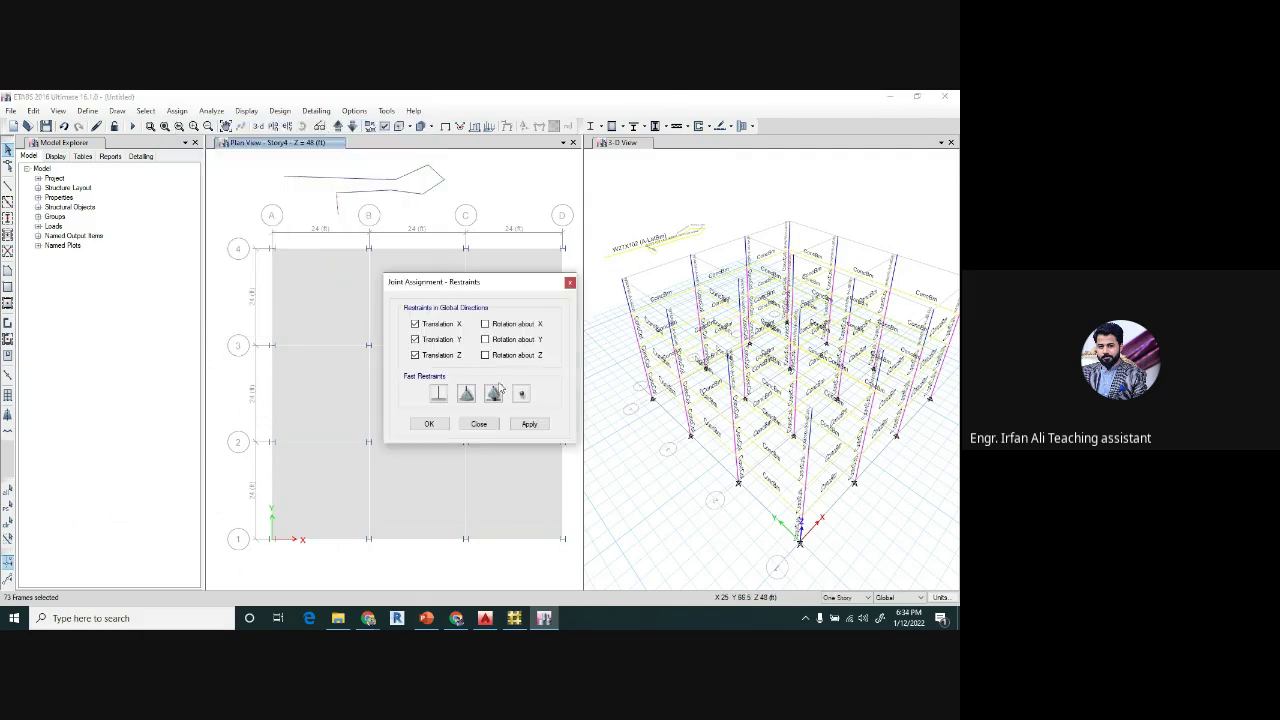
pyautogui.click(466, 394)
pyautogui.click(494, 394)
pyautogui.click(521, 394)
pyautogui.click(479, 424)
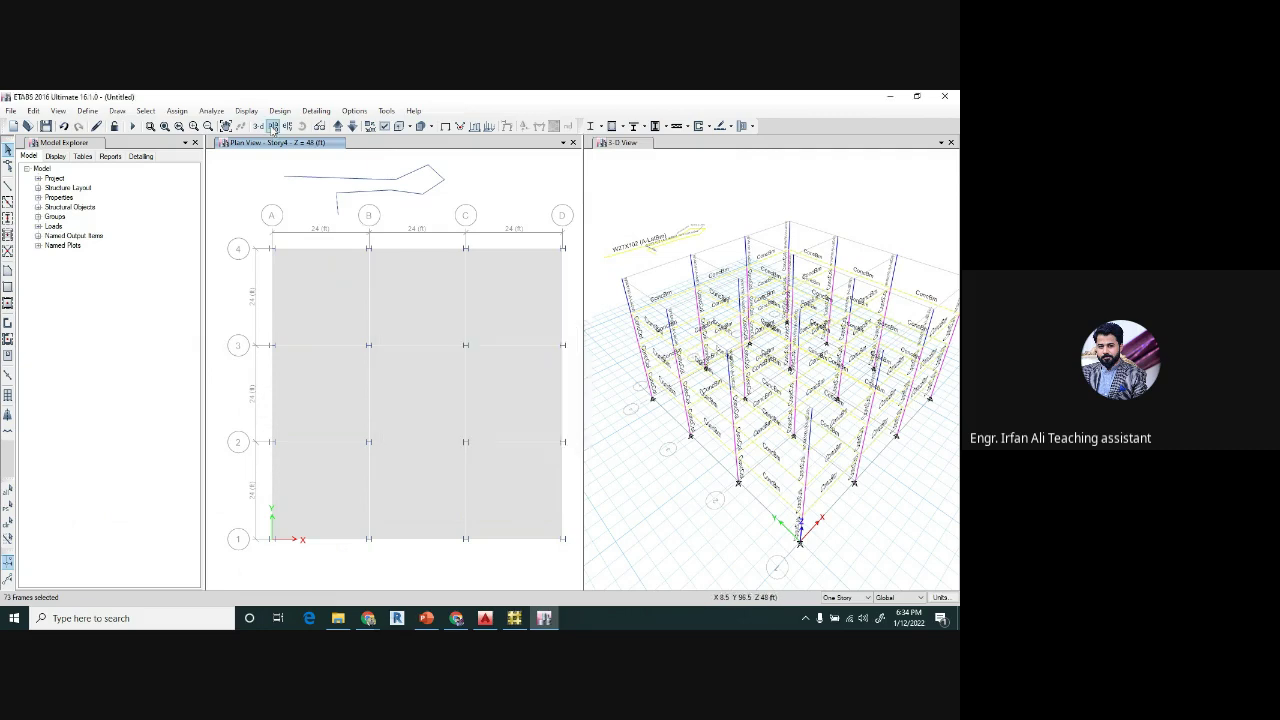
# - Switch the plan view to the Base level
pyautogui.click(272, 126)
pyautogui.click(429, 352)
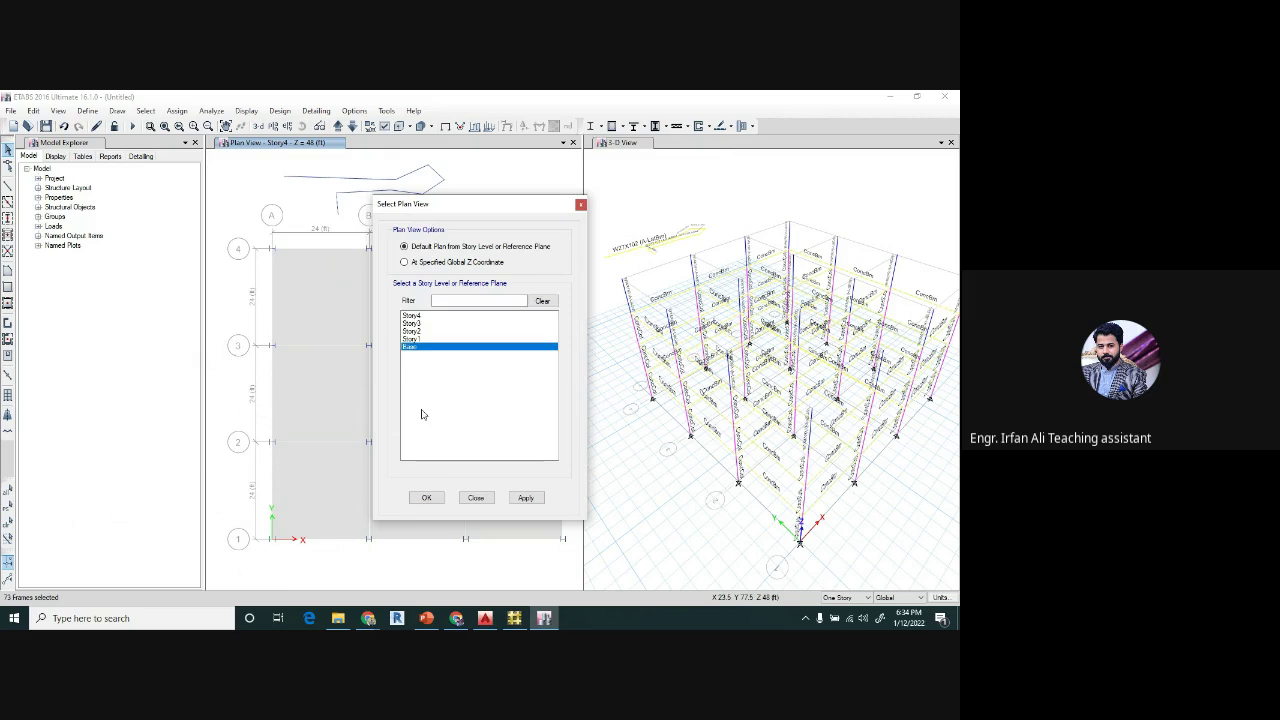
pyautogui.click(427, 498)
# - Assign fixed restraints, with all translations and rotations about X, Y and Z restrained, to all joints on the Base plan
pyautogui.moveTo(269, 272); pyautogui.dragTo(420, 549)
pyautogui.moveTo(570, 600); pyautogui.dragTo(262, 266)
pyautogui.click(177, 111)
pyautogui.moveTo(193, 126)
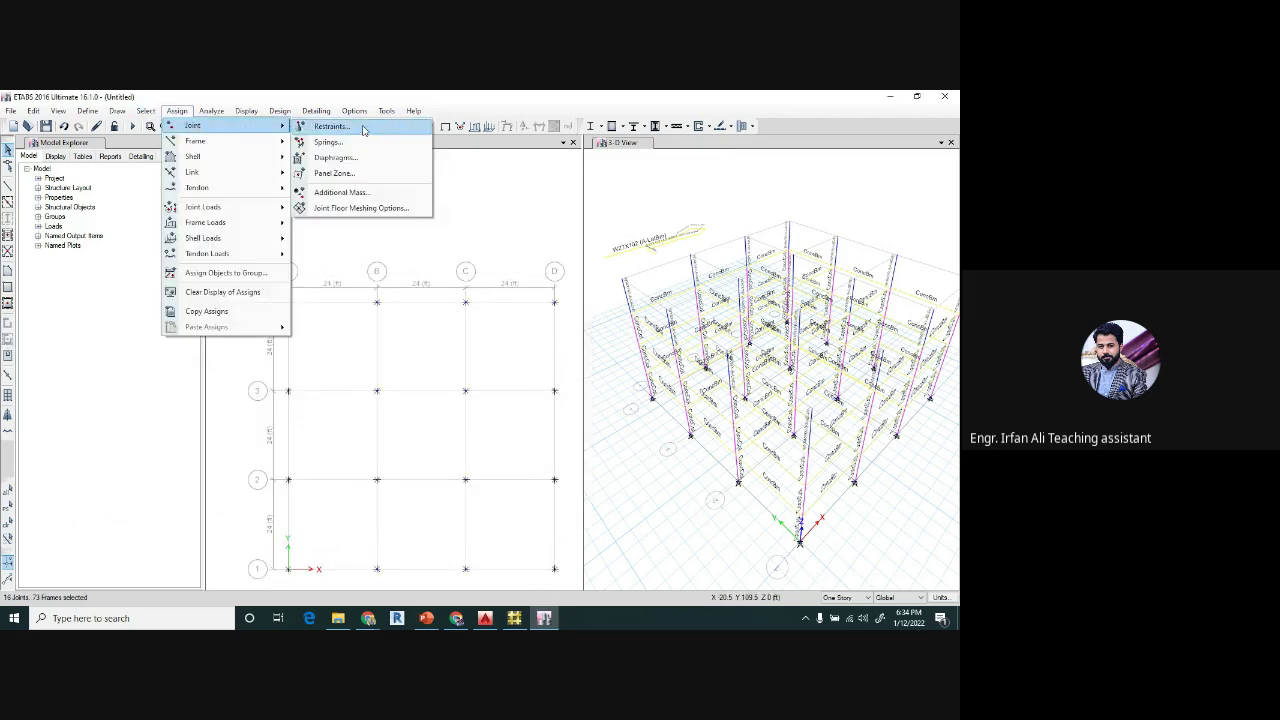
pyautogui.click(358, 128)
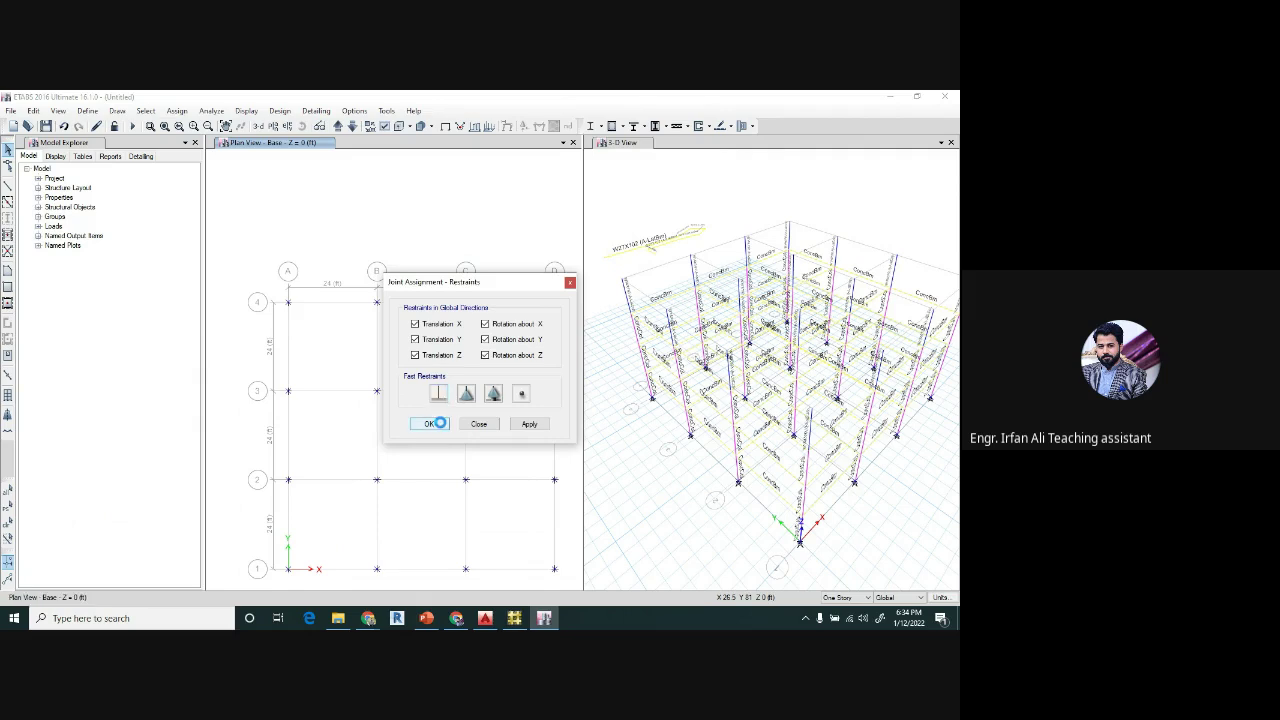
pyautogui.click(429, 424)
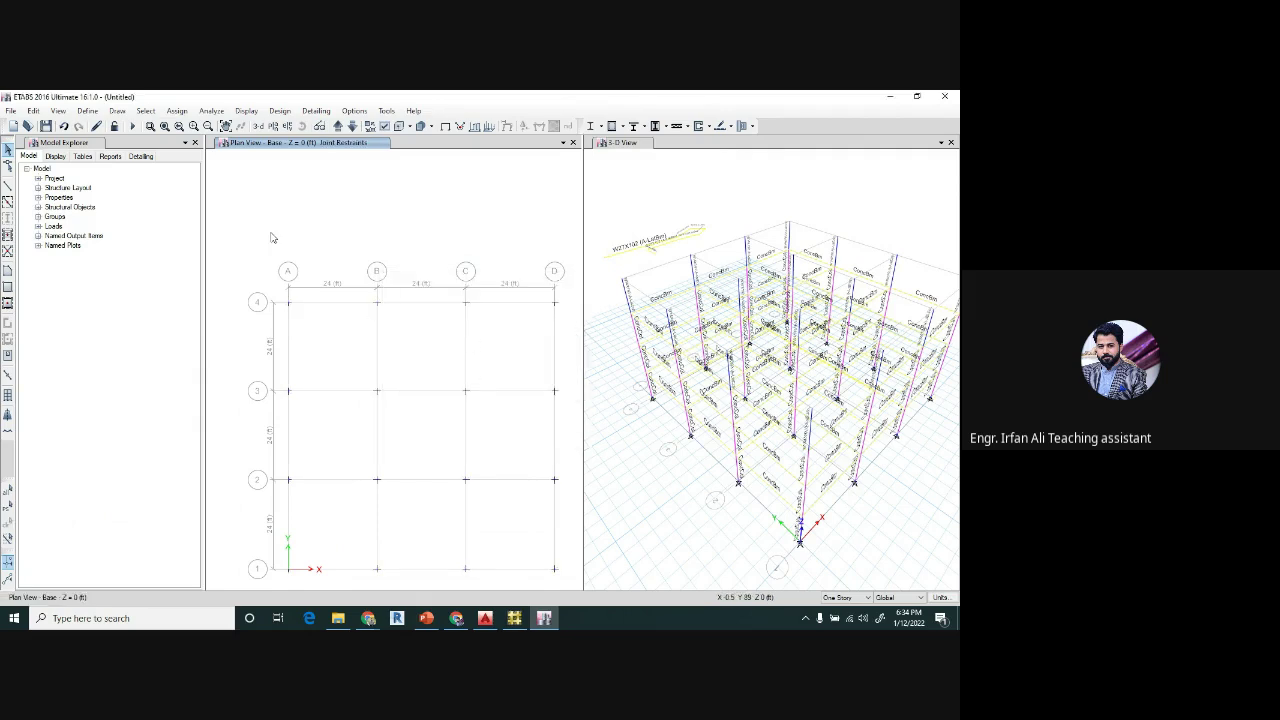
# - Examine the assignment commands for frames, links, joint loads, frame loads and shell loads without applying any
pyautogui.click(176, 111)
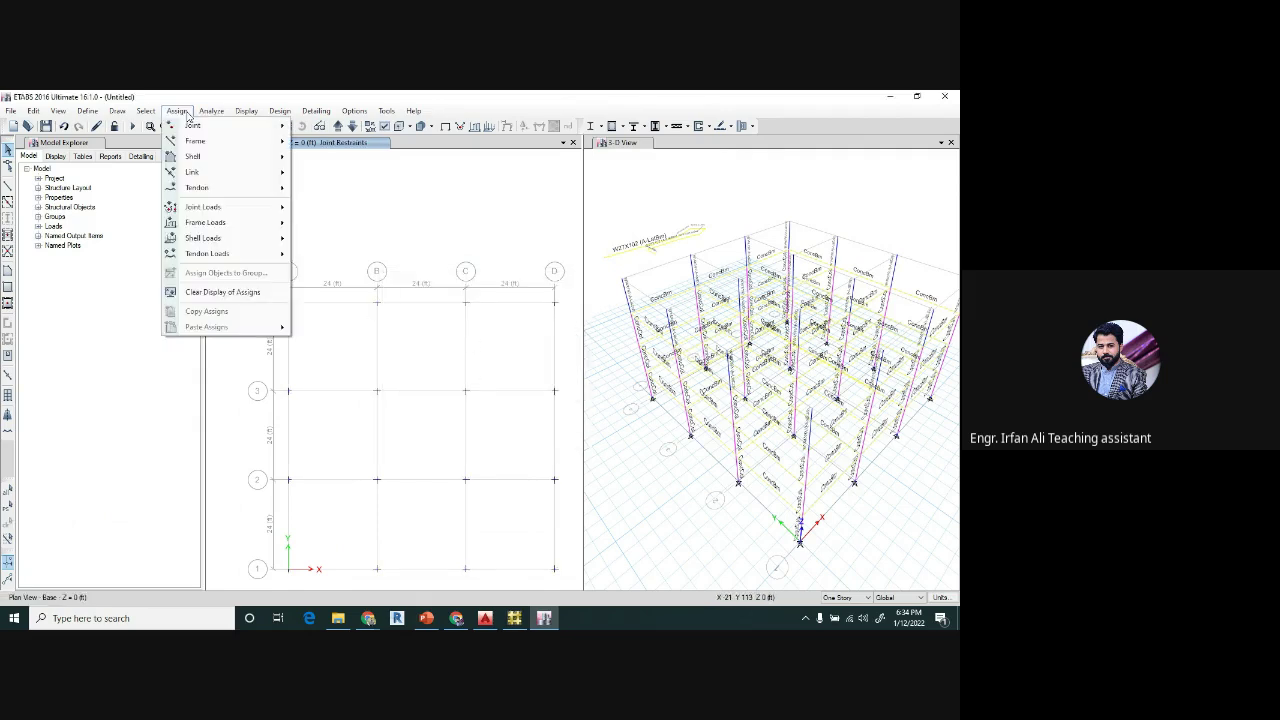
pyautogui.click(175, 111)
pyautogui.click(173, 111)
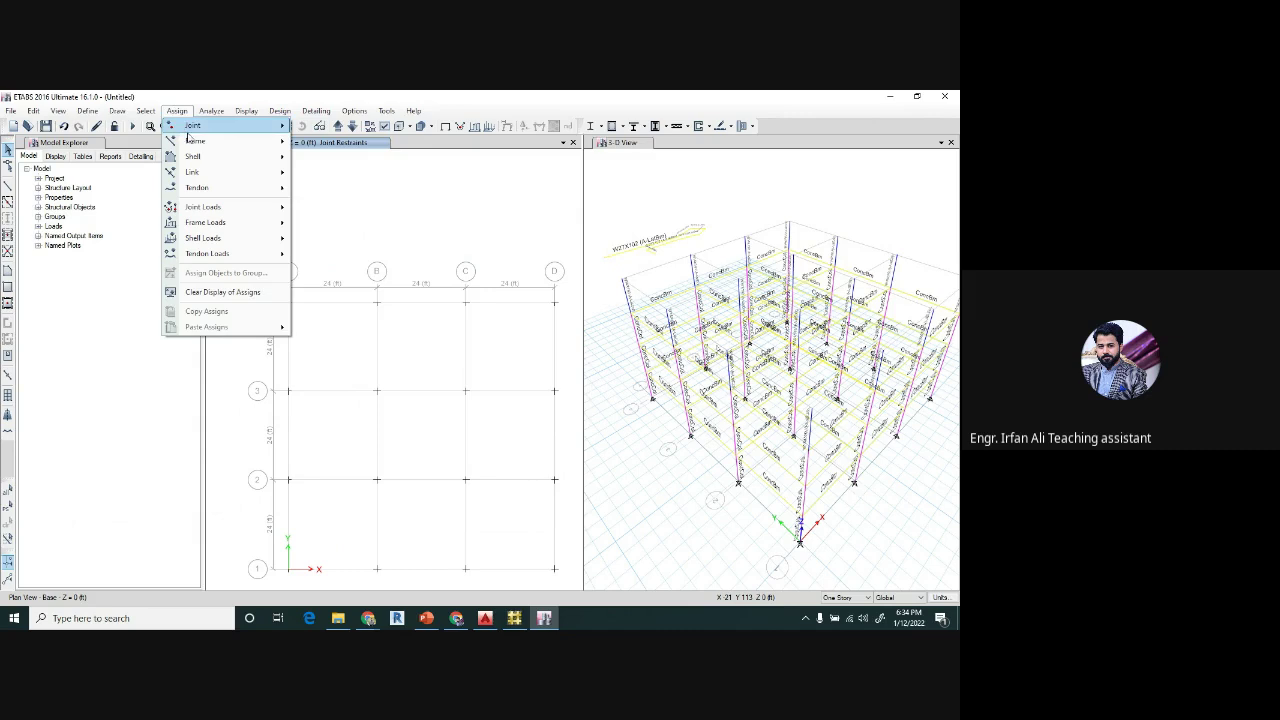
pyautogui.moveTo(193, 141)
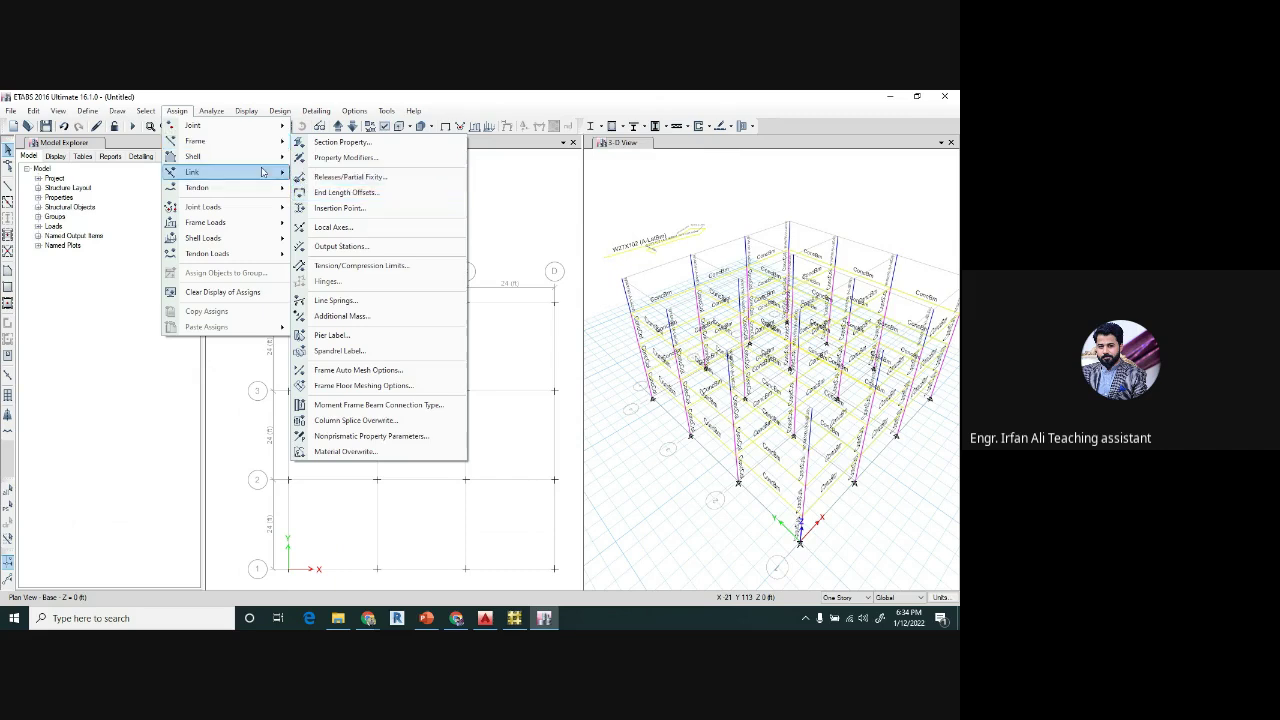
pyautogui.moveTo(237, 163)
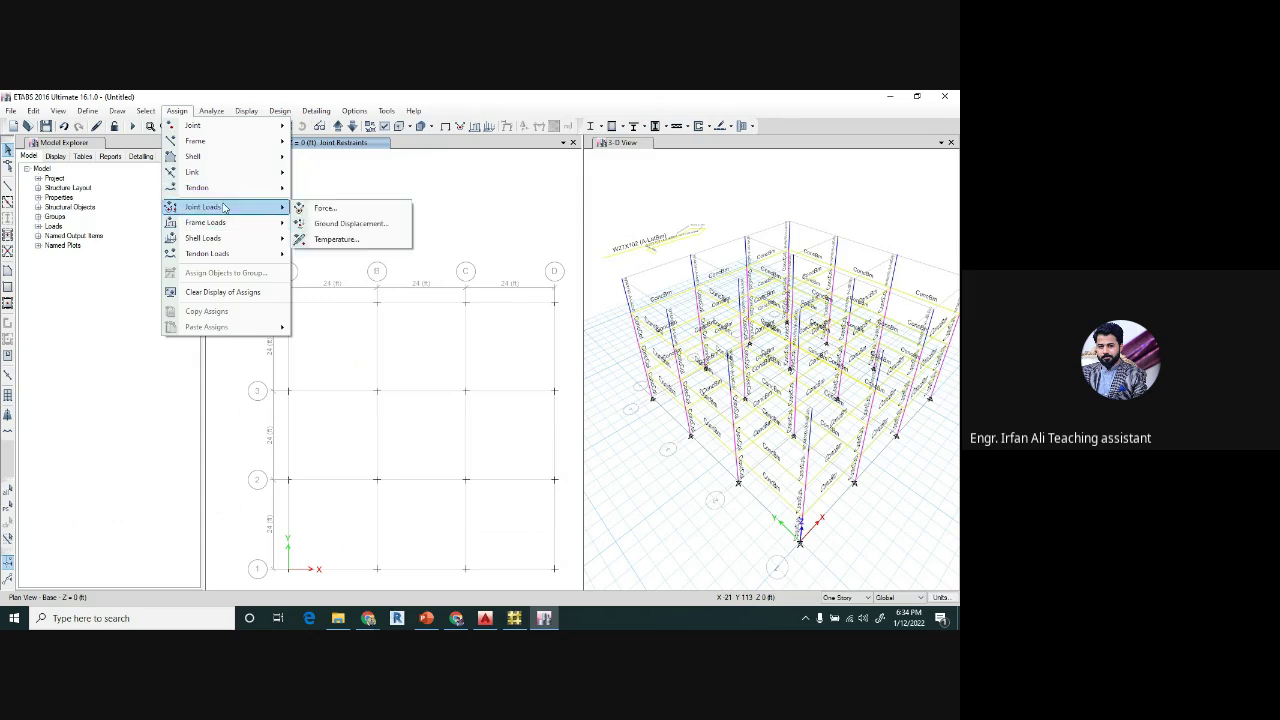
pyautogui.moveTo(223, 214)
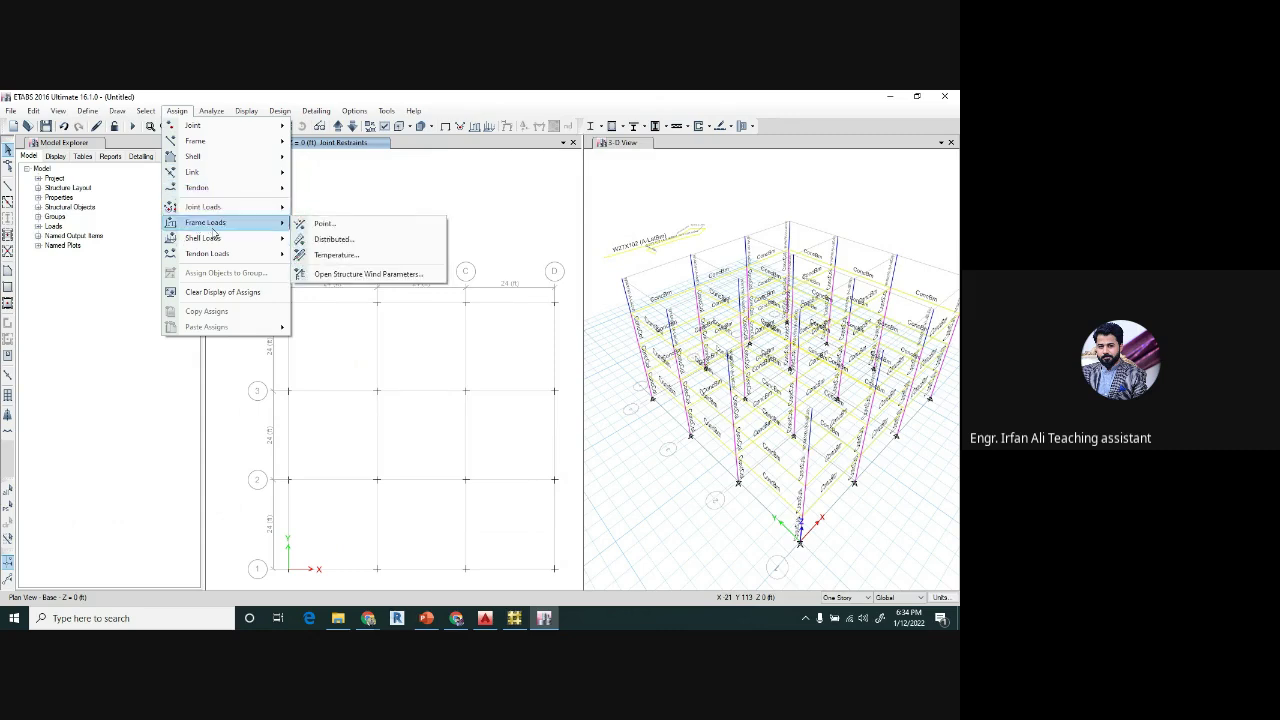
pyautogui.moveTo(214, 243)
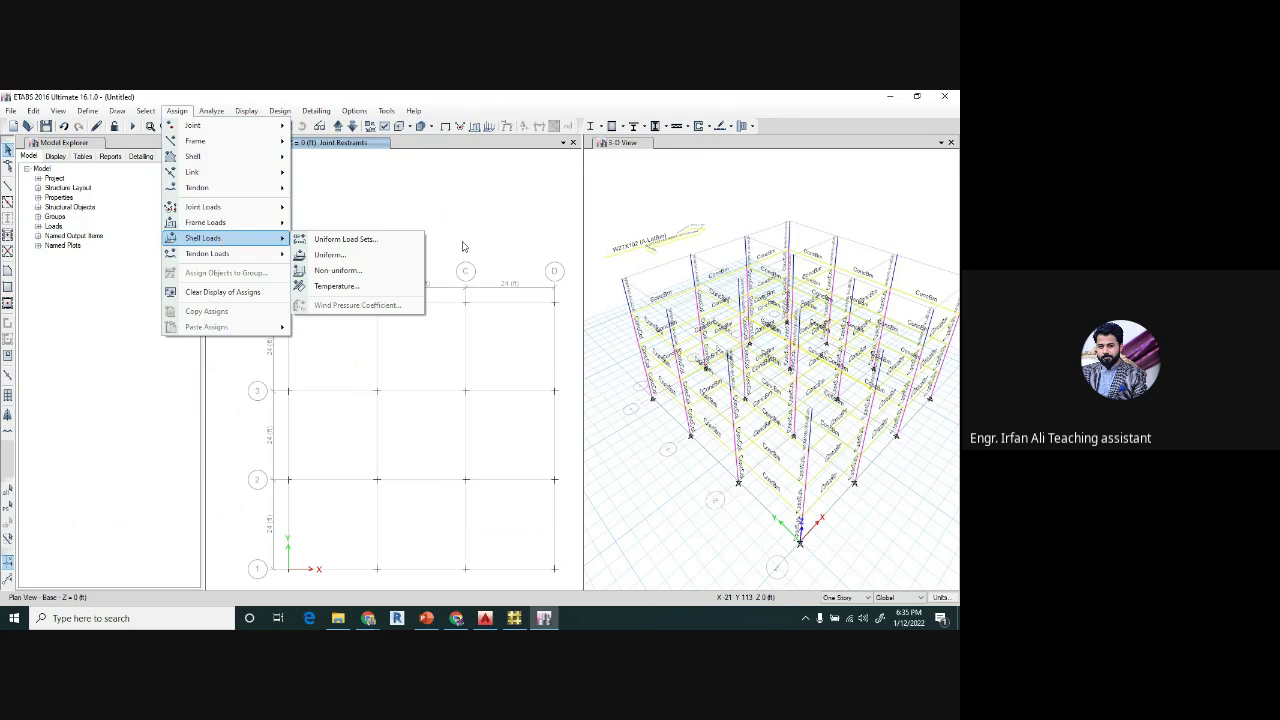
pyautogui.click(506, 205)
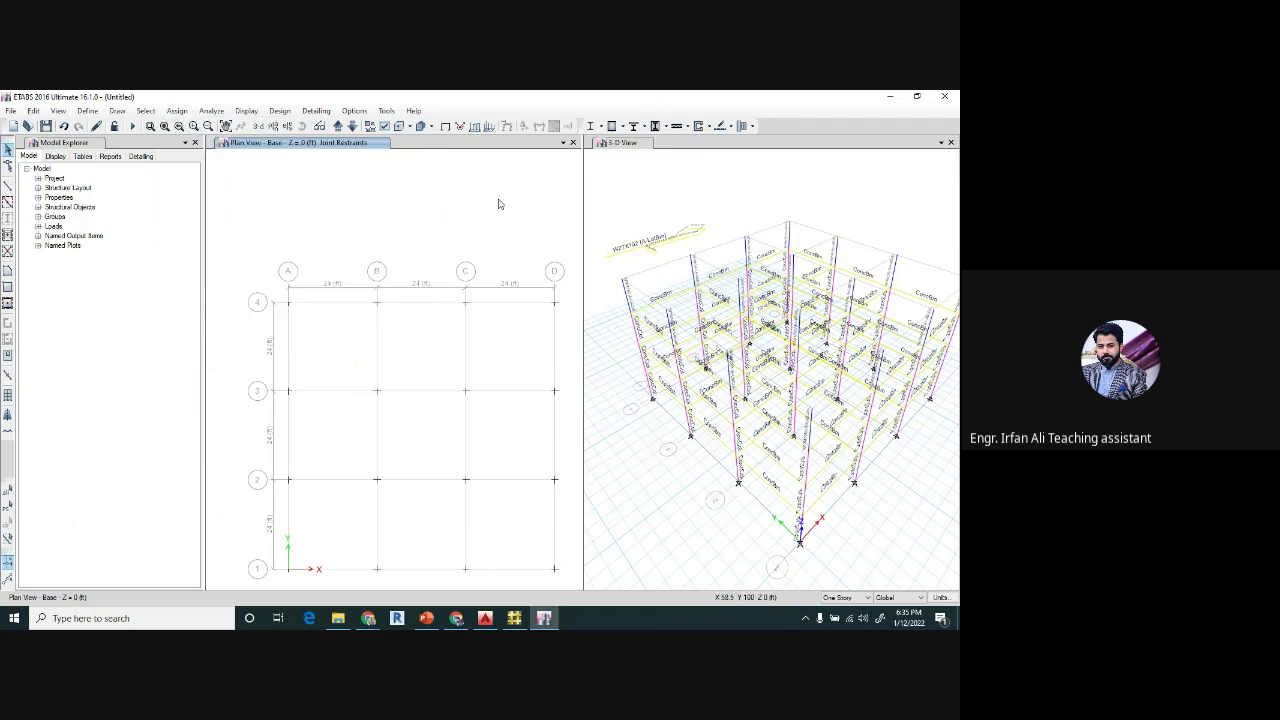
# - Select all objects on the Story1 plan and assign a 120 lb/ft² uniform Live load in the Gravity direction, replacing existing loads
pyautogui.click(338, 126)
pyautogui.moveTo(251, 286); pyautogui.dragTo(577, 585)
pyautogui.click(176, 110)
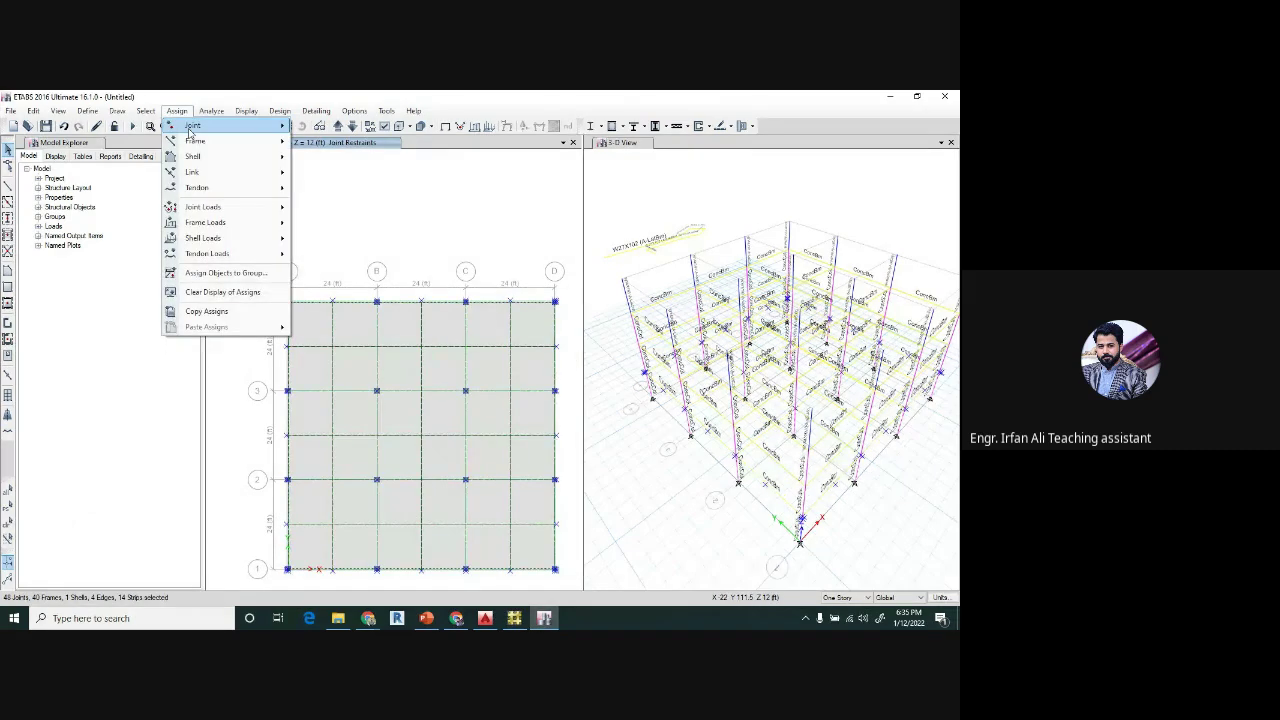
pyautogui.moveTo(205, 238)
pyautogui.click(330, 243)
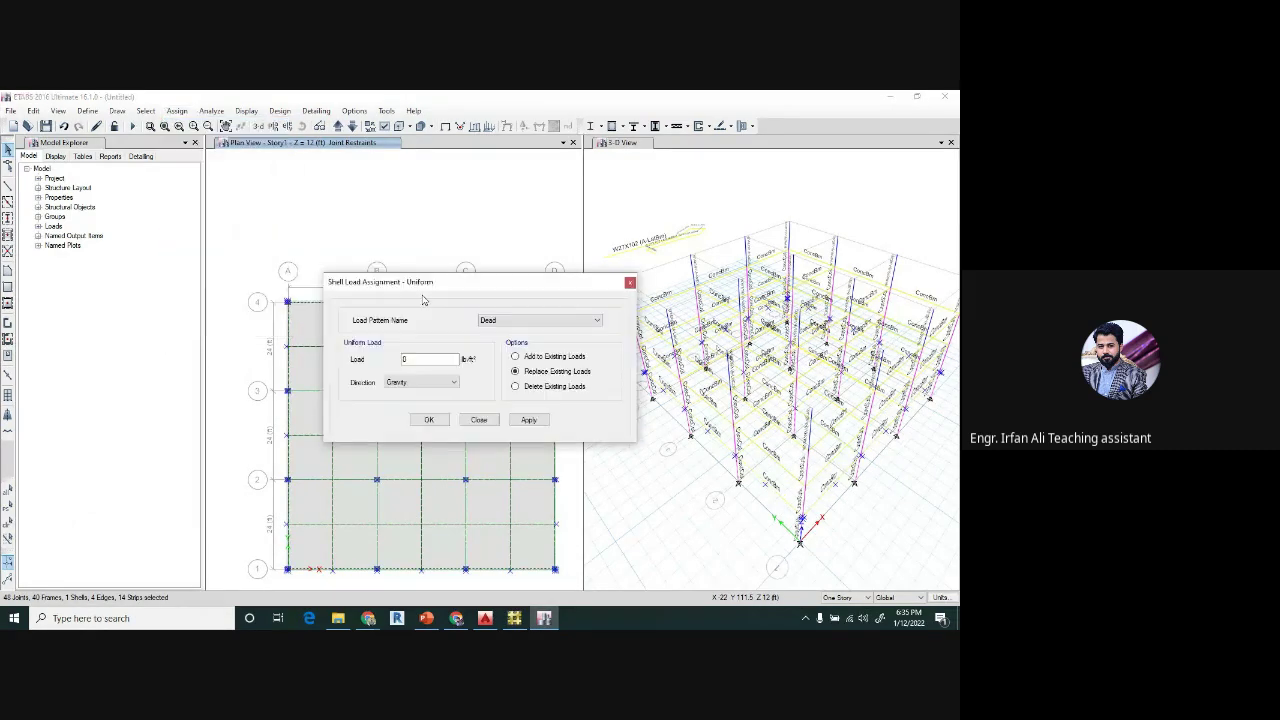
pyautogui.click(500, 320)
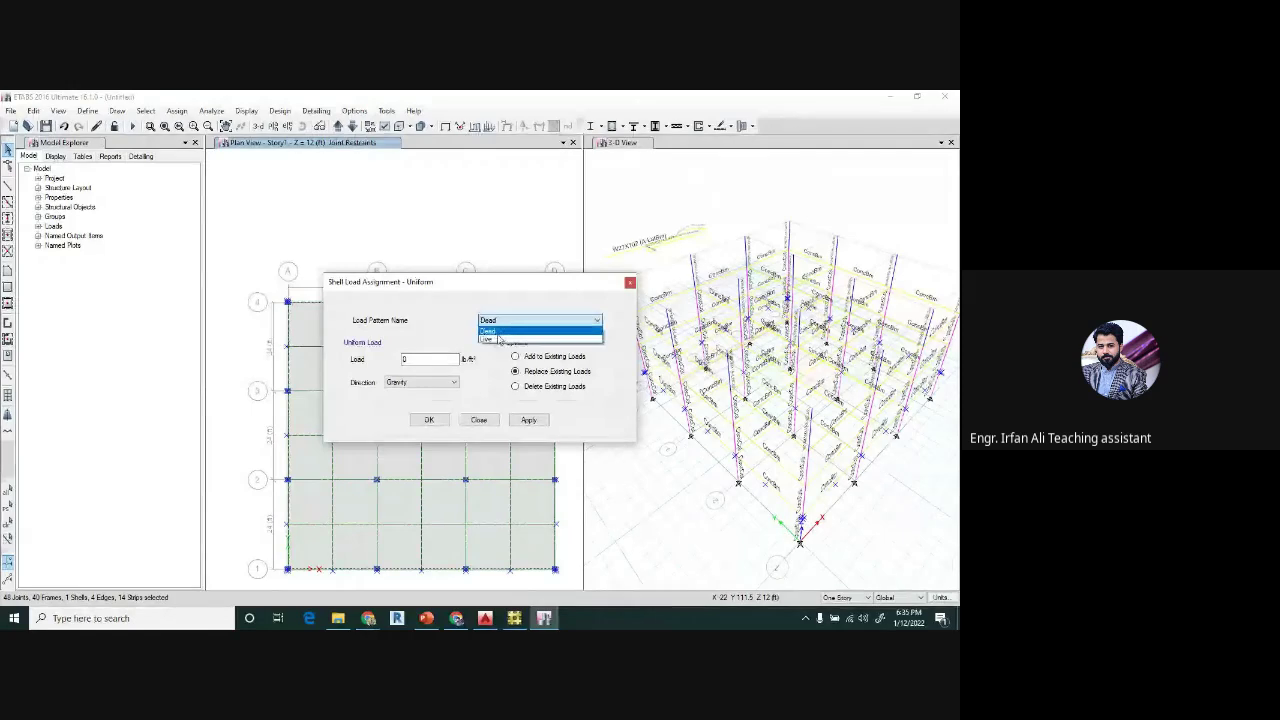
pyautogui.click(499, 339)
pyautogui.doubleClick(435, 358)
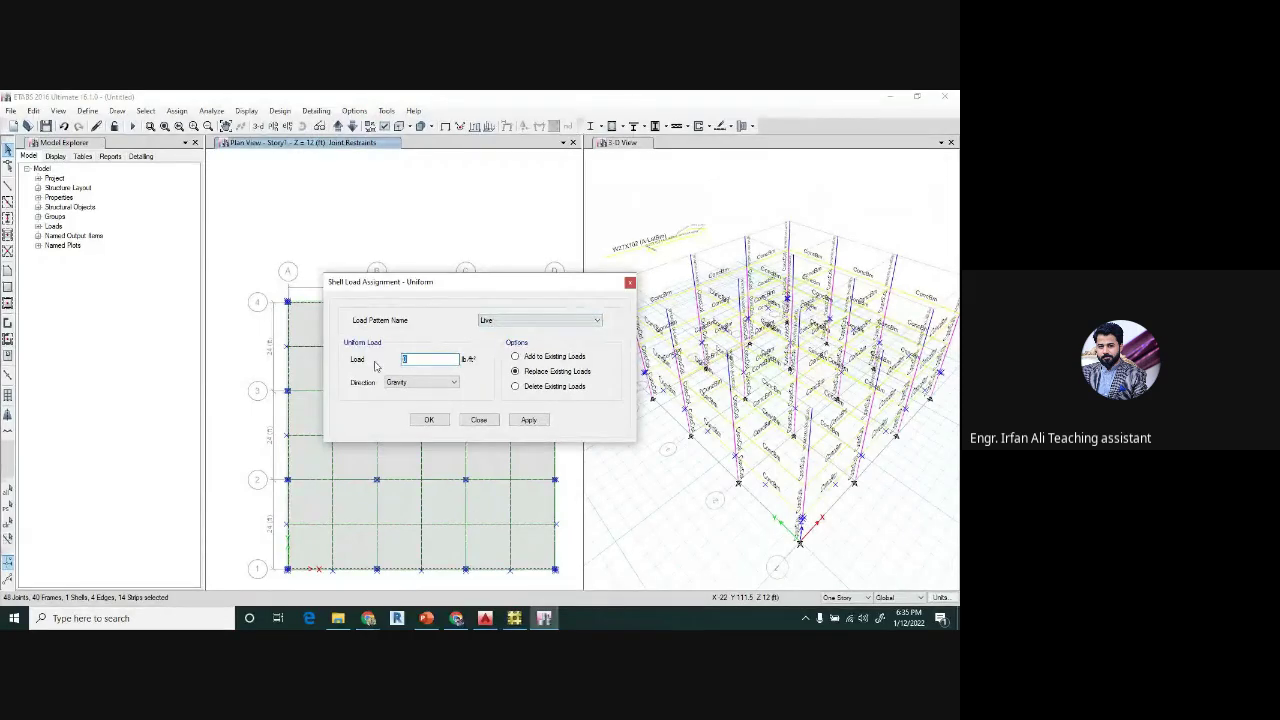
pyautogui.write('12')
pyautogui.click(428, 419)
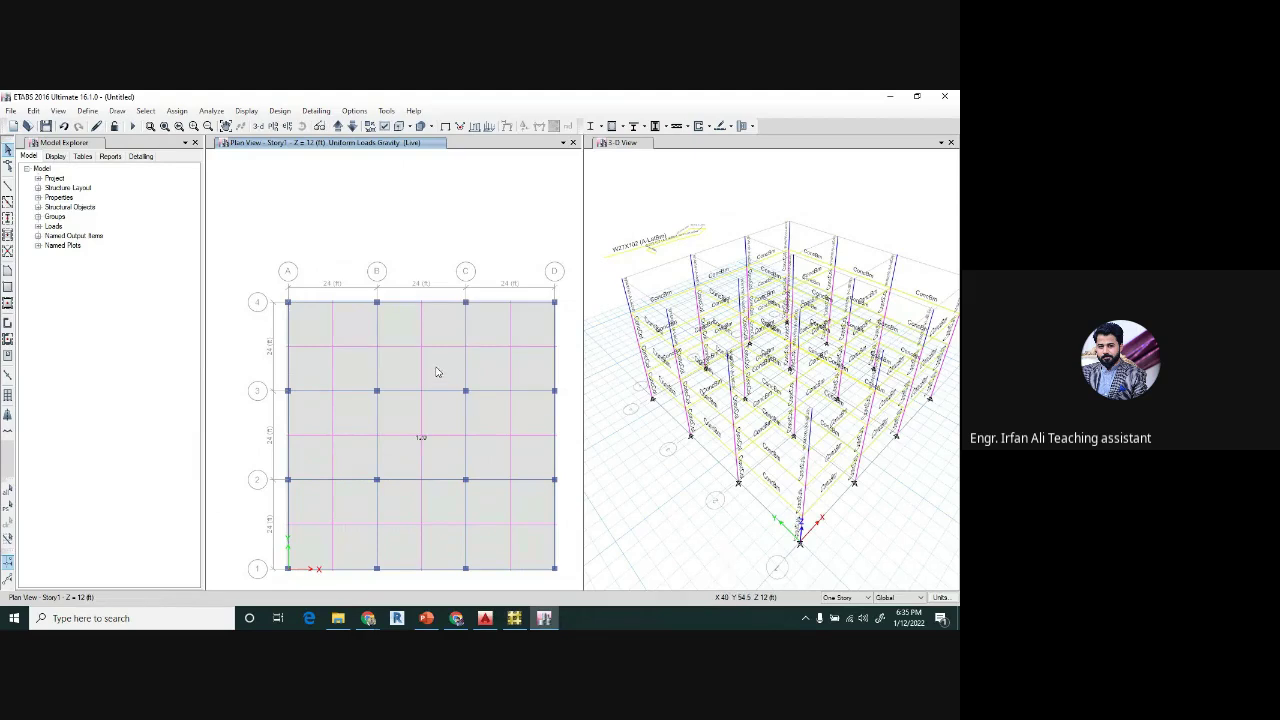
# - Inspect the geometry, assignments and loads in the Story1 slab's object information
pyautogui.rightClick(357, 326)
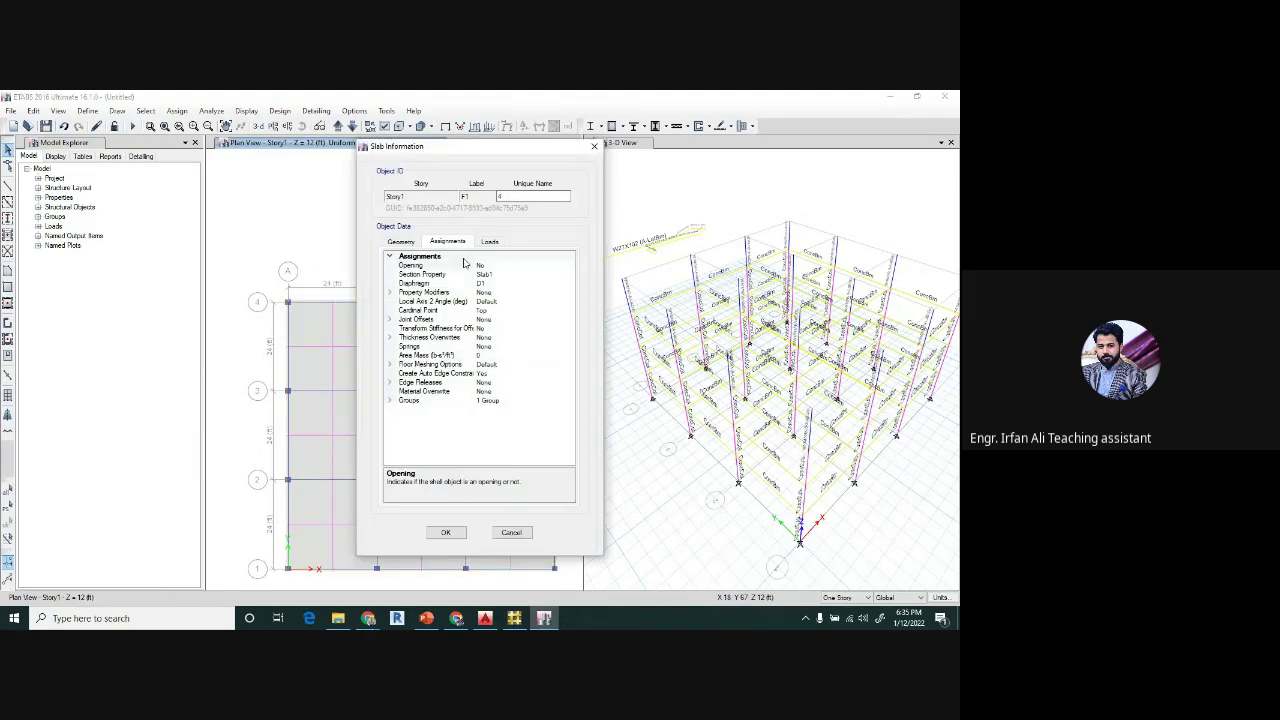
pyautogui.moveTo(482, 154); pyautogui.dragTo(399, 130)
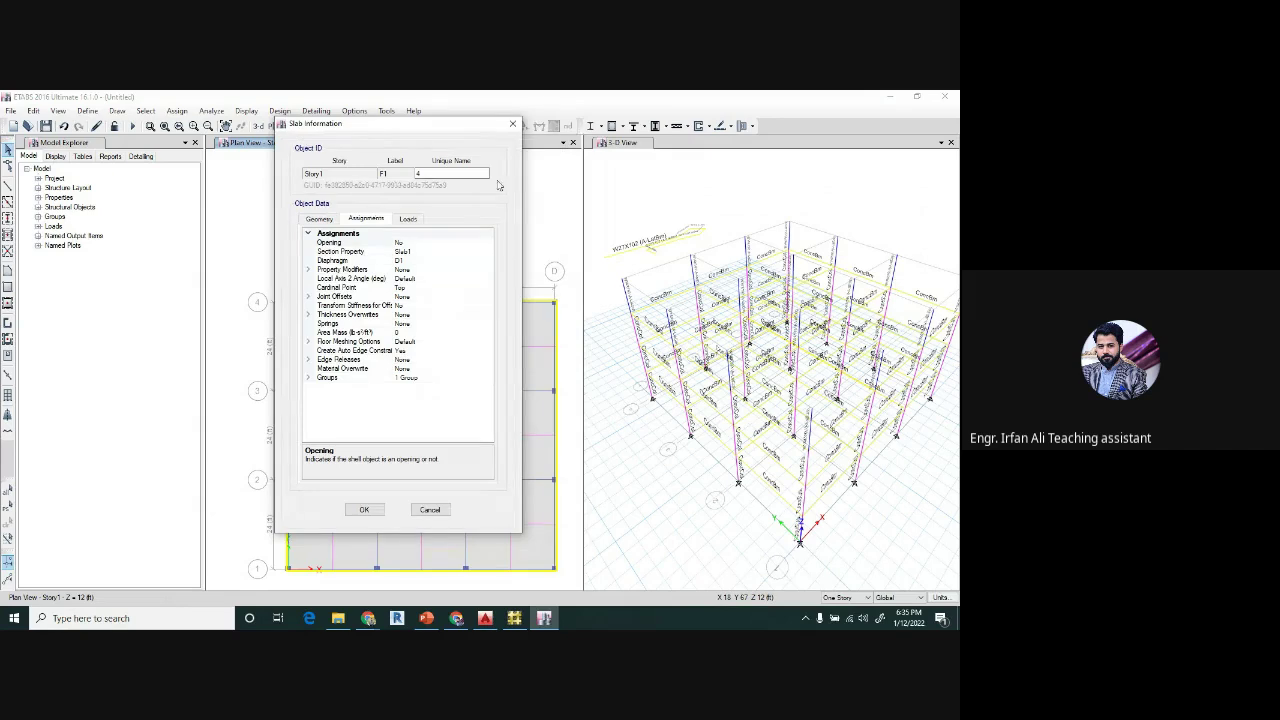
pyautogui.click(320, 220)
pyautogui.click(355, 221)
pyautogui.click(400, 220)
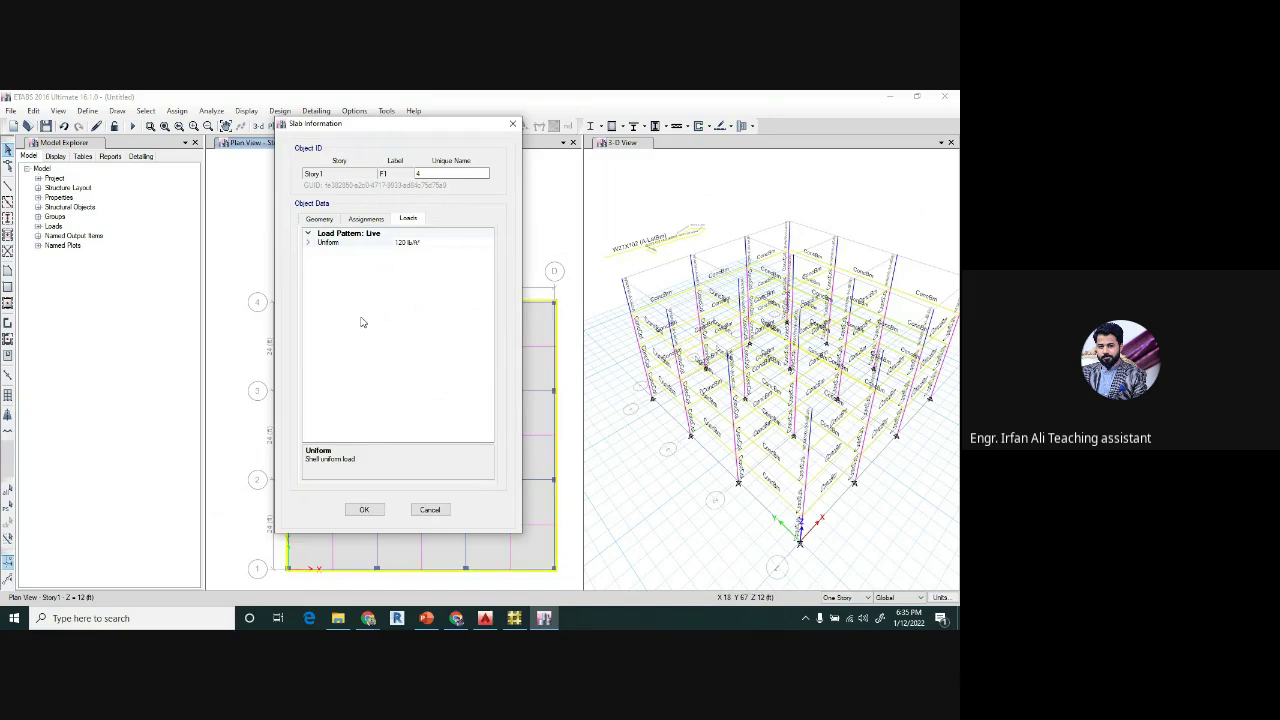
pyautogui.click(512, 125)
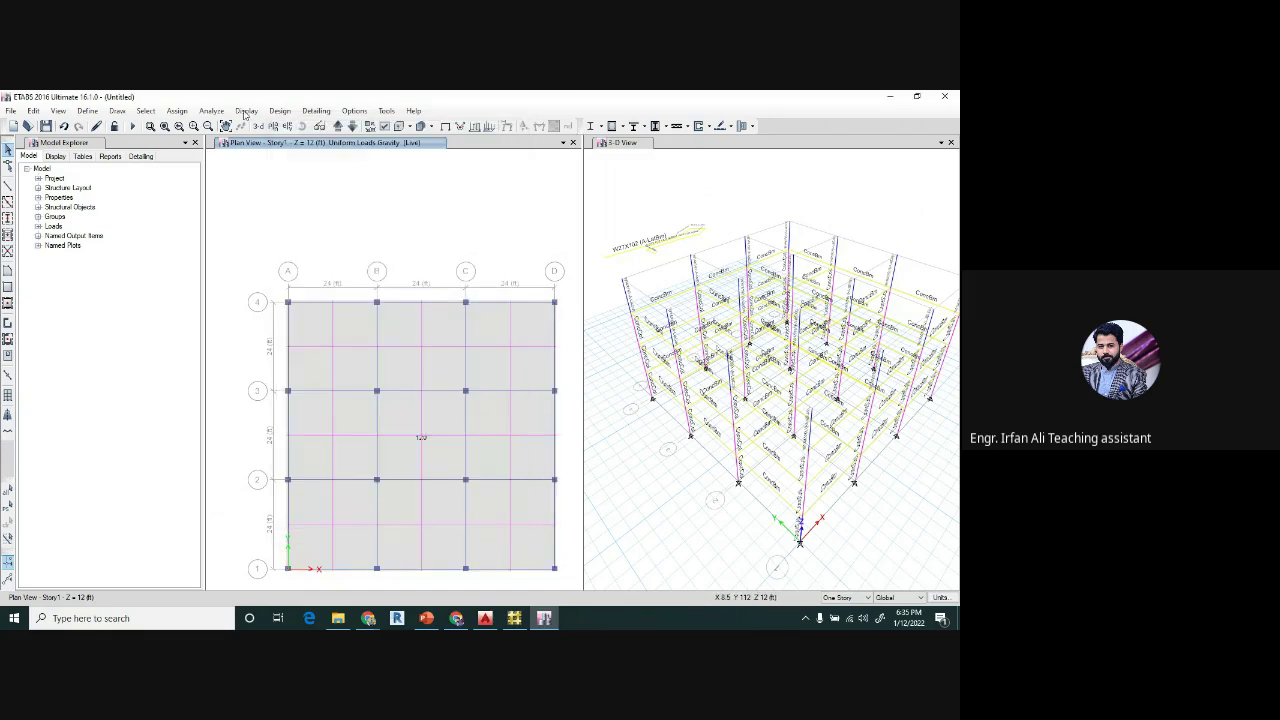
# - Try the XZ Plane and No Z Rotation presets, and set the building's active degrees of freedom to Full 3D
pyautogui.click(186, 112)
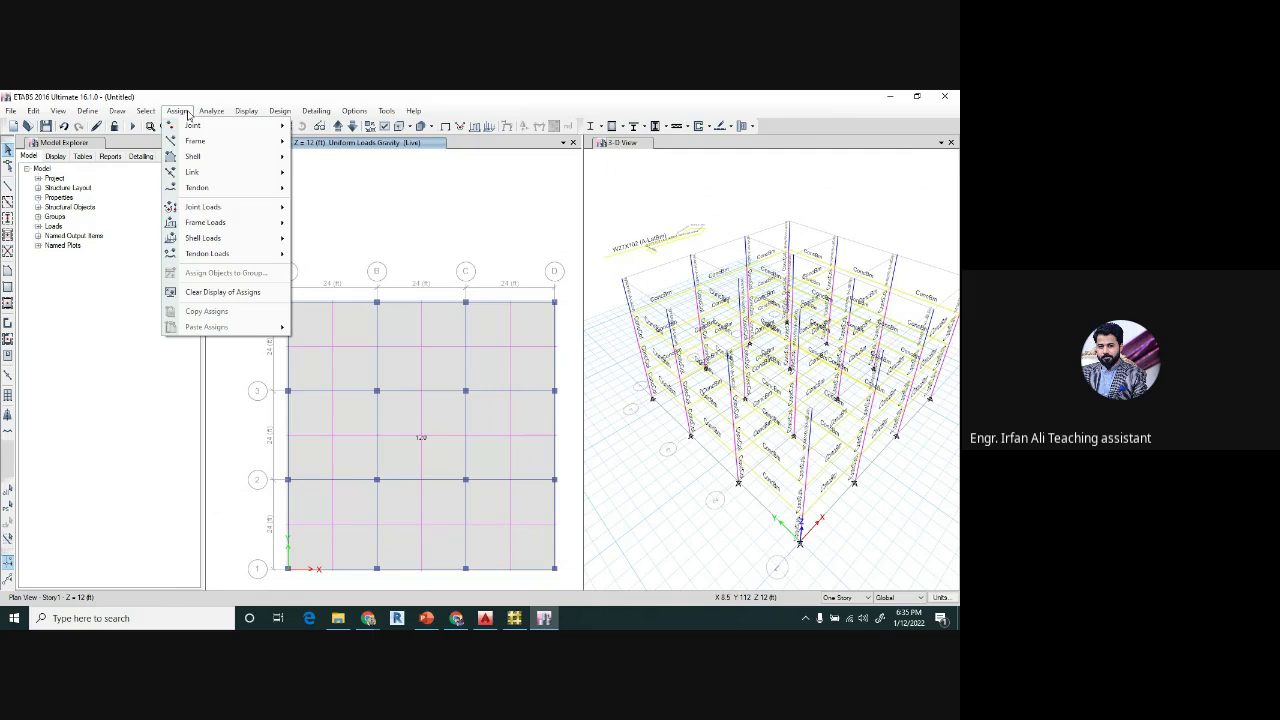
pyautogui.moveTo(210, 113)
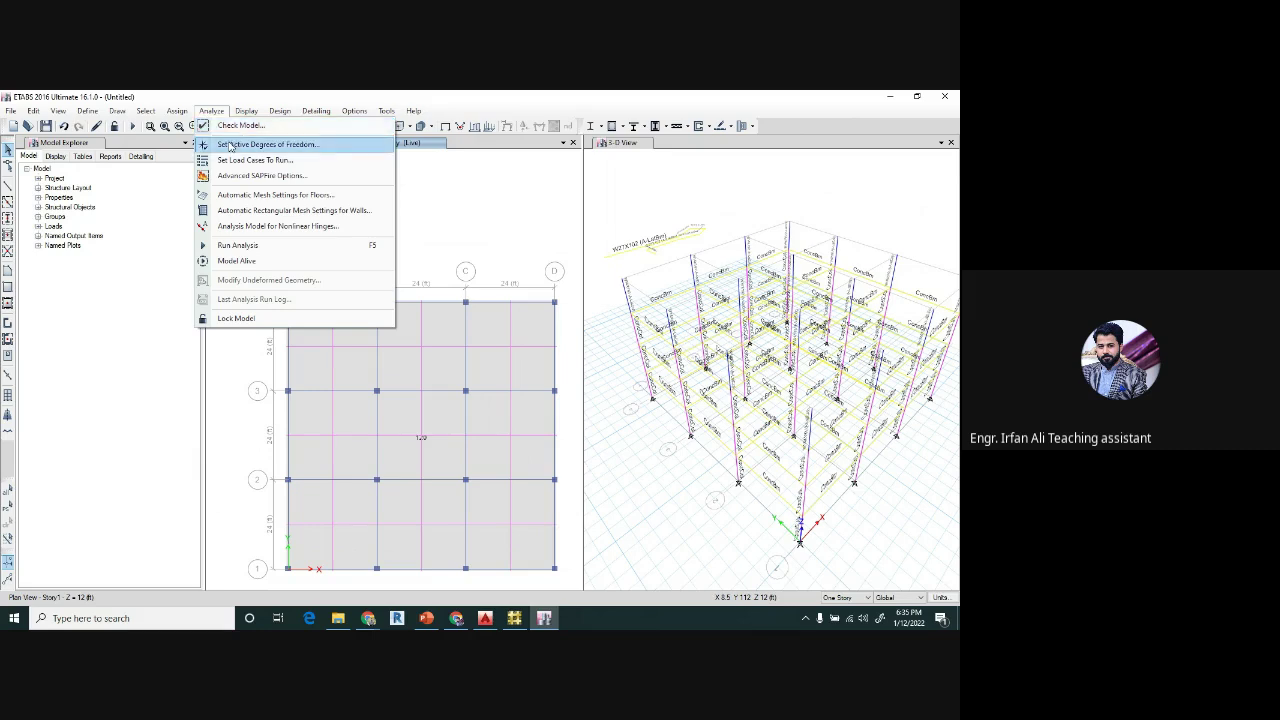
pyautogui.click(230, 145)
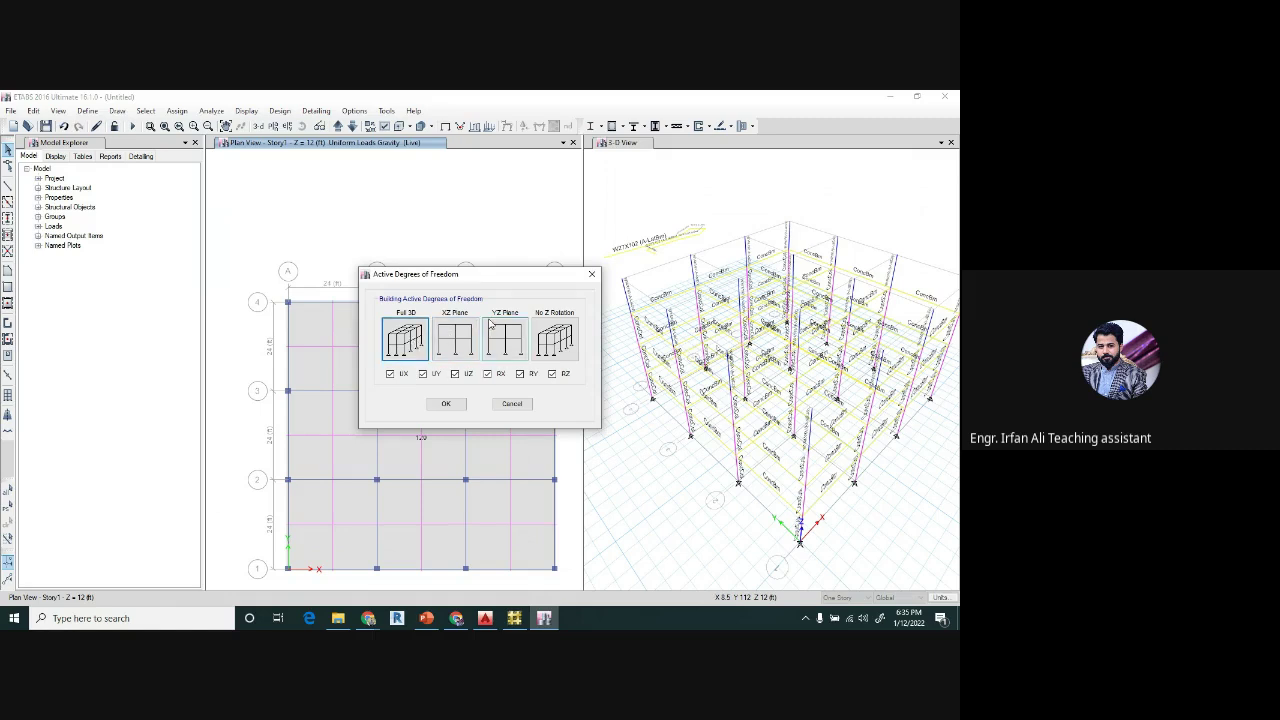
pyautogui.click(455, 340)
pyautogui.click(553, 340)
pyautogui.click(399, 345)
pyautogui.click(446, 403)
# - Try setting the Modal load case to Do Not Run in the load cases to run, and leave without applying it
pyautogui.click(178, 112)
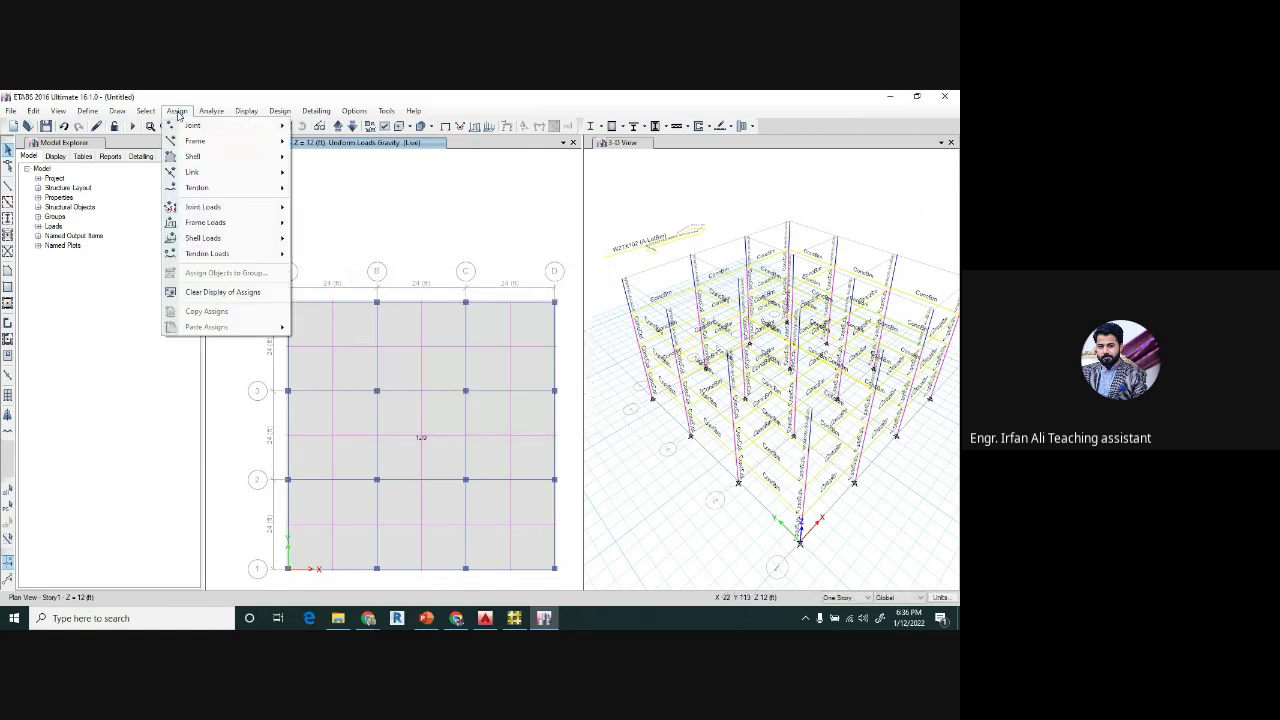
pyautogui.moveTo(201, 115)
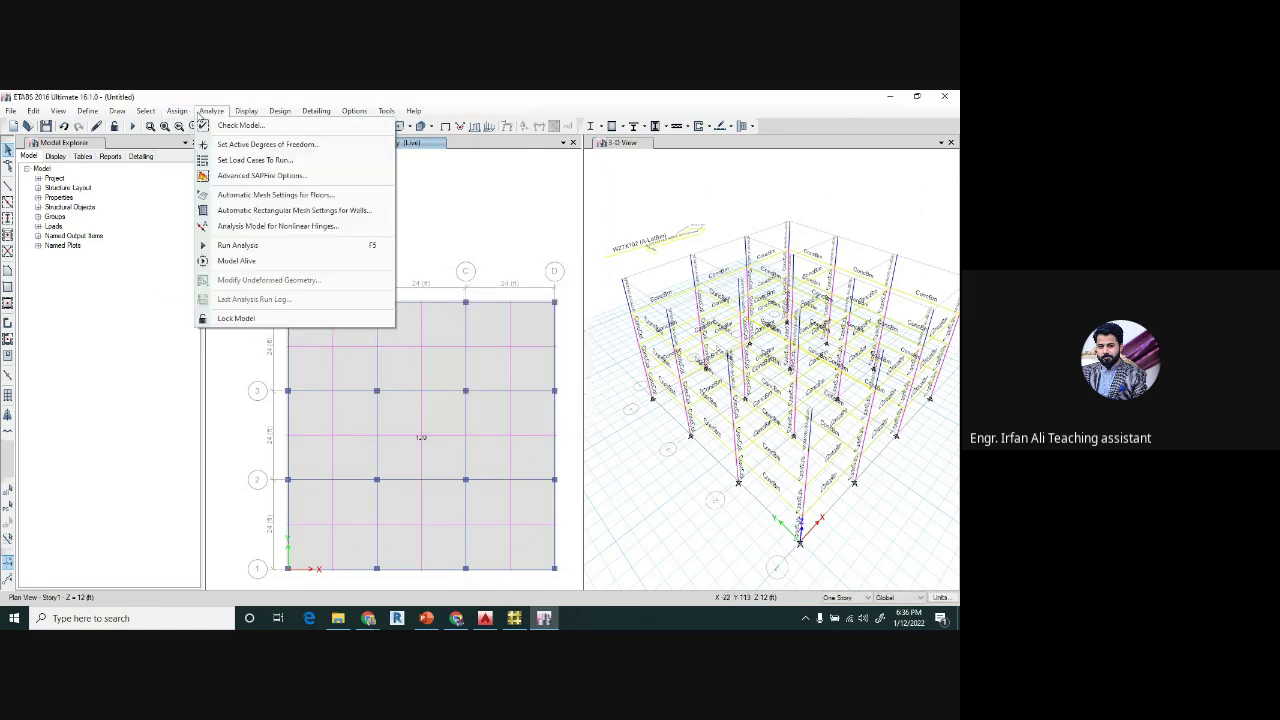
pyautogui.click(252, 162)
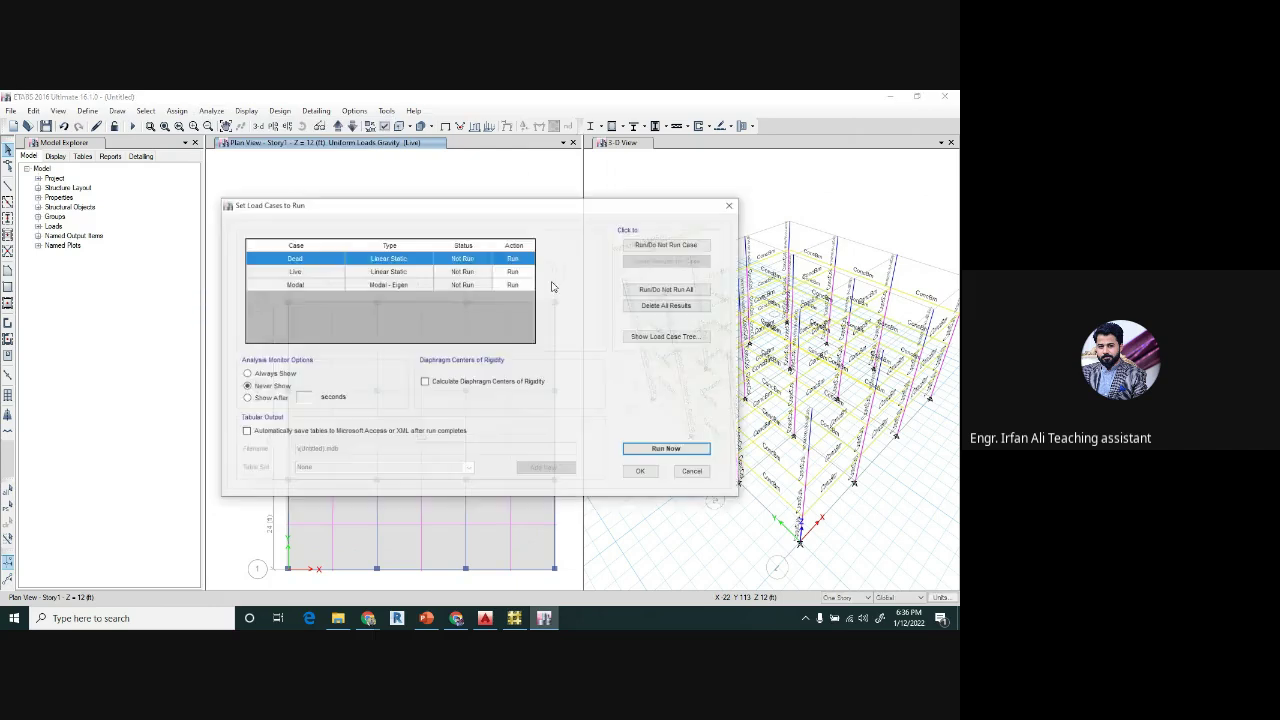
pyautogui.click(513, 286)
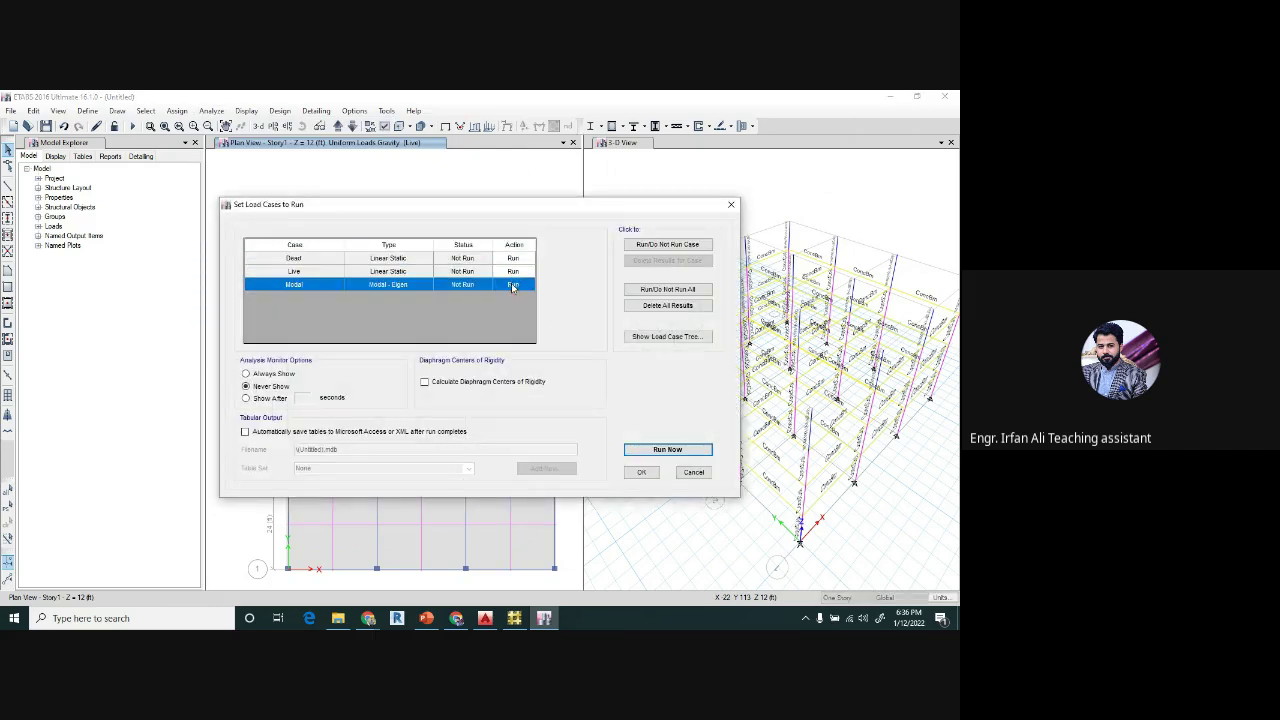
pyautogui.click(513, 273)
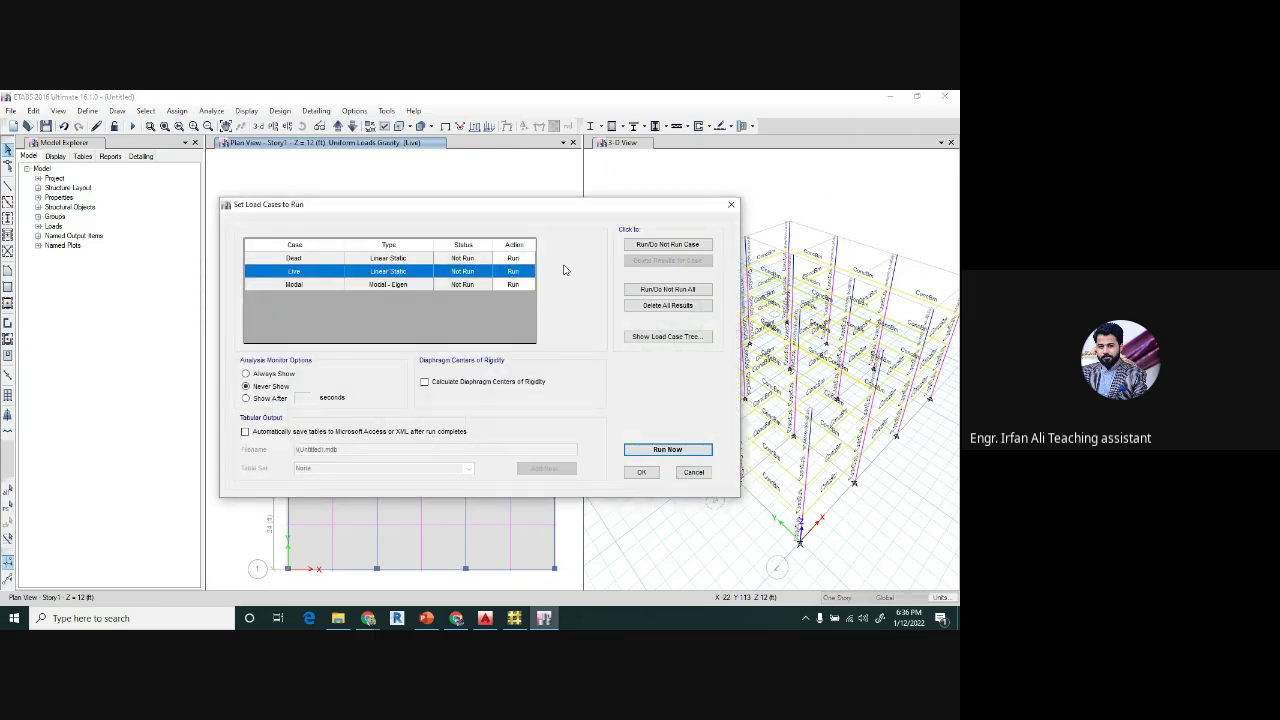
pyautogui.click(310, 285)
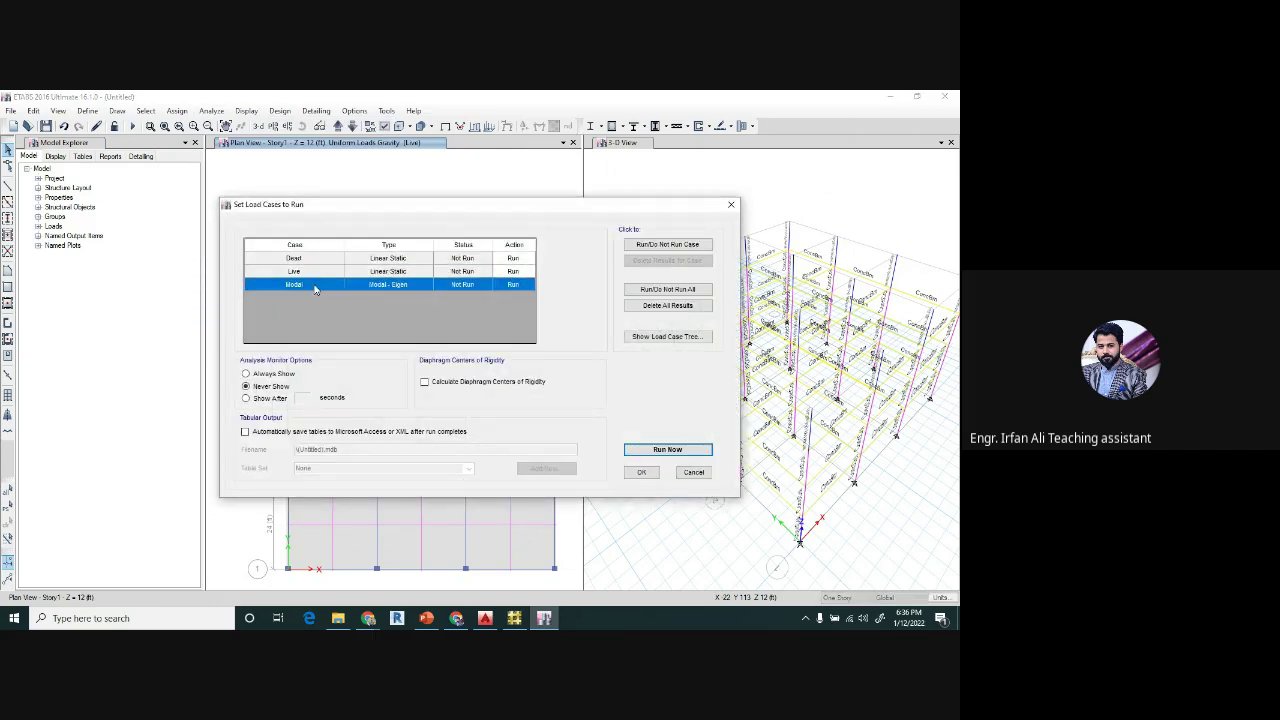
pyautogui.click(640, 245)
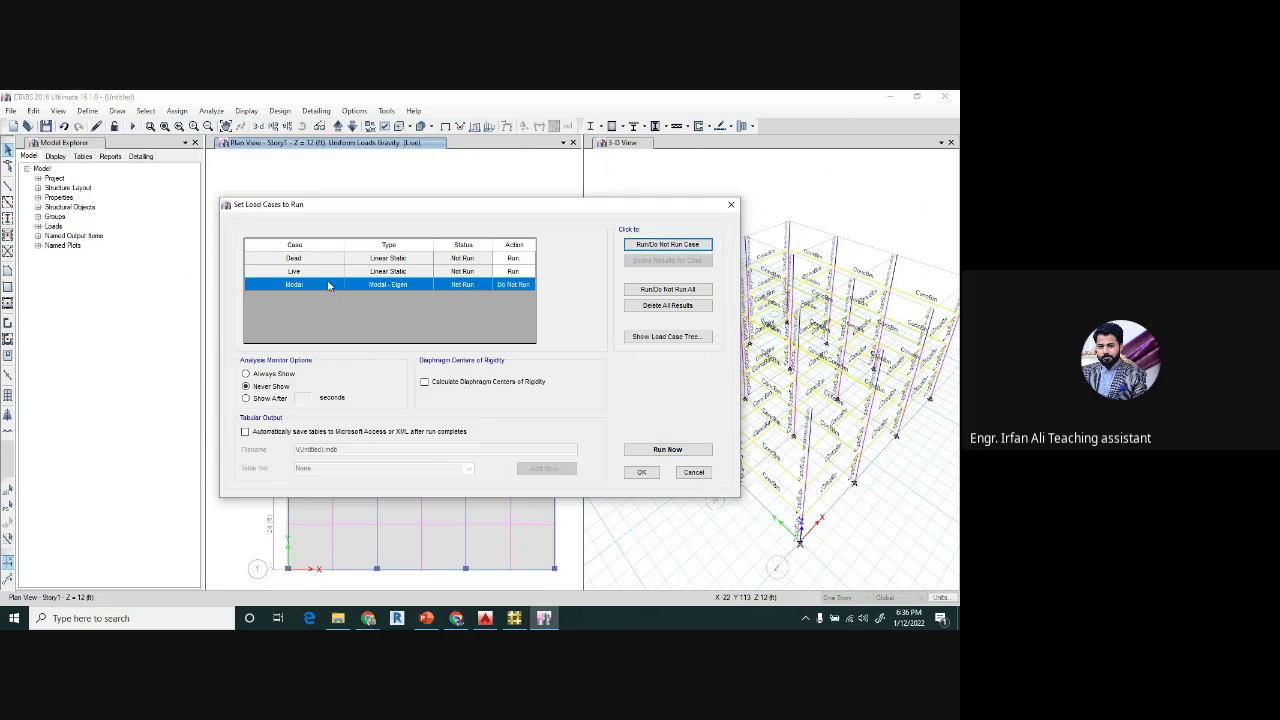
pyautogui.click(297, 274)
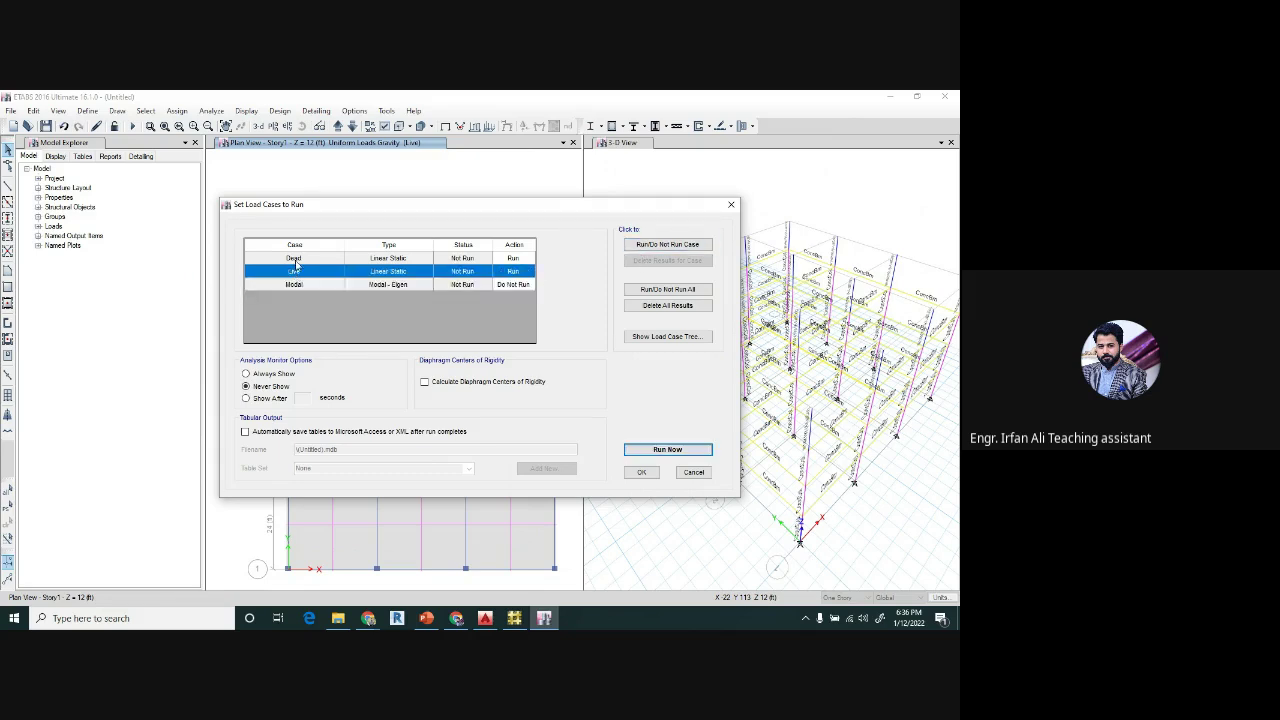
pyautogui.click(298, 261)
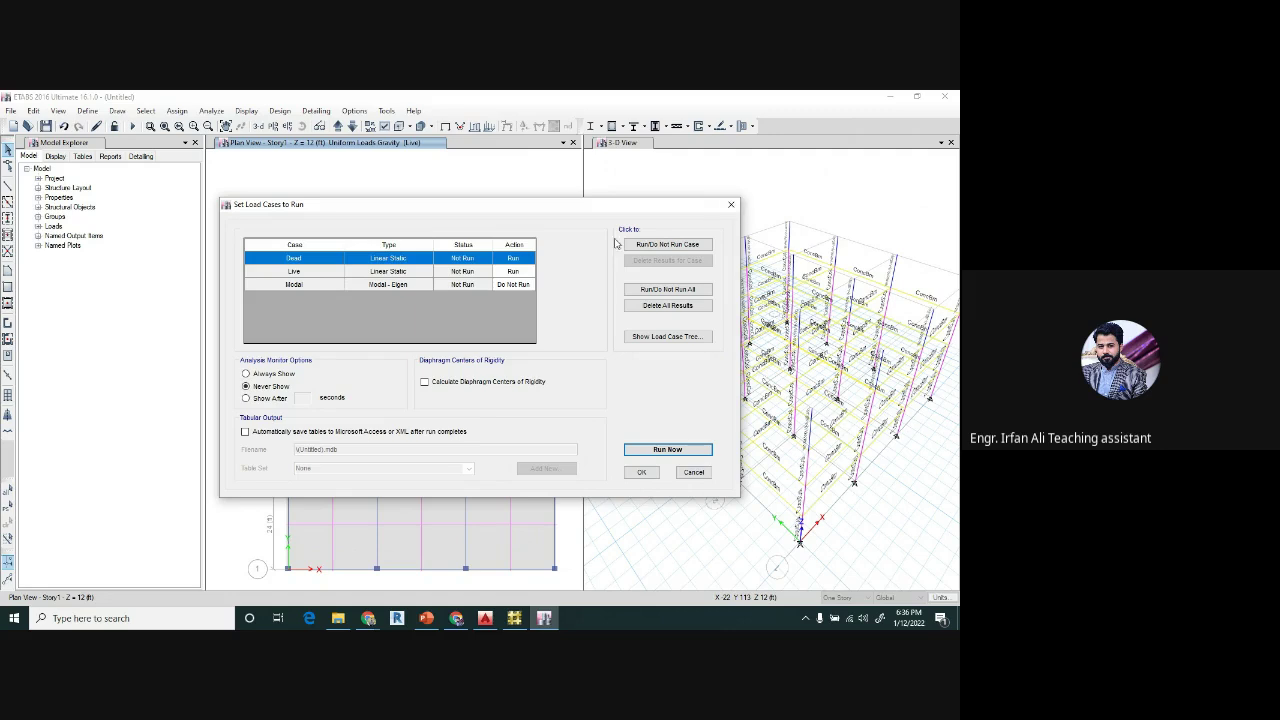
pyautogui.click(731, 205)
# - Activate Model Alive for the building model
pyautogui.click(211, 110)
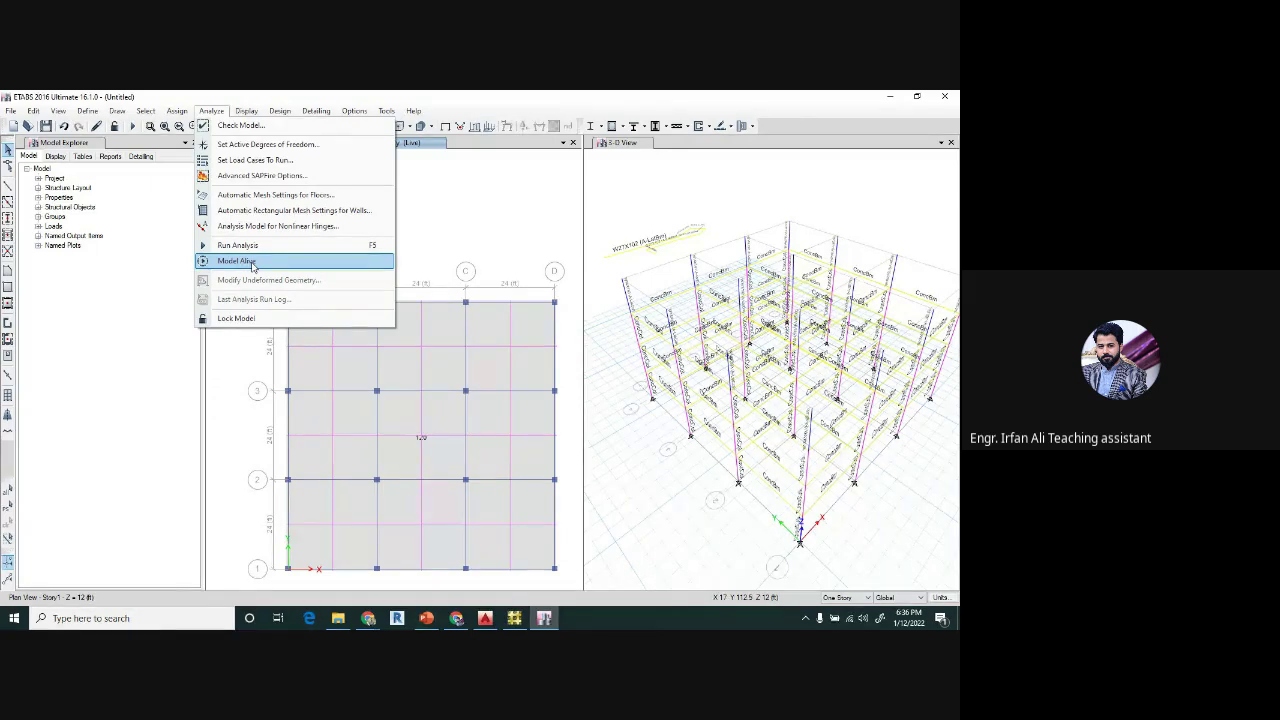
pyautogui.click(252, 263)
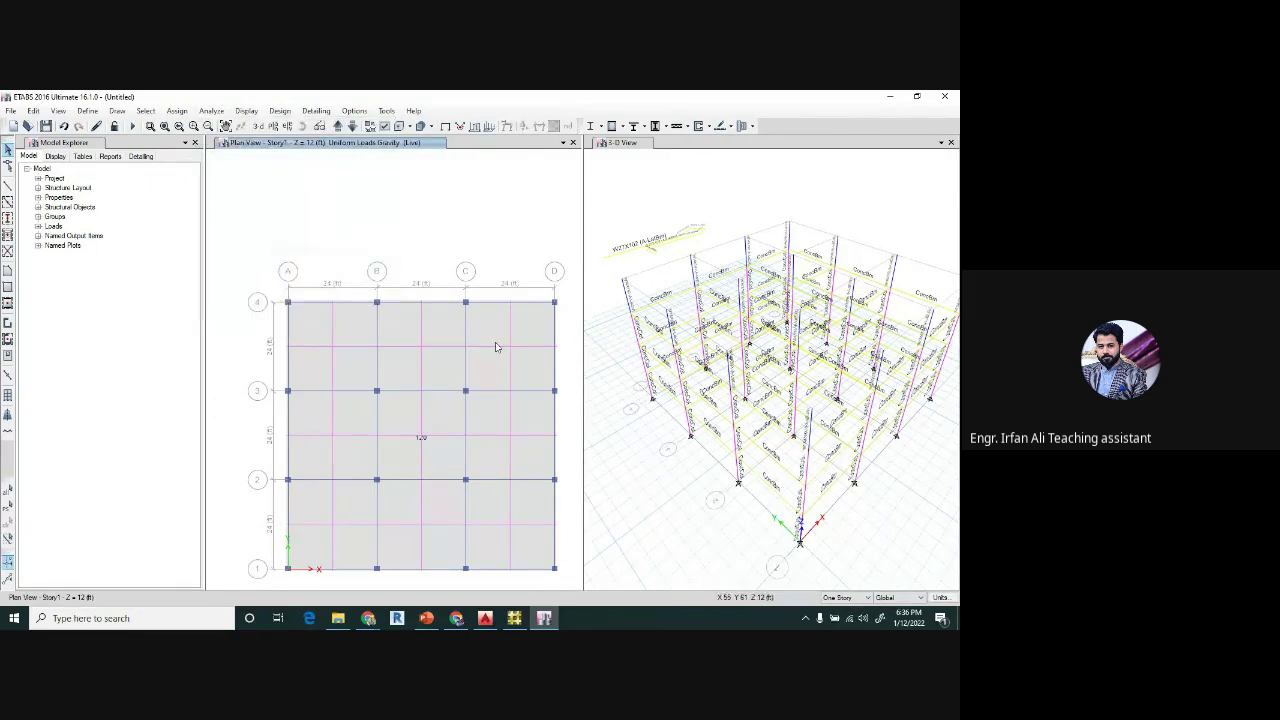
pyautogui.click(555, 330)
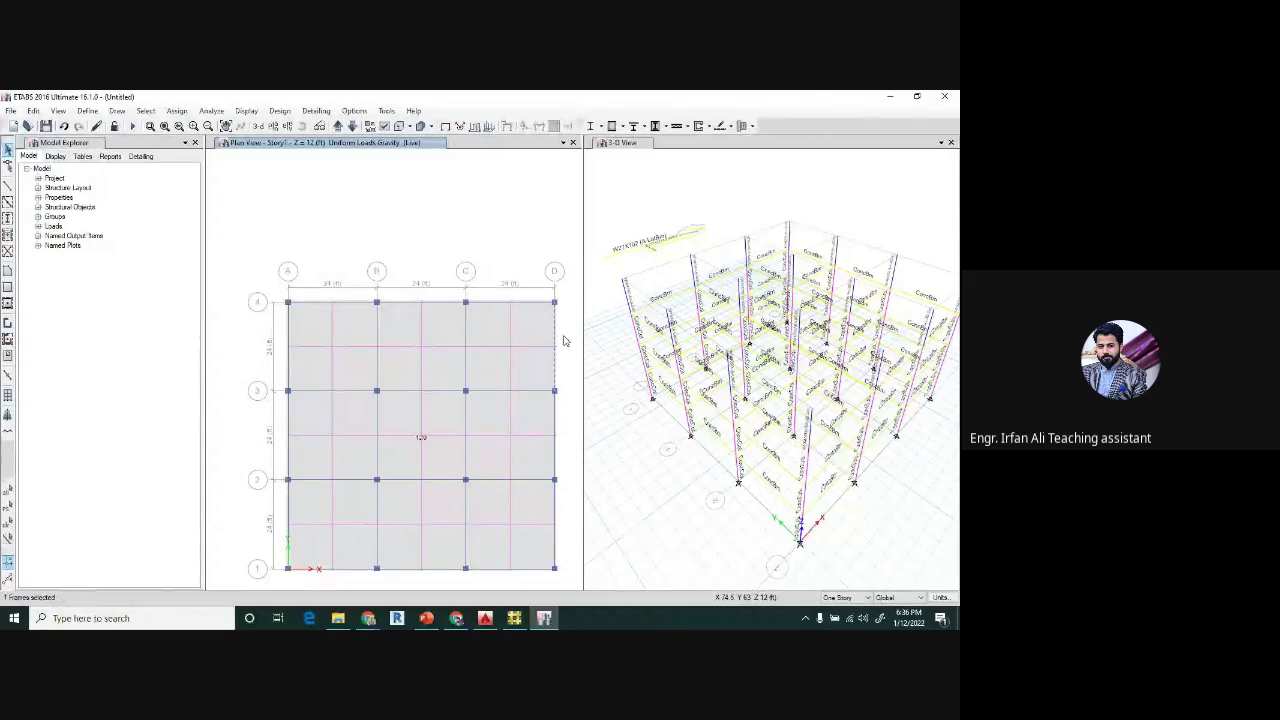
pyautogui.click(563, 341)
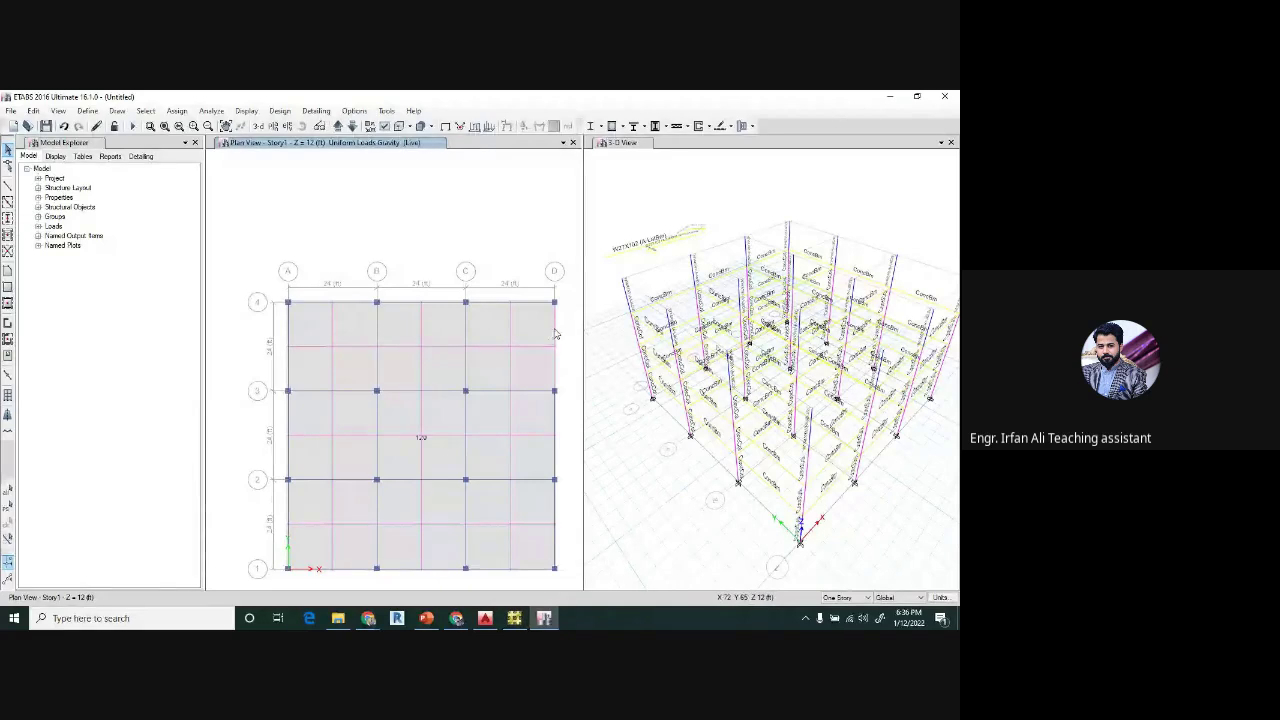
# - Return the Story1 plan view to its undeformed shape without load values
pyautogui.click(218, 112)
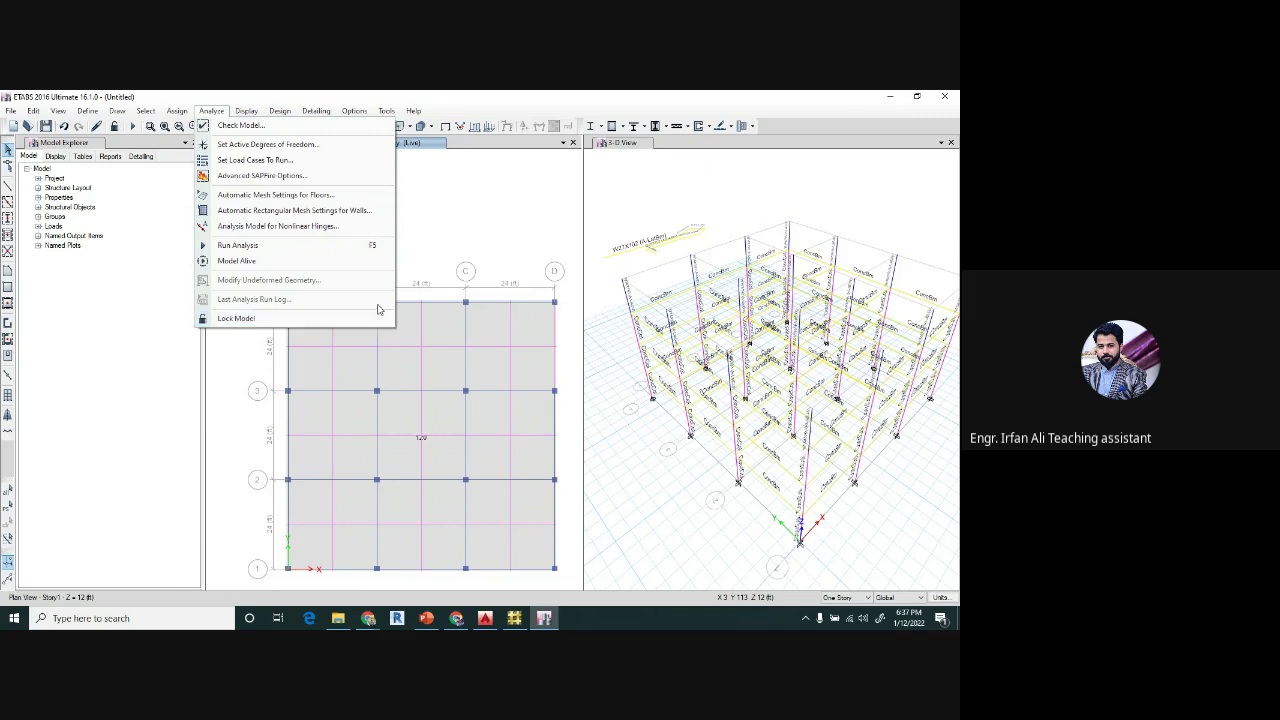
pyautogui.moveTo(249, 114)
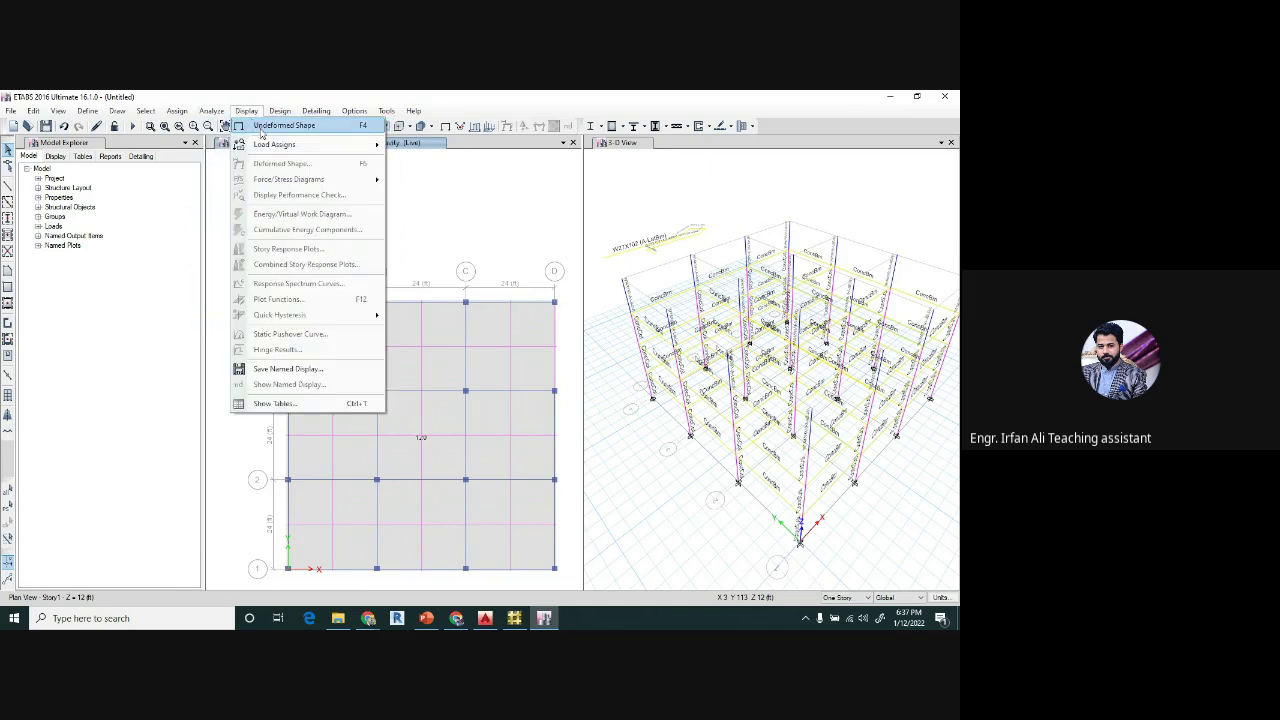
pyautogui.moveTo(273, 150)
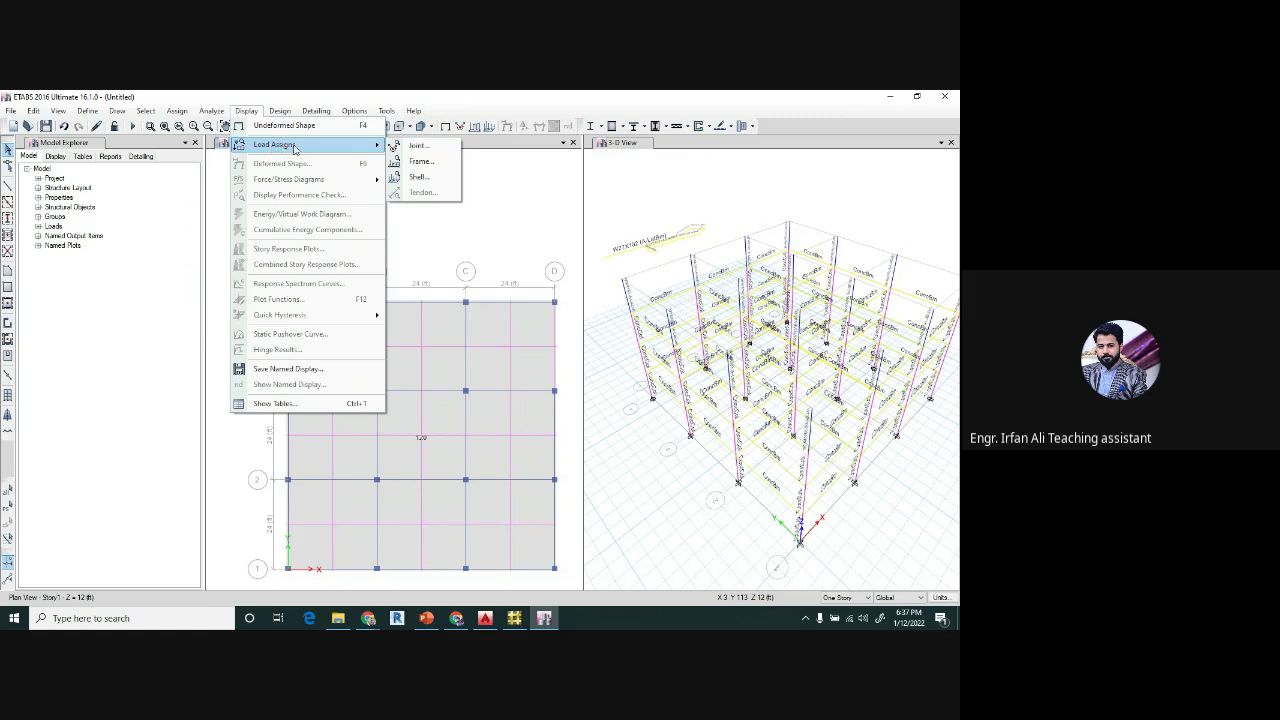
pyautogui.click(472, 162)
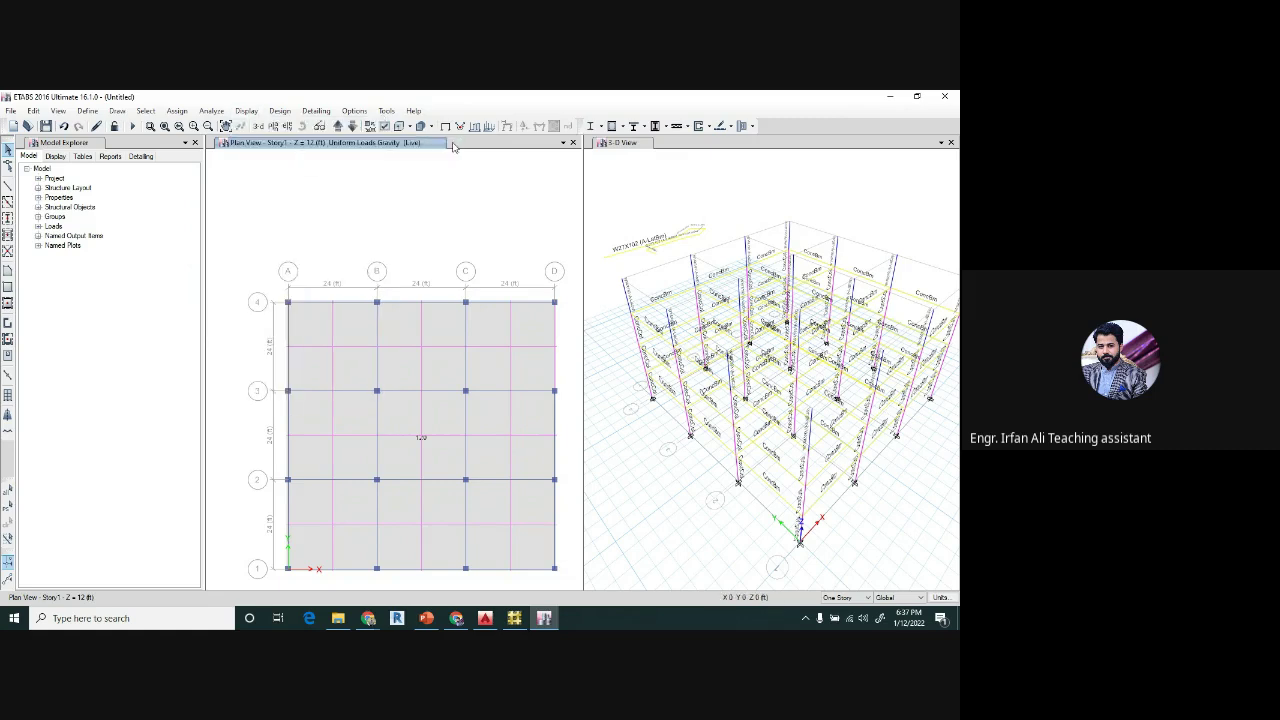
pyautogui.click(445, 128)
# - Display the uniform shell loads of the Live pattern in the Gravity direction on the Story1 plan
pyautogui.click(246, 110)
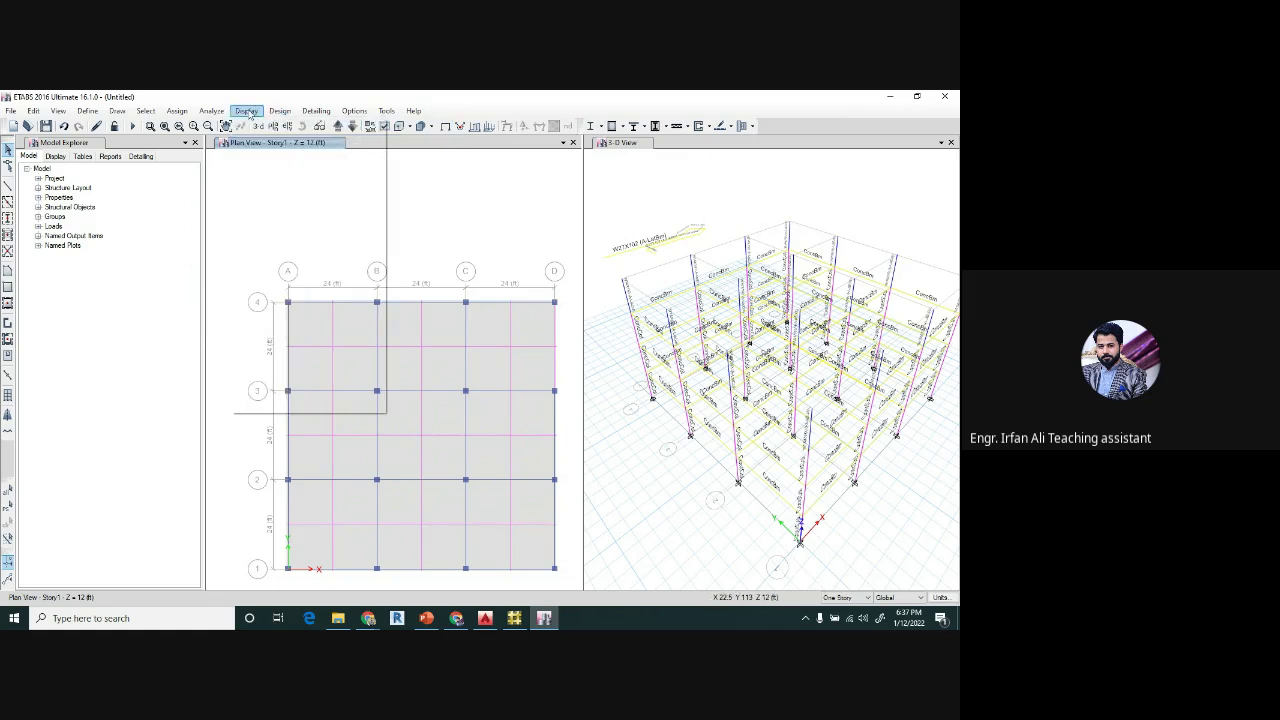
pyautogui.moveTo(290, 145)
pyautogui.click(418, 176)
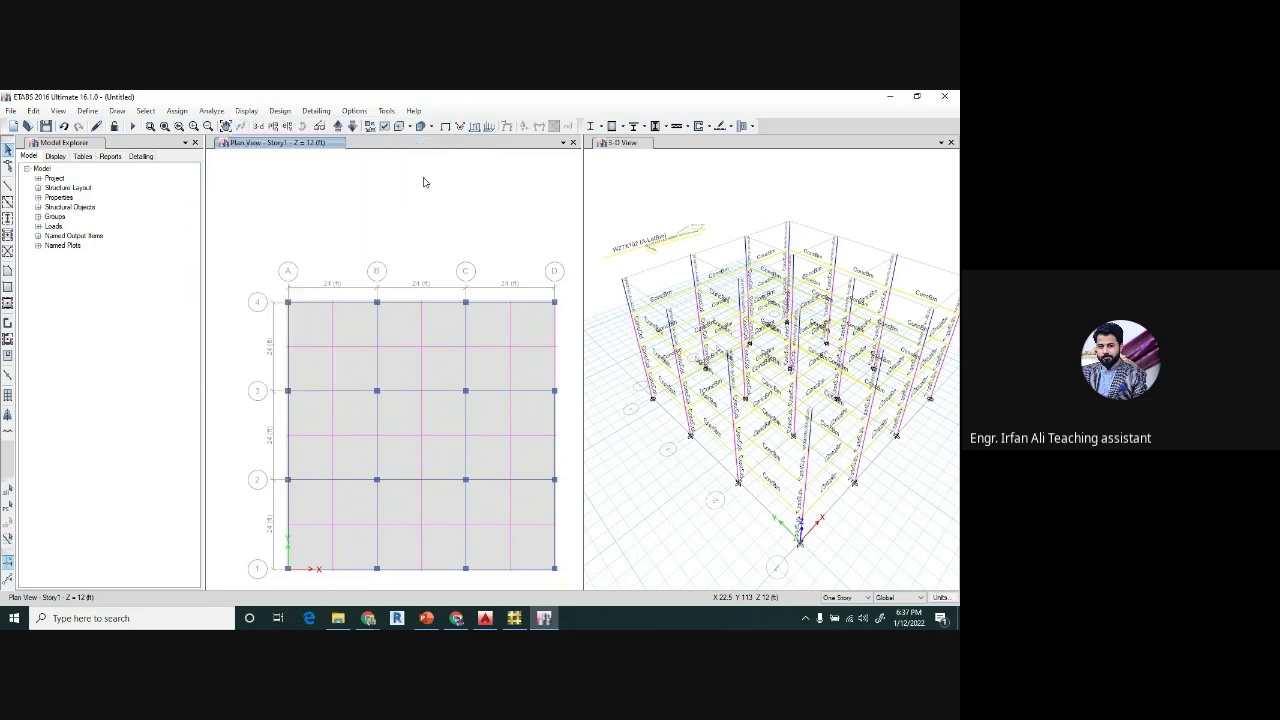
pyautogui.moveTo(458, 259); pyautogui.dragTo(678, 103)
pyautogui.click(522, 165)
pyautogui.click(511, 185)
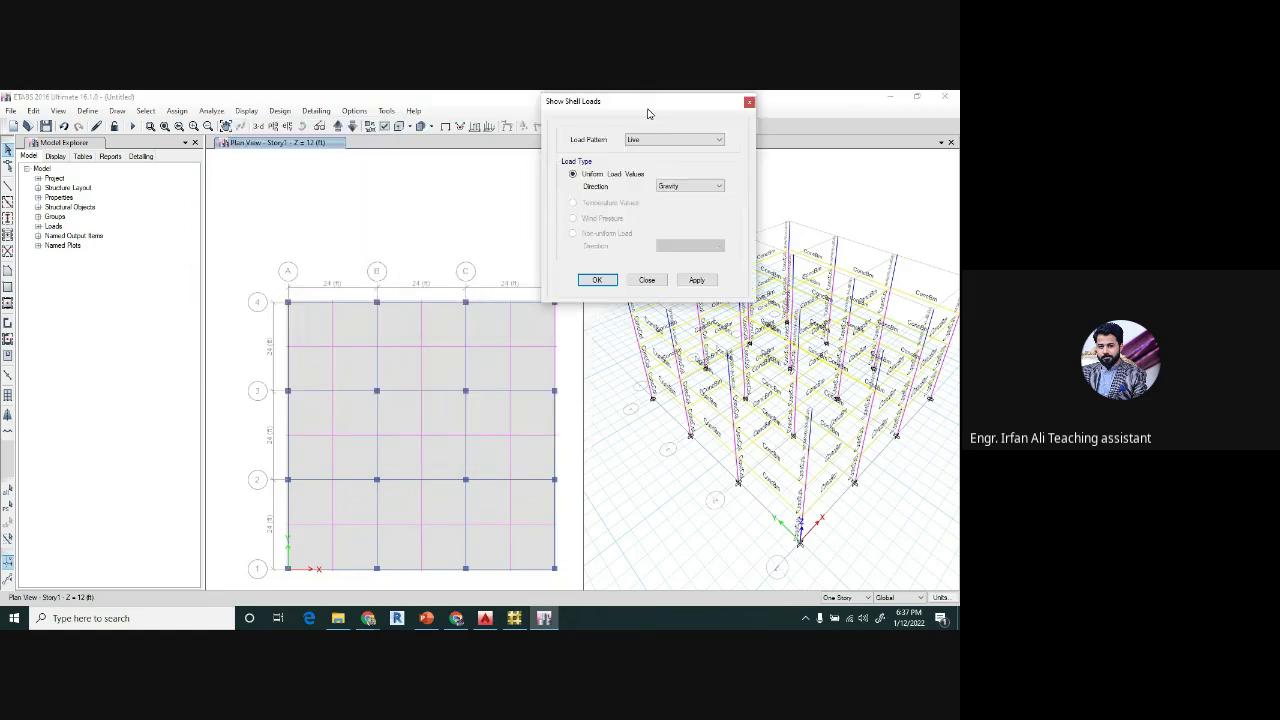
pyautogui.click(699, 280)
pyautogui.moveTo(437, 433); pyautogui.dragTo(406, 323, button='middle')
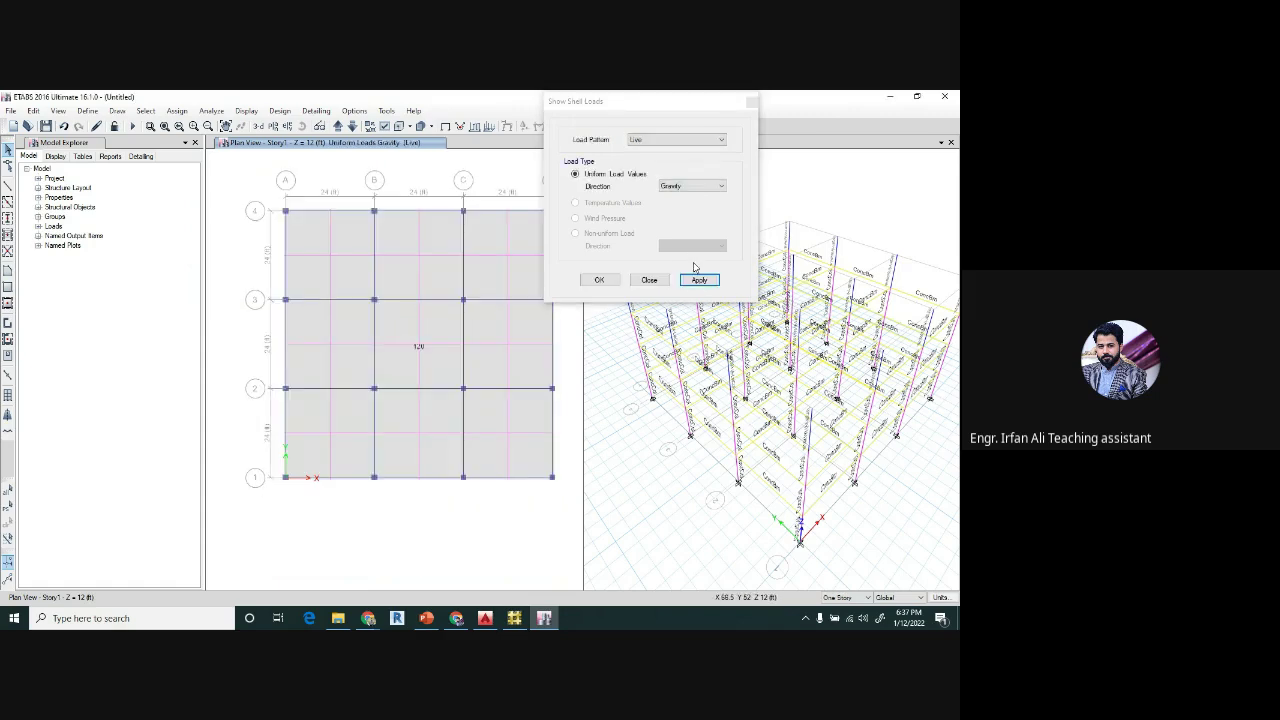
pyautogui.click(655, 280)
# - Check the frame load display options for the Live and Dead load patterns, and leave without applying them
pyautogui.click(259, 112)
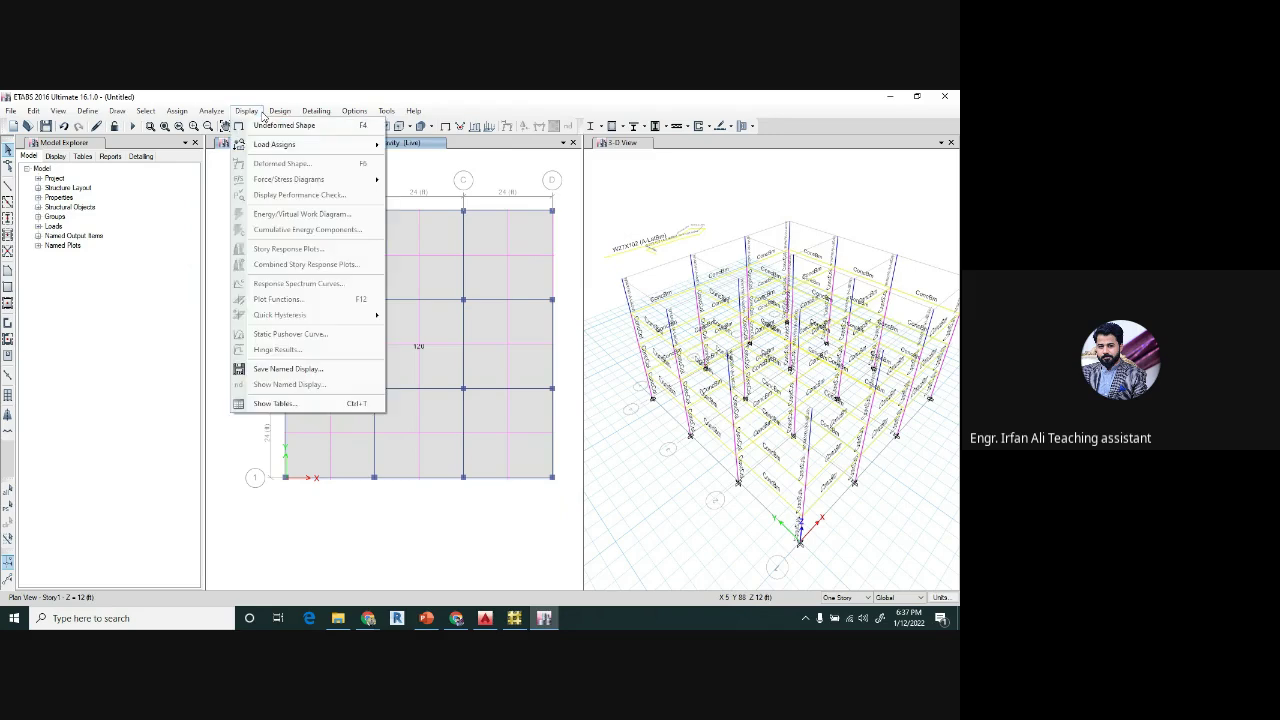
pyautogui.click(259, 112)
pyautogui.click(259, 112)
pyautogui.moveTo(266, 147)
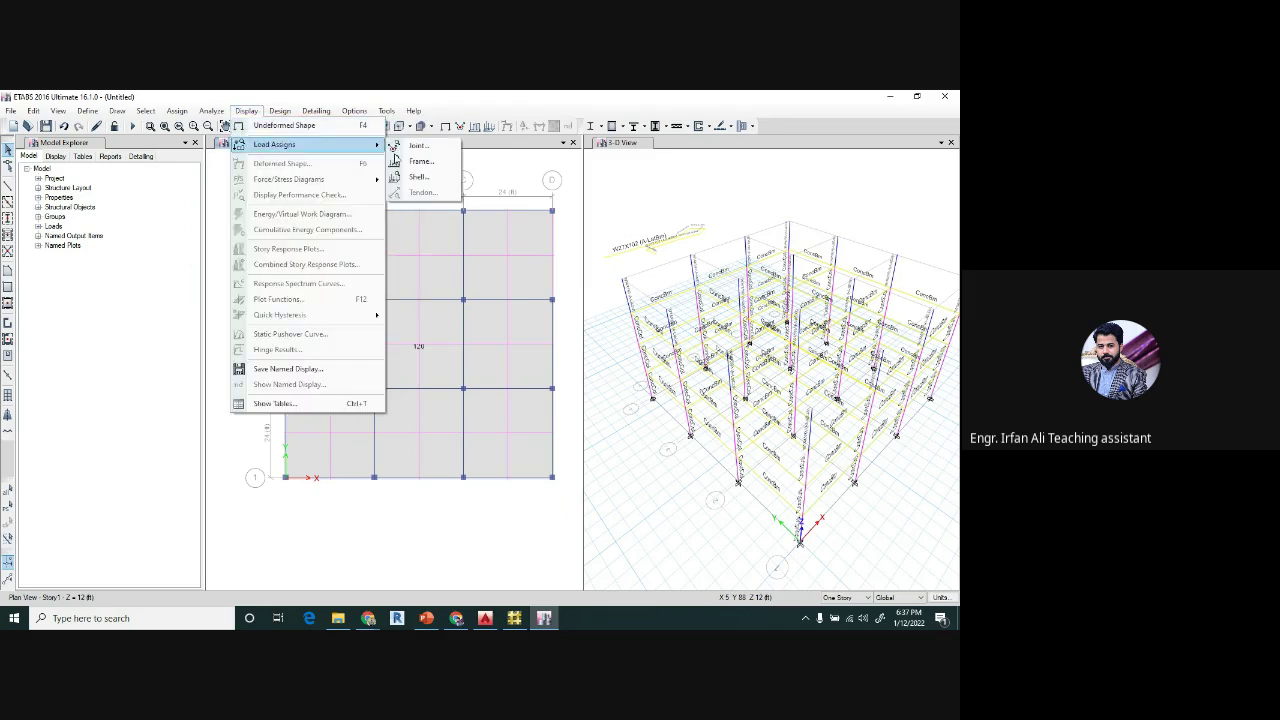
pyautogui.click(398, 160)
pyautogui.click(520, 290)
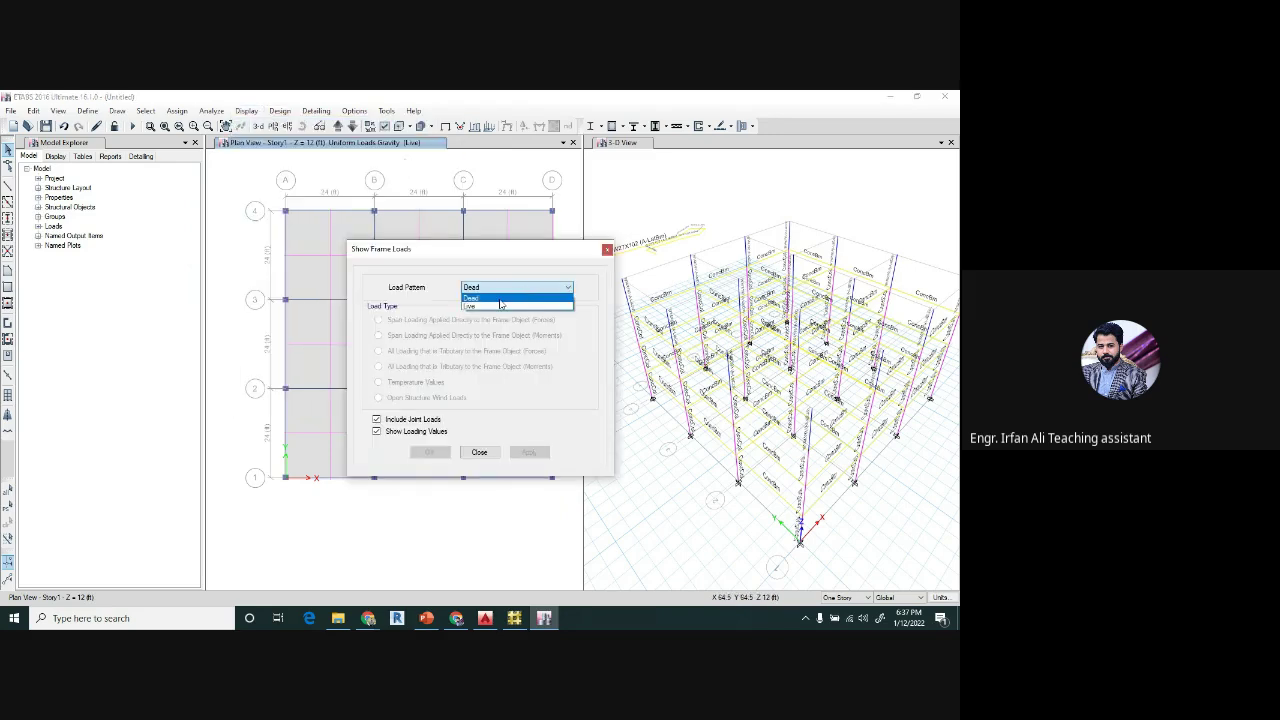
pyautogui.click(500, 305)
pyautogui.moveTo(499, 255); pyautogui.dragTo(687, 193)
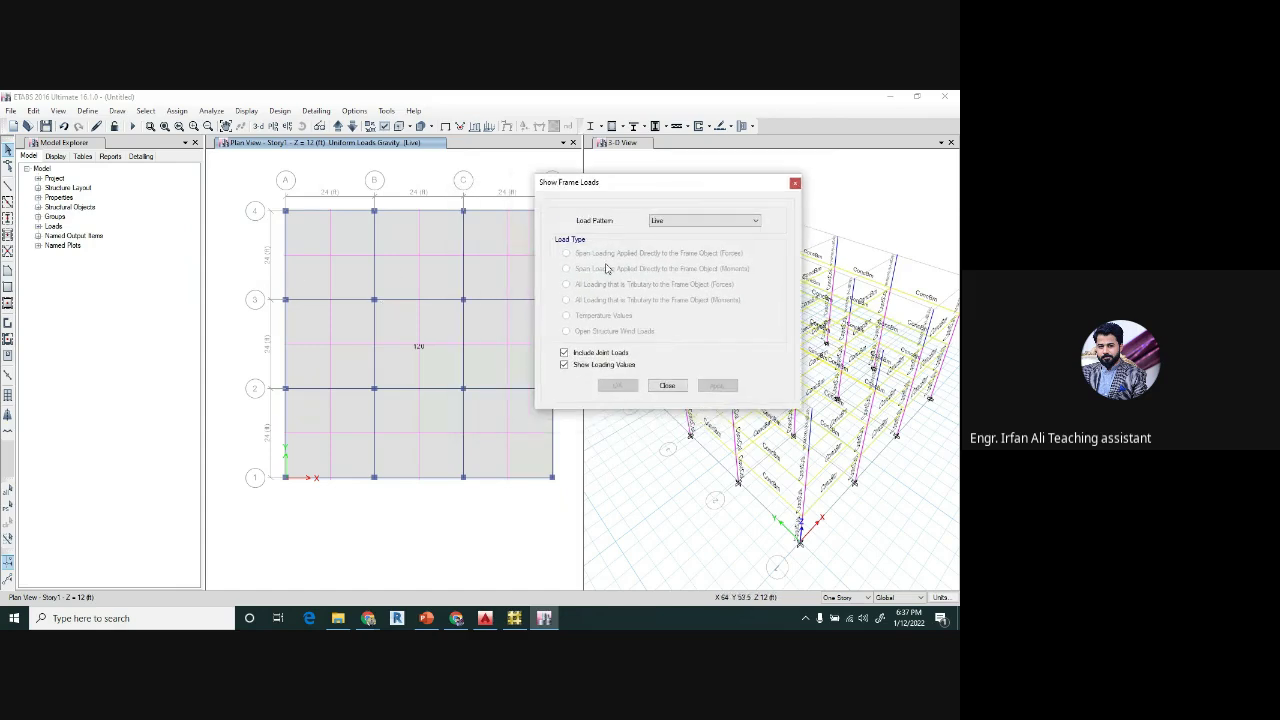
pyautogui.click(700, 224)
pyautogui.click(689, 234)
pyautogui.click(795, 184)
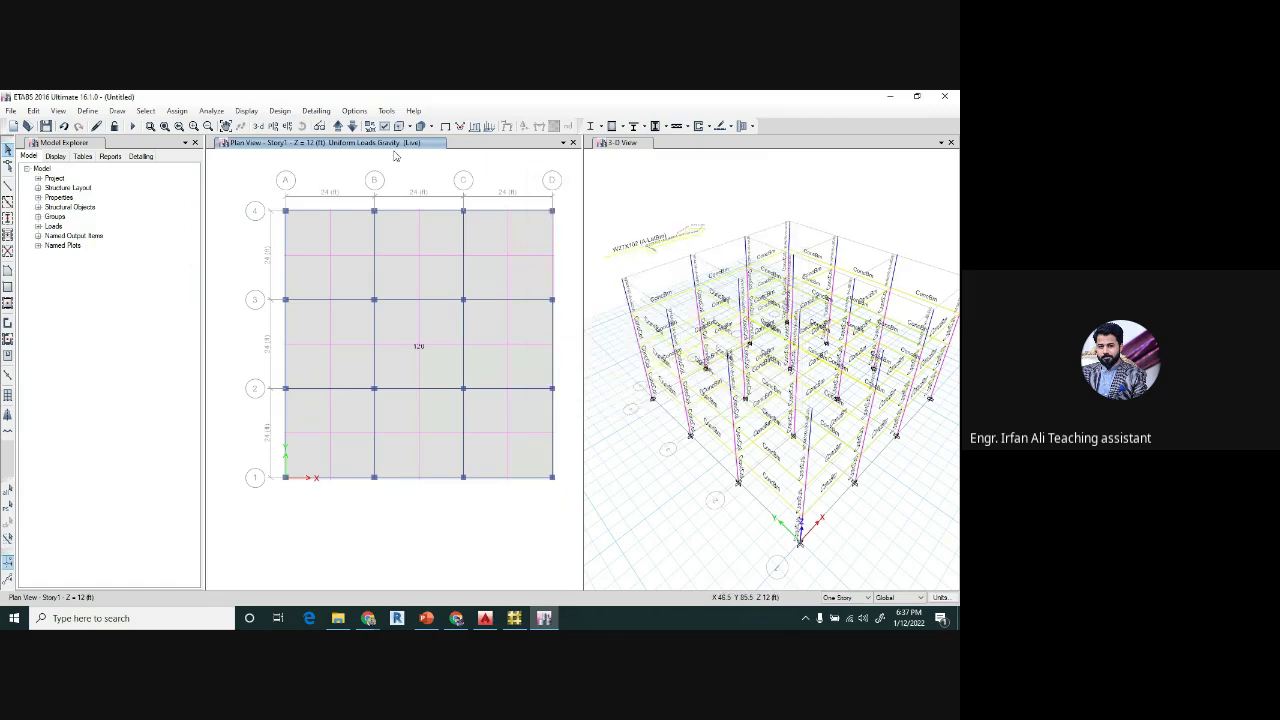
# - Review the steel frame design preferences, including the available design codes, and leave without changing them
pyautogui.click(250, 111)
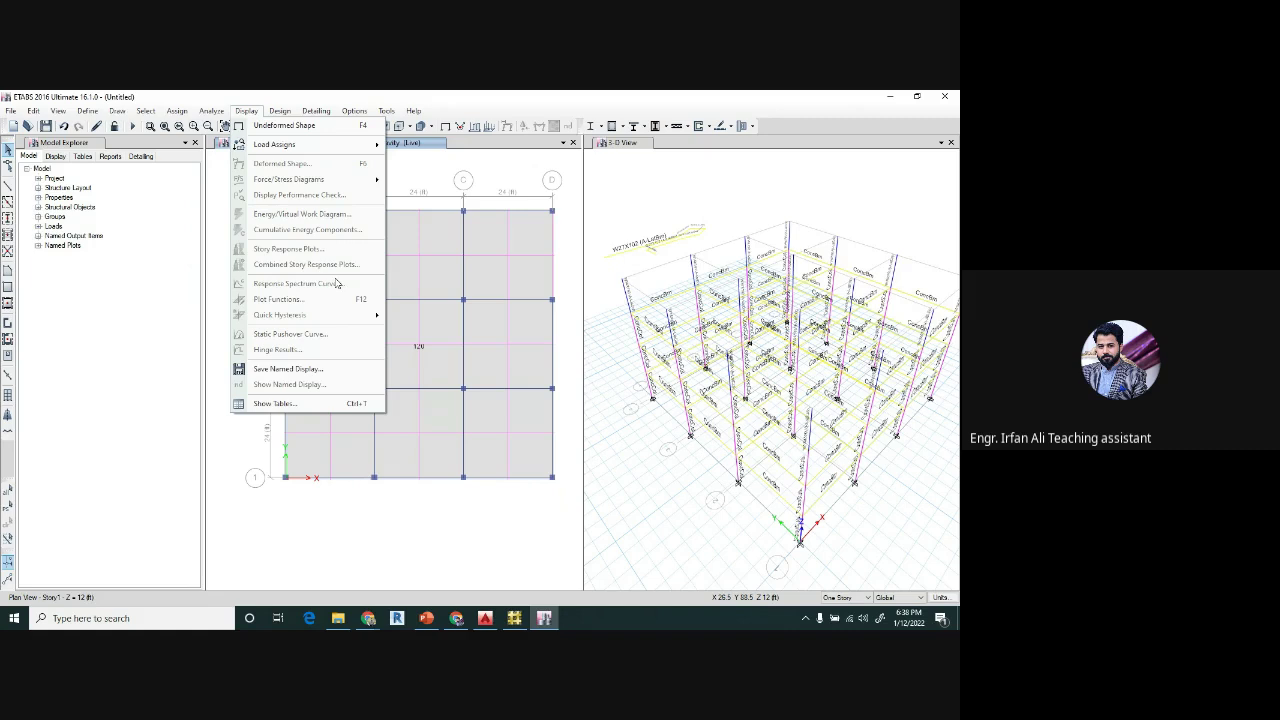
pyautogui.click(282, 111)
pyautogui.click(282, 111)
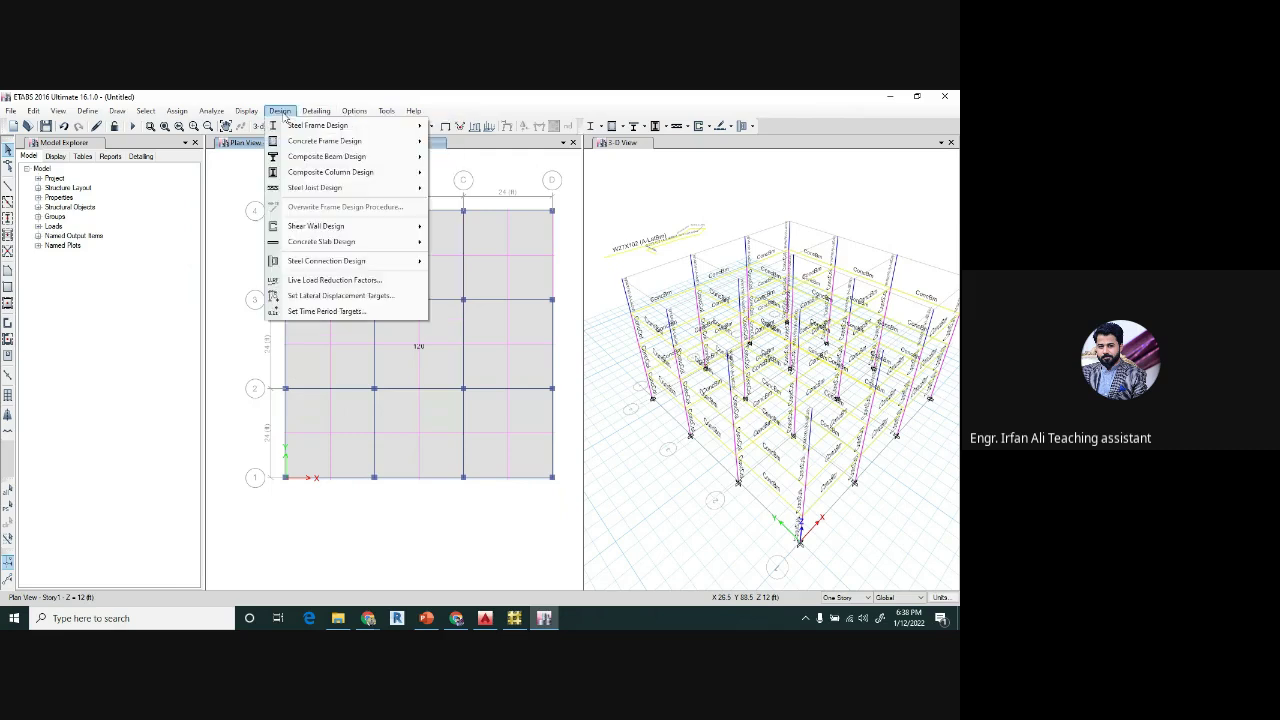
pyautogui.moveTo(296, 125)
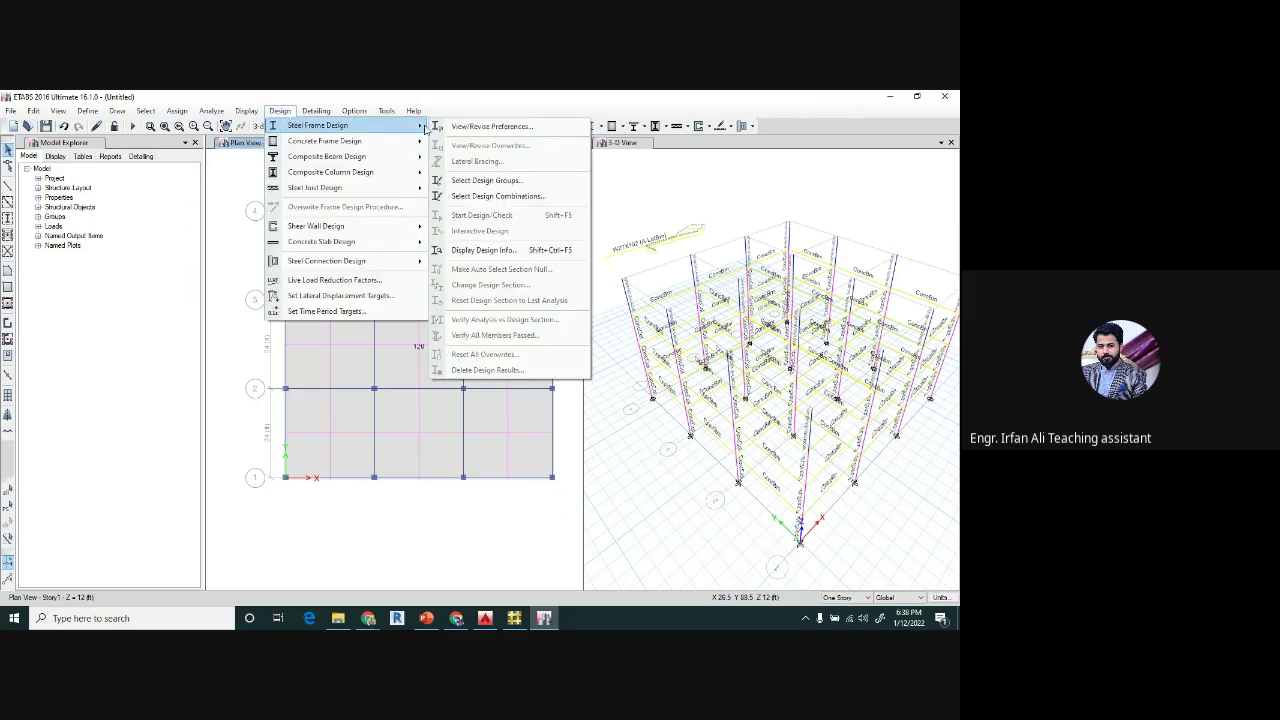
pyautogui.click(482, 126)
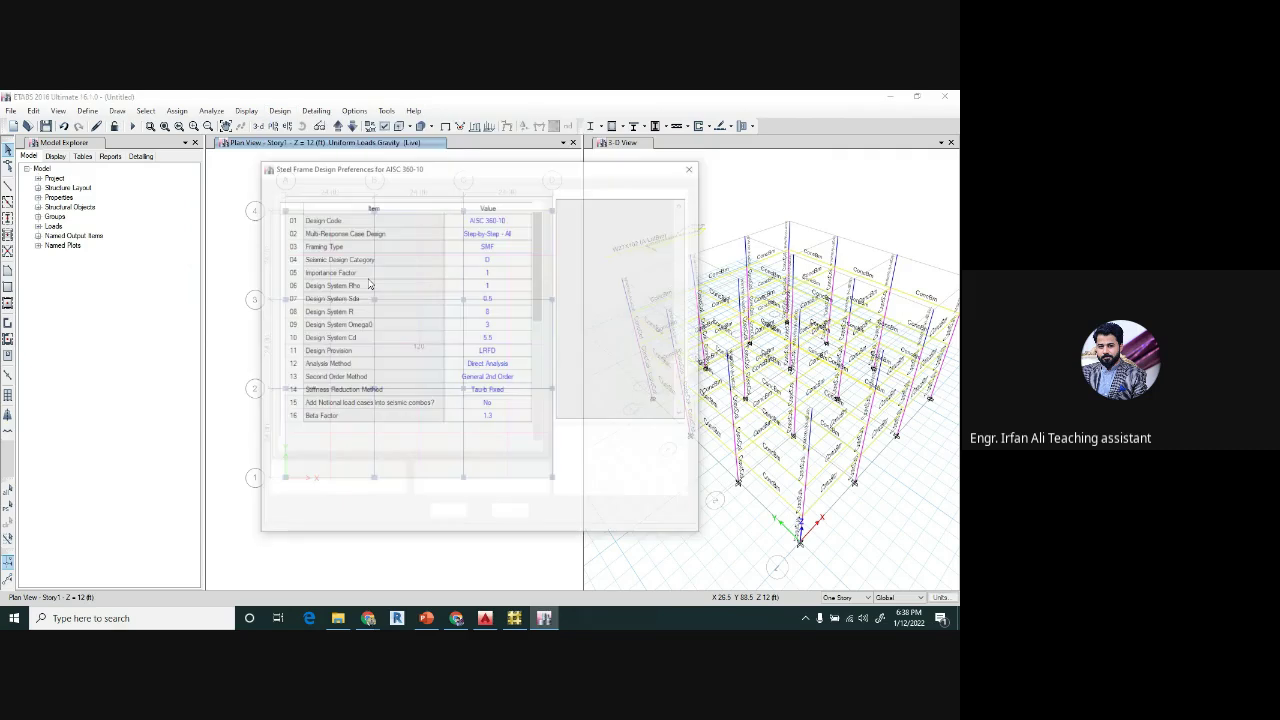
pyautogui.click(518, 222)
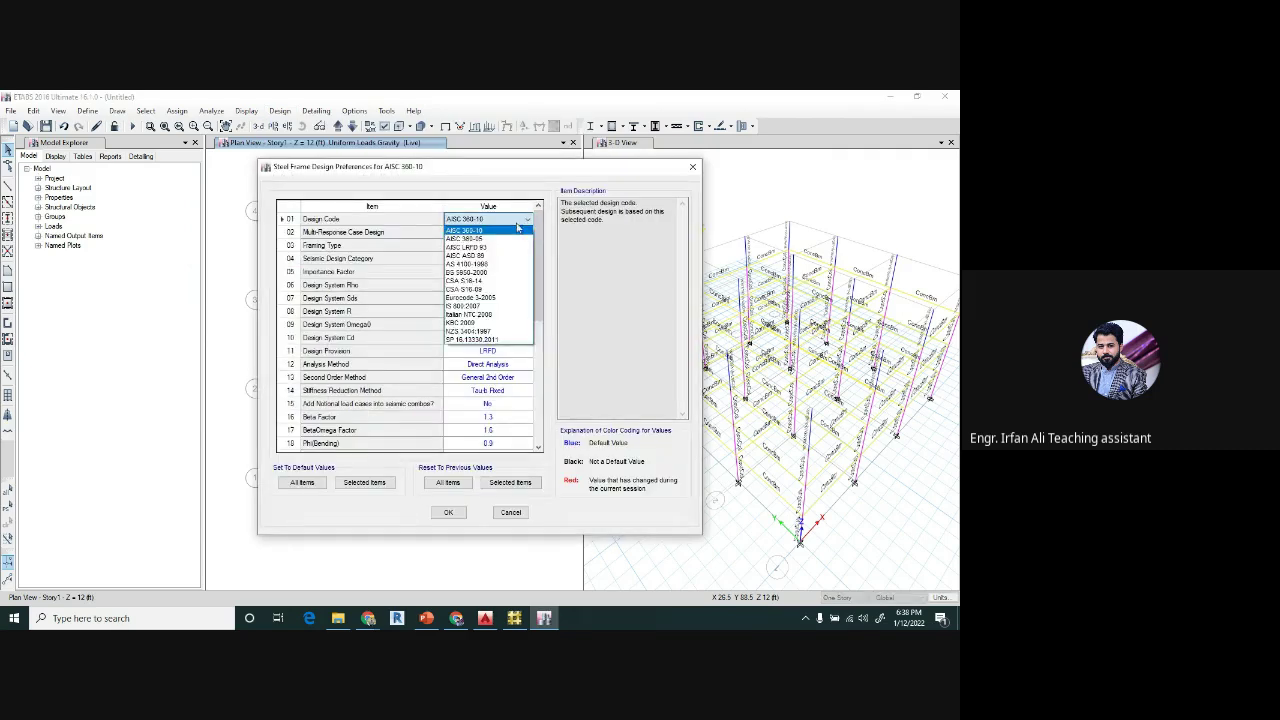
pyautogui.click(524, 296)
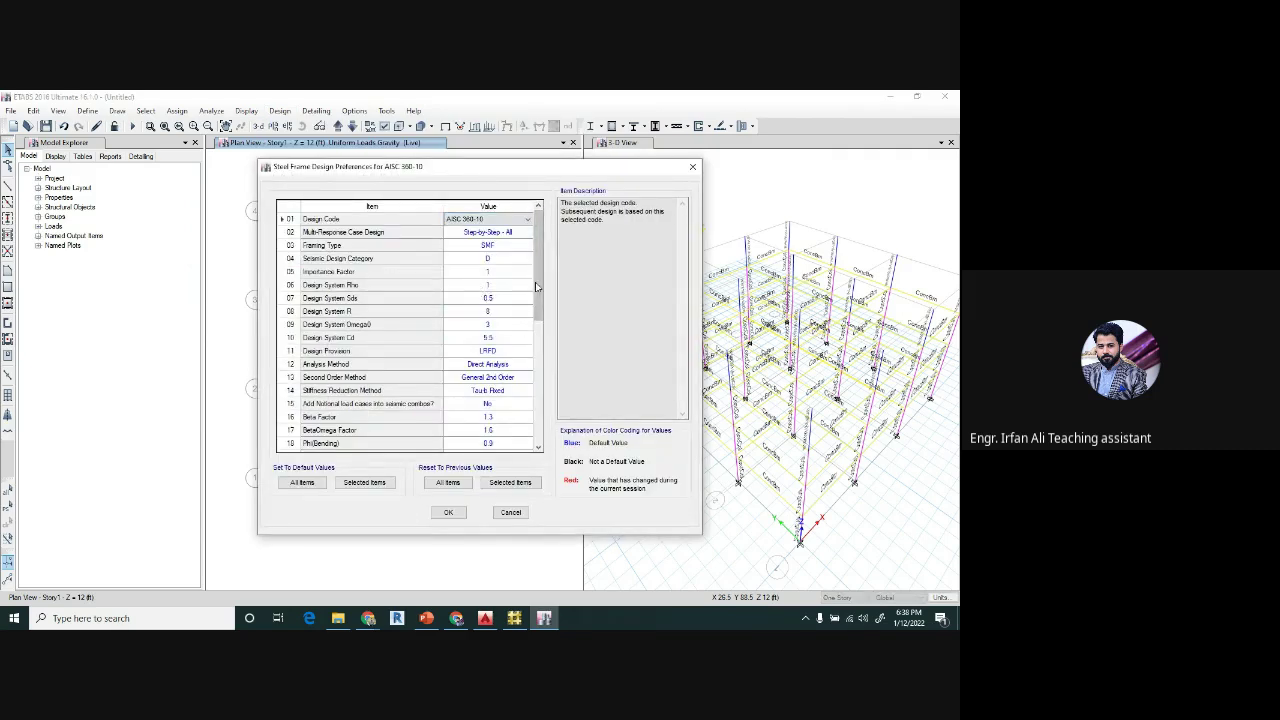
pyautogui.moveTo(535, 282); pyautogui.dragTo(527, 458)
pyautogui.click(511, 512)
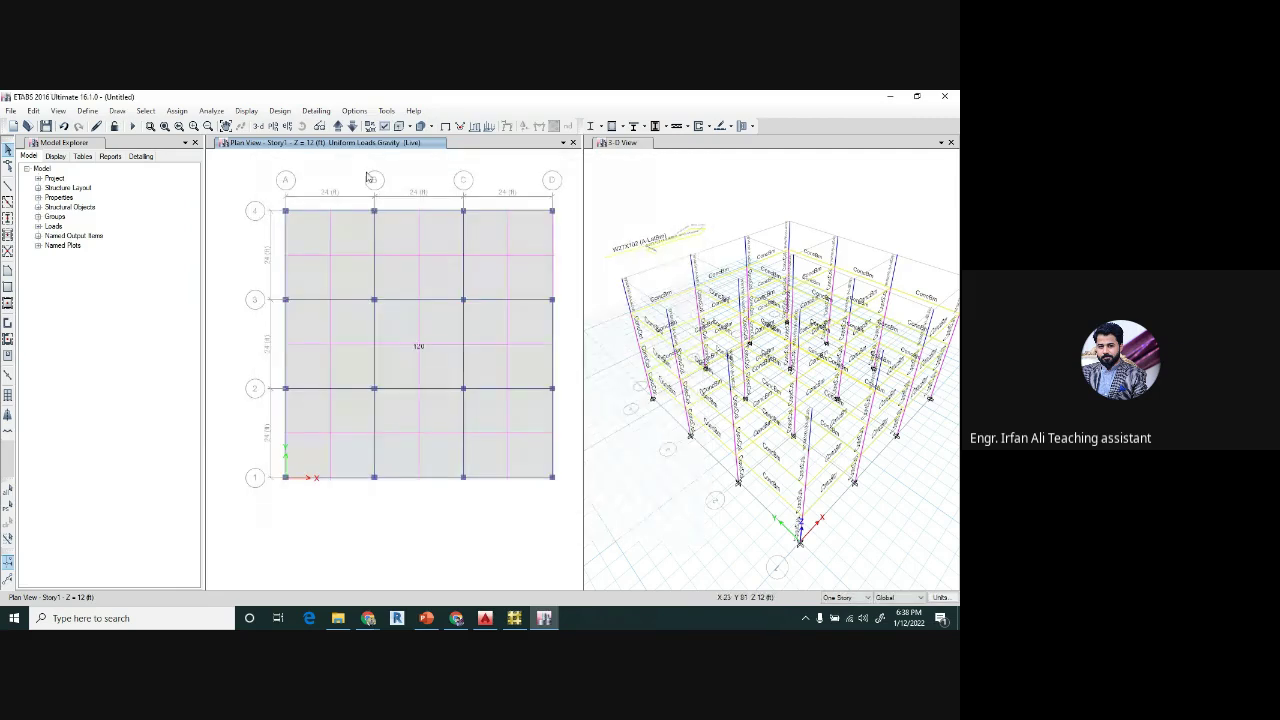
# - Try selecting Story2 in the stories for concrete slab design, and leave without applying it
pyautogui.click(280, 110)
pyautogui.moveTo(295, 145)
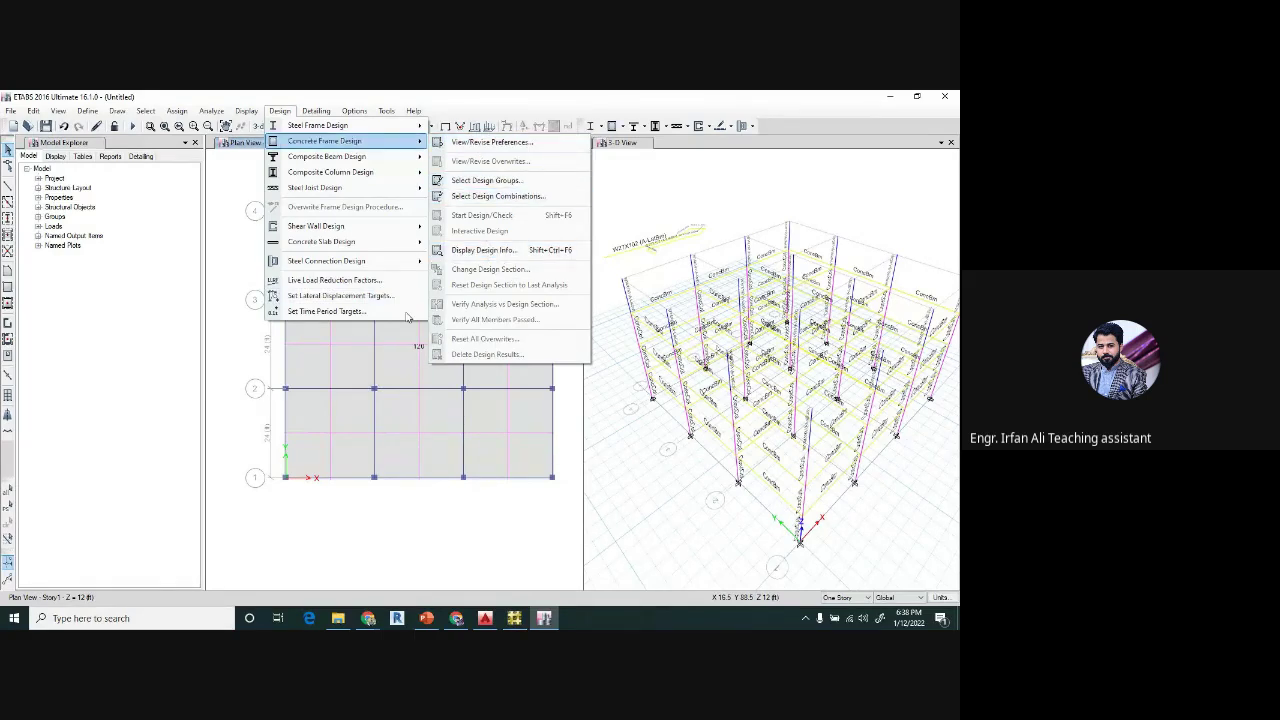
pyautogui.moveTo(400, 142)
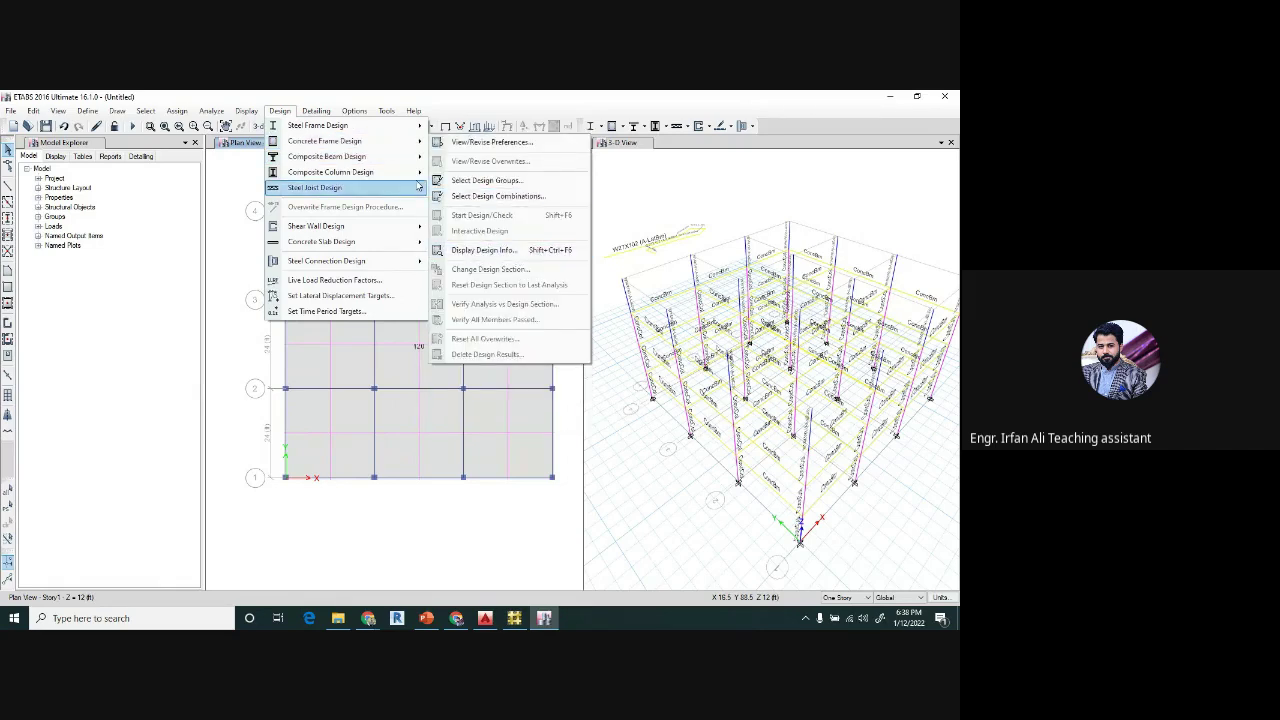
pyautogui.moveTo(369, 190)
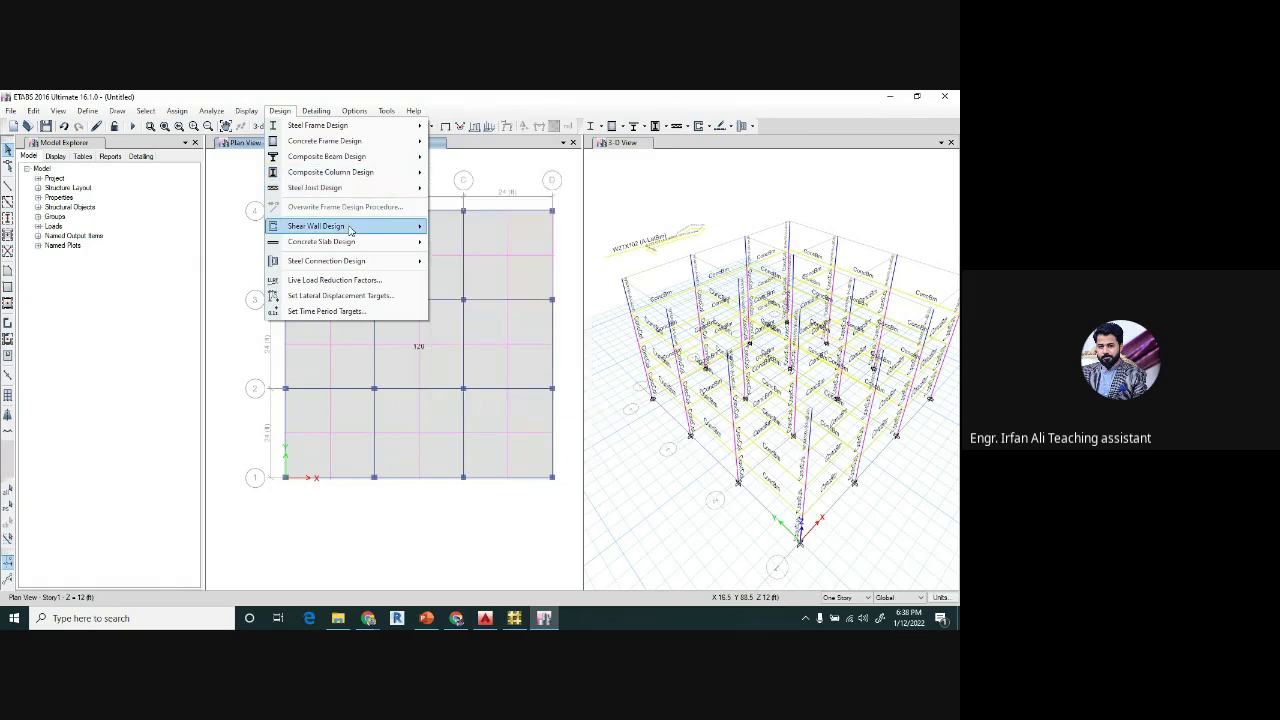
pyautogui.moveTo(351, 243)
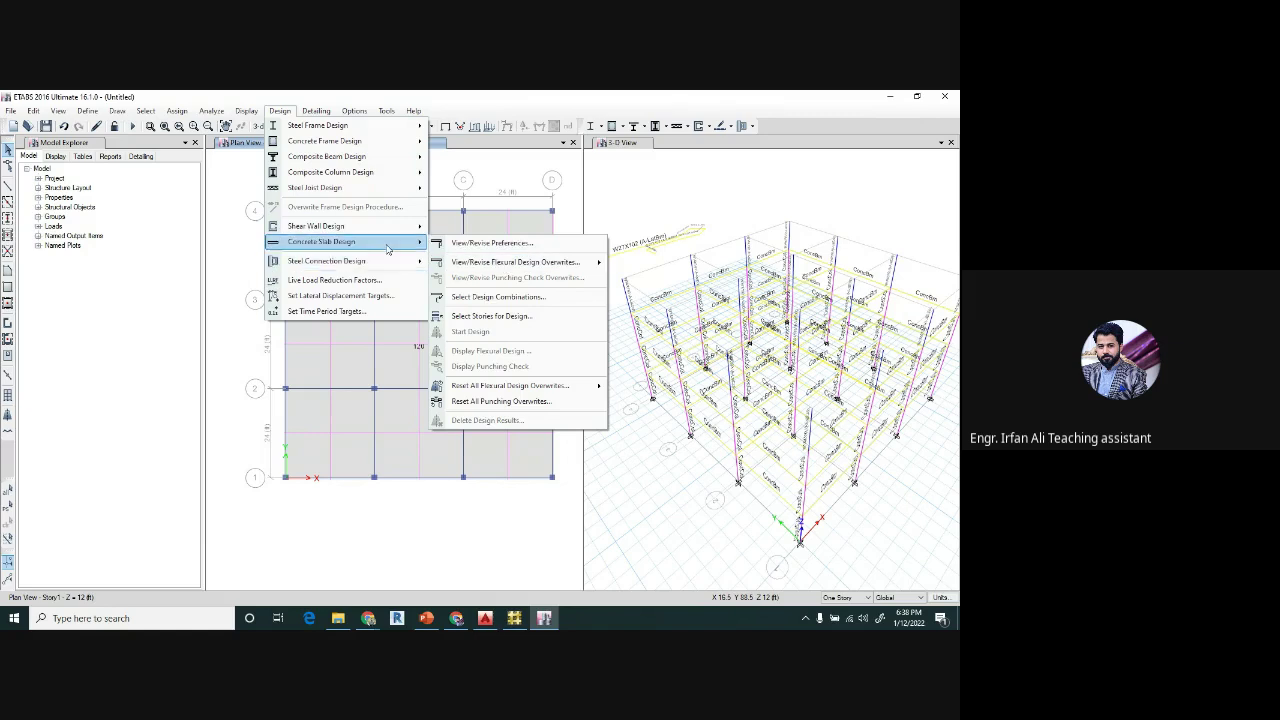
pyautogui.click(467, 316)
pyautogui.click(426, 244)
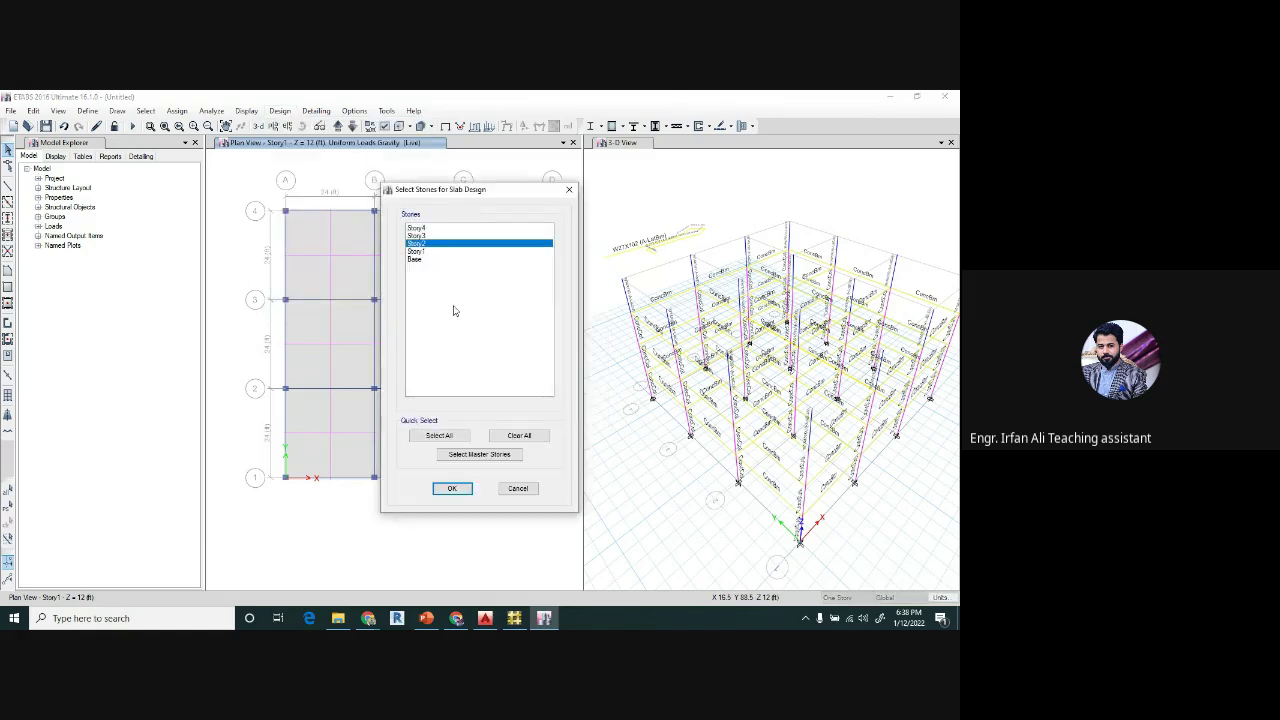
pyautogui.click(569, 189)
pyautogui.click(279, 110)
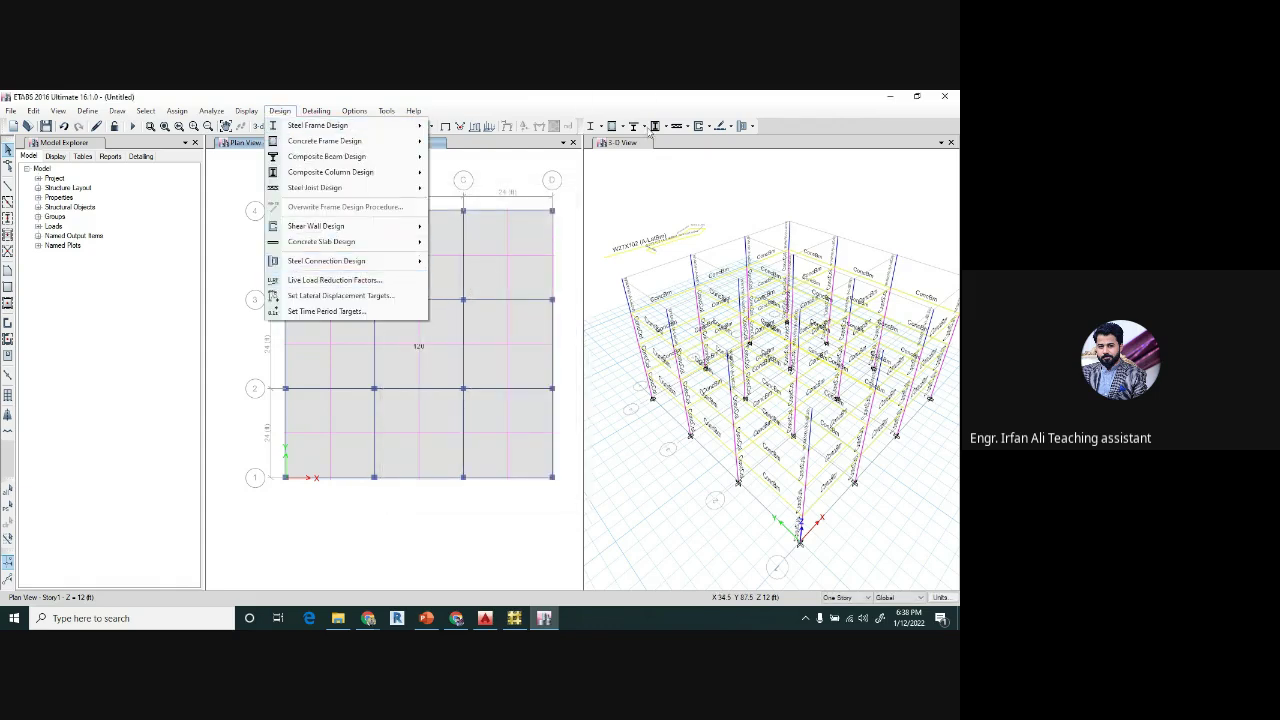
pyautogui.click(504, 158)
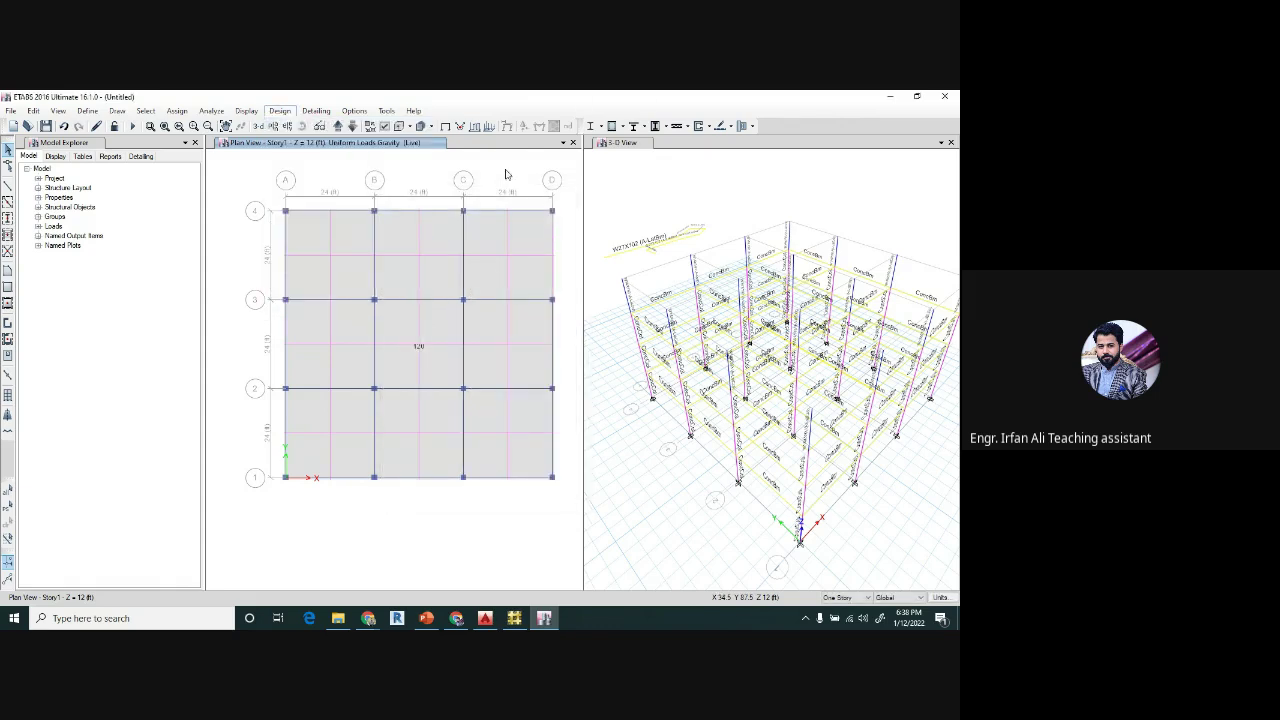
# - Review the detailing preferences, including the US units standard, and leave without changing them
pyautogui.click(322, 112)
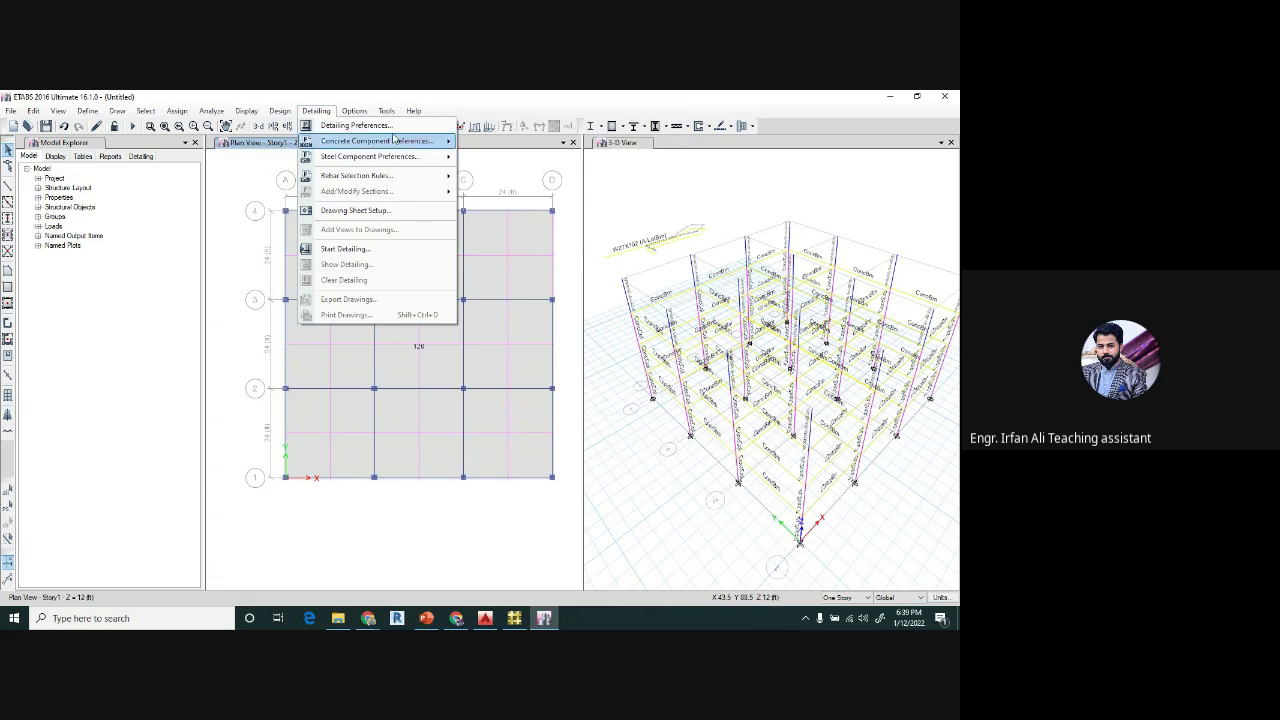
pyautogui.click(340, 126)
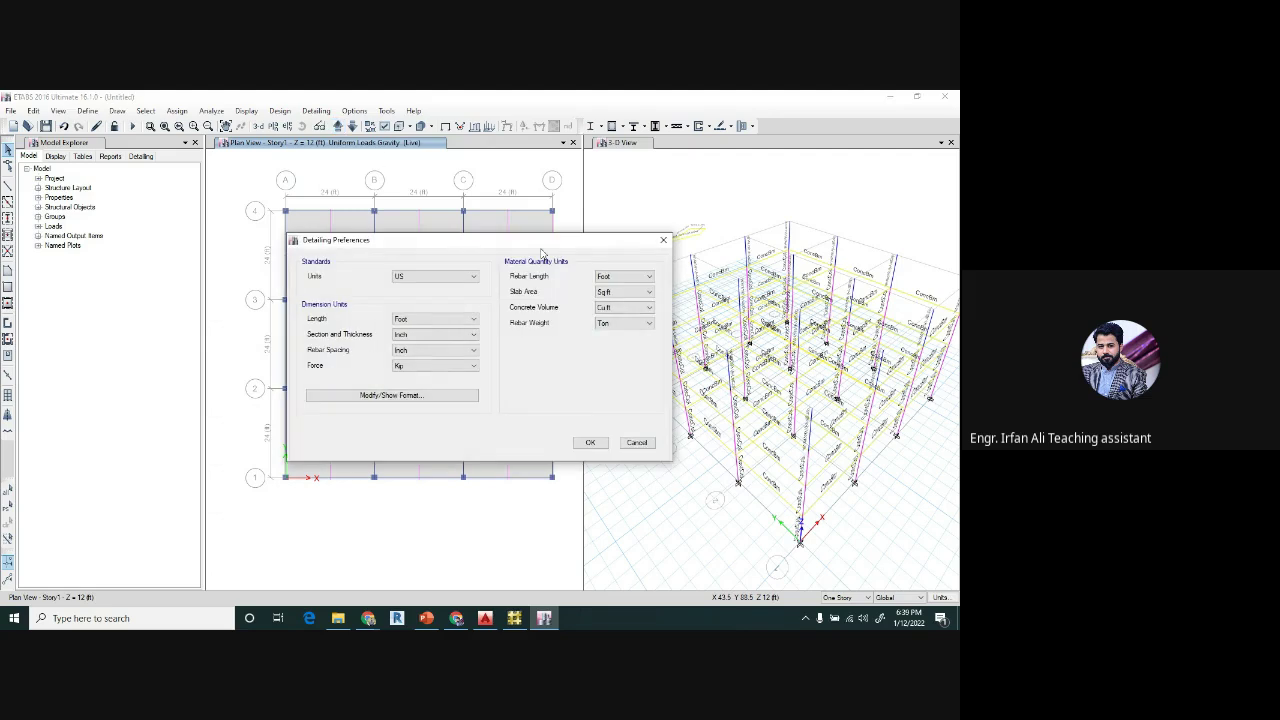
pyautogui.moveTo(505, 238); pyautogui.dragTo(493, 154)
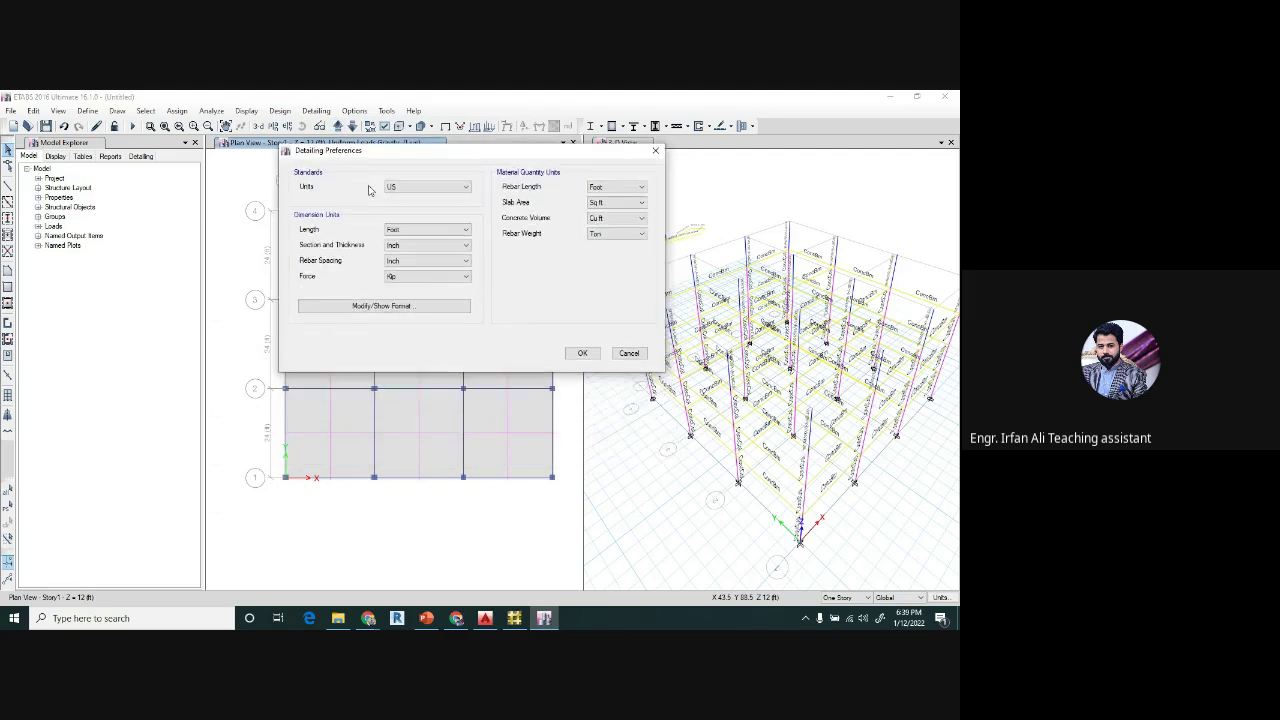
pyautogui.click(423, 188)
pyautogui.click(417, 195)
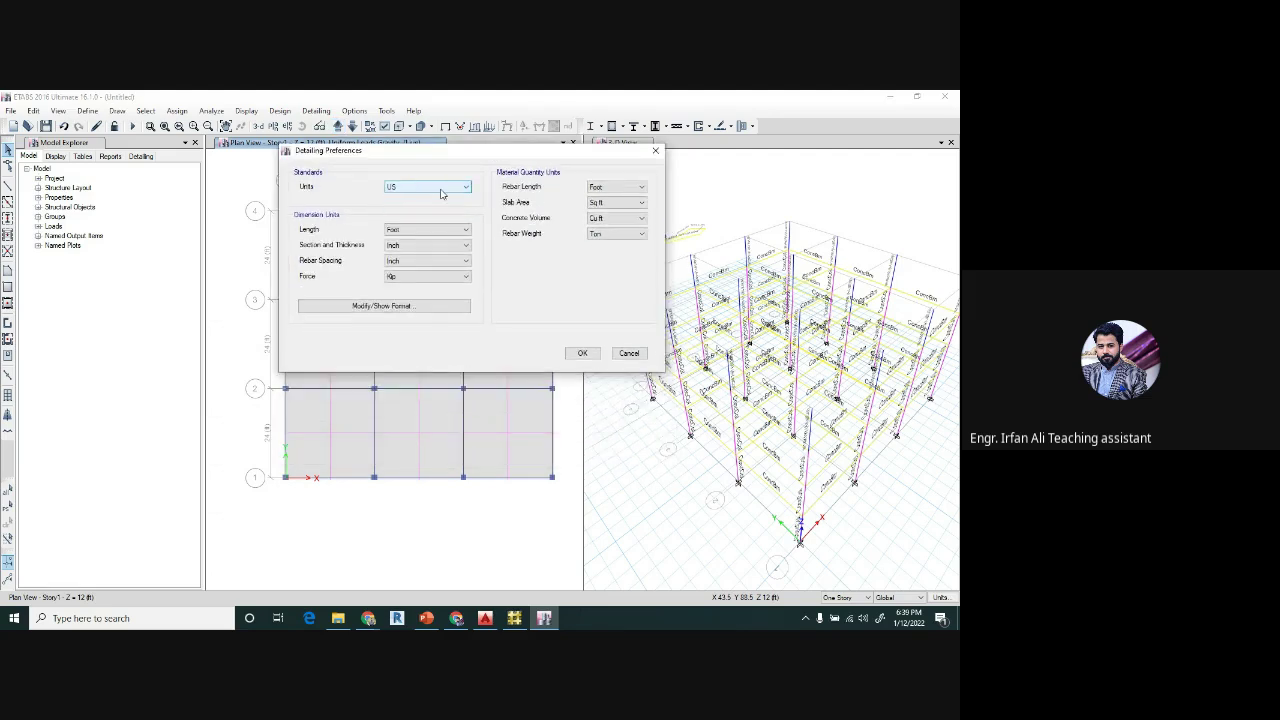
pyautogui.click(655, 152)
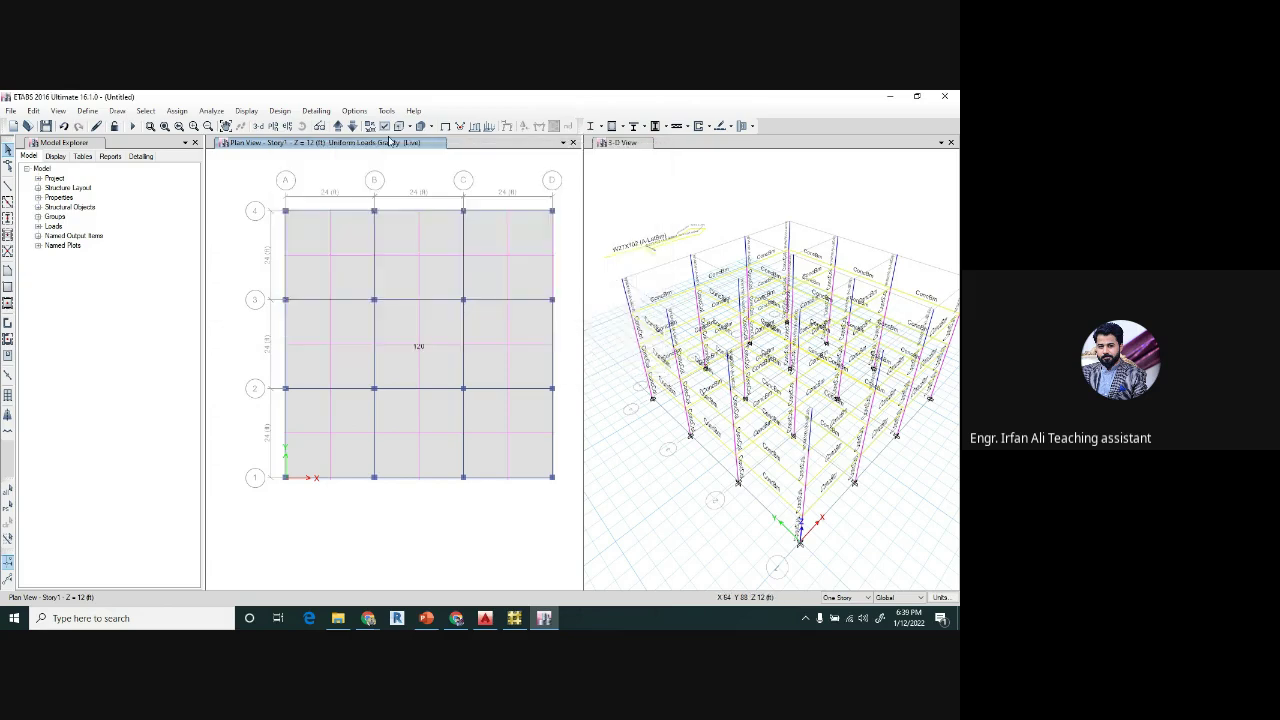
pyautogui.click(316, 110)
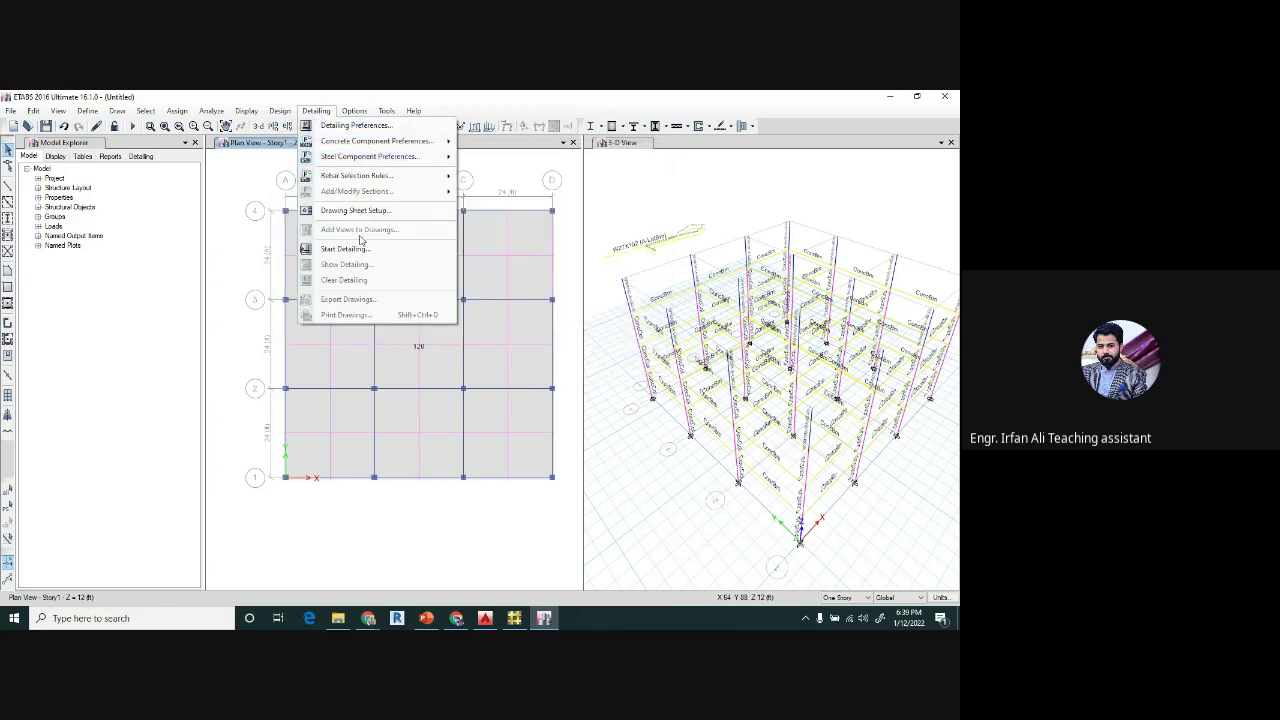
pyautogui.click(488, 96)
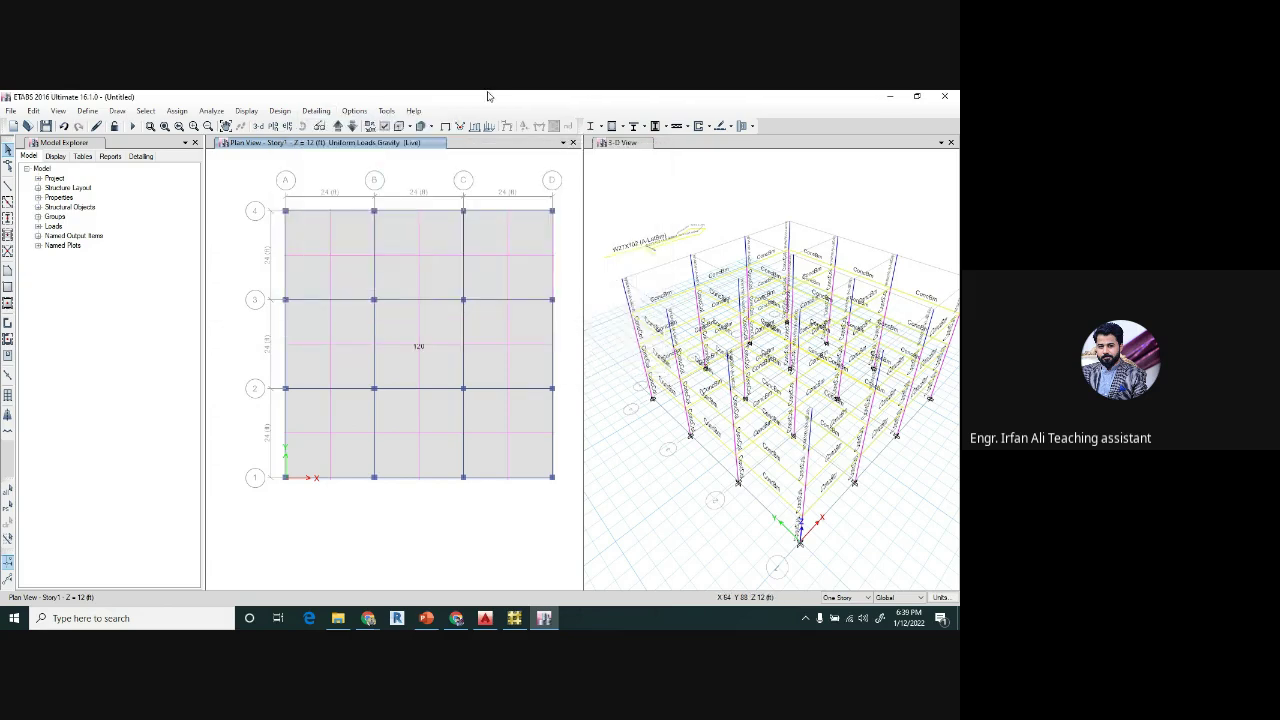
pyautogui.click(354, 110)
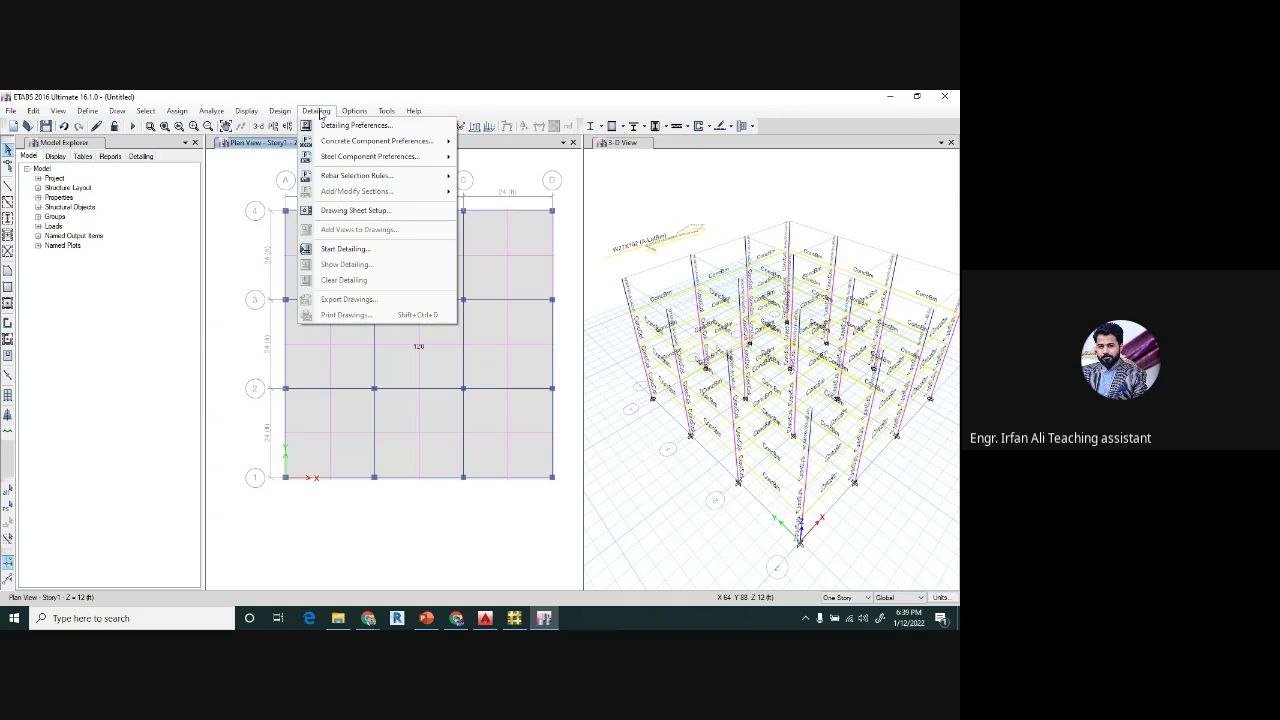
pyautogui.moveTo(368, 116)
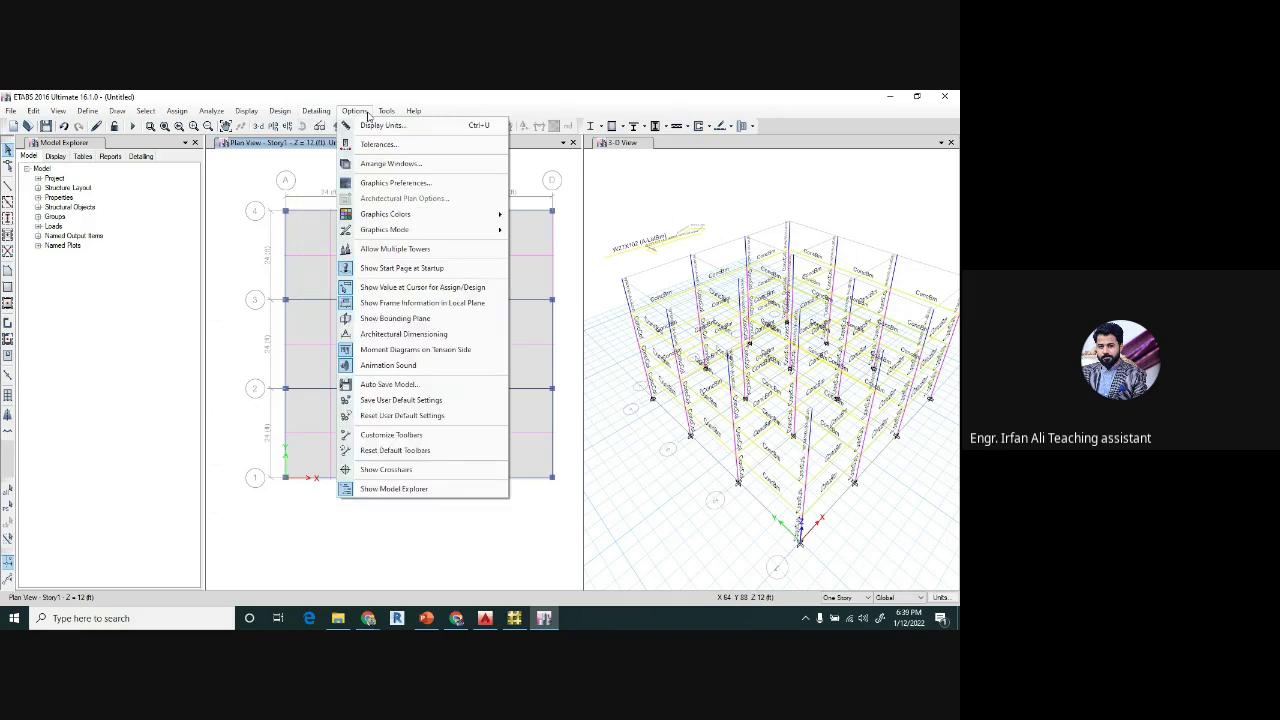
pyautogui.moveTo(430, 229)
pyautogui.click(630, 195)
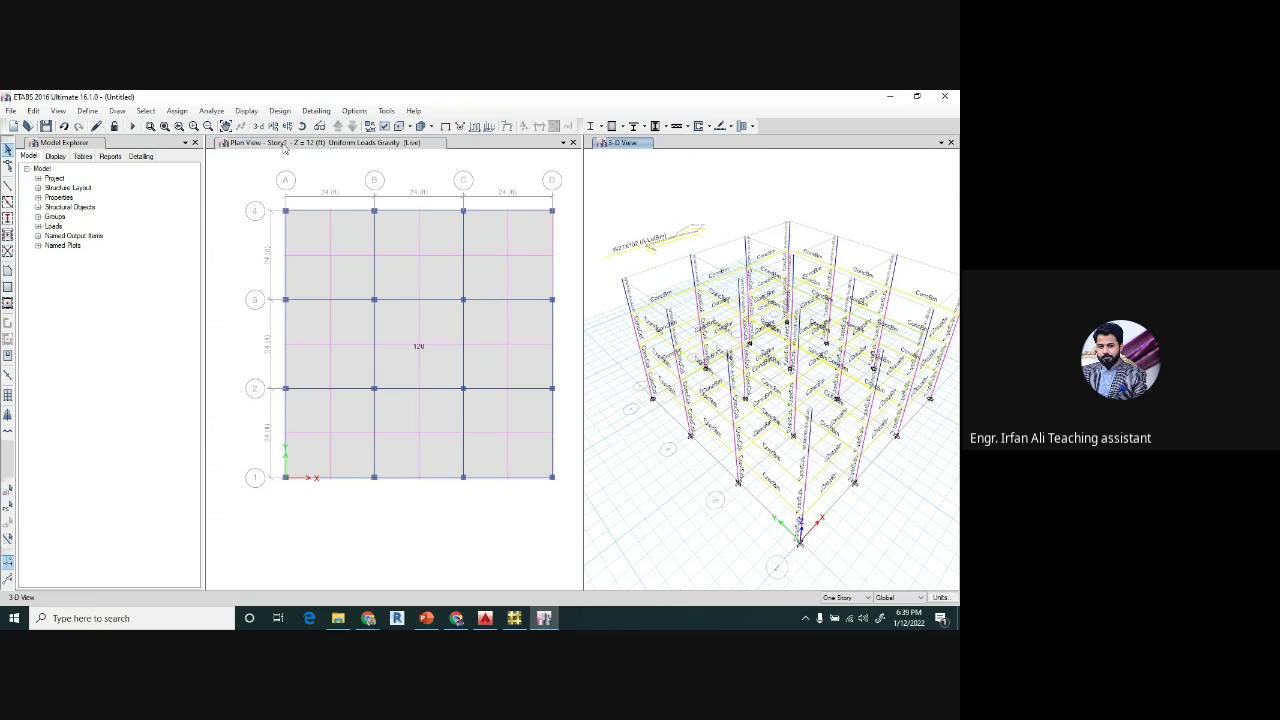
# - Set the on-screen display colors to the Black Background scheme
pyautogui.click(360, 115)
pyautogui.moveTo(408, 221)
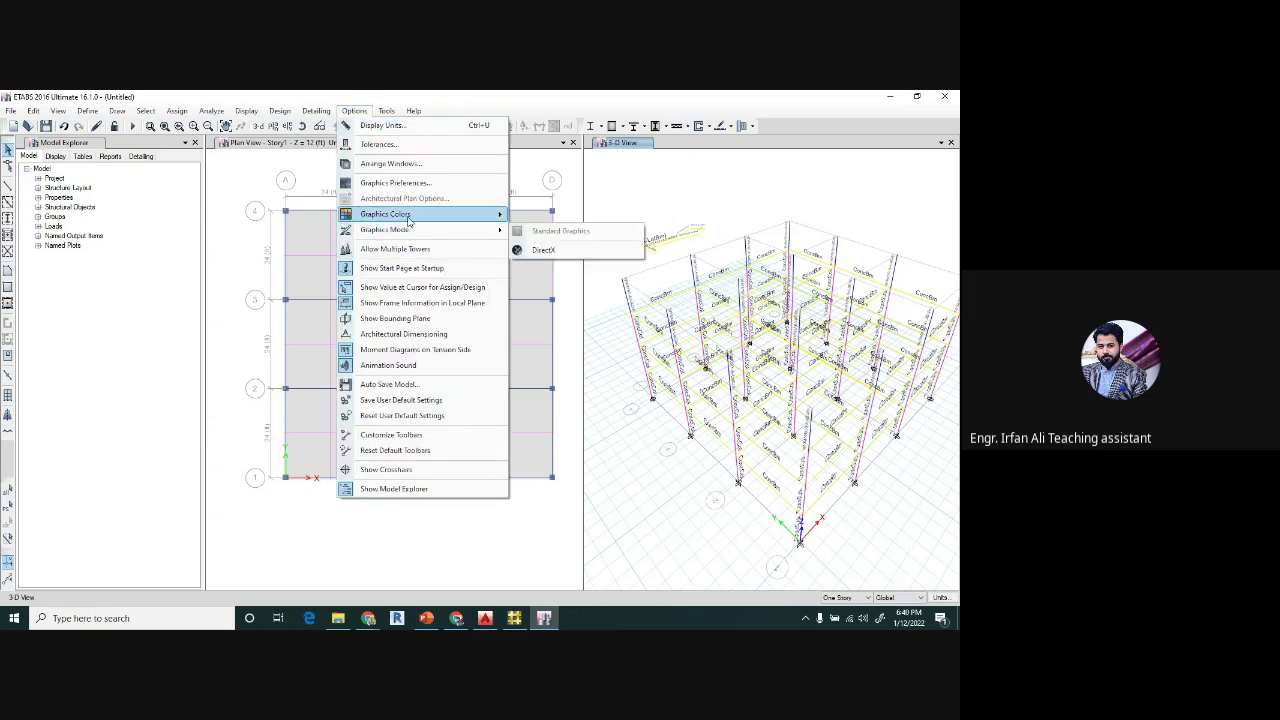
pyautogui.click(535, 222)
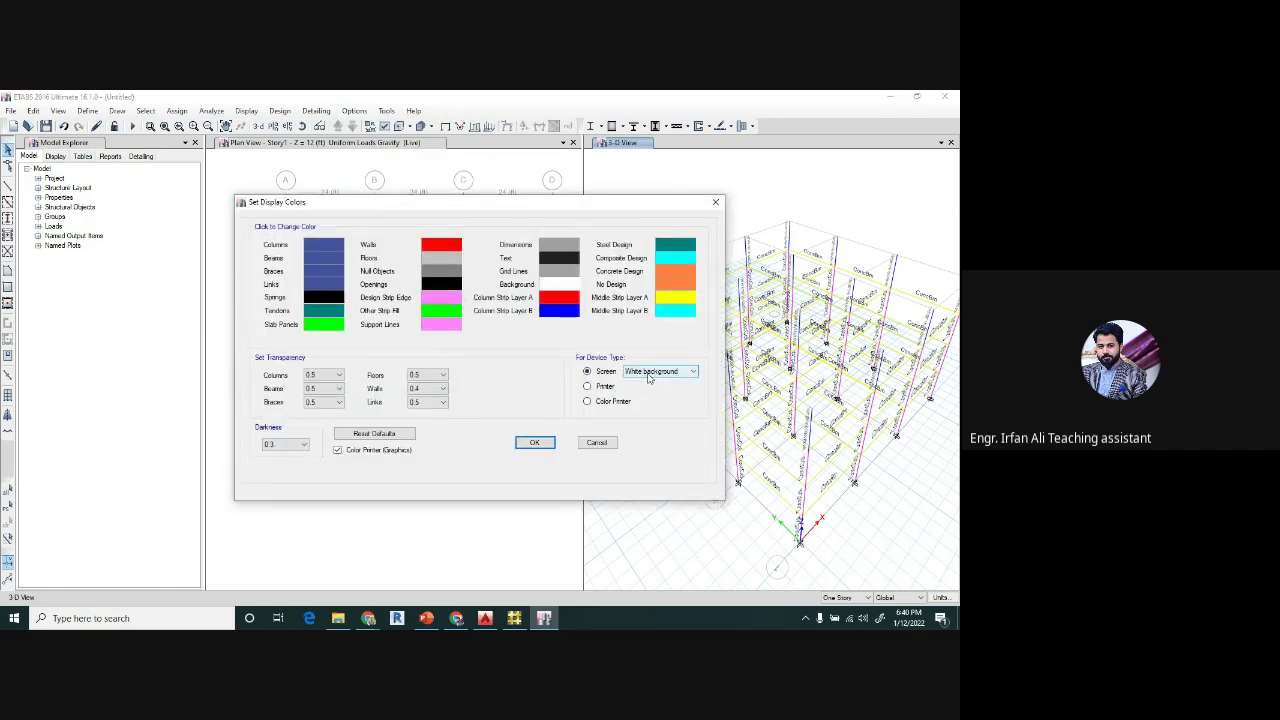
pyautogui.click(648, 376)
pyautogui.click(658, 392)
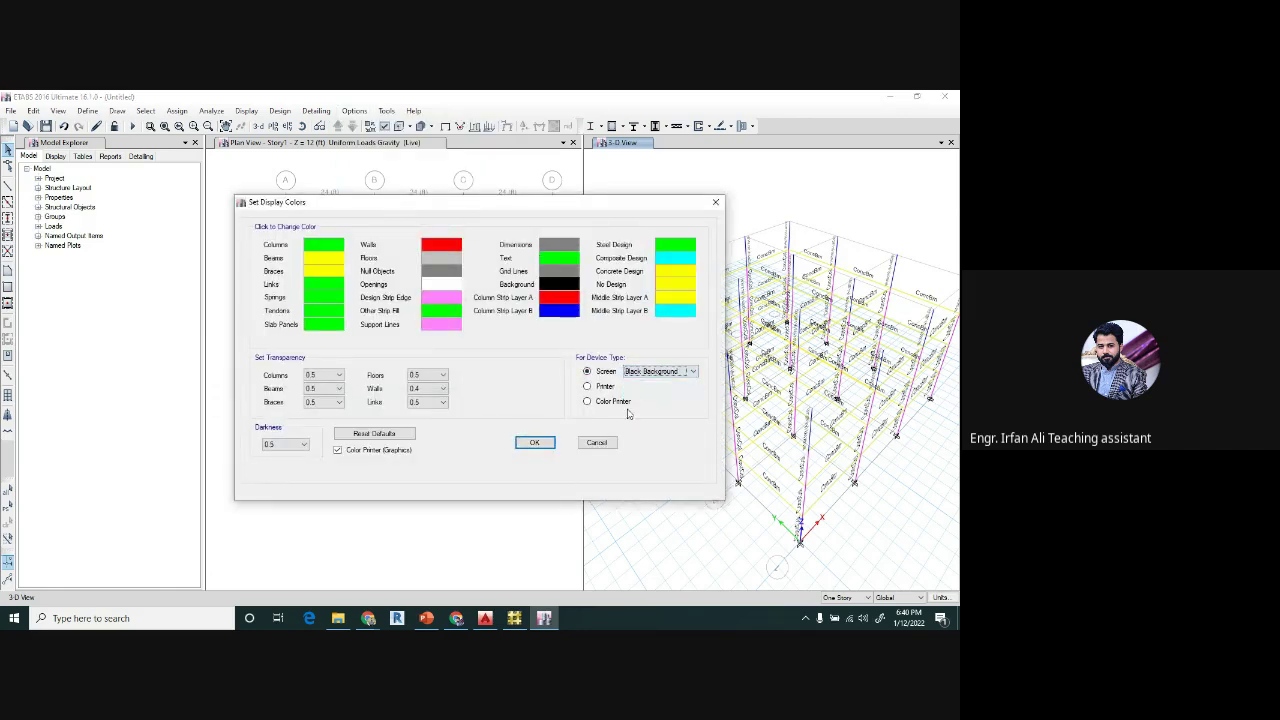
pyautogui.click(534, 442)
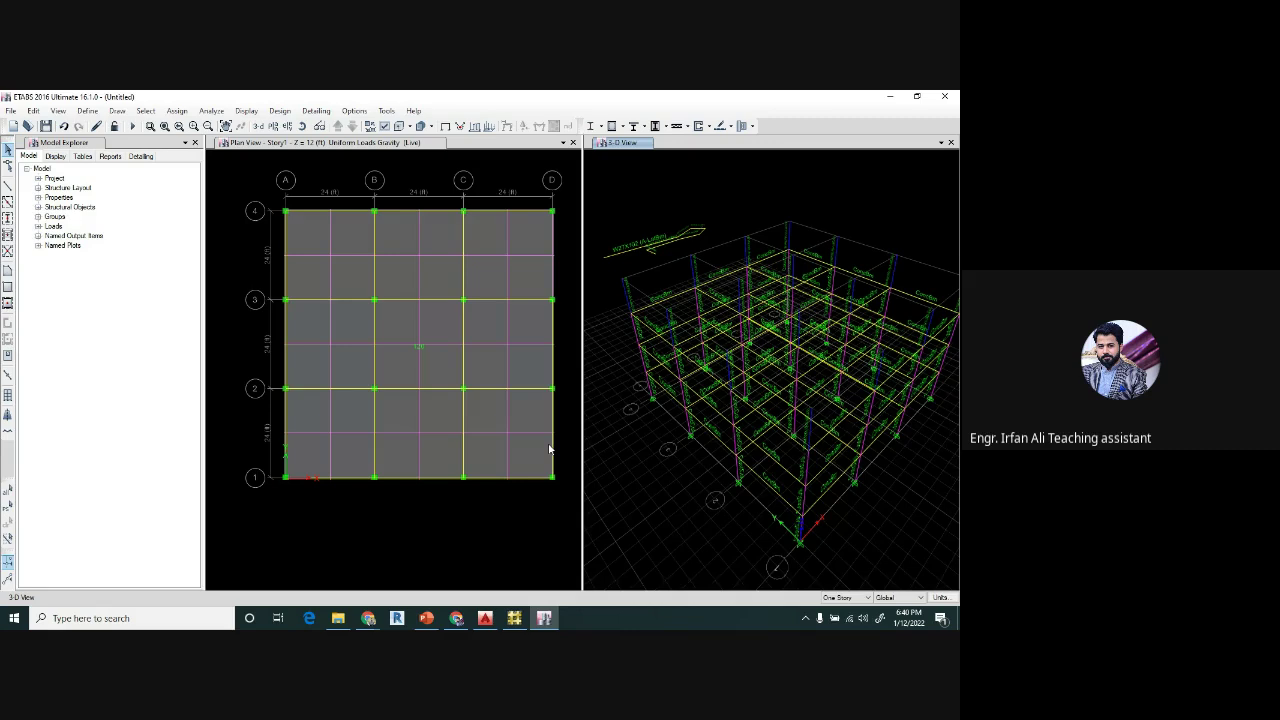
pyautogui.click(440, 325)
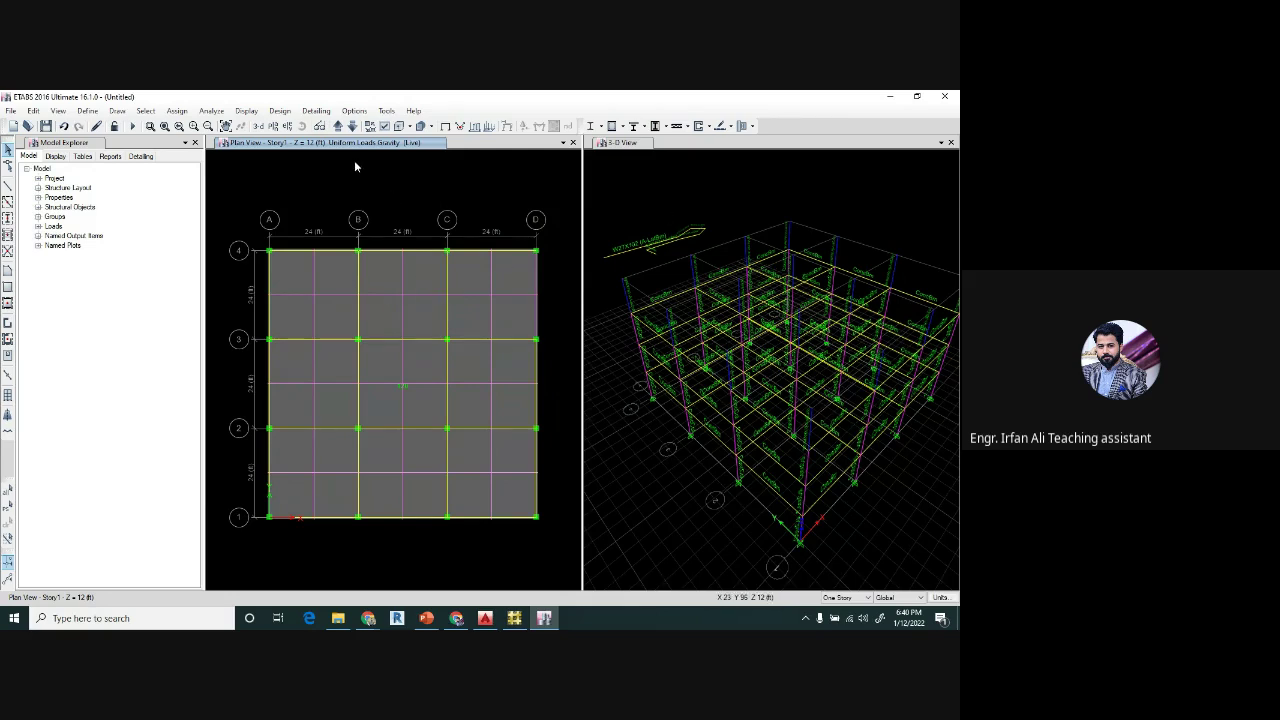
pyautogui.click(355, 111)
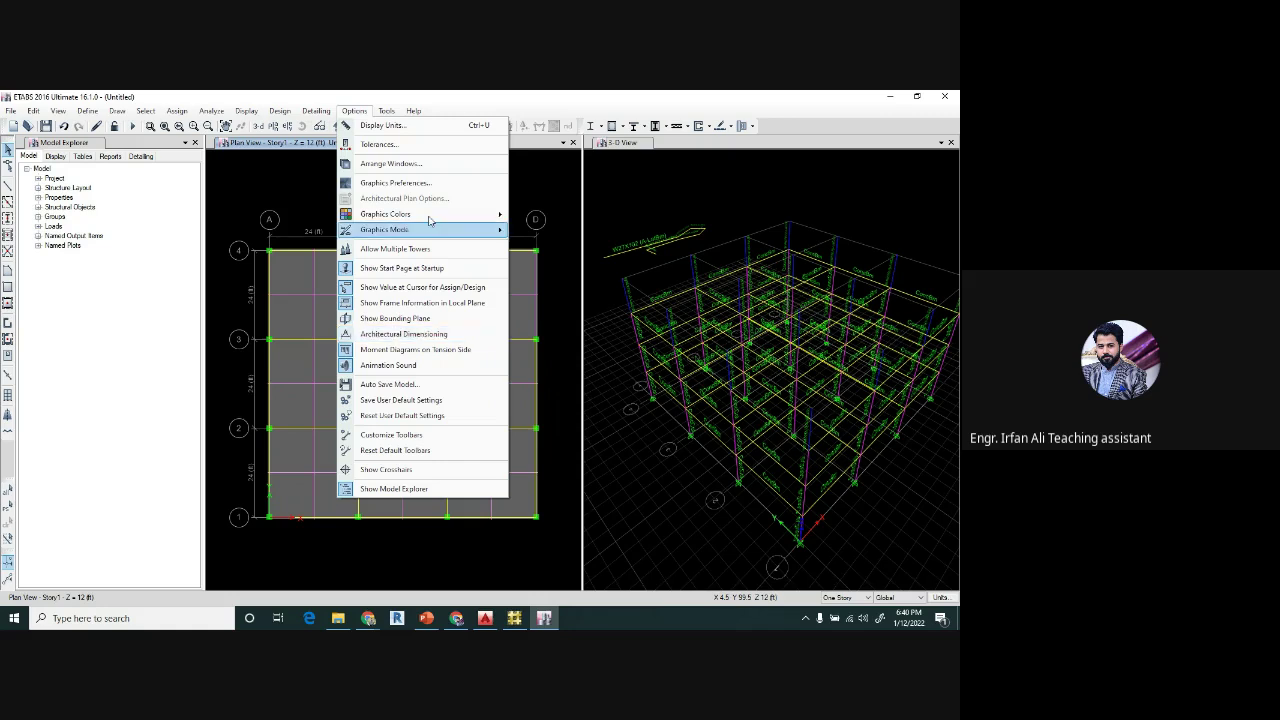
pyautogui.moveTo(389, 111)
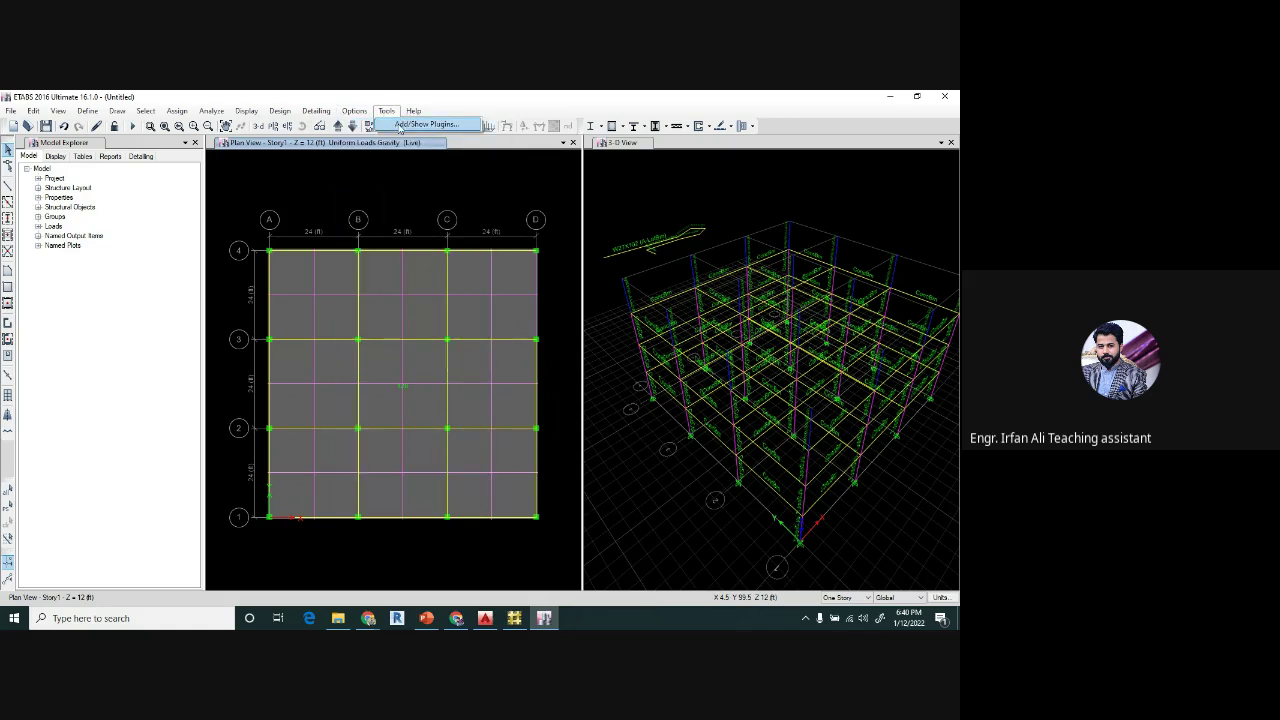
pyautogui.click(632, 107)
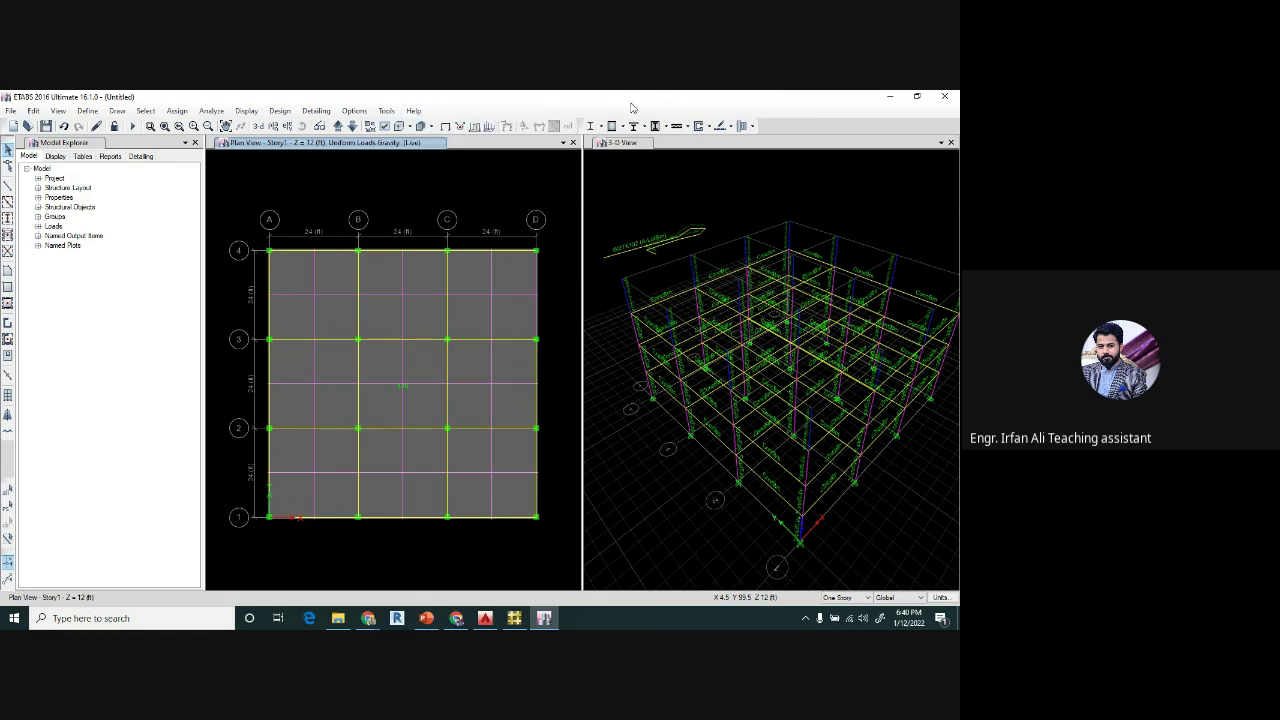
# - Open the program's help and search it for "slab"
pyautogui.click(418, 113)
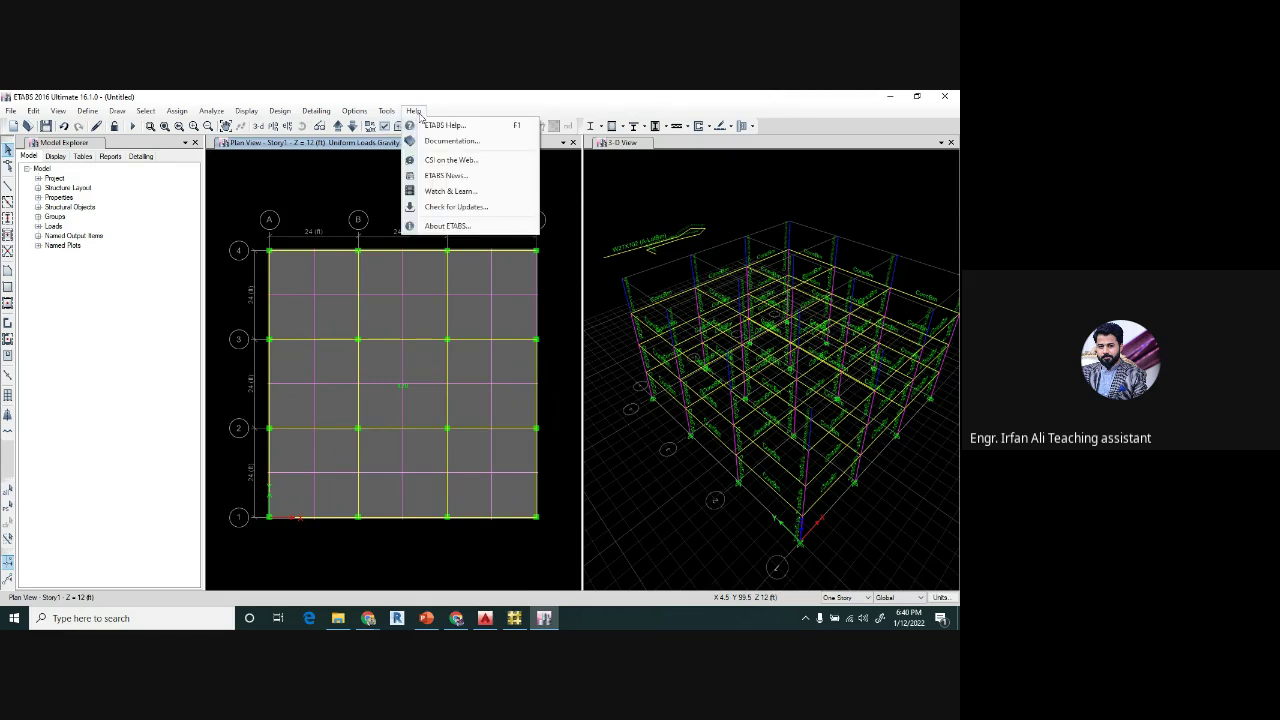
pyautogui.click(430, 127)
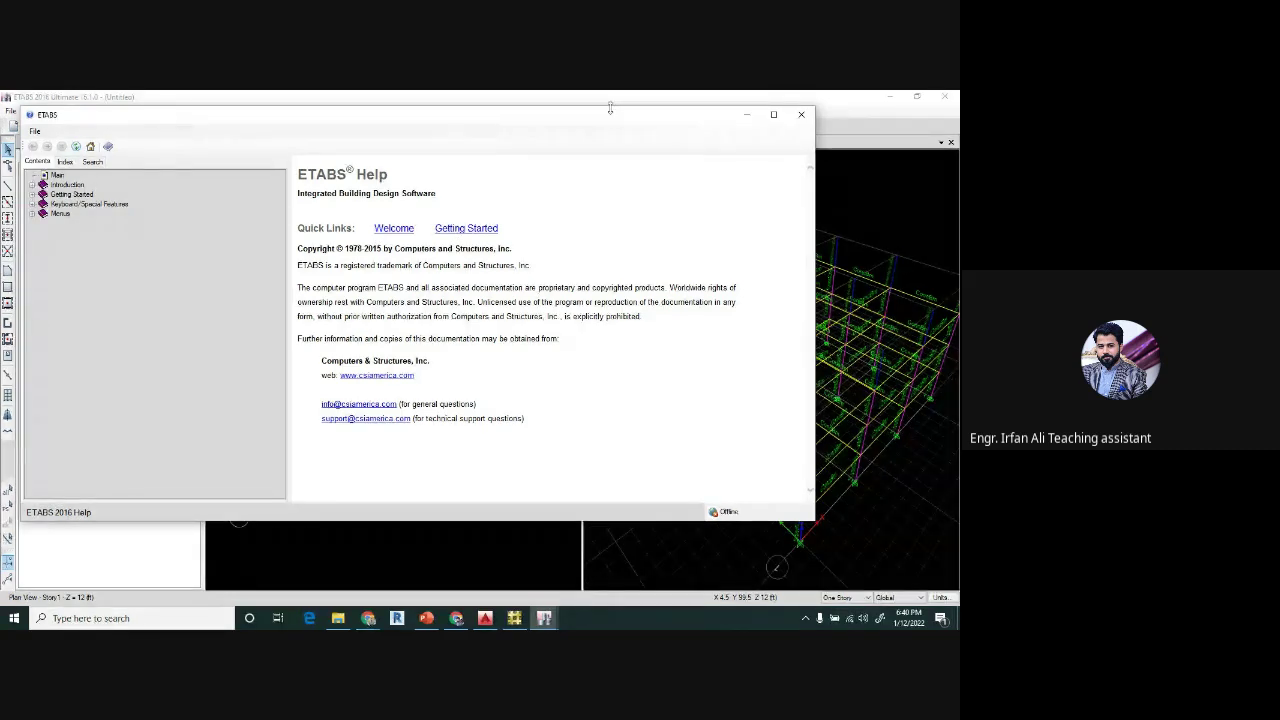
pyautogui.click(92, 161)
pyautogui.click(102, 186)
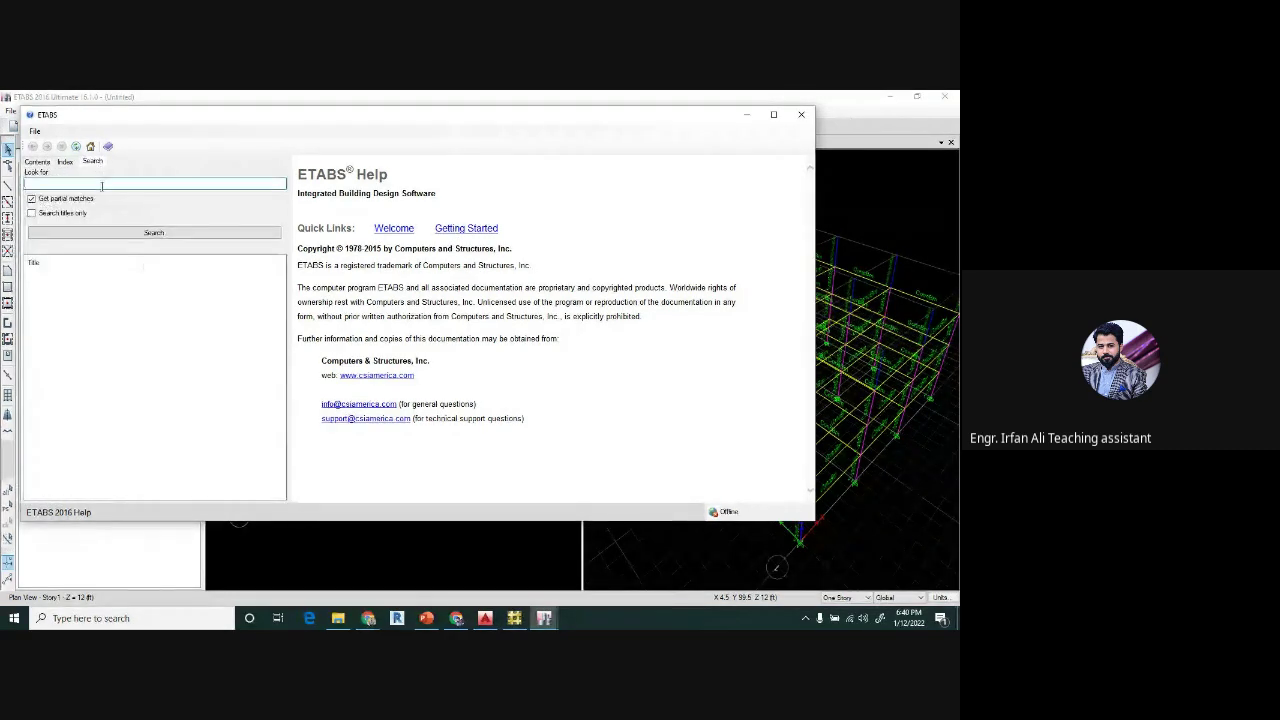
pyautogui.press('Return')
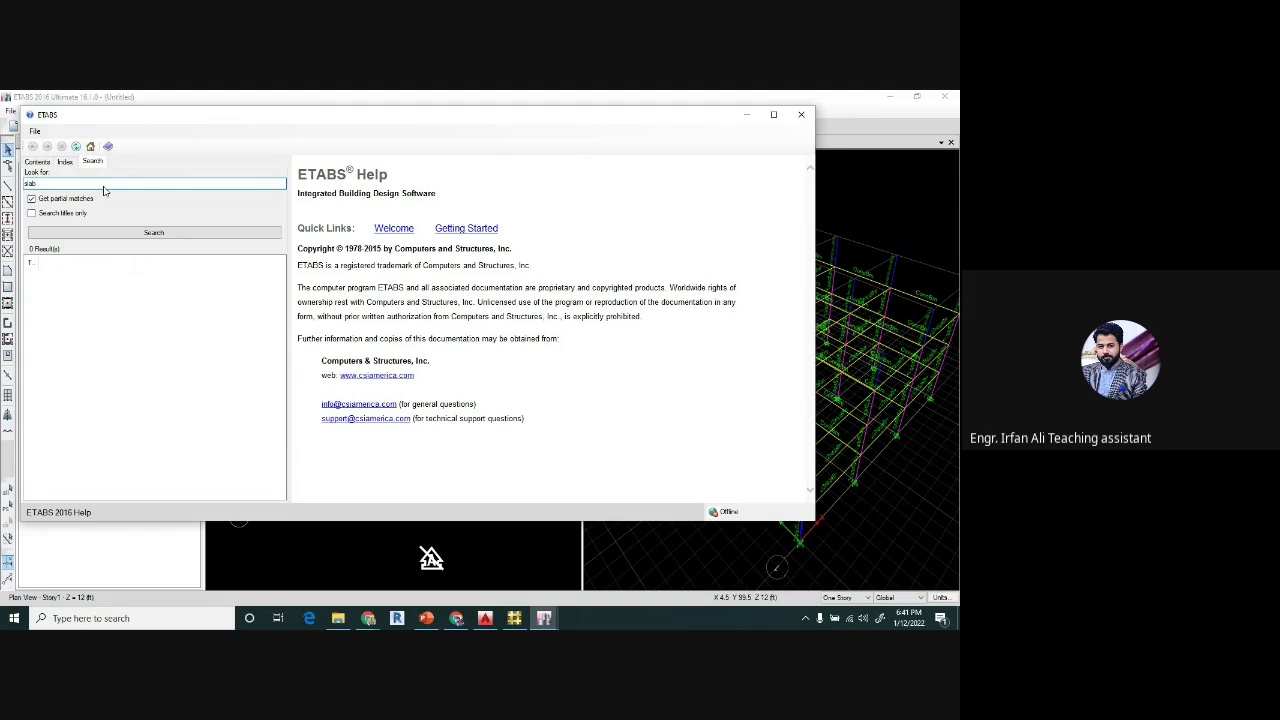
# - Search the help for "beam" instead, look through the list of matching topics, and close the help
pyautogui.press('BackSpace')
pyautogui.press('BackSpace')
pyautogui.press('BackSpace')
pyautogui.write('beam')
pyautogui.press('Return')
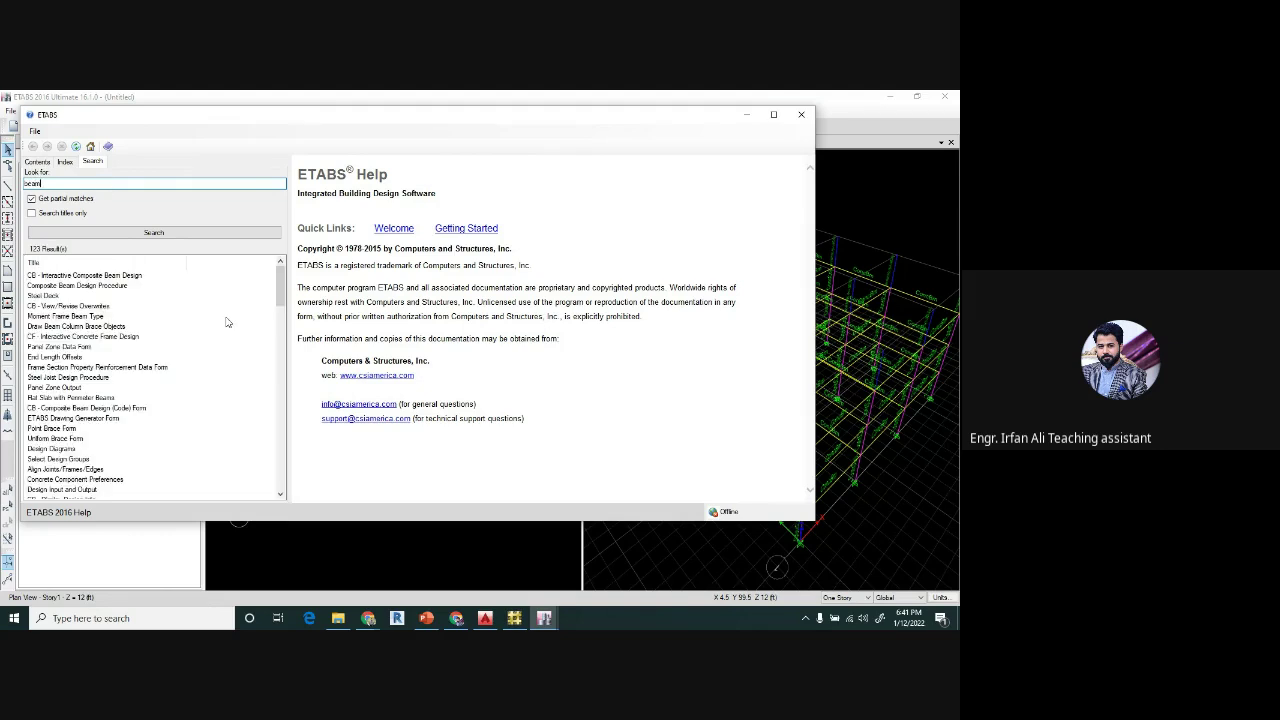
pyautogui.moveTo(281, 287); pyautogui.dragTo(268, 471)
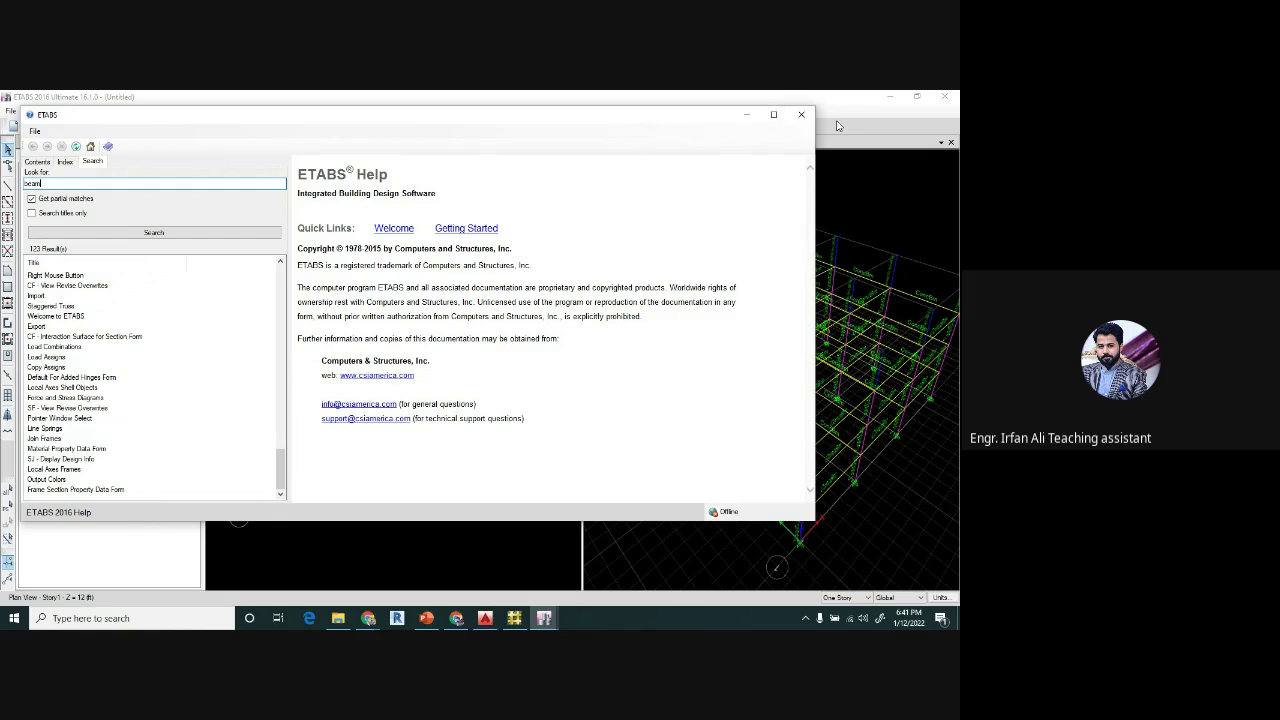
pyautogui.click(802, 117)
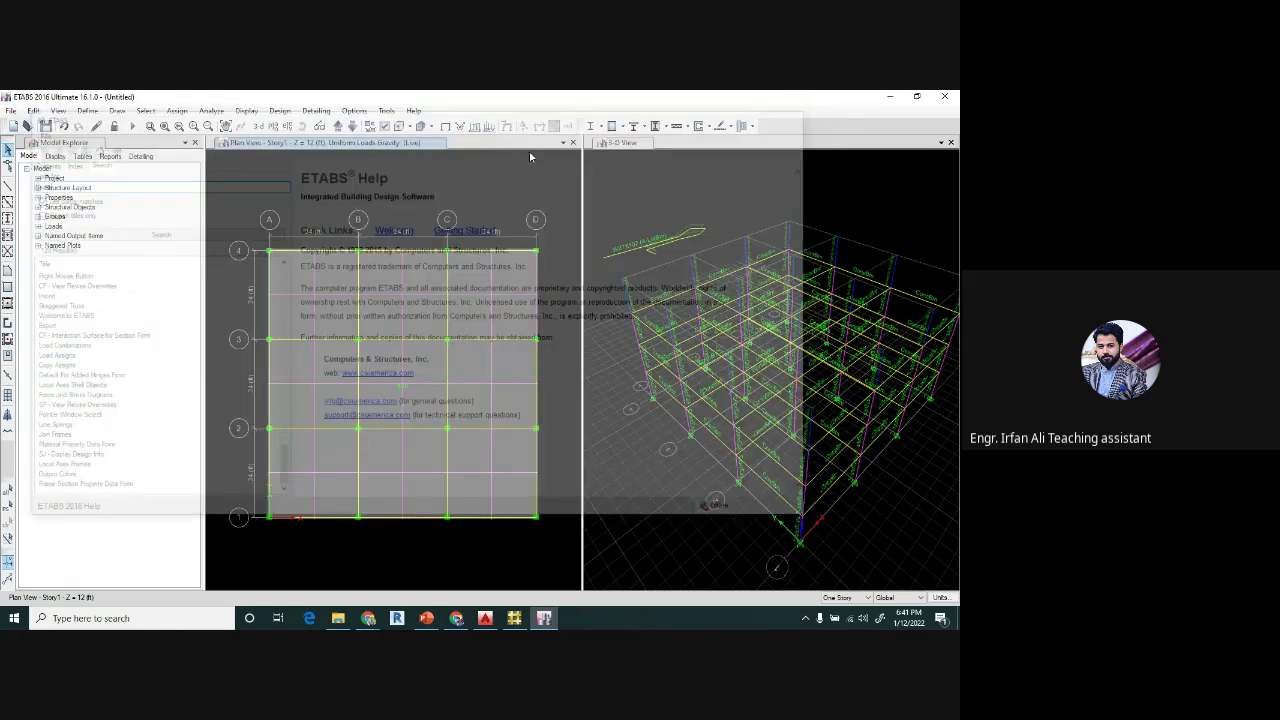
# - Browse the documentation's manuals and shear wall design documents, and open the ACI 318-14 shear wall design manual
pyautogui.click(413, 110)
pyautogui.click(443, 142)
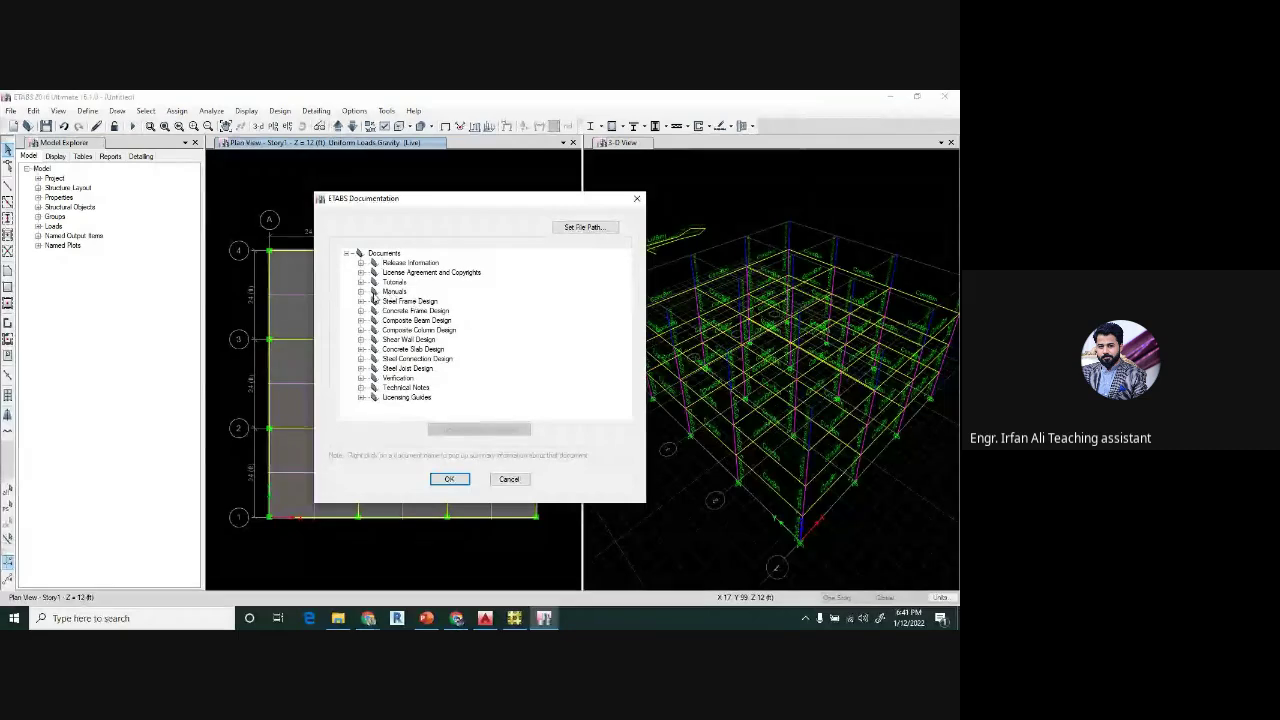
pyautogui.click(362, 291)
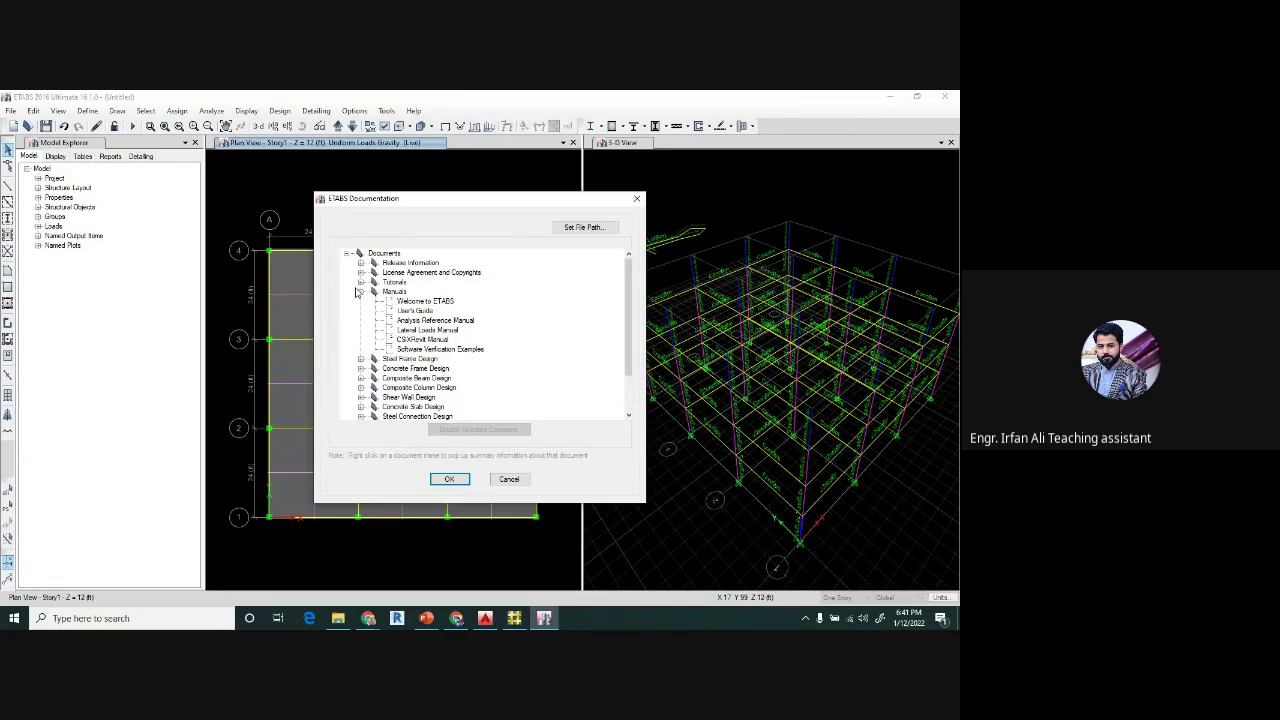
pyautogui.scroll(-2, 613, 305)
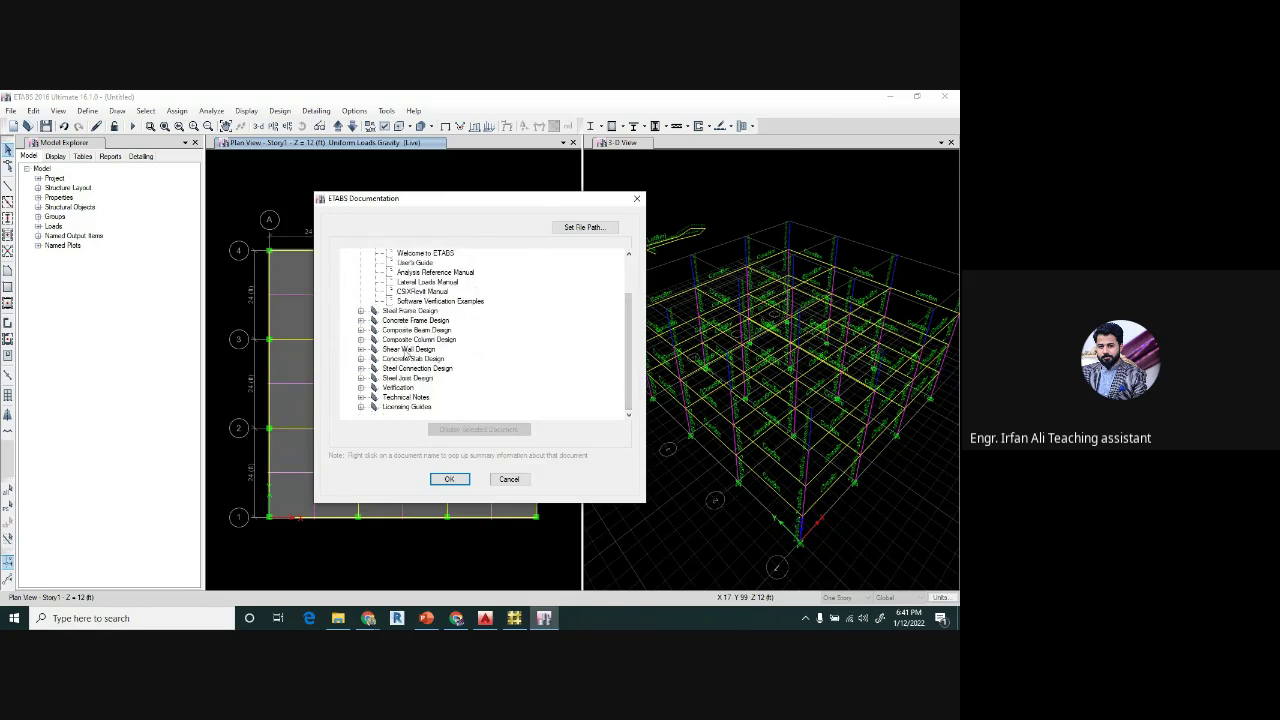
pyautogui.click(361, 349)
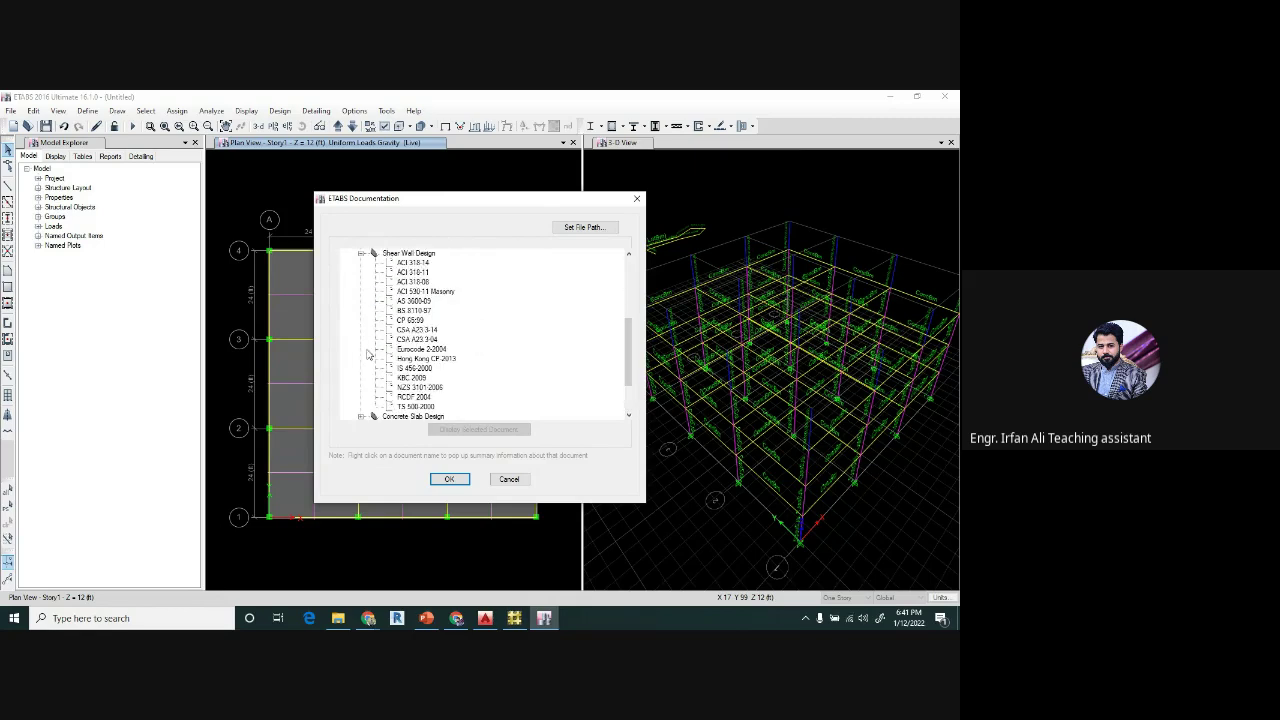
pyautogui.click(422, 262)
pyautogui.doubleClick(422, 262)
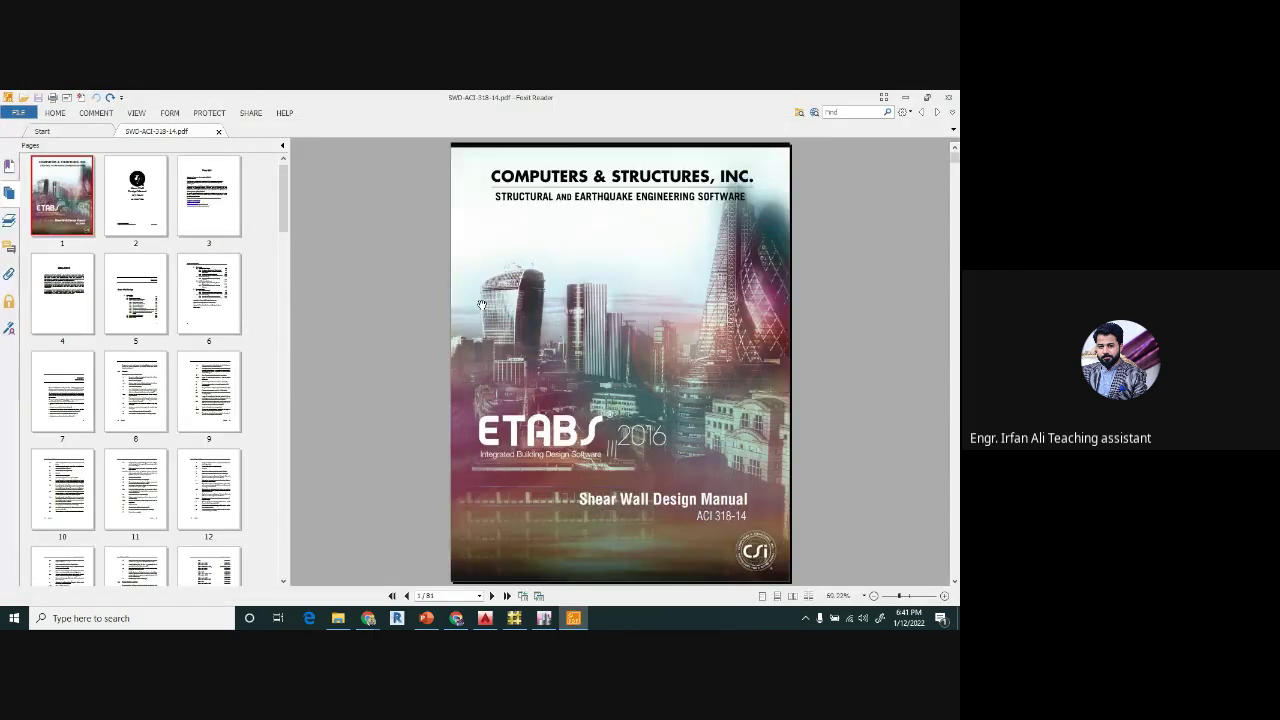
# - Skim the ACI 318-14 shear wall design manual in the PDF reader, switch back to ETABS, and close the documentation list
pyautogui.scroll(-2, 758, 341)
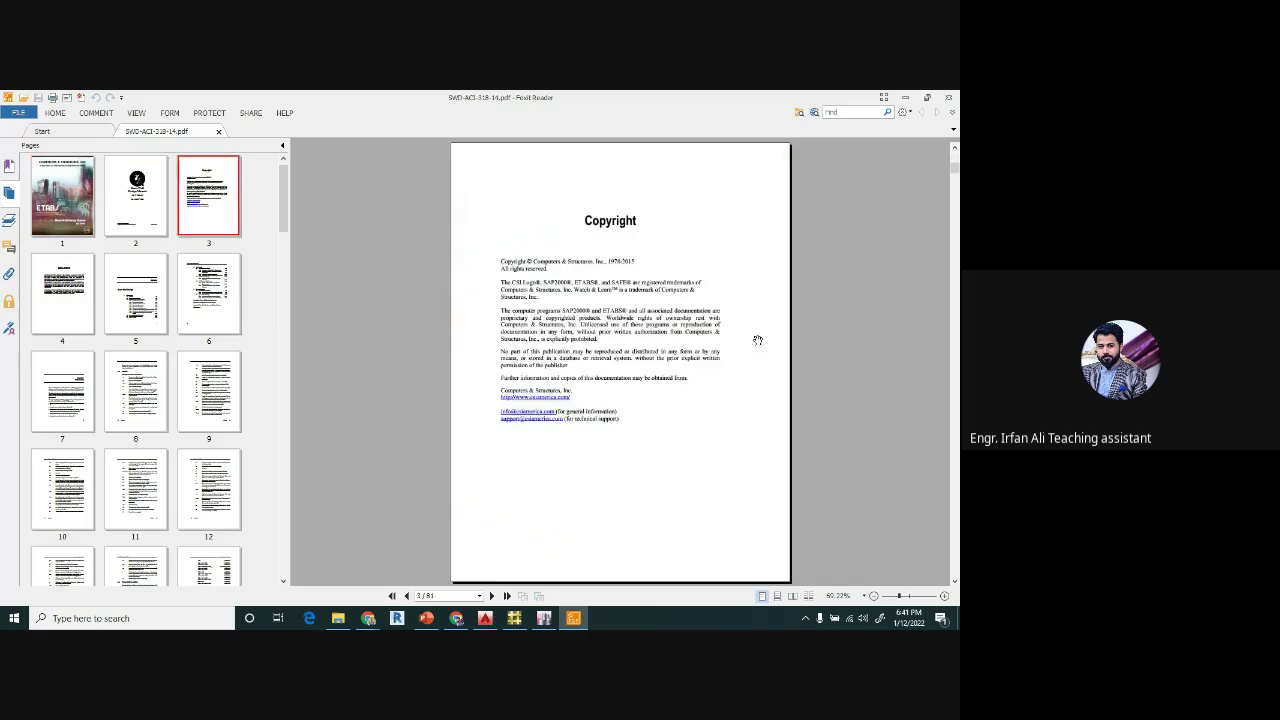
pyautogui.scroll(-6, 758, 341)
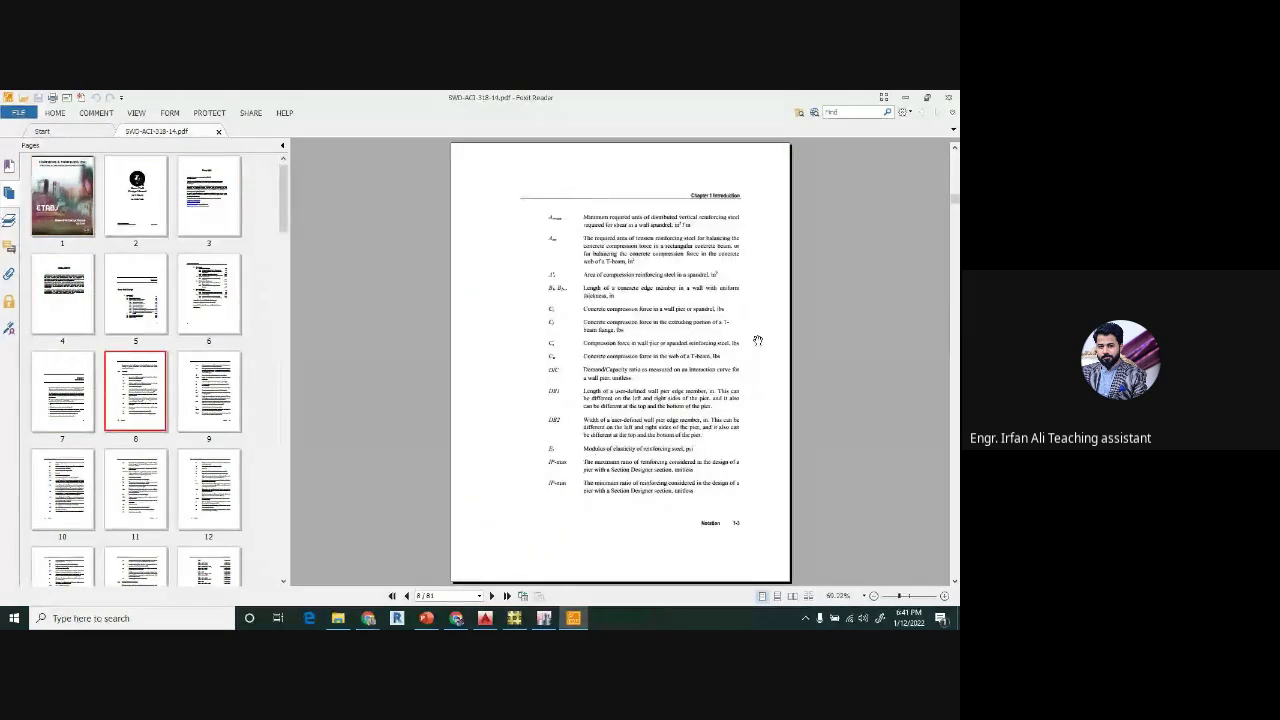
pyautogui.scroll(-10, 758, 341)
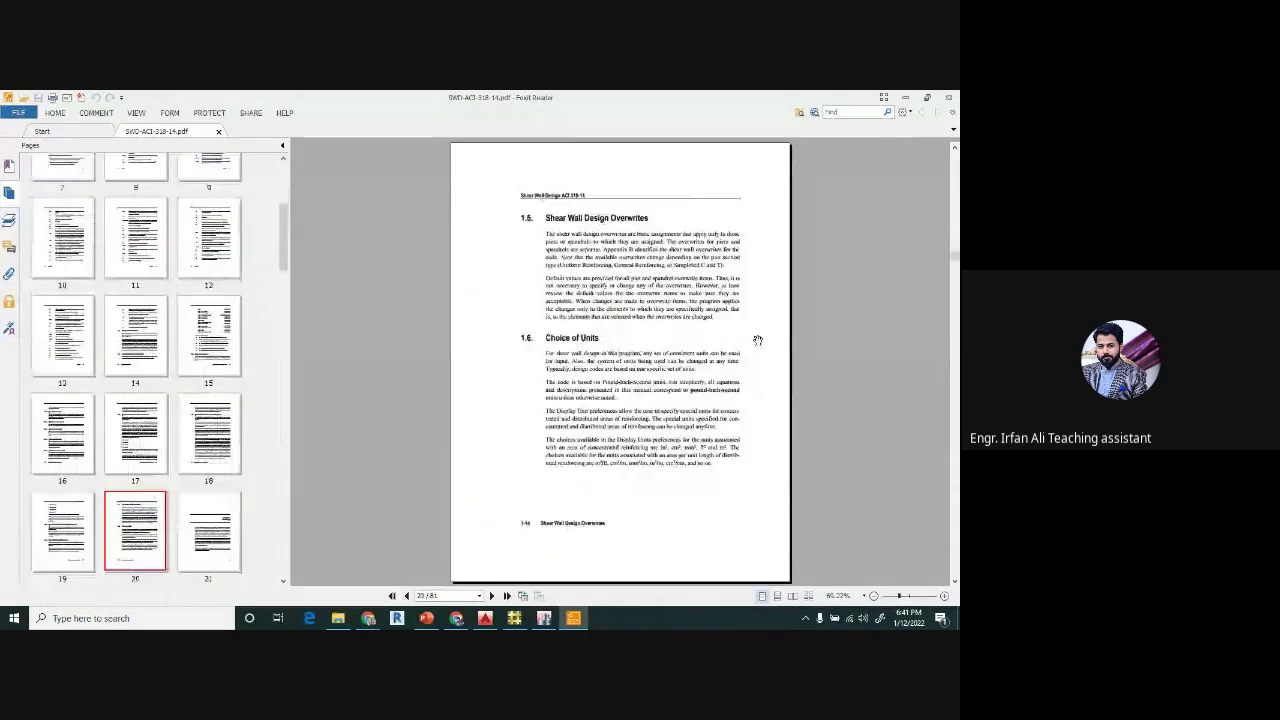
pyautogui.scroll(1, 758, 341)
pyautogui.scroll(-1, 758, 341)
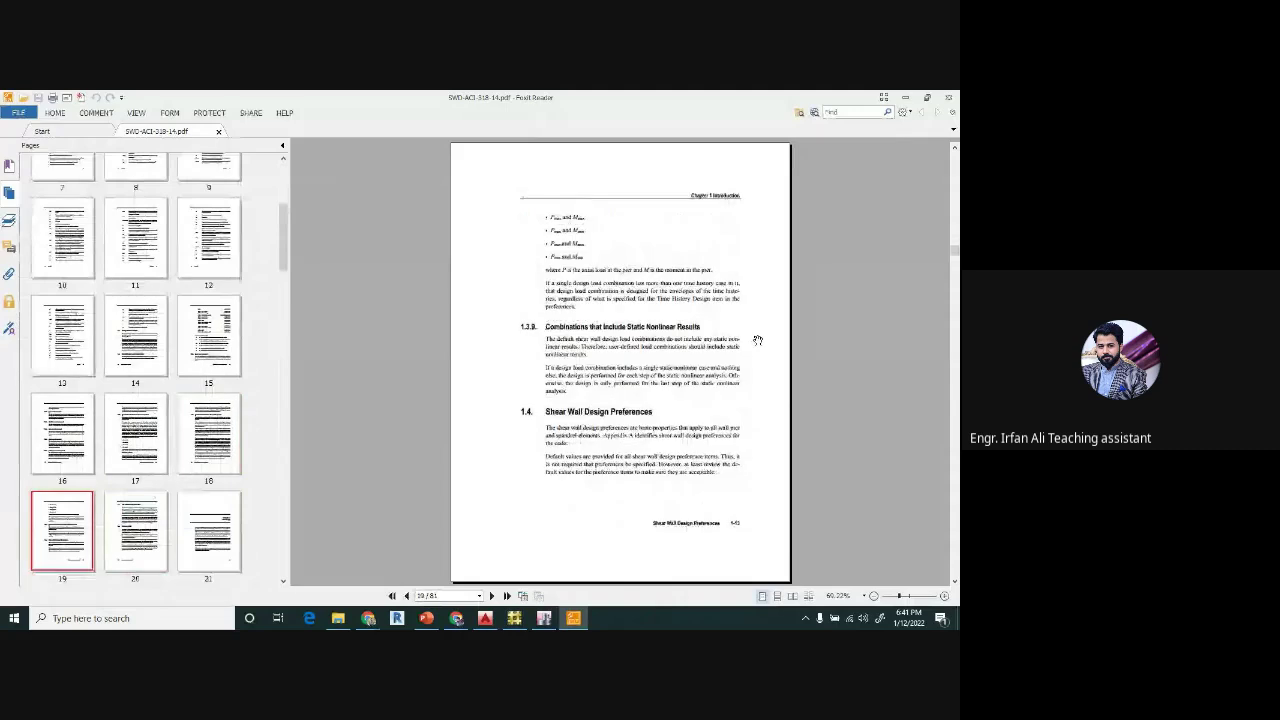
pyautogui.scroll(2, 758, 341)
pyautogui.scroll(-13, 758, 341)
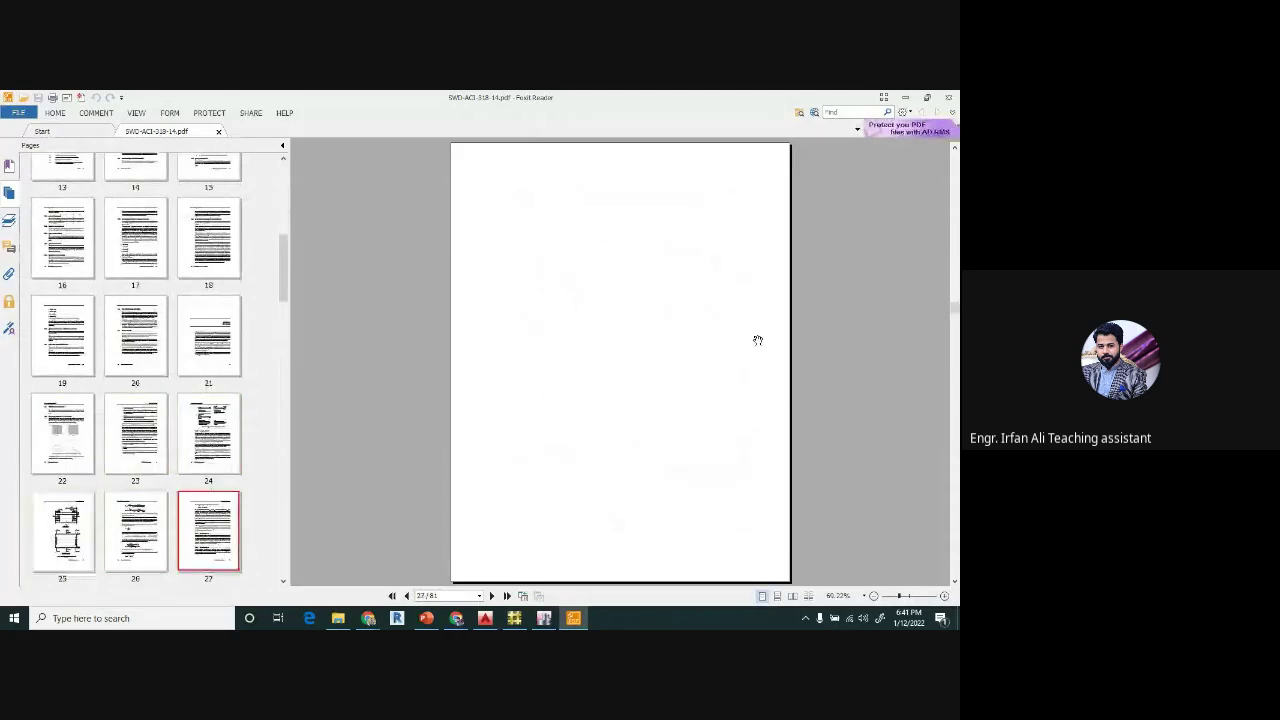
pyautogui.scroll(-14, 758, 341)
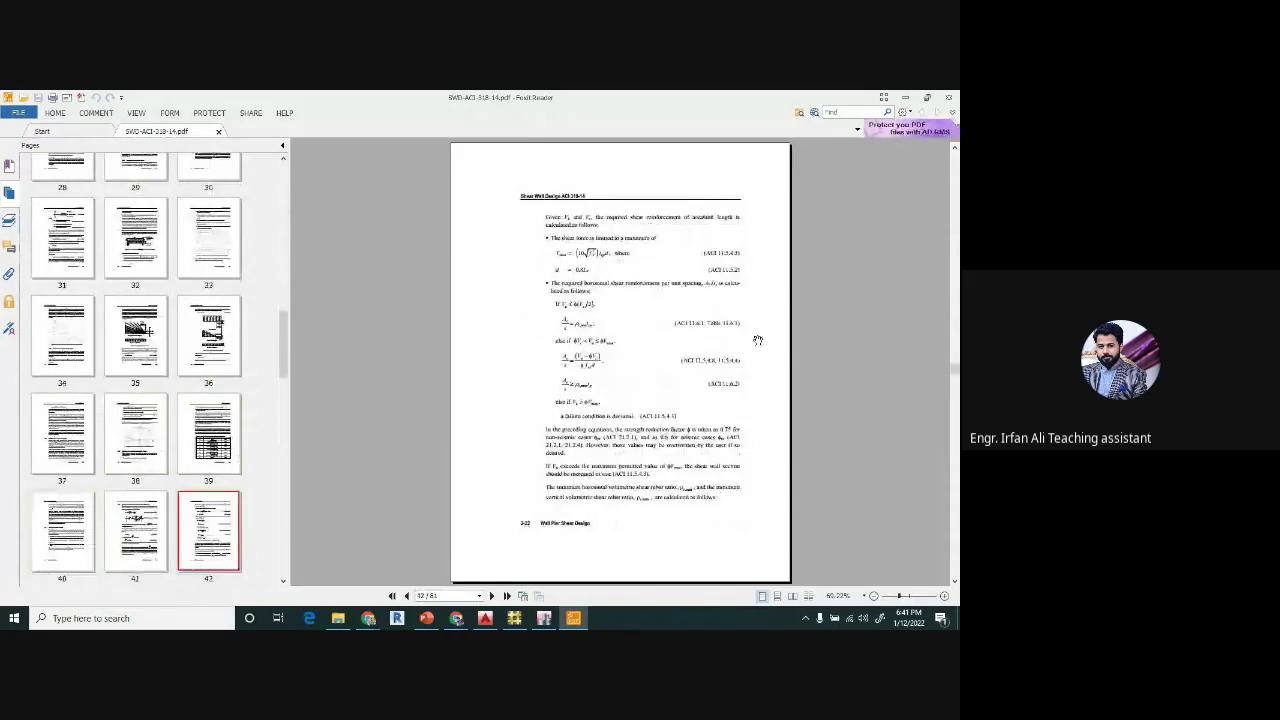
pyautogui.scroll(-5, 758, 341)
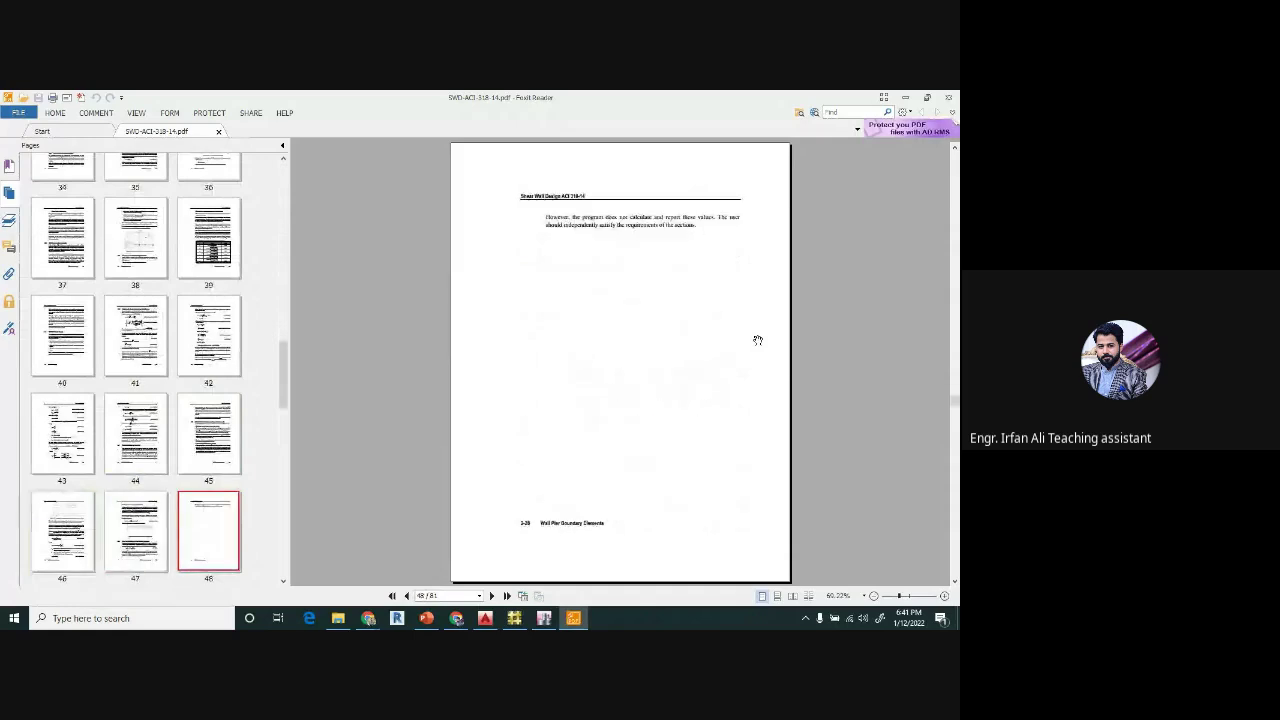
pyautogui.scroll(-1, 758, 341)
pyautogui.scroll(1, 758, 341)
pyautogui.scroll(-5, 758, 341)
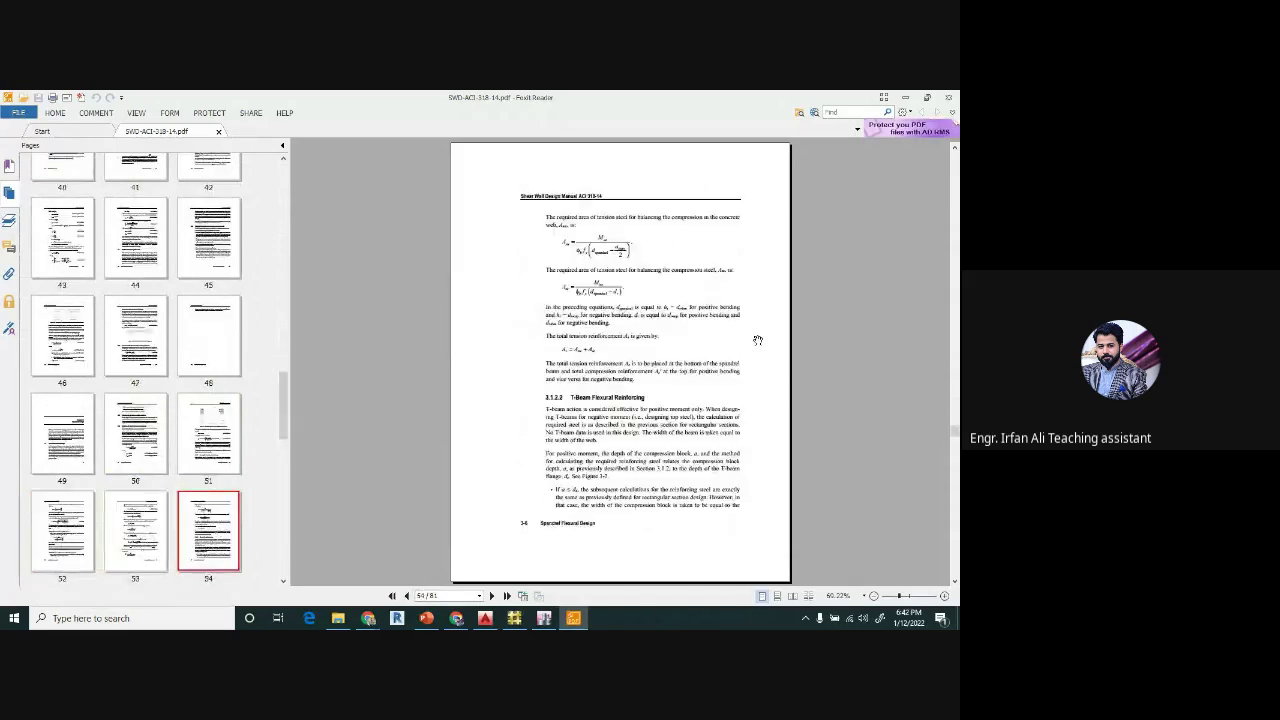
pyautogui.scroll(-3, 607, 335)
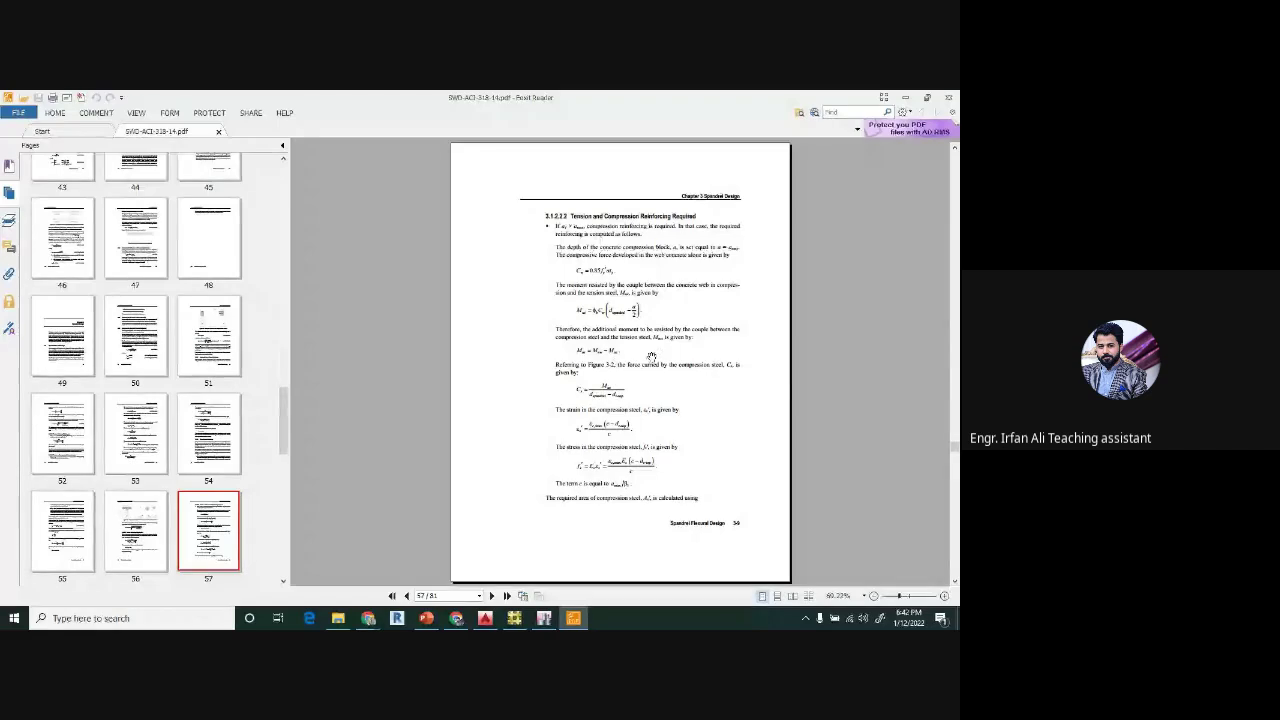
pyautogui.scroll(-3, 623, 336)
pyautogui.scroll(-3, 623, 336)
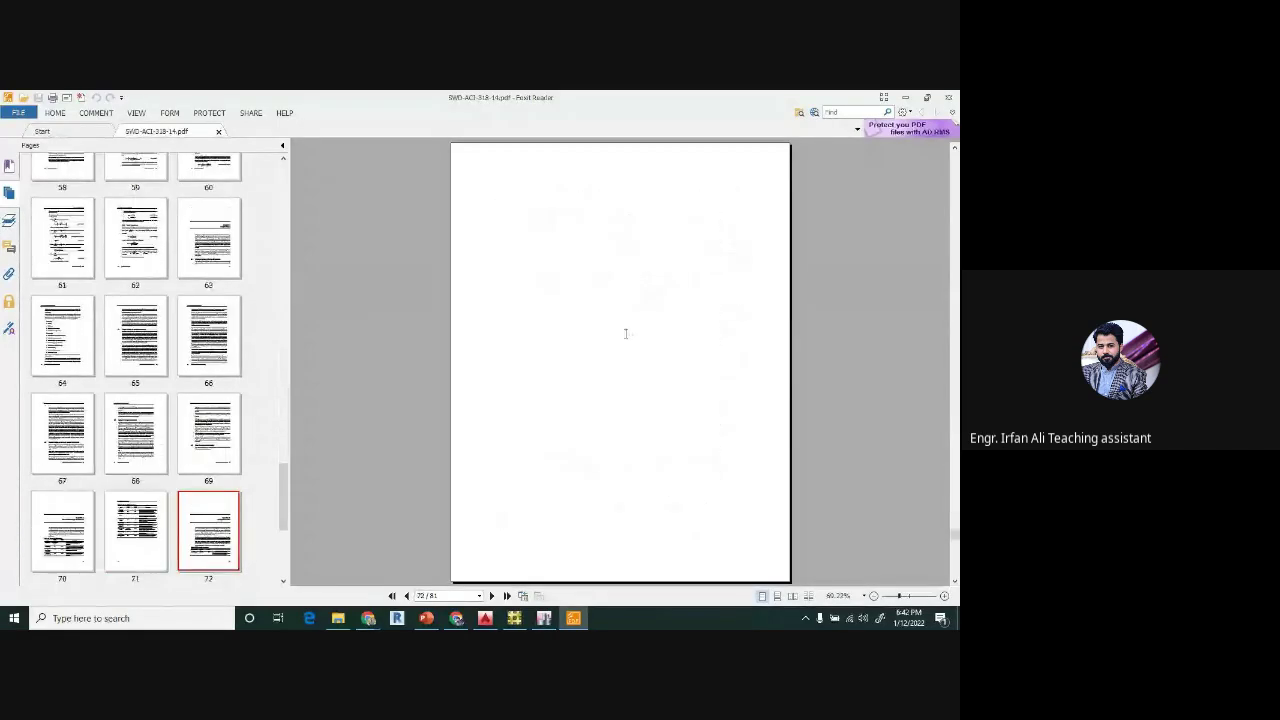
pyautogui.hotkey('alt', 'Tab')
pyautogui.click(637, 198)
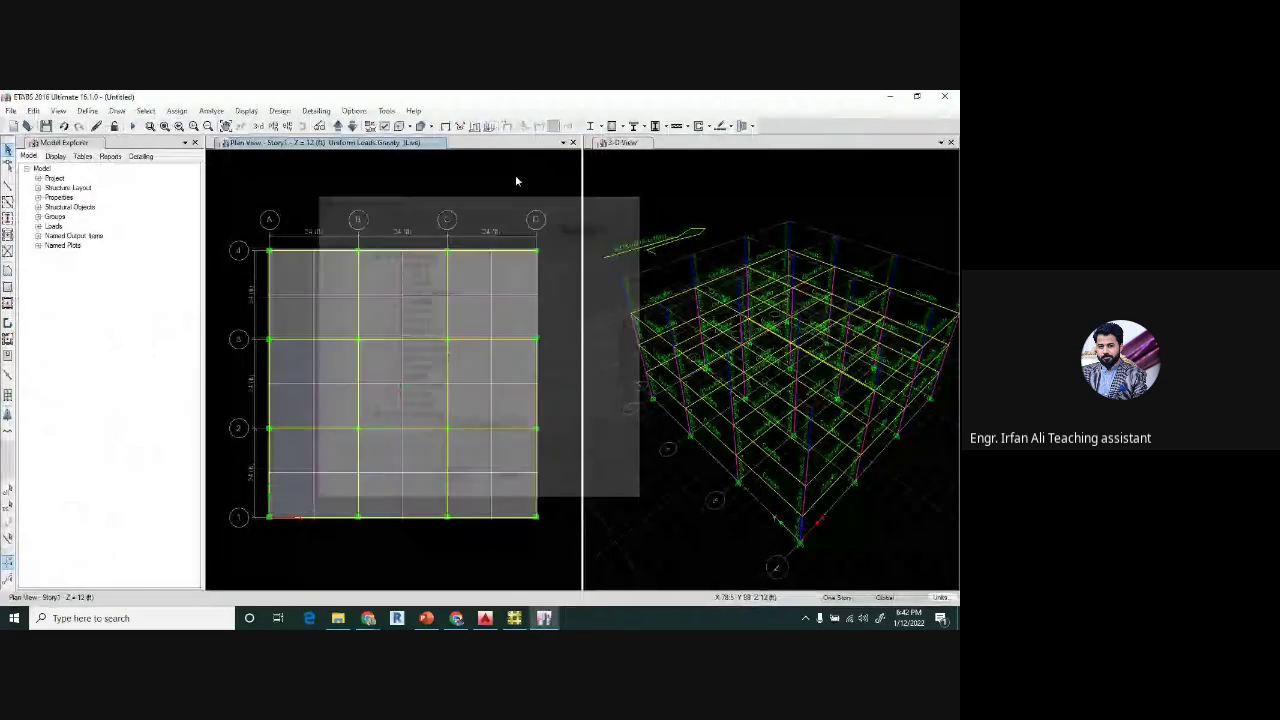
pyautogui.click(413, 111)
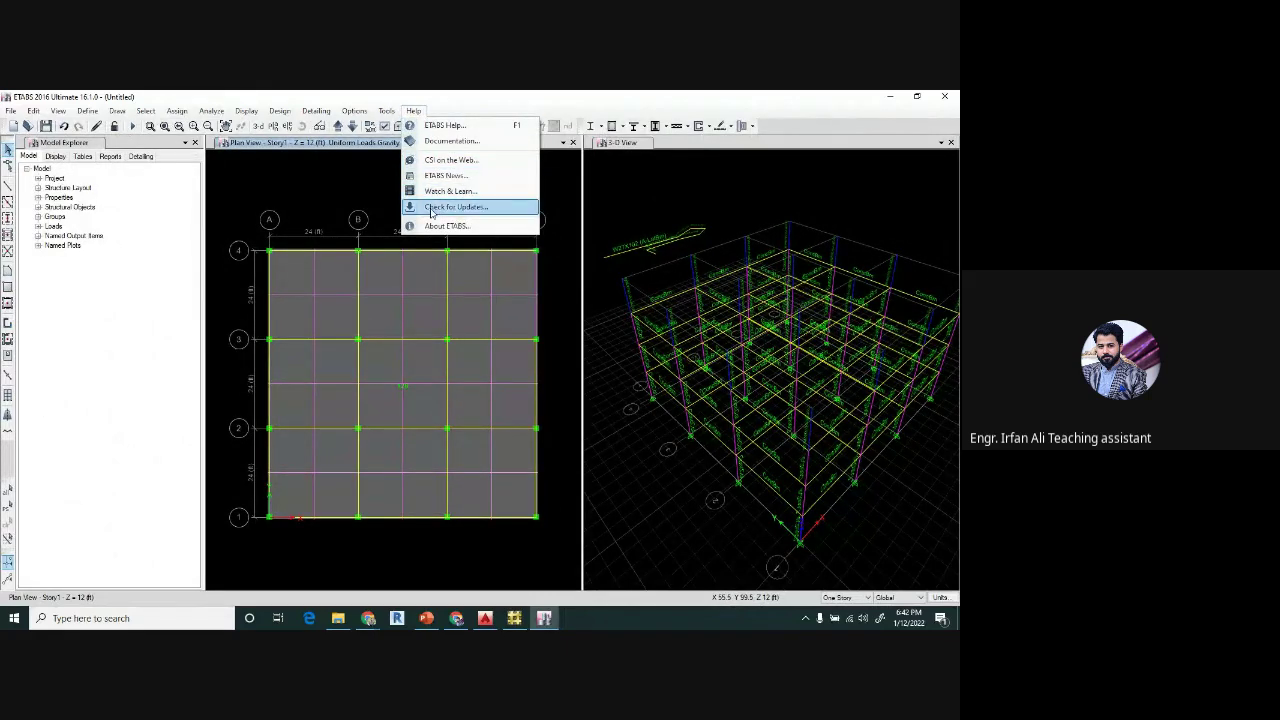
pyautogui.click(340, 202)
pyautogui.click(413, 110)
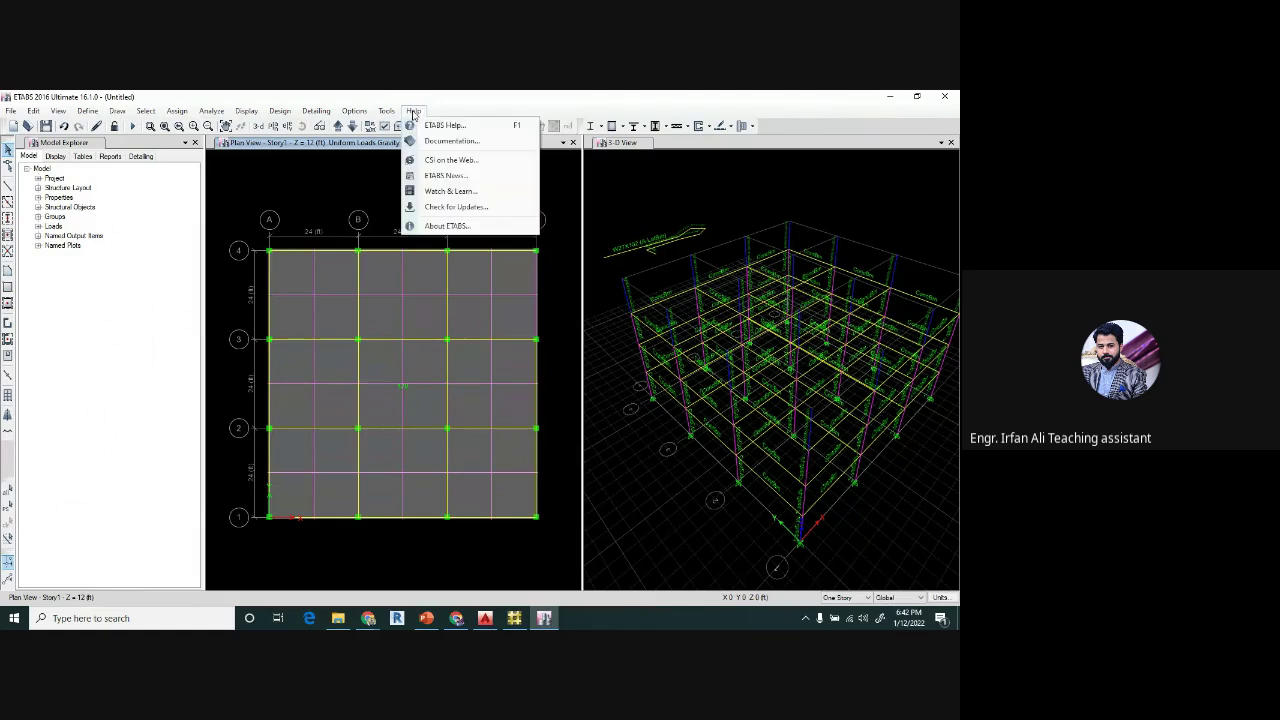
# - Switch to SAFE, create a flat slab model with three 24 ft spans each way, an 8 in slab and drop panels, and show it in 3D
pyautogui.click(379, 178)
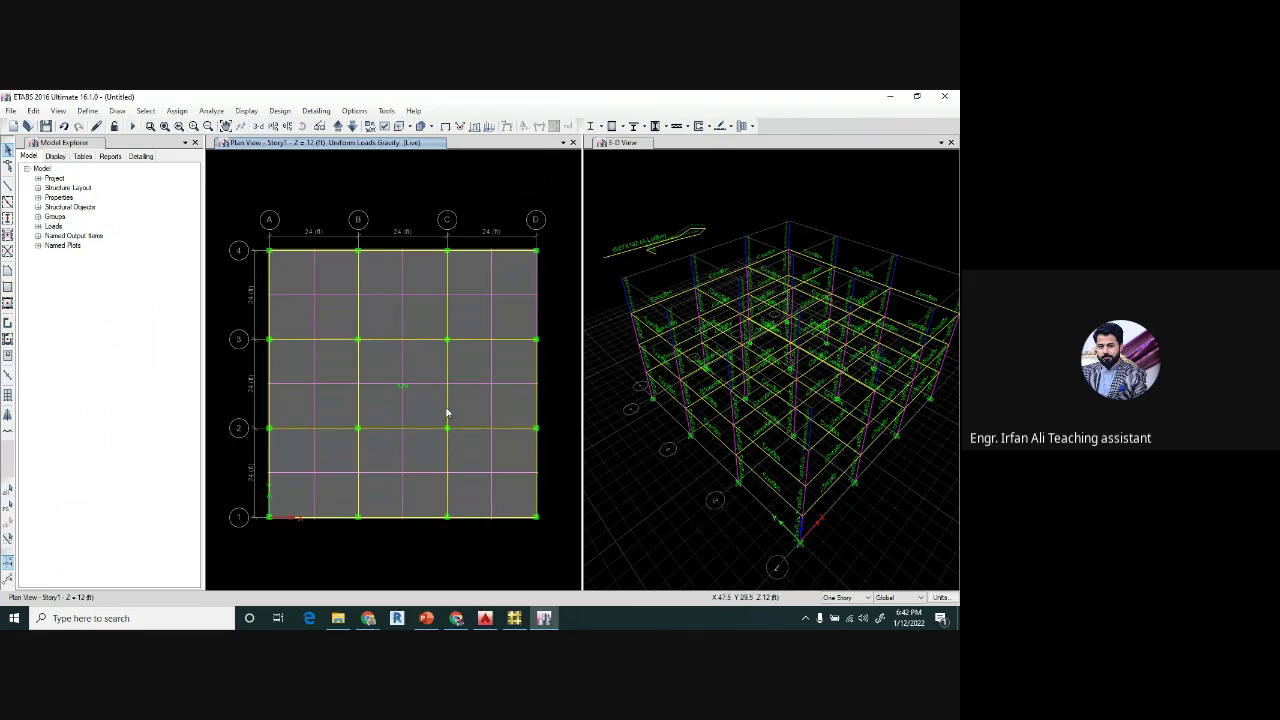
pyautogui.click(518, 619)
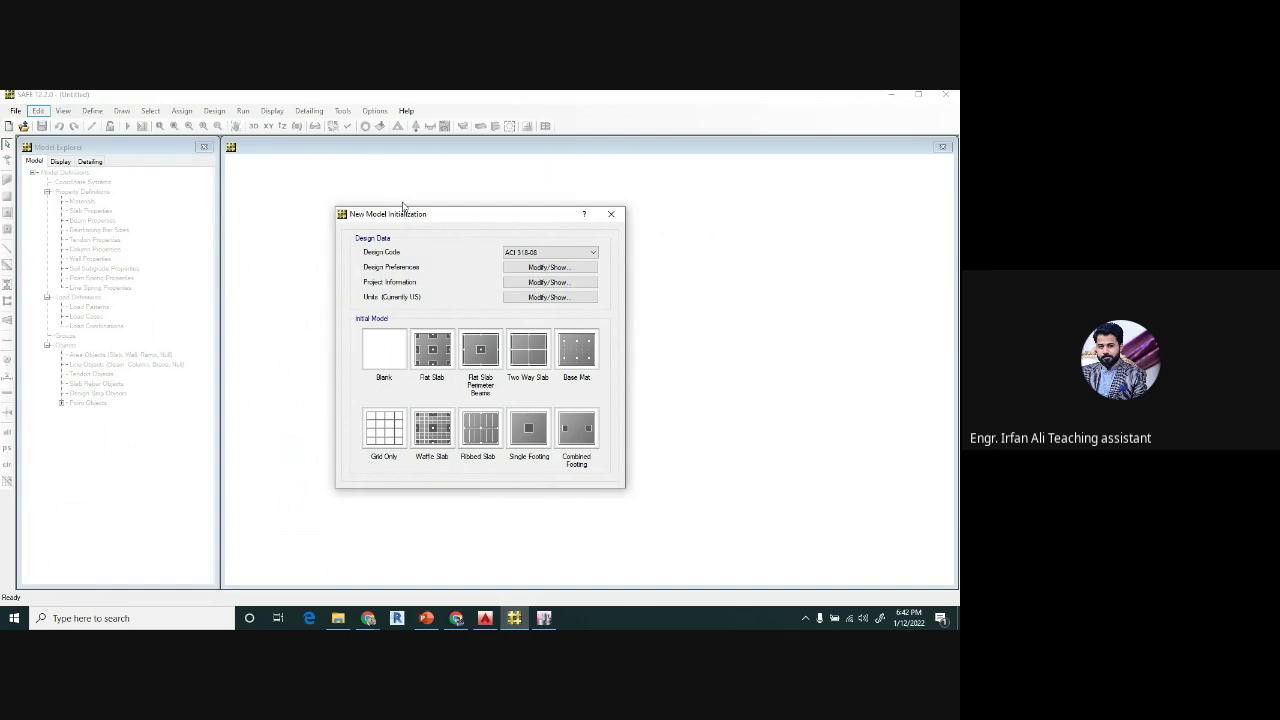
pyautogui.moveTo(413, 220); pyautogui.dragTo(394, 163)
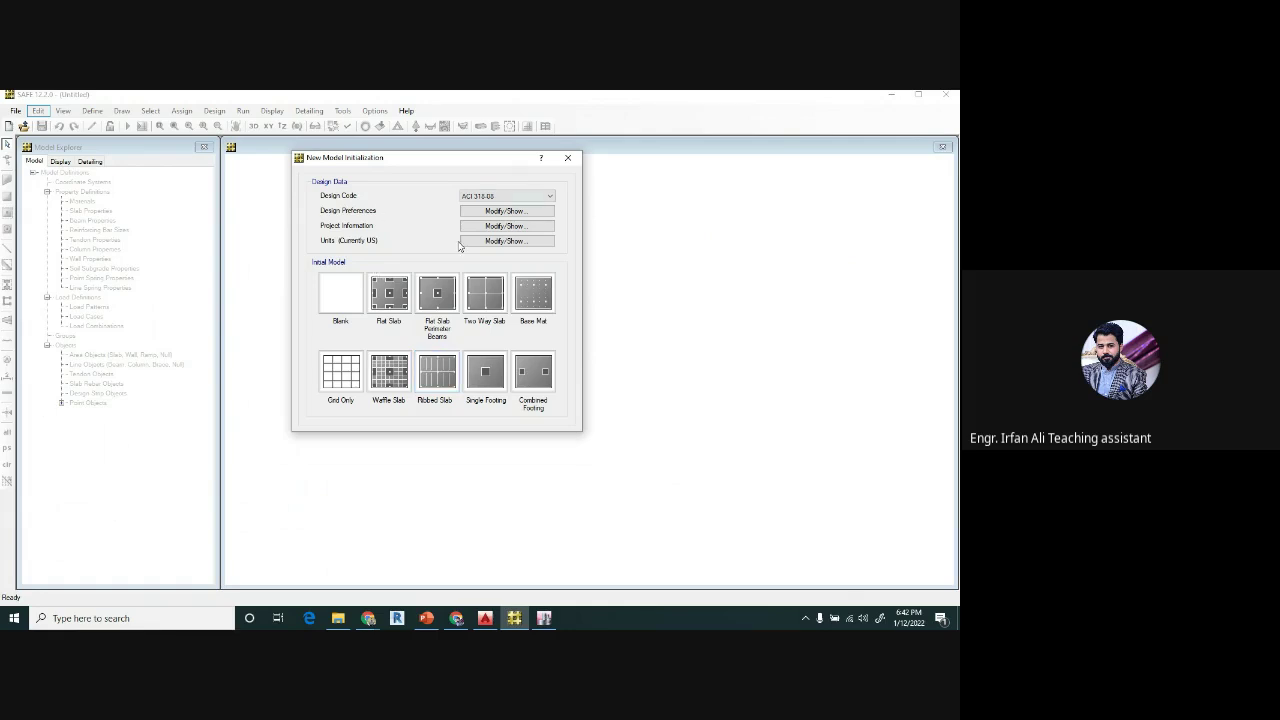
pyautogui.moveTo(474, 160)
pyautogui.mouseDown()
pyautogui.moveTo(516, 206)
pyautogui.moveTo(497, 163)
pyautogui.mouseUp()
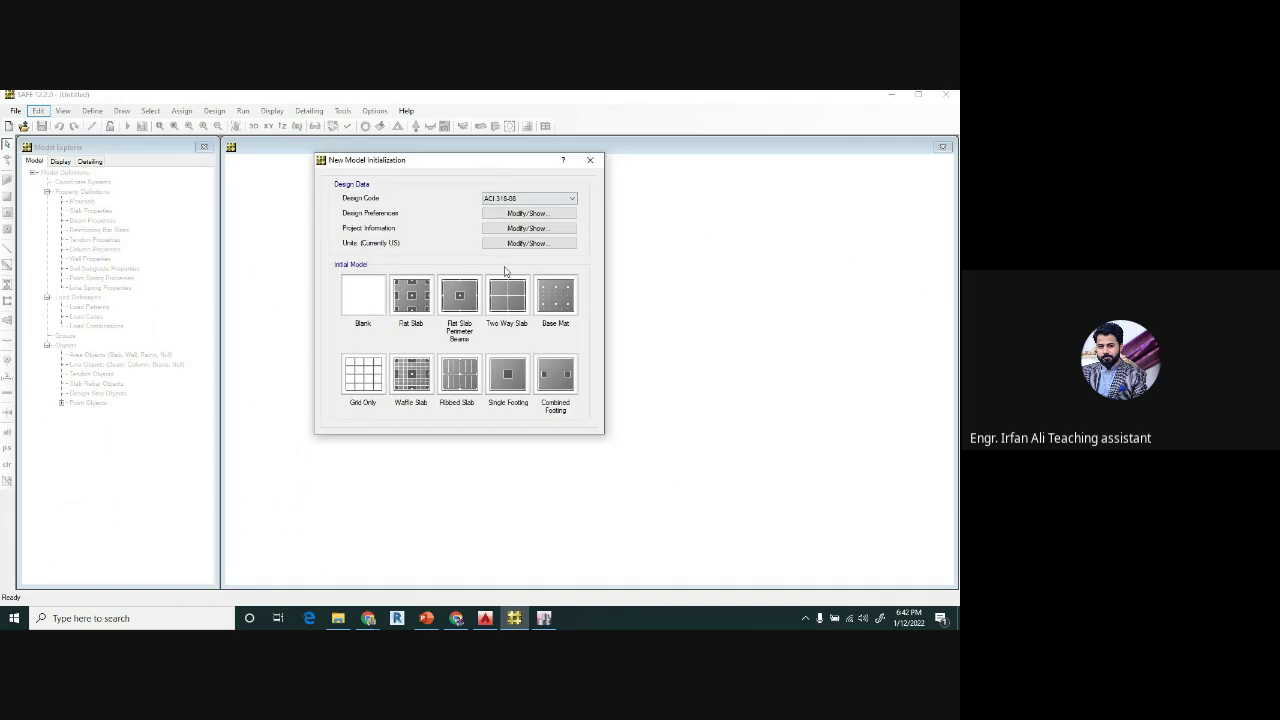
pyautogui.click(412, 297)
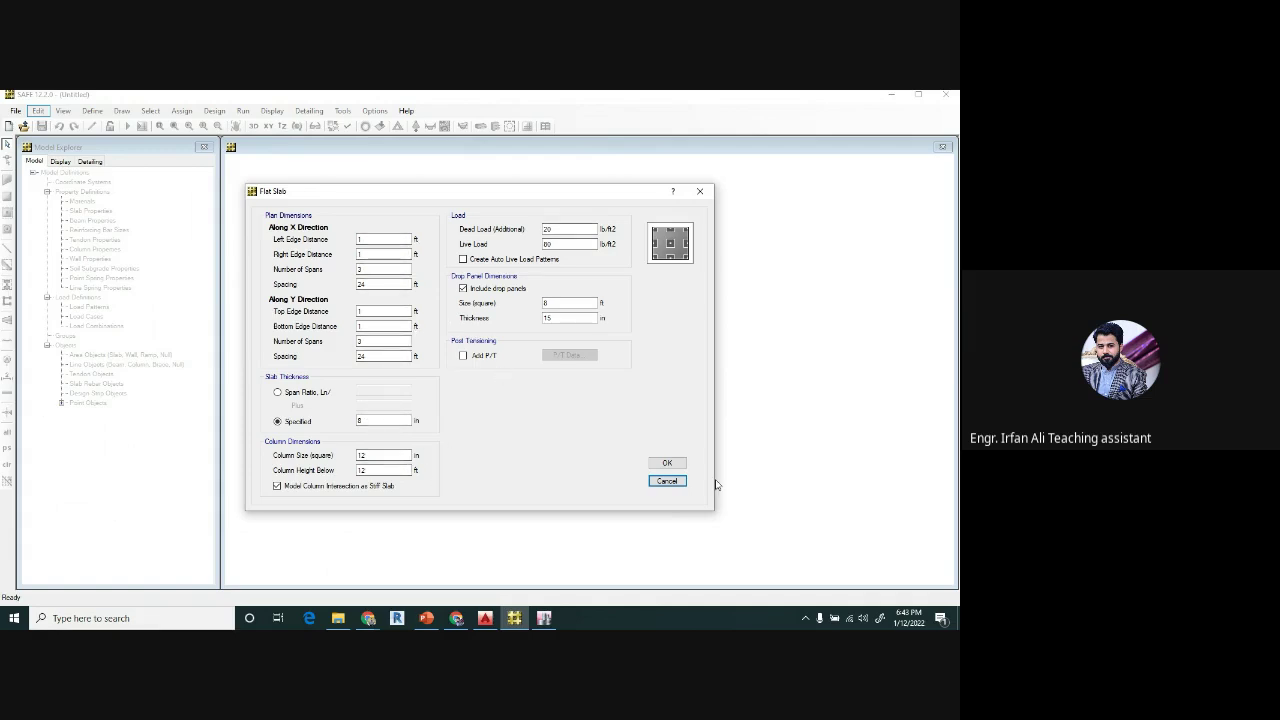
pyautogui.click(667, 462)
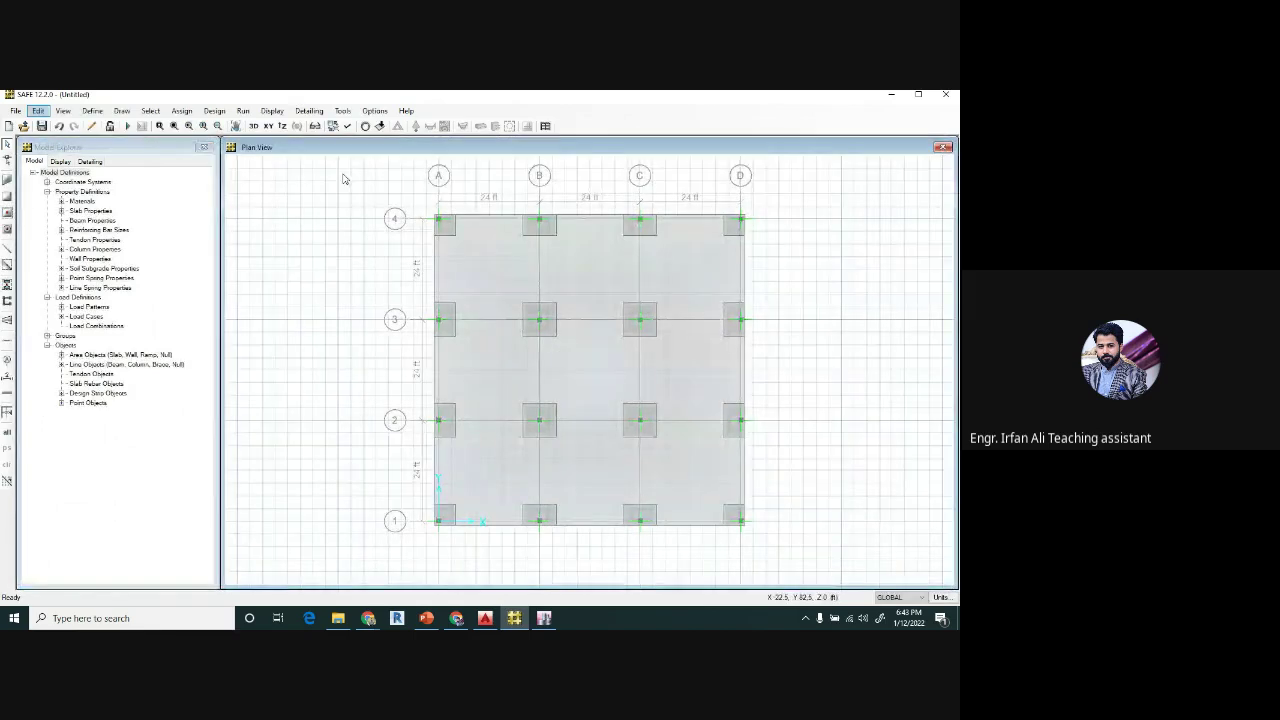
pyautogui.click(253, 126)
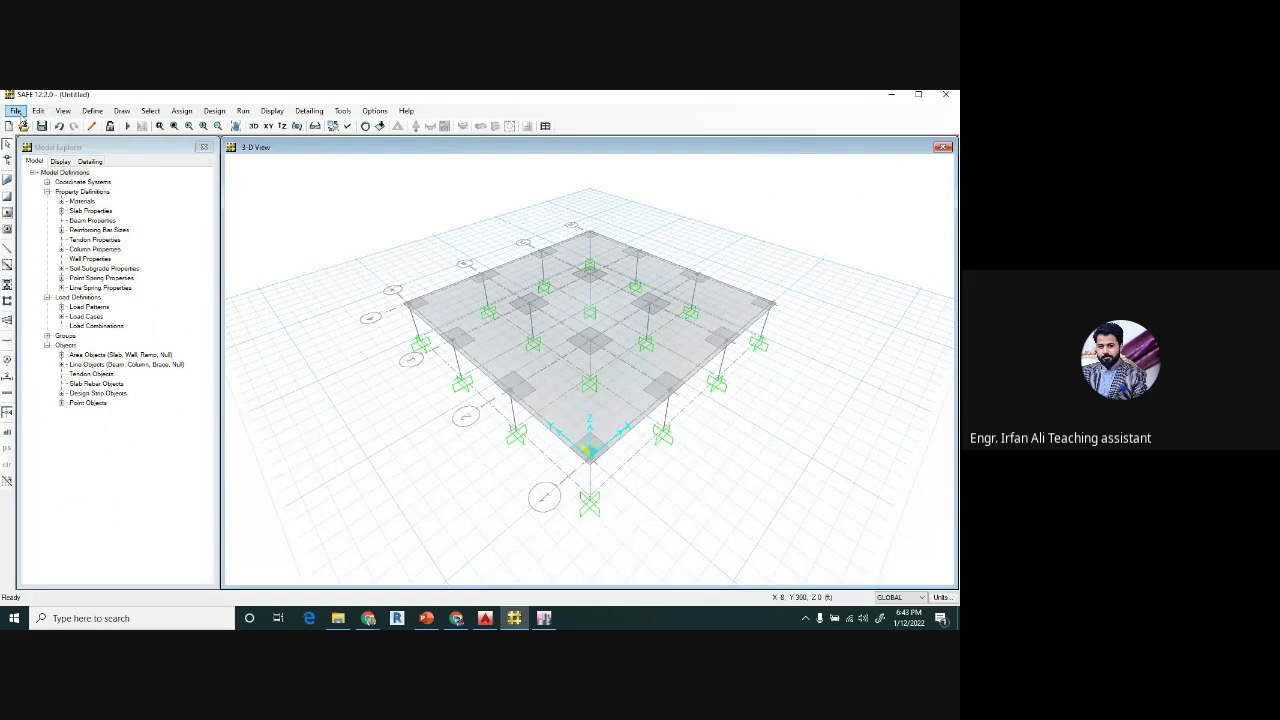
# - Look through SAFE's define, design and run commands, and switch to the Session 2 outline in PowerPoint
pyautogui.click(16, 111)
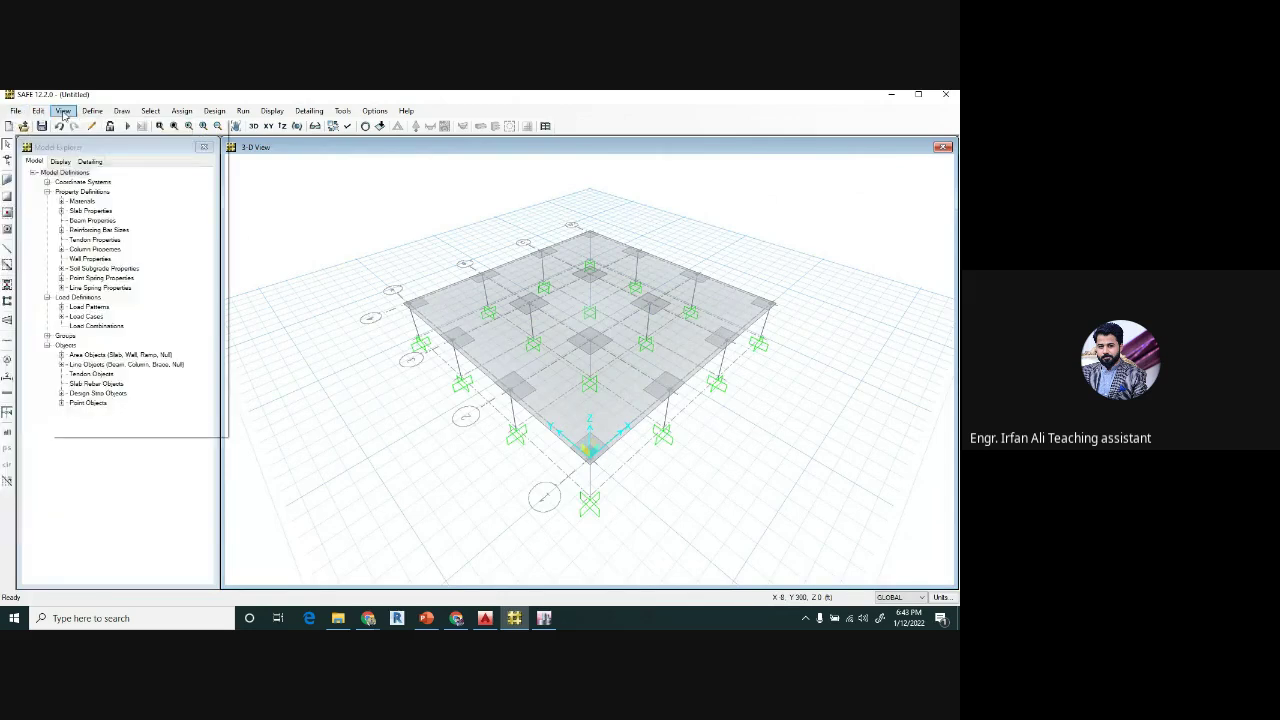
pyautogui.moveTo(93, 112)
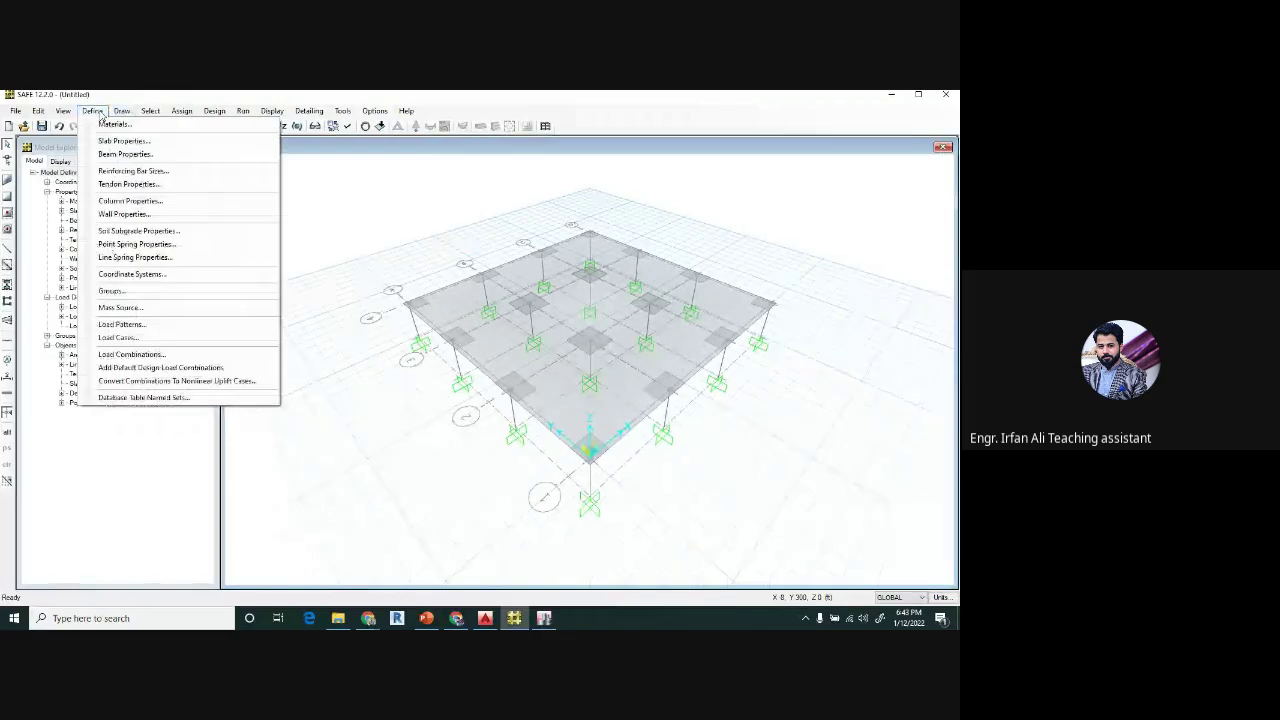
pyautogui.click(244, 95)
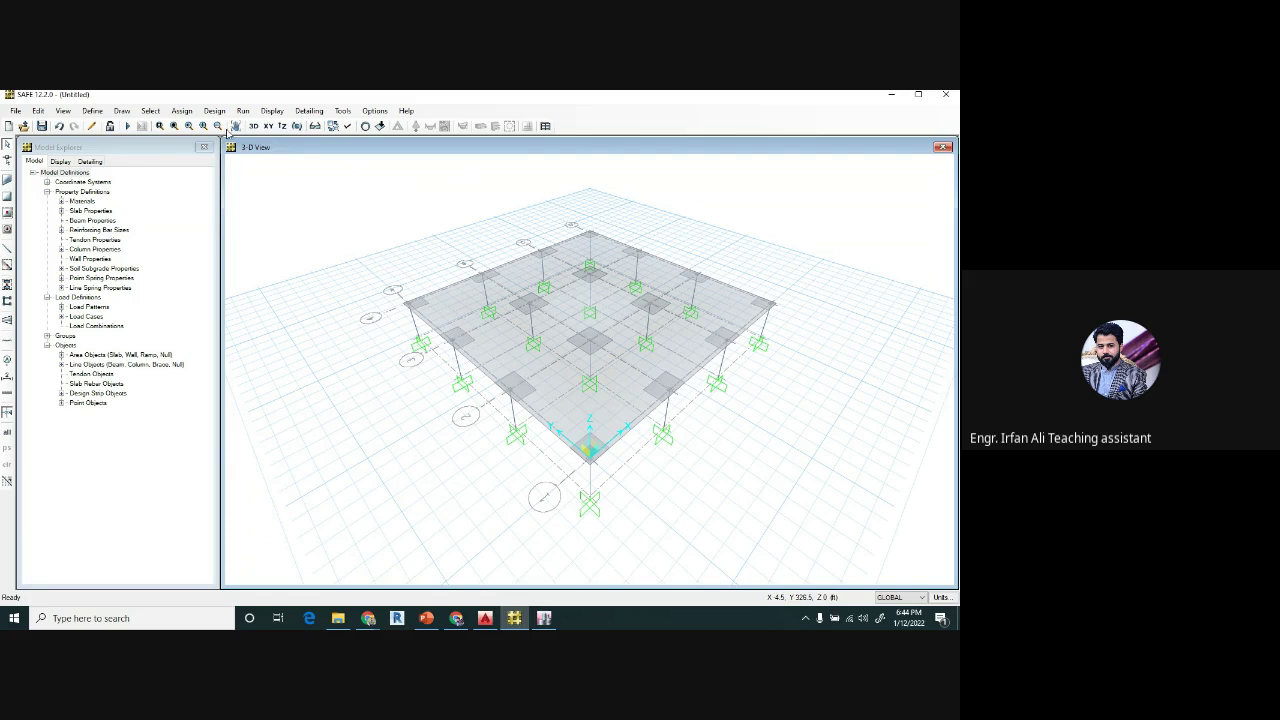
pyautogui.click(214, 110)
pyautogui.moveTo(242, 110)
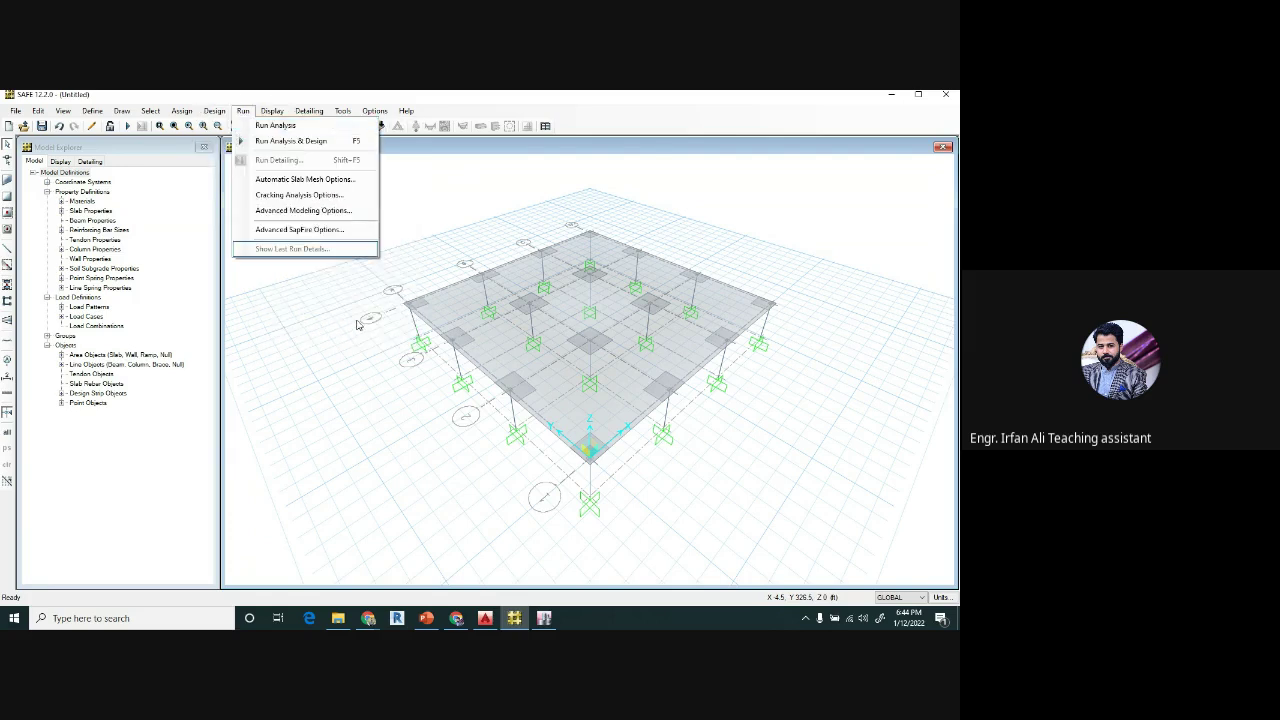
pyautogui.click(379, 396)
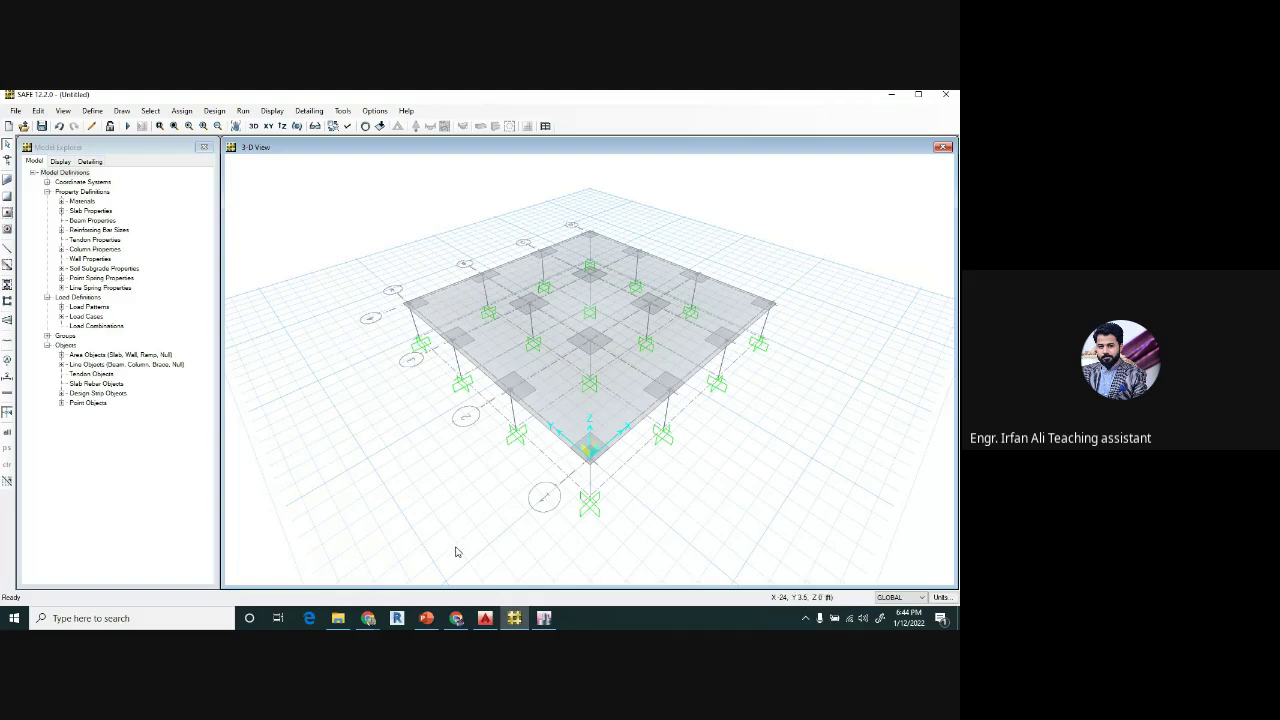
pyautogui.click(427, 618)
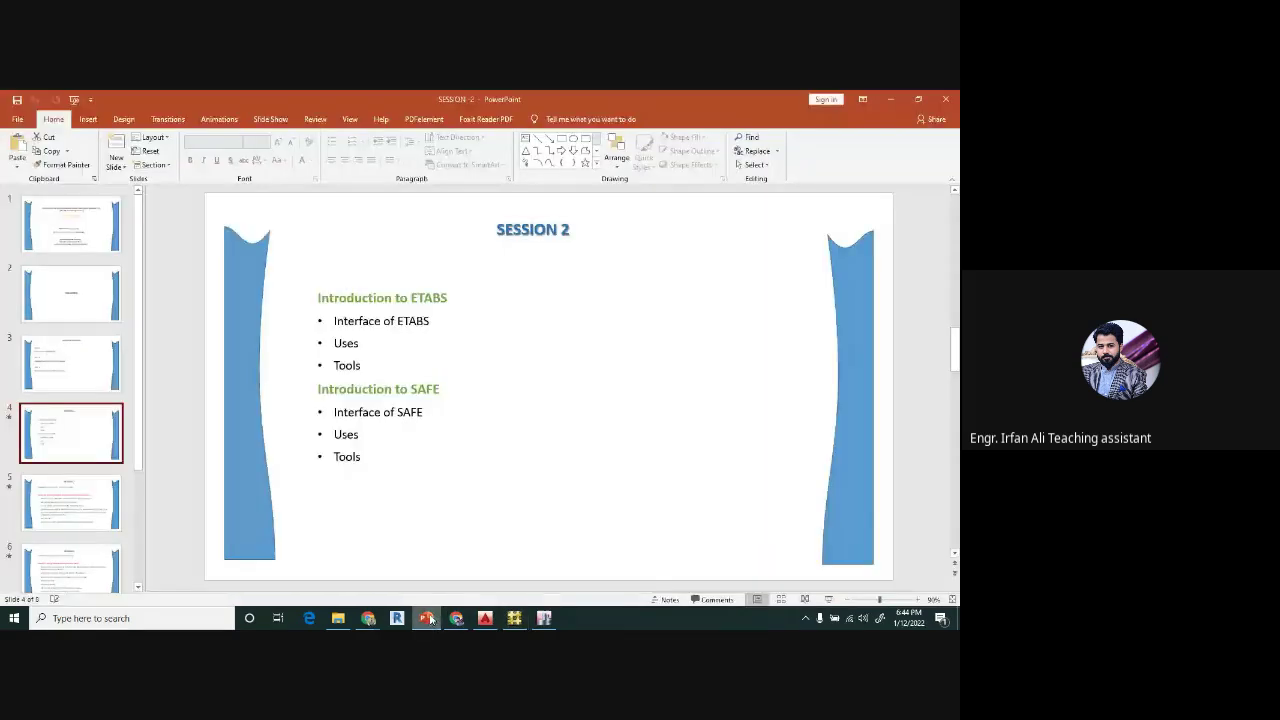
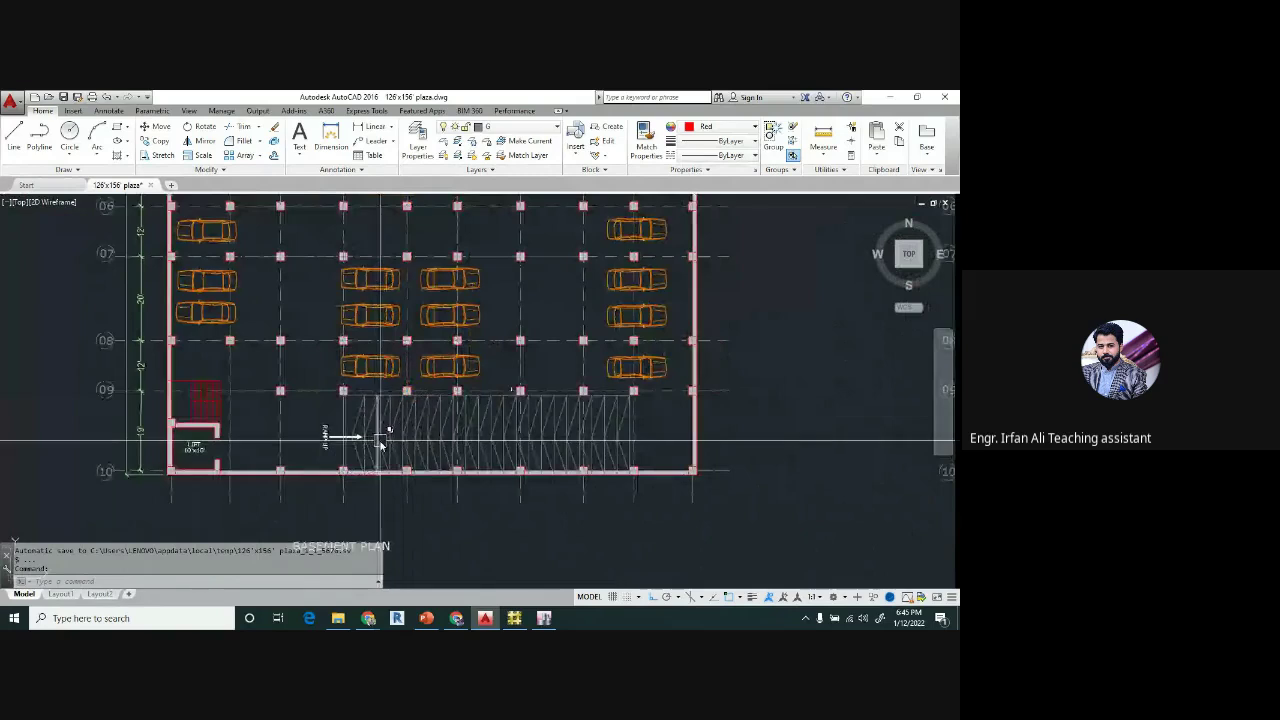
# - Examine the ramp, car parking, stairs and lifts on the basement plan of the 126'x156' plaza drawing in AutoCAD
pyautogui.moveTo(404, 301); pyautogui.dragTo(389, 400, button='middle')
pyautogui.moveTo(409, 323)
pyautogui.mouseDown(button='middle')
pyautogui.moveTo(410, 353)
pyautogui.moveTo(389, 266)
pyautogui.mouseUp(button='middle')
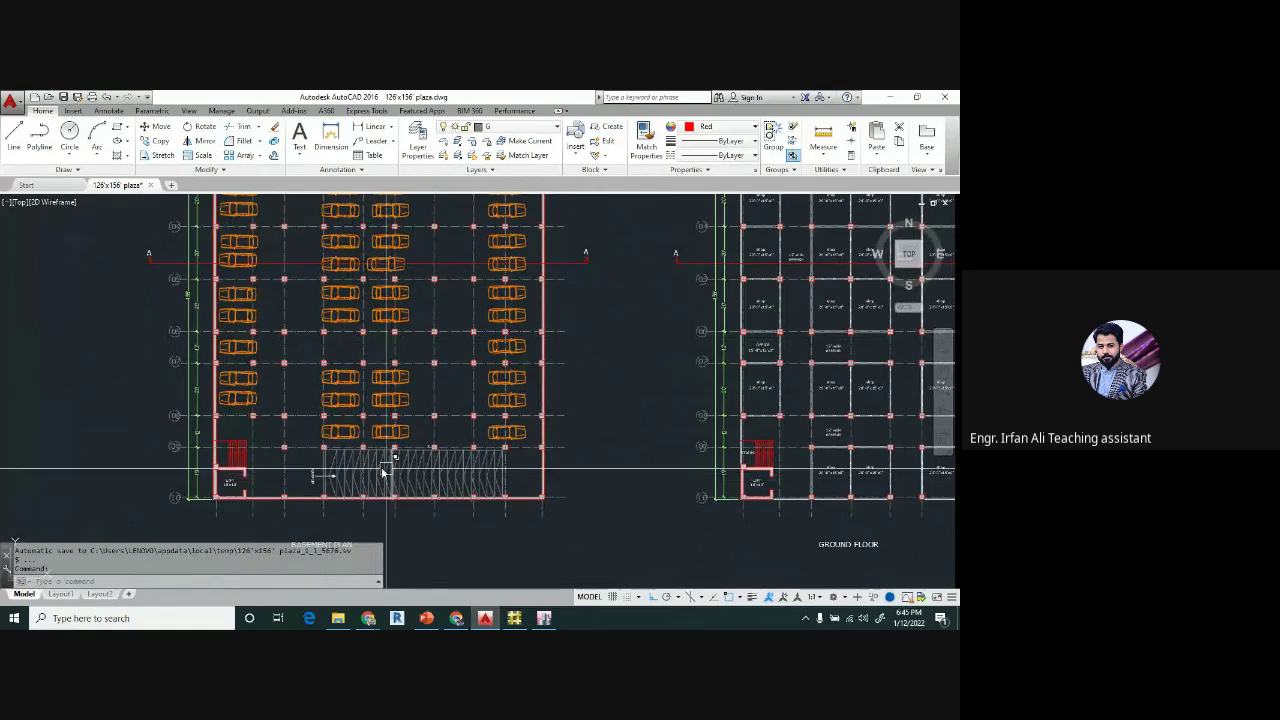
pyautogui.moveTo(382, 402); pyautogui.dragTo(401, 560, button='middle')
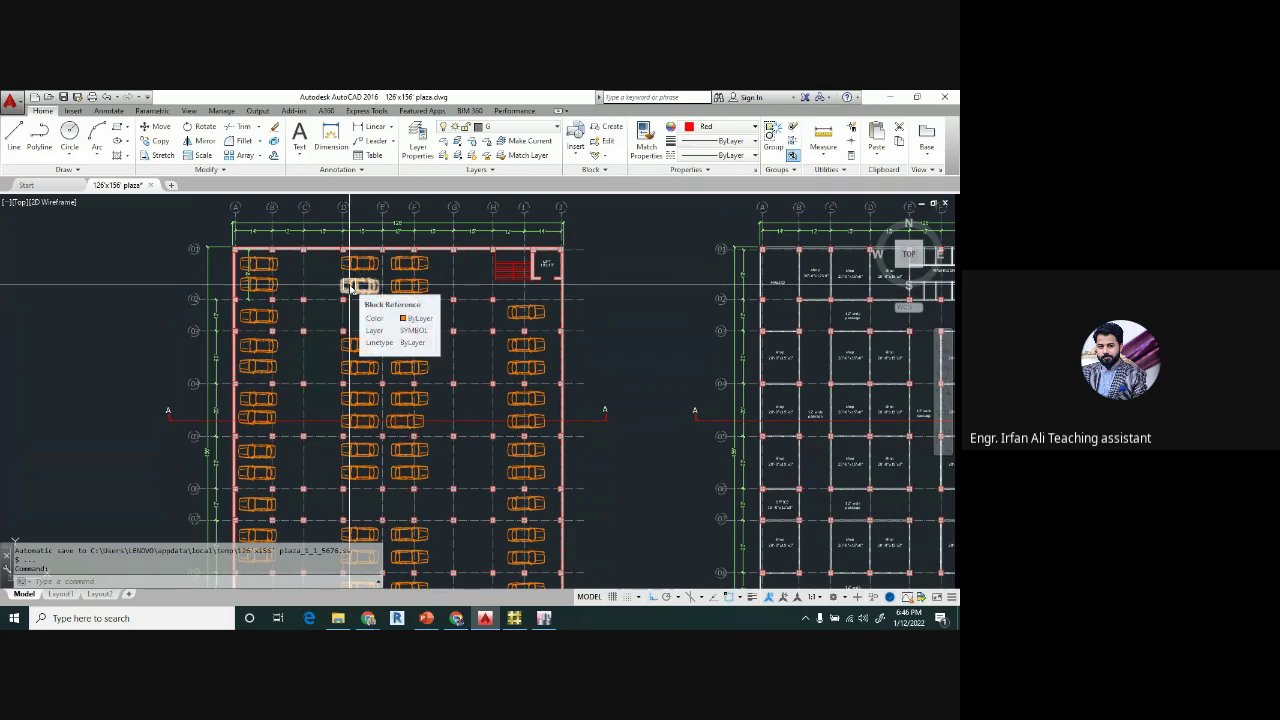
pyautogui.moveTo(519, 267)
pyautogui.mouseDown(button='middle')
pyautogui.moveTo(471, 414)
pyautogui.moveTo(434, 466)
pyautogui.moveTo(456, 280)
pyautogui.mouseUp(button='middle')
pyautogui.scroll(-2, 428, 457)
pyautogui.moveTo(457, 391); pyautogui.dragTo(477, 287, button='middle')
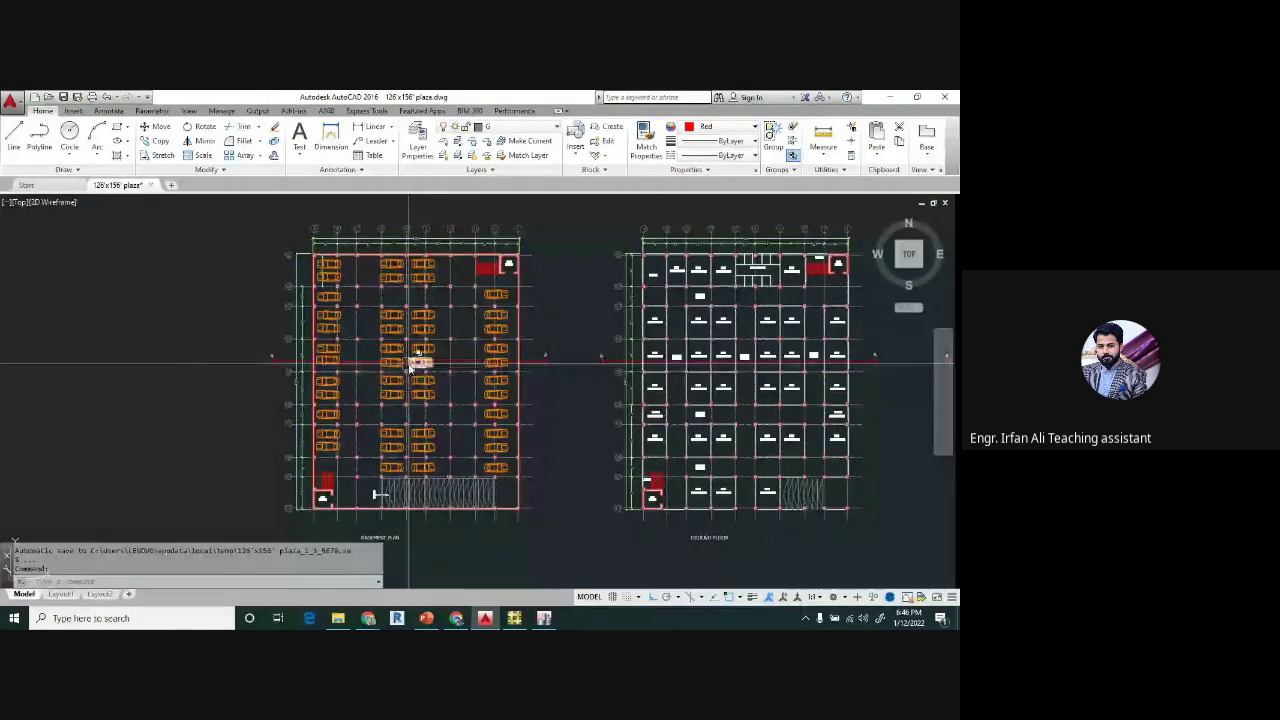
# - Compare the basement plan with the ground floor and upper floor plans beside it
pyautogui.scroll(2, 412, 366)
pyautogui.scroll(2, 411, 367)
pyautogui.scroll(-4, 412, 362)
pyautogui.moveTo(514, 368); pyautogui.dragTo(149, 378, button='middle')
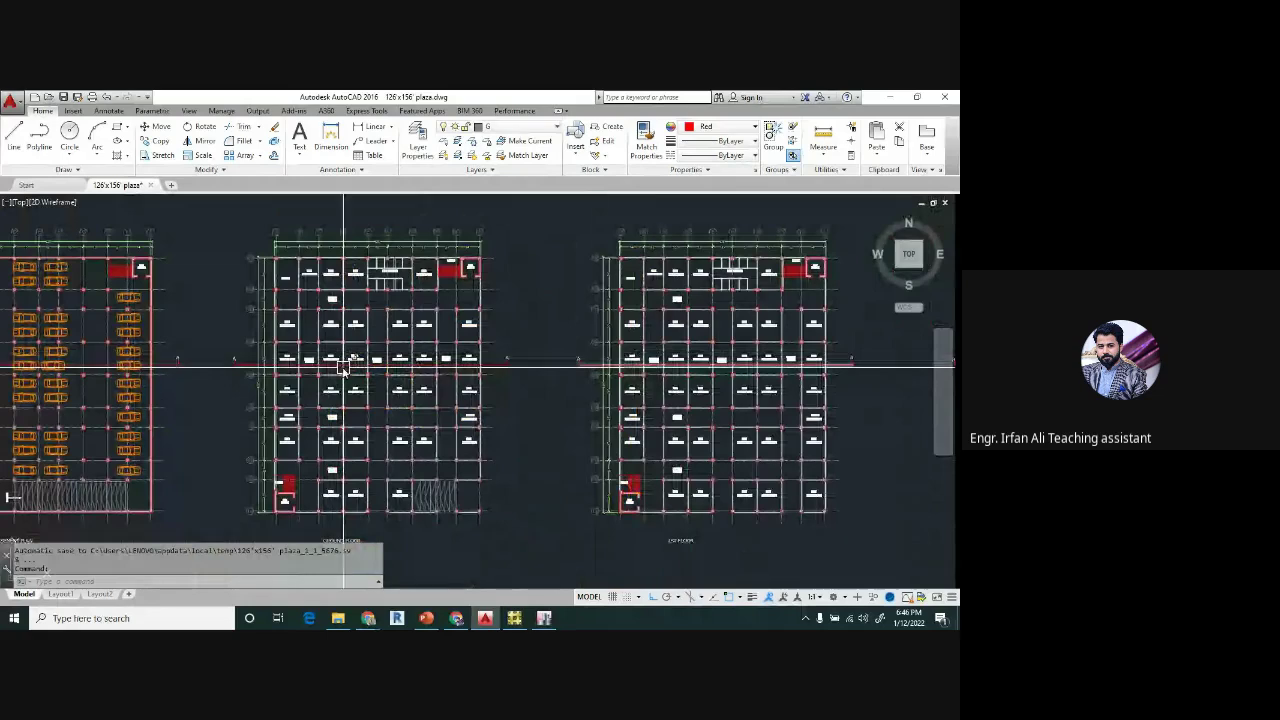
pyautogui.moveTo(26, 378); pyautogui.dragTo(423, 378, button='middle')
# - Check the column grid labels and bay spacing dimensions along the top and side of the basement plan
pyautogui.scroll(4, 445, 291)
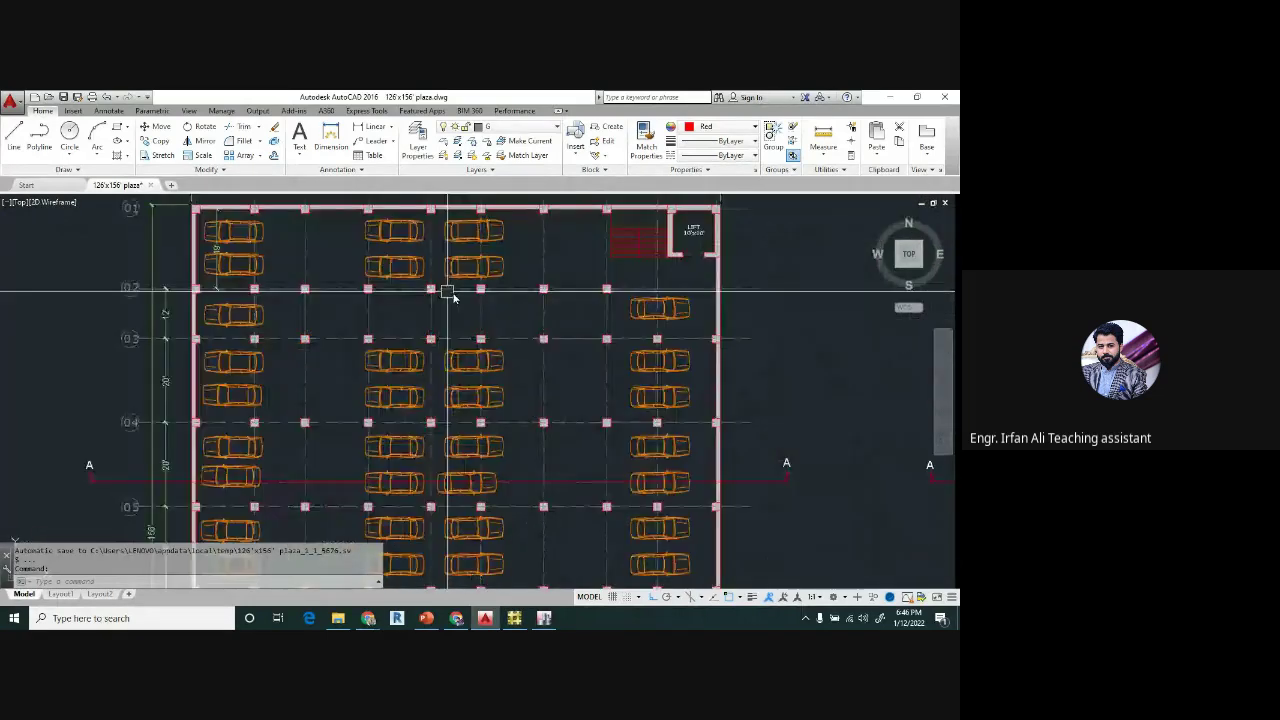
pyautogui.moveTo(449, 291); pyautogui.dragTo(426, 371, button='middle')
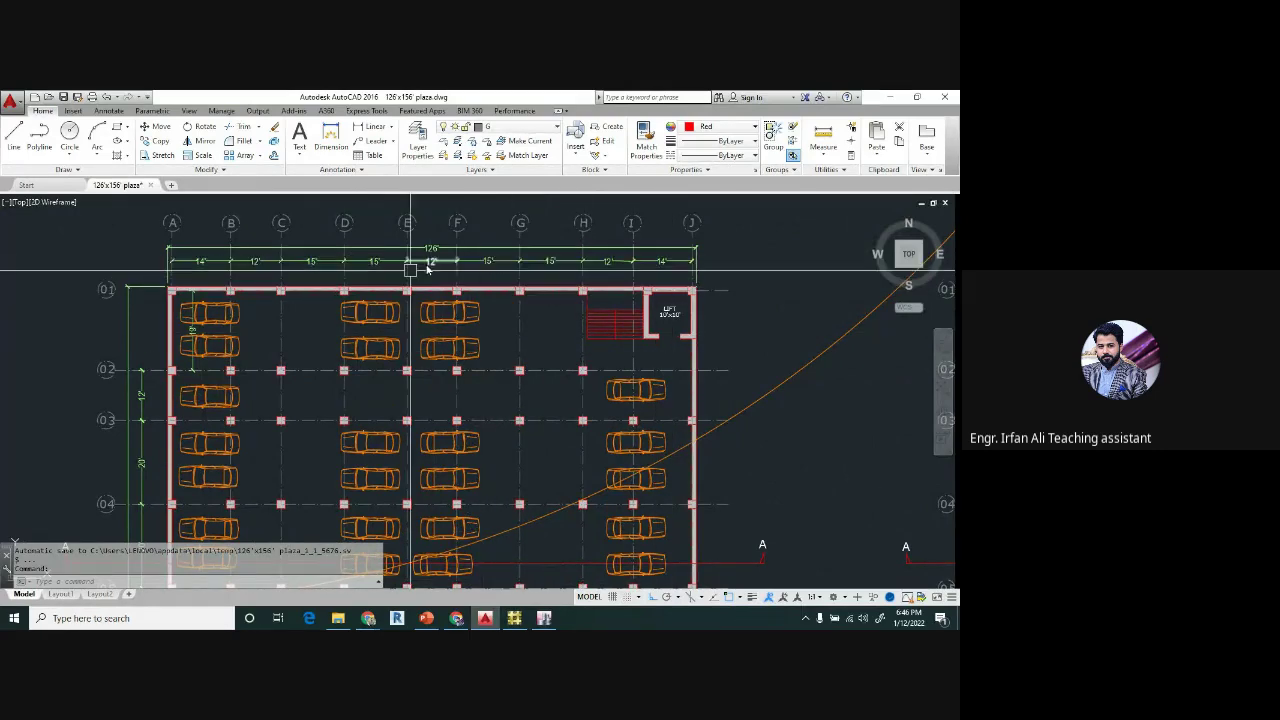
pyautogui.moveTo(506, 380); pyautogui.dragTo(523, 291, button='middle')
pyautogui.scroll(-2, 523, 291)
pyautogui.moveTo(387, 200); pyautogui.dragTo(391, 174, button='middle')
pyautogui.moveTo(388, 286); pyautogui.dragTo(385, 306, button='middle')
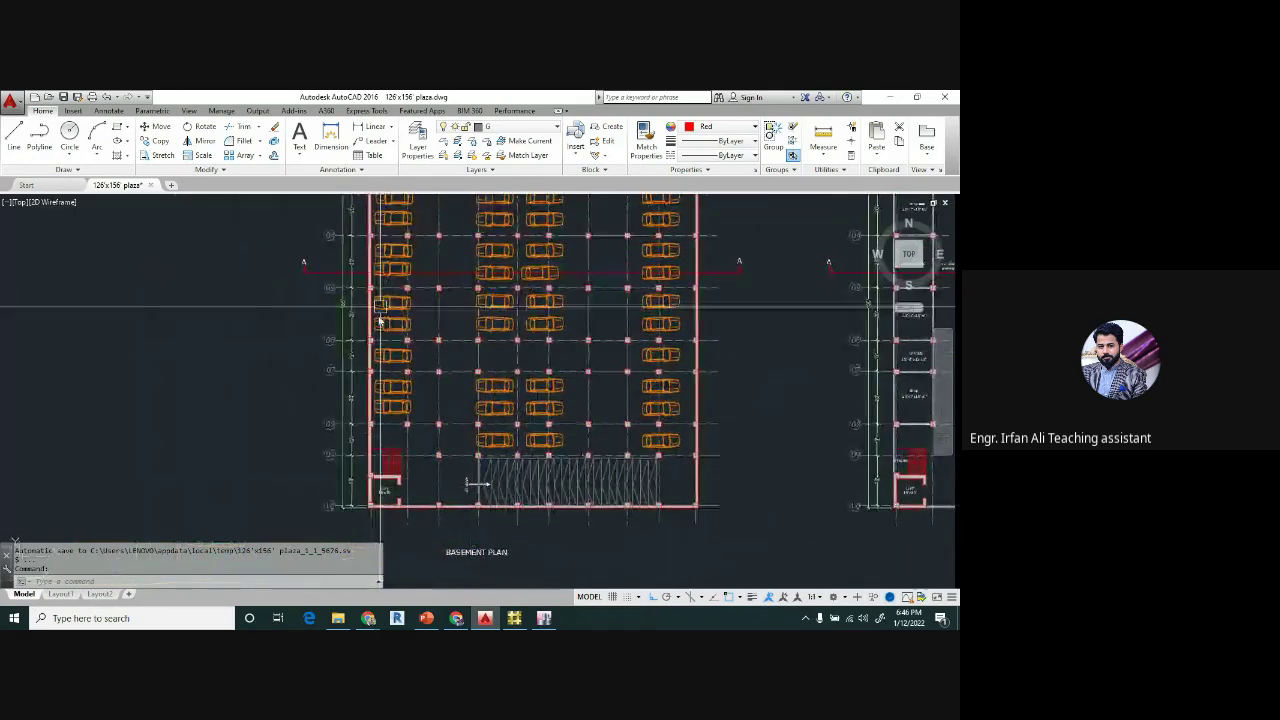
pyautogui.scroll(4, 358, 490)
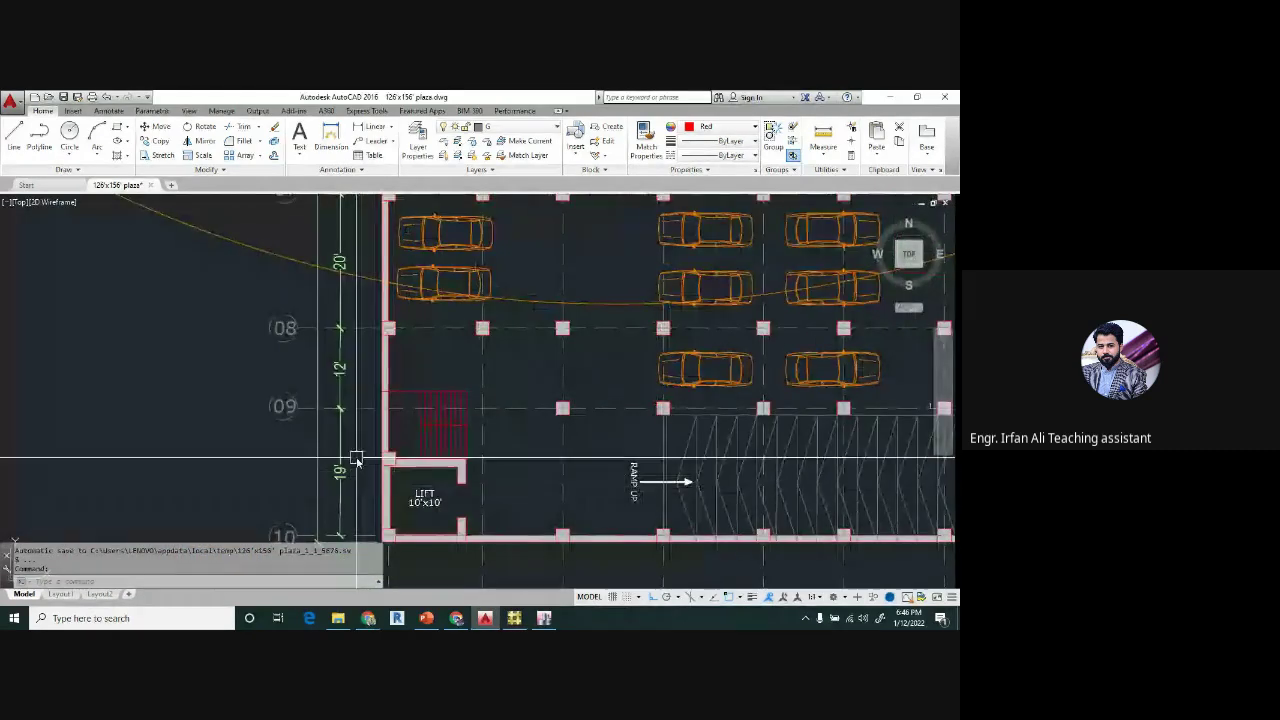
pyautogui.scroll(-4, 405, 305)
pyautogui.scroll(2, 418, 280)
pyautogui.moveTo(418, 280); pyautogui.dragTo(414, 451, button='middle')
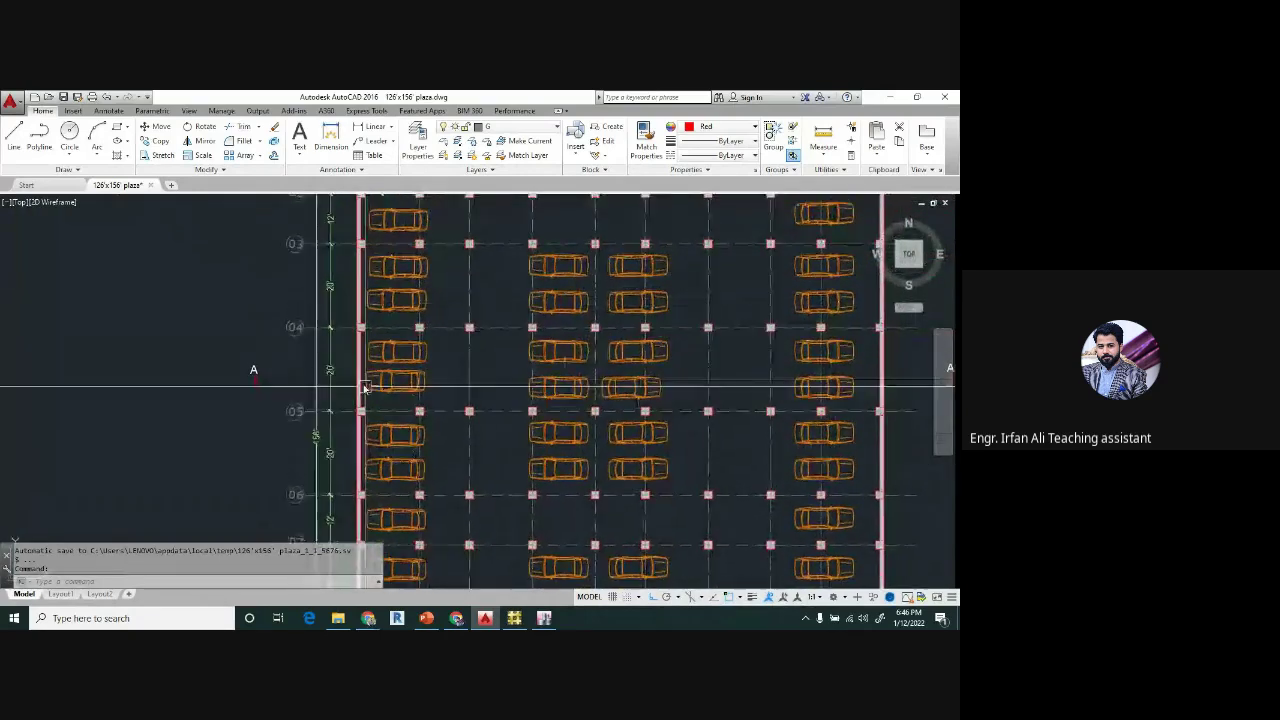
pyautogui.scroll(-3, 495, 285)
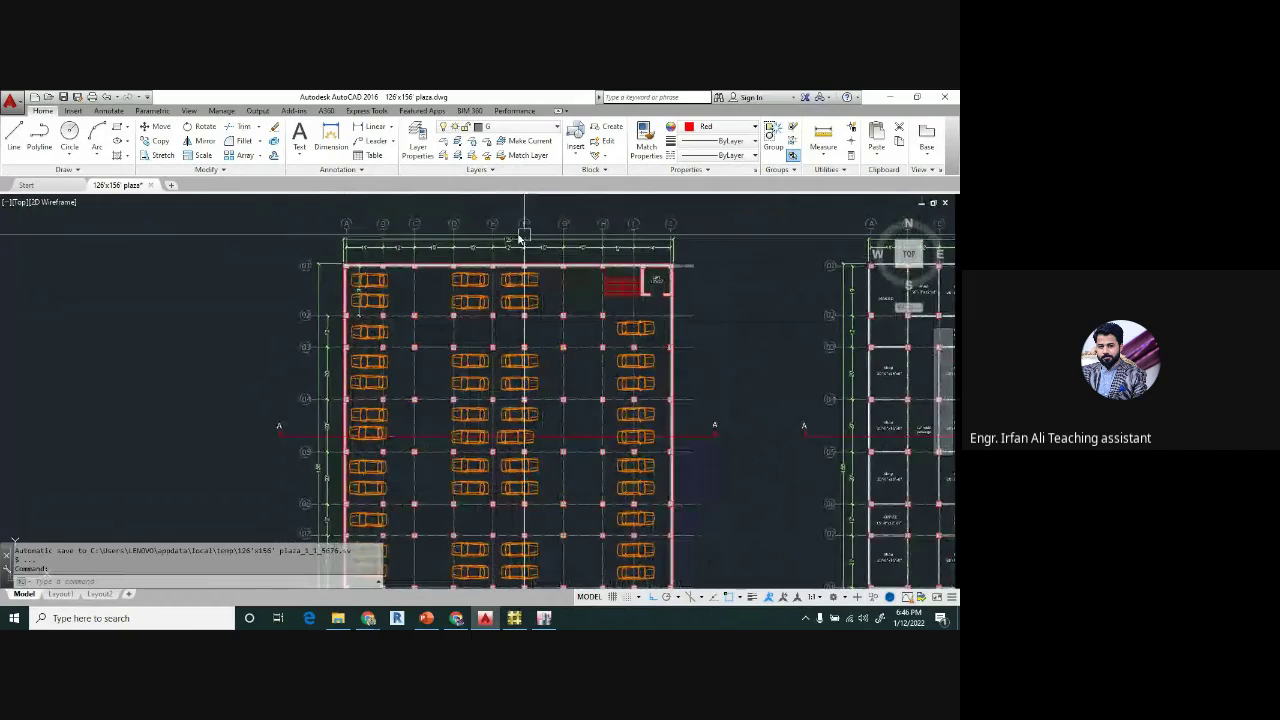
# - Review the basement's column and parking layout together with the ground floor plan
pyautogui.scroll(4, 510, 238)
pyautogui.scroll(-4, 515, 246)
pyautogui.moveTo(478, 323); pyautogui.dragTo(521, 193, button='middle')
pyautogui.scroll(6, 362, 354)
pyautogui.scroll(-5, 362, 354)
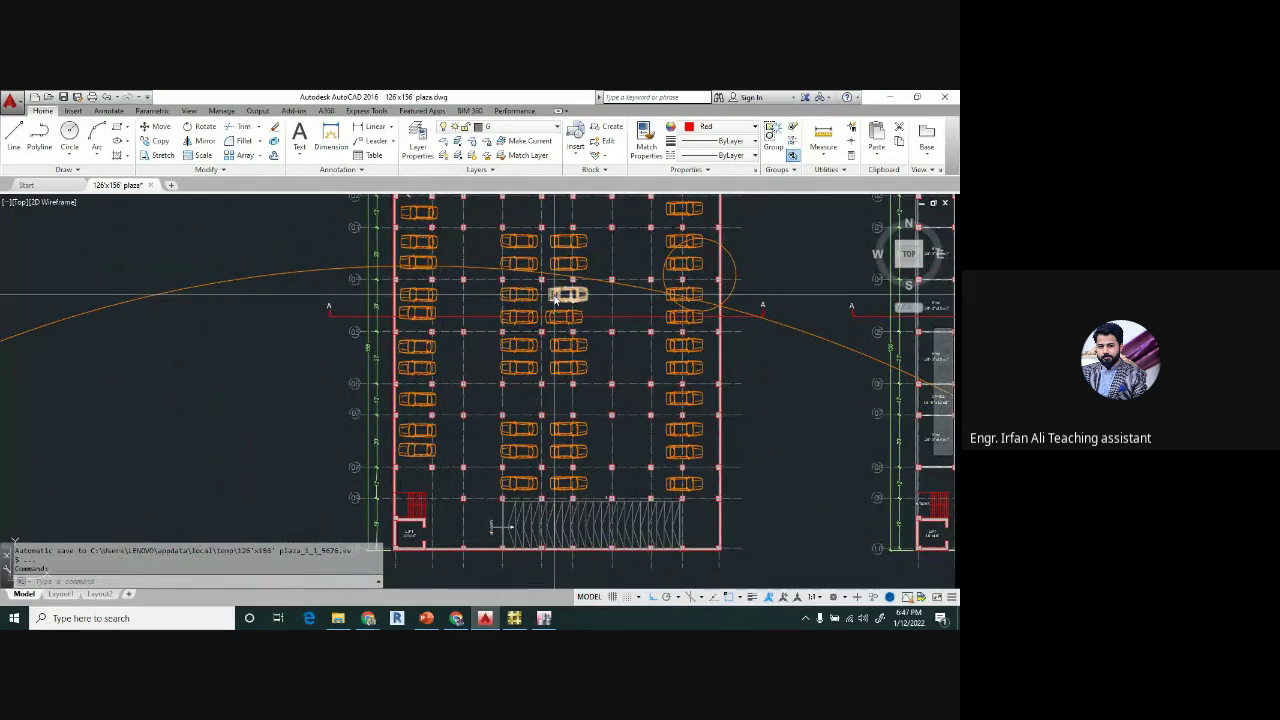
pyautogui.scroll(-3, 540, 295)
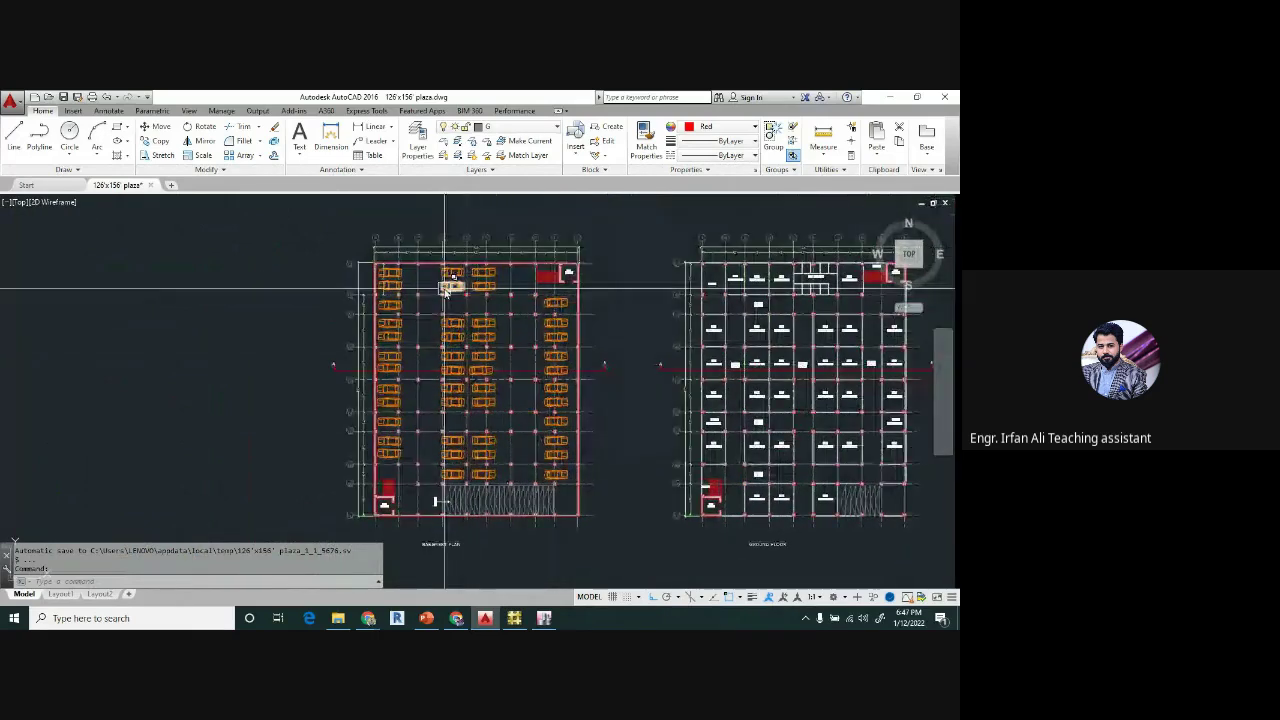
pyautogui.moveTo(492, 287)
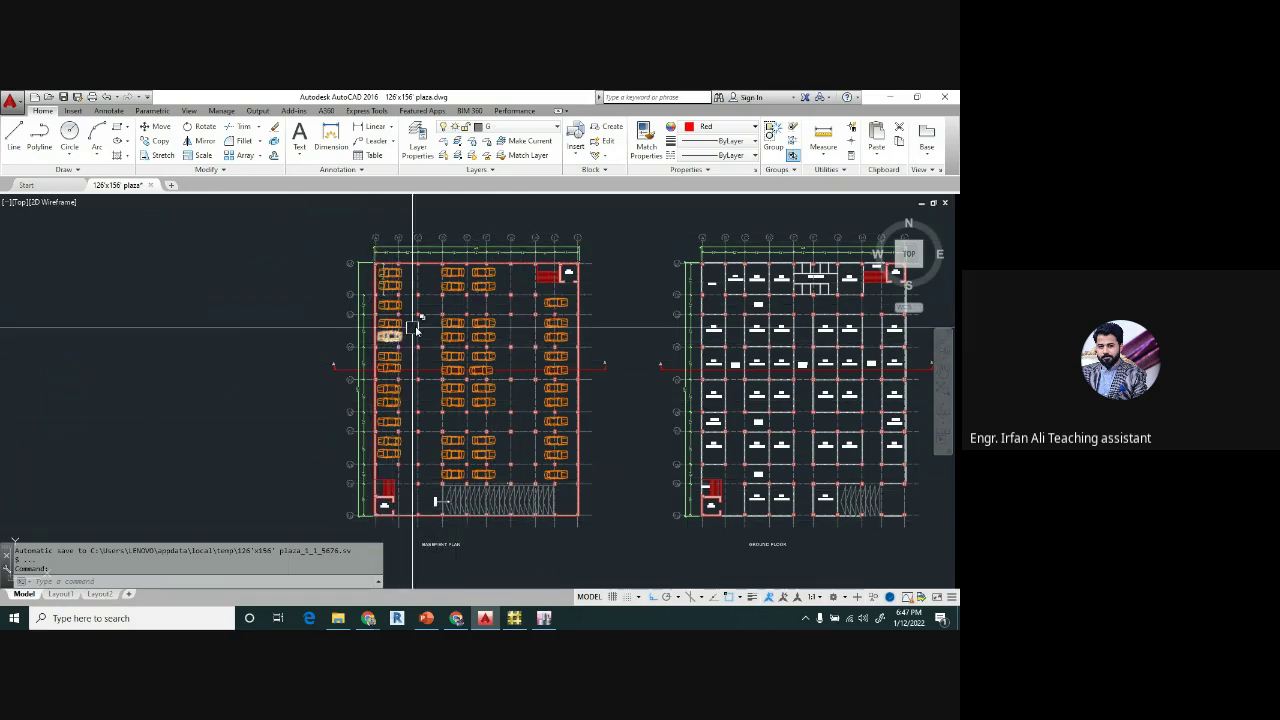
pyautogui.moveTo(413, 328); pyautogui.dragTo(441, 293, button='middle')
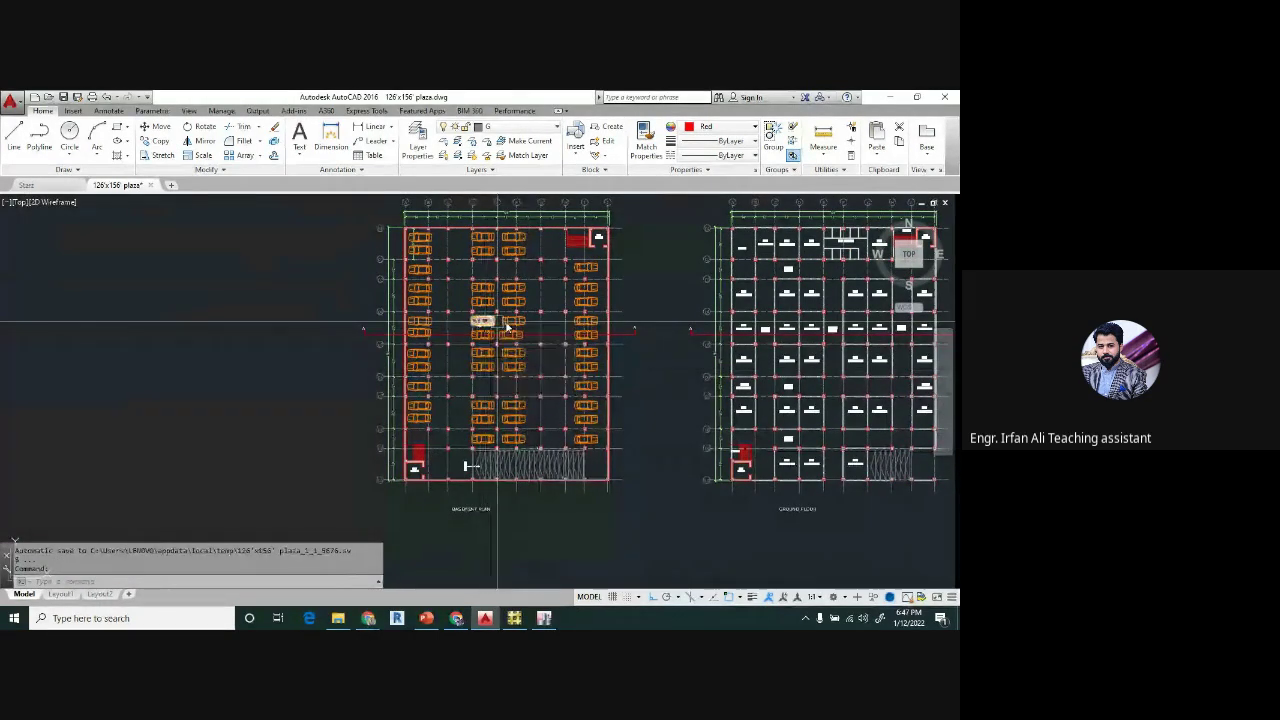
pyautogui.moveTo(614, 330); pyautogui.dragTo(560, 338, button='middle')
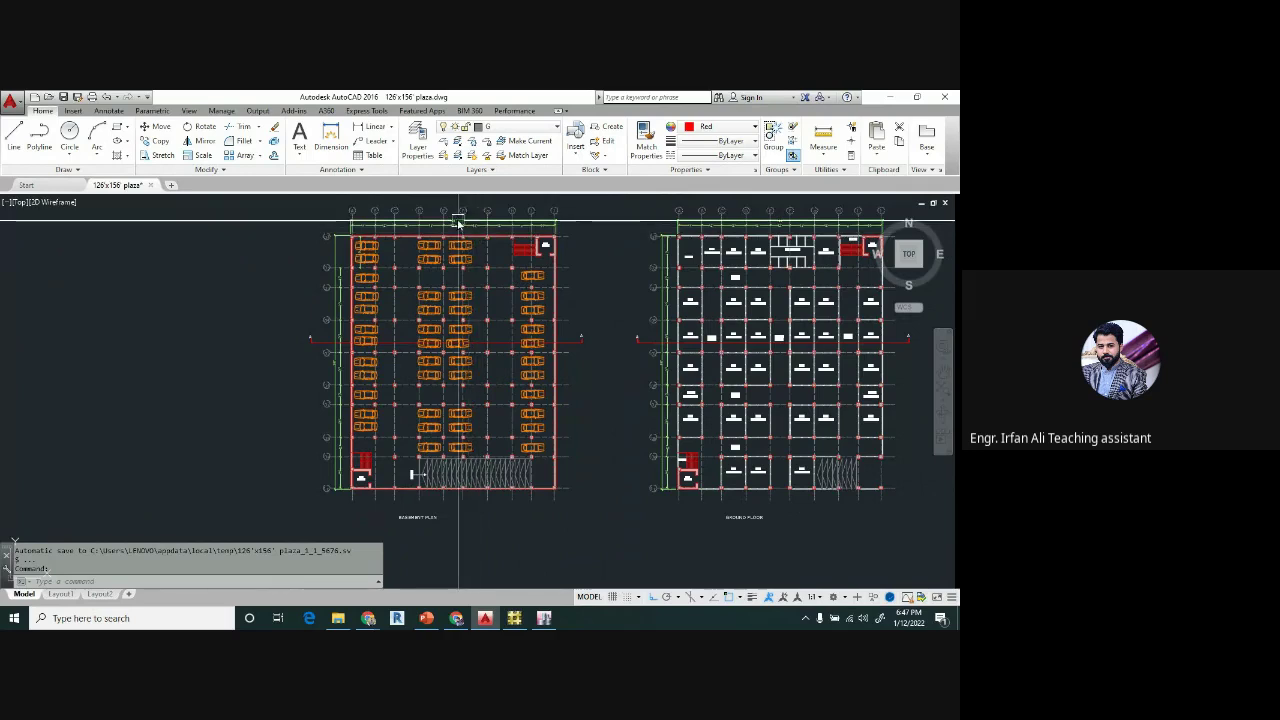
# - Read the overall width and length dimensions of the basement plan
pyautogui.scroll(8, 458, 222)
pyautogui.scroll(-10, 458, 222)
pyautogui.scroll(10, 458, 222)
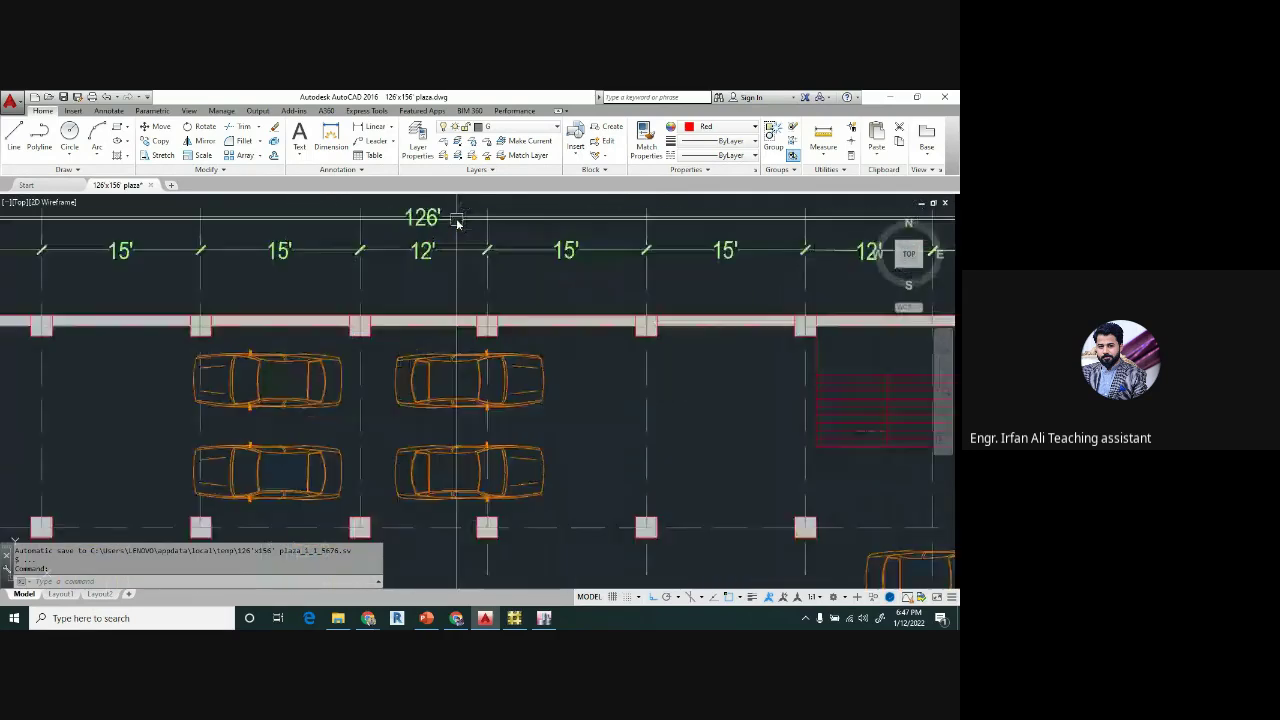
pyautogui.scroll(-5, 458, 222)
pyautogui.scroll(7, 329, 386)
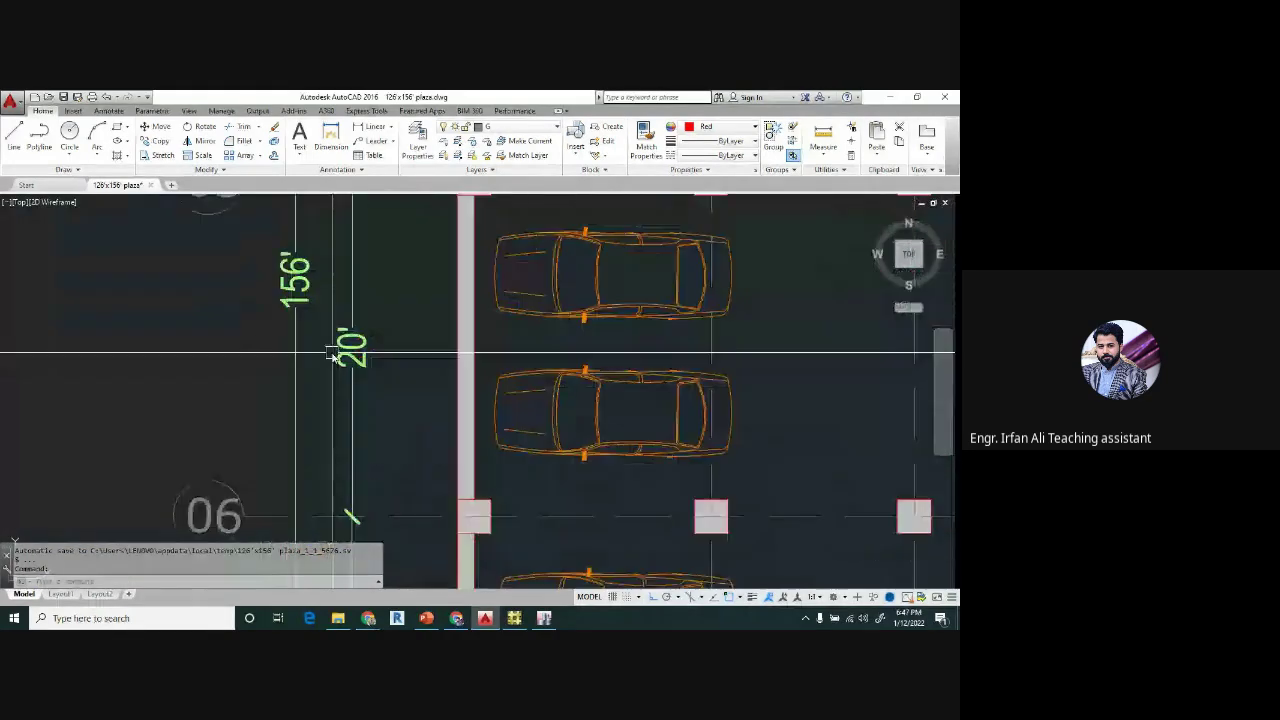
pyautogui.scroll(-6, 333, 355)
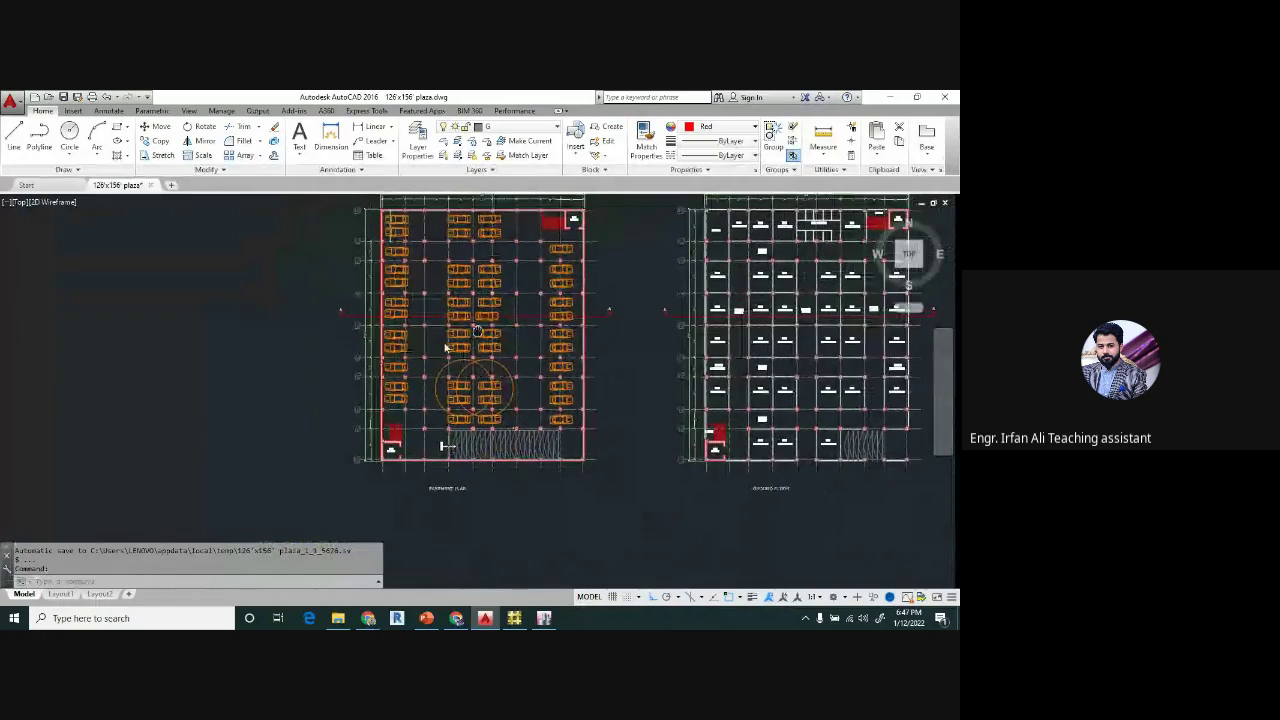
pyautogui.moveTo(477, 331); pyautogui.dragTo(415, 353, button='middle')
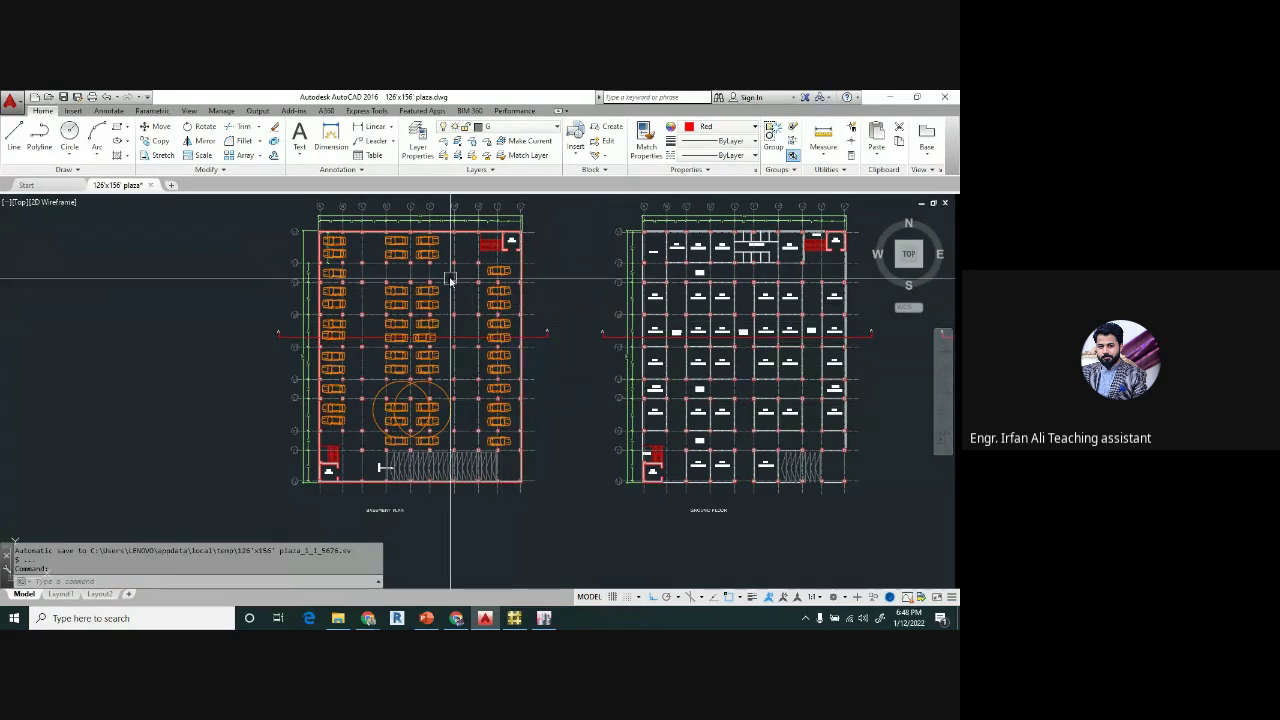
pyautogui.scroll(5, 454, 277)
pyautogui.scroll(-4, 462, 281)
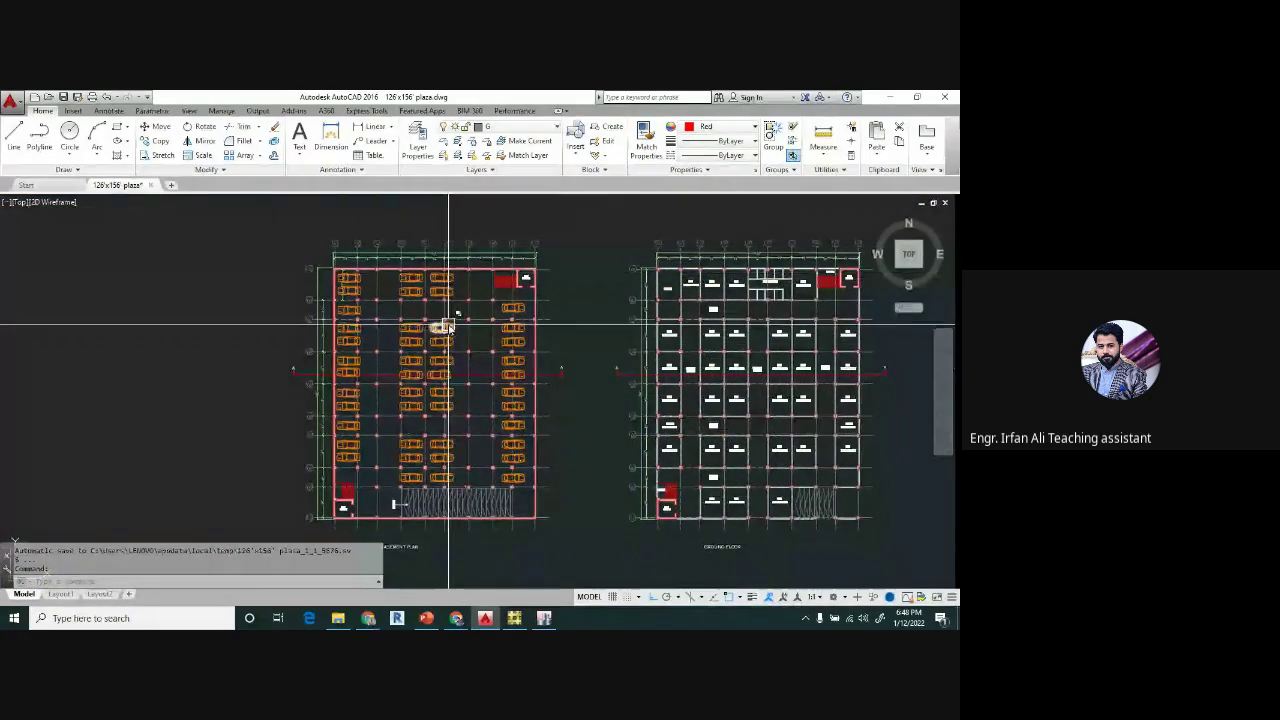
pyautogui.scroll(-6, 465, 311)
pyautogui.scroll(6, 465, 311)
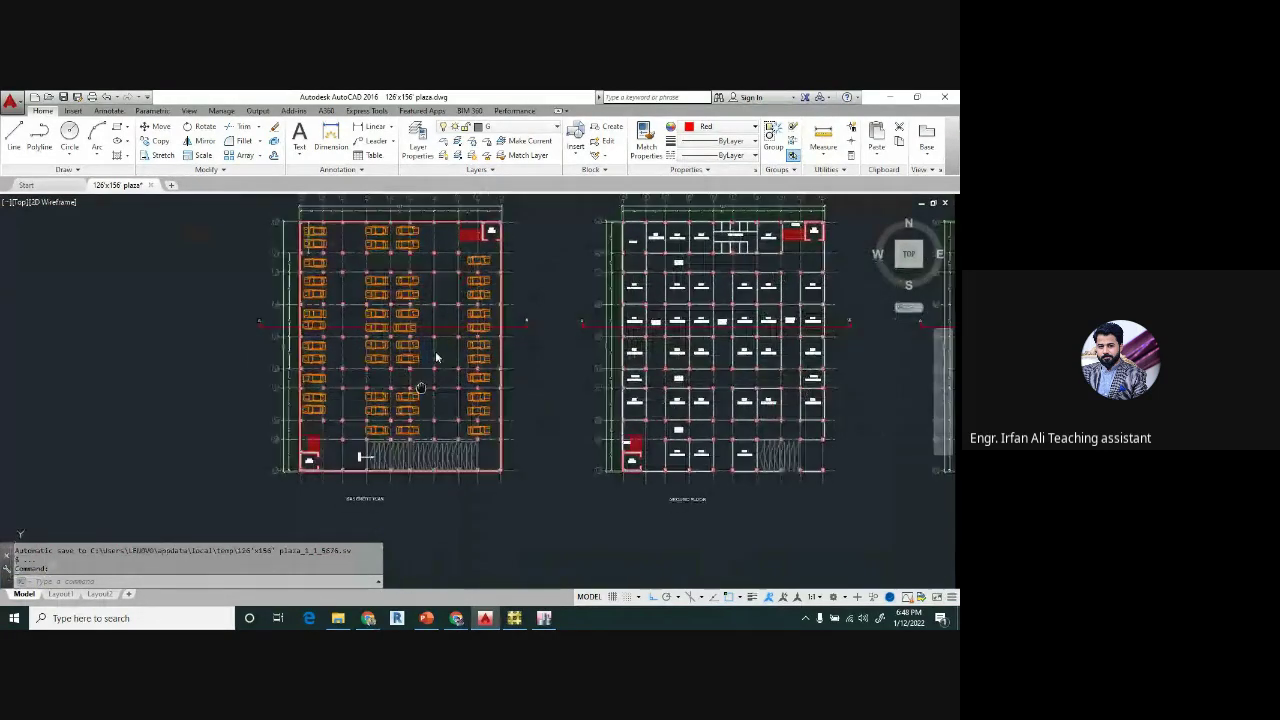
# - Examine the ramp, the stair and the 10'x10' lift along the lower edge of the basement plan
pyautogui.scroll(3, 404, 432)
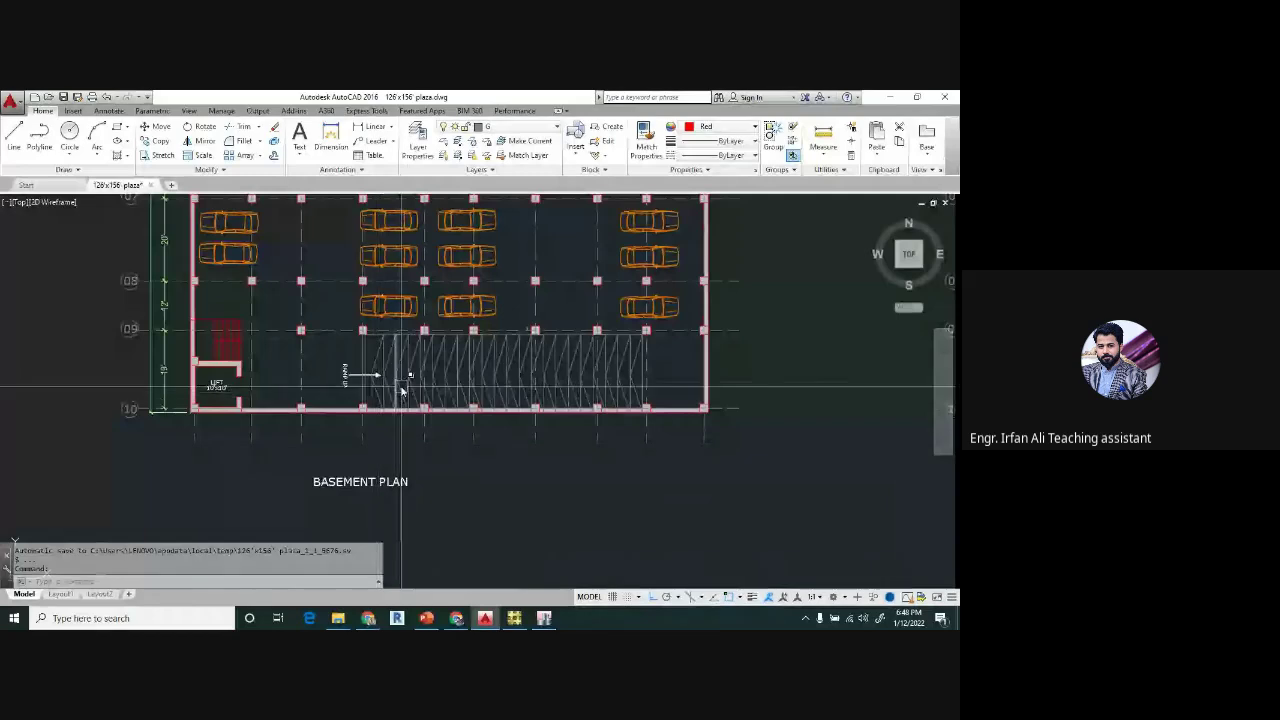
pyautogui.scroll(2, 390, 382)
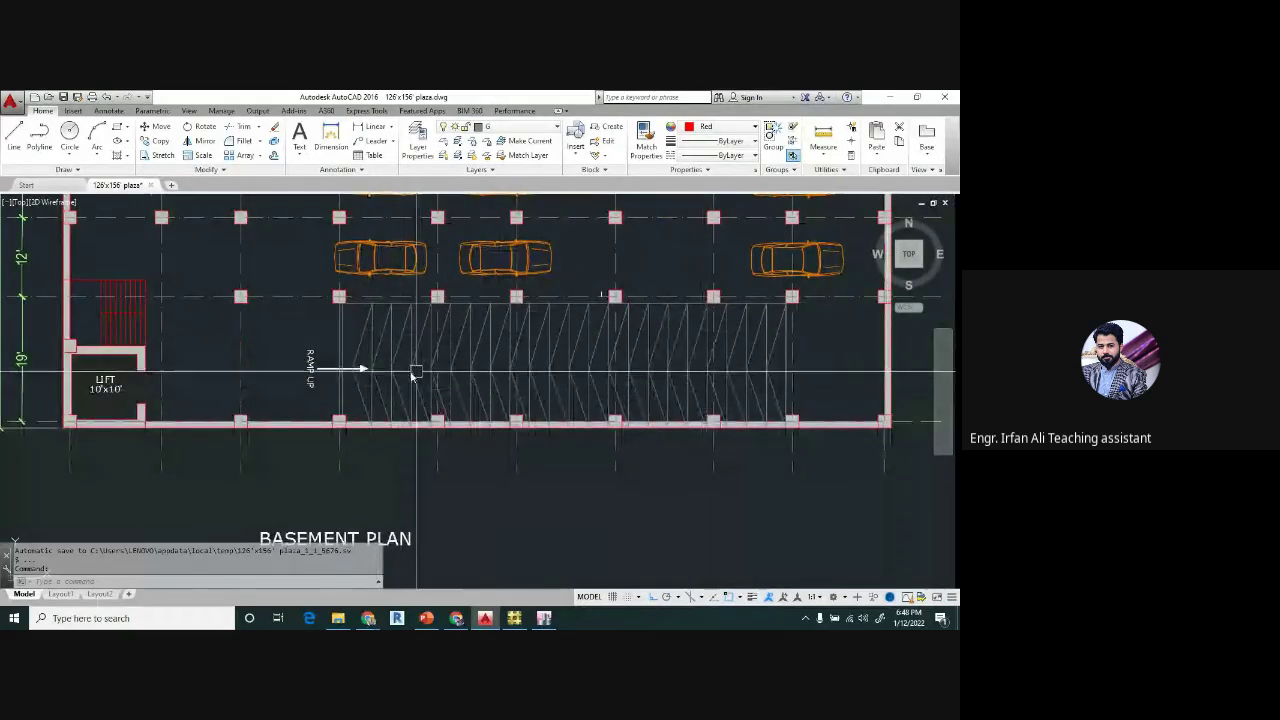
pyautogui.moveTo(269, 369); pyautogui.dragTo(484, 384, button='middle')
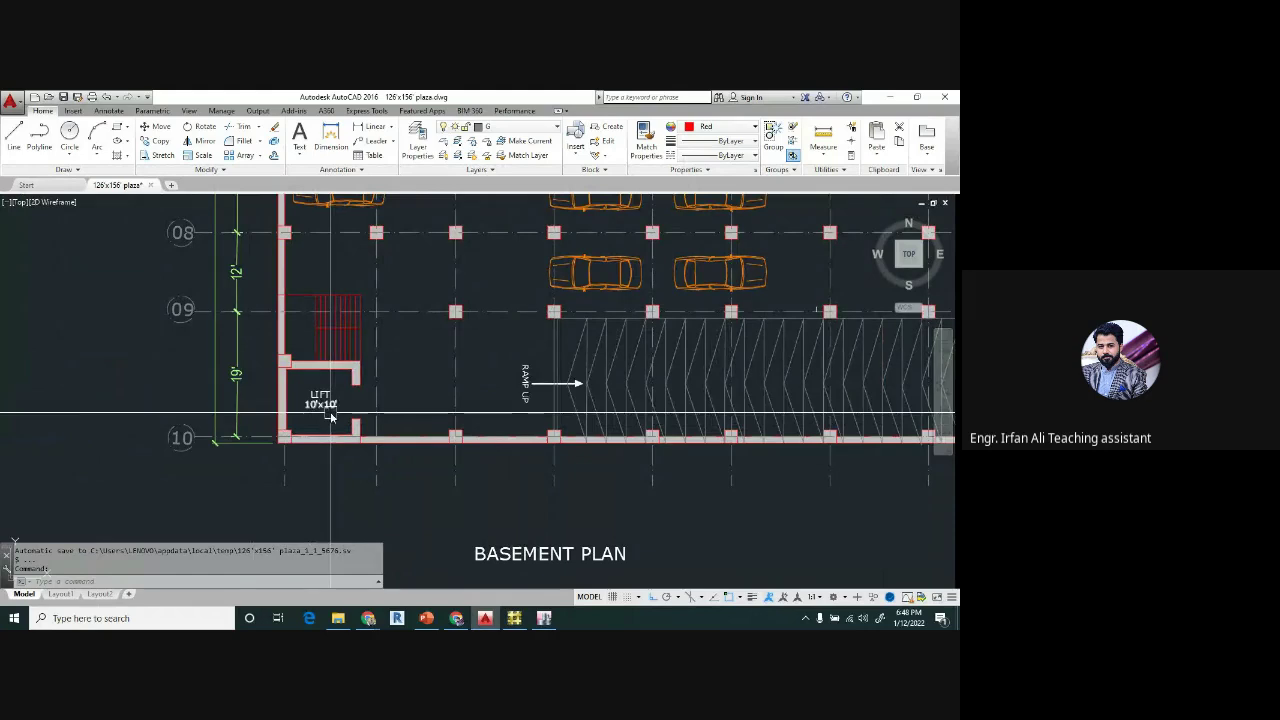
# - Examine the second lift and the stair beside it in the basement plan's upper-right corner
pyautogui.scroll(-3, 335, 422)
pyautogui.scroll(-2, 332, 416)
pyautogui.scroll(4, 391, 357)
pyautogui.scroll(-2, 471, 278)
pyautogui.scroll(2, 436, 475)
pyautogui.scroll(-3, 597, 317)
pyautogui.scroll(5, 571, 300)
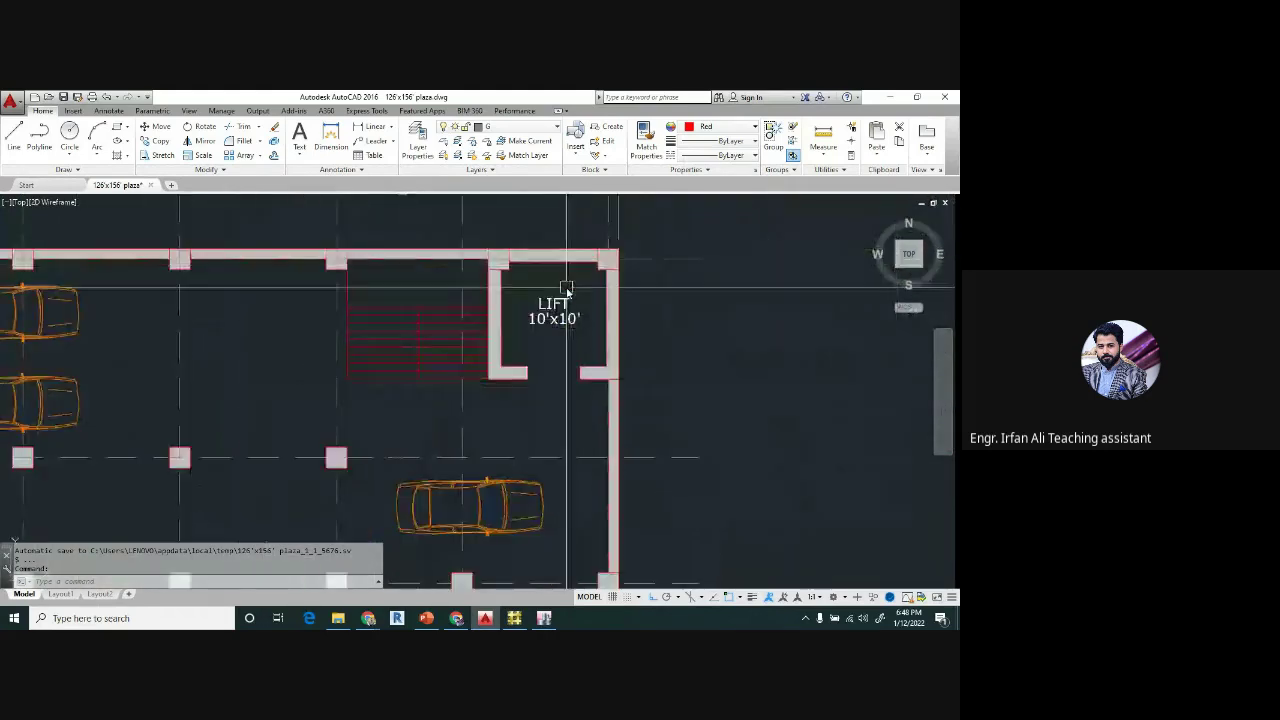
pyautogui.scroll(-5, 551, 318)
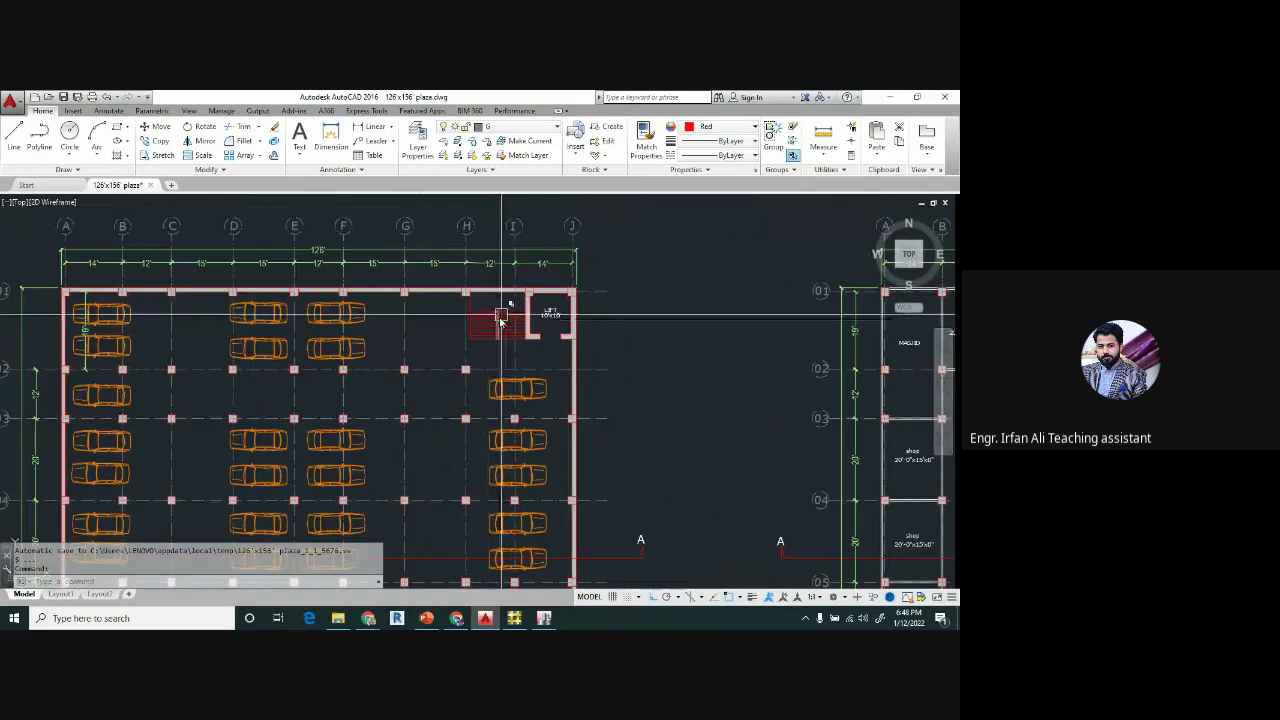
pyautogui.moveTo(431, 394); pyautogui.dragTo(449, 316, button='middle')
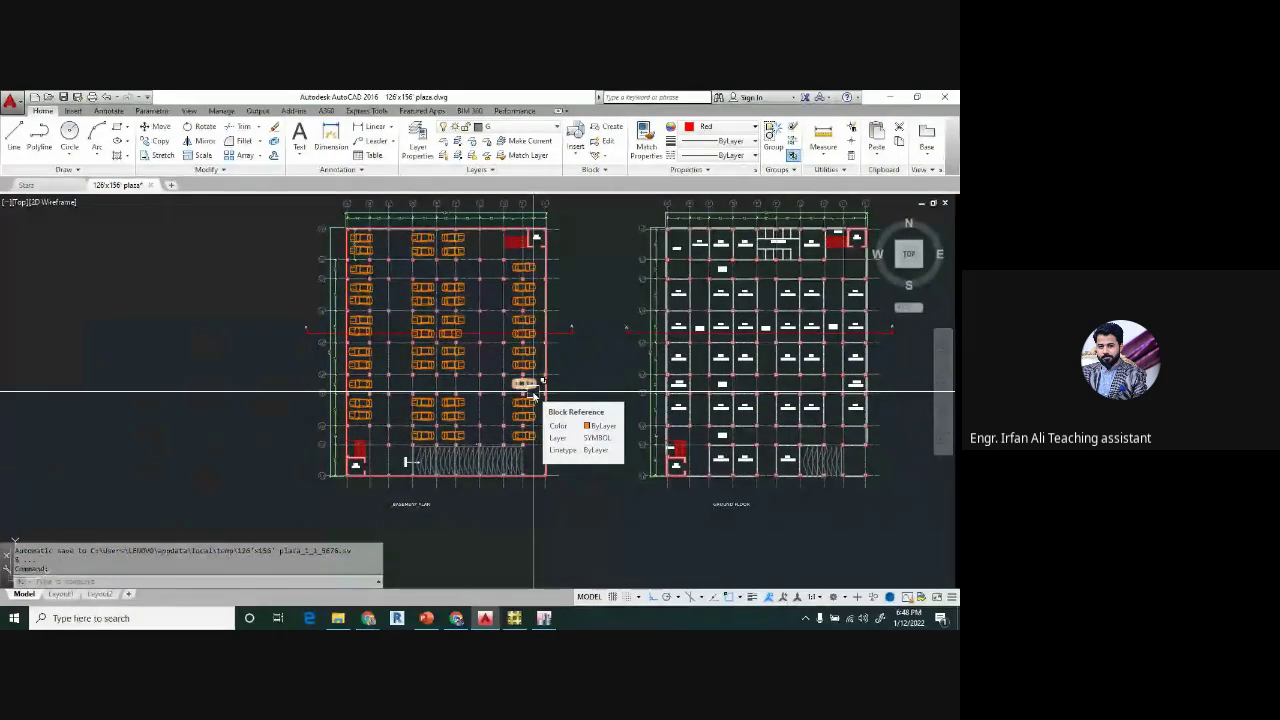
pyautogui.moveTo(491, 346)
pyautogui.mouseDown(button='middle')
pyautogui.moveTo(495, 366)
pyautogui.moveTo(525, 378)
pyautogui.mouseUp(button='middle')
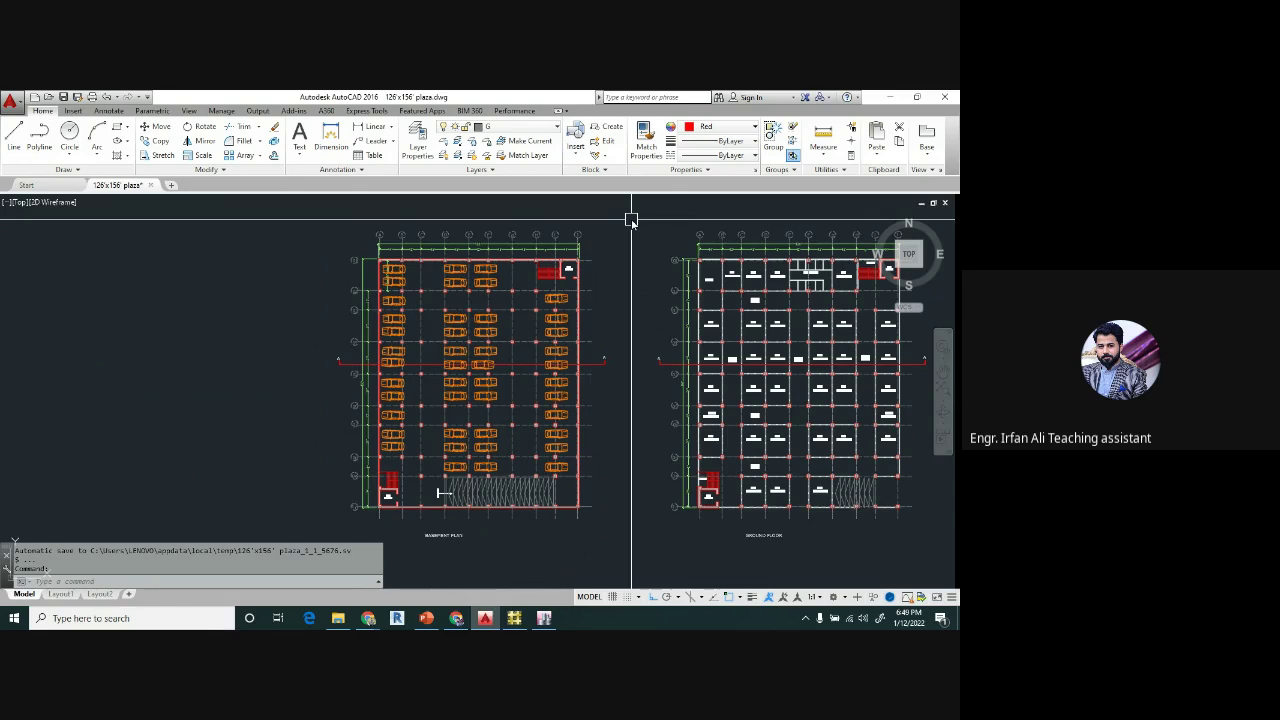
# - Inspect the basement's outer wall and the columns along it, from the upper edge around to the ramp side
pyautogui.click(510, 368)
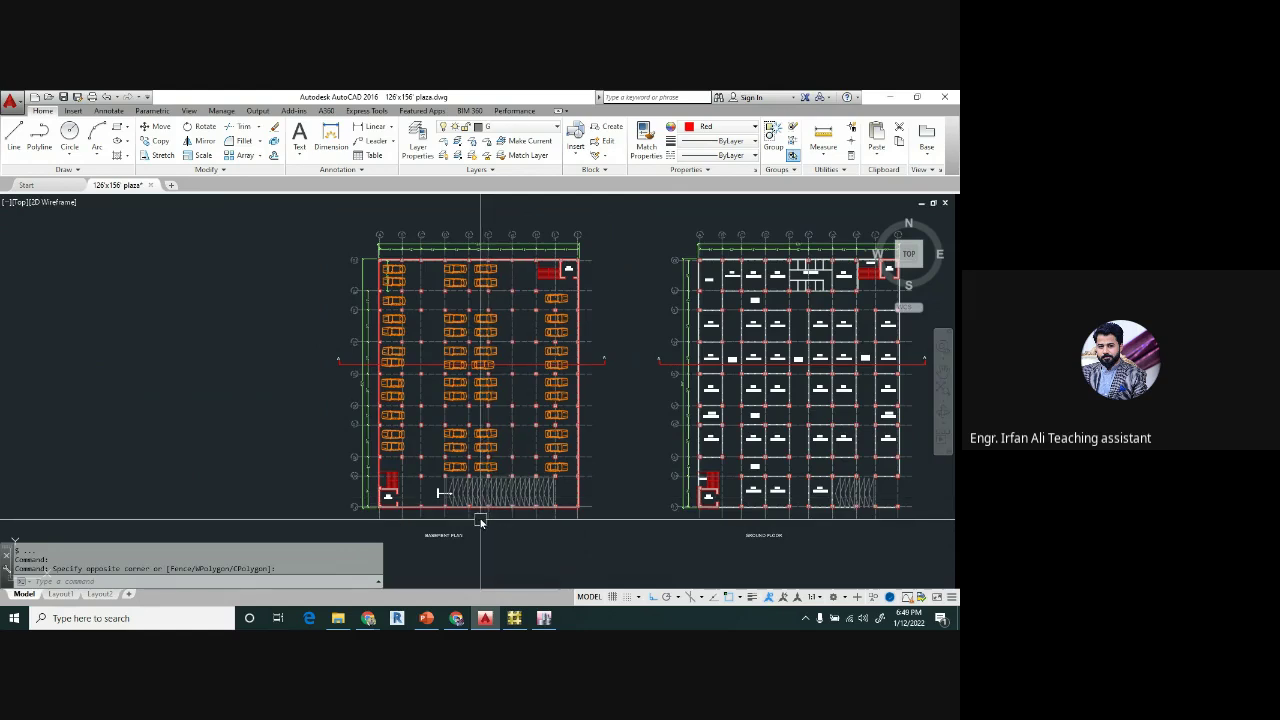
pyautogui.scroll(4, 480, 515)
pyautogui.scroll(2, 480, 512)
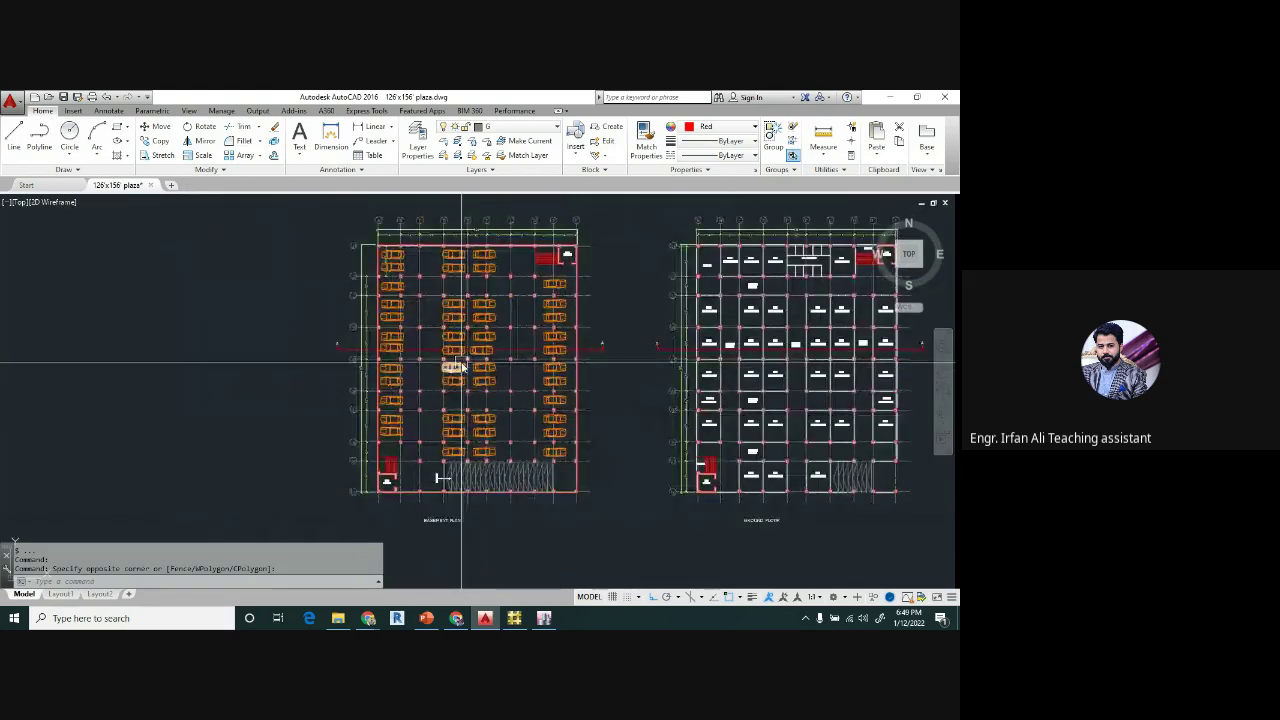
pyautogui.scroll(7, 423, 267)
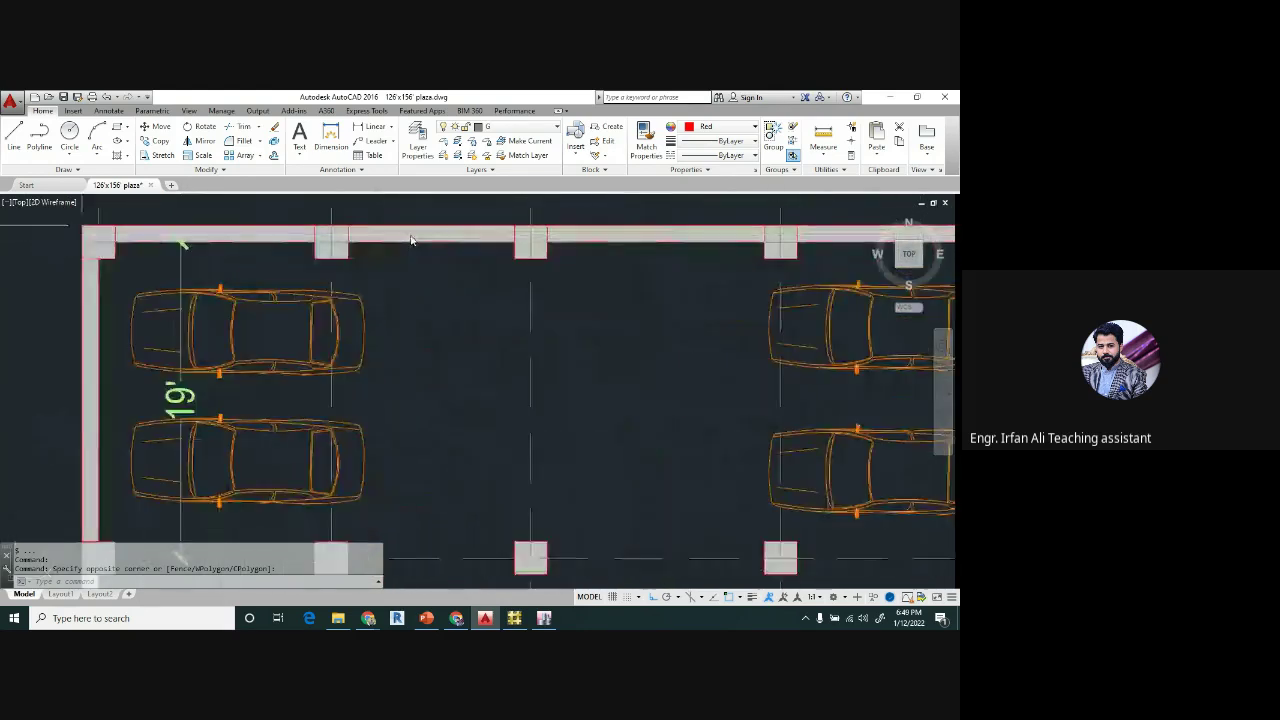
pyautogui.scroll(-5, 411, 240)
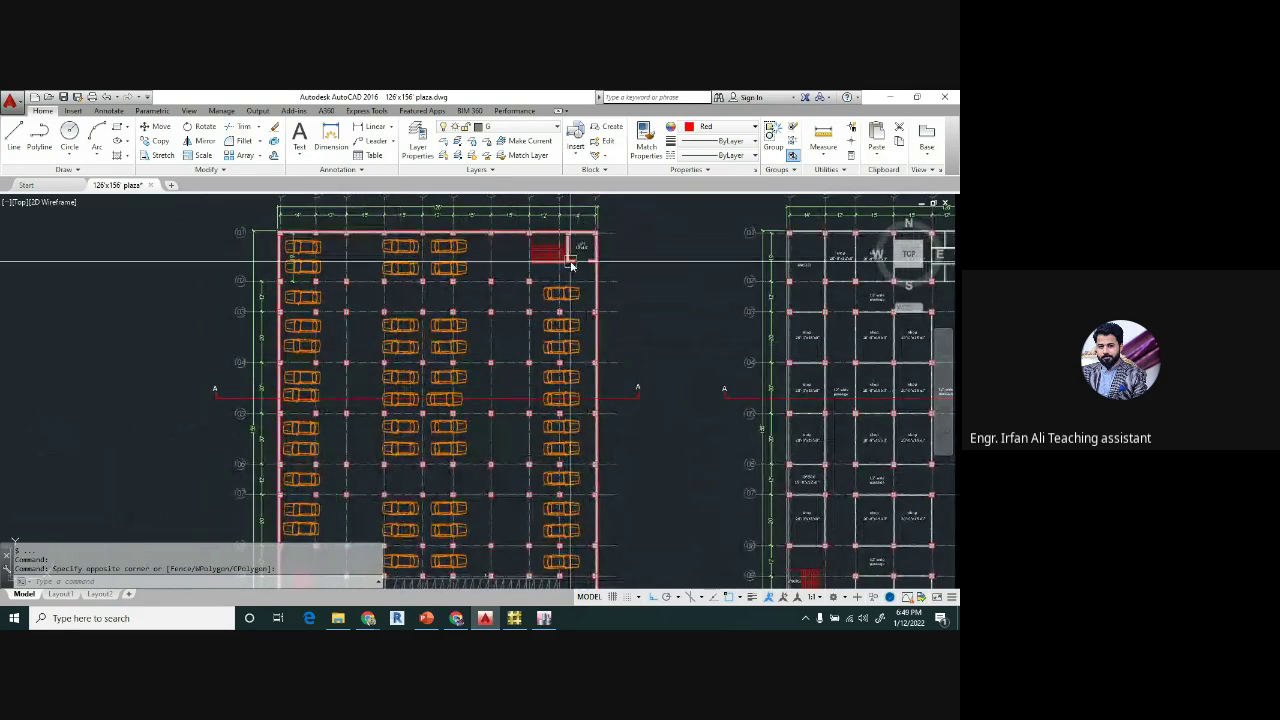
pyautogui.scroll(-2, 570, 262)
pyautogui.moveTo(478, 410); pyautogui.dragTo(477, 349, button='middle')
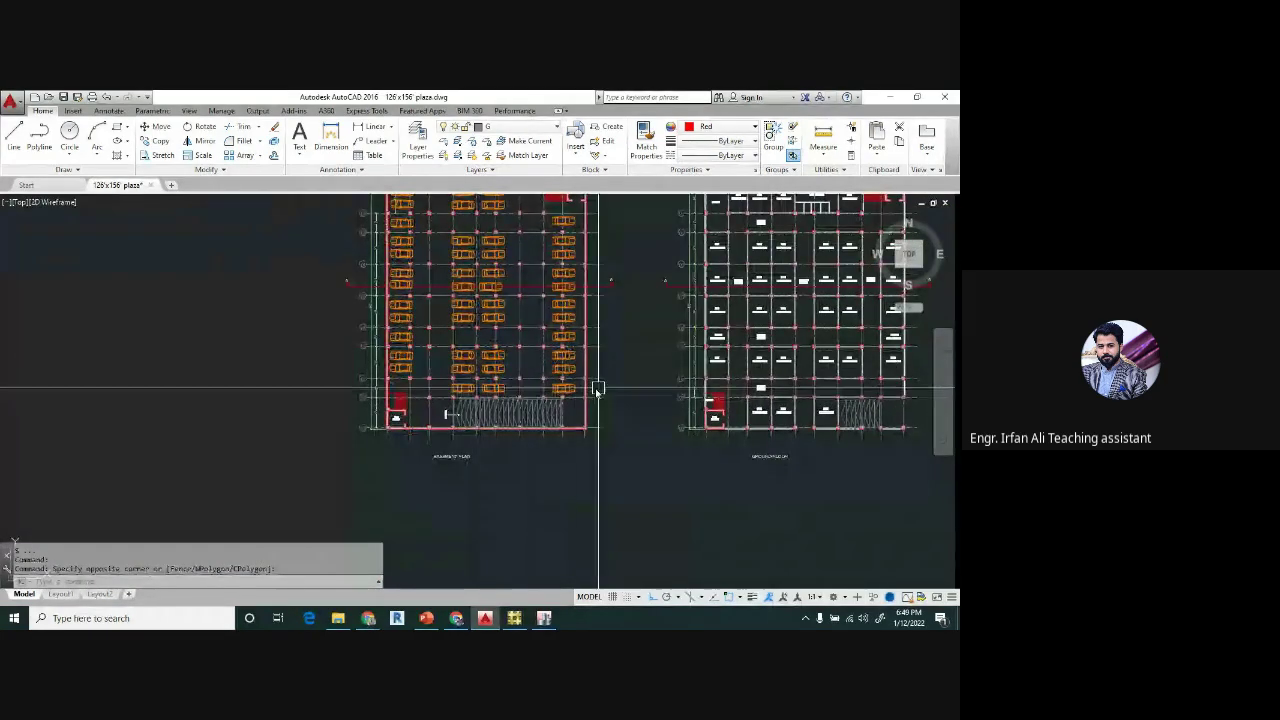
pyautogui.scroll(-2, 590, 385)
pyautogui.scroll(4, 582, 378)
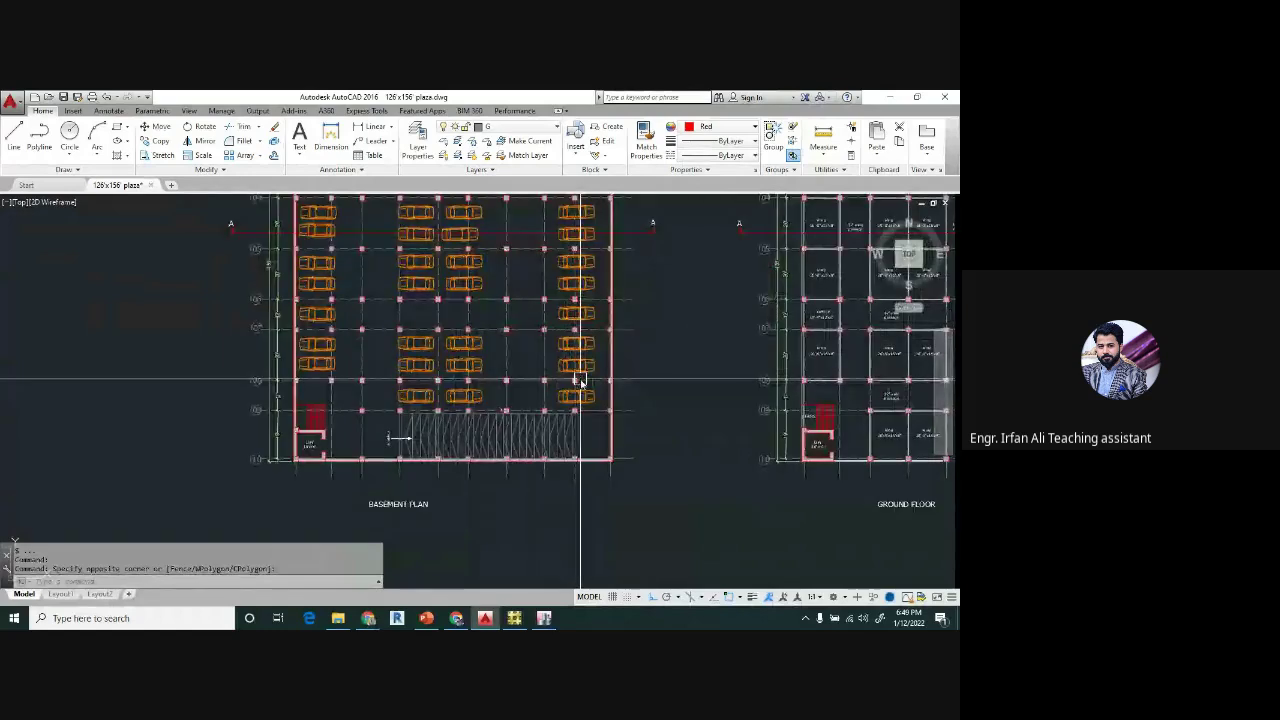
pyautogui.scroll(4, 615, 388)
pyautogui.scroll(-6, 605, 375)
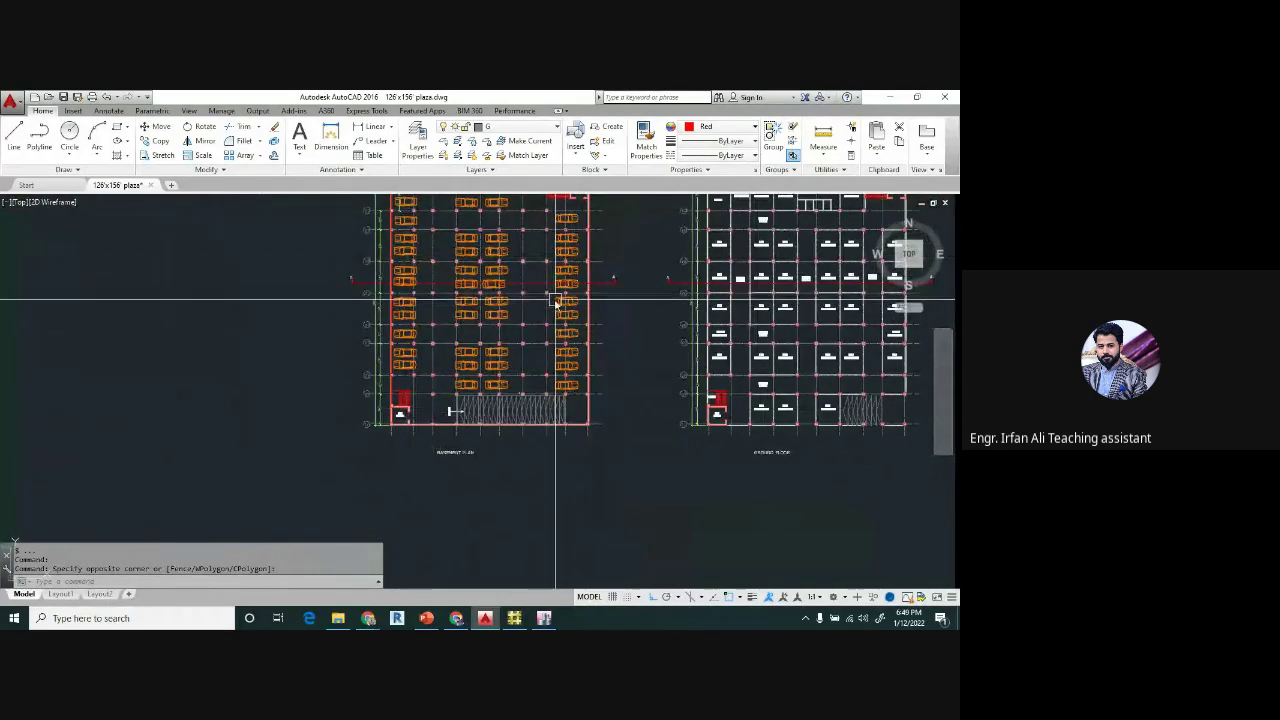
# - Locate the A-A section line on the basement plan and view the matching SECTION A-A drawing above it
pyautogui.scroll(5, 345, 280)
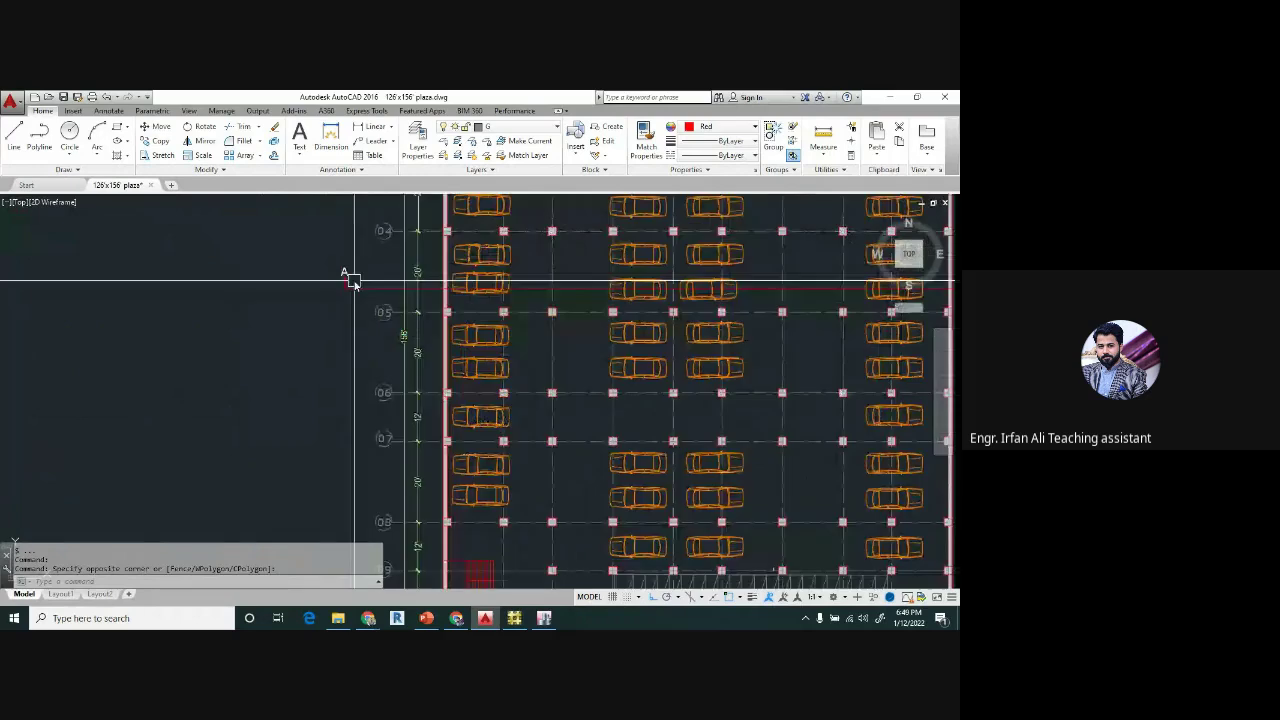
pyautogui.scroll(-5, 356, 314)
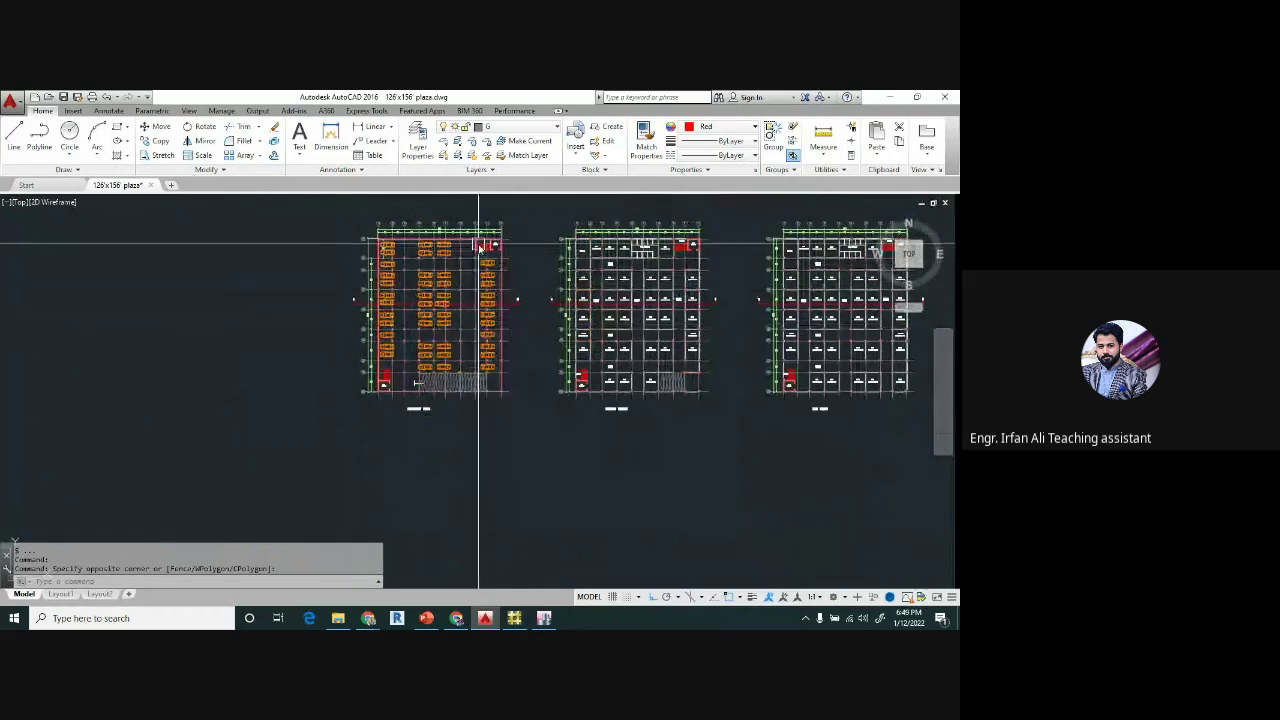
pyautogui.moveTo(480, 245); pyautogui.dragTo(460, 423, button='middle')
pyautogui.scroll(5, 446, 400)
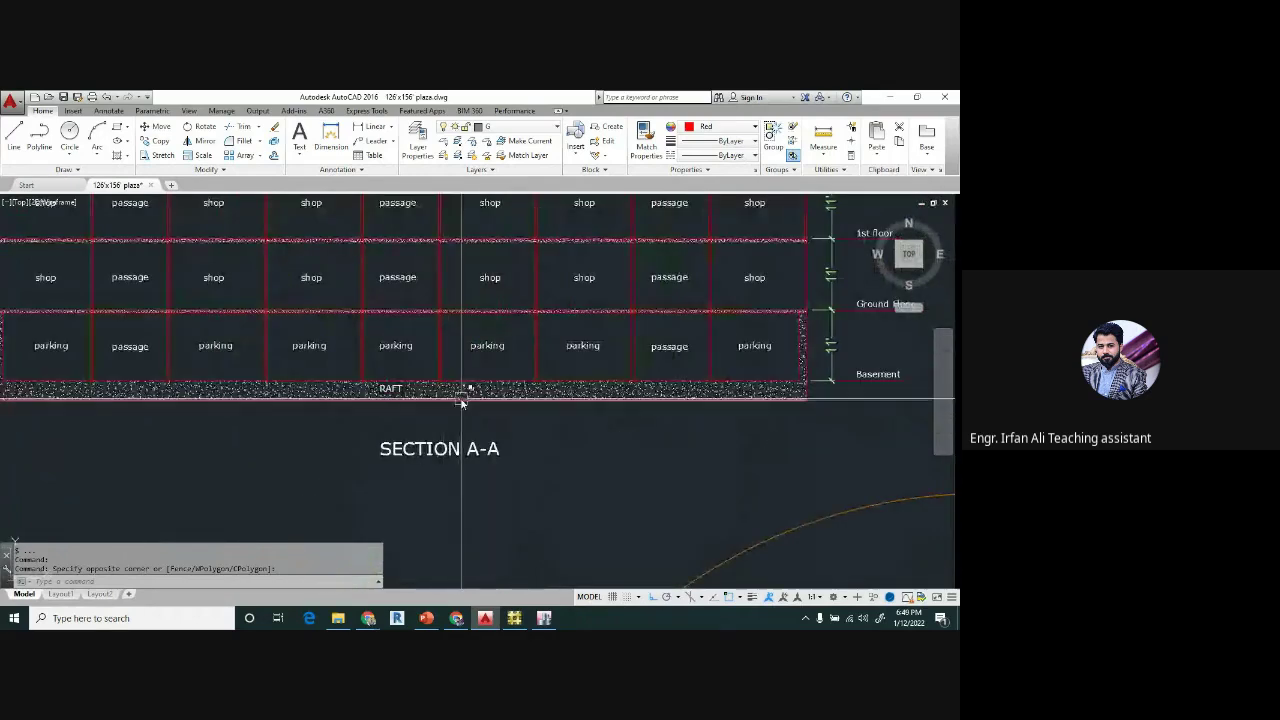
pyautogui.scroll(-2, 461, 399)
pyautogui.scroll(2, 421, 384)
pyautogui.moveTo(418, 384); pyautogui.dragTo(483, 398, button='middle')
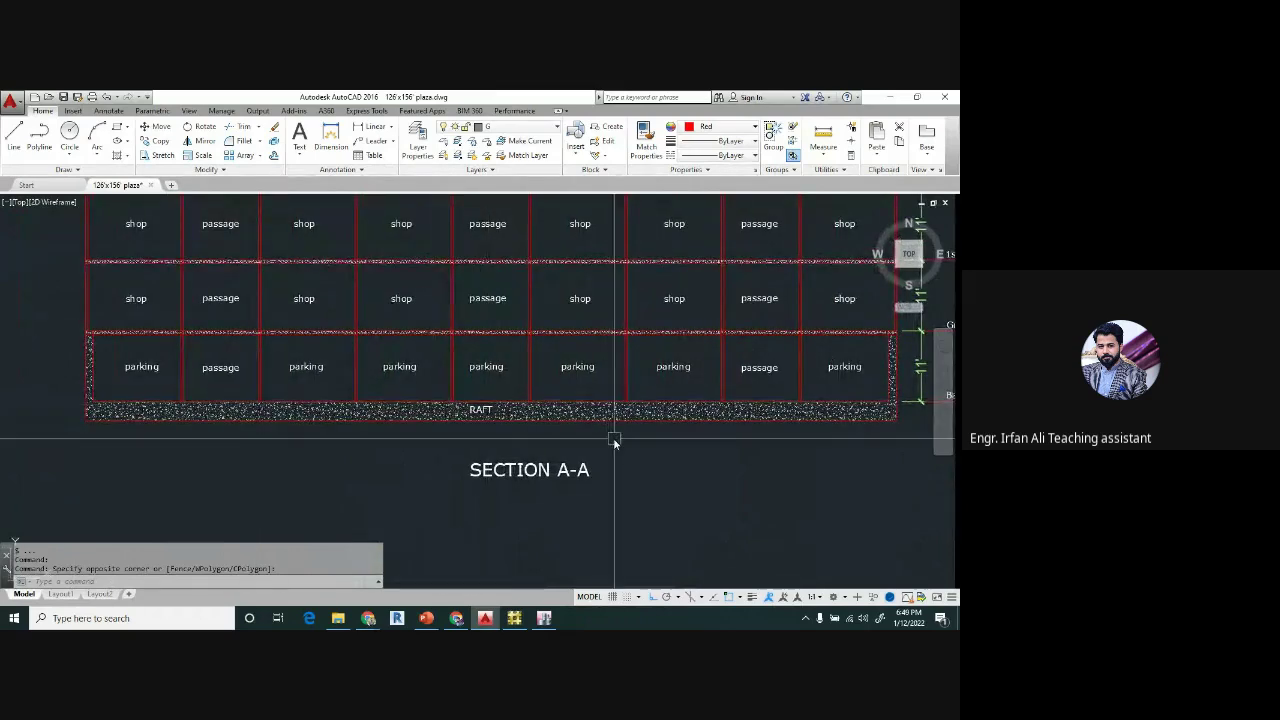
# - Inspect the raft foundation beneath the parking level in SECTION A-A
pyautogui.scroll(5, 585, 403)
pyautogui.click(518, 400)
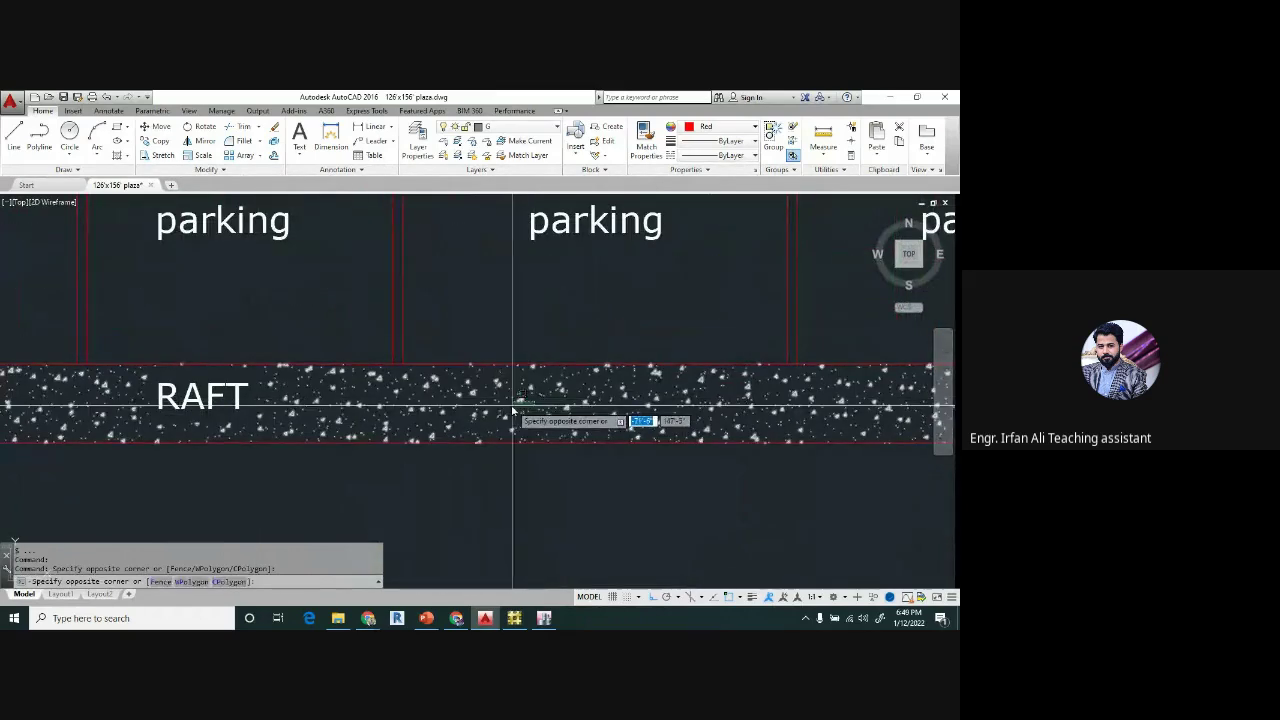
pyautogui.scroll(-3, 535, 403)
pyautogui.click(547, 452)
# - Examine the basement side walls at both ends of SECTION A-A, up to the ground floor slab
pyautogui.scroll(-5, 745, 437)
pyautogui.moveTo(720, 436); pyautogui.dragTo(340, 422, button='middle')
pyautogui.scroll(5, 622, 373)
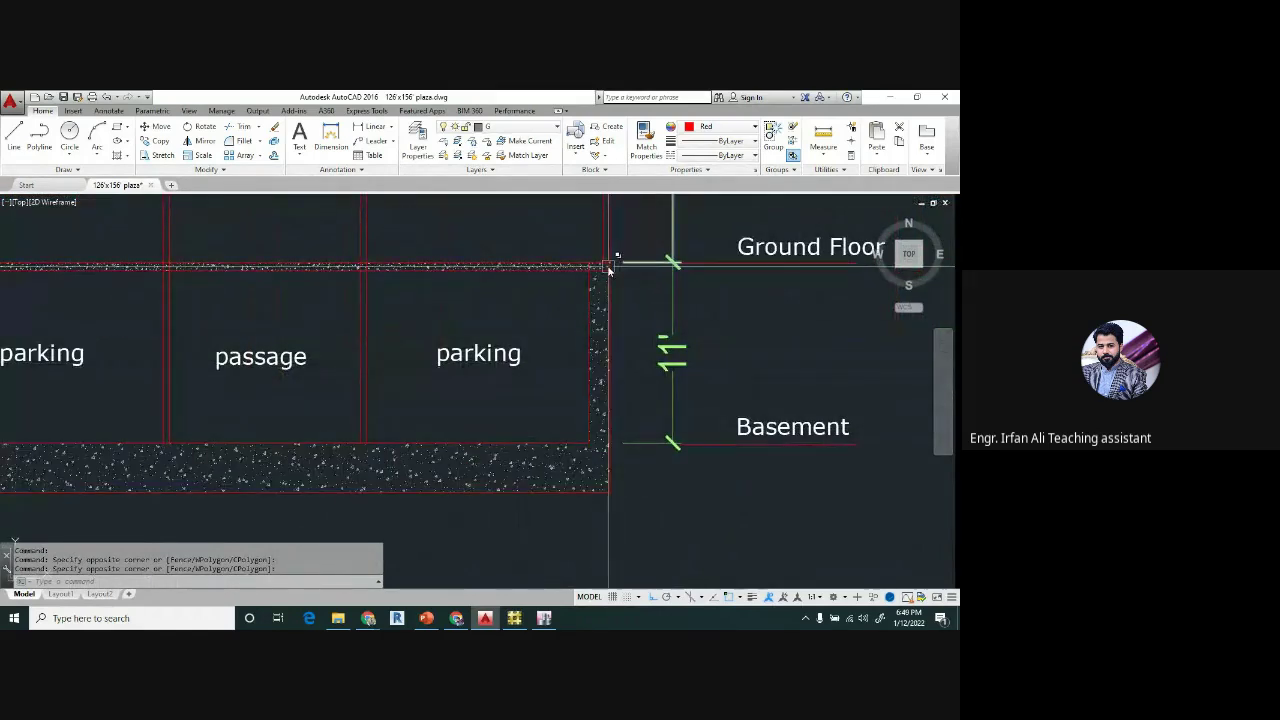
pyautogui.scroll(-6, 608, 268)
pyautogui.scroll(6, 231, 273)
pyautogui.scroll(-4, 206, 289)
pyautogui.scroll(3, 224, 326)
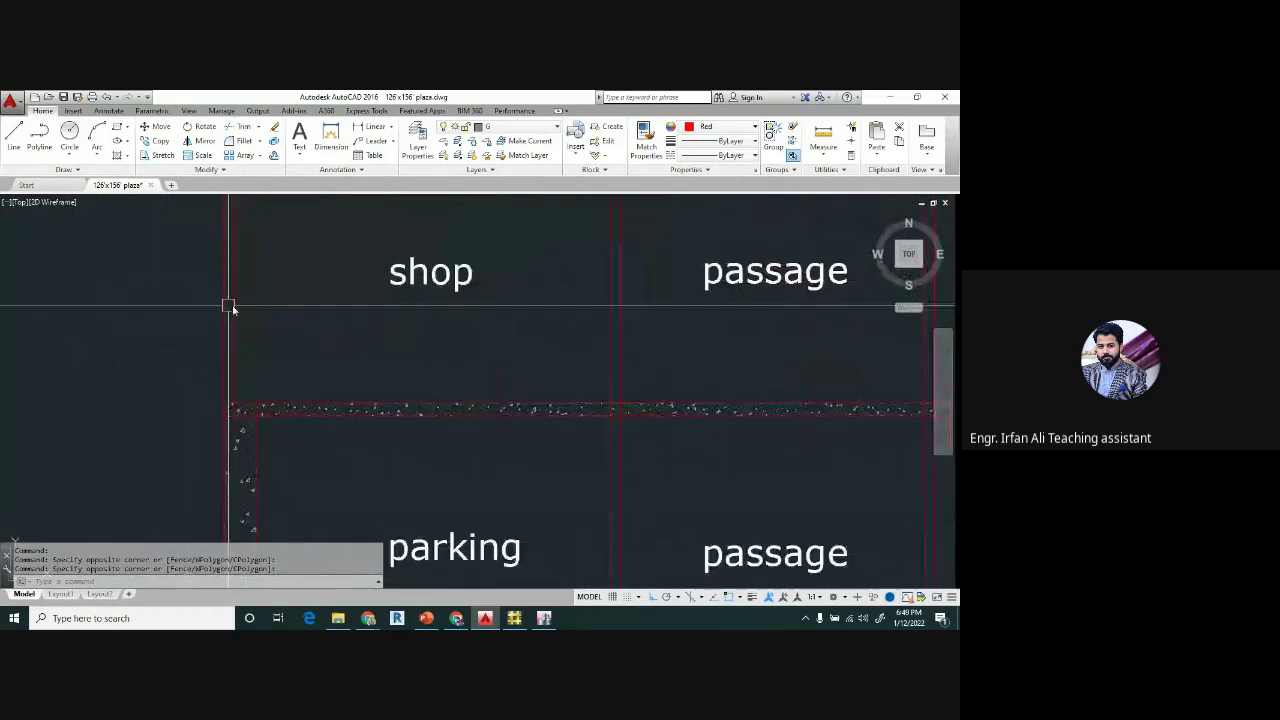
pyautogui.scroll(-3, 236, 318)
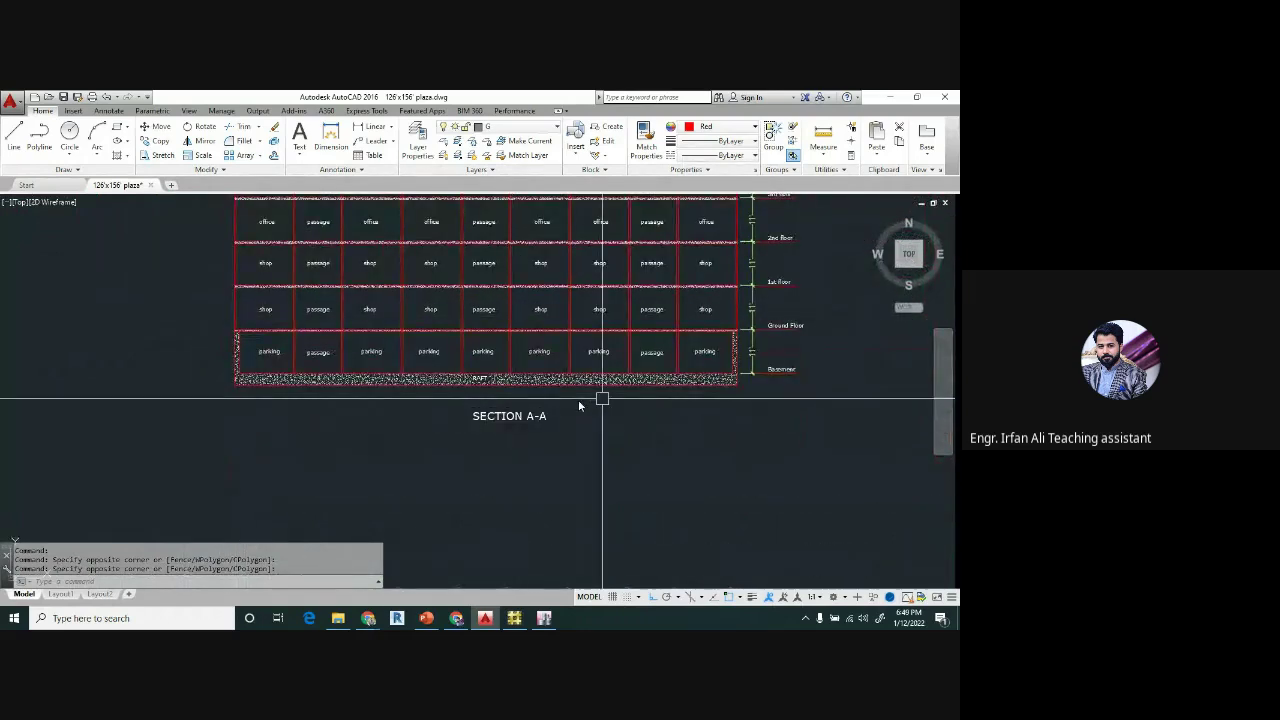
# - Read the storey height dimensions beside the basement, ground floor and 1st floor levels in SECTION A-A
pyautogui.moveTo(545, 345); pyautogui.dragTo(497, 416, button='middle')
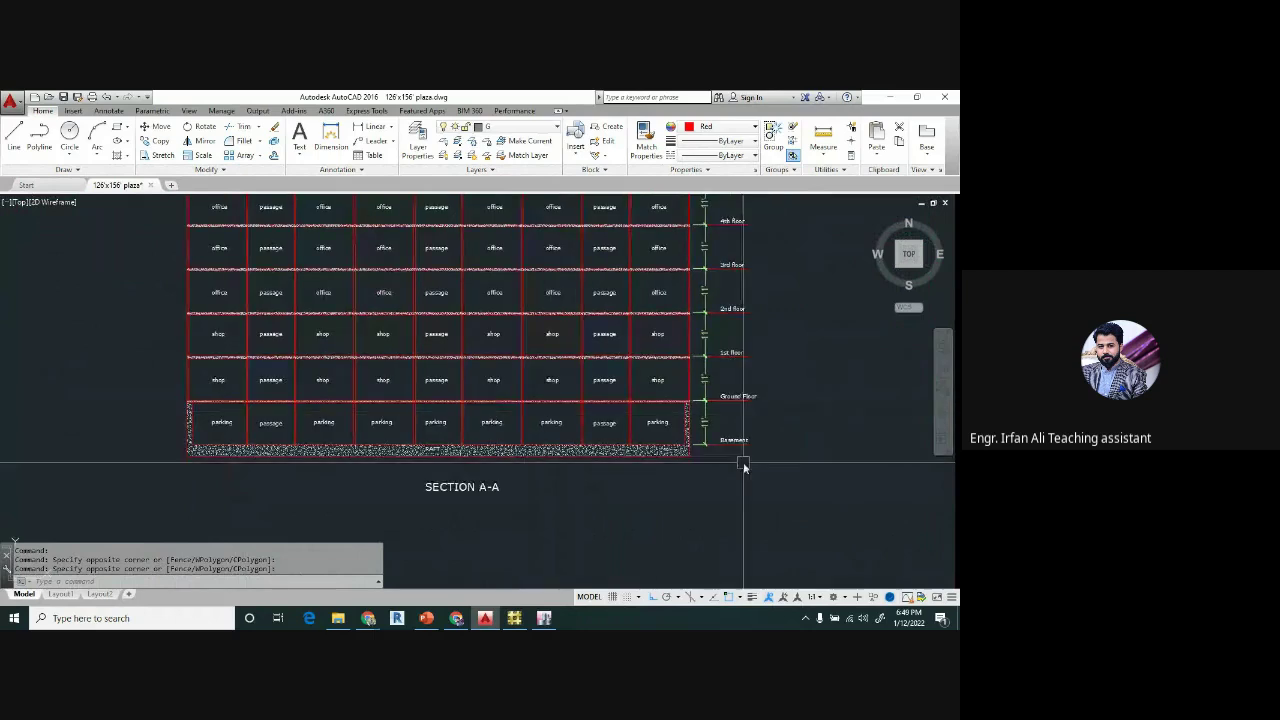
pyautogui.scroll(3, 714, 430)
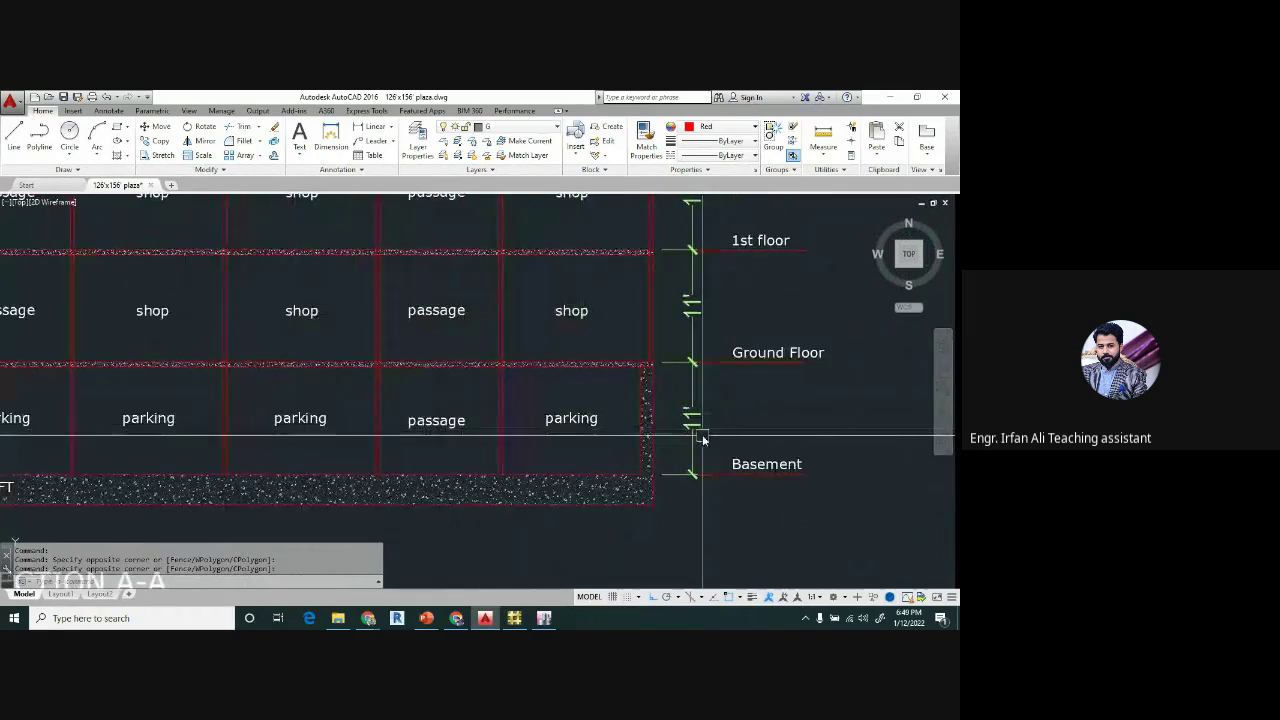
pyautogui.scroll(-3, 700, 400)
pyautogui.scroll(1, 691, 457)
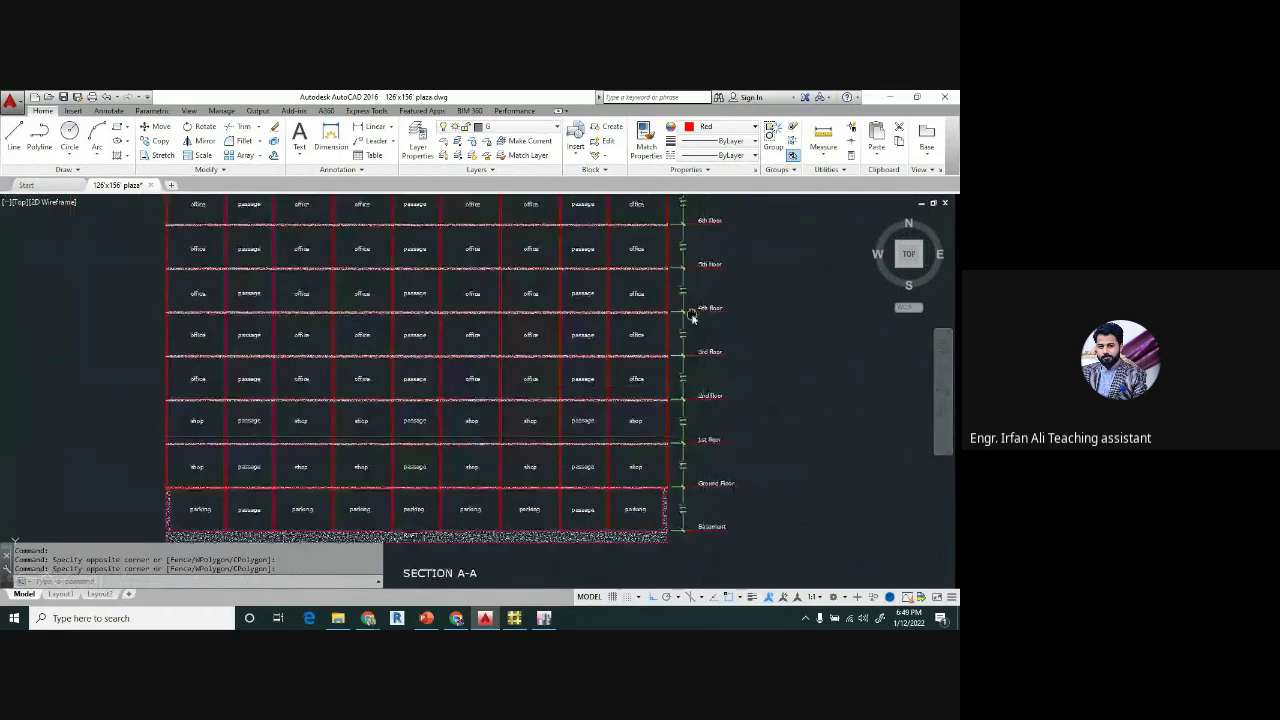
# - Follow the floor level labels in SECTION A-A from the lower storeys up to the roof
pyautogui.scroll(1, 690, 435)
pyautogui.moveTo(684, 284)
pyautogui.mouseDown(button='middle')
pyautogui.moveTo(691, 411)
pyautogui.moveTo(704, 337)
pyautogui.moveTo(693, 315)
pyautogui.mouseUp(button='middle')
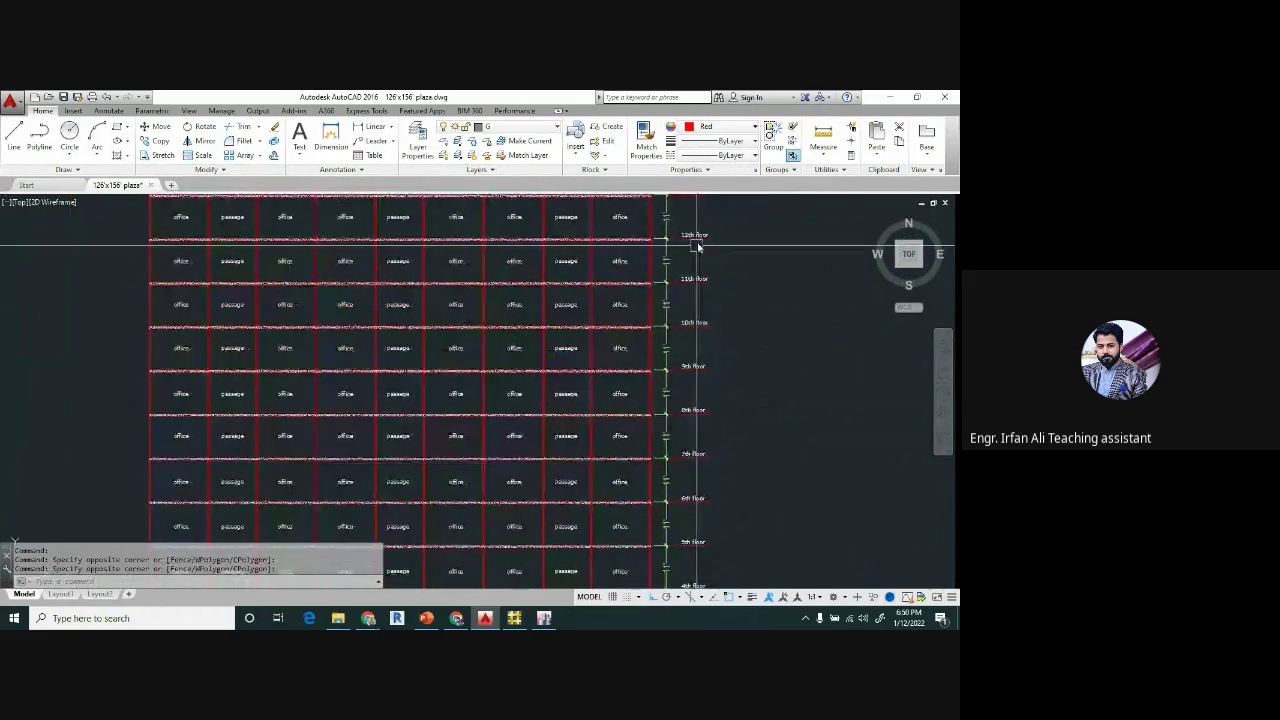
pyautogui.scroll(-2, 706, 249)
pyautogui.moveTo(714, 363); pyautogui.dragTo(603, 389, button='middle')
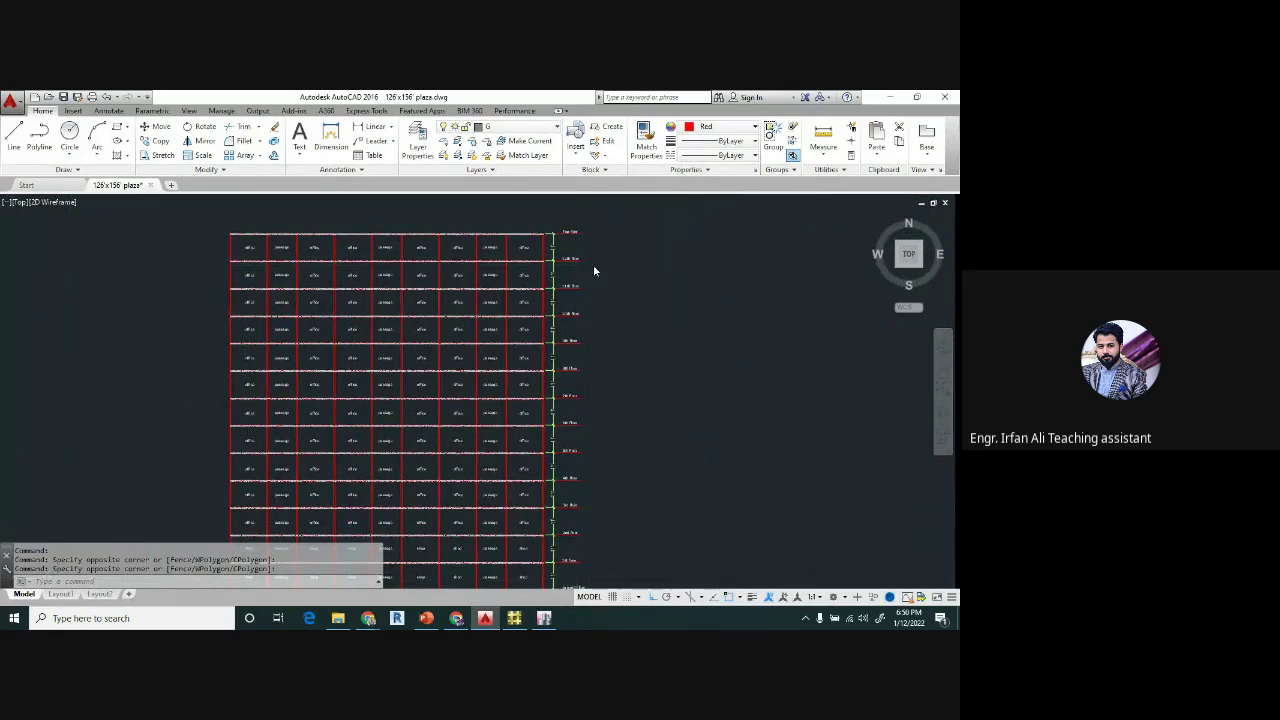
pyautogui.scroll(-1, 598, 275)
pyautogui.moveTo(618, 352); pyautogui.dragTo(582, 353, button='middle')
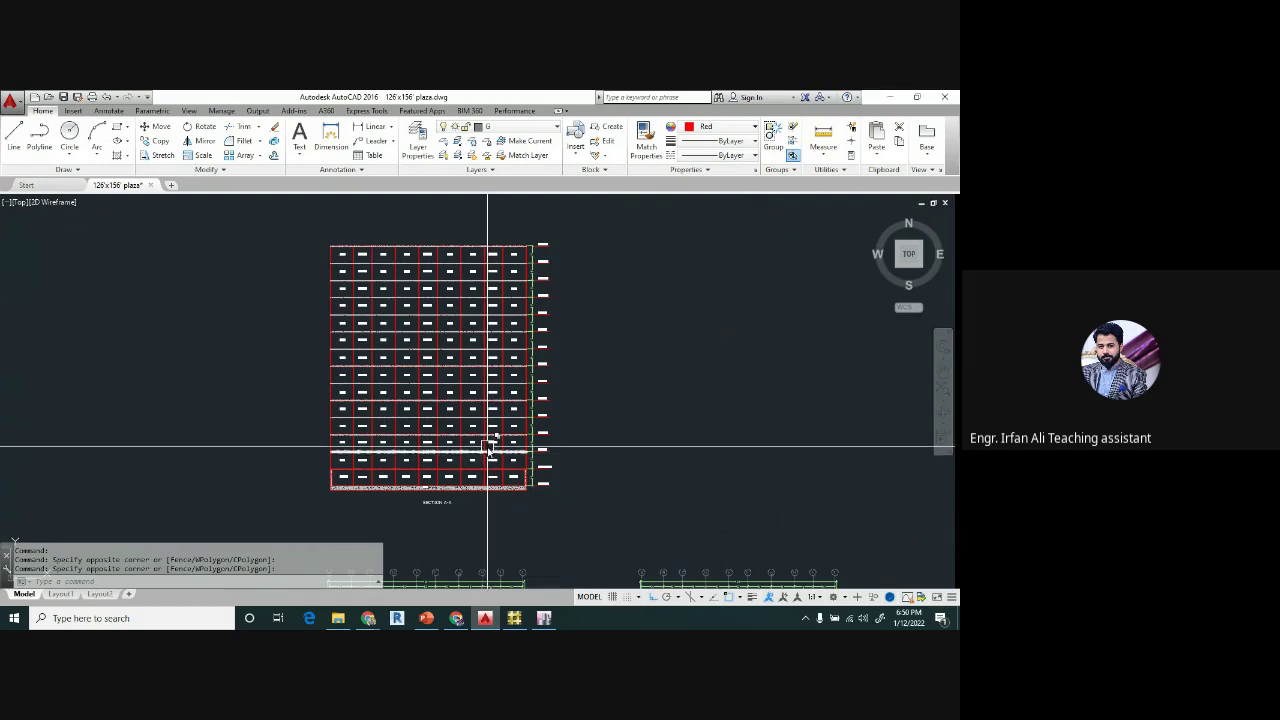
# - Review the parking, shop and office storeys of SECTION A-A from the raft up to the top floor
pyautogui.scroll(4, 445, 476)
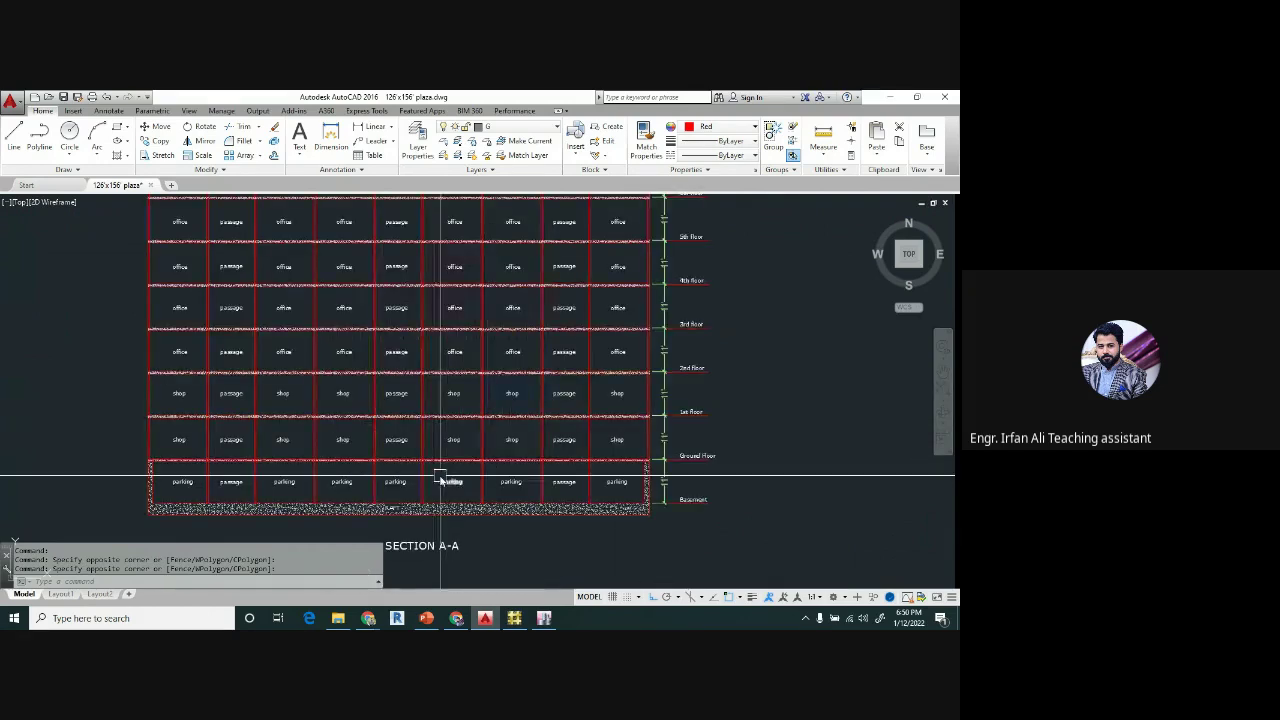
pyautogui.moveTo(440, 476); pyautogui.dragTo(512, 436, button='middle')
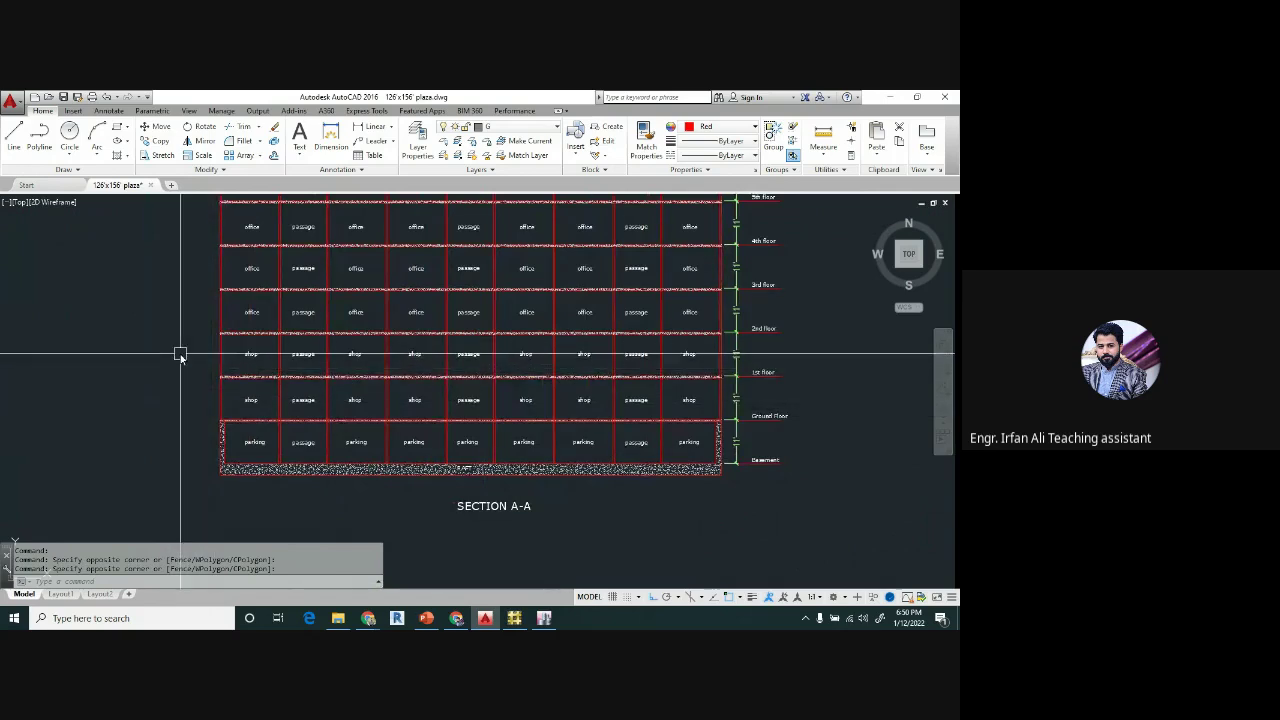
pyautogui.moveTo(180, 352); pyautogui.dragTo(175, 389, button='middle')
pyautogui.scroll(-3, 158, 385)
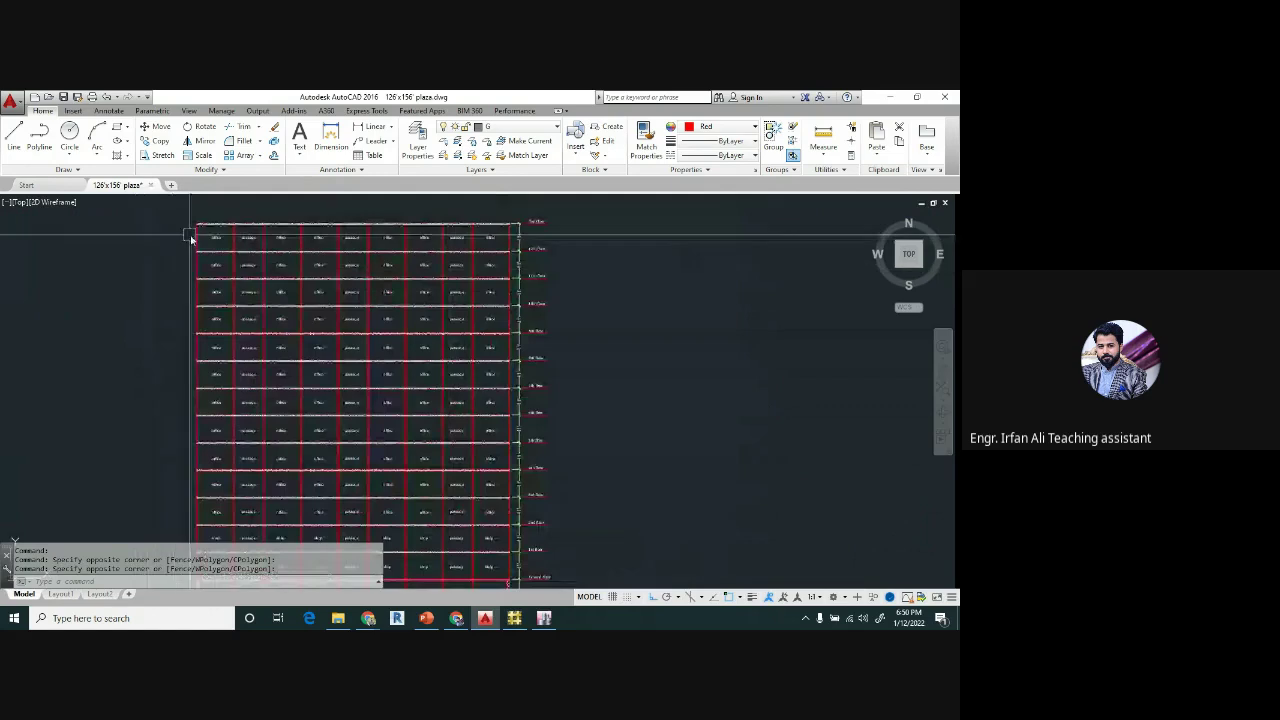
pyautogui.scroll(4, 231, 243)
# - Select the entire basement plan with a window selection, and clear the selection
pyautogui.scroll(-7, 231, 246)
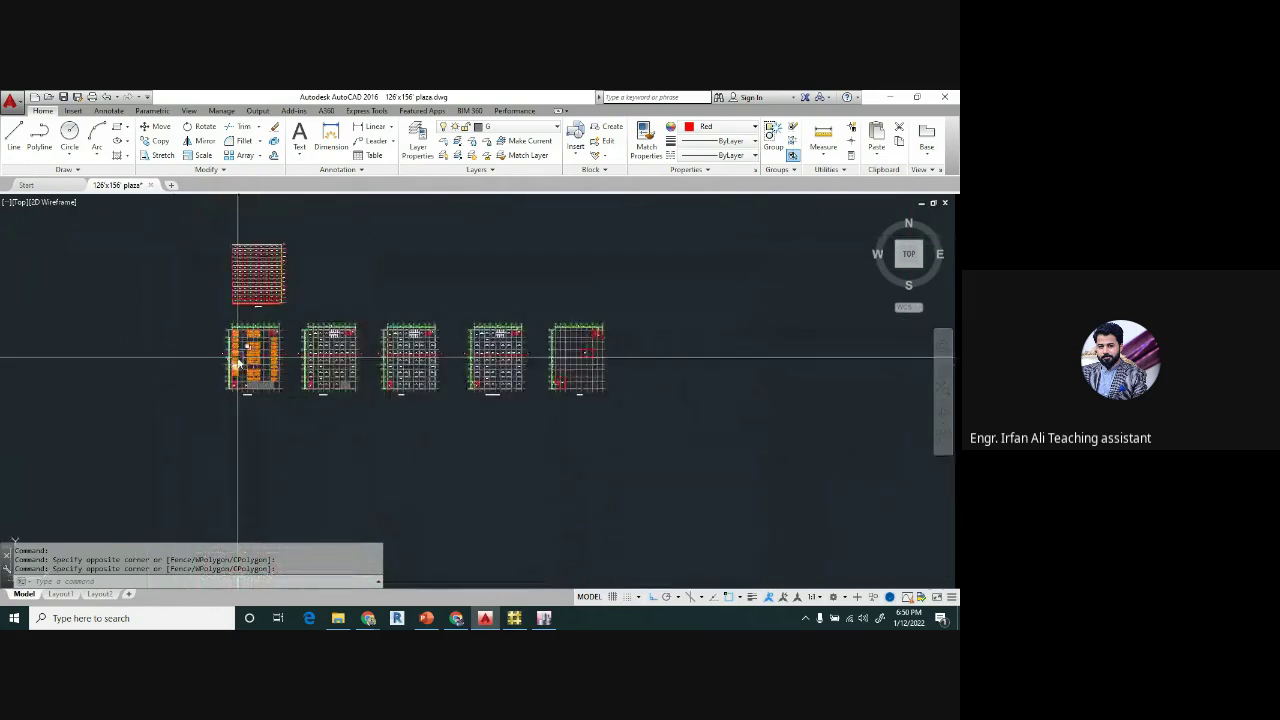
pyautogui.scroll(5, 262, 367)
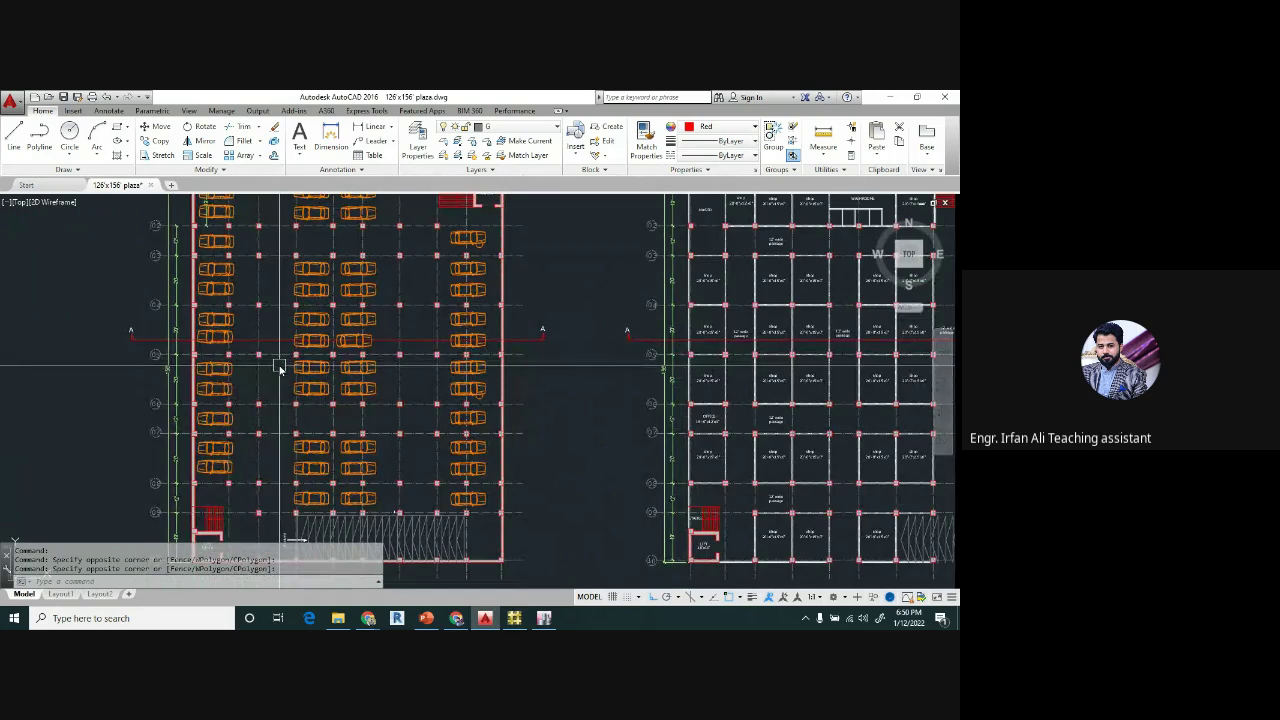
pyautogui.scroll(-4, 378, 352)
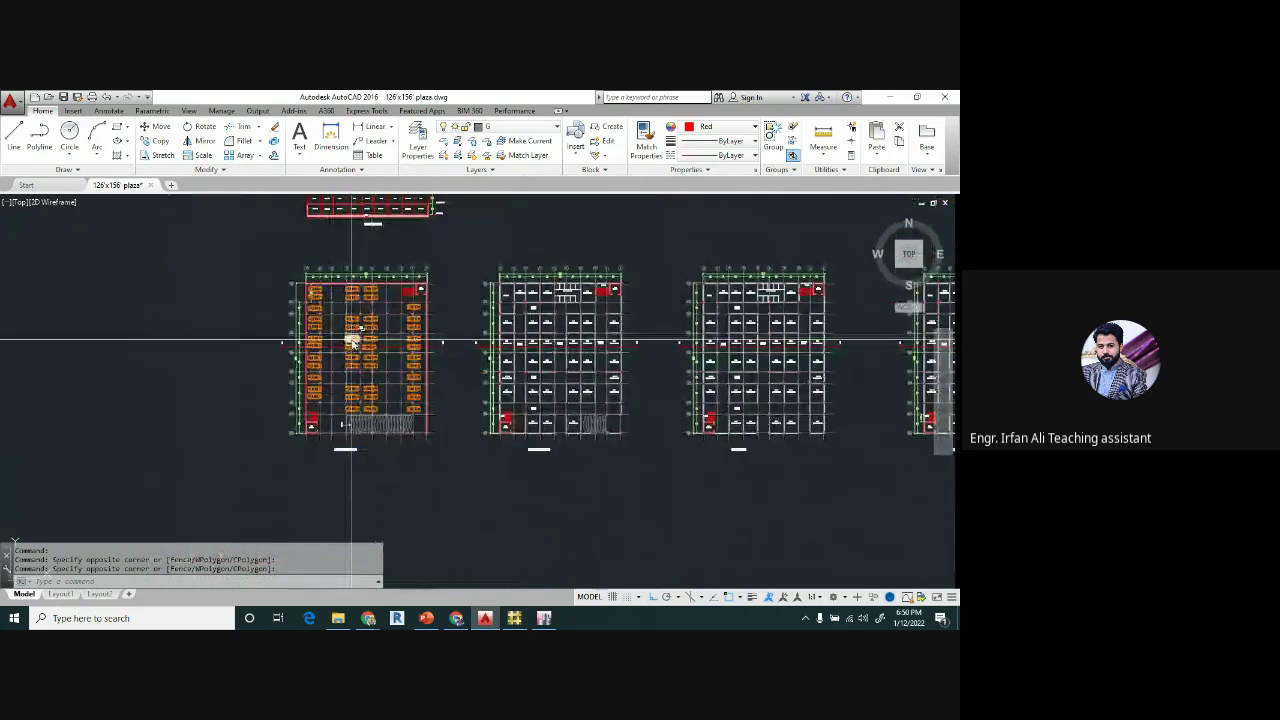
pyautogui.click(243, 248)
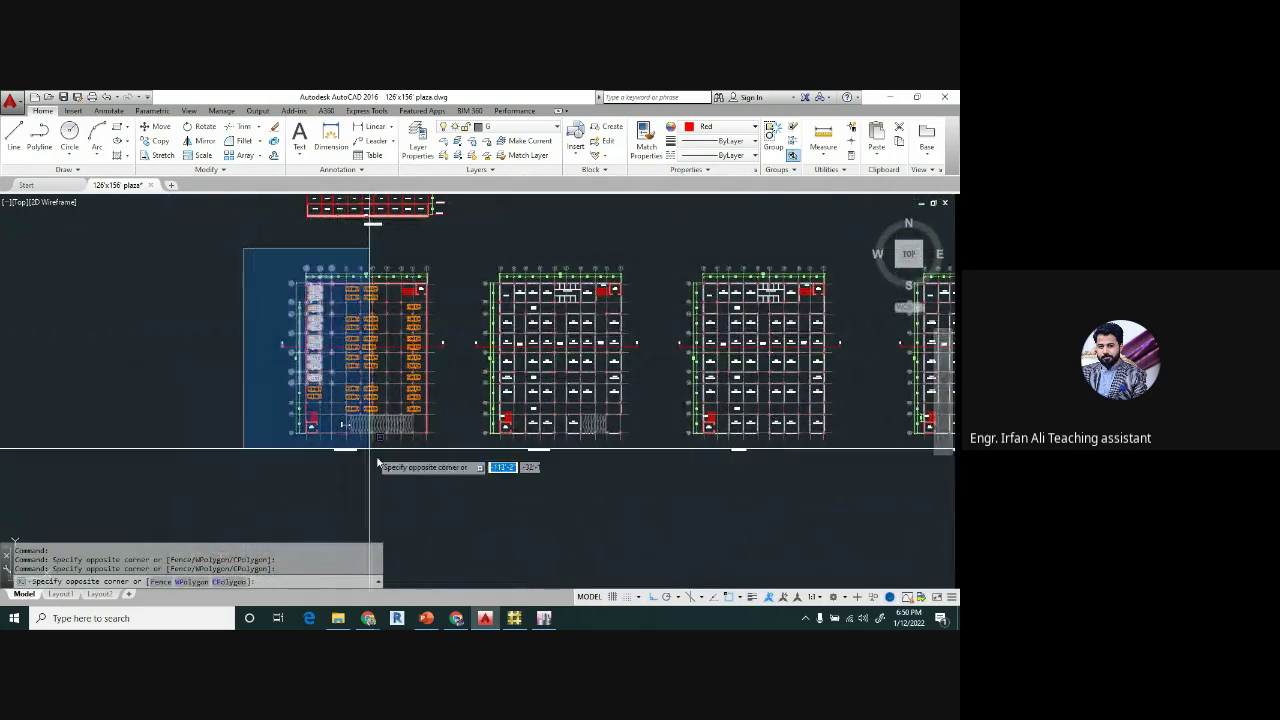
pyautogui.click(463, 488)
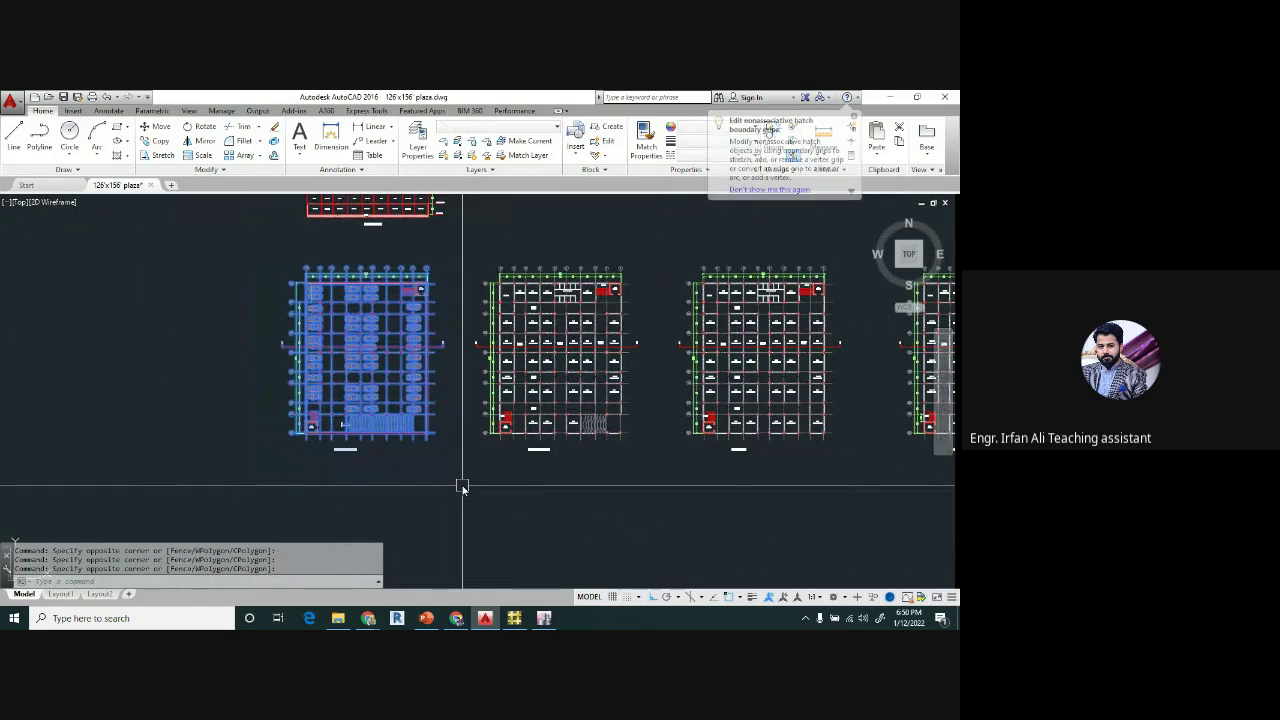
pyautogui.press('Escape')
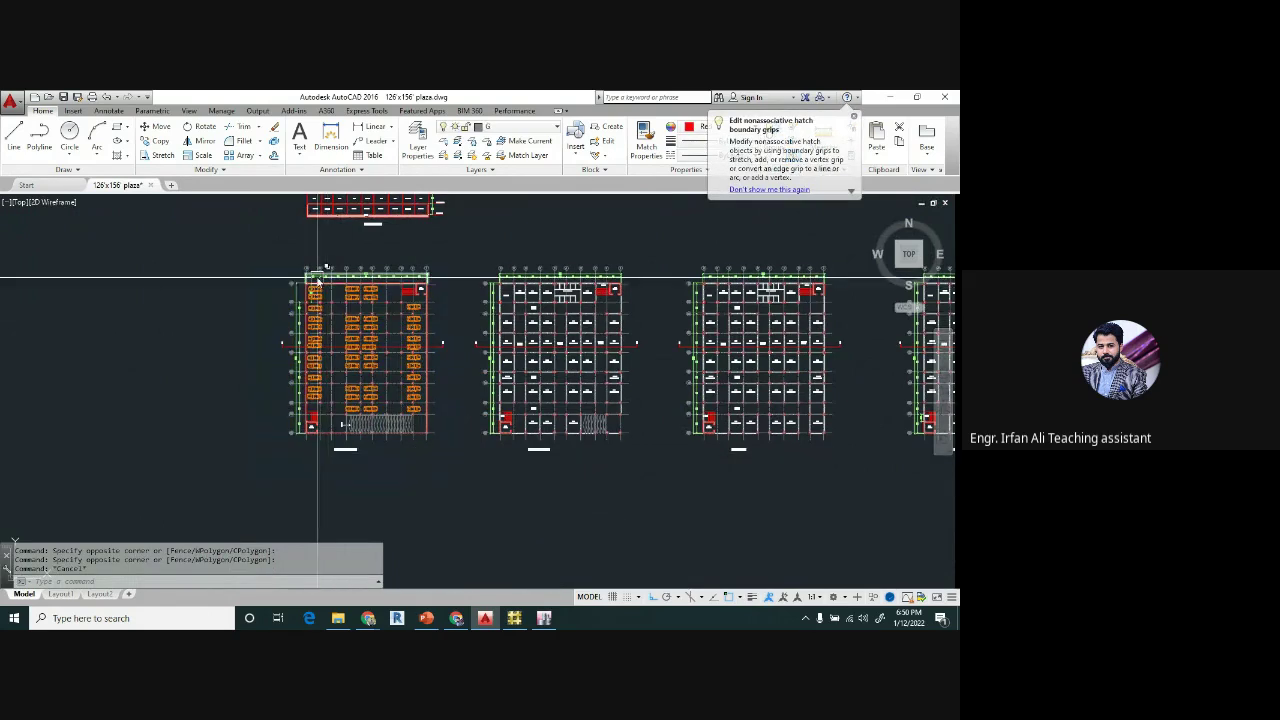
# - Add an aligned dimension across the width of the column at grid C/02 in the basement plan
pyautogui.scroll(6, 318, 278)
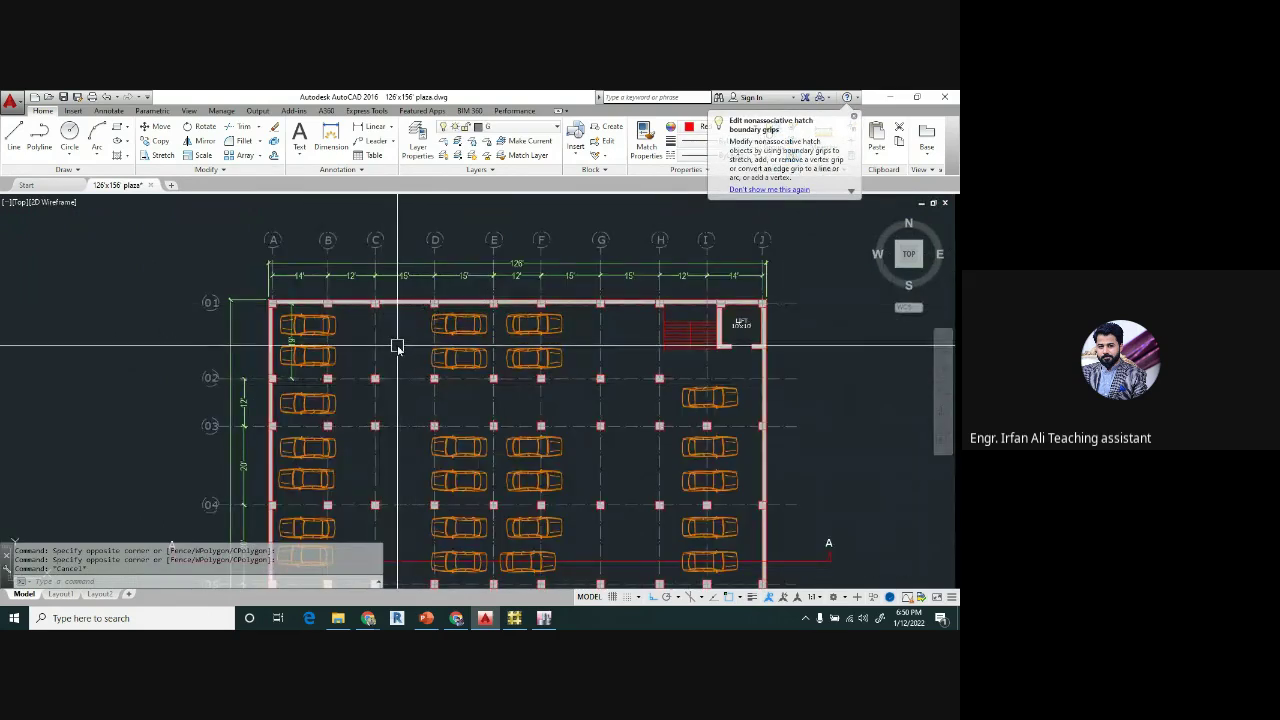
pyautogui.write('t')
pyautogui.press('Return')
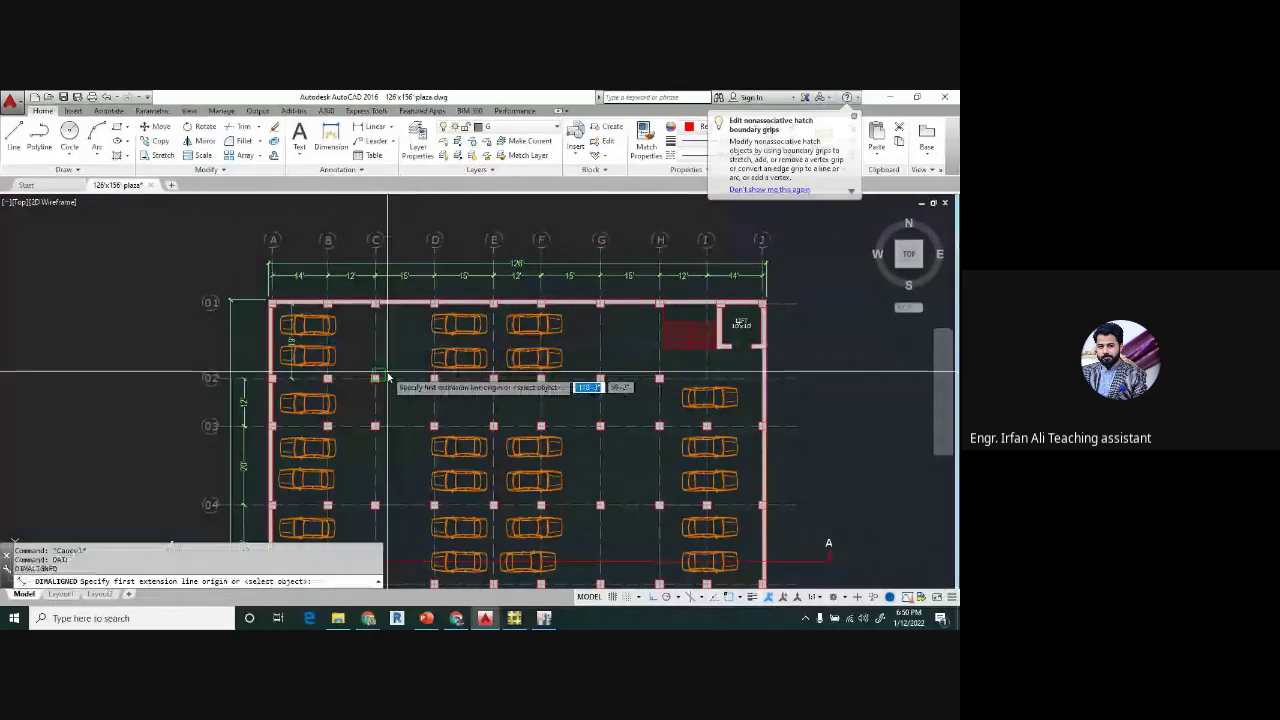
pyautogui.scroll(-5, 458, 288)
pyautogui.moveTo(526, 262); pyautogui.dragTo(512, 323, button='middle')
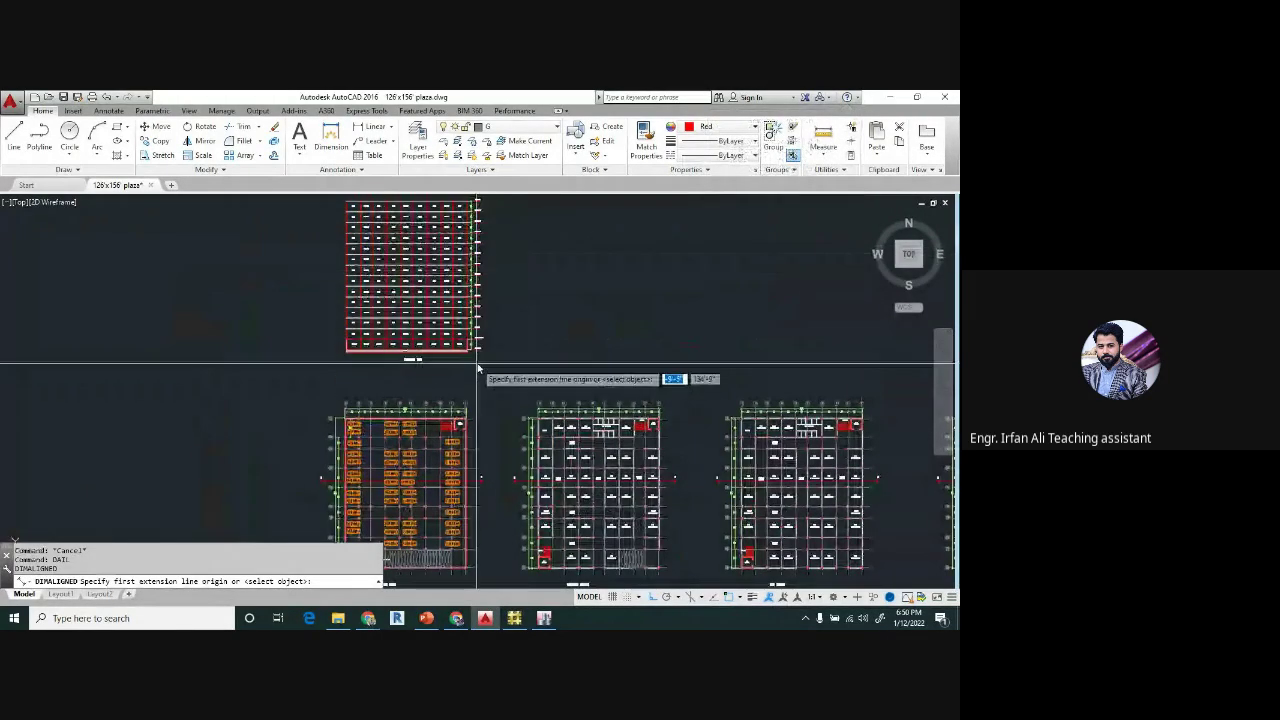
pyautogui.scroll(6, 470, 345)
pyautogui.scroll(6, 420, 352)
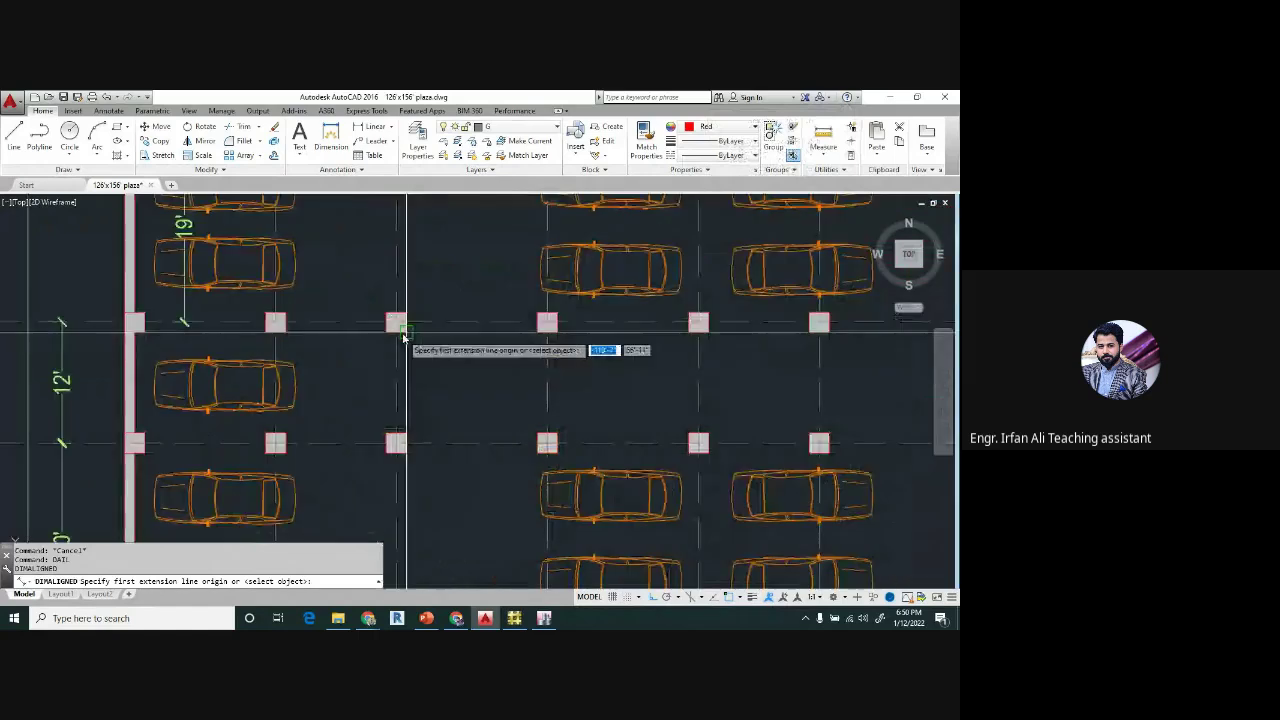
pyautogui.click(389, 312)
pyautogui.click(440, 312)
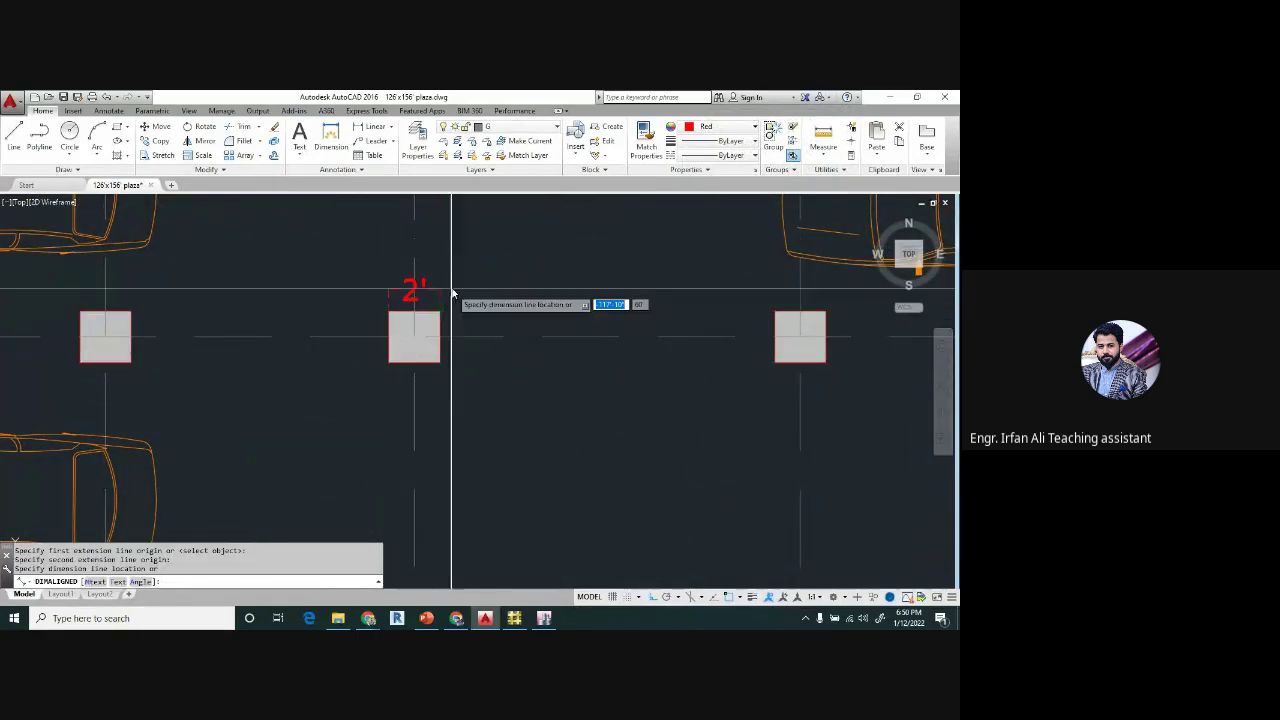
pyautogui.click(457, 285)
# - Add a second aligned dimension along the depth of the same basement column at grid C/02
pyautogui.press('Return')
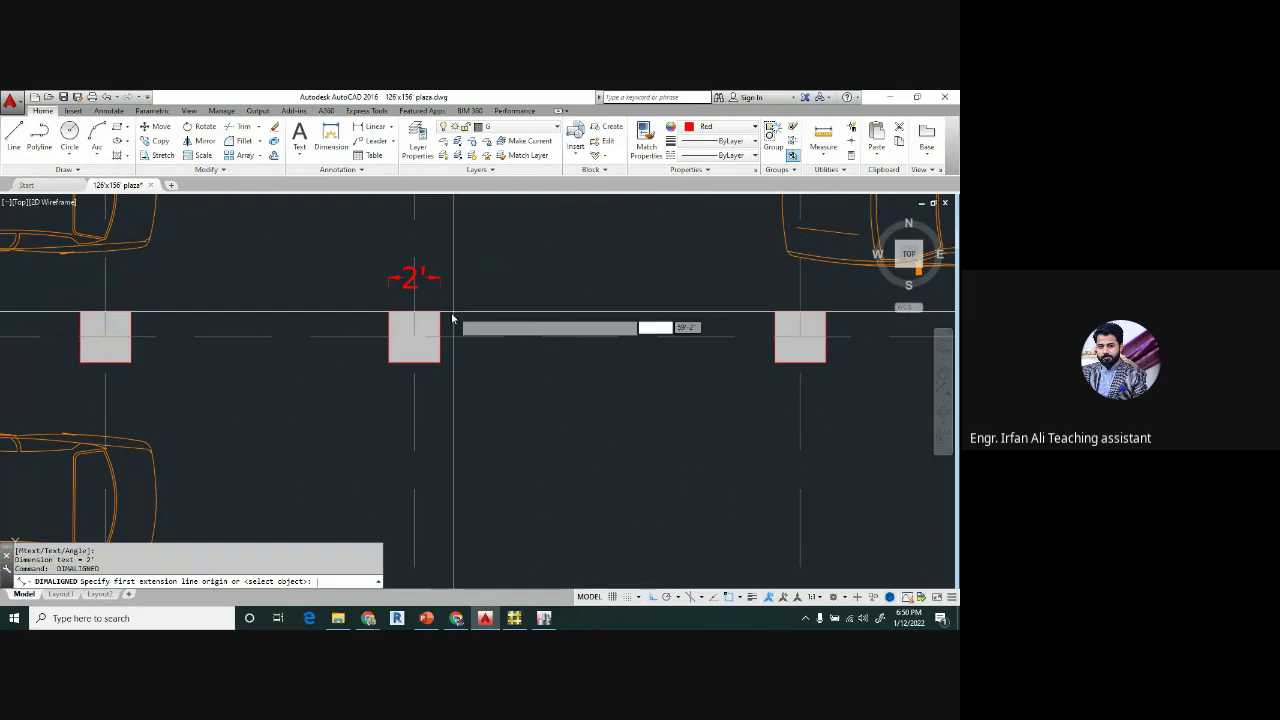
pyautogui.click(440, 312)
pyautogui.click(437, 363)
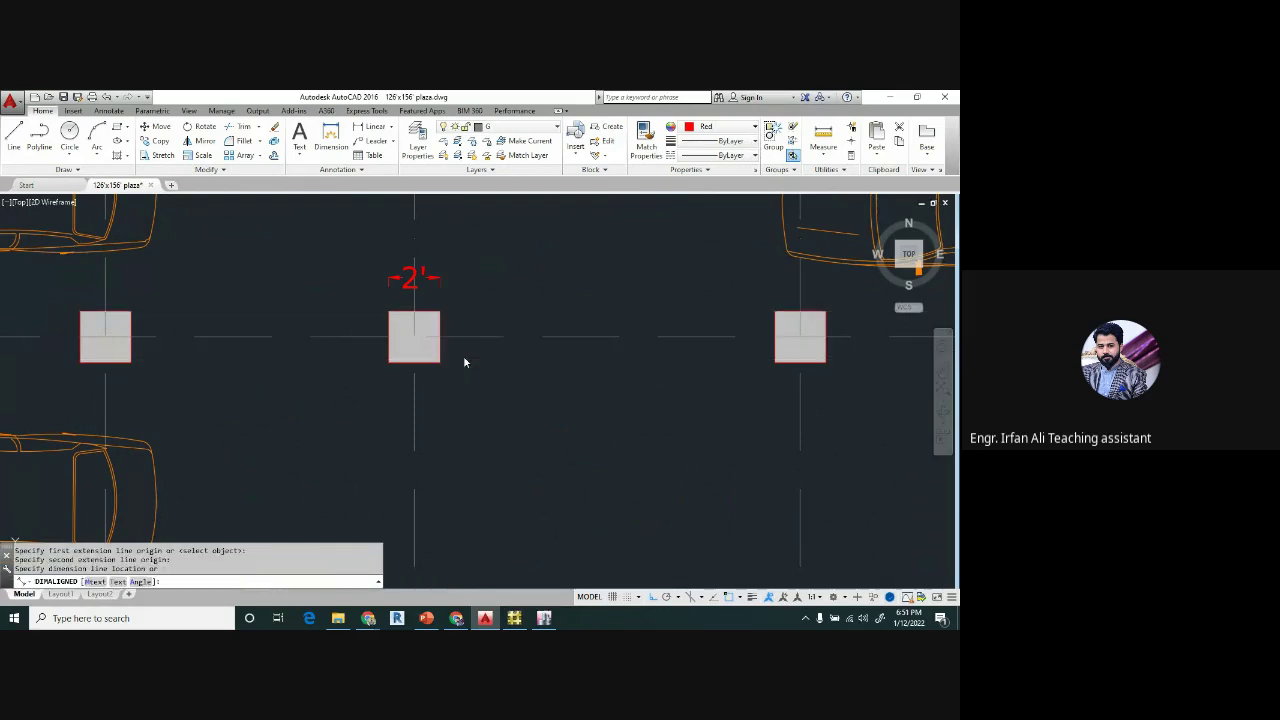
pyautogui.click(501, 338)
pyautogui.scroll(-5, 507, 340)
pyautogui.scroll(-4, 507, 340)
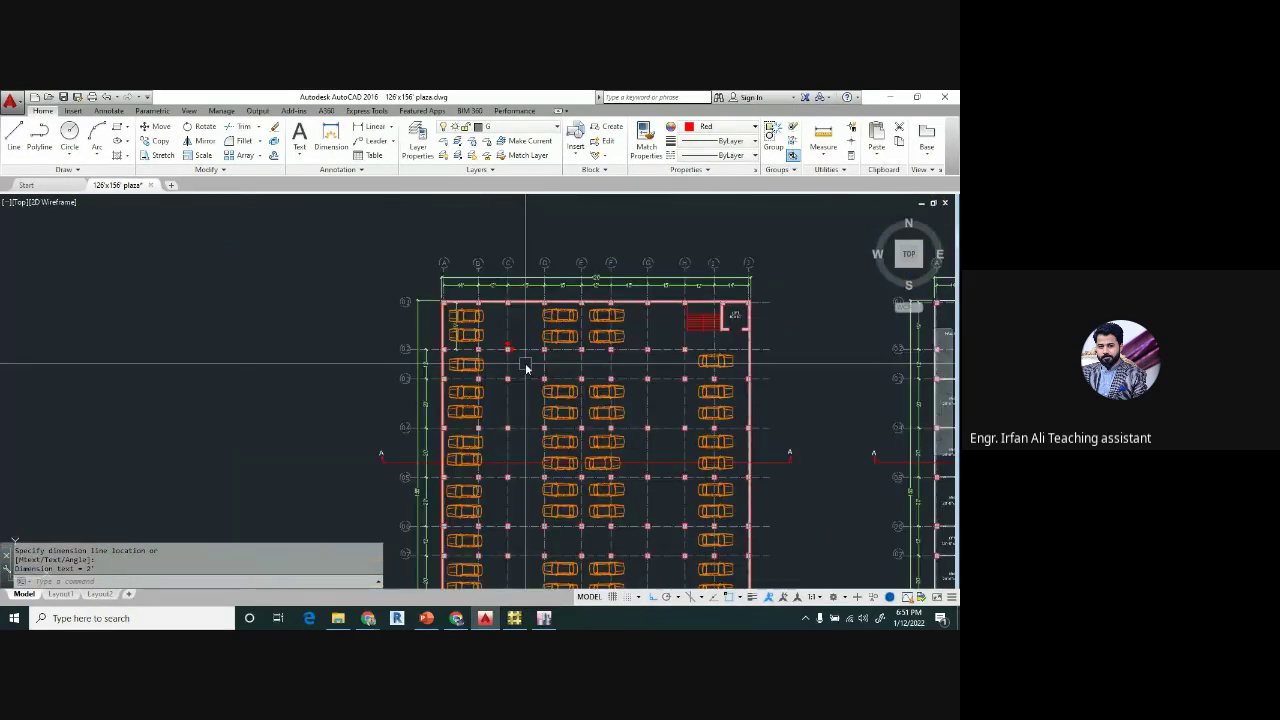
# - Delete both aligned dimensions from the column at grid C/02 in the basement plan
pyautogui.scroll(5, 441, 259)
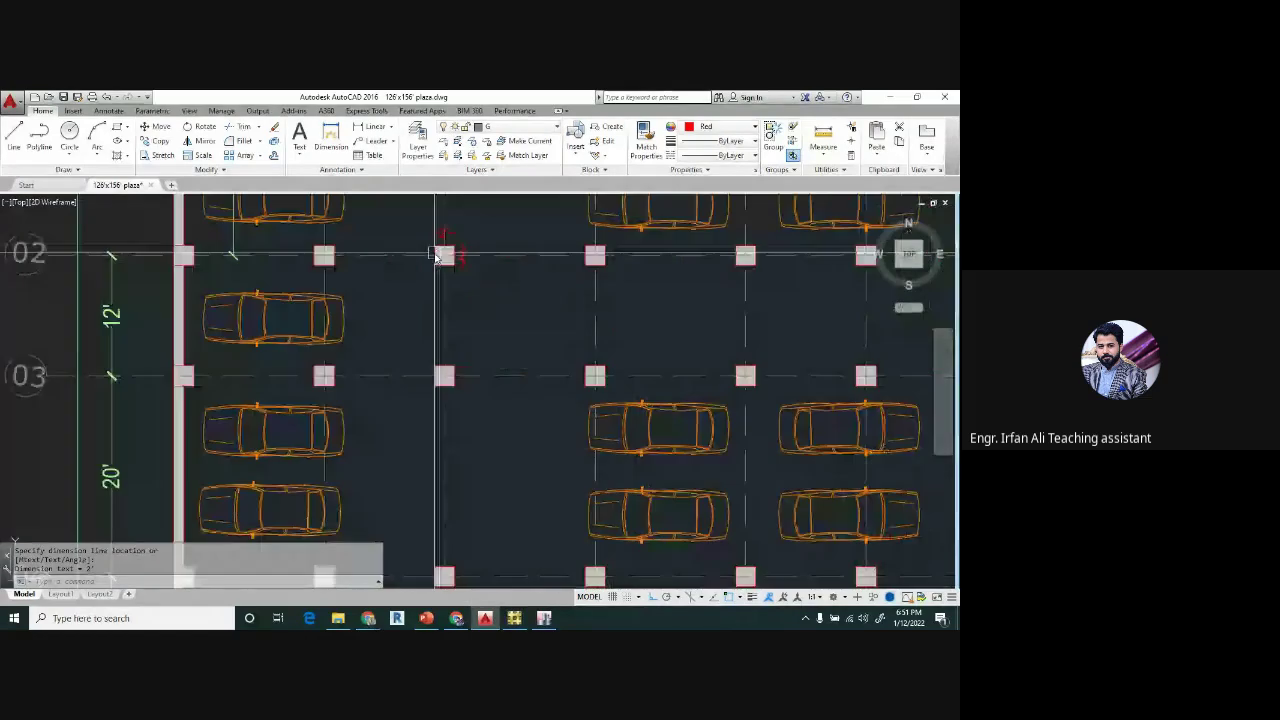
pyautogui.scroll(-4, 457, 283)
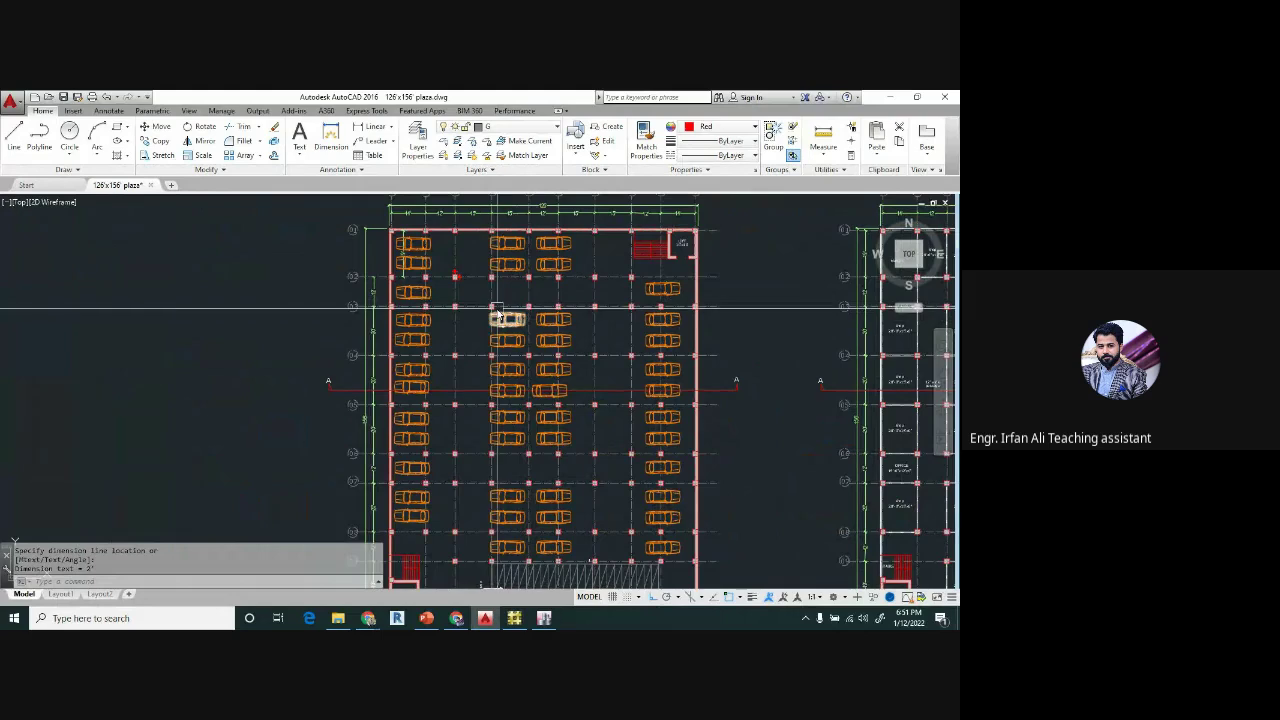
pyautogui.scroll(4, 455, 278)
pyautogui.scroll(4, 455, 274)
pyautogui.click(469, 266)
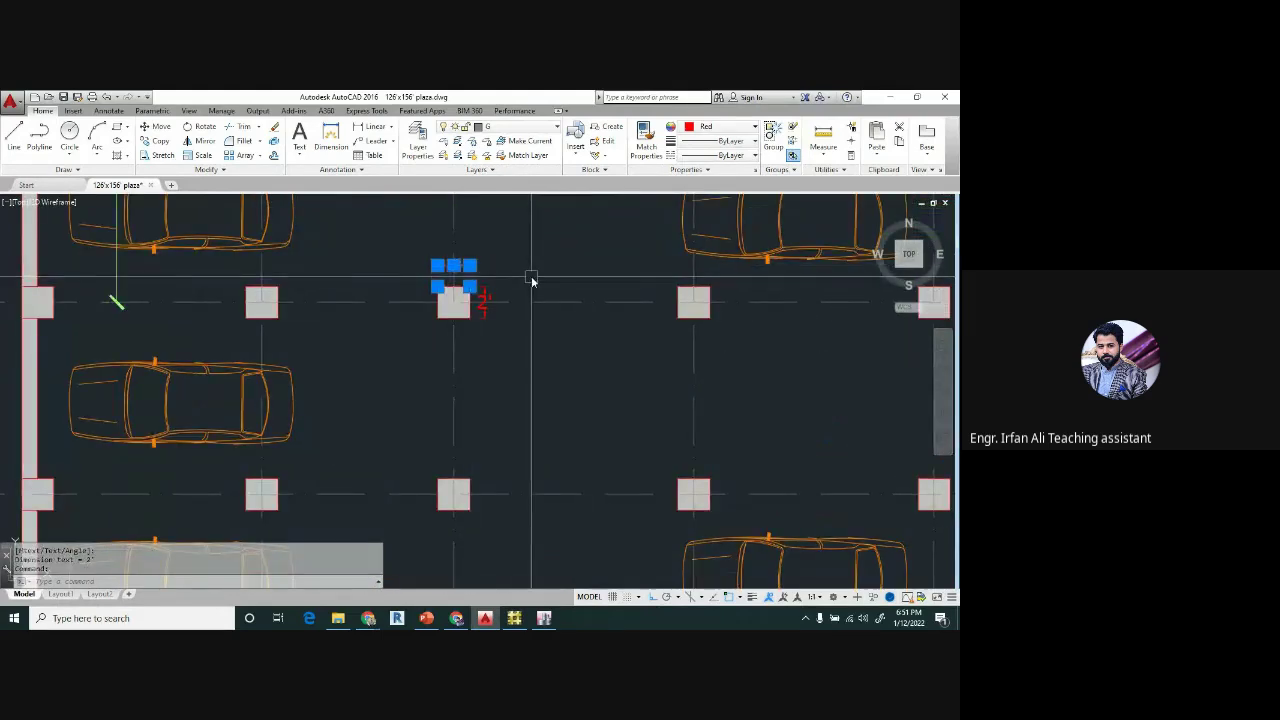
pyautogui.click(485, 289)
pyautogui.scroll(4, 486, 287)
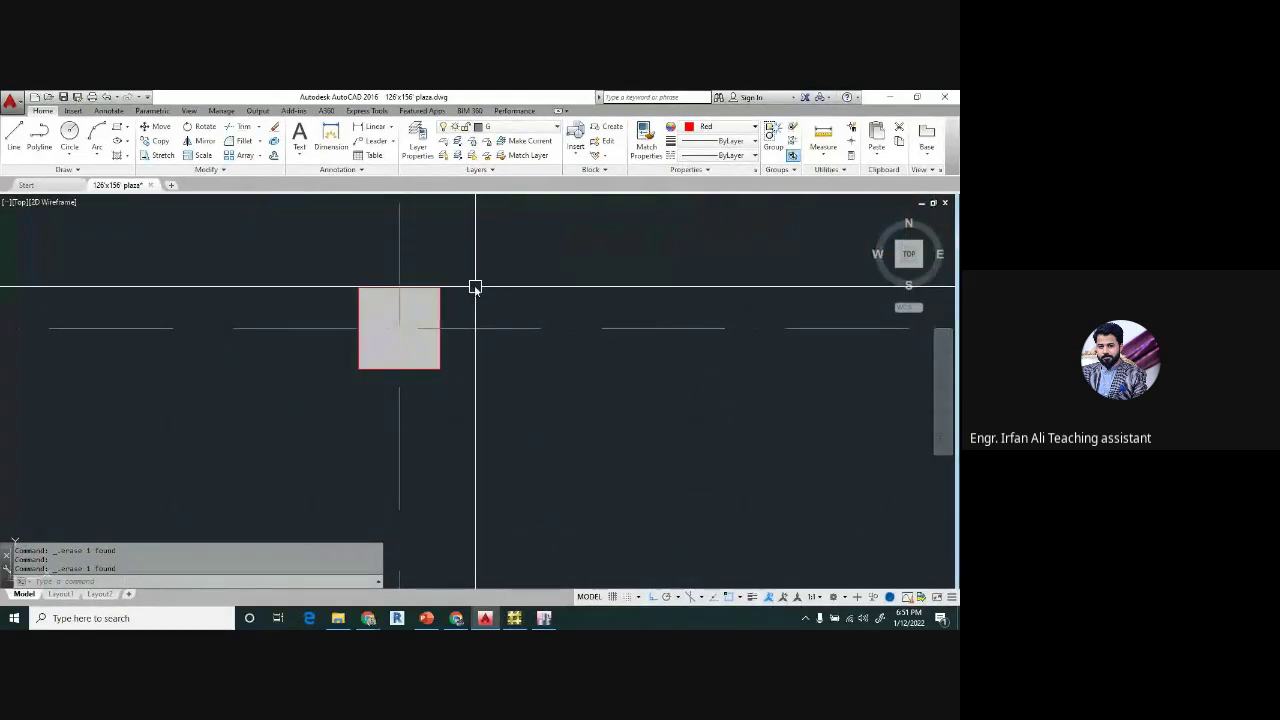
# - Compare the basement and ground floor plans, and examine the lower storeys of SECTION A-A
pyautogui.scroll(-10, 465, 278)
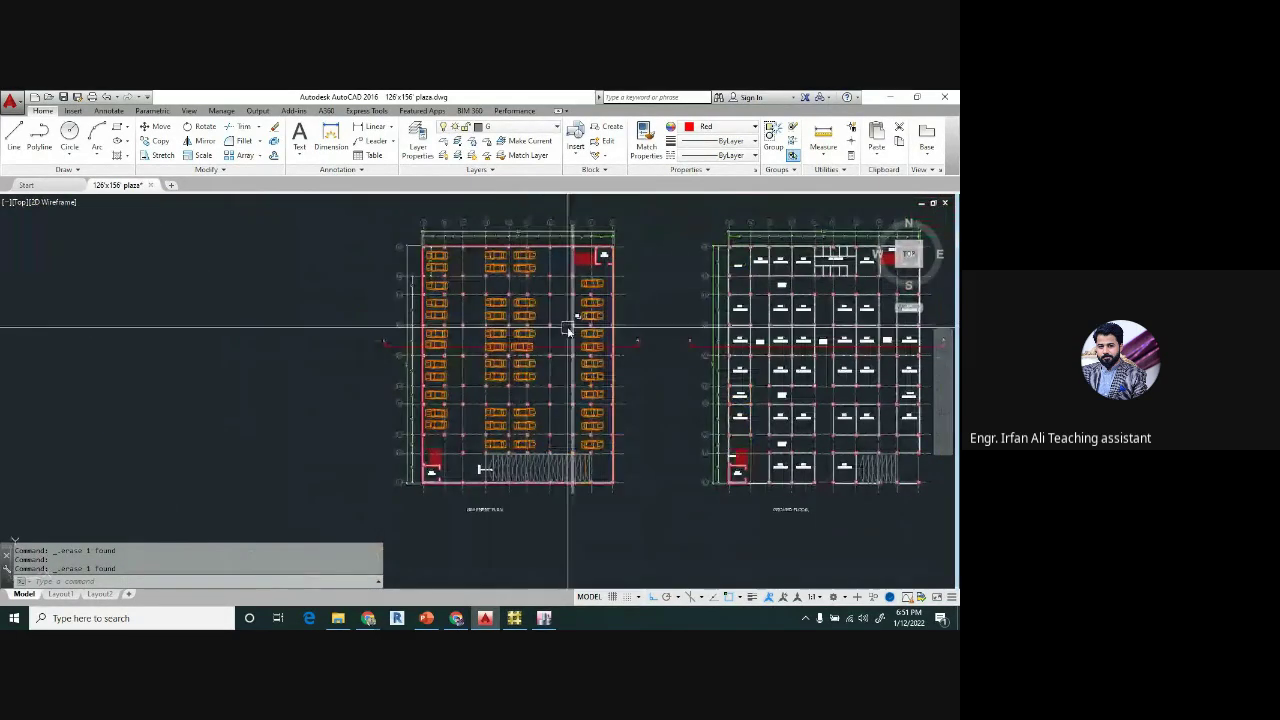
pyautogui.moveTo(597, 332); pyautogui.dragTo(325, 346, button='middle')
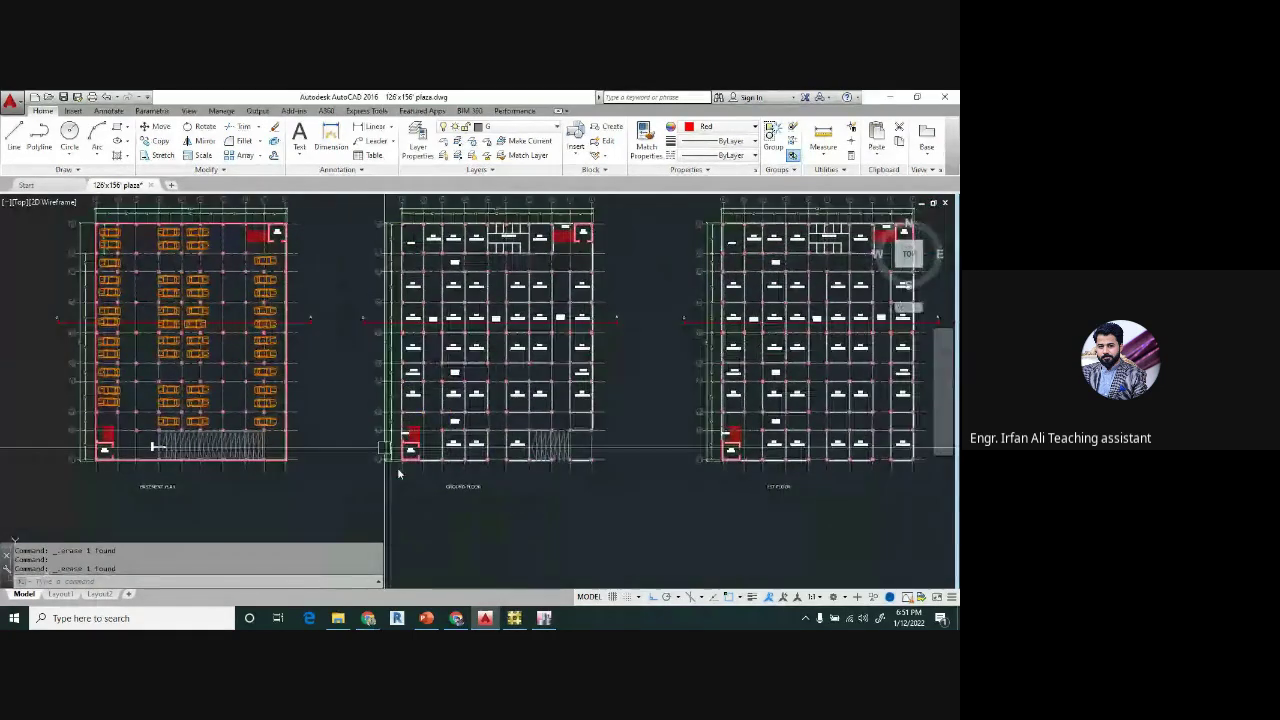
pyautogui.scroll(5, 477, 505)
pyautogui.scroll(-7, 469, 486)
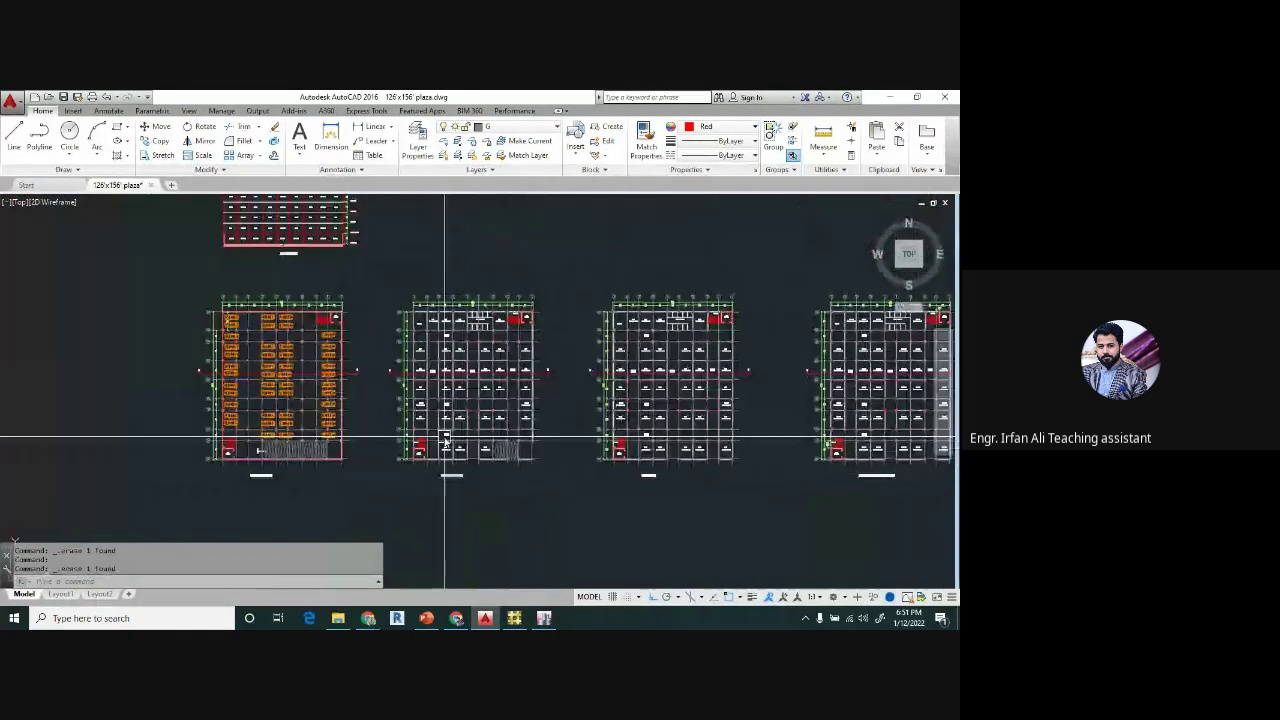
pyautogui.scroll(4, 371, 424)
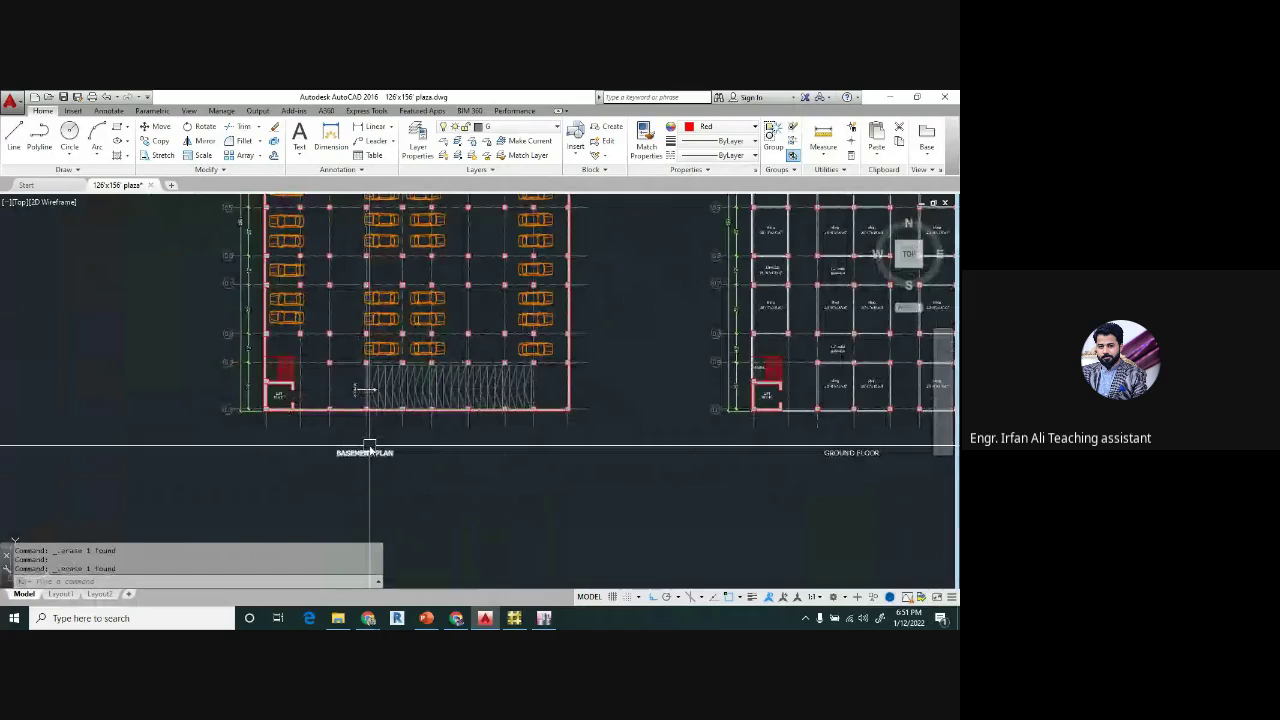
pyautogui.scroll(-6, 369, 449)
pyautogui.scroll(7, 397, 271)
pyautogui.moveTo(374, 349); pyautogui.dragTo(487, 315, button='middle')
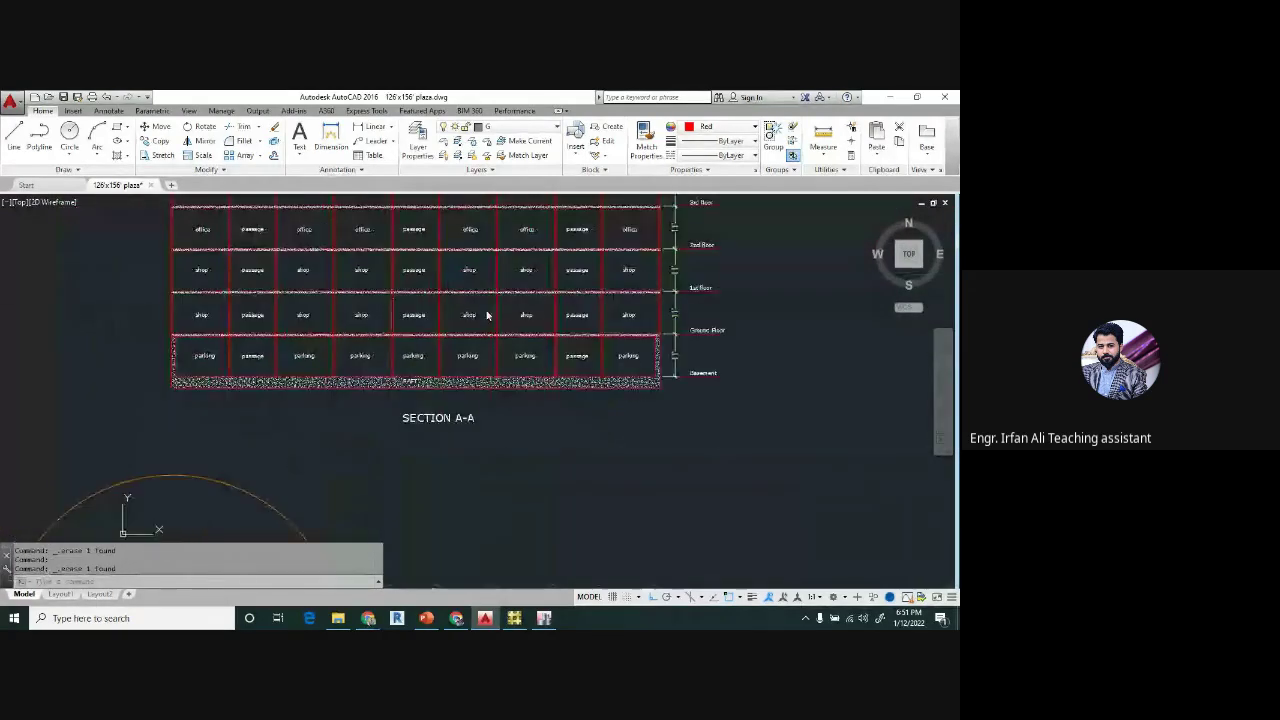
# - Draw a horizontal construction line through the basement parking storey of SECTION A-A, between the basement and ground floor levels
pyautogui.write('L')
pyautogui.press('Return')
pyautogui.press('Escape')
pyautogui.write('XL')
pyautogui.press('Return')
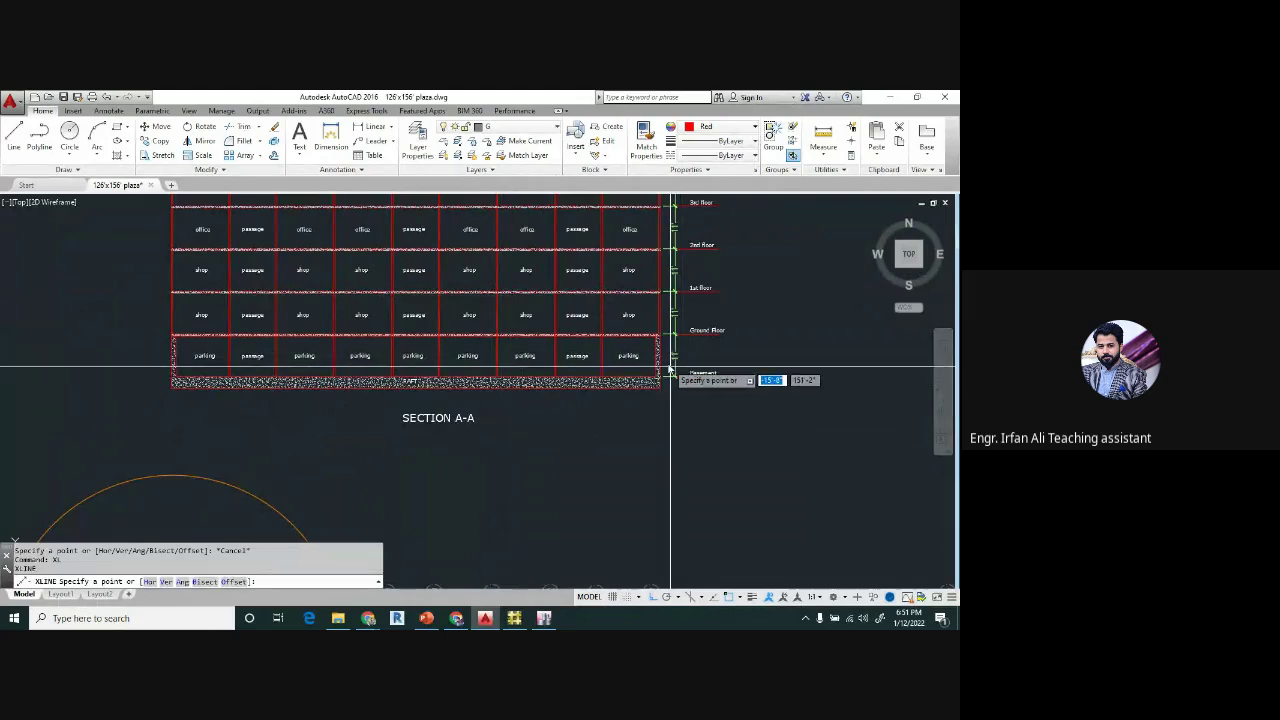
pyautogui.scroll(5, 667, 363)
pyautogui.click(649, 318)
pyautogui.click(838, 343)
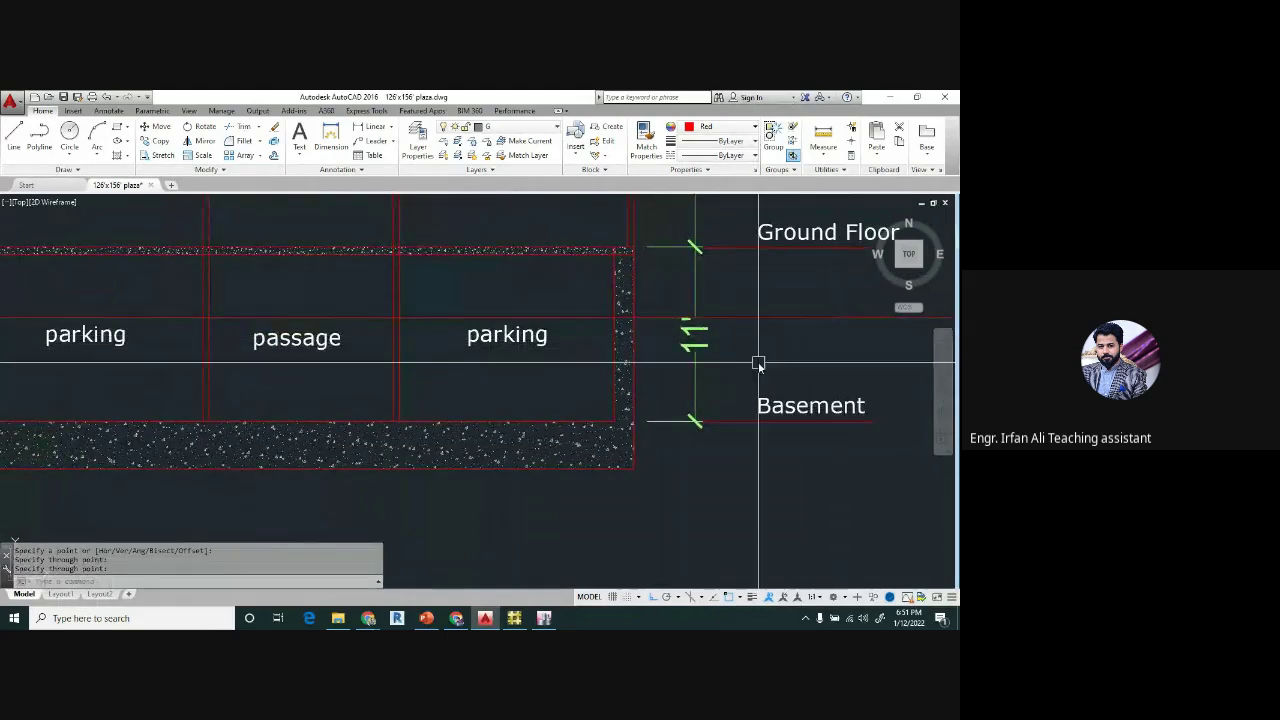
pyautogui.scroll(-5, 752, 367)
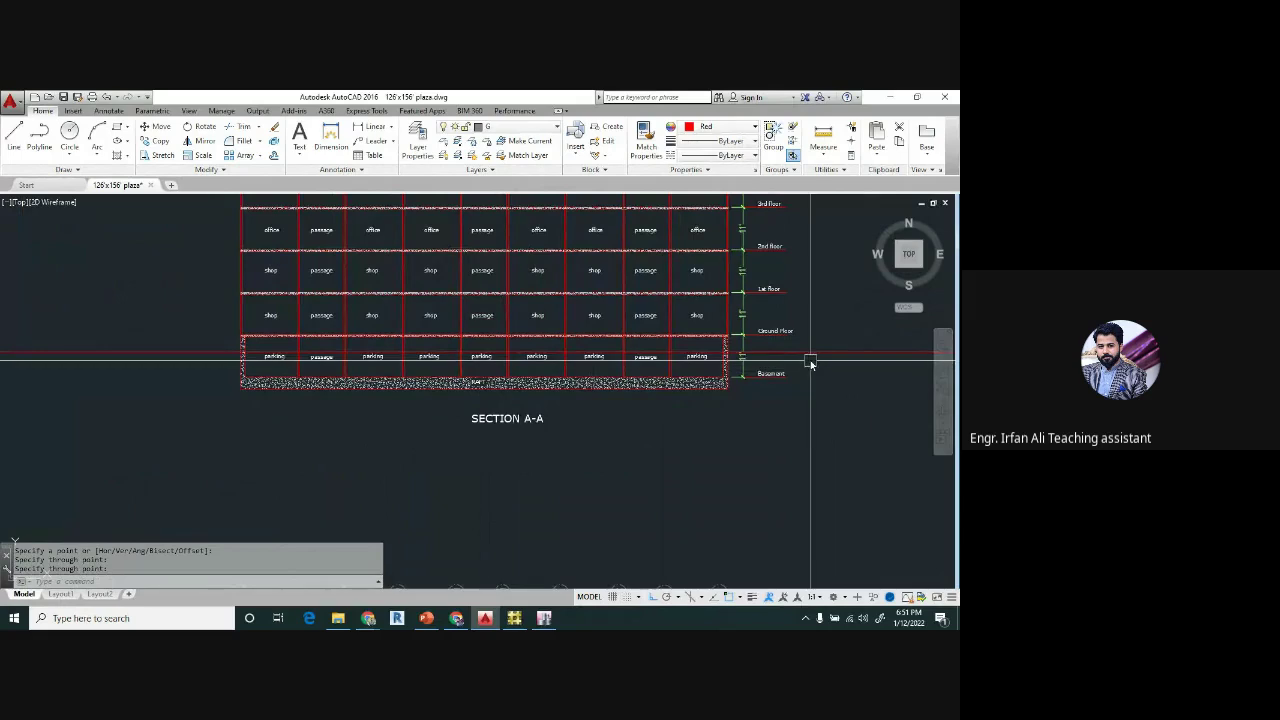
pyautogui.scroll(2, 749, 360)
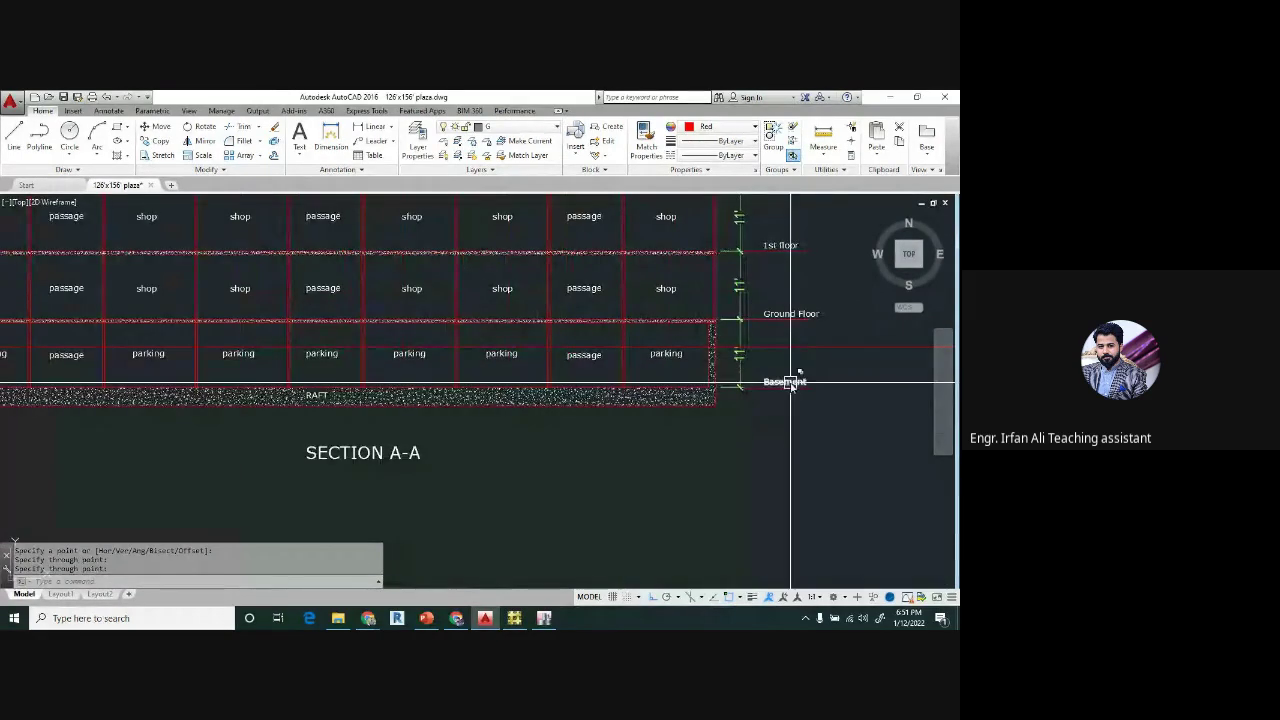
# - Delete the horizontal construction line crossing the basement storey of SECTION A-A
pyautogui.scroll(-4, 764, 323)
pyautogui.moveTo(820, 391)
pyautogui.mouseDown(button='middle')
pyautogui.moveTo(677, 397)
pyautogui.moveTo(686, 329)
pyautogui.mouseUp(button='middle')
pyautogui.click(774, 328)
pyautogui.click(716, 358)
pyautogui.press('Delete')
# - Review the floor plans in order from the basement through the ground, 1st and upper floors to the roof plan
pyautogui.scroll(-4, 716, 360)
pyautogui.scroll(2, 666, 394)
pyautogui.moveTo(700, 390); pyautogui.dragTo(649, 408, button='middle')
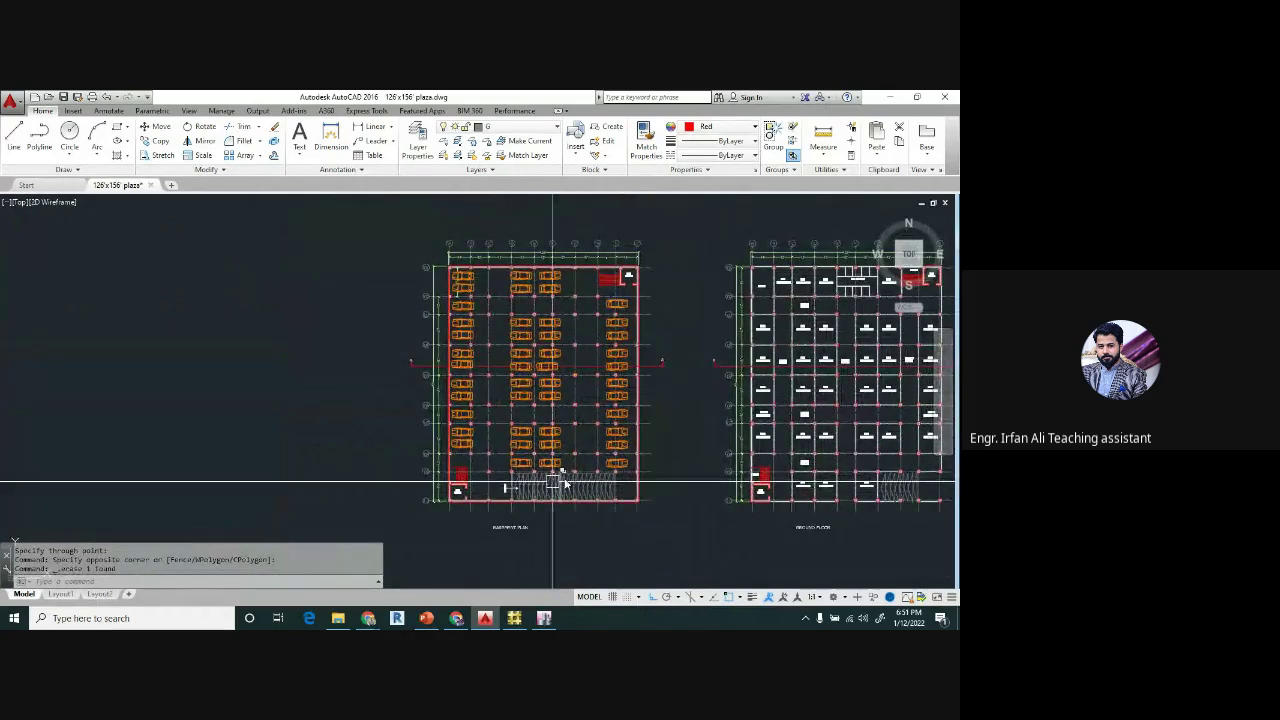
pyautogui.moveTo(570, 477); pyautogui.dragTo(516, 461, button='middle')
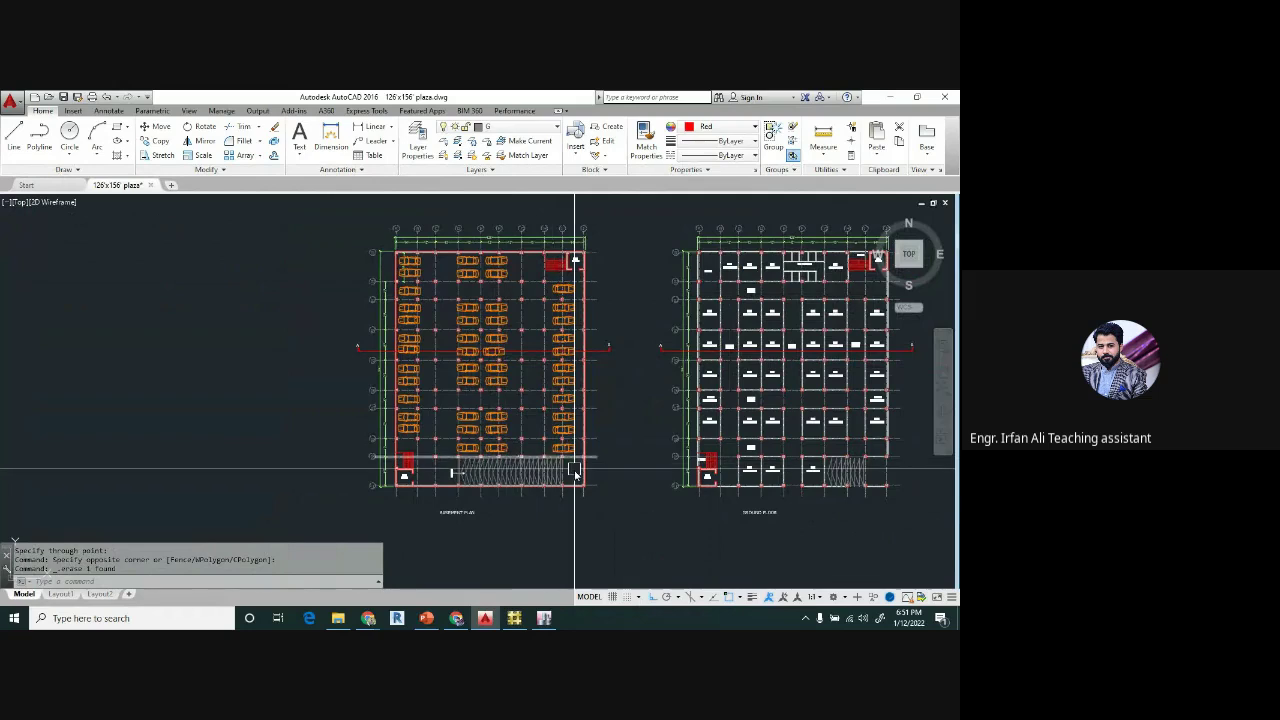
pyautogui.moveTo(575, 476); pyautogui.dragTo(484, 464, button='middle')
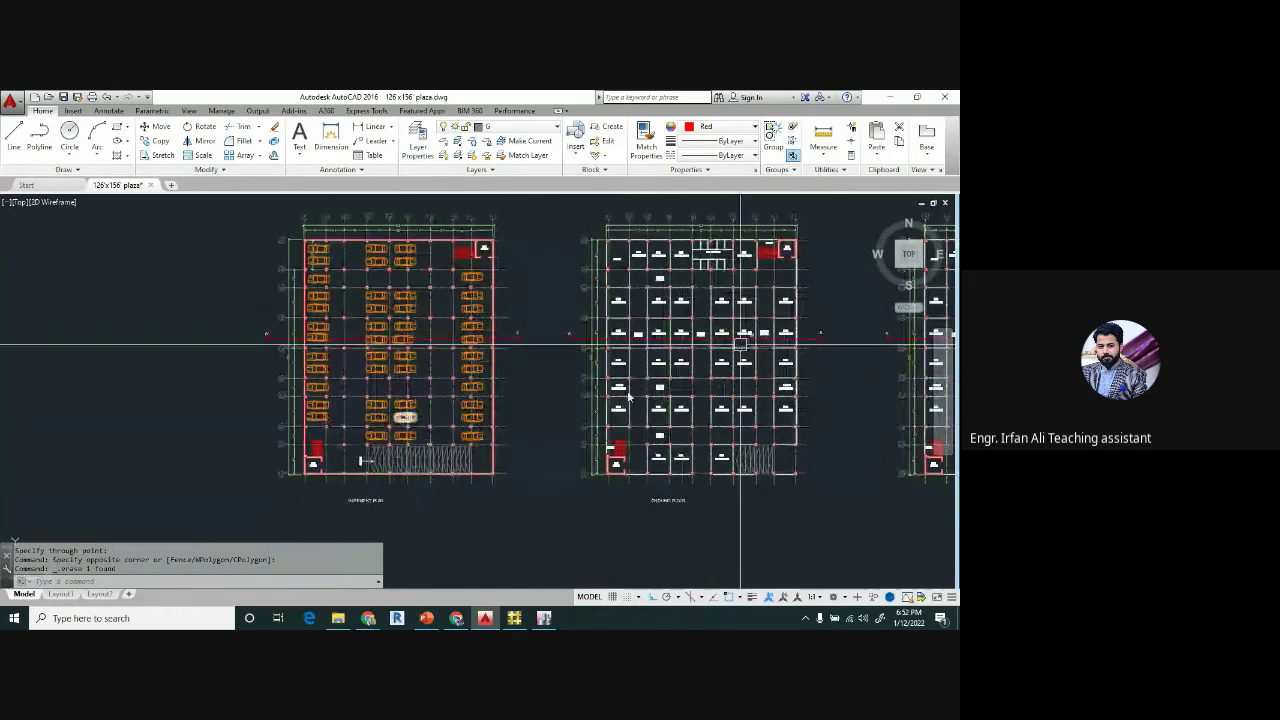
pyautogui.moveTo(428, 360); pyautogui.dragTo(328, 362, button='middle')
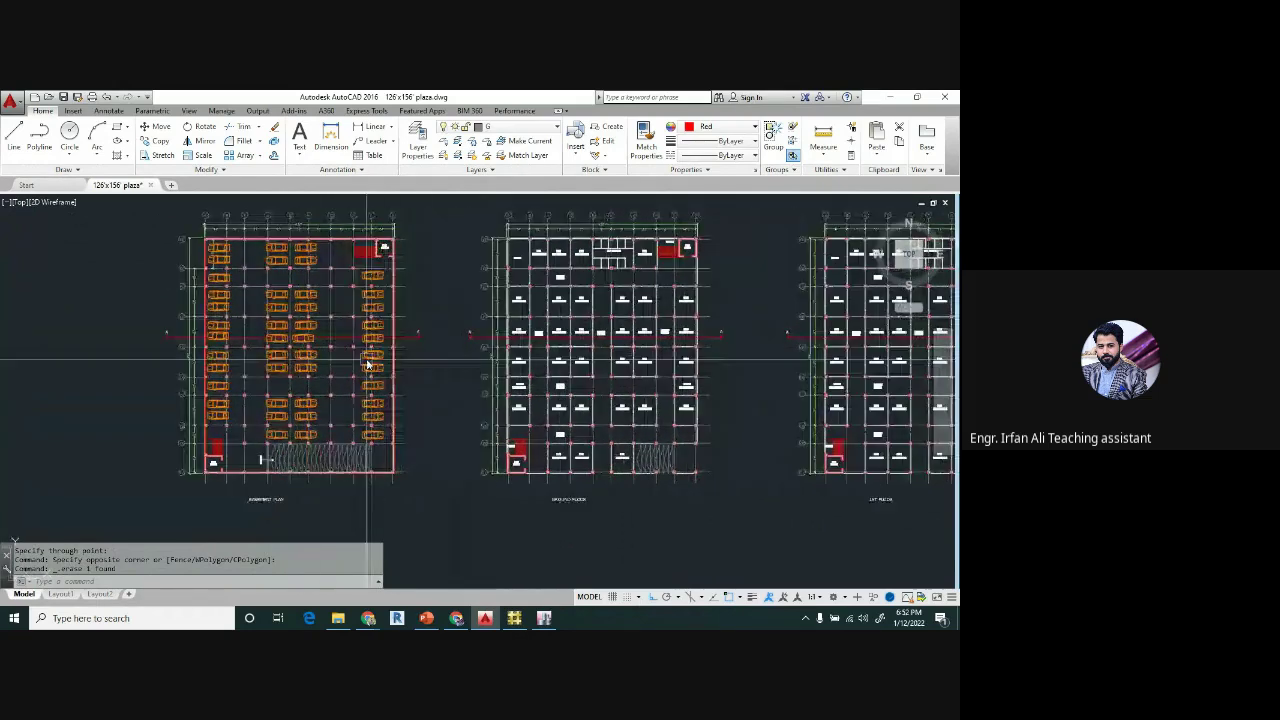
pyautogui.moveTo(599, 360); pyautogui.dragTo(414, 343, button='middle')
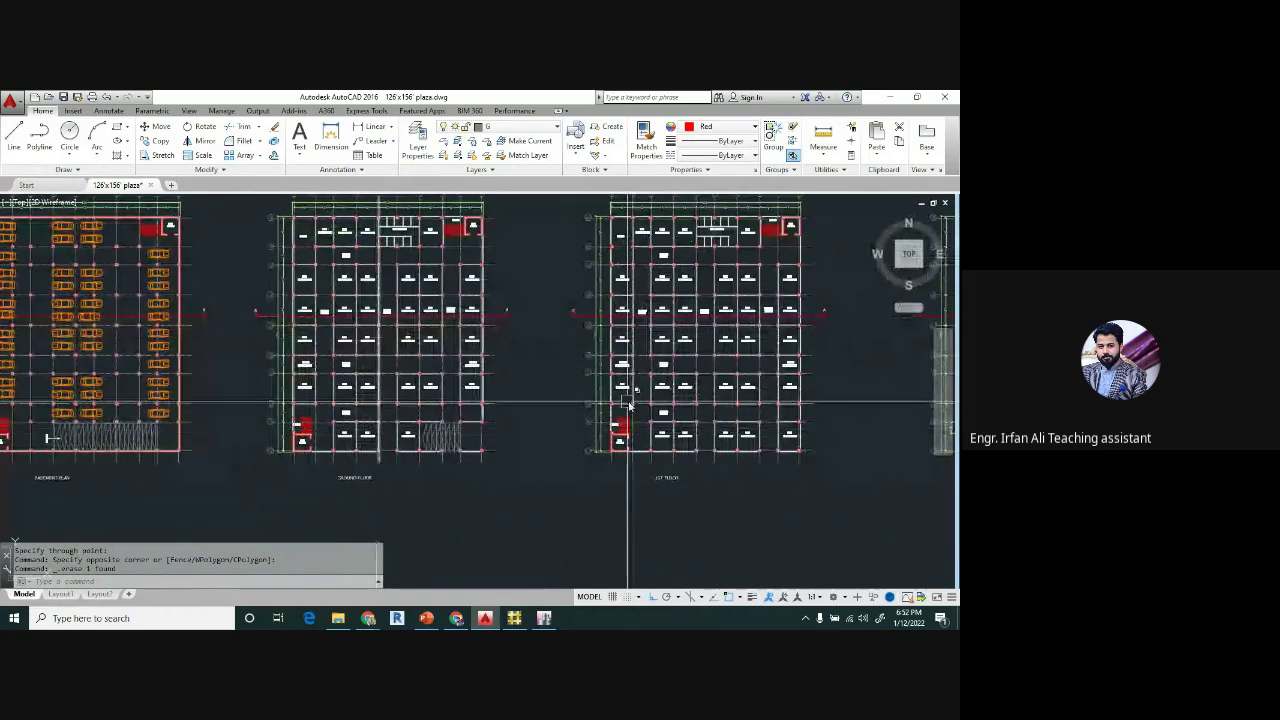
pyautogui.moveTo(694, 389); pyautogui.dragTo(375, 376, button='middle')
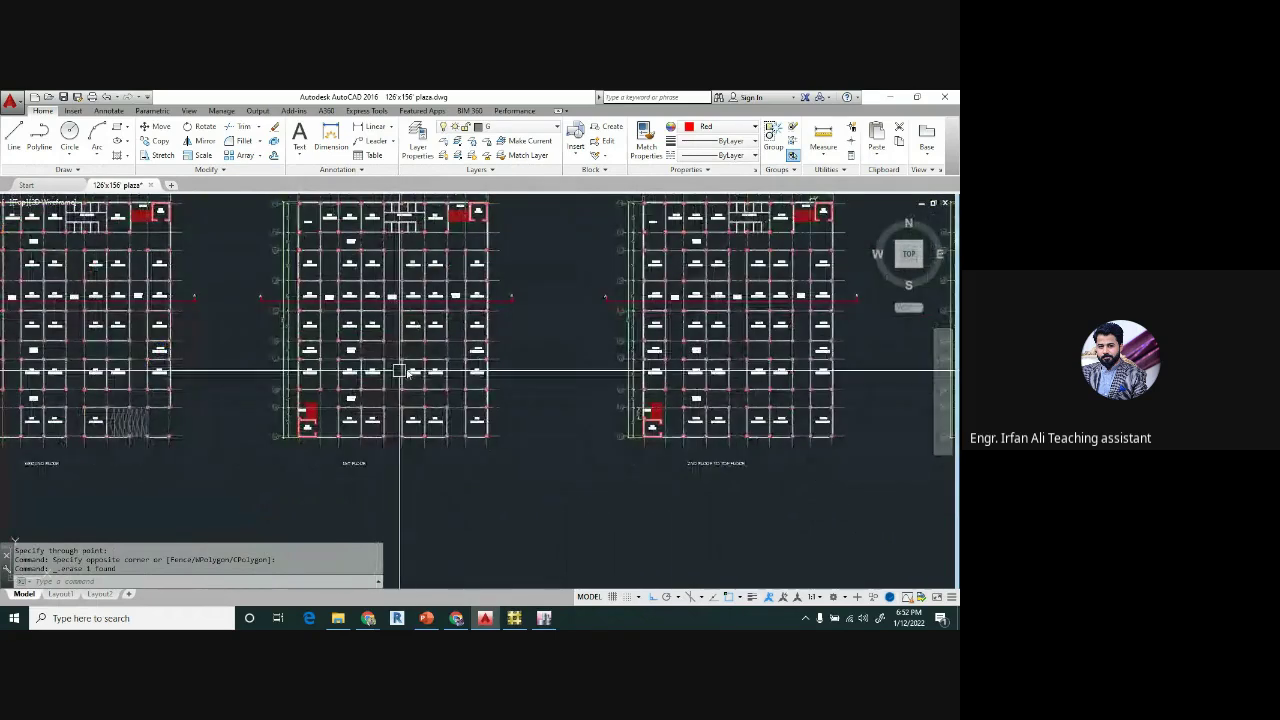
pyautogui.moveTo(715, 340); pyautogui.dragTo(391, 348, button='middle')
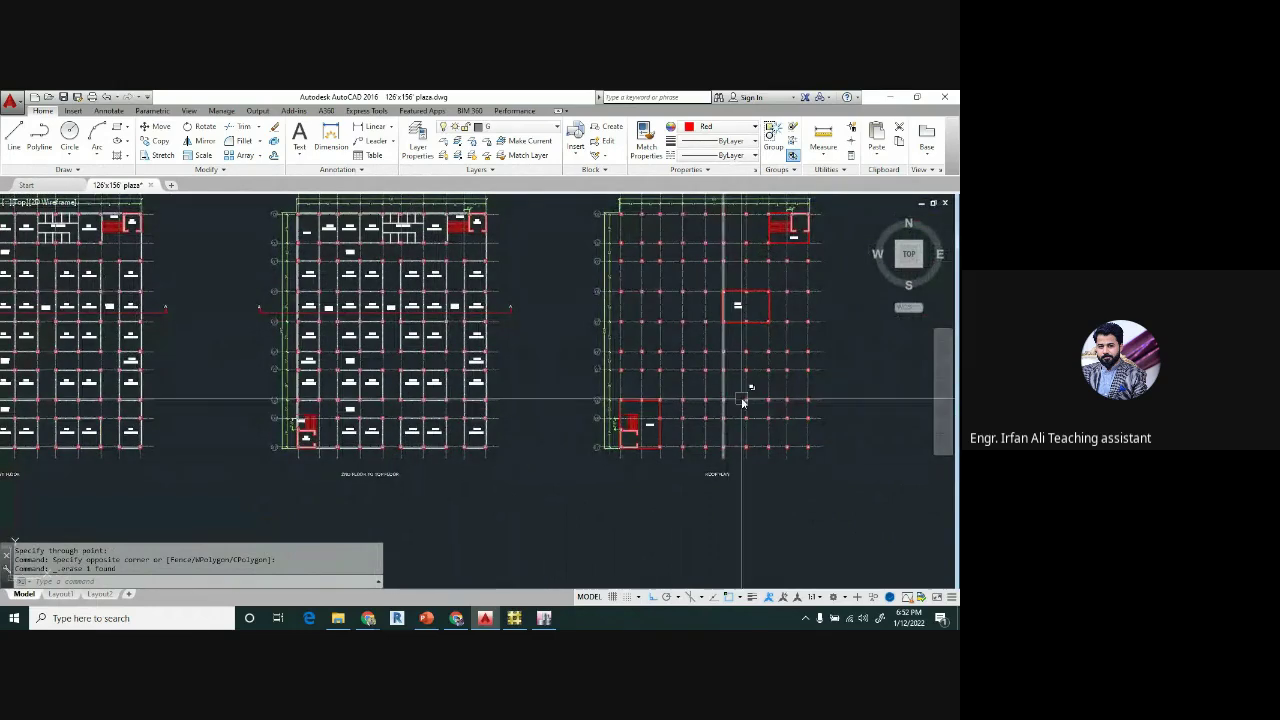
pyautogui.moveTo(744, 408); pyautogui.dragTo(594, 428, button='middle')
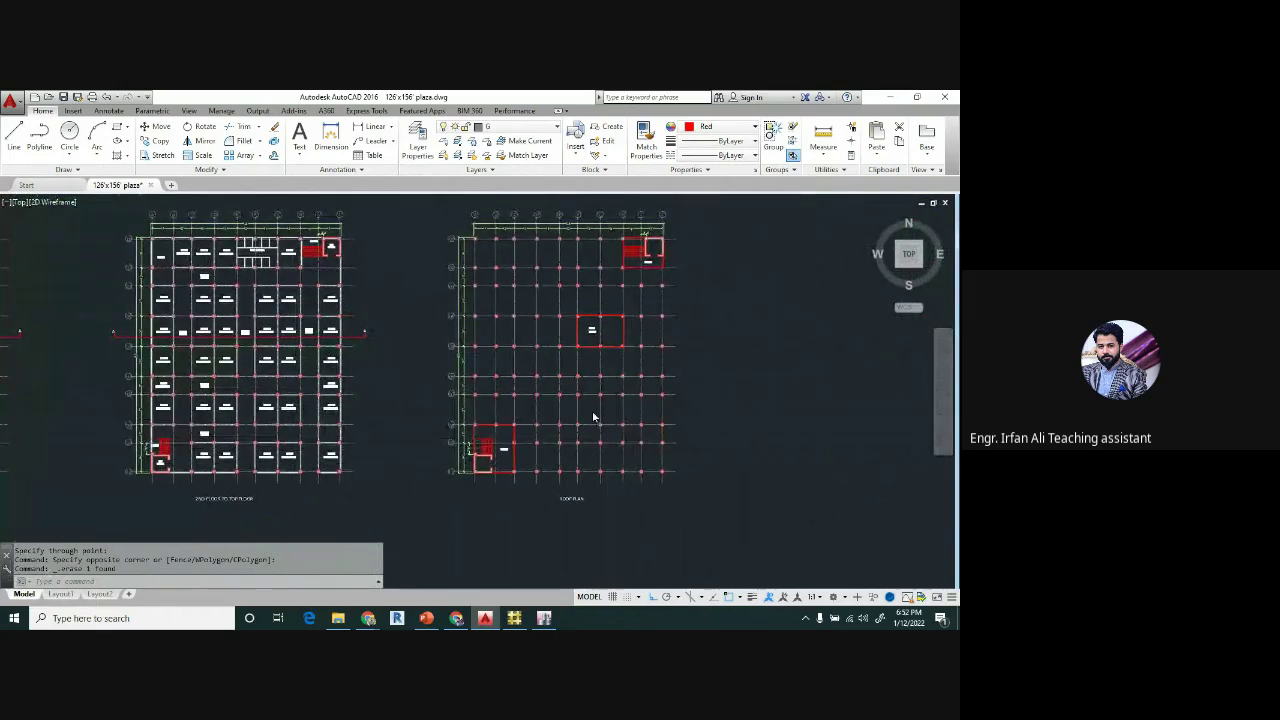
# - Examine the ground floor plan, including its shops, ramp end and the bays around the washrooms, stairs and lift
pyautogui.scroll(-2, 606, 423)
pyautogui.moveTo(430, 398)
pyautogui.mouseDown(button='middle')
pyautogui.moveTo(892, 404)
pyautogui.moveTo(549, 371)
pyautogui.mouseUp(button='middle')
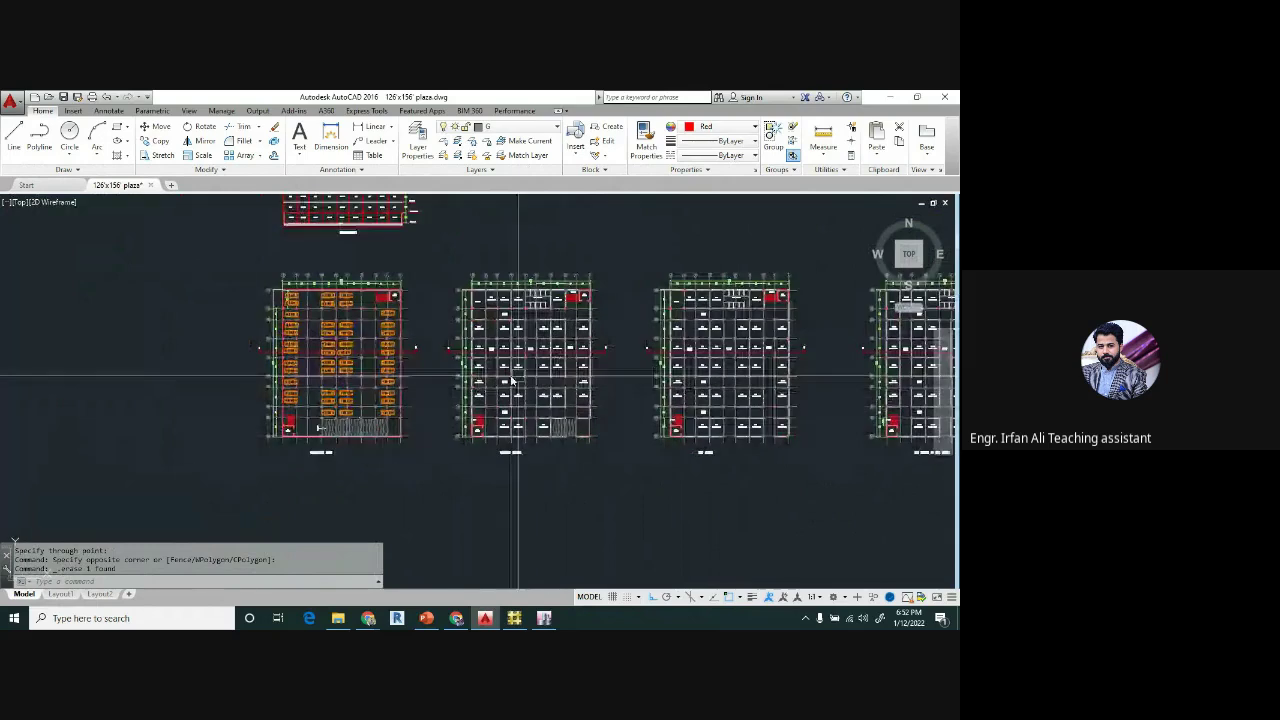
pyautogui.scroll(2, 500, 371)
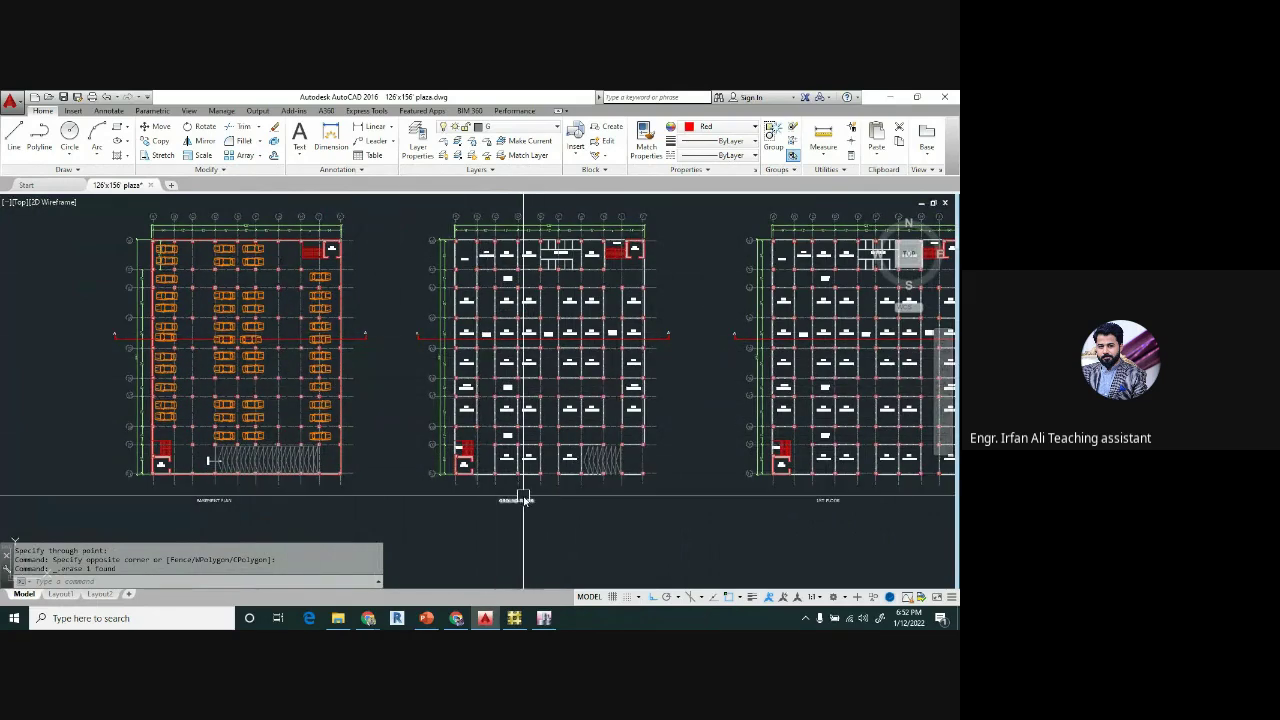
pyautogui.scroll(5, 524, 500)
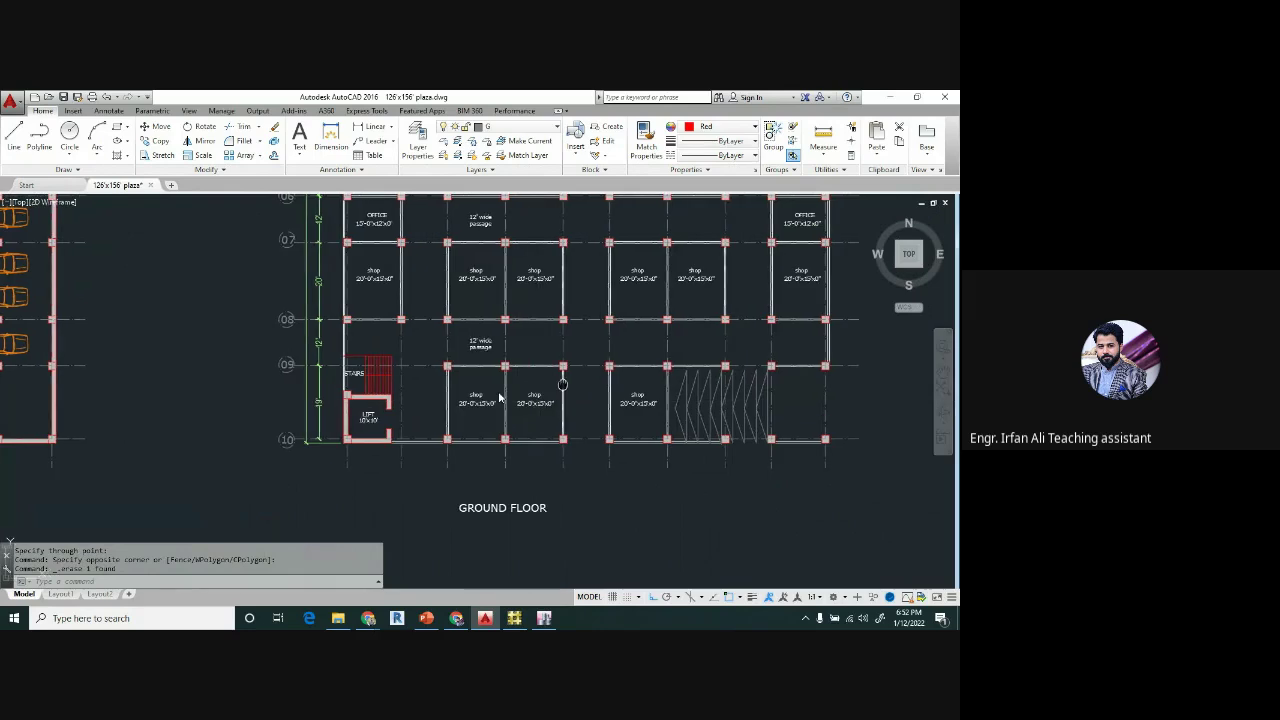
pyautogui.moveTo(576, 412); pyautogui.dragTo(420, 430, button='middle')
pyautogui.scroll(2, 330, 366)
pyautogui.scroll(-2, 333, 381)
pyautogui.scroll(5, 362, 346)
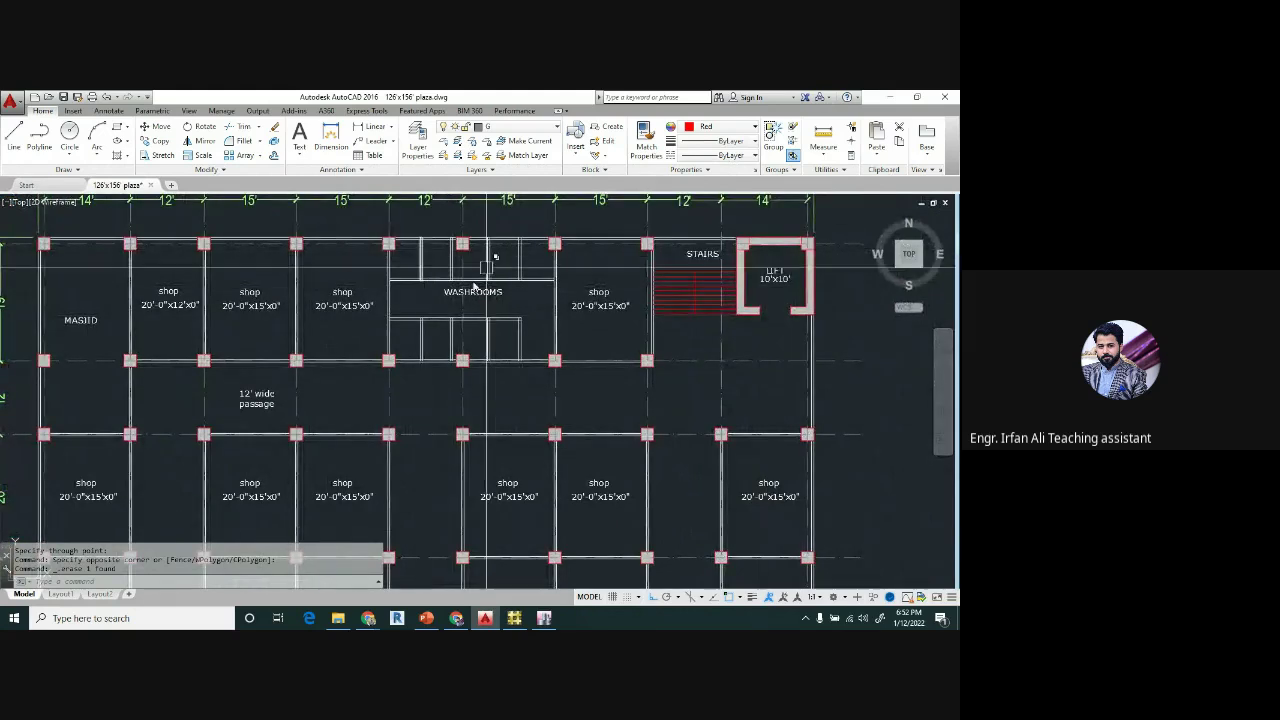
pyautogui.scroll(3, 443, 267)
pyautogui.scroll(-5, 440, 300)
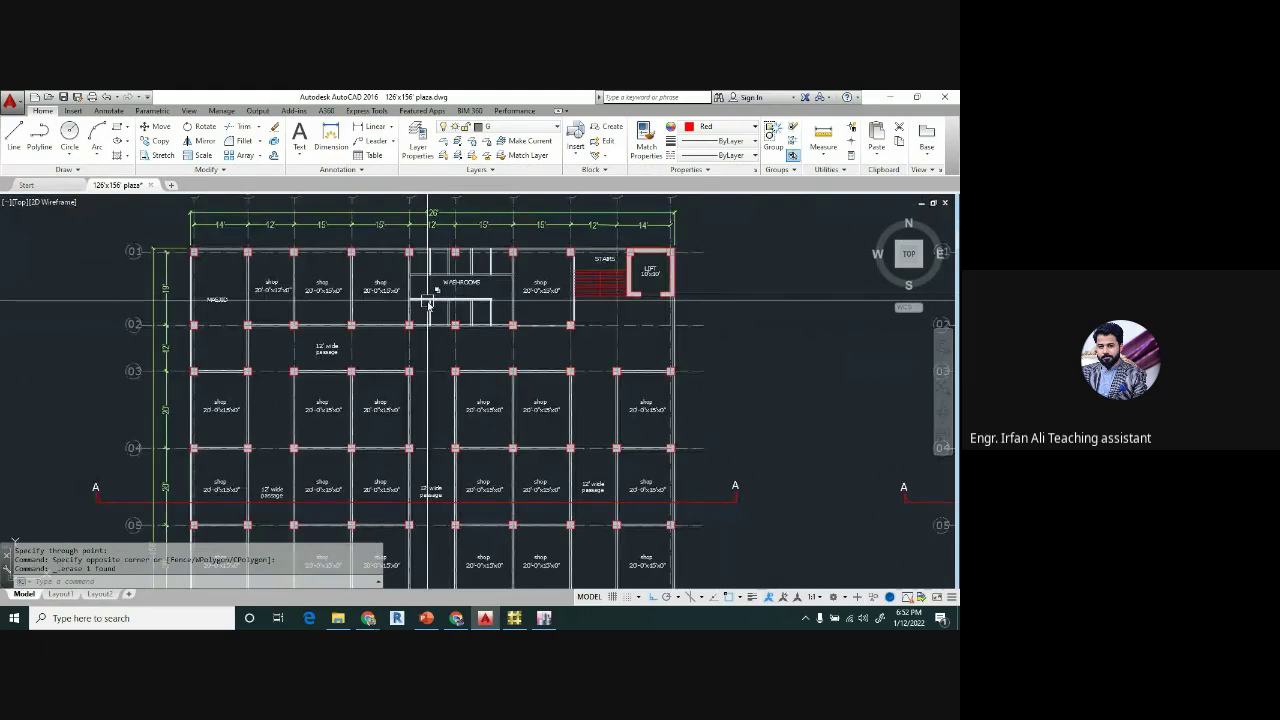
pyautogui.scroll(6, 430, 304)
pyautogui.scroll(-5, 462, 273)
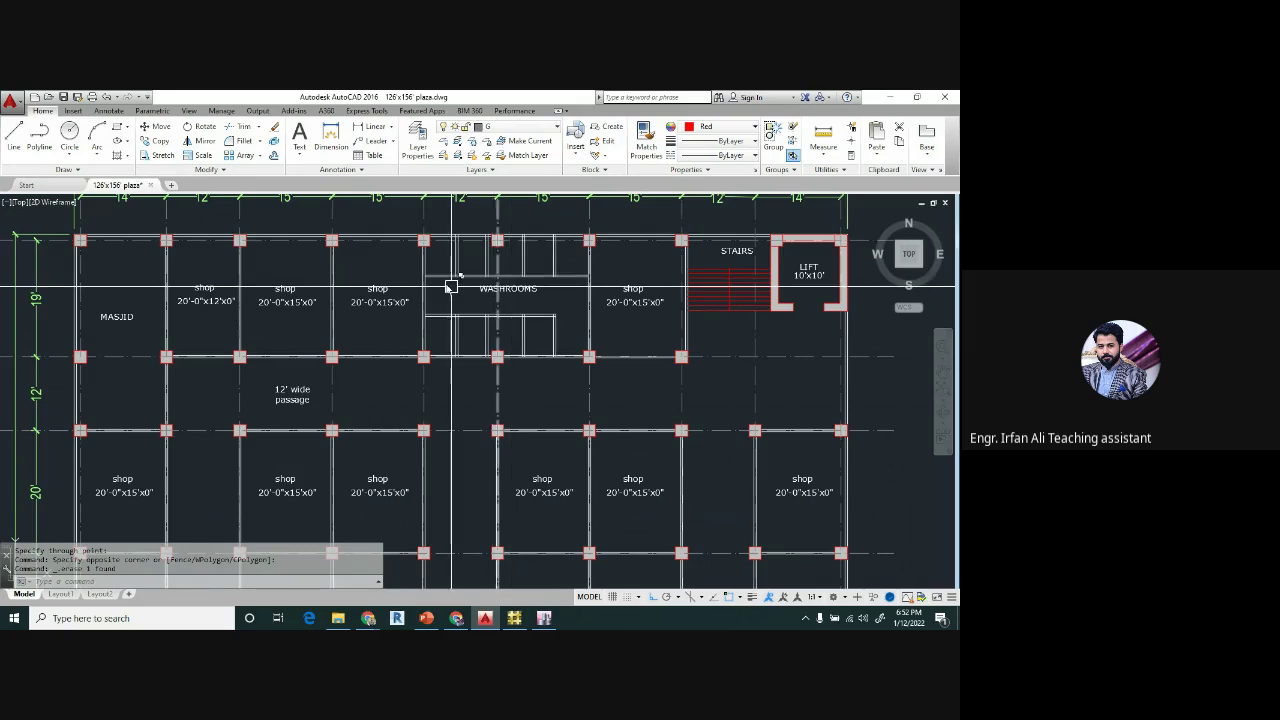
pyautogui.scroll(-5, 478, 366)
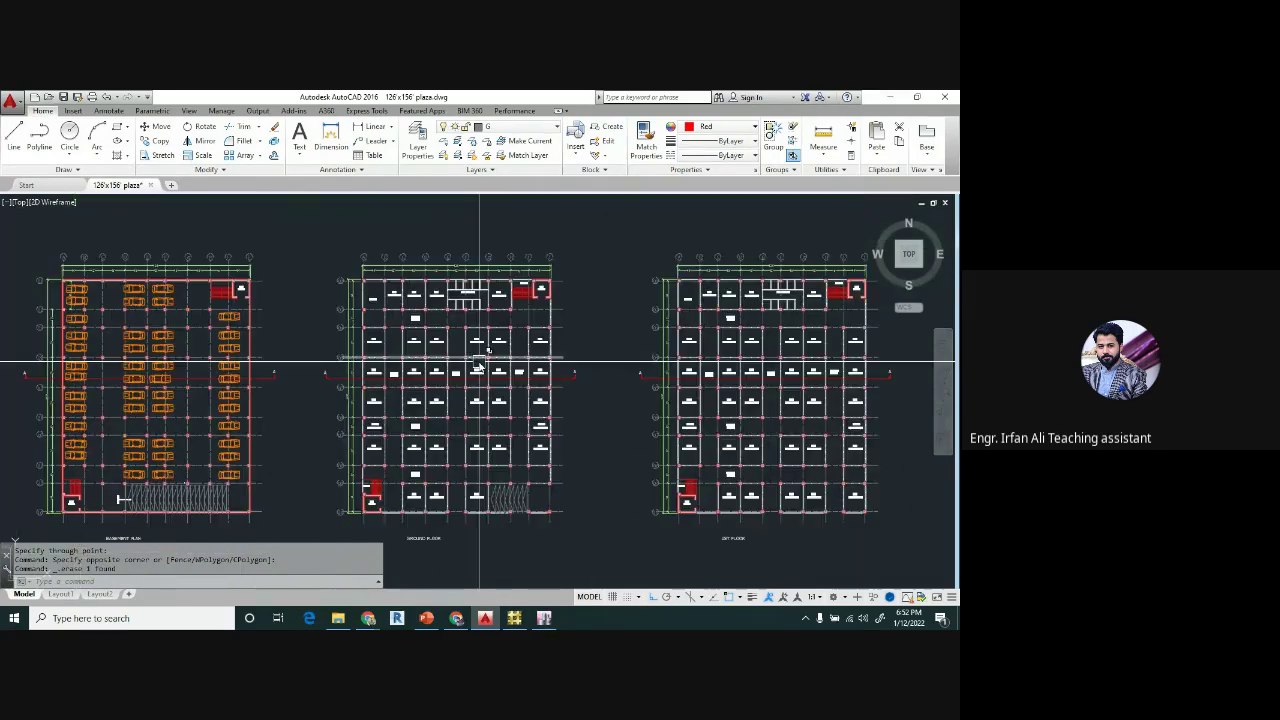
# - Inspect the 1st floor plan and the 2nd floor to top floor plan, including its title and office layout
pyautogui.moveTo(739, 549); pyautogui.dragTo(463, 508, button='middle')
pyautogui.scroll(5, 463, 508)
pyautogui.scroll(-5, 463, 492)
pyautogui.scroll(5, 485, 383)
pyautogui.scroll(-5, 484, 376)
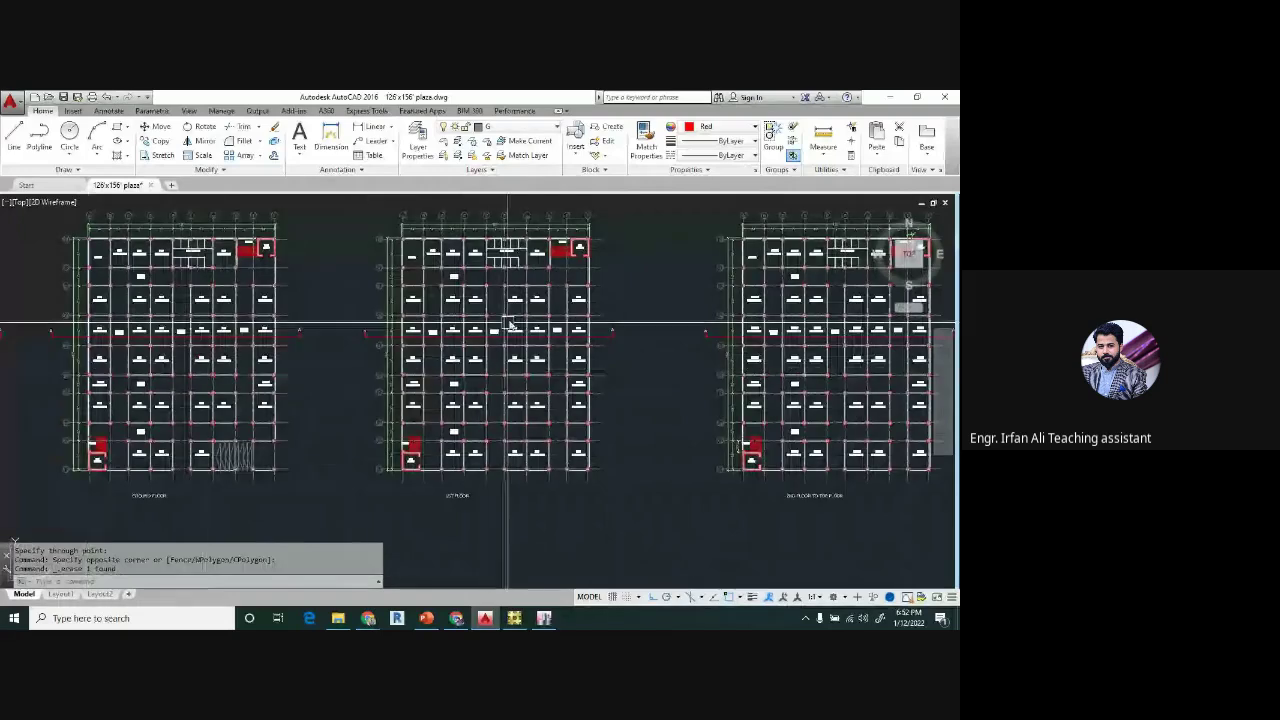
pyautogui.moveTo(659, 467); pyautogui.dragTo(407, 467, button='middle')
pyautogui.scroll(5, 560, 502)
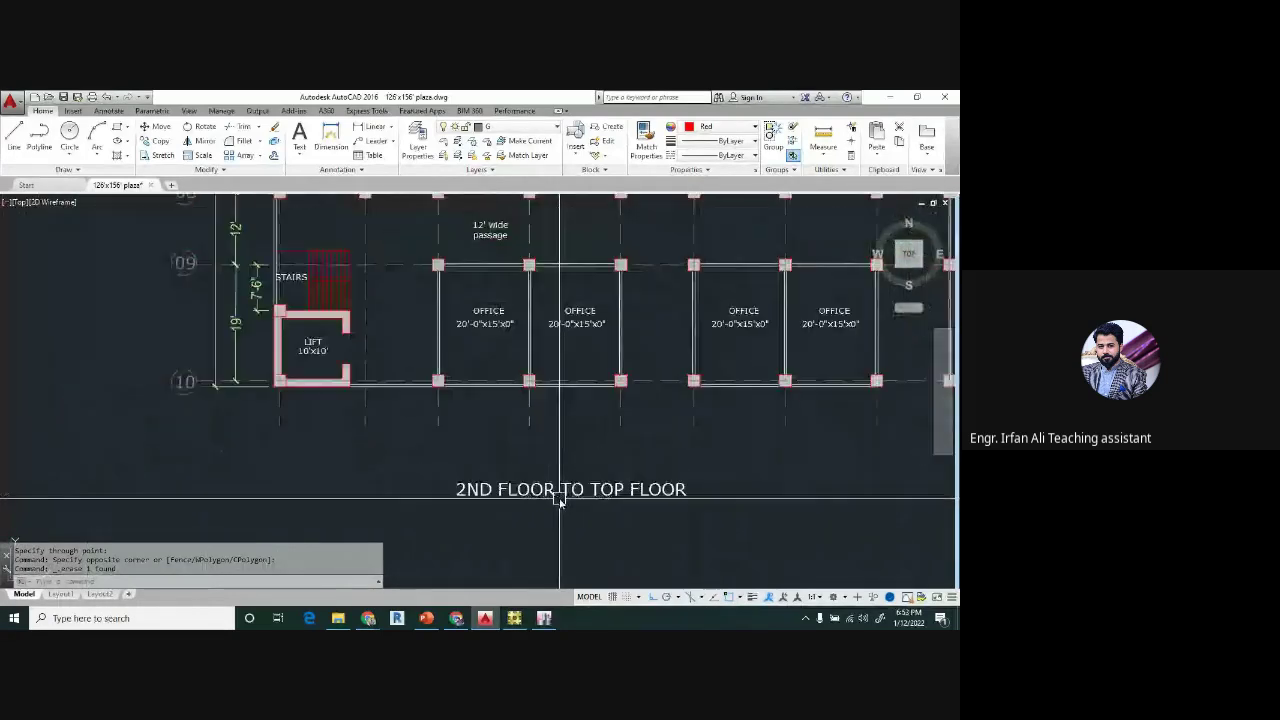
pyautogui.scroll(-5, 560, 420)
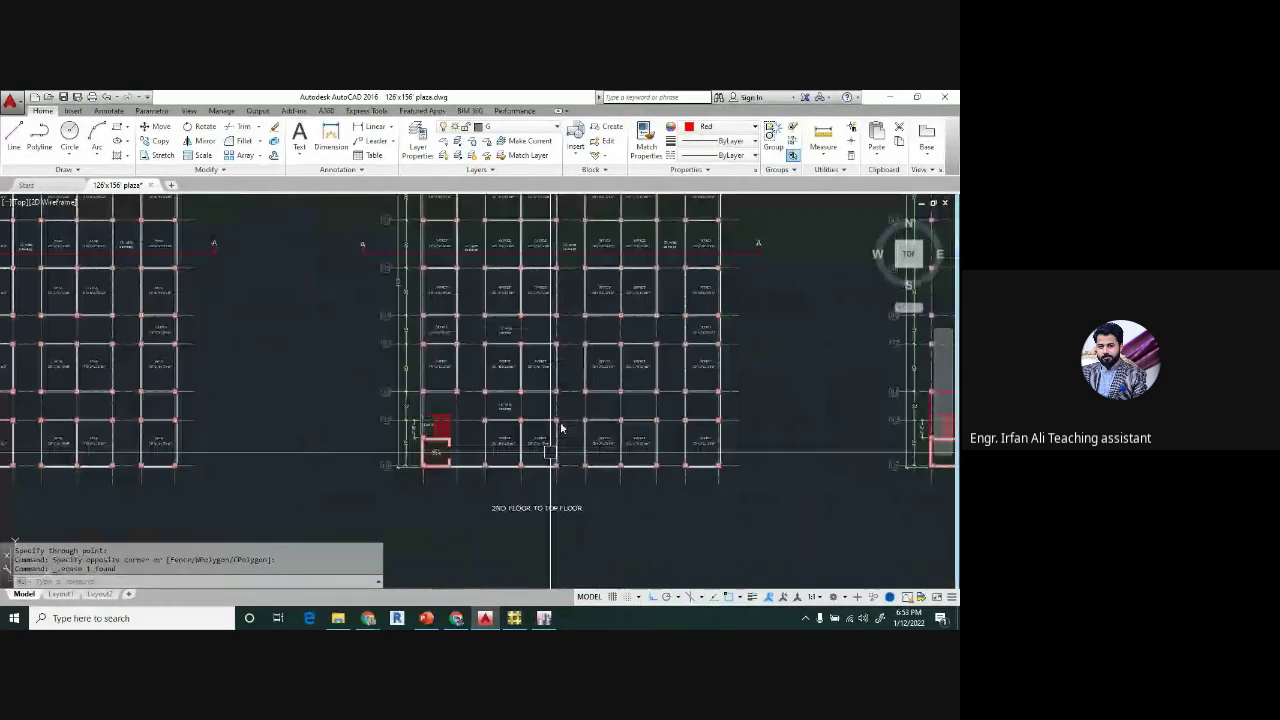
pyautogui.scroll(5, 517, 290)
pyautogui.scroll(-10, 520, 300)
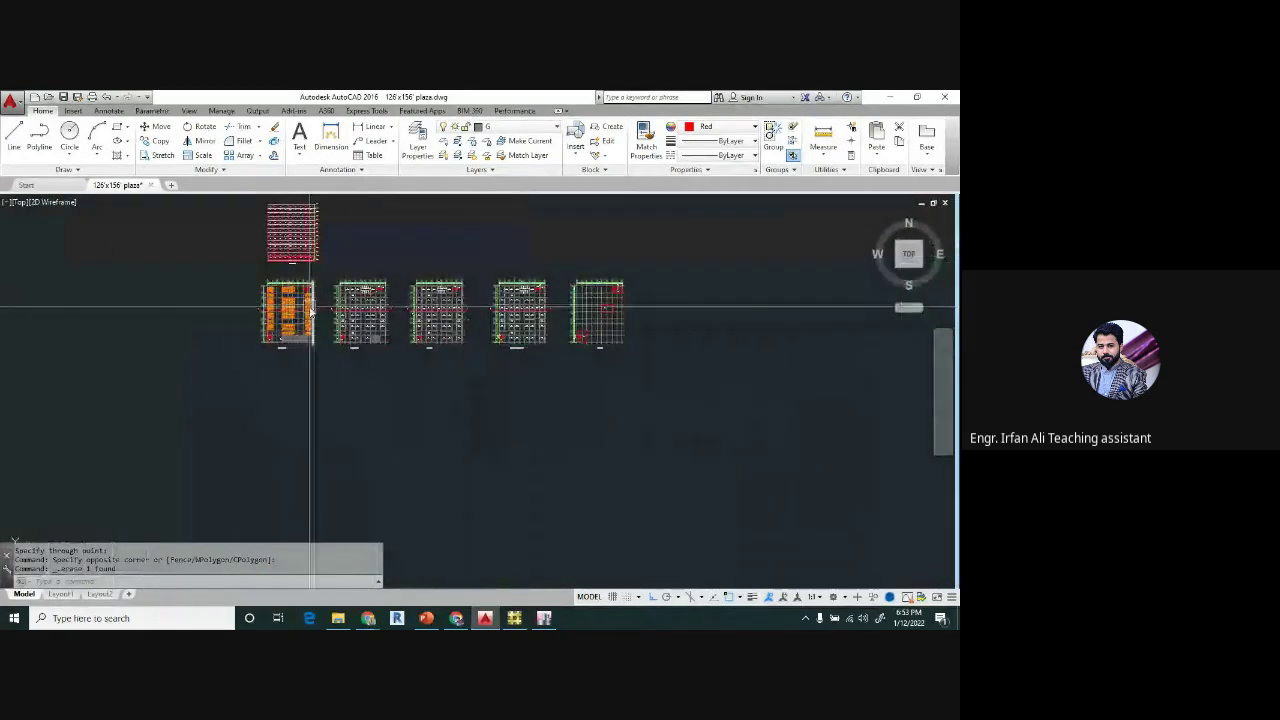
# - Switch to PowerPoint and review the slide on directly importing grid lines and columns from a CAD file
pyautogui.scroll(4, 320, 315)
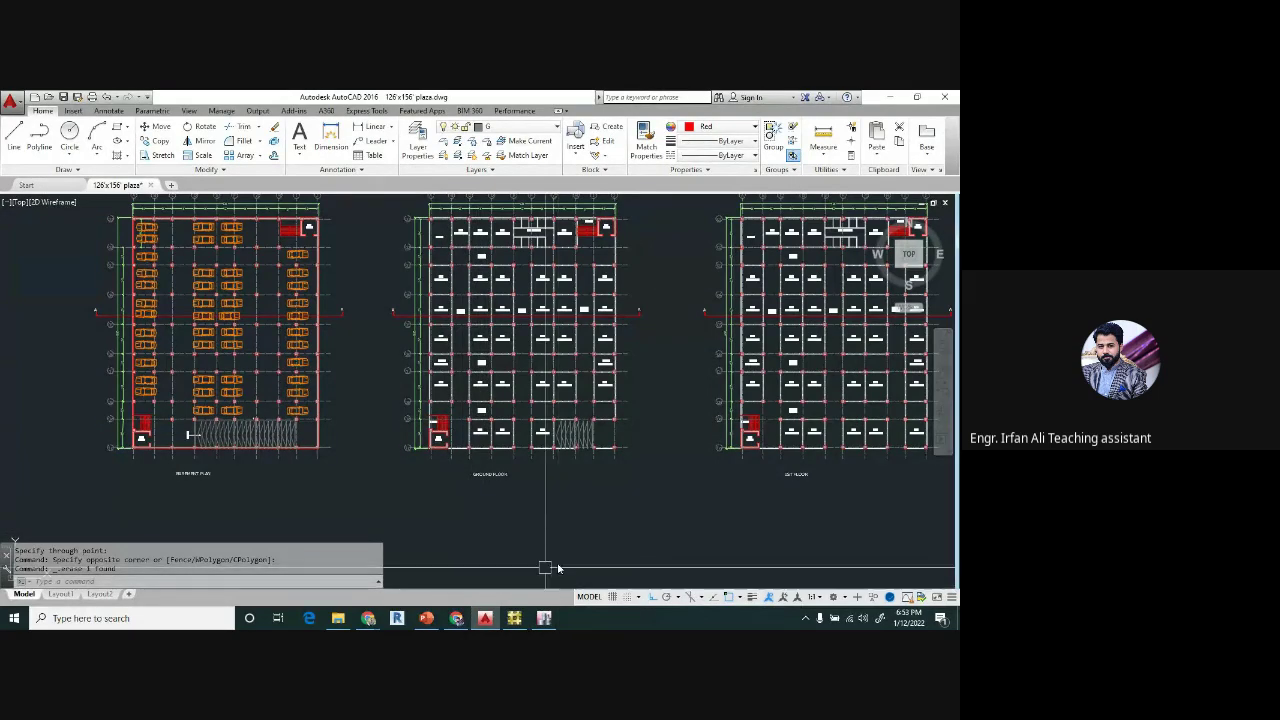
pyautogui.click(427, 618)
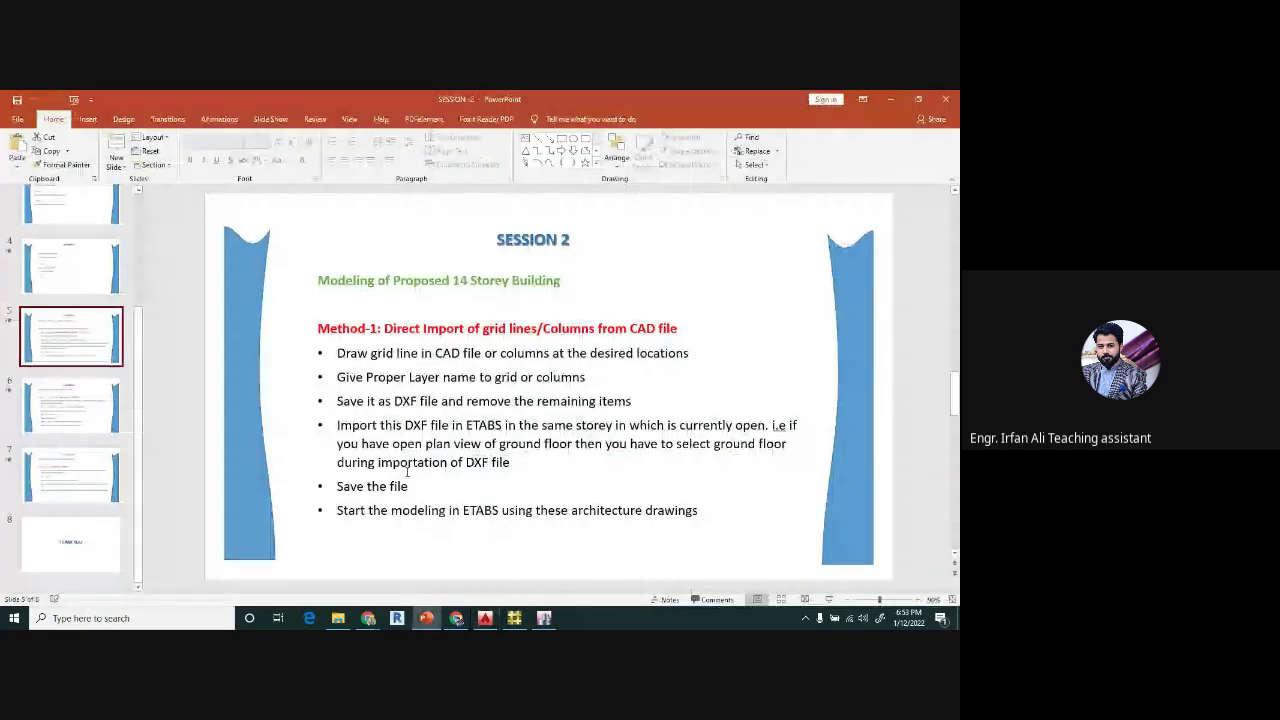
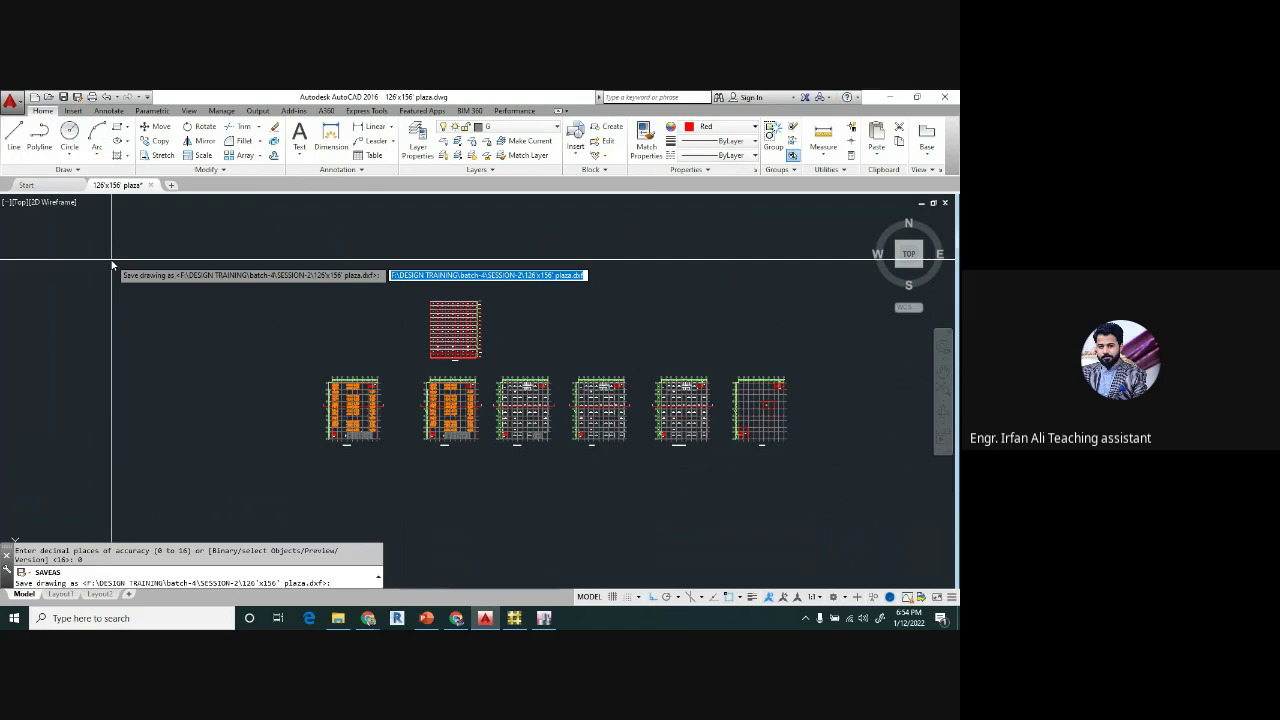
# - Save the drawing as grid.dxf in the SESSION-2 folder
pyautogui.press('Return')
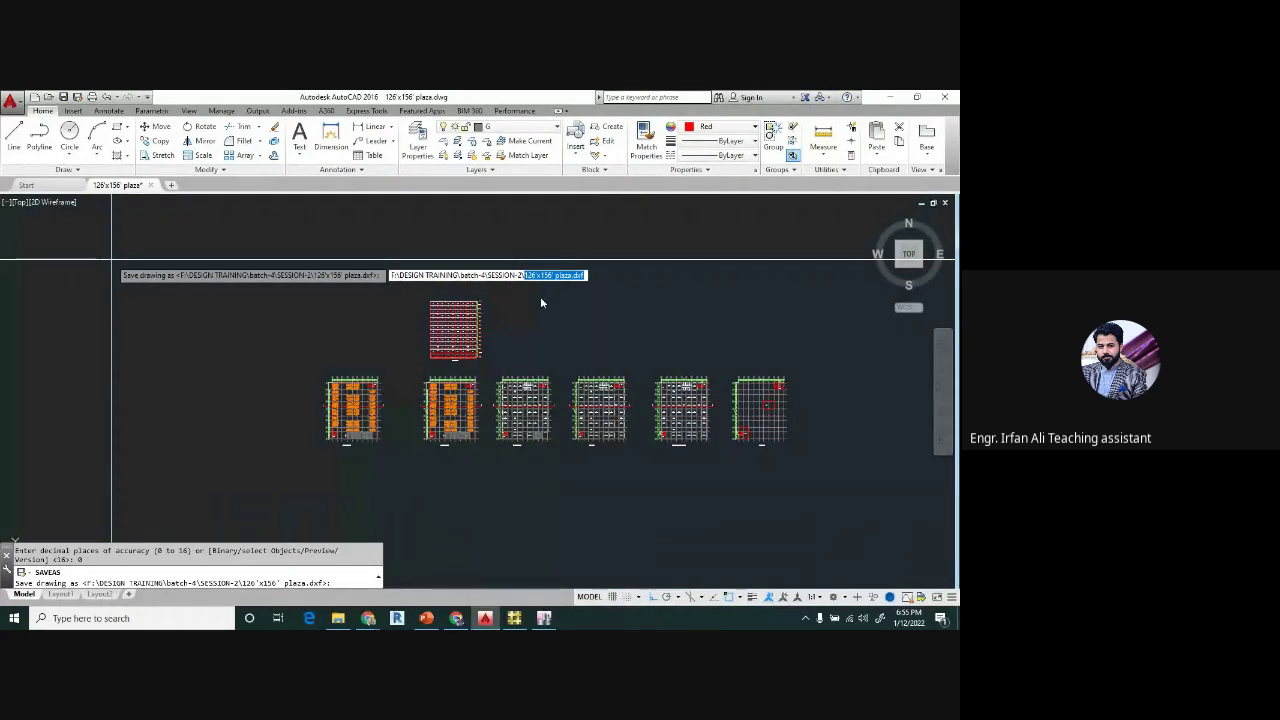
pyautogui.write('grid')
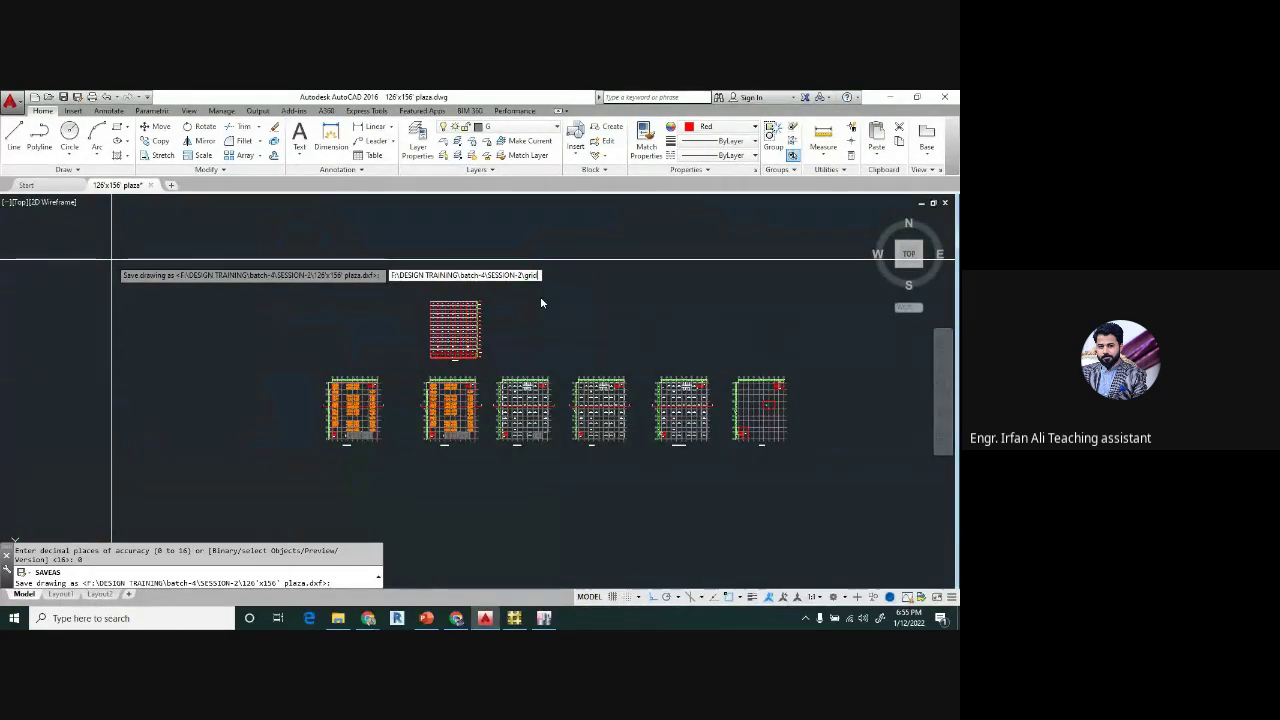
pyautogui.write('.dxf')
pyautogui.press('Return')
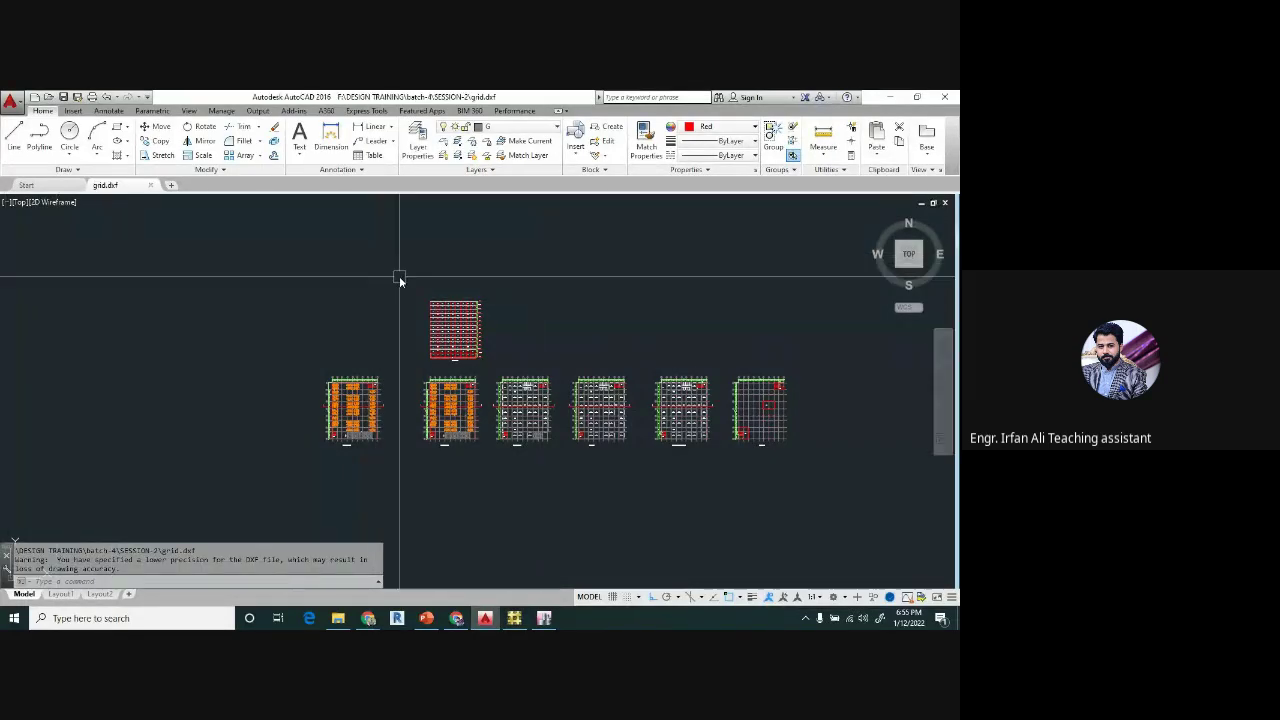
# - Erase the elevation drawing and all floor plans except the separate basement plan copy
pyautogui.moveTo(389, 278); pyautogui.dragTo(301, 243, button='middle')
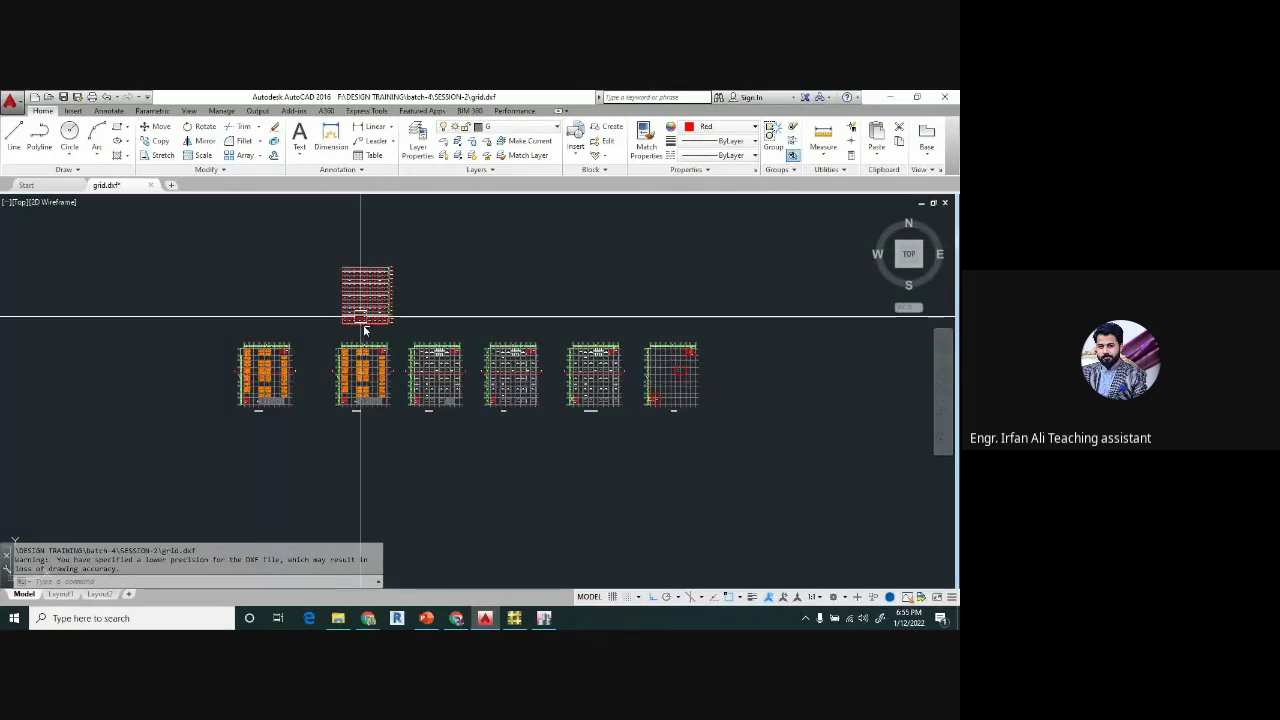
pyautogui.click(307, 257)
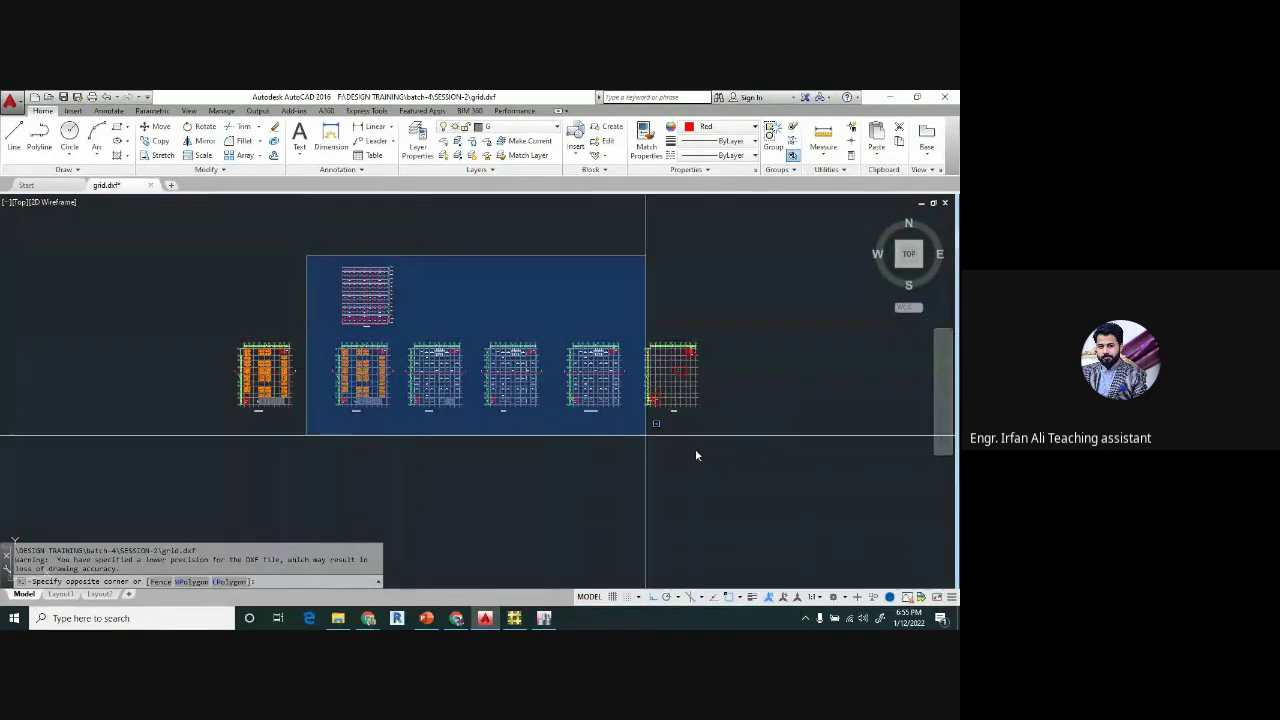
pyautogui.click(766, 463)
pyautogui.press('Delete')
# - Isolate the grid line layer with LAYISO by picking a vertical grid line in the basement plan
pyautogui.scroll(6, 258, 368)
pyautogui.scroll(2, 293, 354)
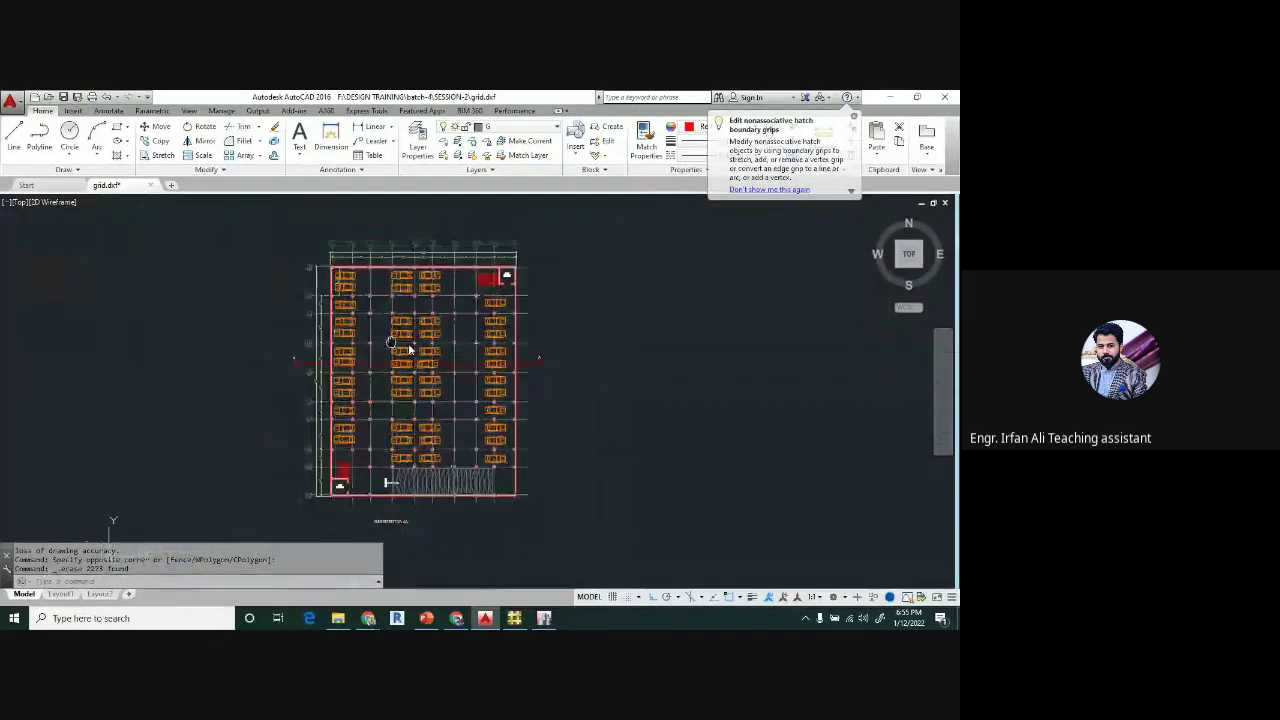
pyautogui.scroll(4, 418, 490)
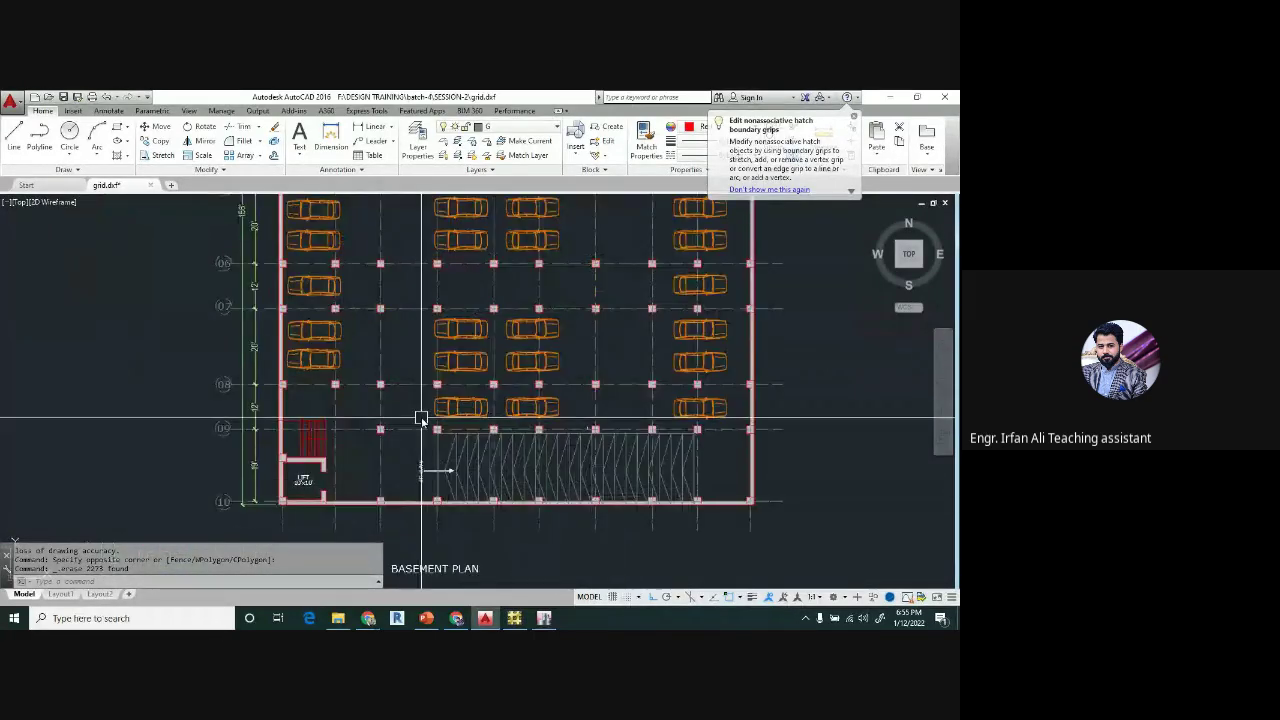
pyautogui.scroll(-4, 423, 420)
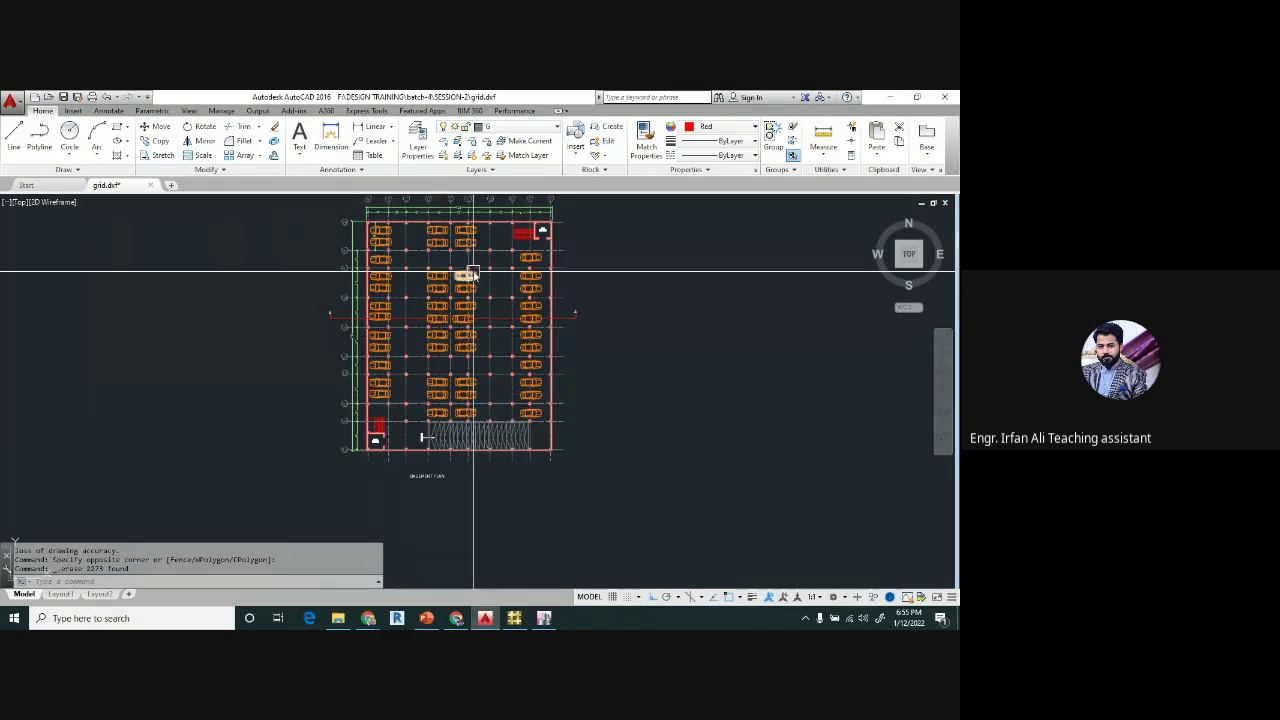
pyautogui.moveTo(475, 272); pyautogui.dragTo(482, 330, button='middle')
pyautogui.write('LAYISo')
pyautogui.press('Return')
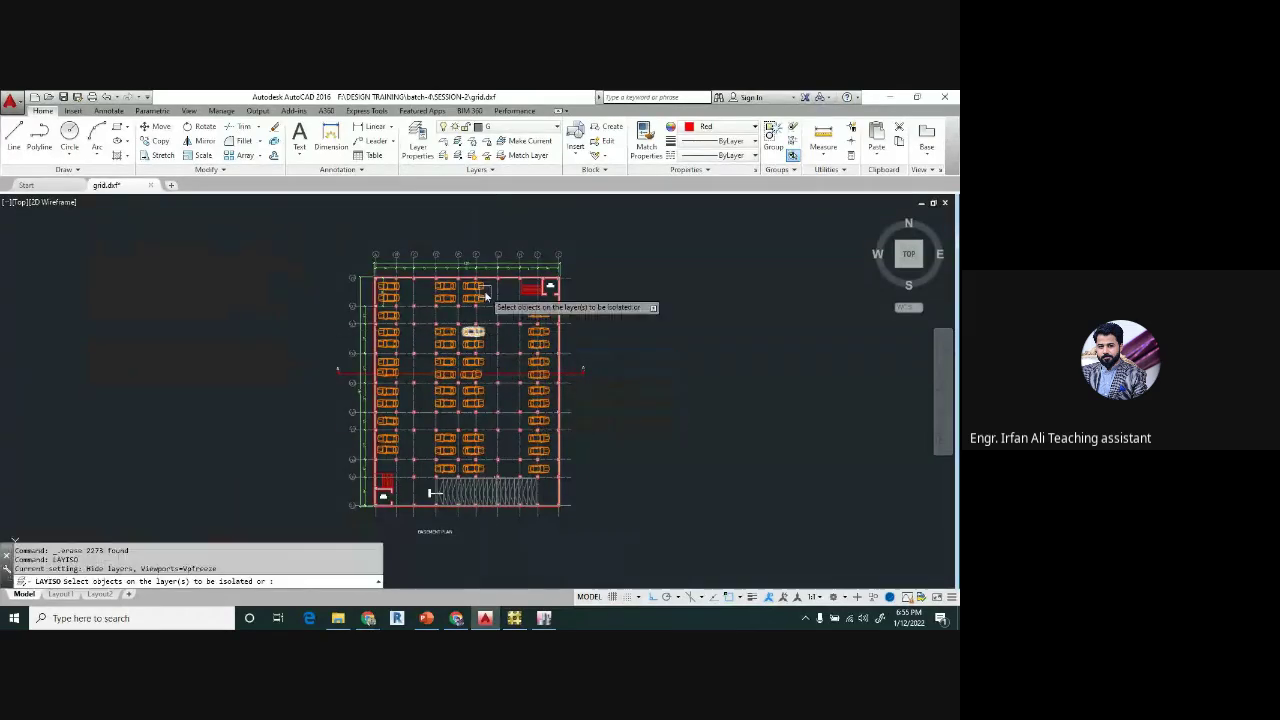
pyautogui.scroll(5, 475, 290)
pyautogui.click(456, 286)
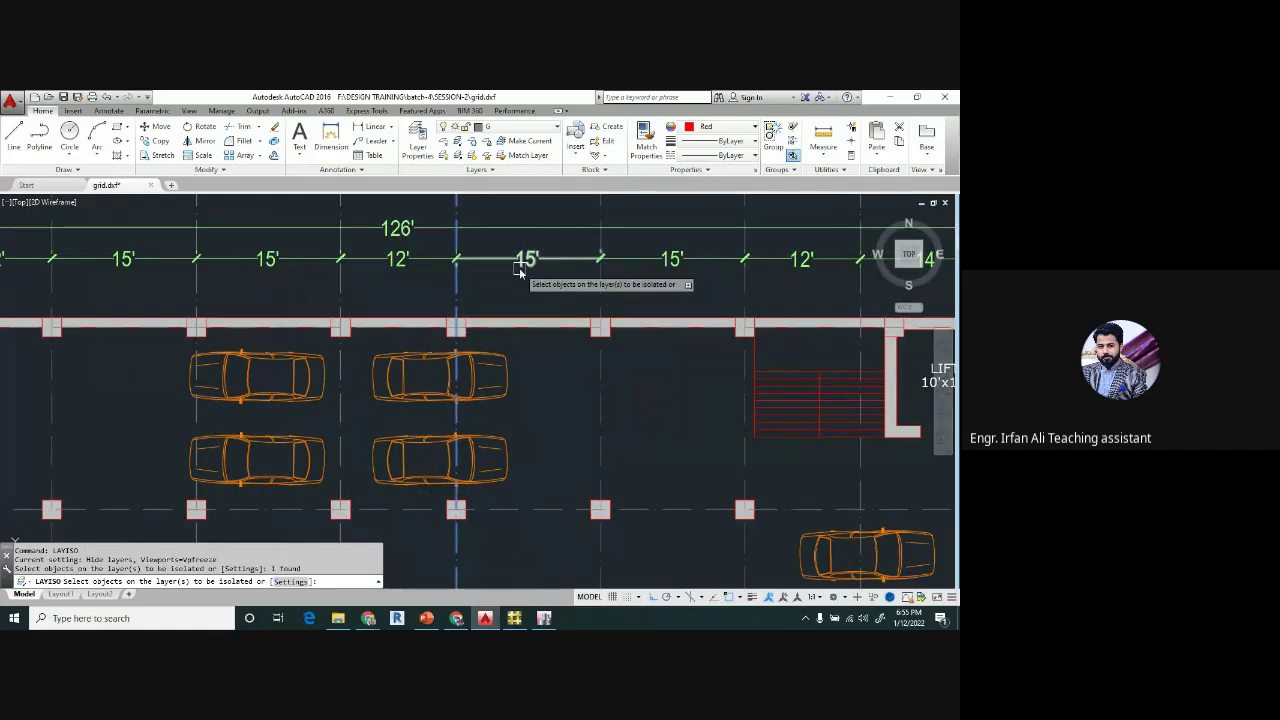
pyautogui.press('Return')
pyautogui.scroll(-5, 519, 267)
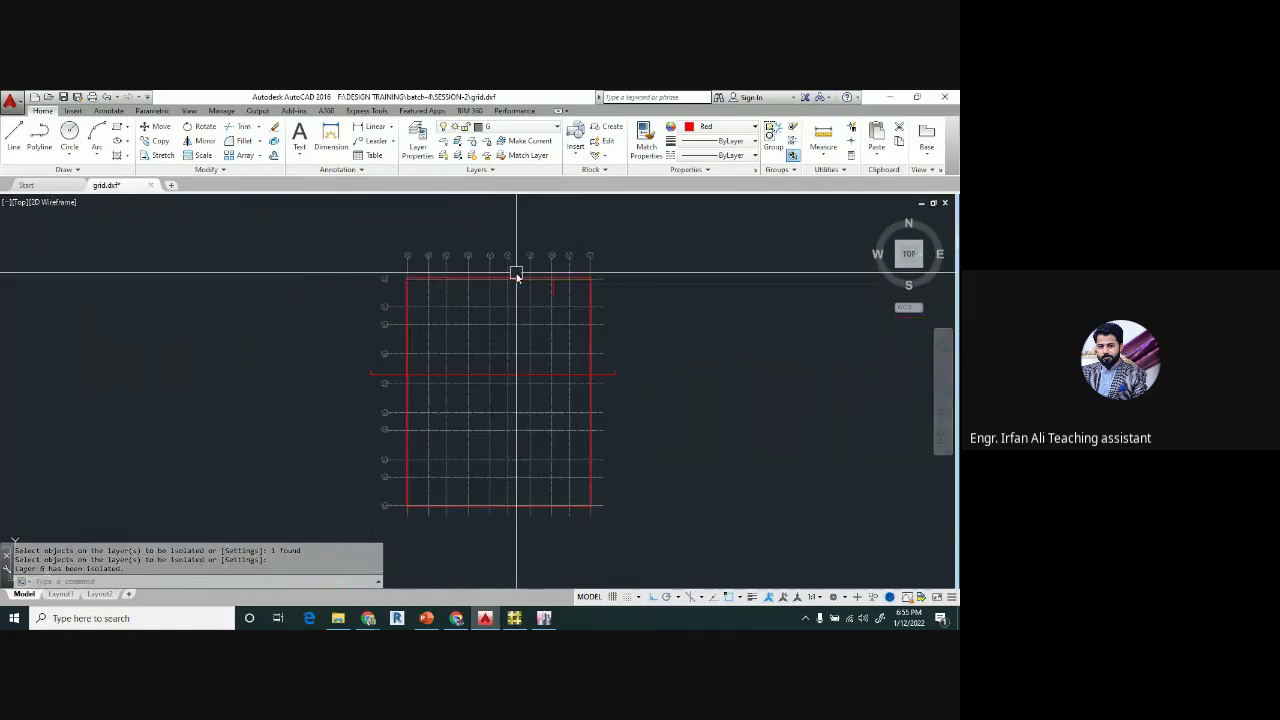
pyautogui.scroll(4, 415, 274)
pyautogui.click(395, 268)
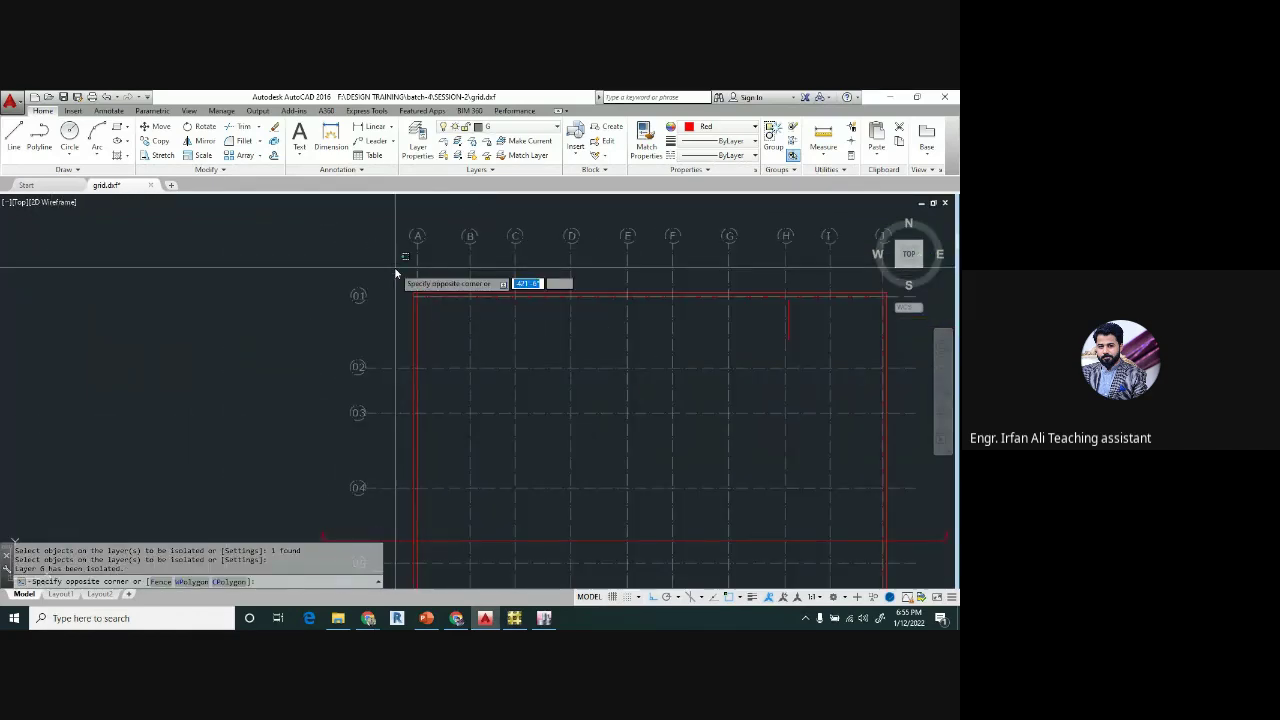
pyautogui.scroll(-2, 395, 270)
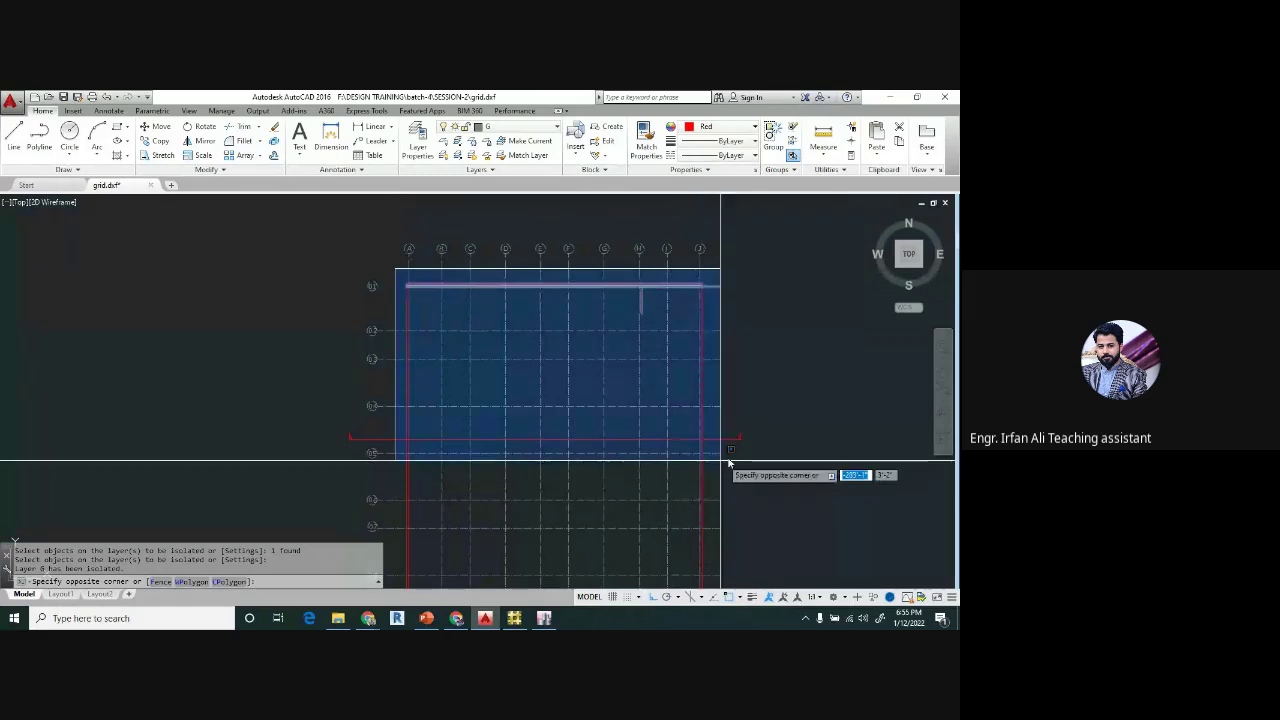
pyautogui.press('Escape')
# - Erase the two red wall lines running along grid line A
pyautogui.scroll(5, 430, 315)
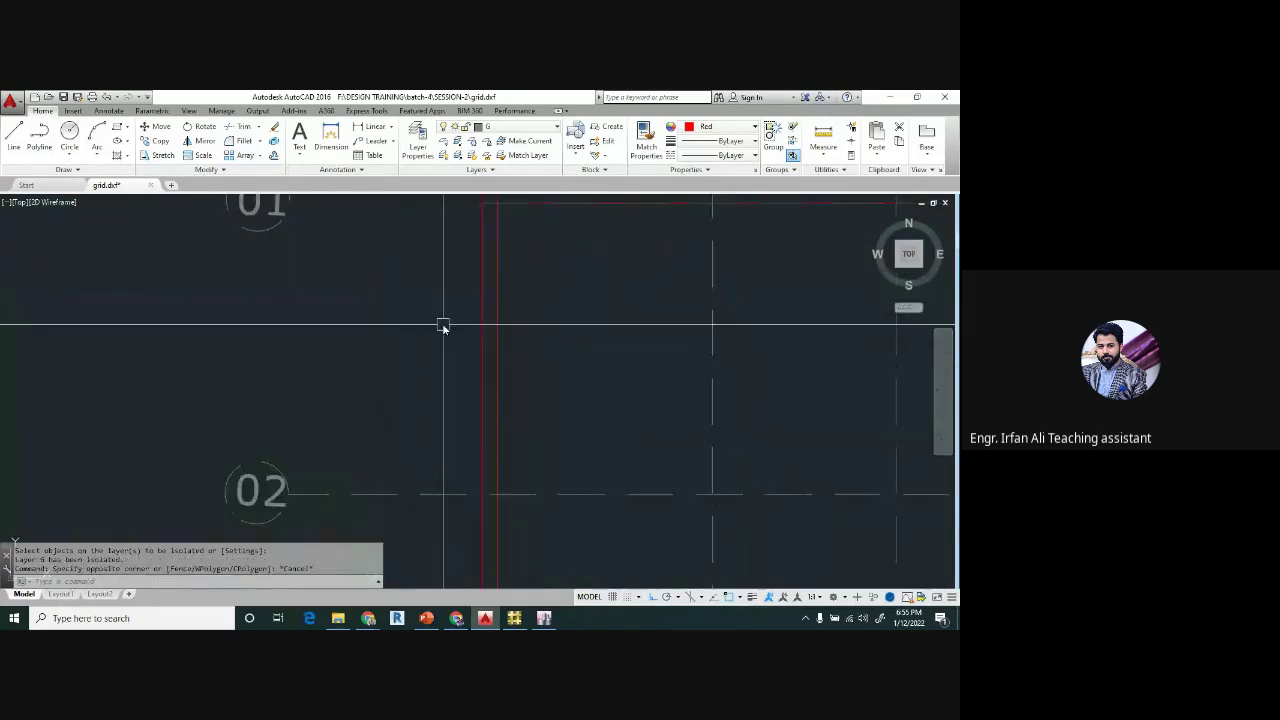
pyautogui.click(485, 317)
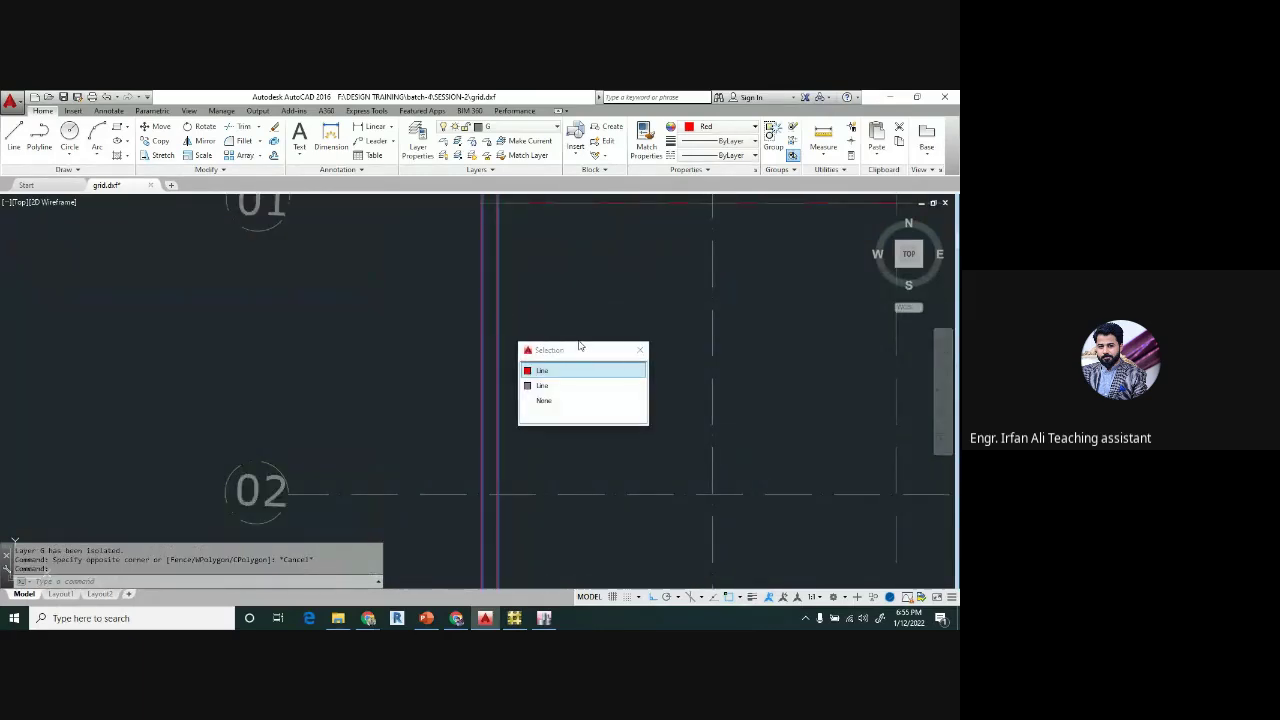
pyautogui.press('Delete')
# - Erase the two red wall lines along grid line 01, choosing the red one where it overlaps the grid line
pyautogui.scroll(-4, 491, 329)
pyautogui.scroll(1, 477, 266)
pyautogui.scroll(-5, 400, 266)
pyautogui.scroll(6, 400, 262)
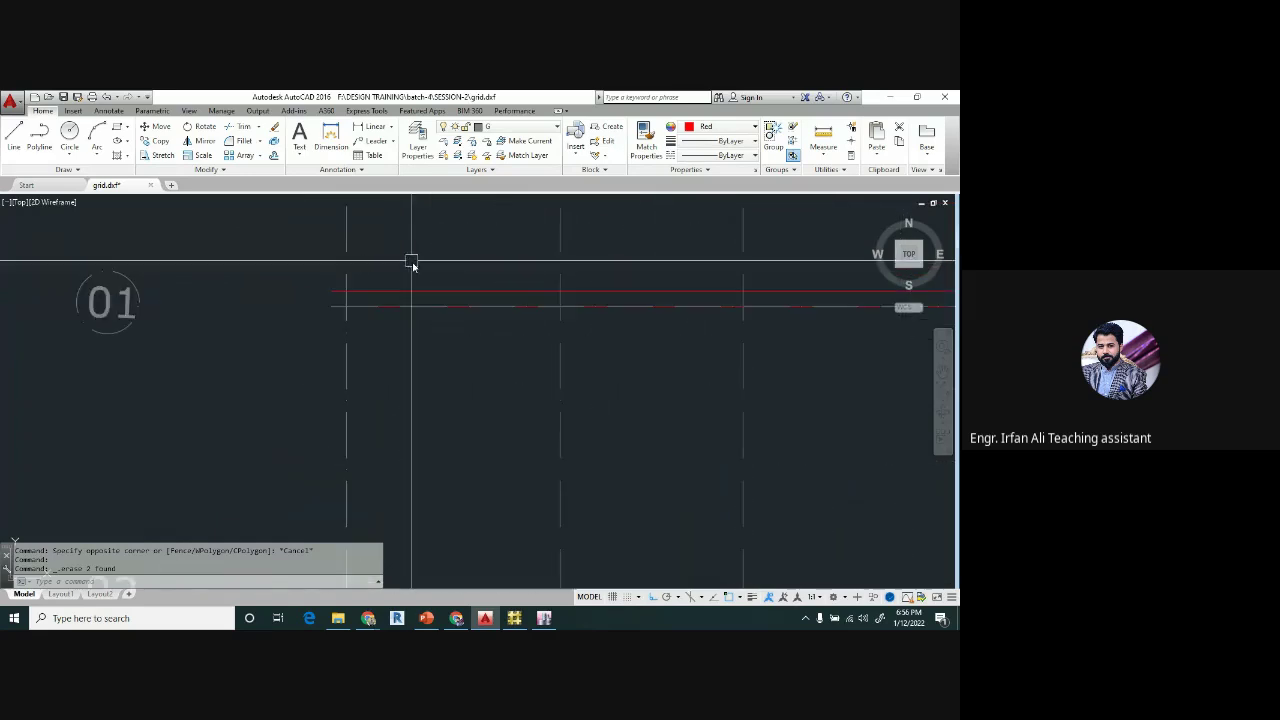
pyautogui.click(412, 291)
pyautogui.click(391, 311)
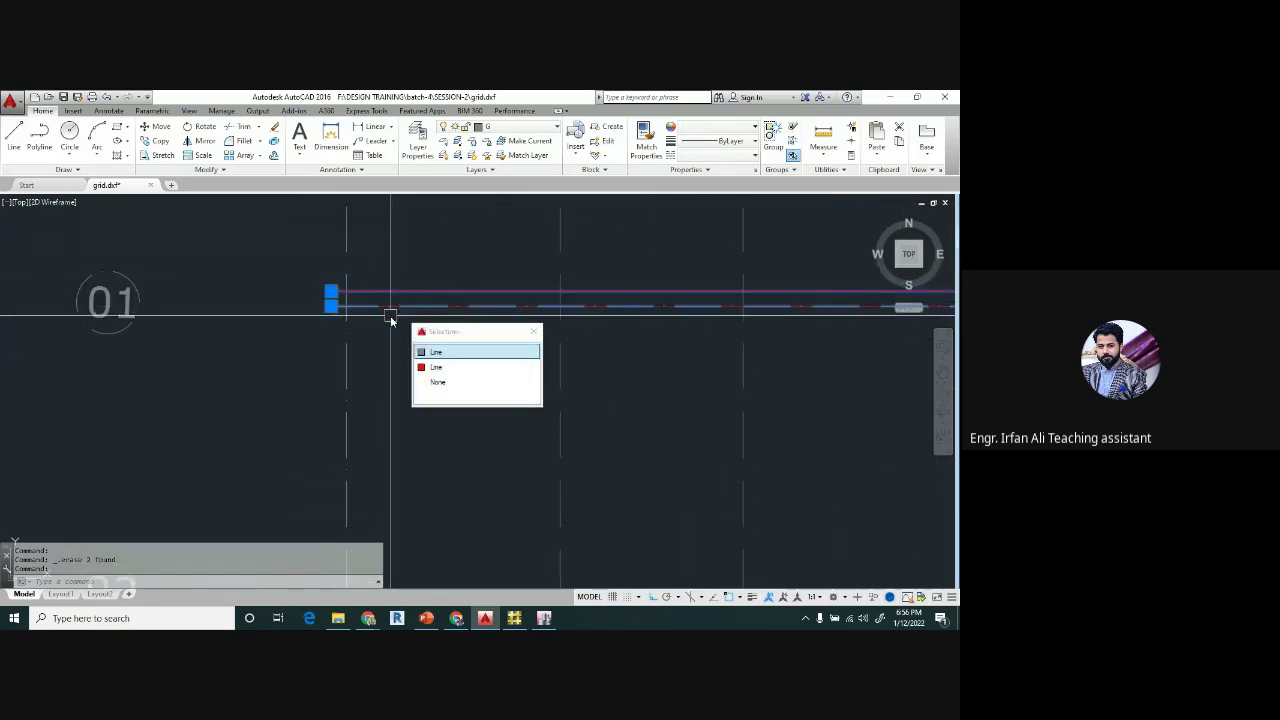
pyautogui.click(427, 364)
pyautogui.press('Delete')
pyautogui.scroll(-5, 420, 317)
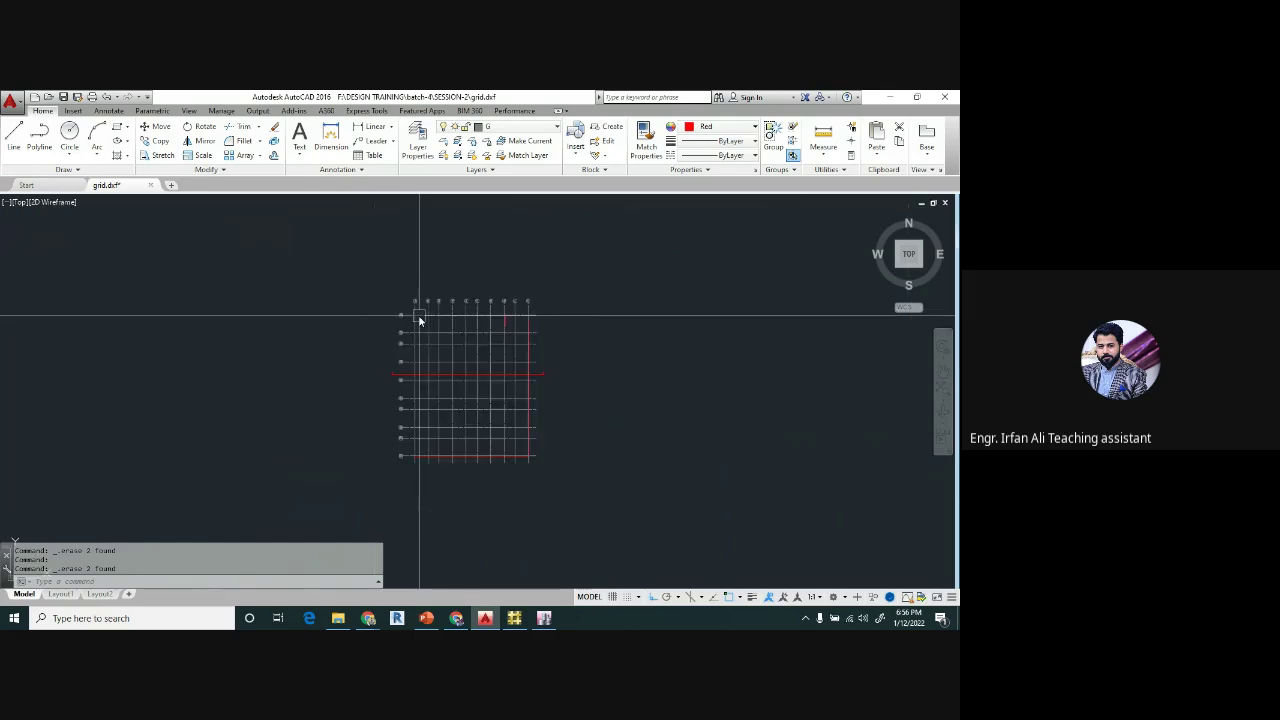
pyautogui.scroll(4, 420, 297)
pyautogui.click(342, 287)
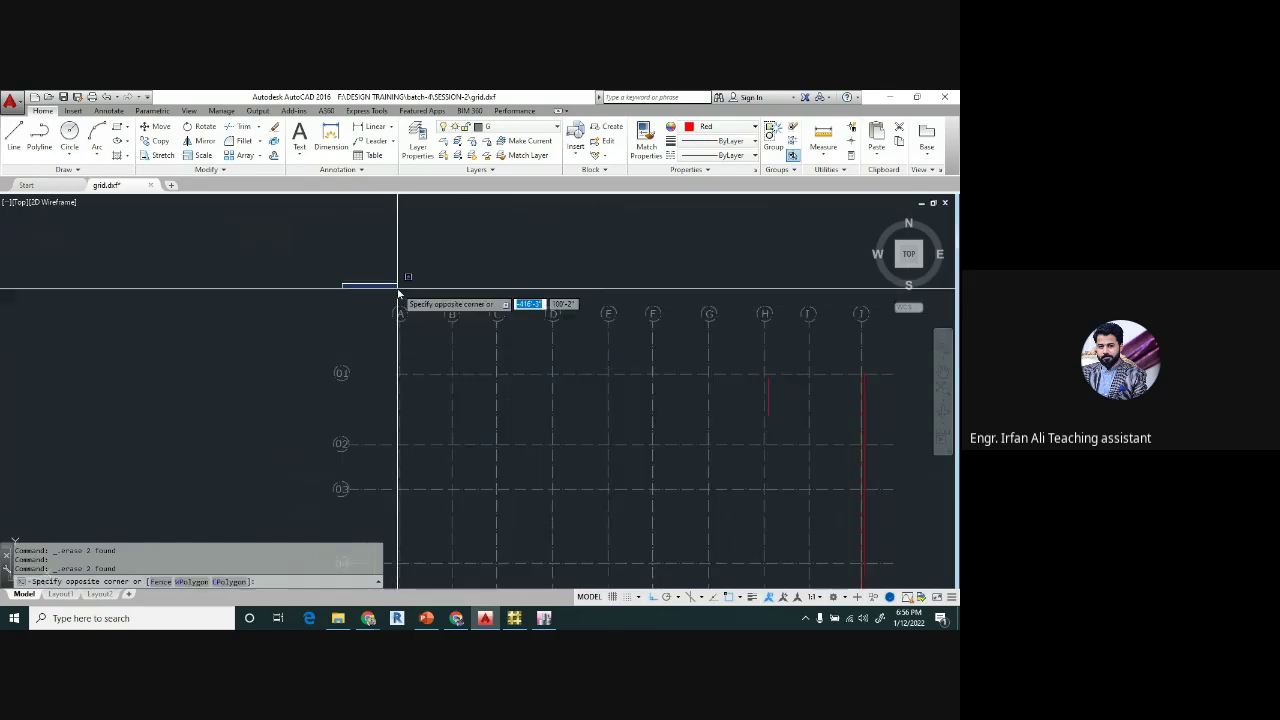
pyautogui.press('Escape')
# - Extend grid line 01 to its grid bubble
pyautogui.scroll(-2, 403, 291)
pyautogui.scroll(4, 390, 332)
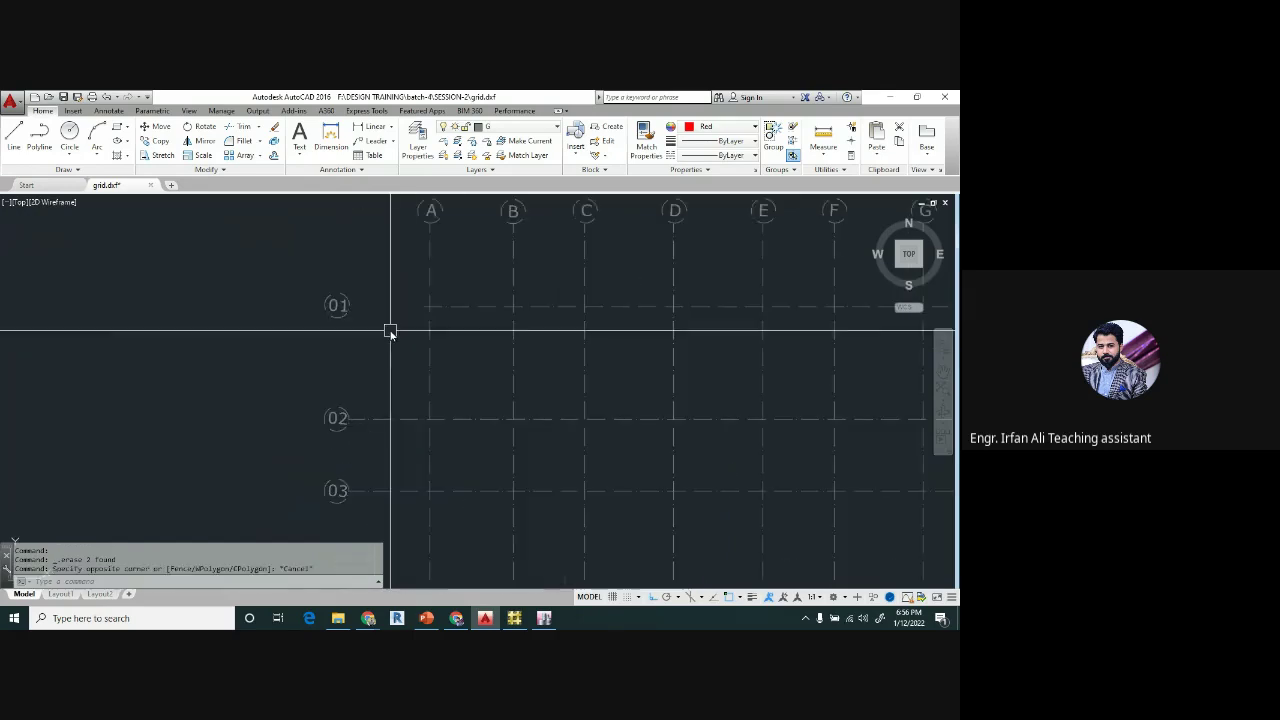
pyautogui.press('Return')
pyautogui.press('Return')
pyautogui.click(450, 308)
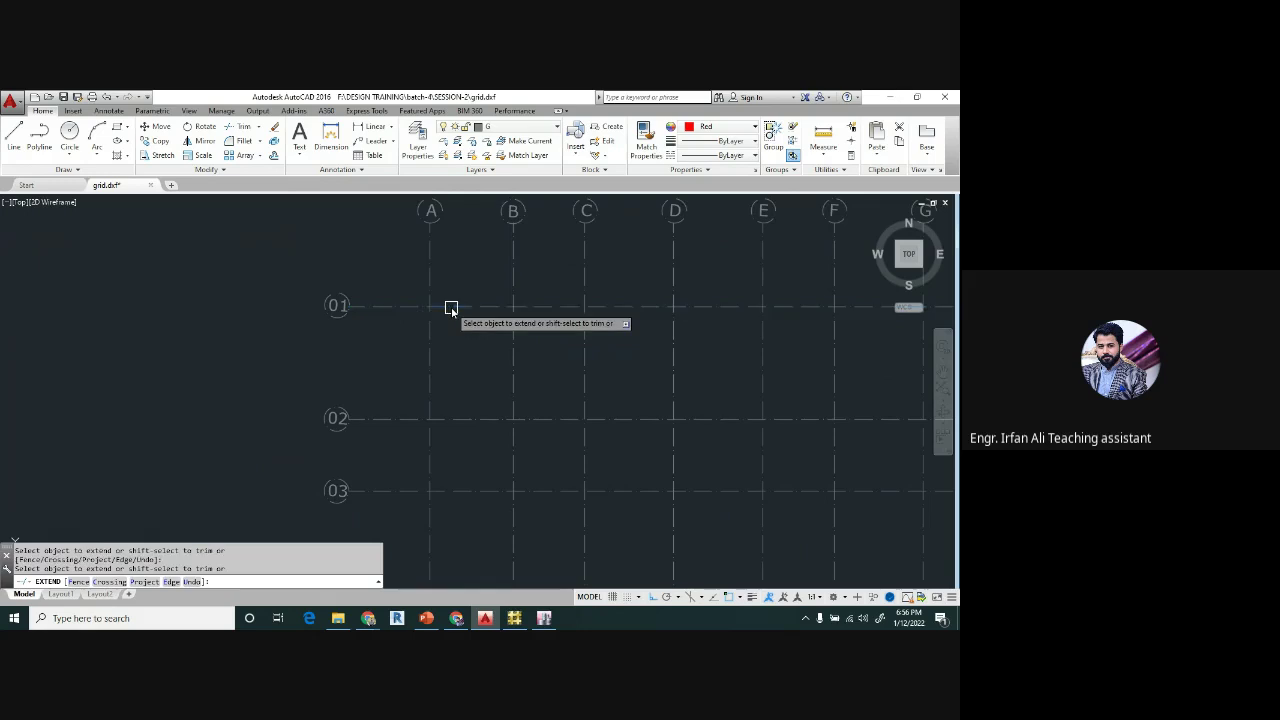
pyautogui.press('Escape')
# - Erase the red section line crossing the grid together with its markers at both ends
pyautogui.scroll(-5, 402, 291)
pyautogui.moveTo(455, 356); pyautogui.dragTo(417, 308, button='middle')
pyautogui.scroll(2, 341, 337)
pyautogui.click(338, 333)
pyautogui.click(297, 352)
pyautogui.press('Delete')
pyautogui.click(738, 318)
pyautogui.click(708, 352)
pyautogui.press('Delete')
# - Erase the short red line beside grid line H and the outer red wall line beside grid line J
pyautogui.scroll(5, 603, 346)
pyautogui.click(605, 368)
pyautogui.press('Delete')
pyautogui.click(855, 389)
pyautogui.press('Delete')
# - Undo the erasure of grid line J and erase the outer red wall line just below grid line 10
pyautogui.scroll(4, 849, 417)
pyautogui.scroll(-4, 843, 423)
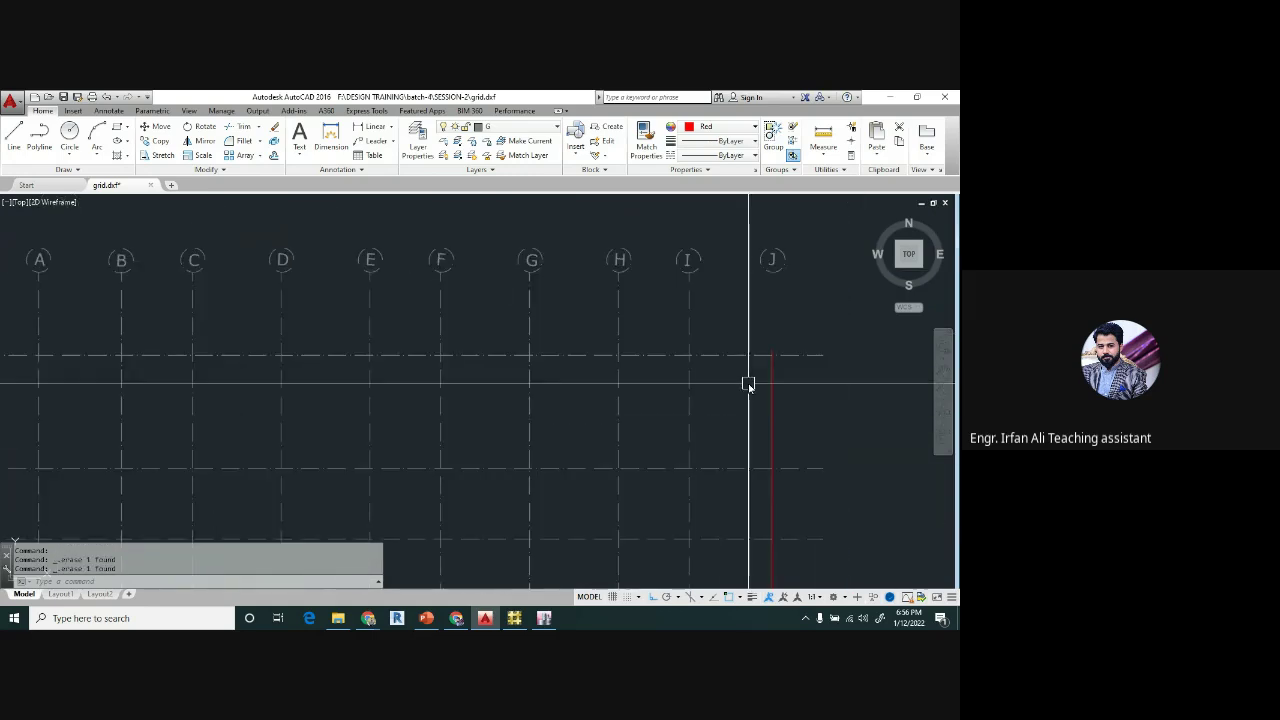
pyautogui.hotkey('ctrl', 'z')
pyautogui.hotkey('ctrl', 'z')
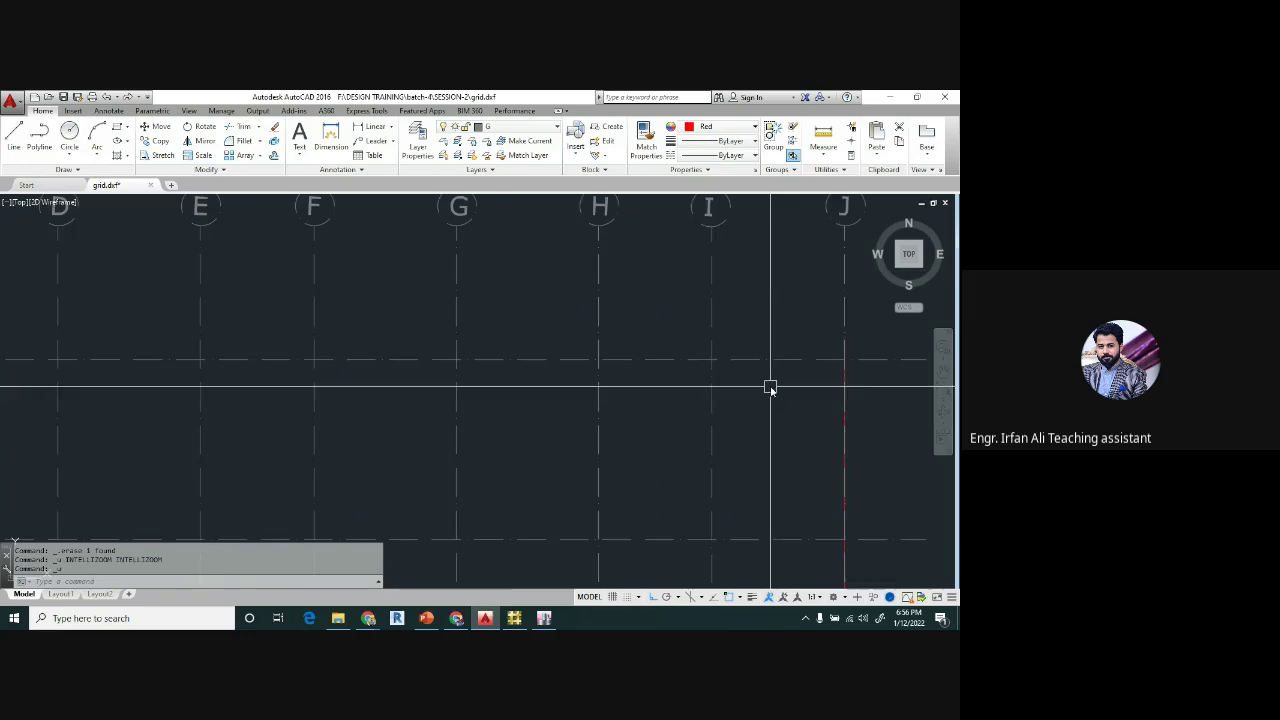
pyautogui.scroll(8, 680, 430)
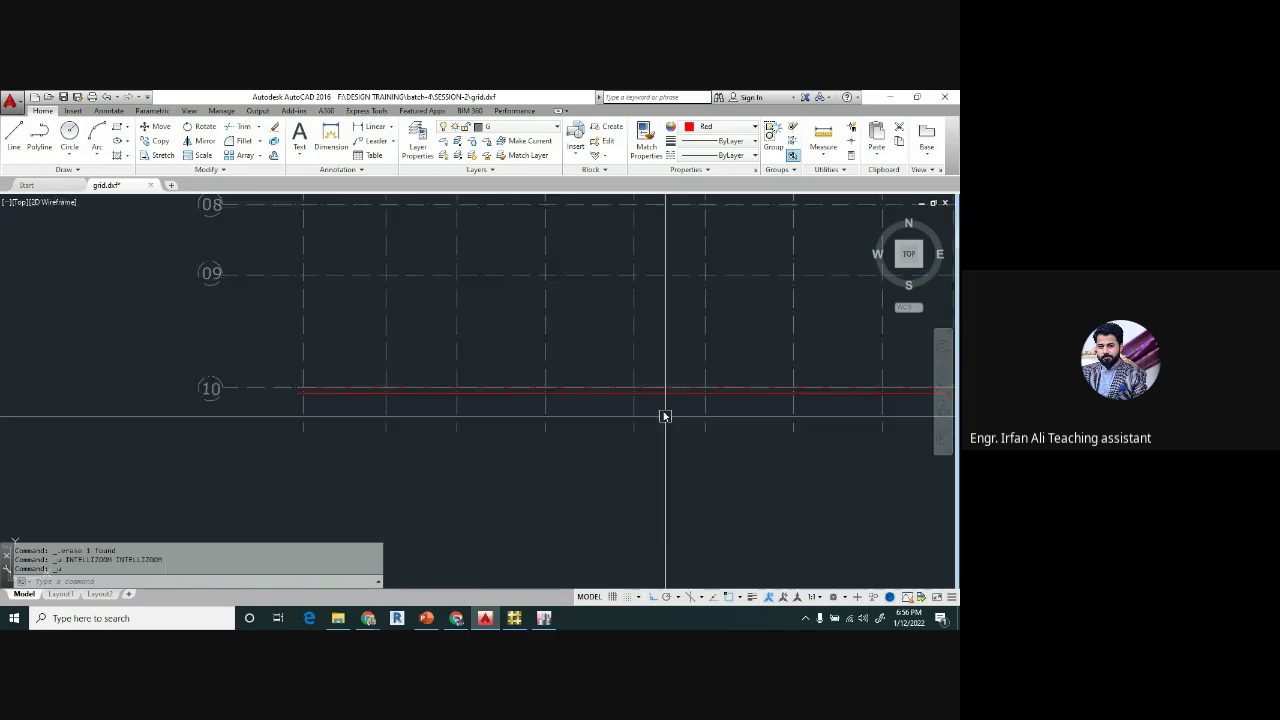
pyautogui.press('Delete')
# - Try to erase the red line overlapping grid line 10
pyautogui.scroll(6, 586, 342)
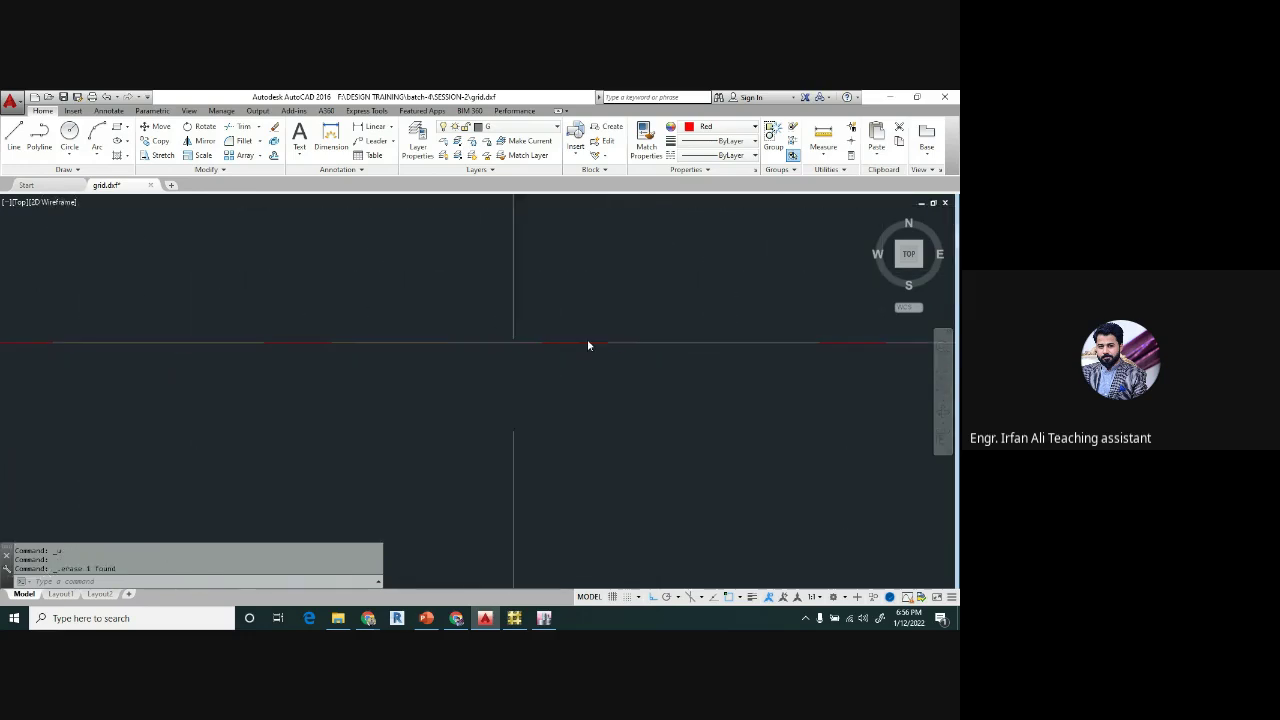
pyautogui.click(583, 345)
pyautogui.press('Delete')
pyautogui.hotkey('ctrl', 'z')
# - Pick the red line from the overlapping objects on grid line 10 and erase it
pyautogui.click(591, 350)
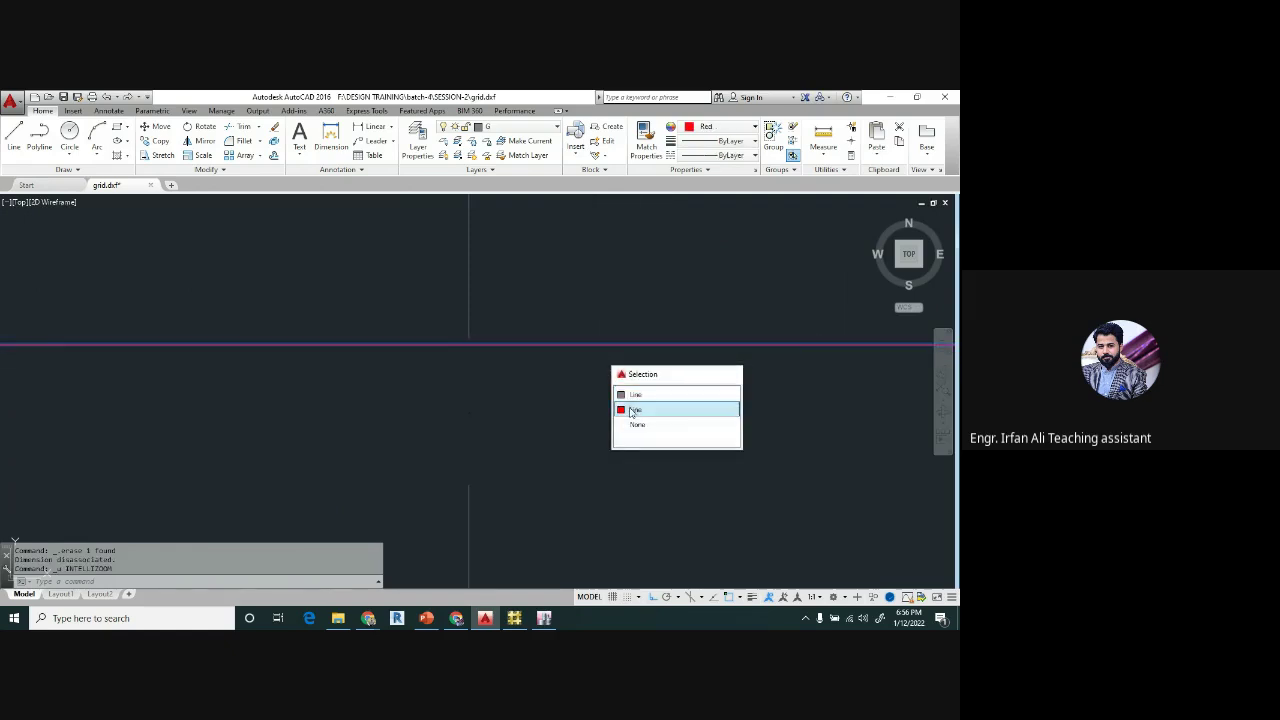
pyautogui.click(630, 408)
pyautogui.press('Delete')
# - Erase the red line overlapping grid line J while keeping the grid line itself
pyautogui.scroll(-5, 562, 422)
pyautogui.scroll(-5, 663, 406)
pyautogui.scroll(6, 686, 365)
pyautogui.click(689, 342)
pyautogui.click(718, 404)
pyautogui.press('Delete')
# - Move all the isolated grid lines and bubbles sideways to clear space right of the basement plan's location
pyautogui.scroll(-6, 691, 386)
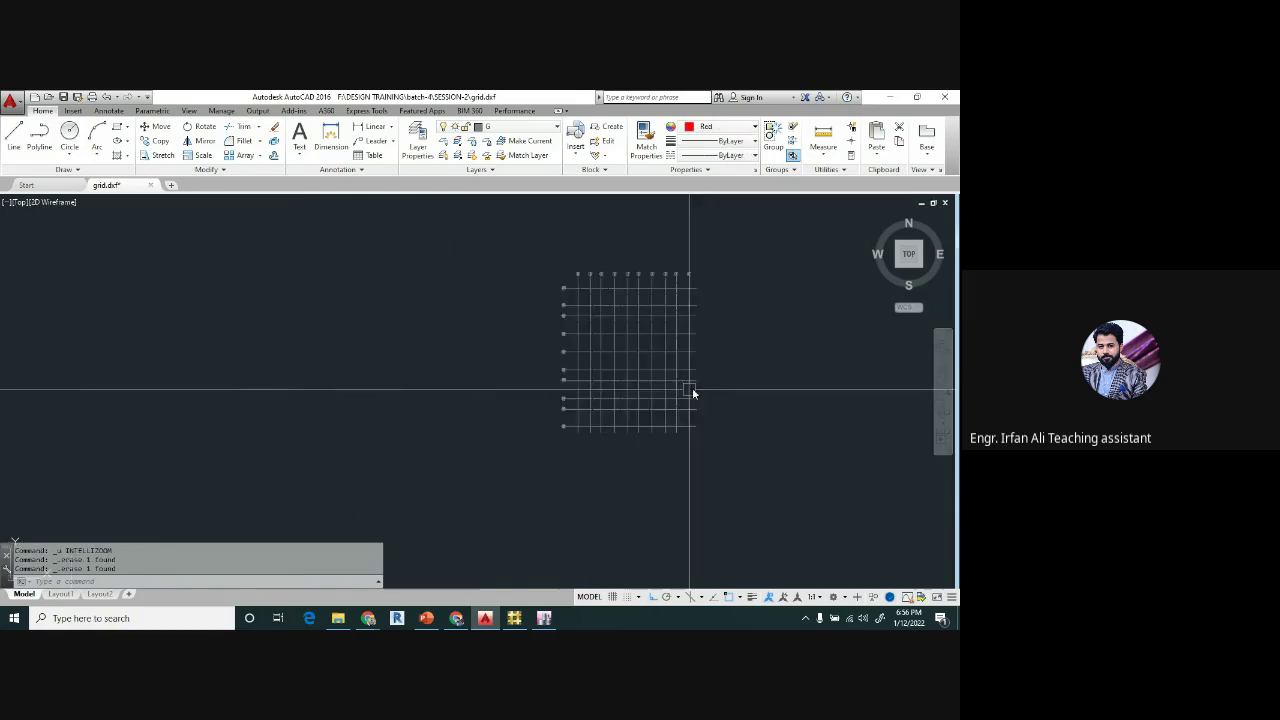
pyautogui.click(403, 254)
pyautogui.click(679, 508)
pyautogui.write('m')
pyautogui.press('Return')
pyautogui.scroll(-2, 490, 508)
pyautogui.click(490, 508)
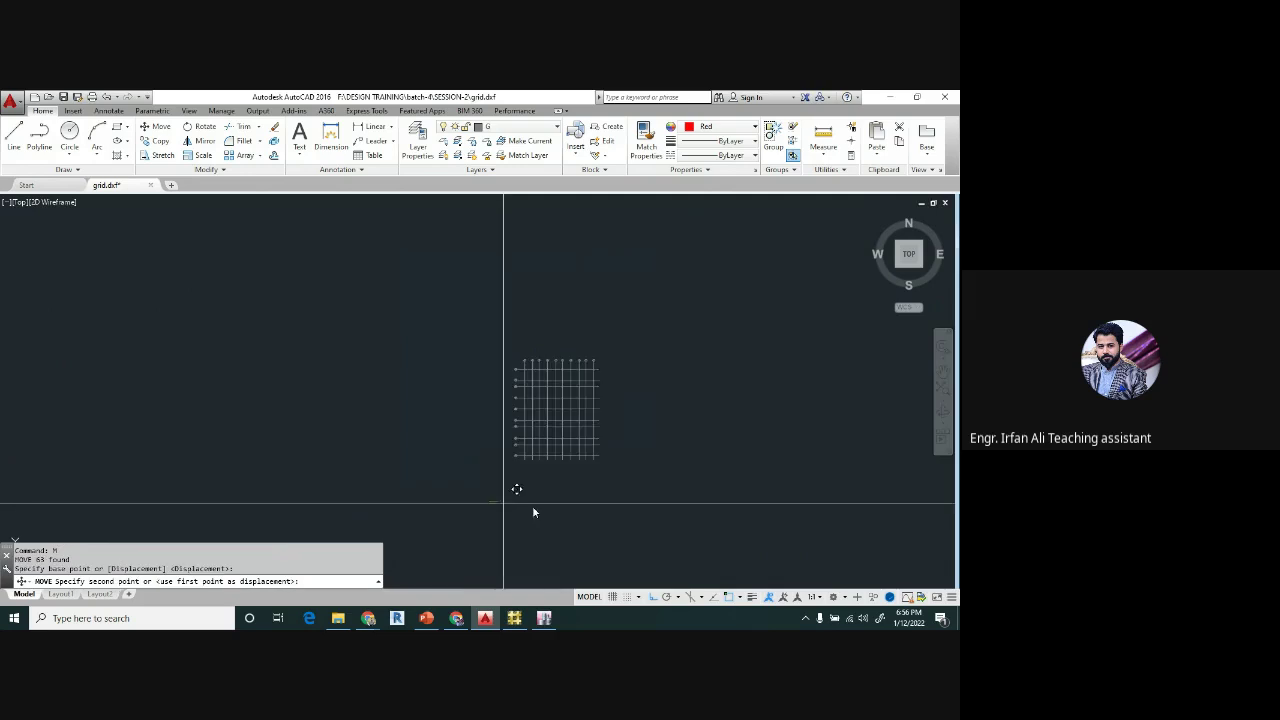
pyautogui.click(671, 517)
pyautogui.press('Escape')
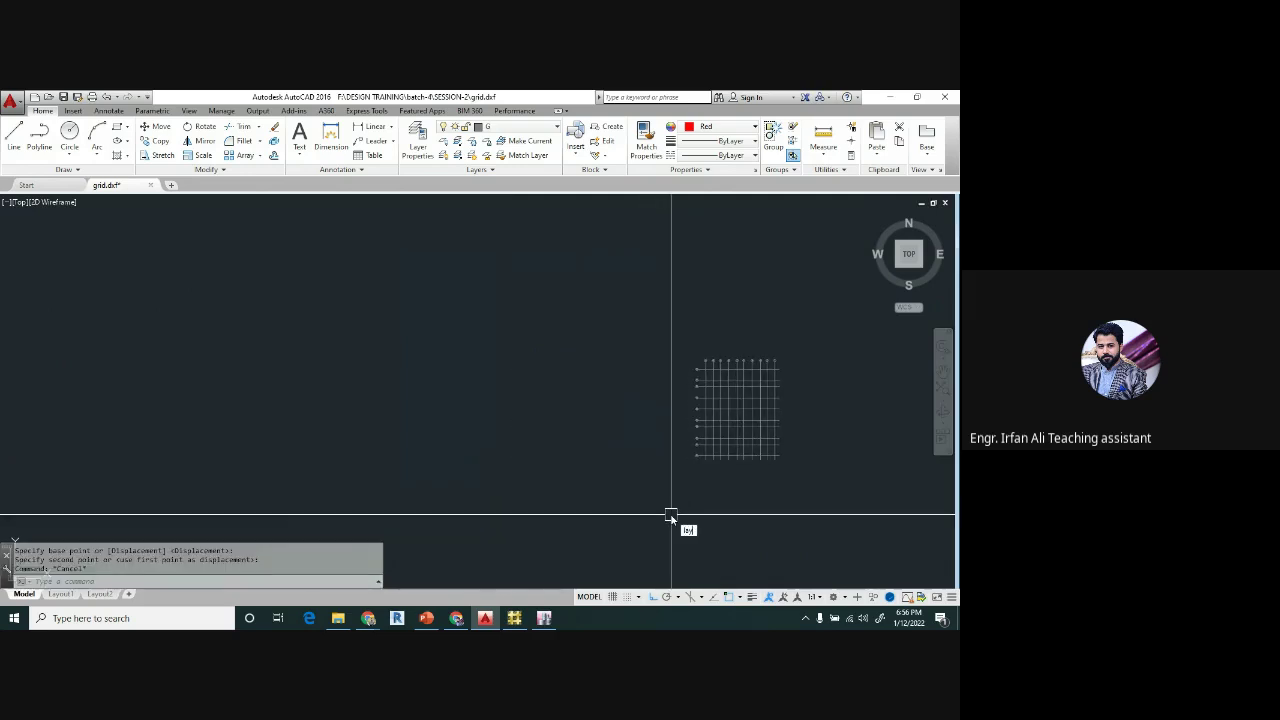
# - Restore the hidden layers with LAYUNISO and erase the basement plan with its stretched dimensions
pyautogui.write('layun')
pyautogui.press('Return')
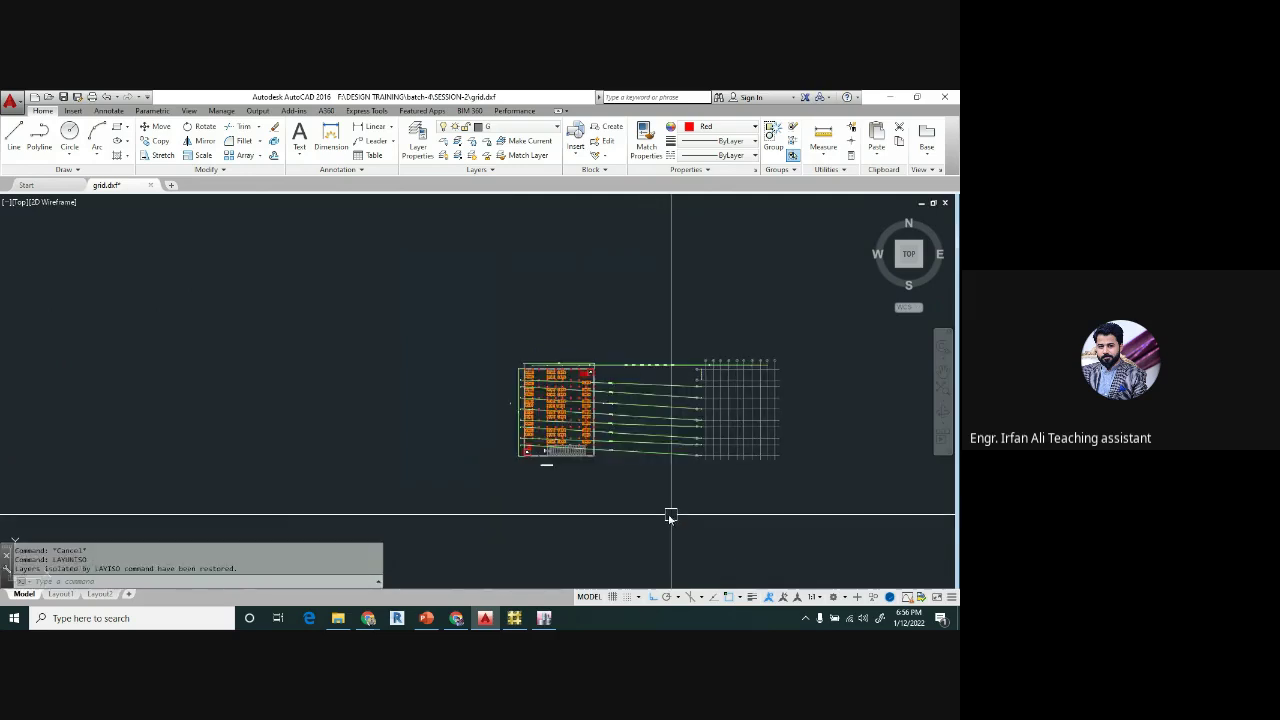
pyautogui.click(653, 337)
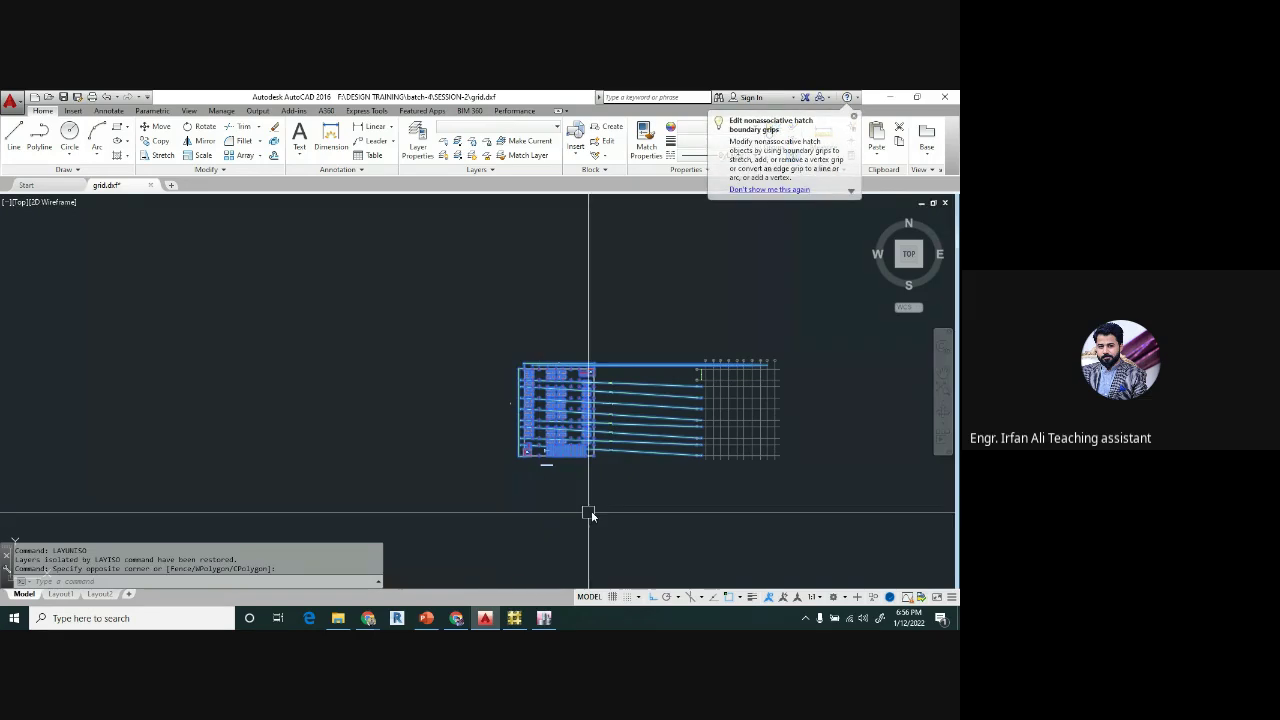
pyautogui.click(654, 469)
pyautogui.press('Delete')
# - Erase the two leftover dimensions between grid lines A and B and between grid lines 01 and 02
pyautogui.scroll(5, 711, 366)
pyautogui.click(711, 366)
pyautogui.click(606, 443)
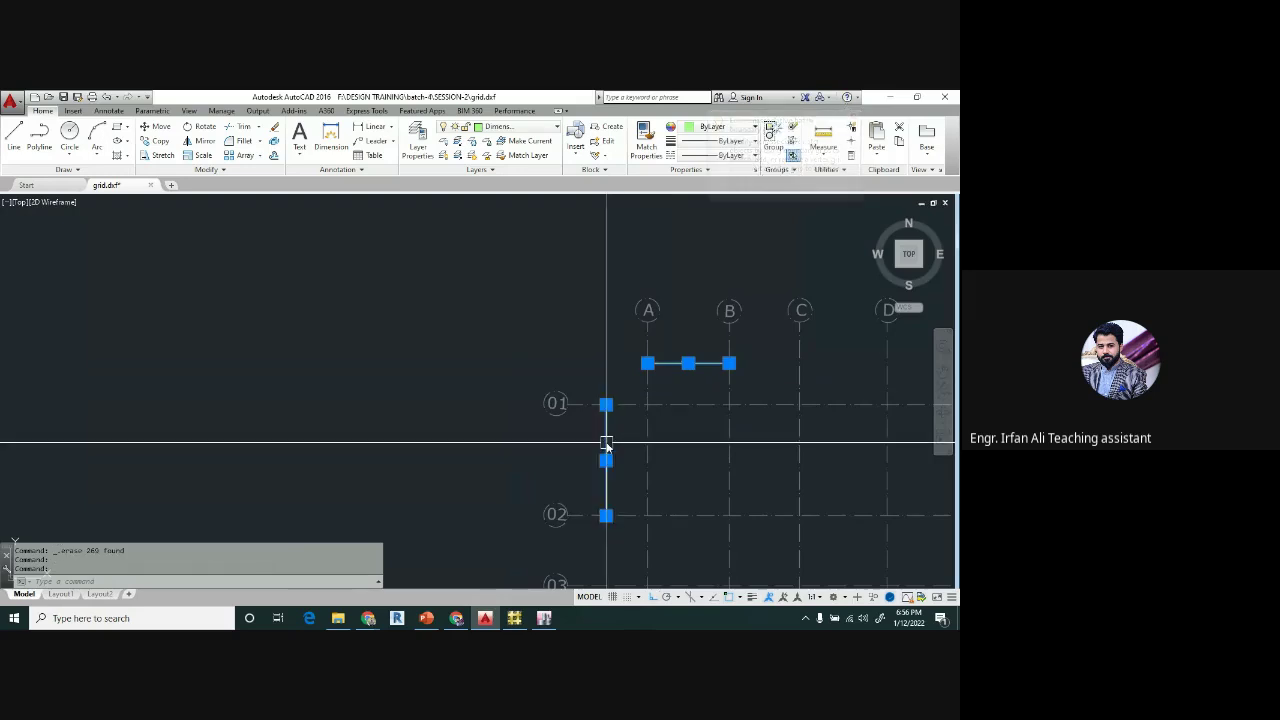
pyautogui.press('Delete')
pyautogui.scroll(-5, 597, 390)
pyautogui.scroll(4, 601, 404)
pyautogui.scroll(-7, 606, 409)
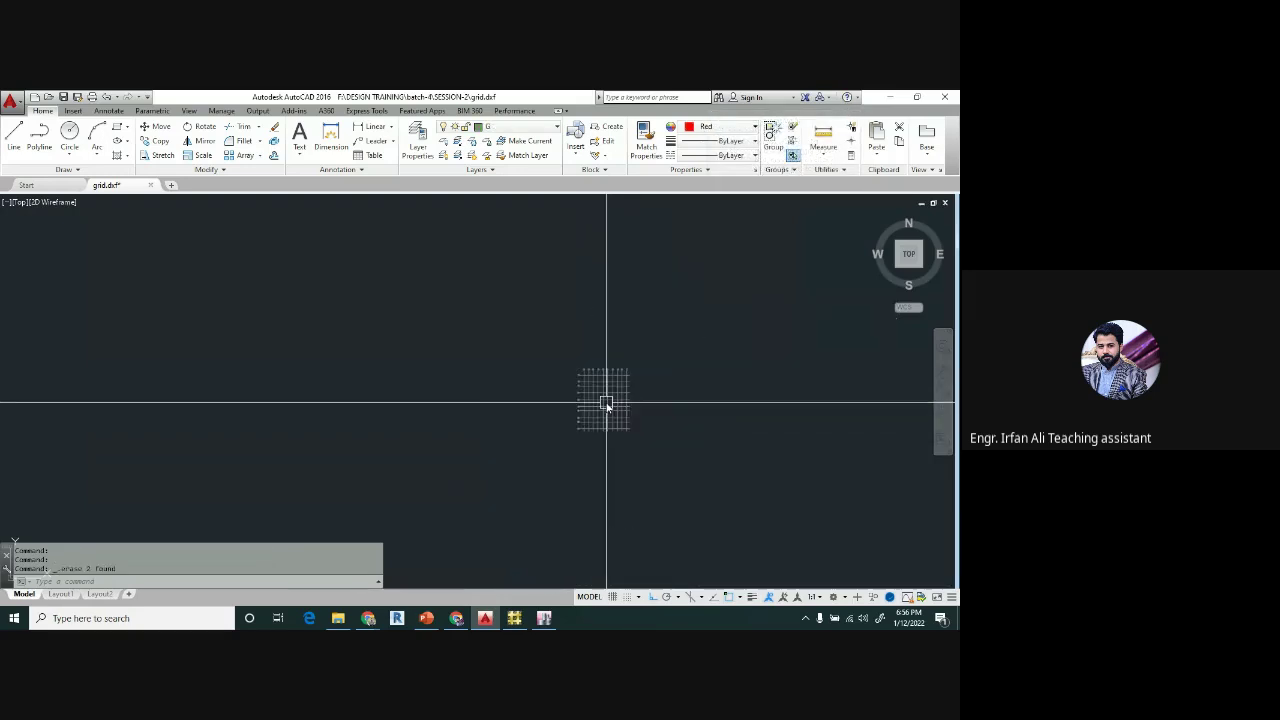
# - Turn on the background grid display and move all grid lines and bubbles, with Ortho off, into the positive quadrant near the origin
pyautogui.click(612, 597)
pyautogui.scroll(5, 588, 388)
pyautogui.click(577, 357)
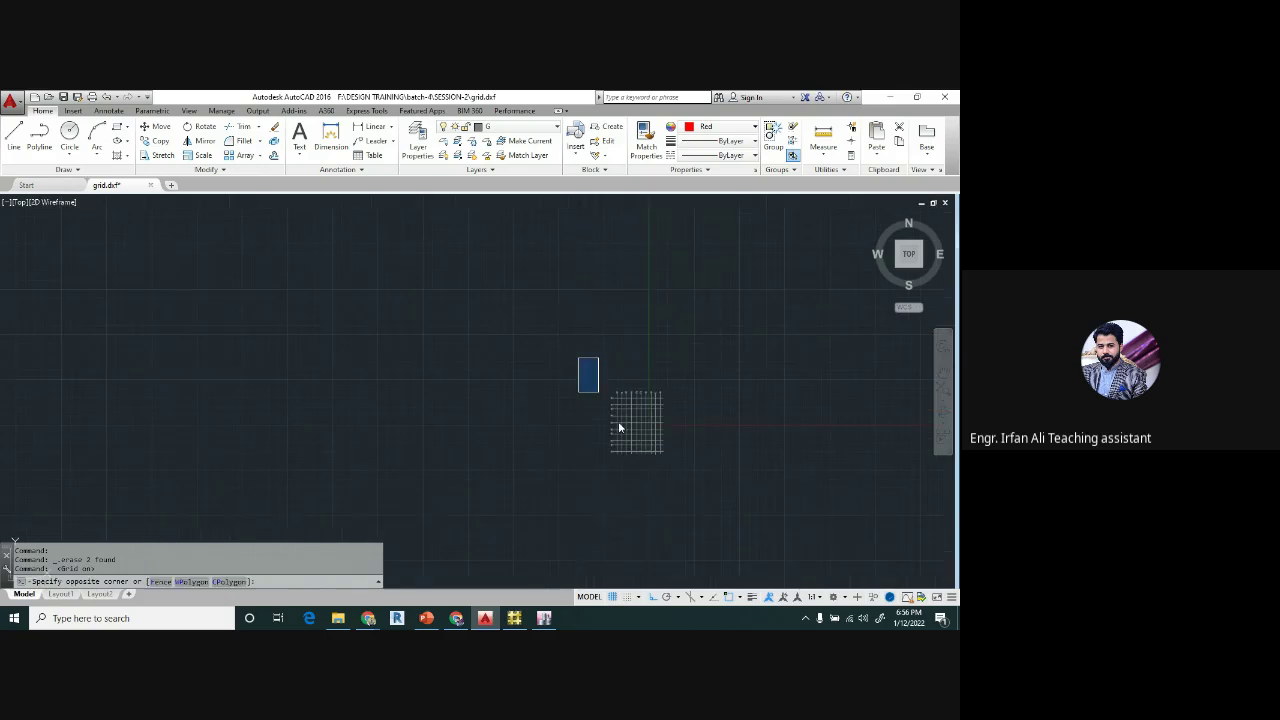
pyautogui.click(693, 540)
pyautogui.write('m')
pyautogui.press('Return')
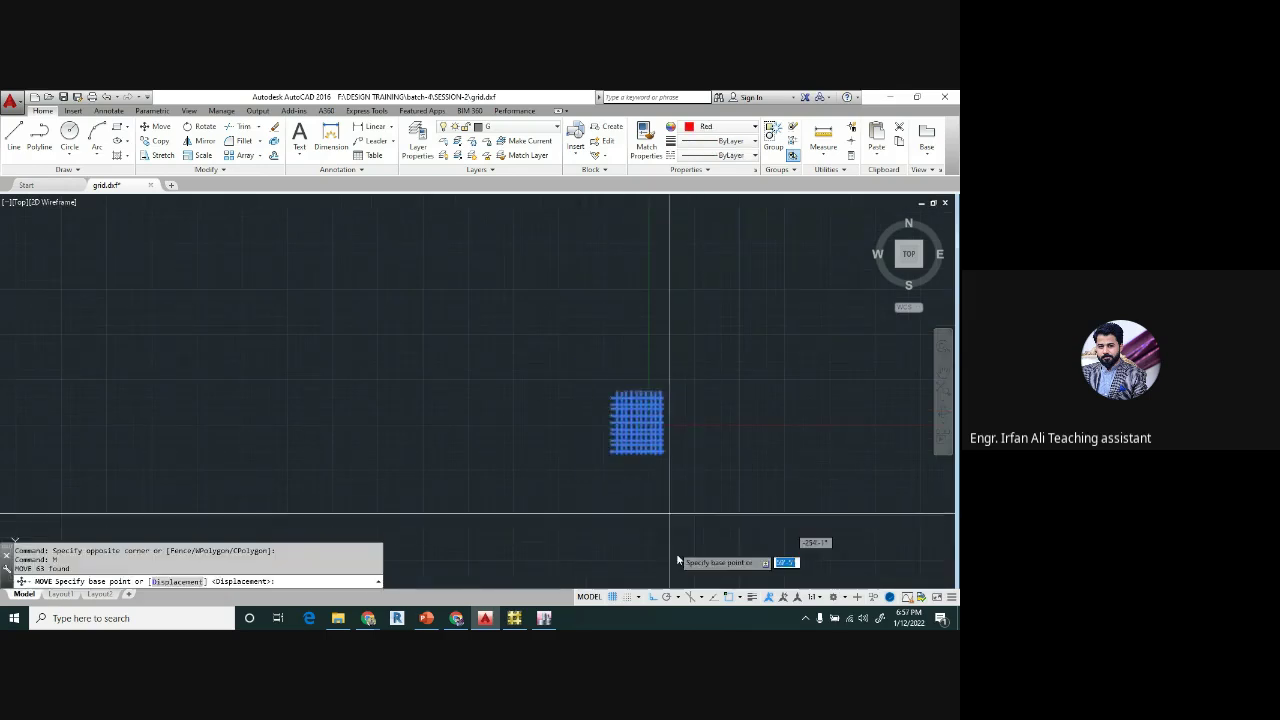
pyautogui.press('F8')
pyautogui.click(633, 510)
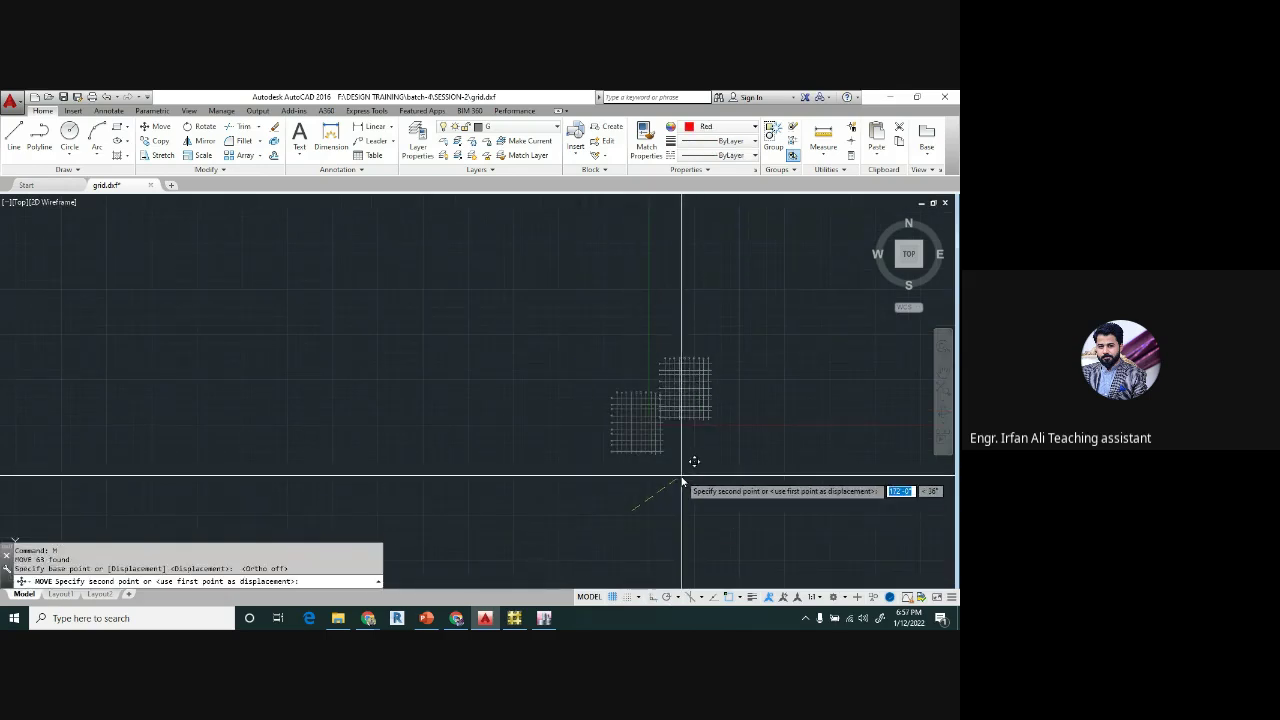
pyautogui.click(690, 461)
pyautogui.scroll(2, 697, 418)
pyautogui.scroll(4, 697, 414)
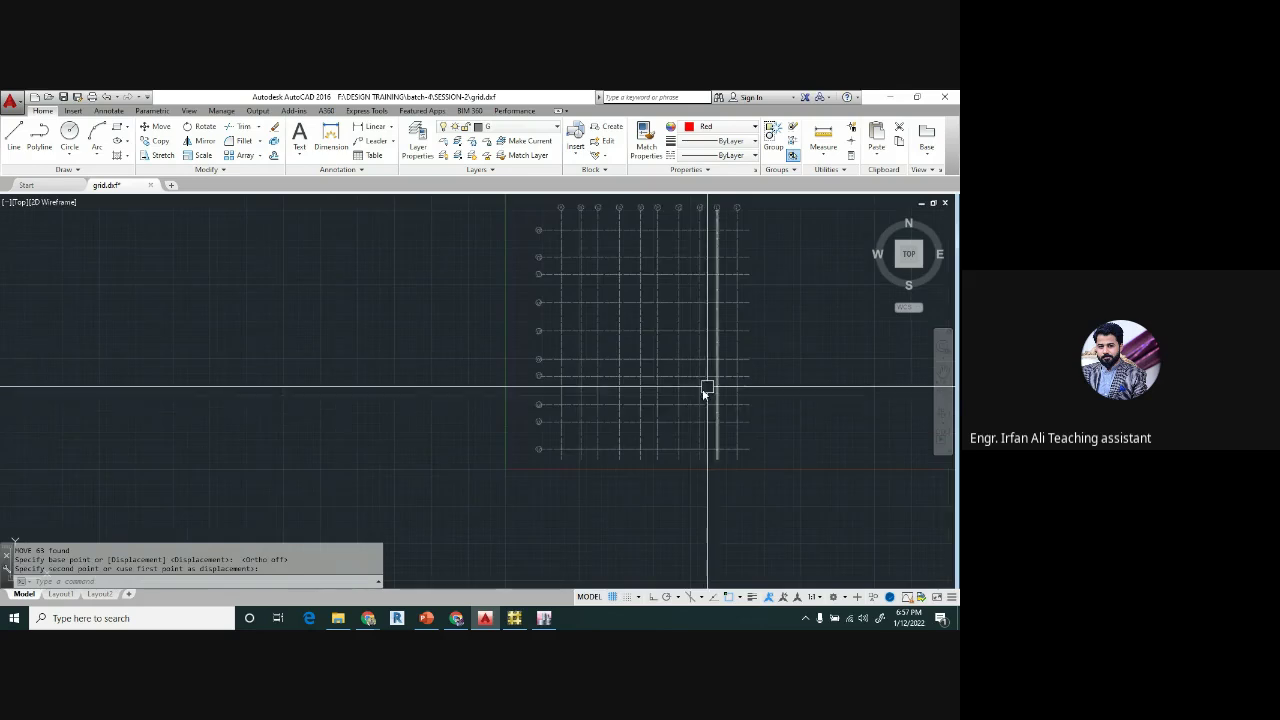
# - Move all the grid lines and bubbles slightly closer to the origin axes, keeping them in the positive quadrant
pyautogui.scroll(-2, 654, 398)
pyautogui.moveTo(654, 393); pyautogui.dragTo(594, 429, button='middle')
pyautogui.click(479, 291)
pyautogui.click(692, 527)
pyautogui.write('m')
pyautogui.press('Return')
pyautogui.click(745, 350)
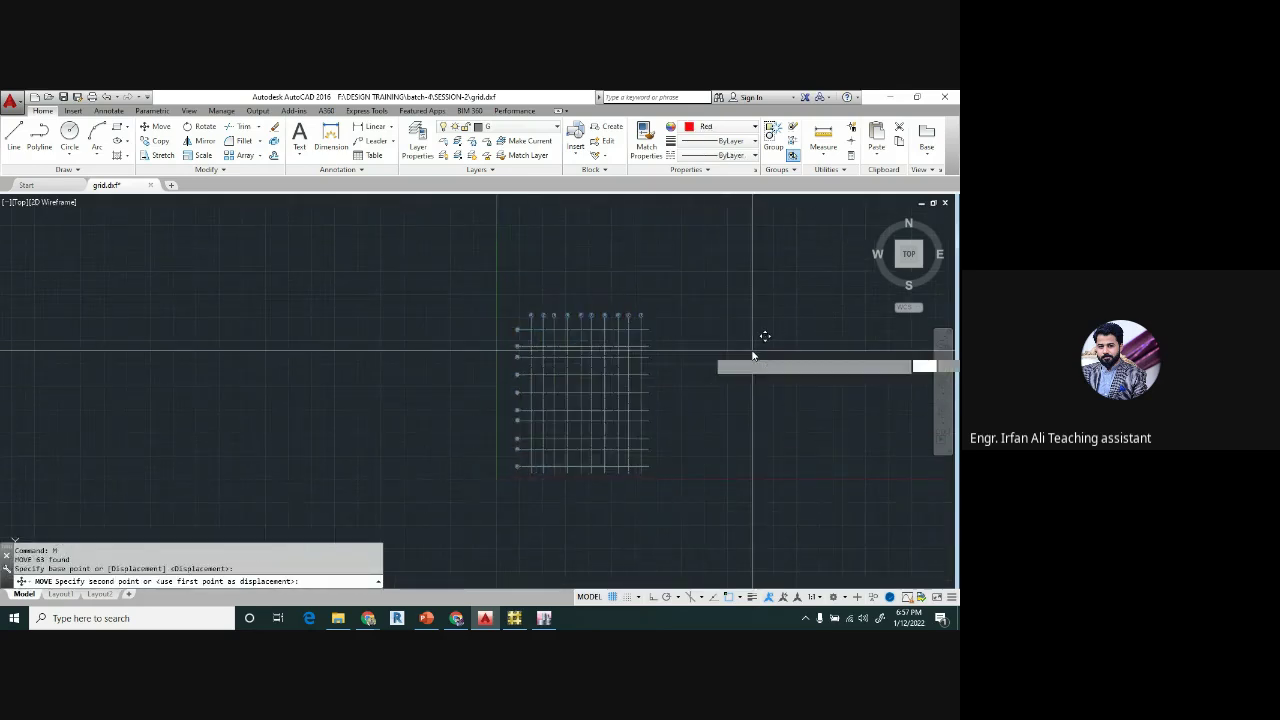
pyautogui.click(738, 354)
pyautogui.scroll(6, 570, 335)
pyautogui.scroll(-5, 575, 308)
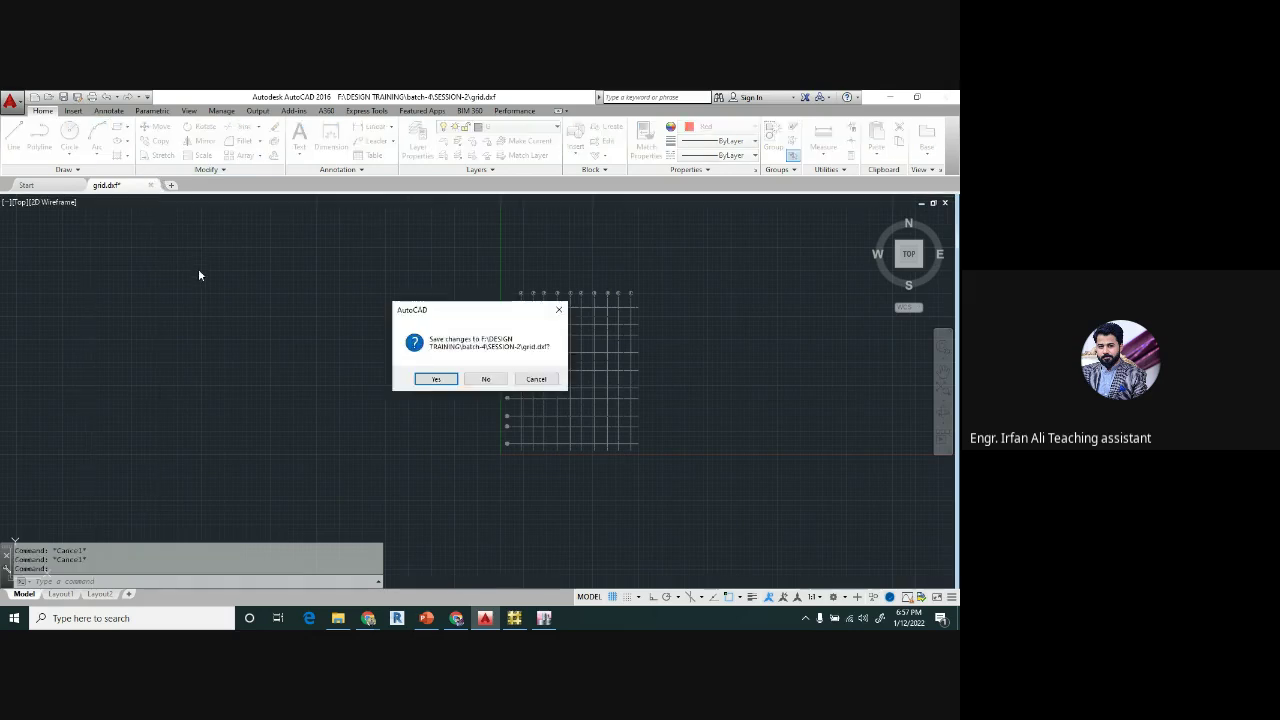
# - Save the drawing while closing it, in DXF format with 8 decimal places of accuracy, replacing the existing grid.dxf
pyautogui.click(439, 379)
pyautogui.click(474, 382)
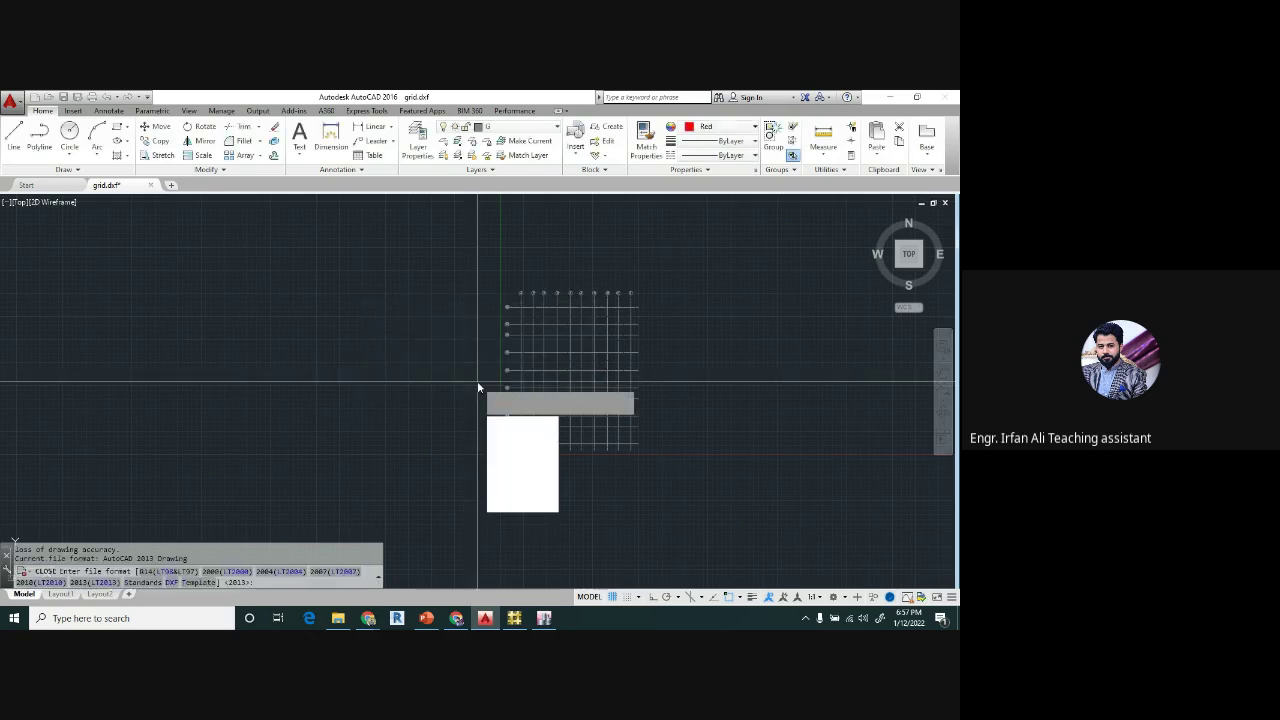
pyautogui.click(509, 506)
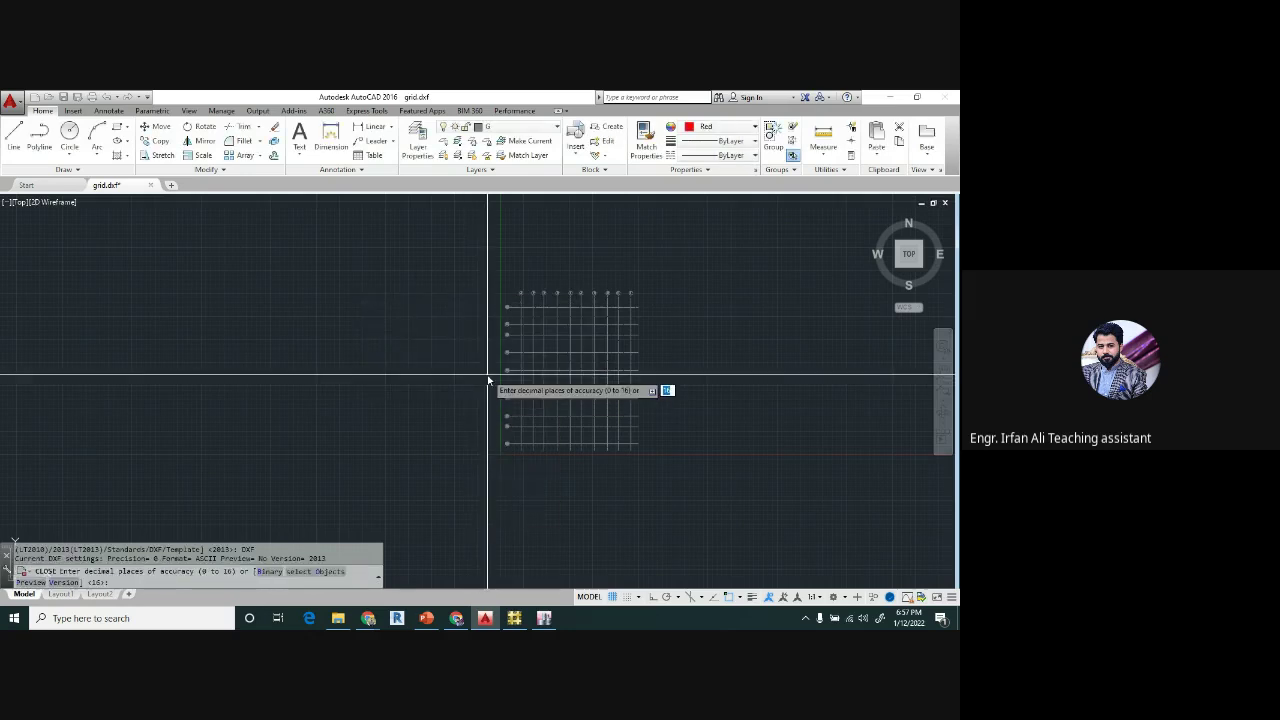
pyautogui.write('8')
pyautogui.press('Return')
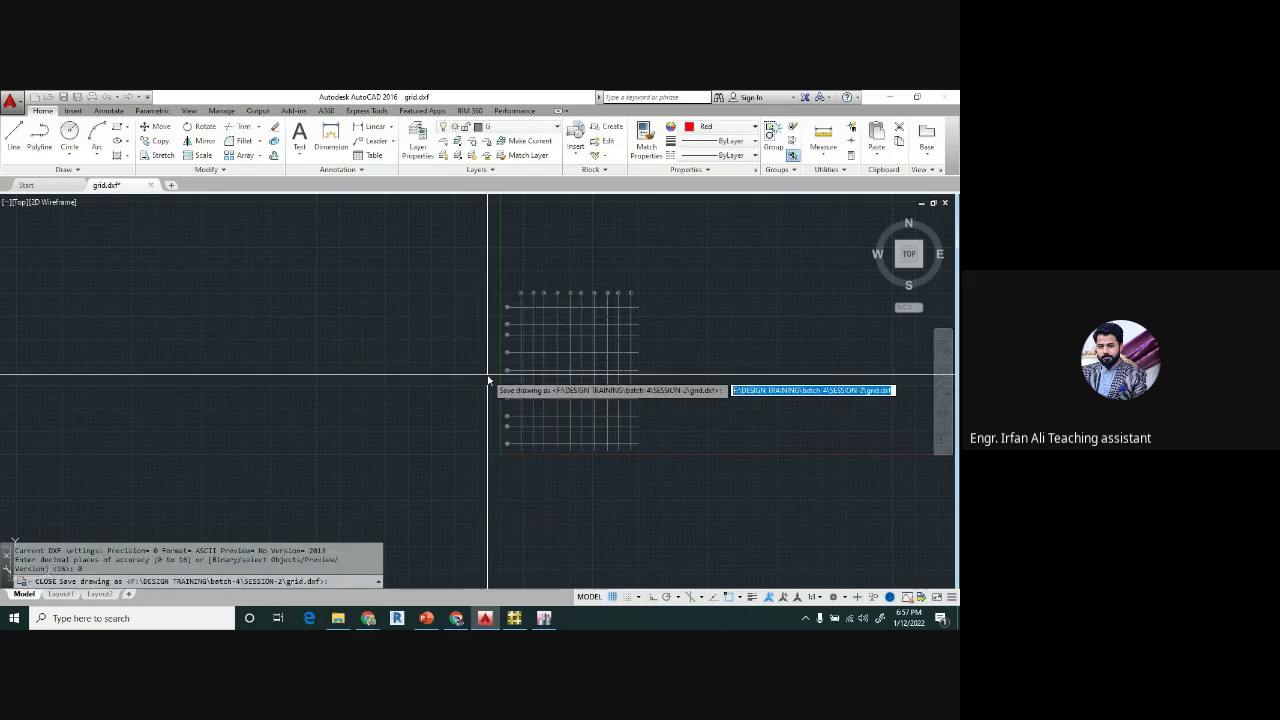
pyautogui.press('Return')
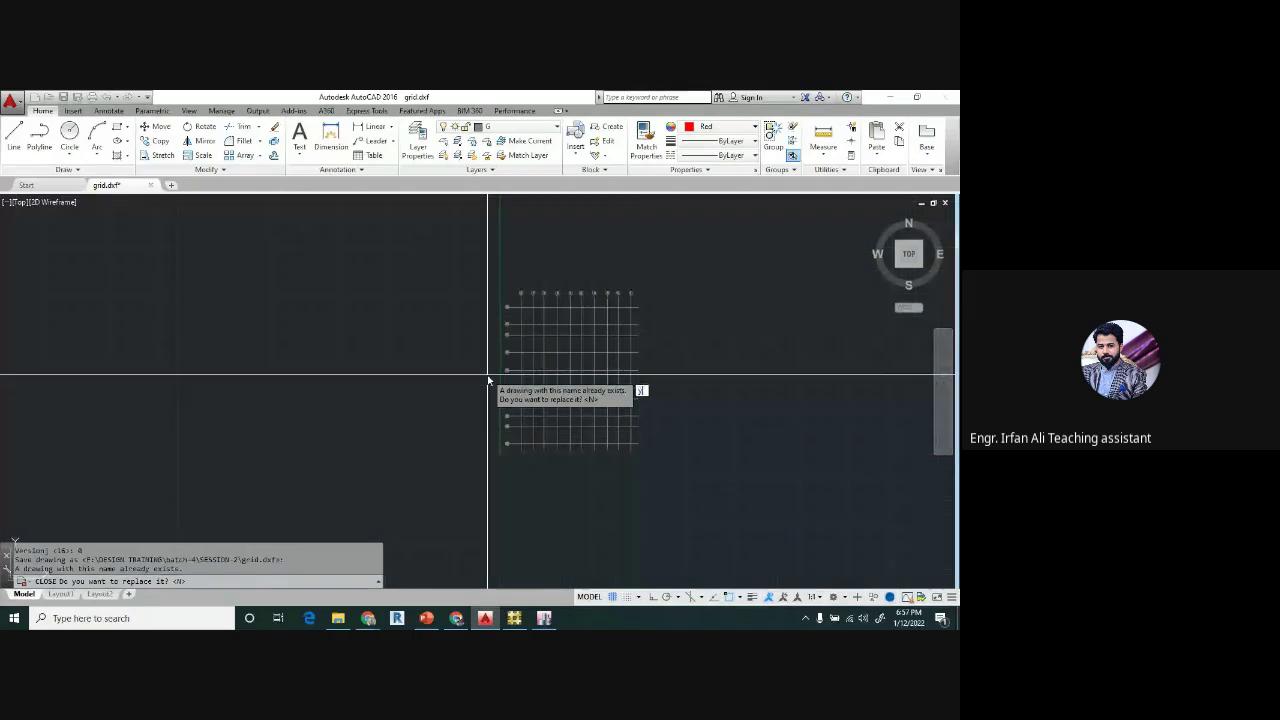
pyautogui.write('y')
pyautogui.press('Return')
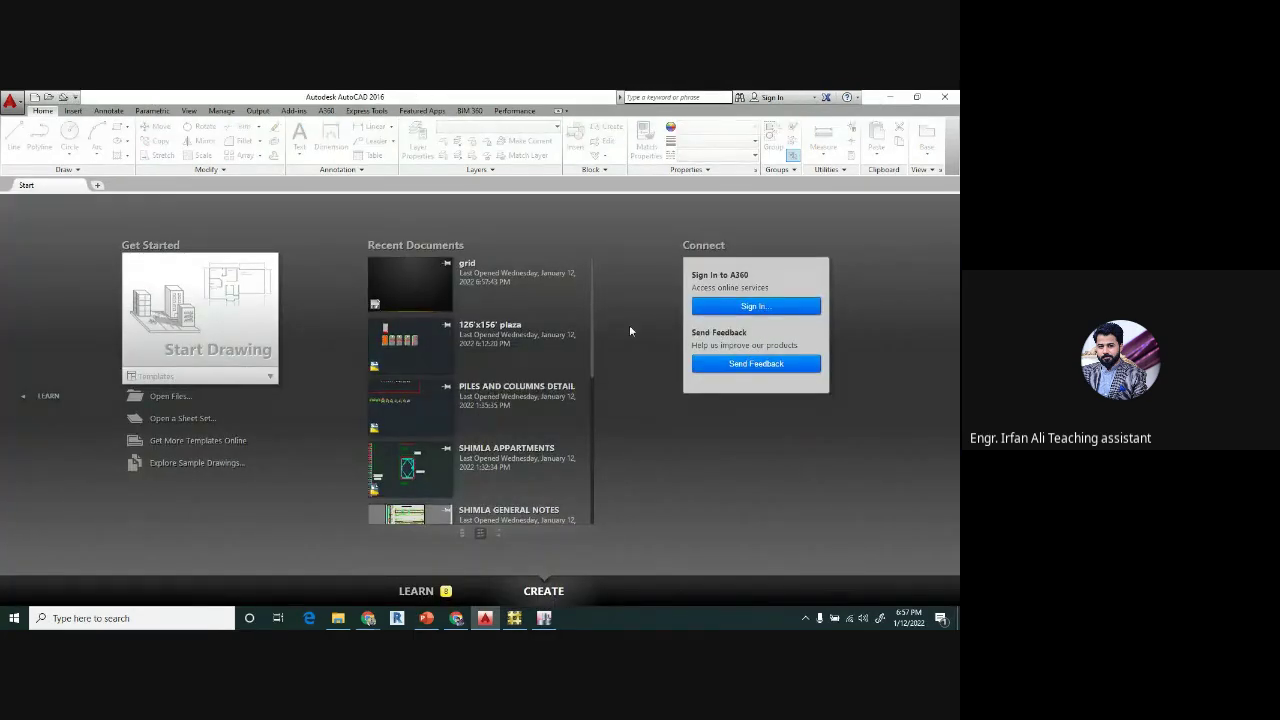
# - Switch to ETABS and start a new model with the saved user default settings, discarding the changes to the current model
pyautogui.click(544, 618)
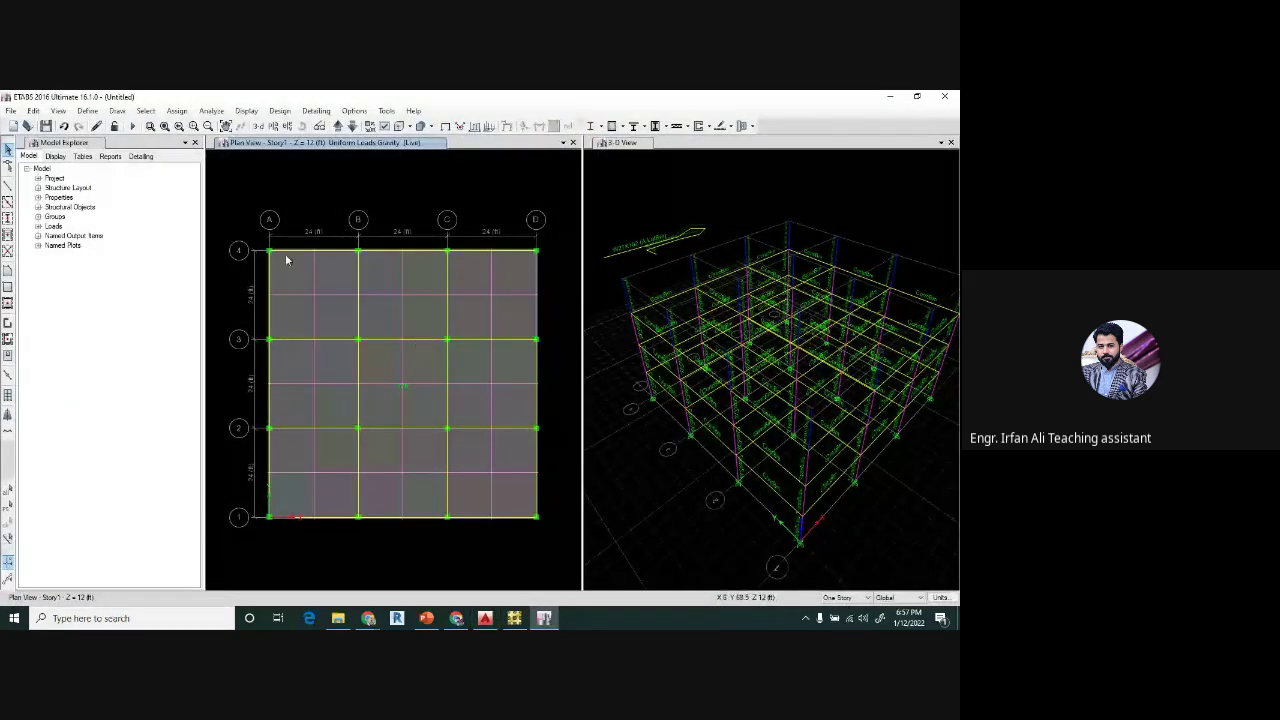
pyautogui.click(14, 127)
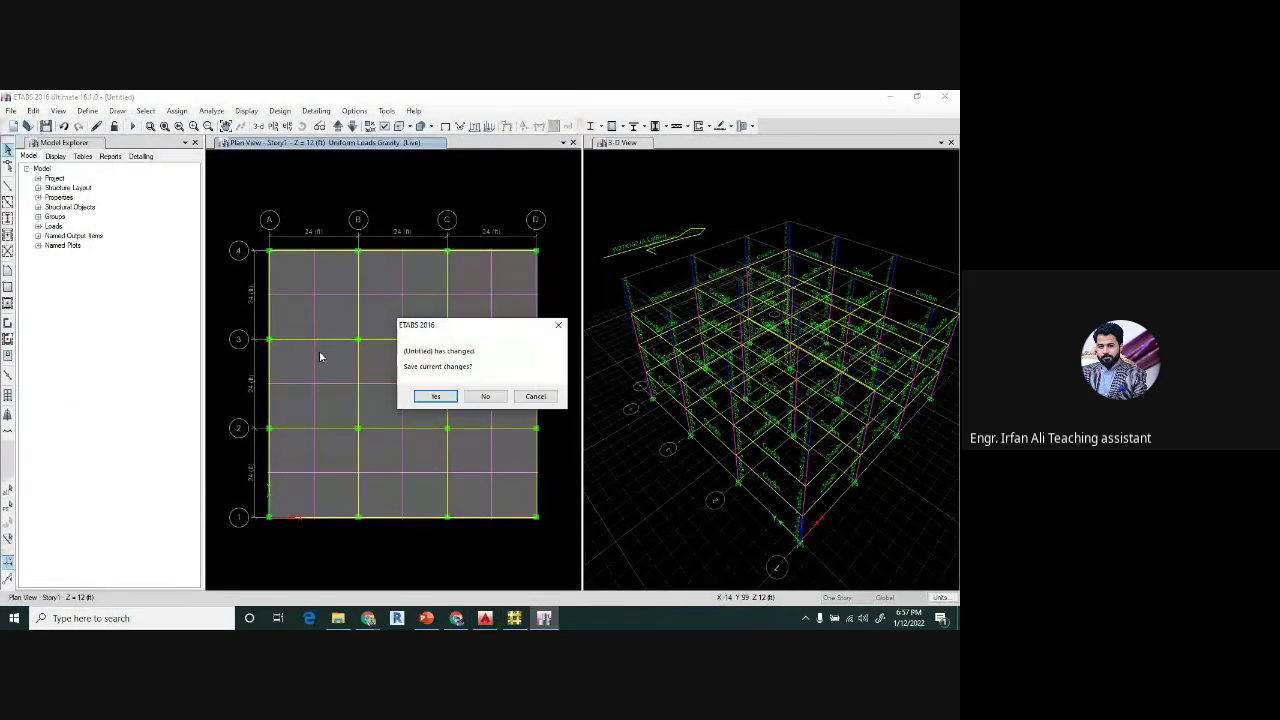
pyautogui.click(481, 399)
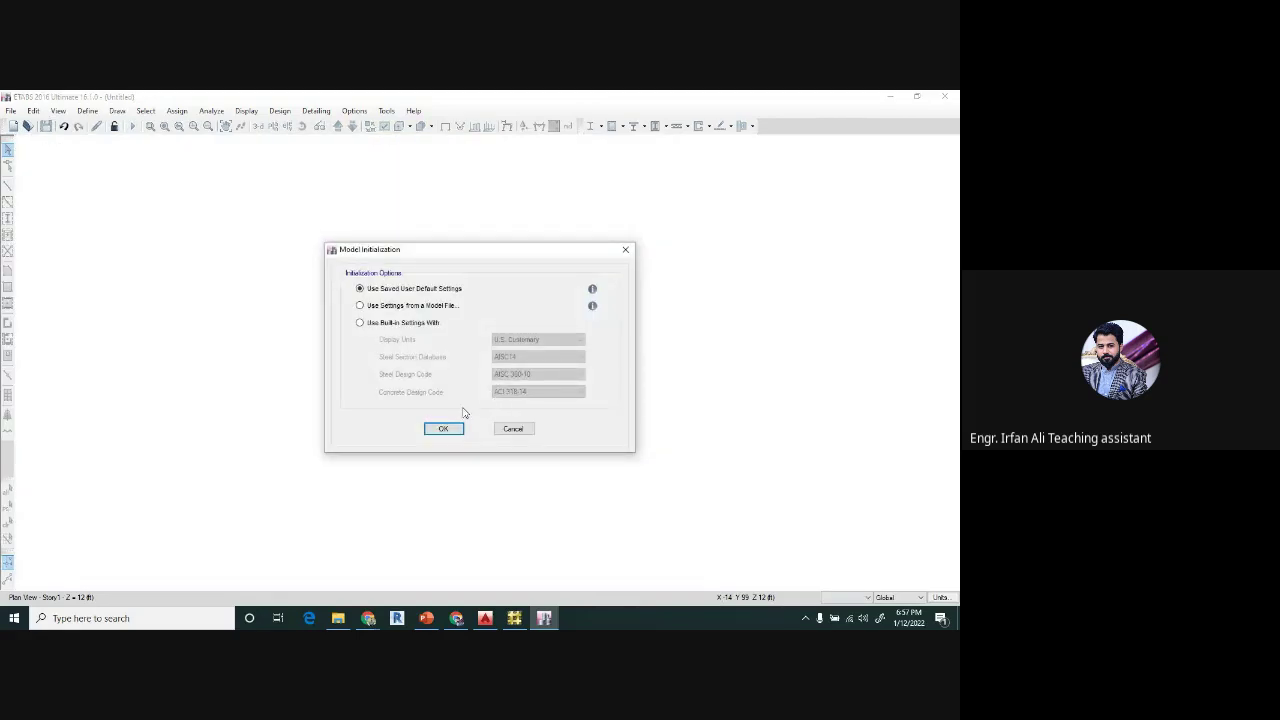
pyautogui.click(444, 429)
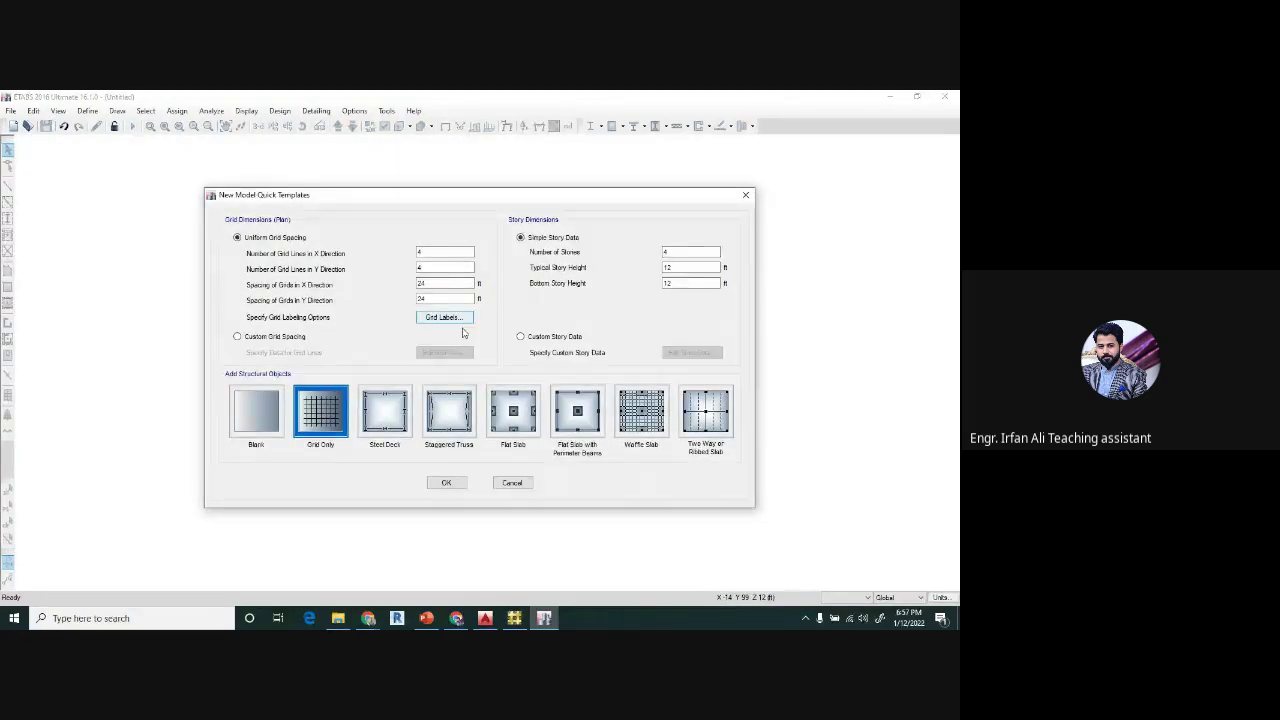
# - Create a Blank model with 14 stories, a typical story height of 11 ft and a bottom story height of 11 ft
pyautogui.moveTo(516, 197); pyautogui.dragTo(585, 184)
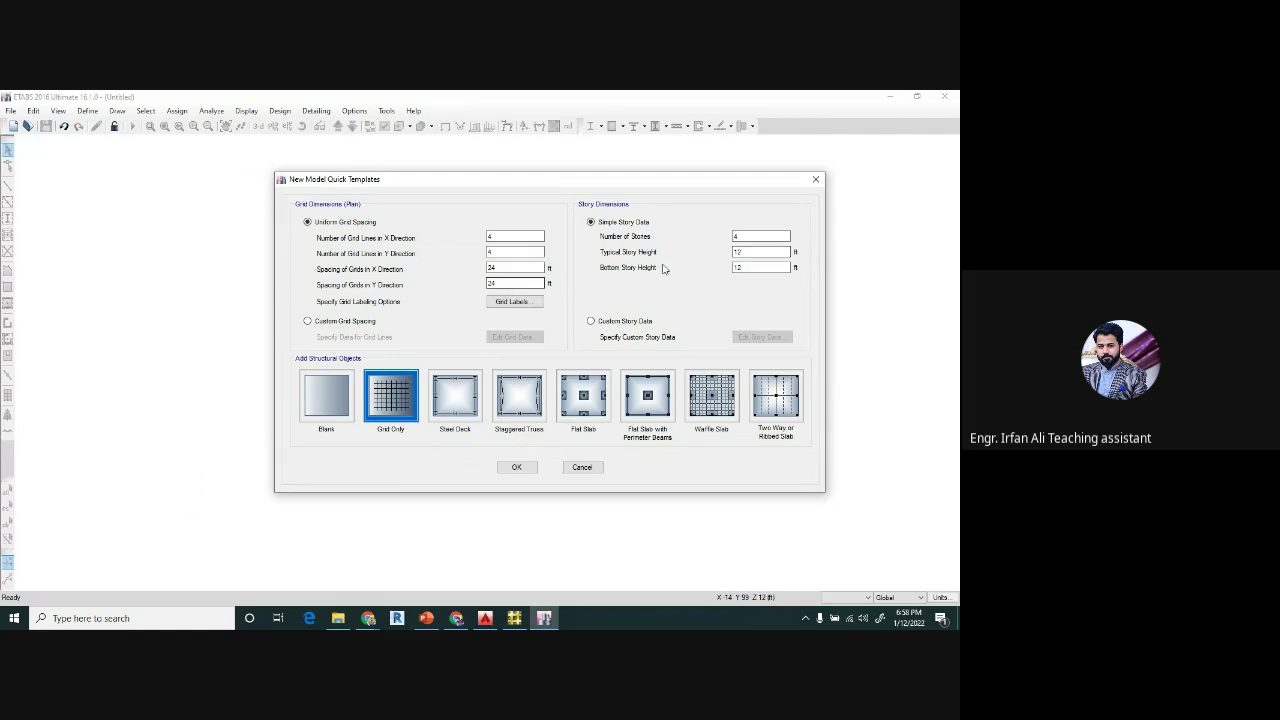
pyautogui.moveTo(695, 187); pyautogui.dragTo(567, 181)
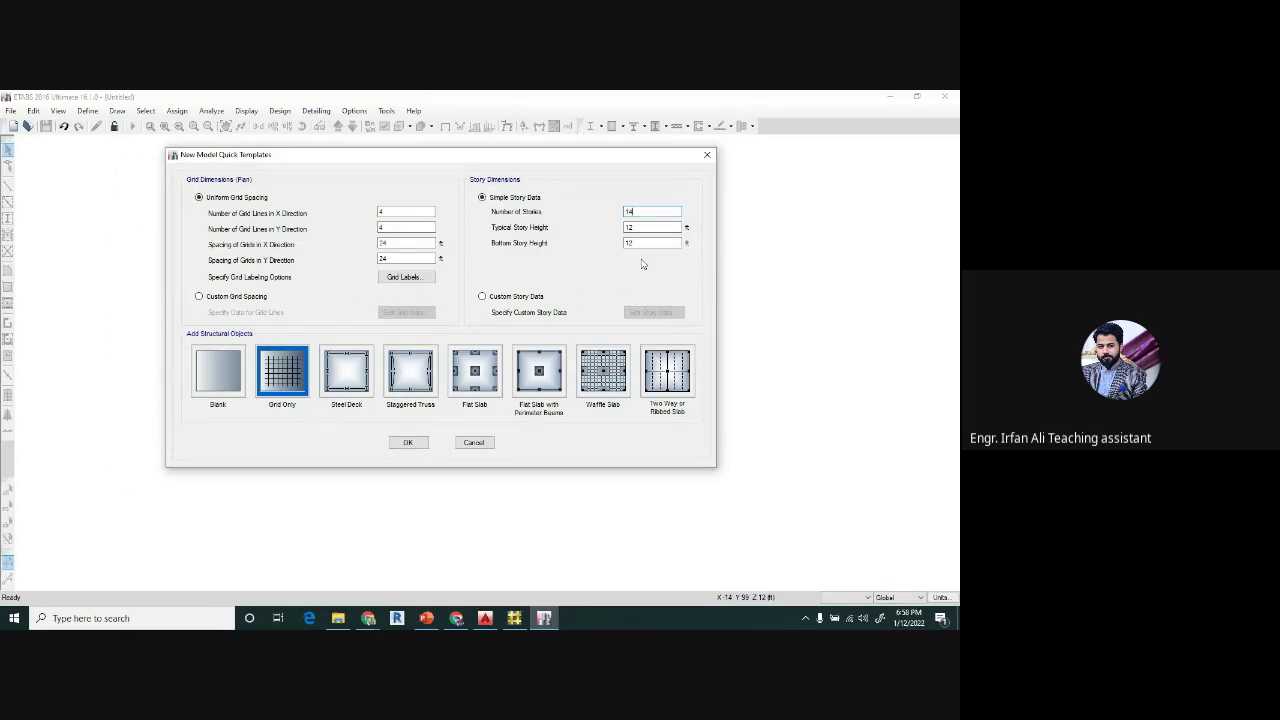
pyautogui.doubleClick(638, 228)
pyautogui.write('11')
pyautogui.doubleClick(641, 245)
pyautogui.write('1')
pyautogui.click(218, 373)
pyautogui.click(408, 442)
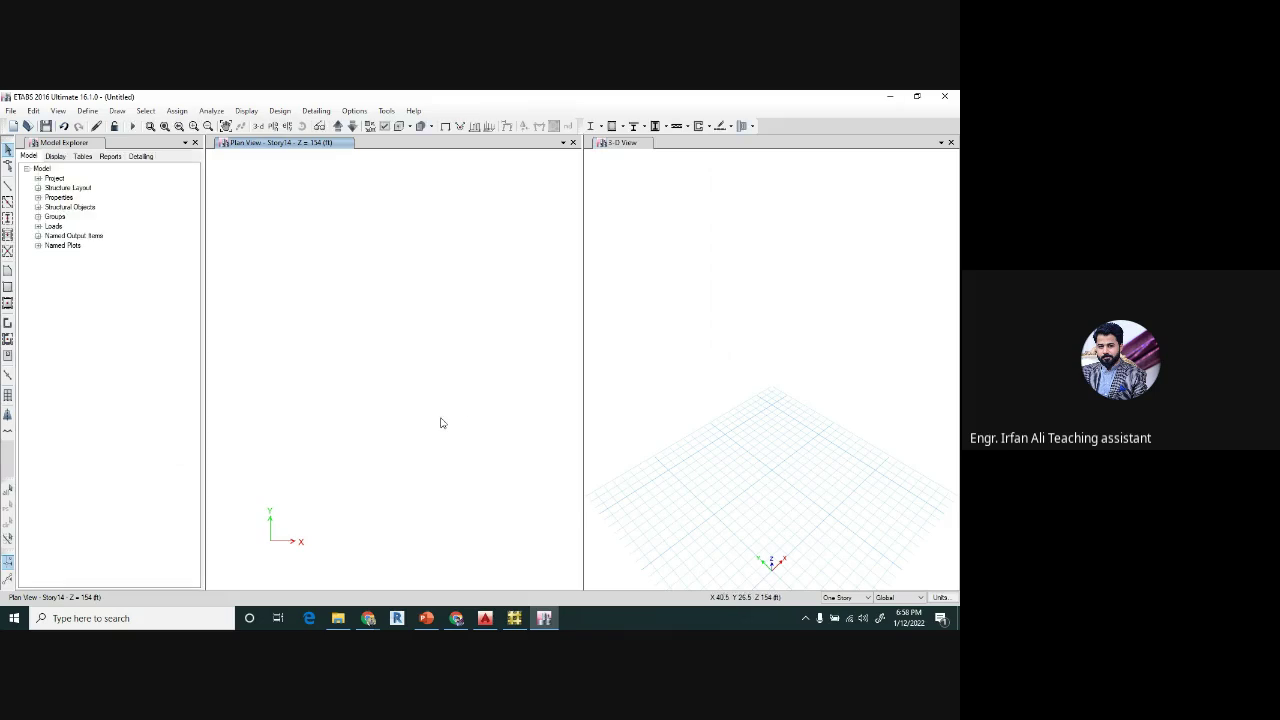
# - Review the model's list of stories and set the plan view to Story1
pyautogui.rightClick(372, 217)
pyautogui.click(388, 224)
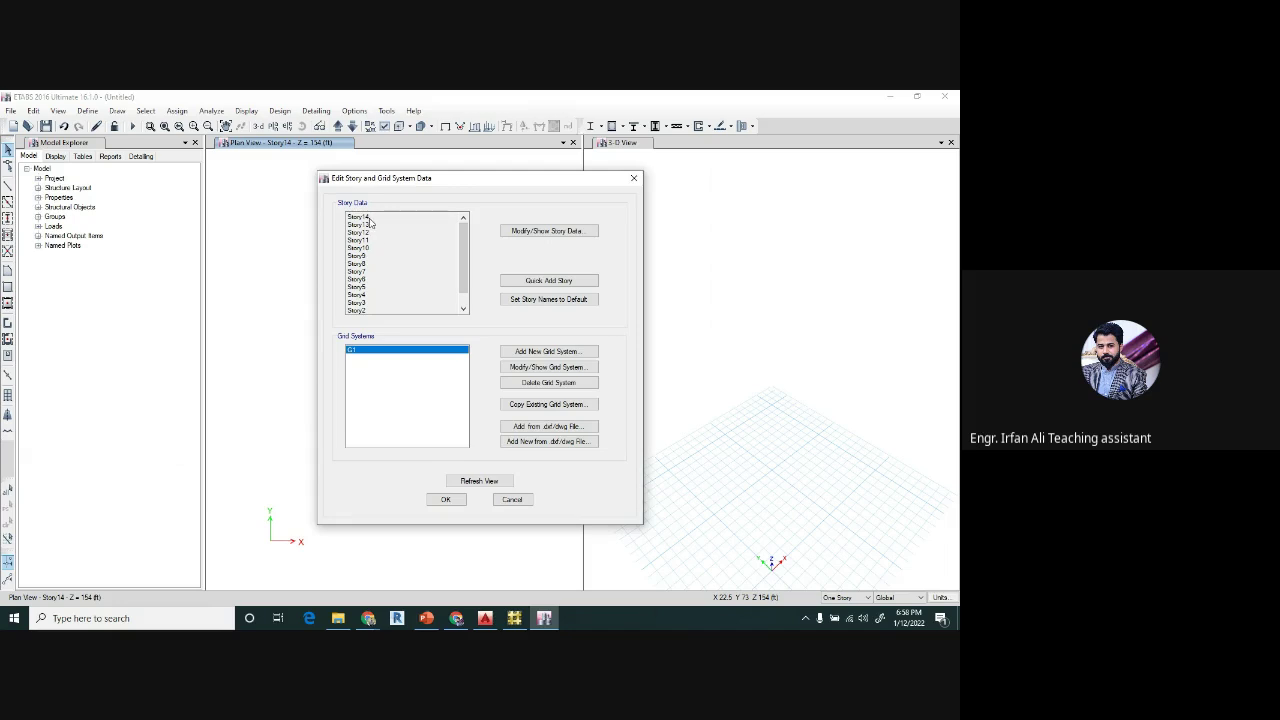
pyautogui.scroll(-1, 464, 271)
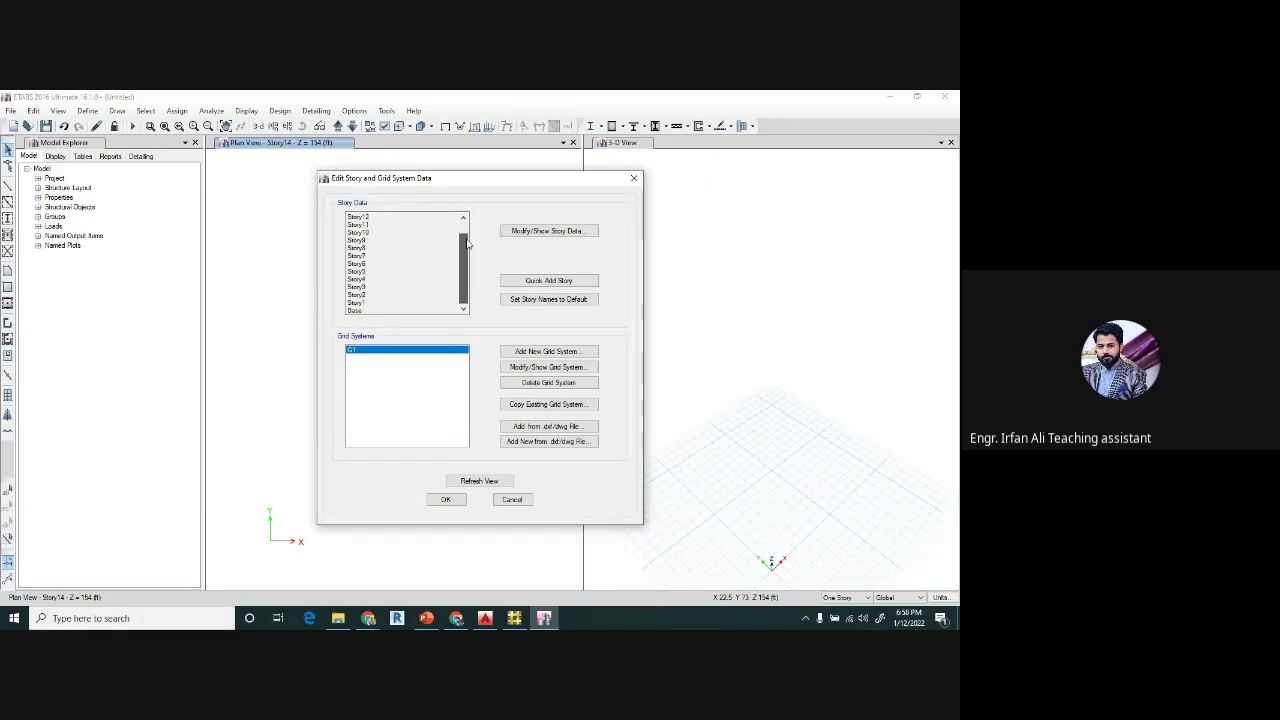
pyautogui.click(633, 177)
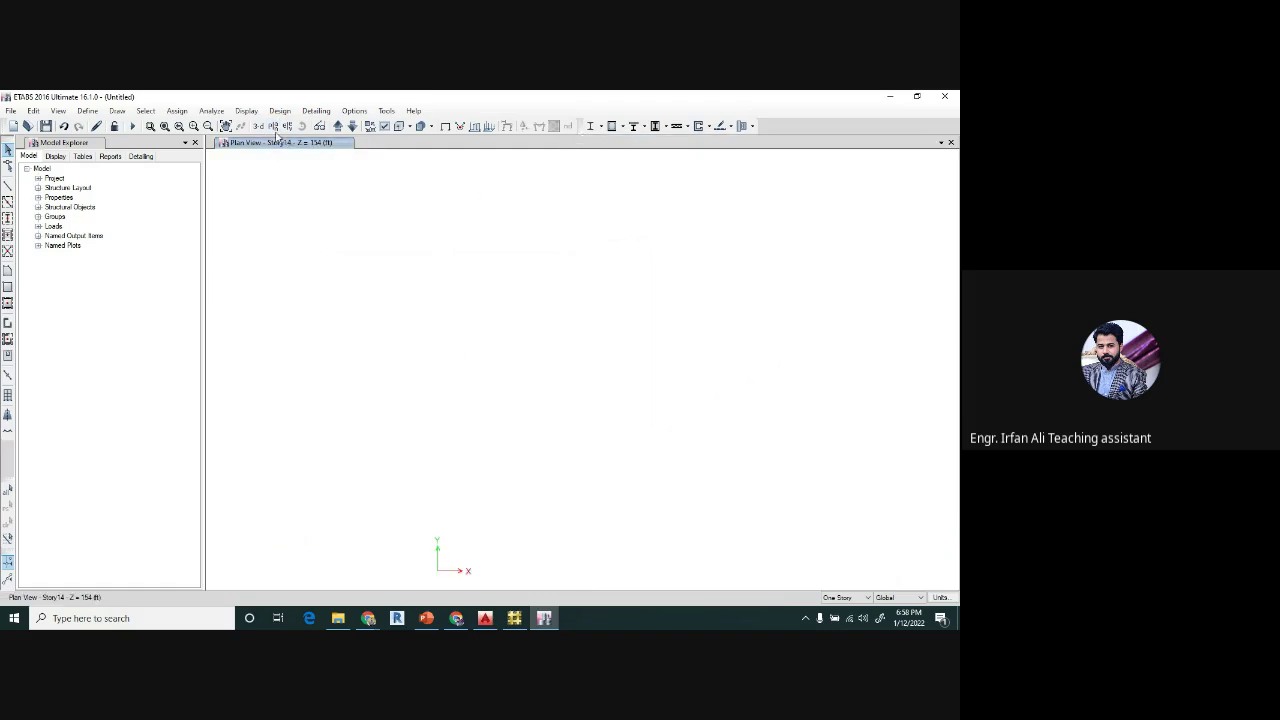
pyautogui.click(273, 127)
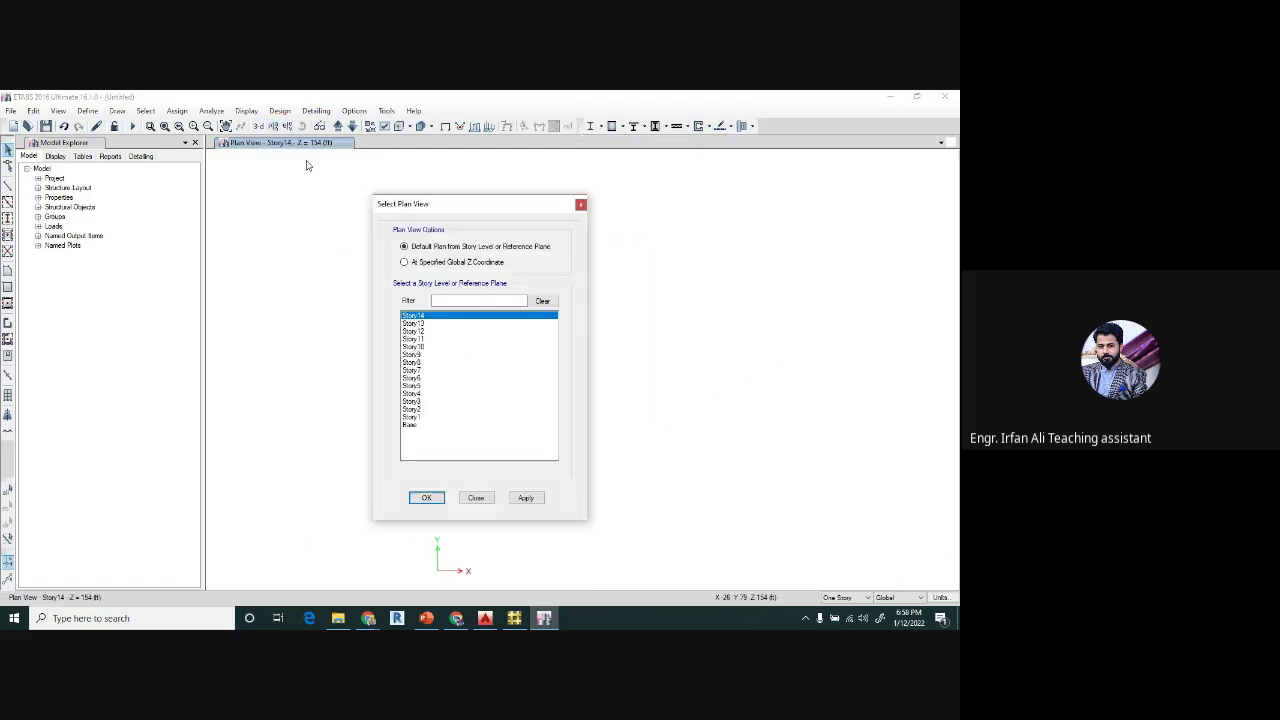
pyautogui.click(414, 417)
pyautogui.click(426, 497)
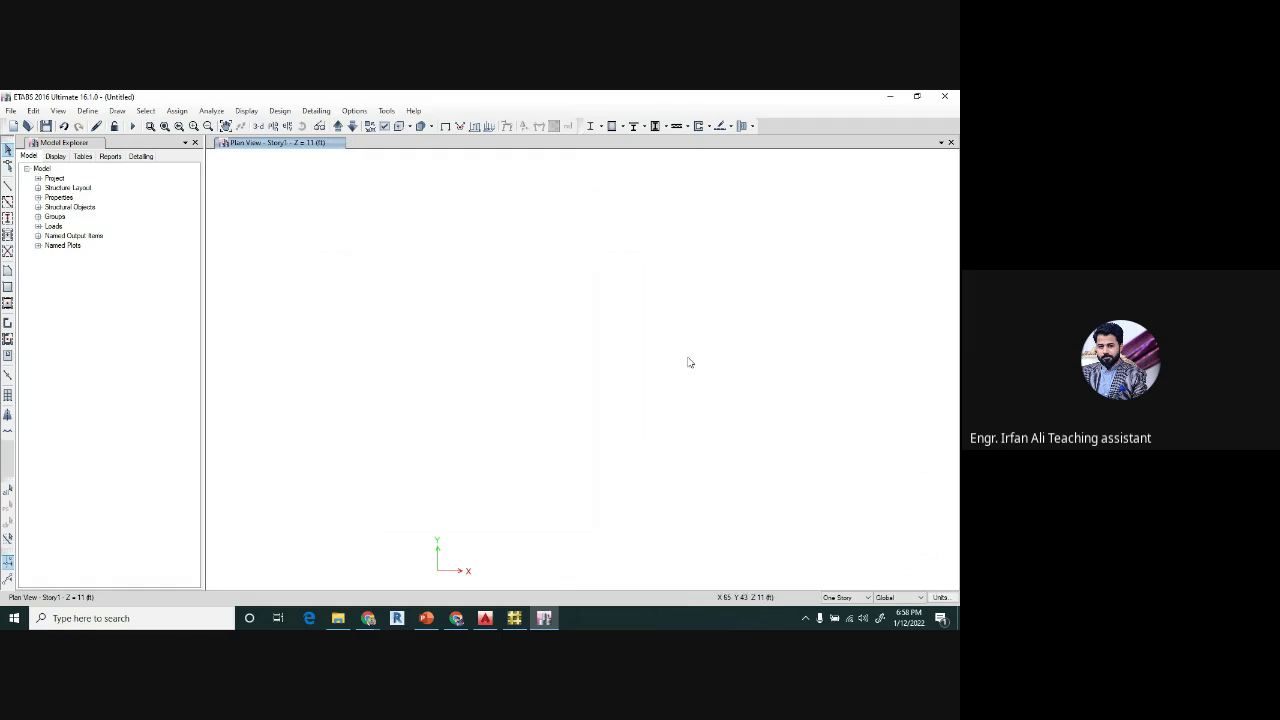
# - Choose the grid DXF file from the DESIGN TRAINING\batch-4\SESSION-2 folder for import as an architectural plan
pyautogui.click(10, 111)
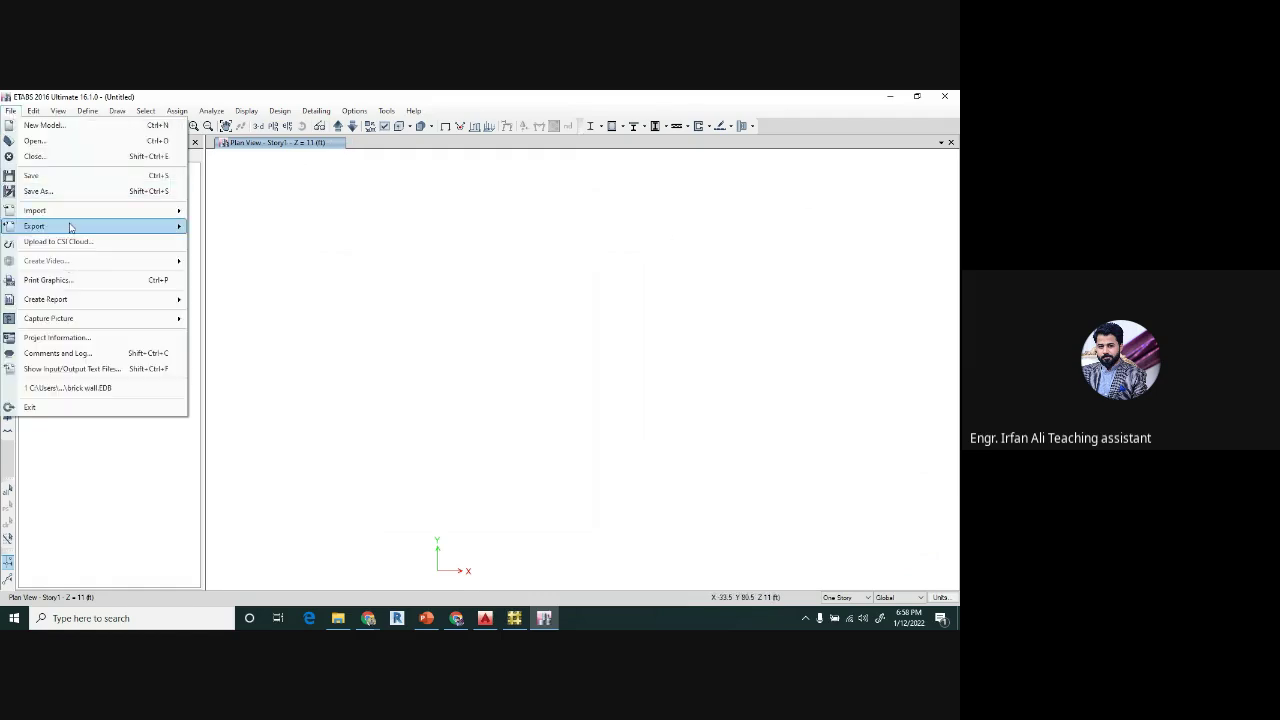
pyautogui.moveTo(69, 217)
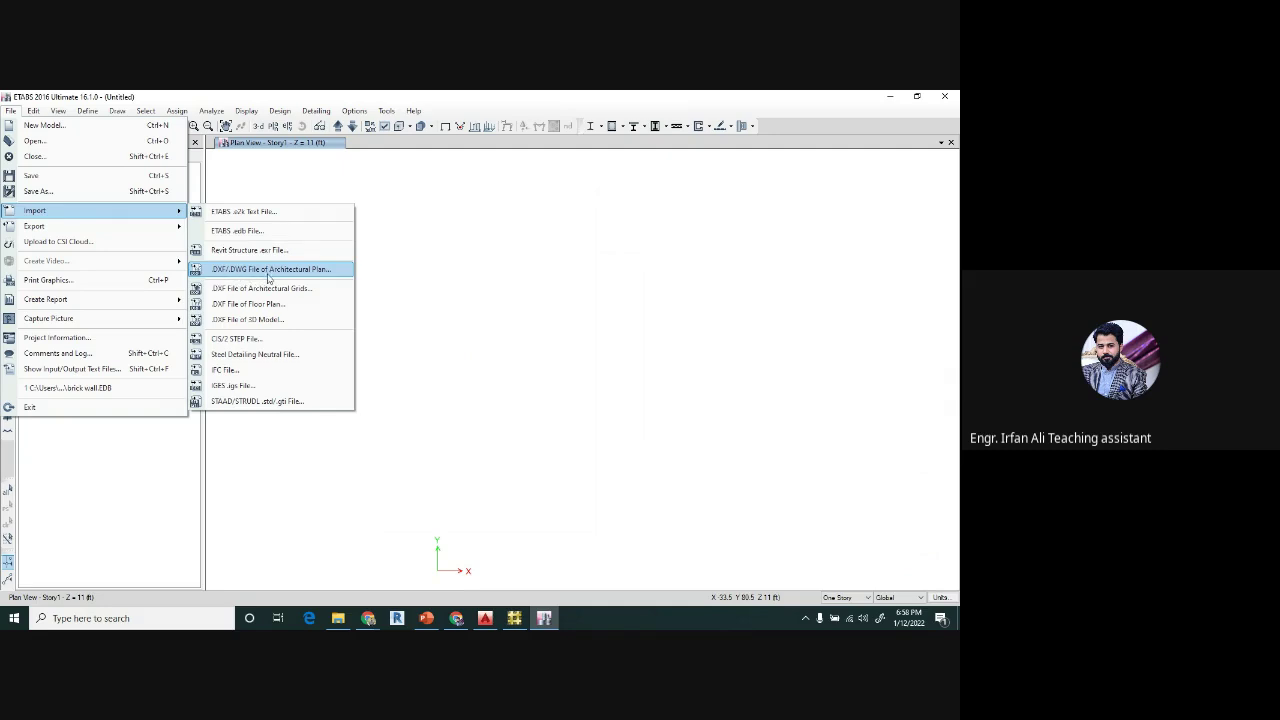
pyautogui.click(275, 279)
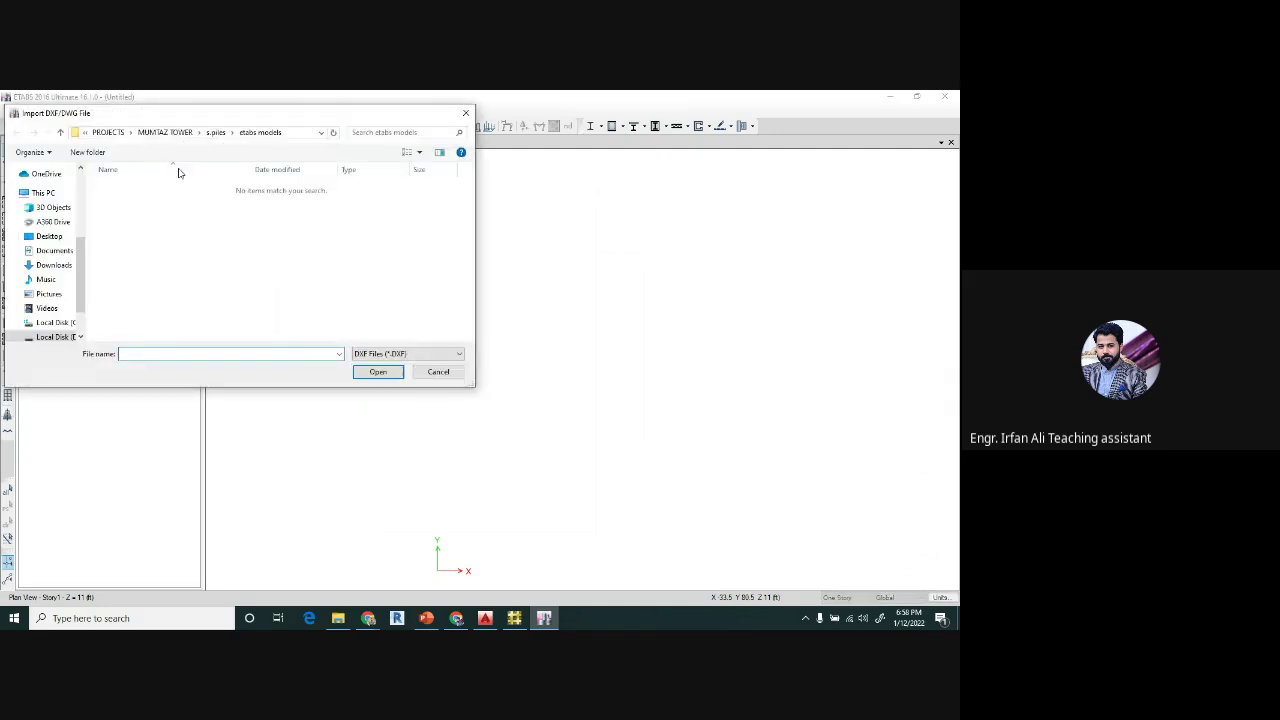
pyautogui.scroll(-2, 82, 300)
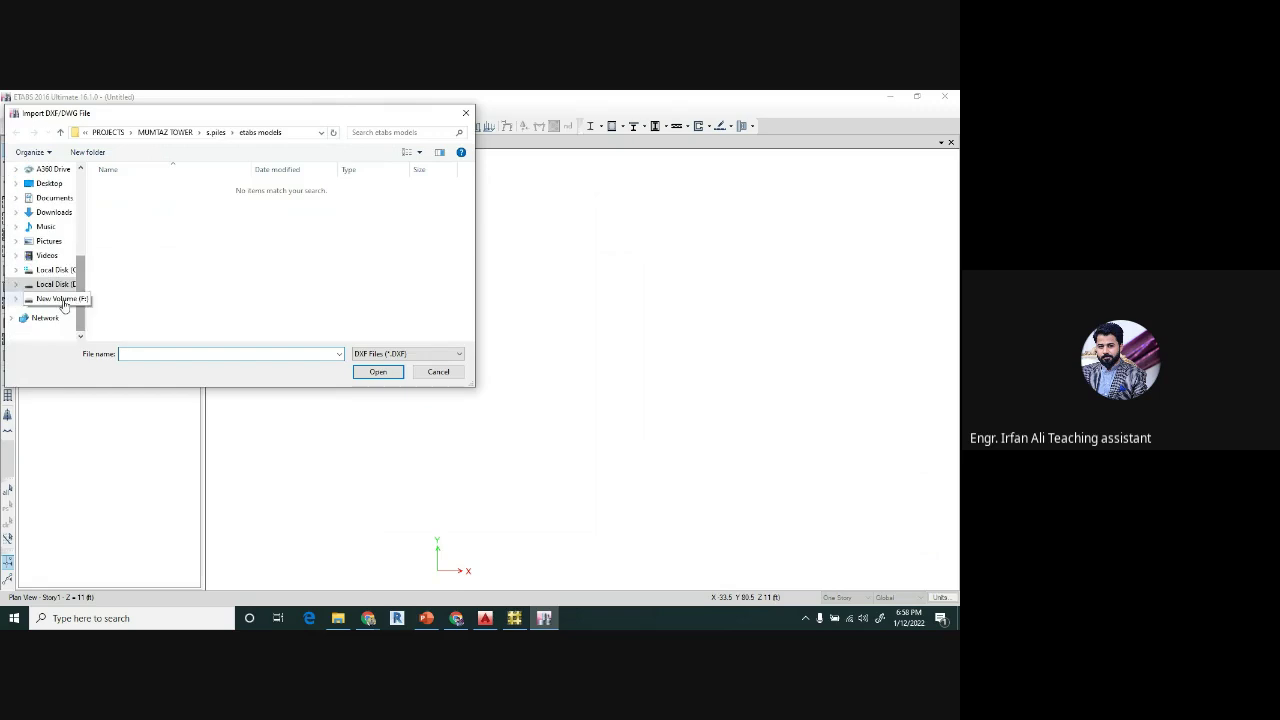
pyautogui.click(60, 298)
pyautogui.click(183, 252)
pyautogui.doubleClick(183, 252)
pyautogui.doubleClick(203, 214)
pyautogui.doubleClick(145, 202)
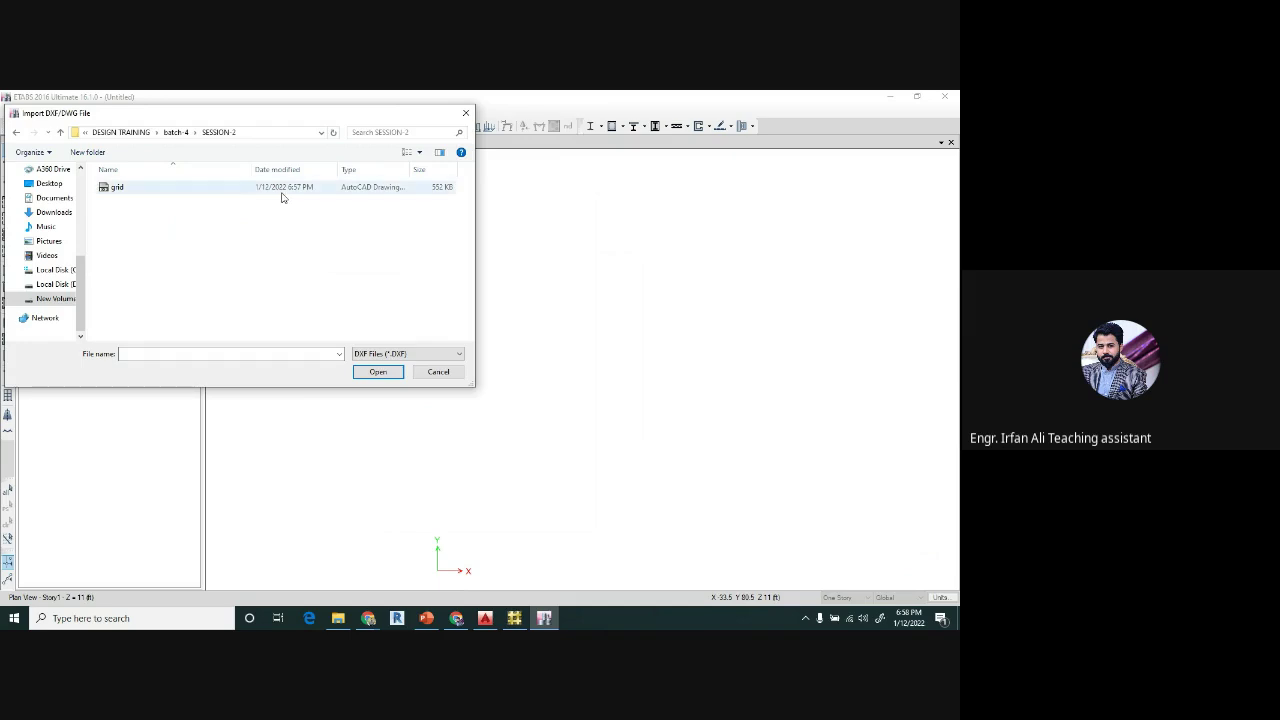
pyautogui.doubleClick(131, 190)
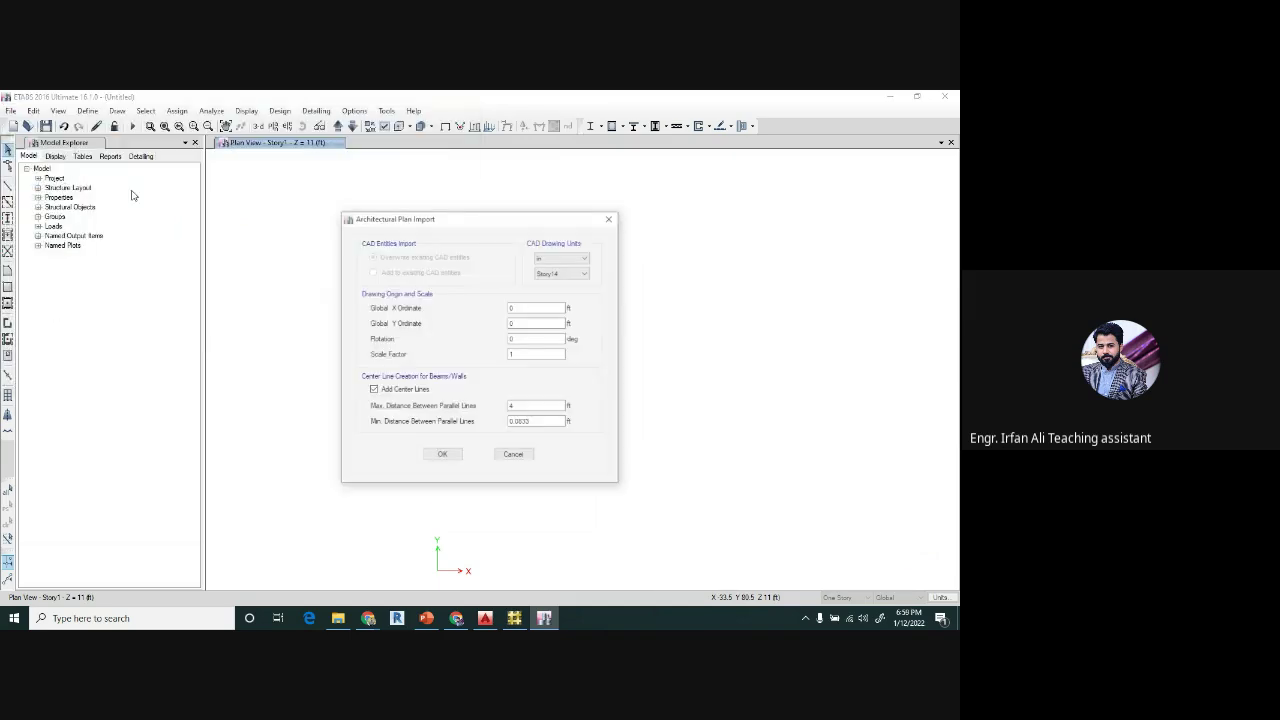
# - Assign the architectural plan to Story1 and complete the import with inches as the drawing units
pyautogui.click(576, 274)
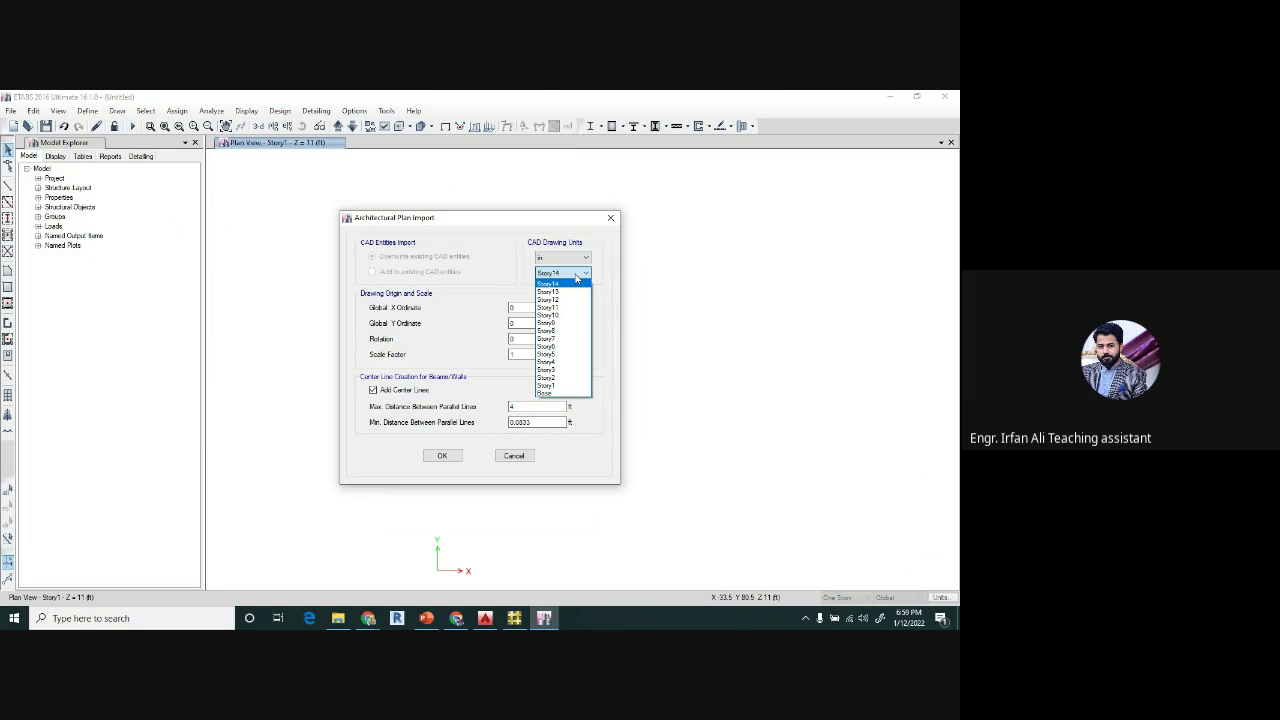
pyautogui.click(555, 386)
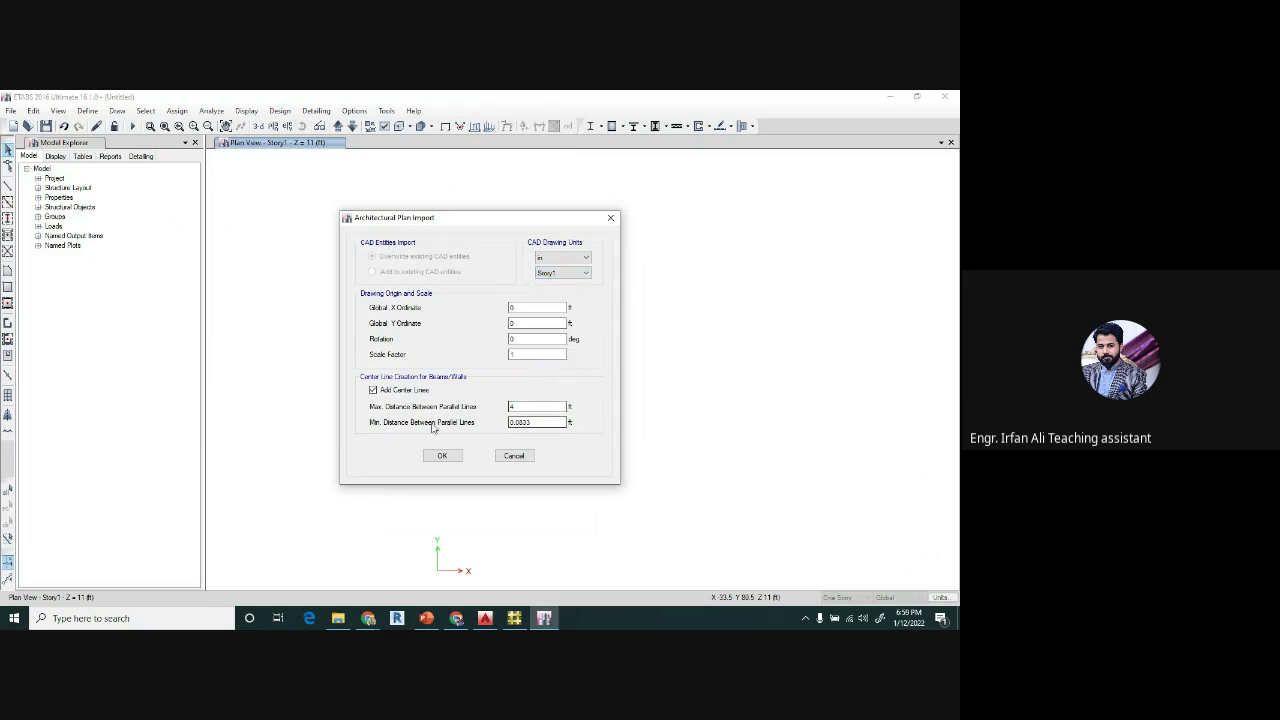
pyautogui.click(443, 456)
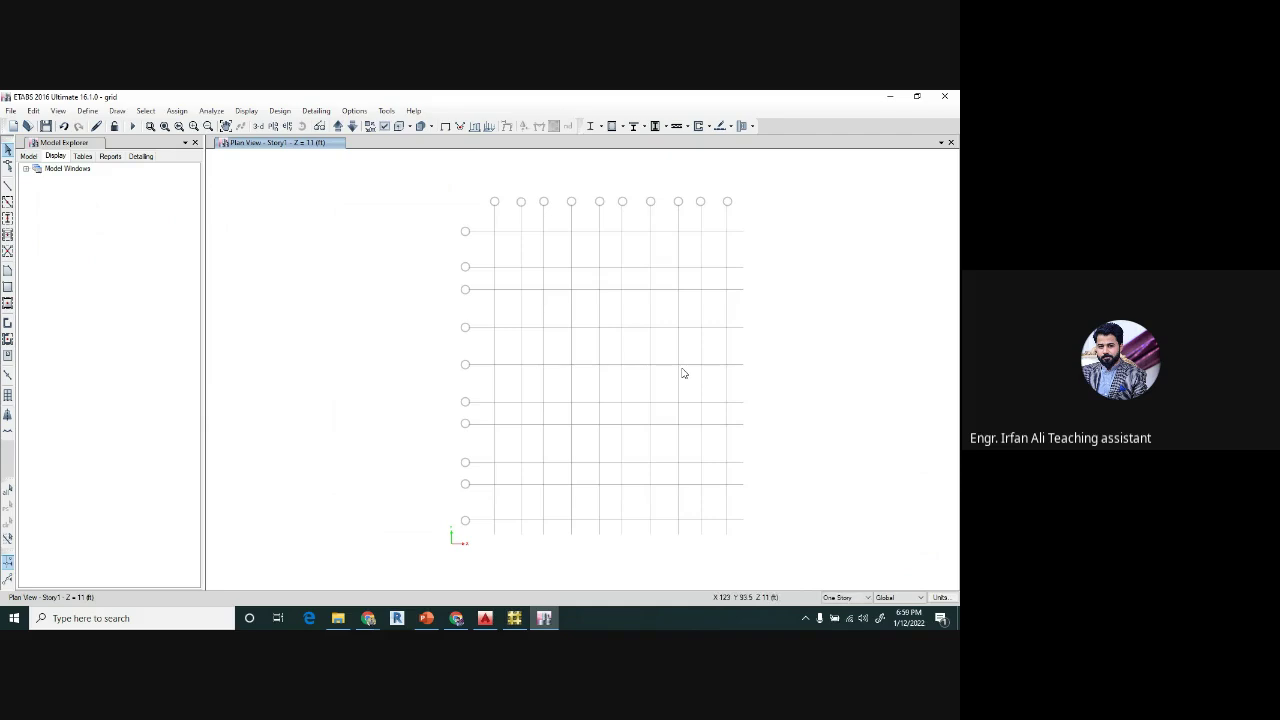
# - Try to draw a grid line by hand along the uppermost horizontal line of the imported plan
pyautogui.click(120, 112)
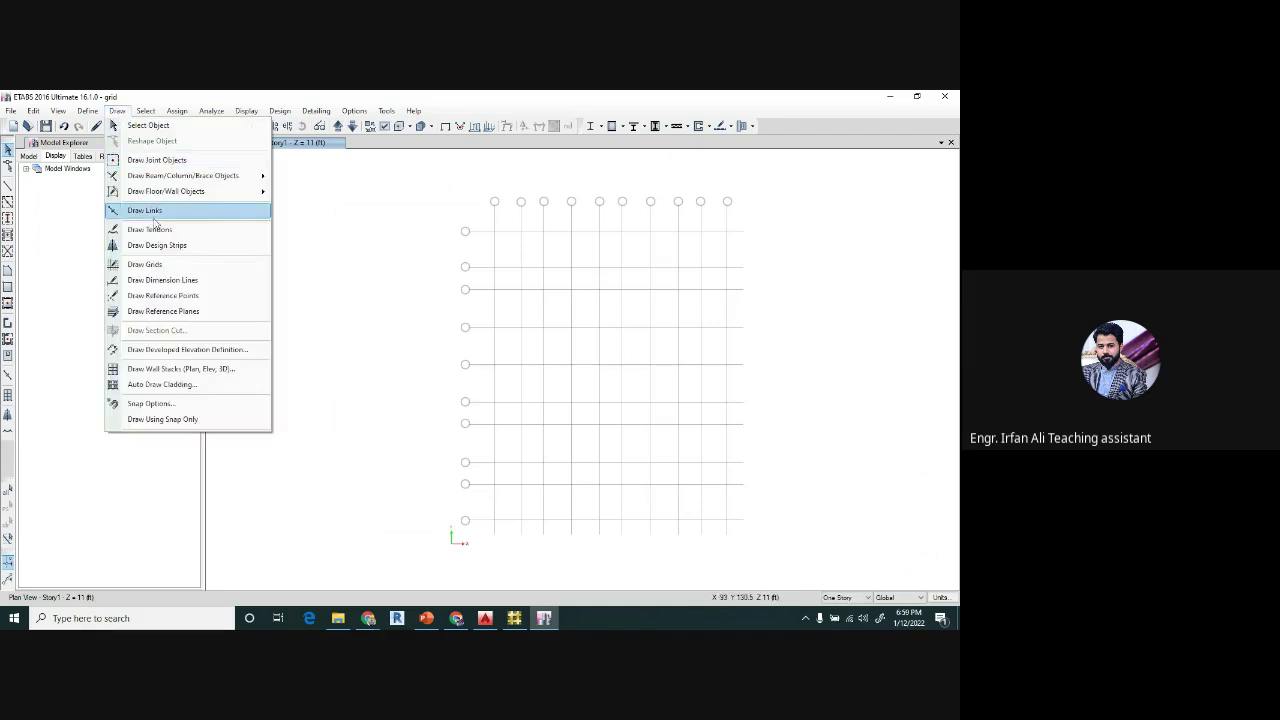
pyautogui.click(161, 266)
pyautogui.click(494, 234)
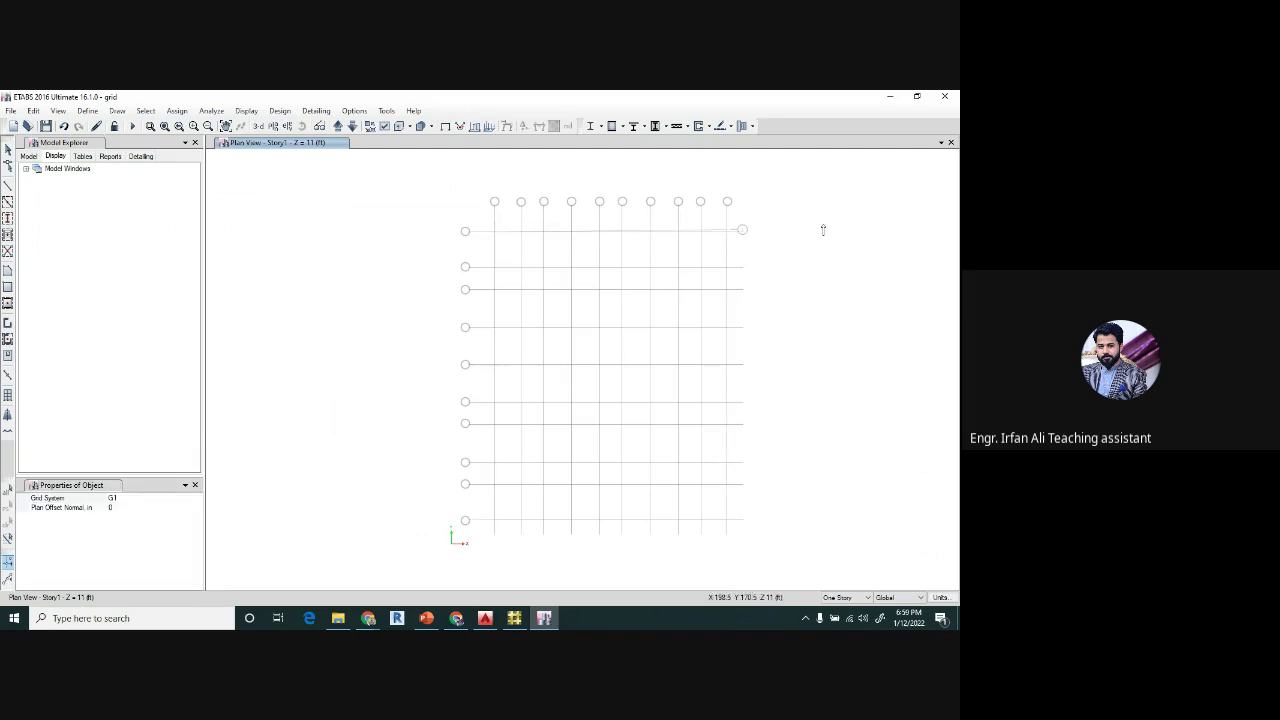
pyautogui.scroll(5, 742, 232)
pyautogui.scroll(-3, 739, 234)
pyautogui.scroll(-3, 520, 285)
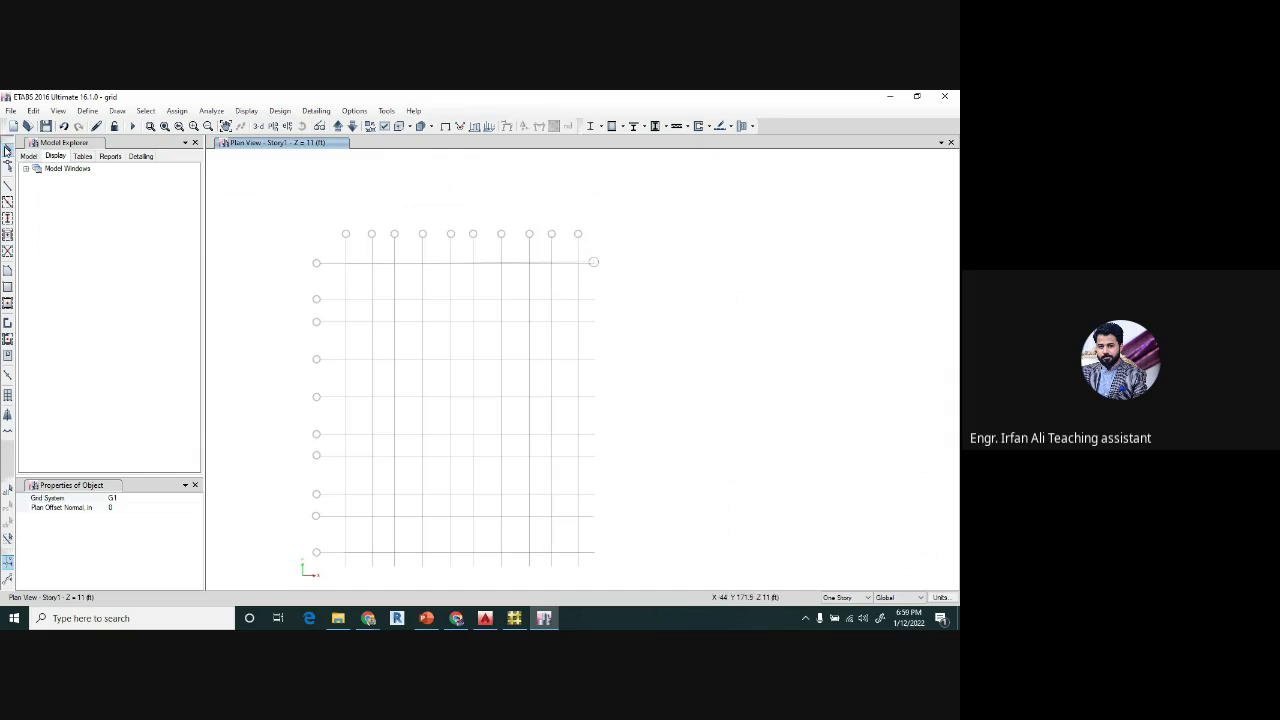
pyautogui.click(8, 149)
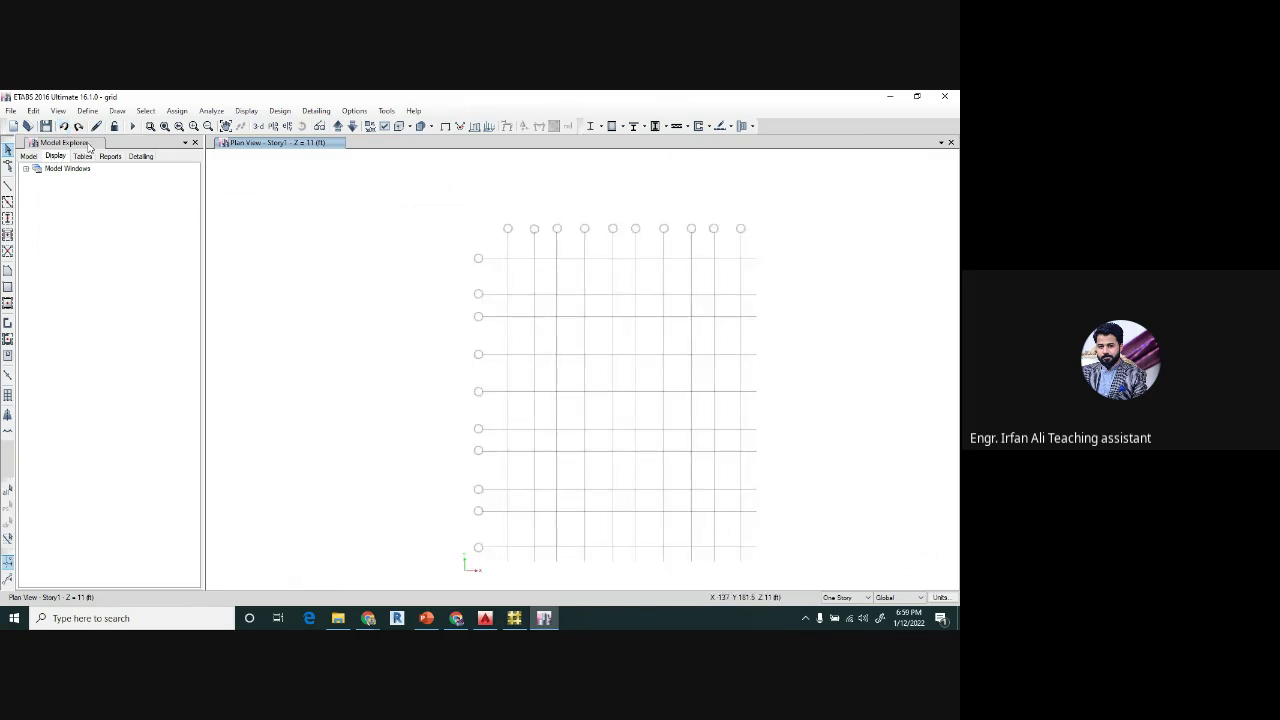
# - Close the Model Explorer and show it again
pyautogui.click(195, 143)
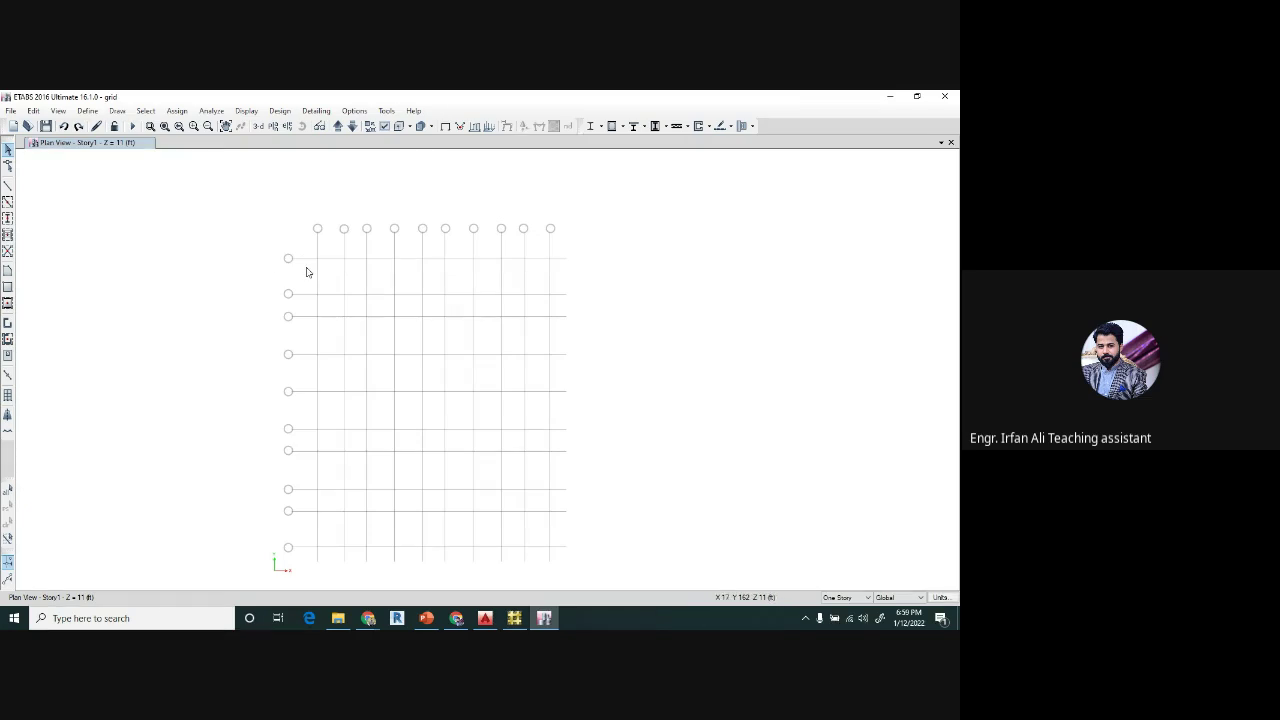
pyautogui.click(355, 111)
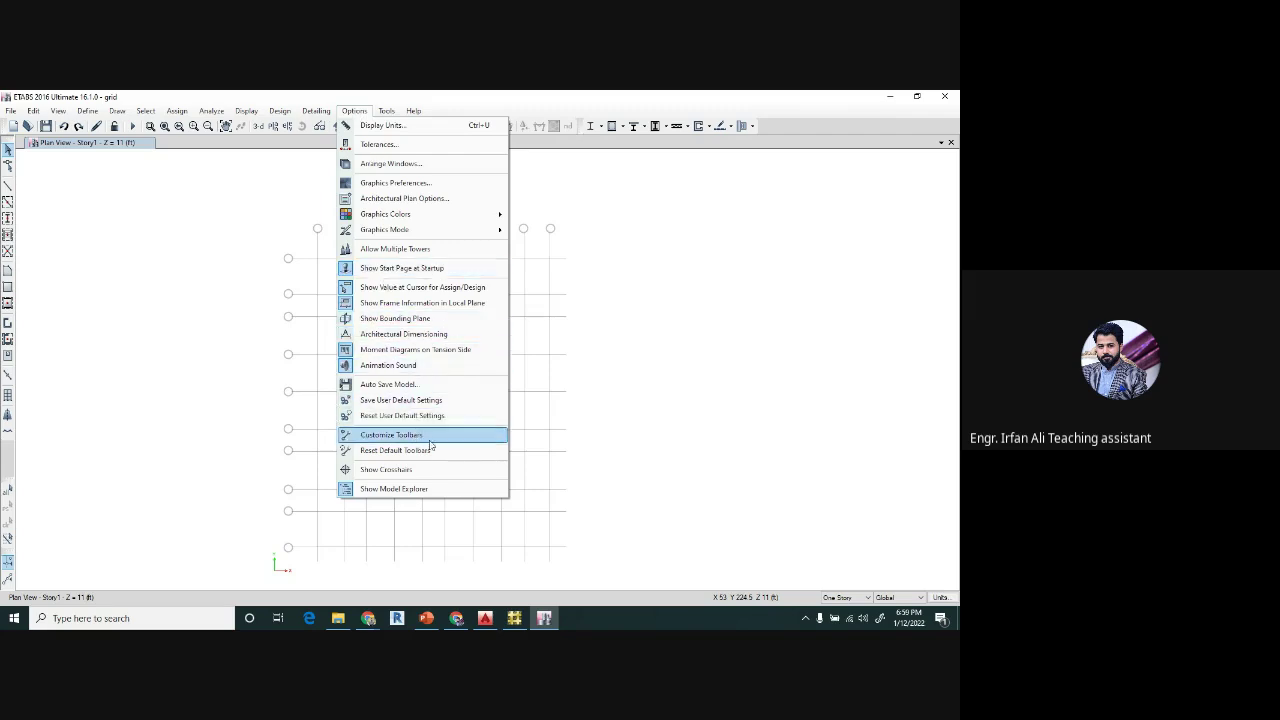
pyautogui.click(395, 489)
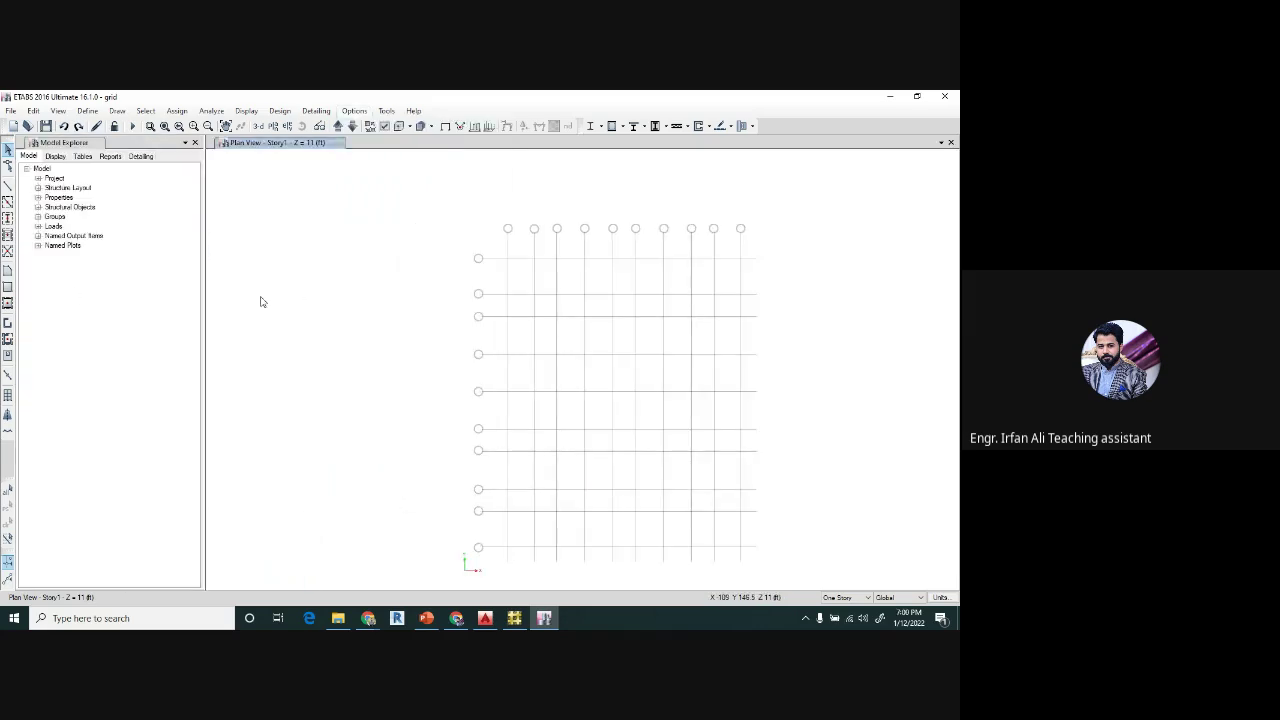
# - Expand the Story1 plan view's display tree down to its architectural layers
pyautogui.click(55, 157)
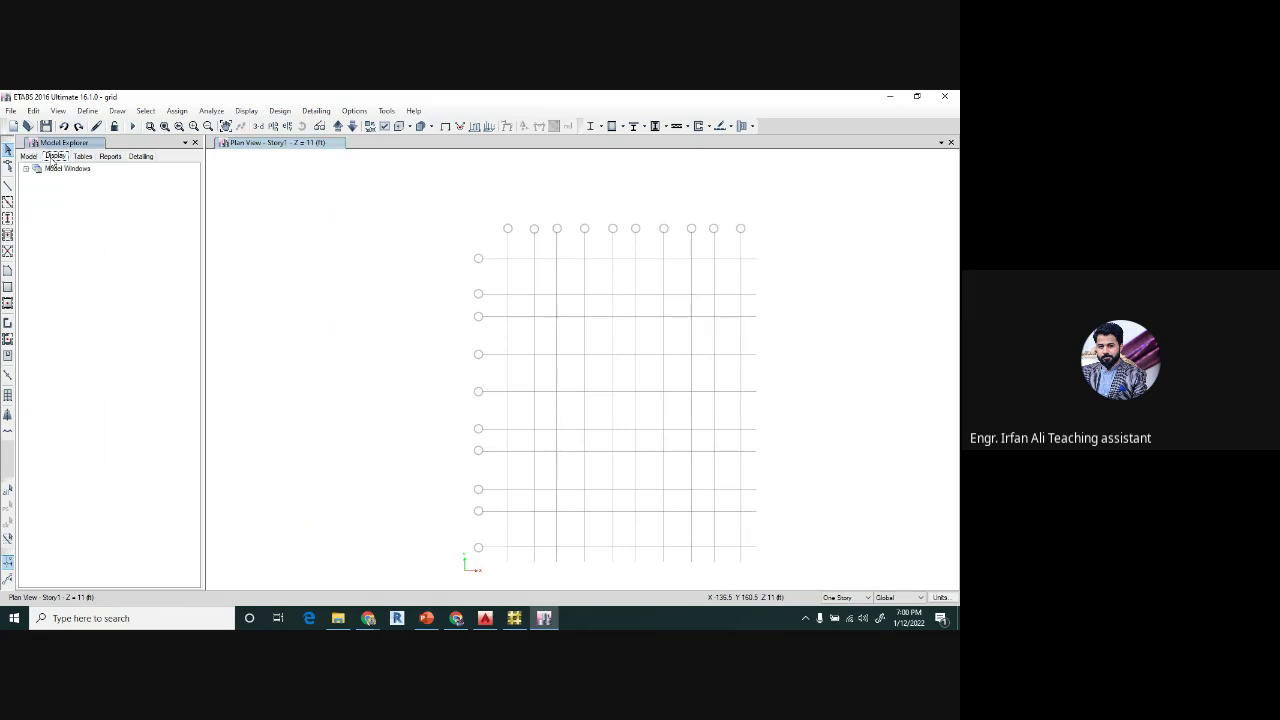
pyautogui.click(26, 170)
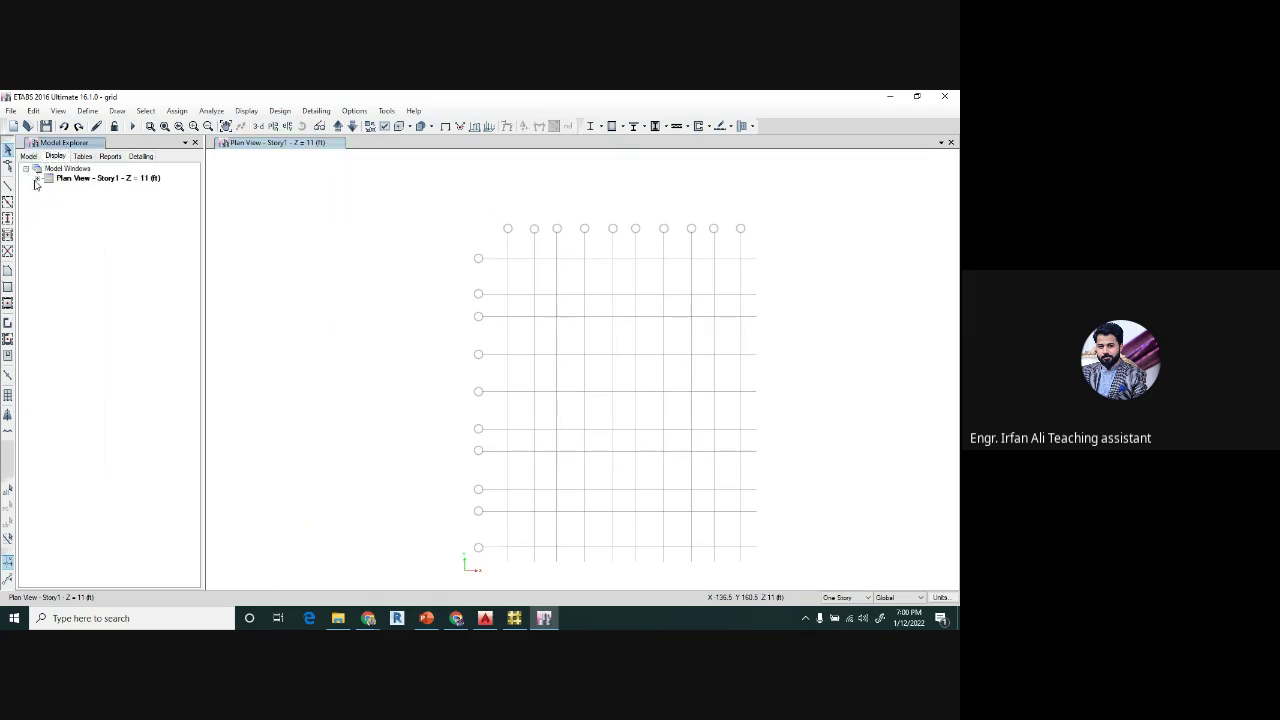
pyautogui.click(37, 178)
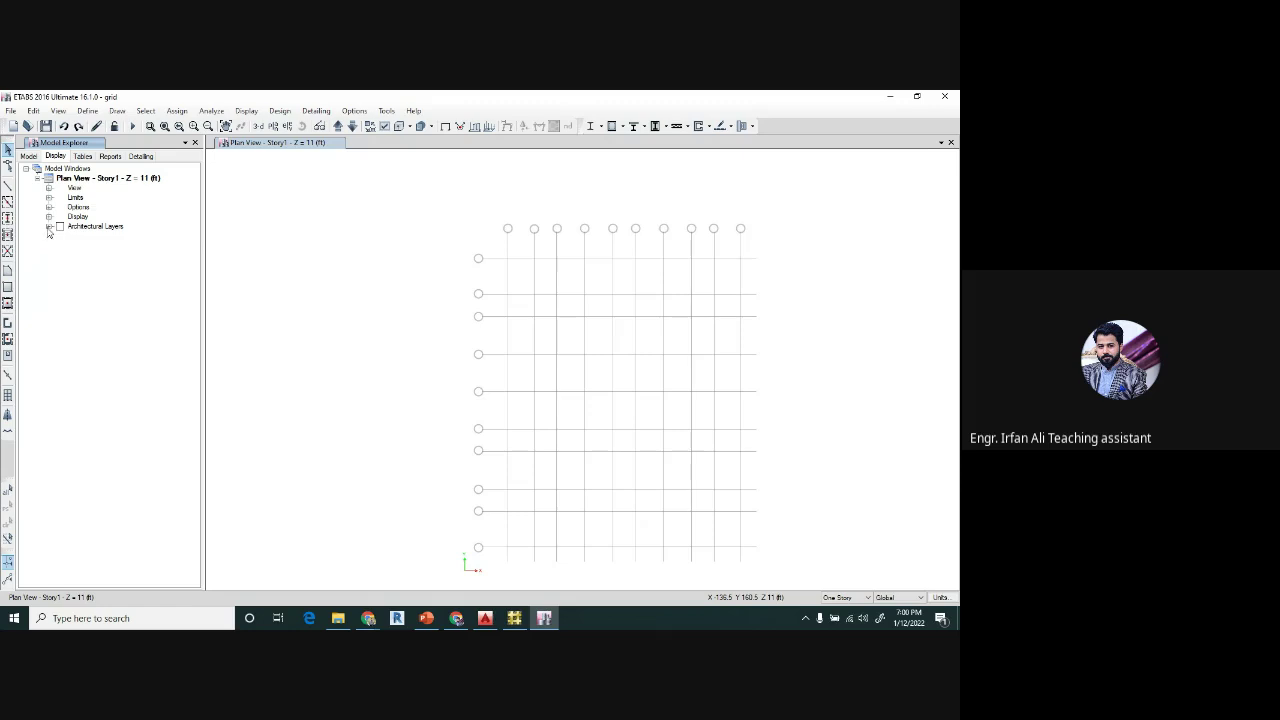
pyautogui.click(49, 227)
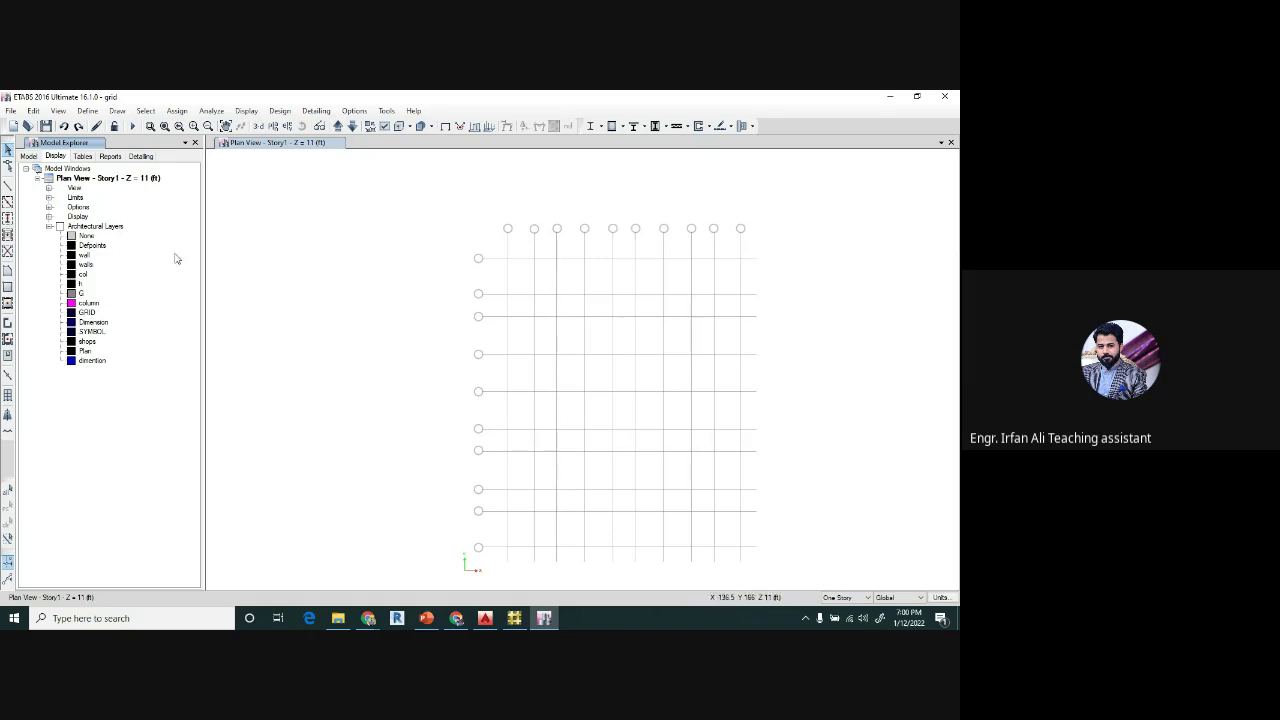
pyautogui.click(87, 312)
# - Switch to AutoCAD, open the recent grid drawing and check which layer the uppermost horizontal grid line is on
pyautogui.click(485, 618)
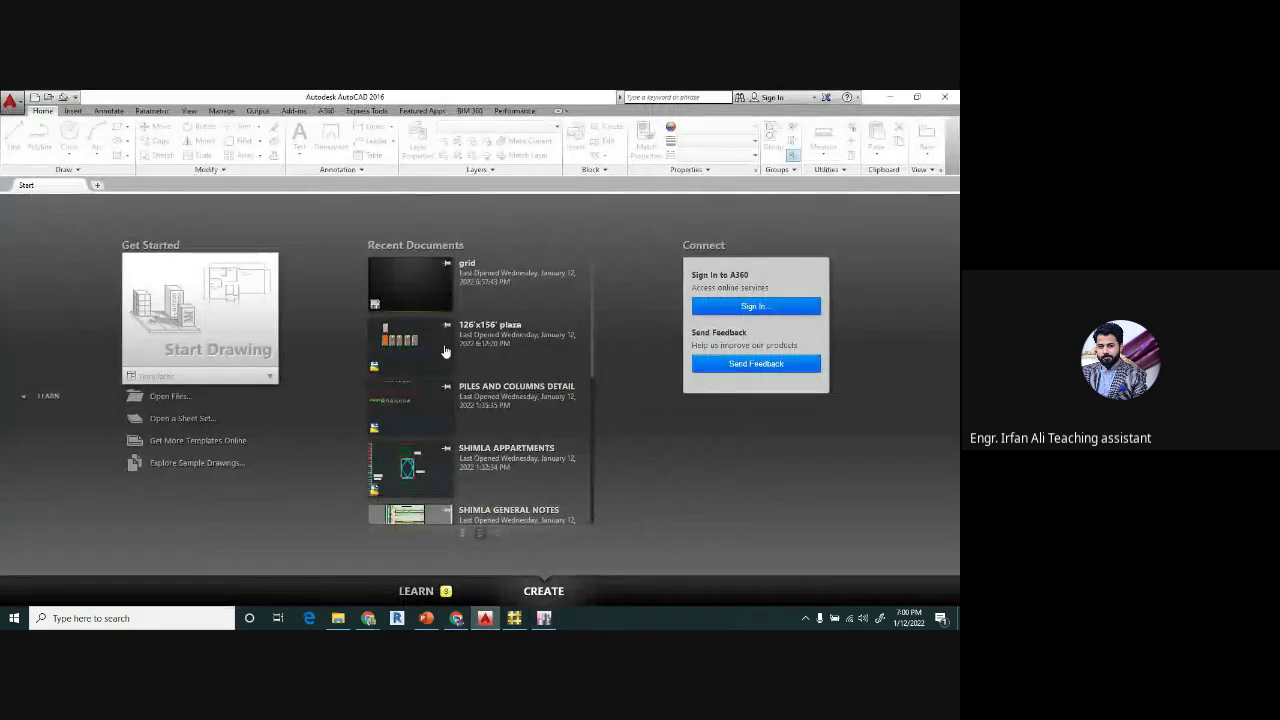
pyautogui.click(420, 290)
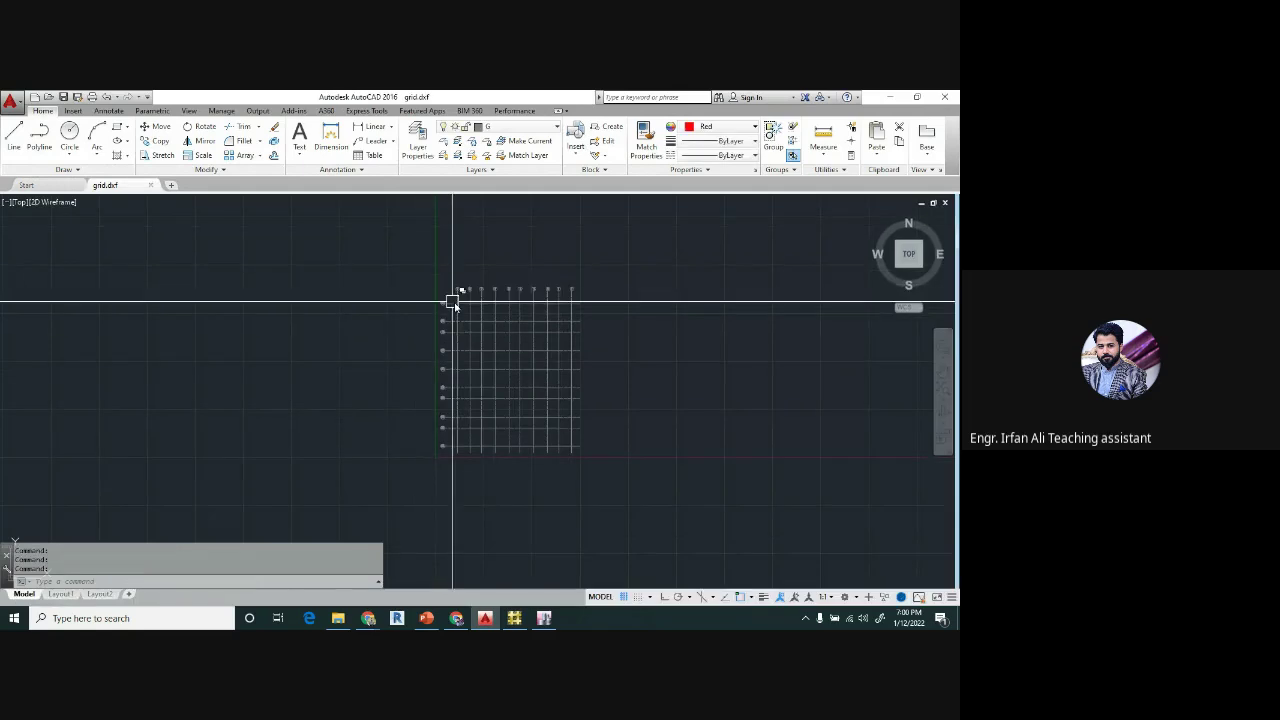
pyautogui.click(462, 304)
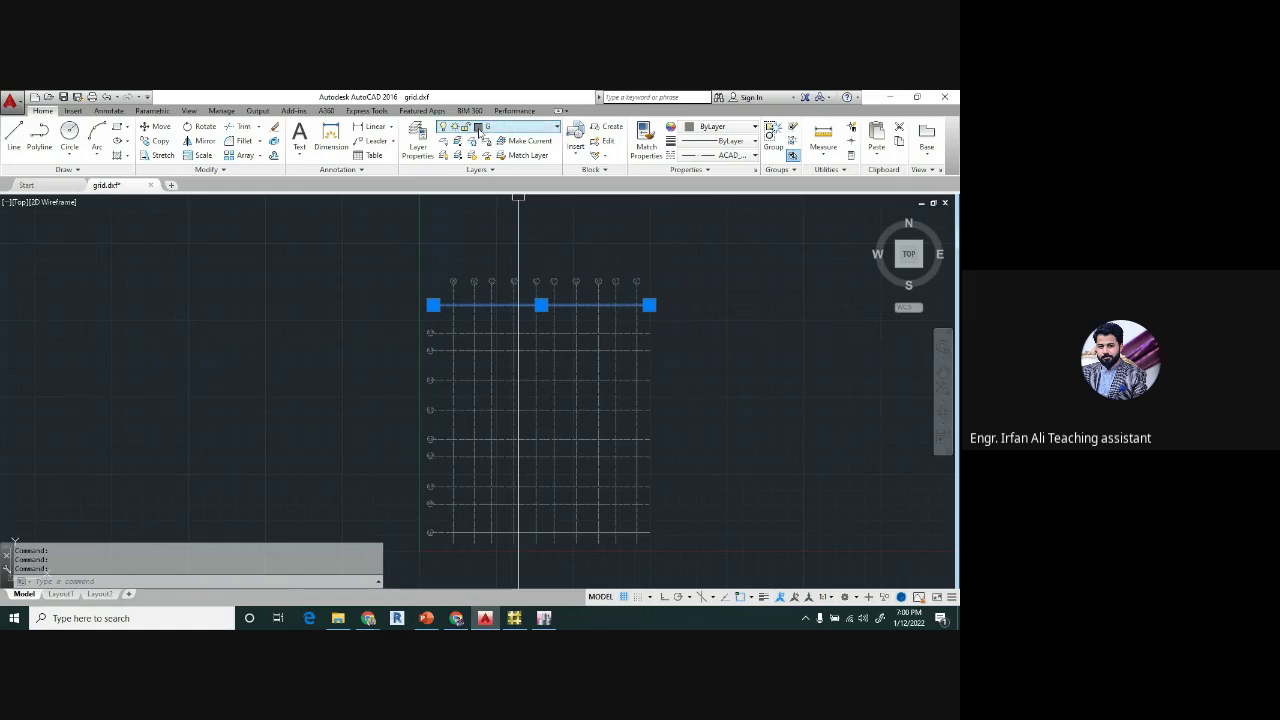
# - Switch back to ETABS and add grids from architectural layer G
pyautogui.click(543, 618)
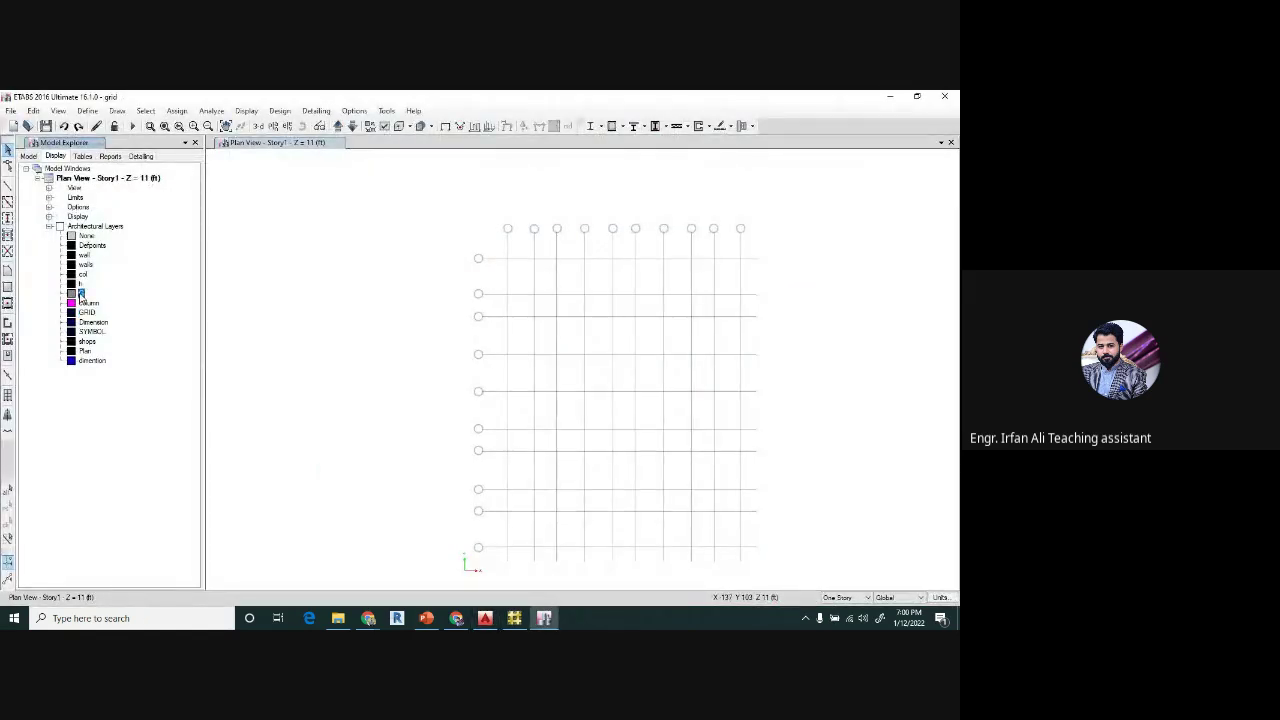
pyautogui.rightClick(81, 294)
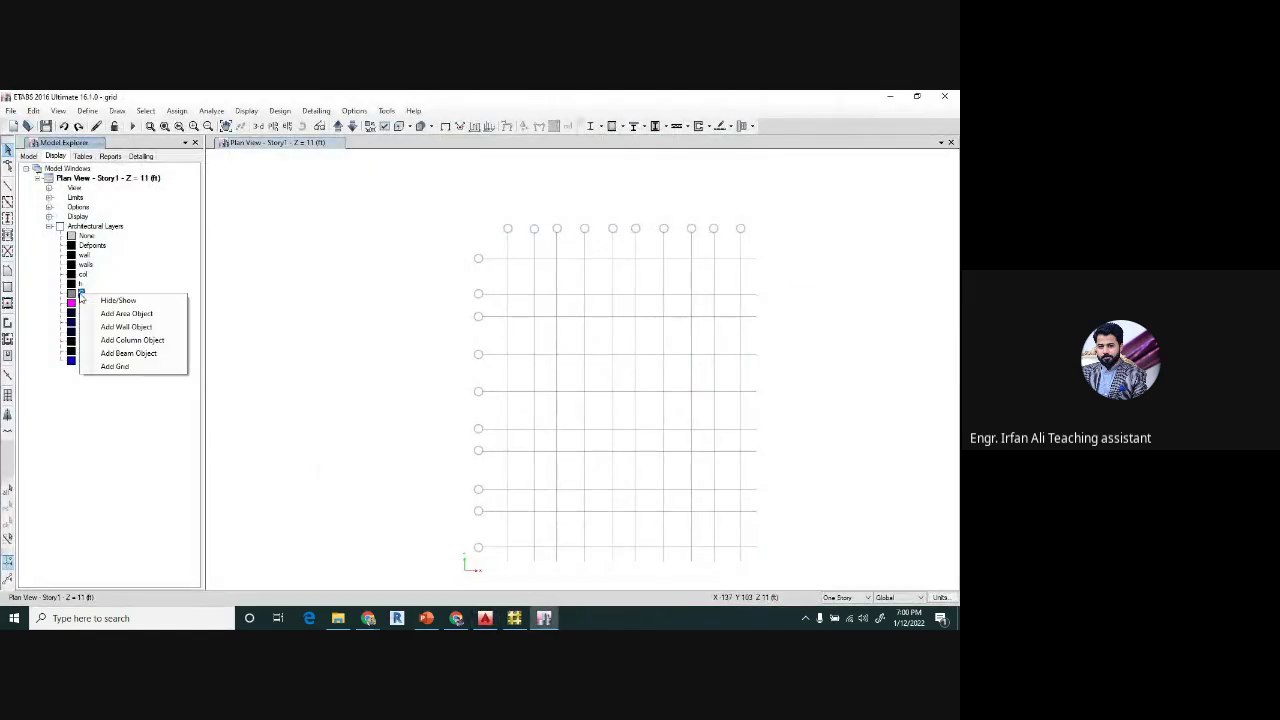
pyautogui.click(115, 367)
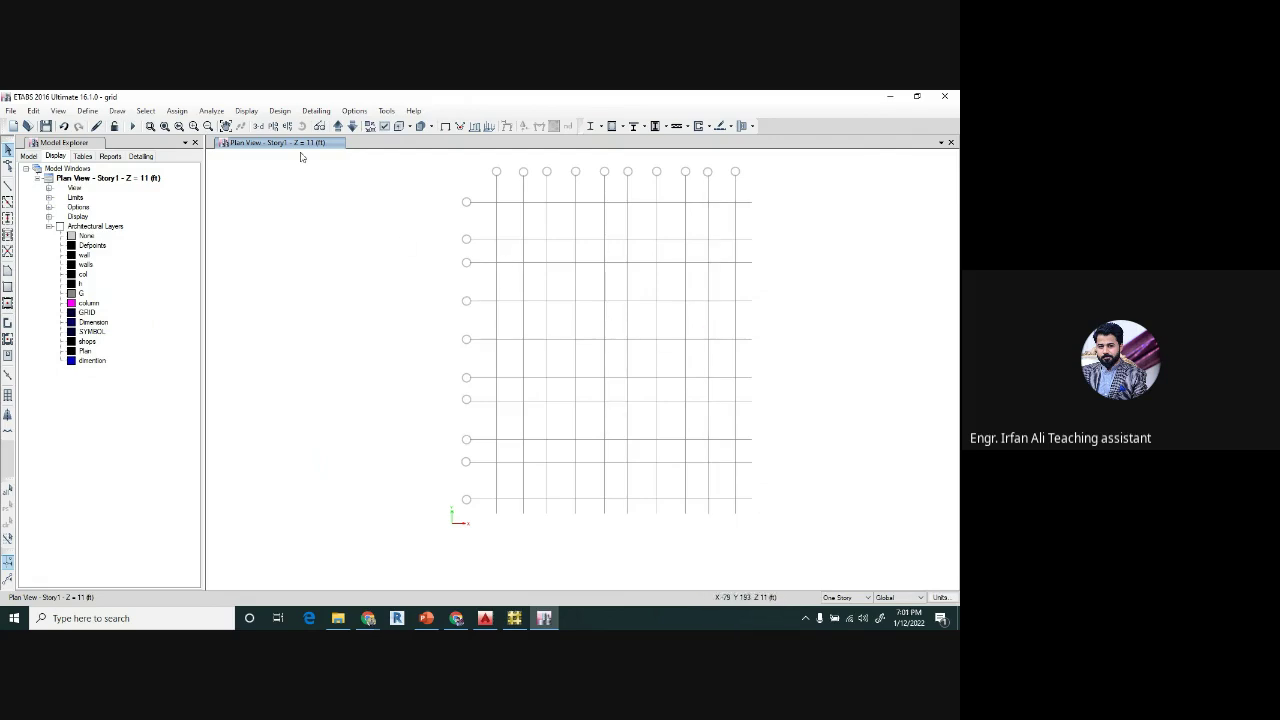
# - Turn off the visibility of all layers of the architectural plan
pyautogui.click(354, 110)
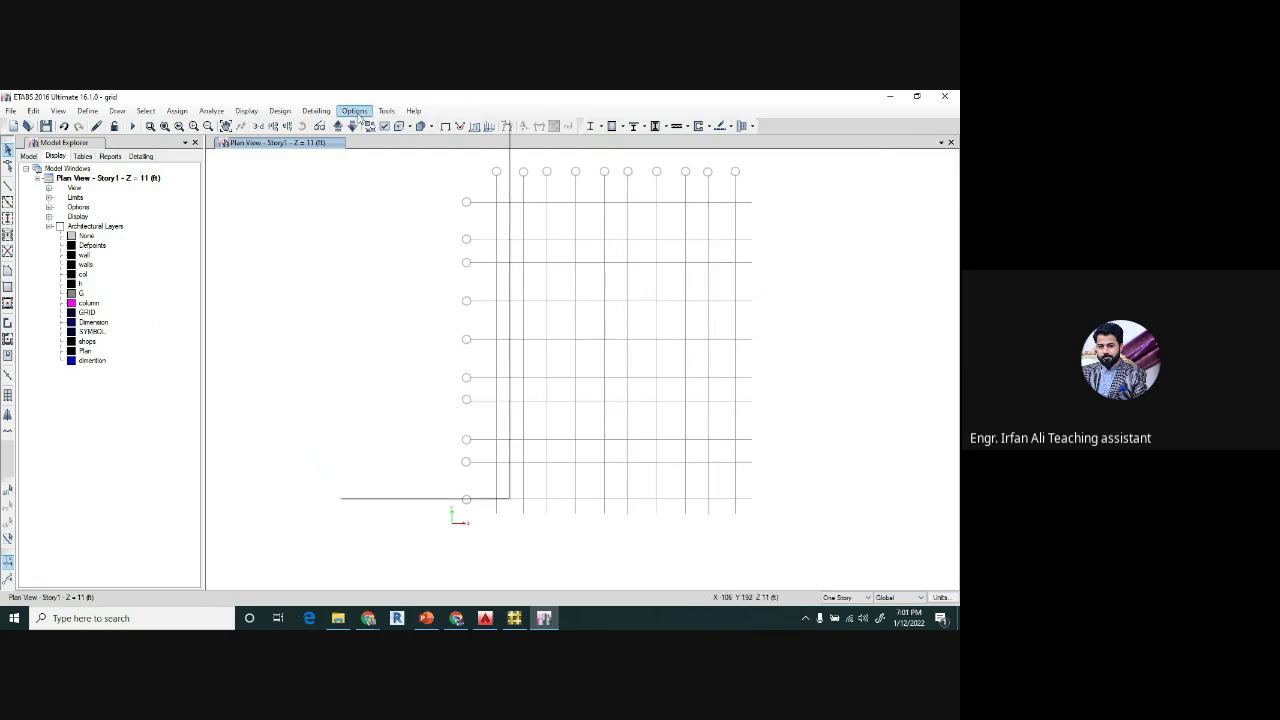
pyautogui.click(389, 200)
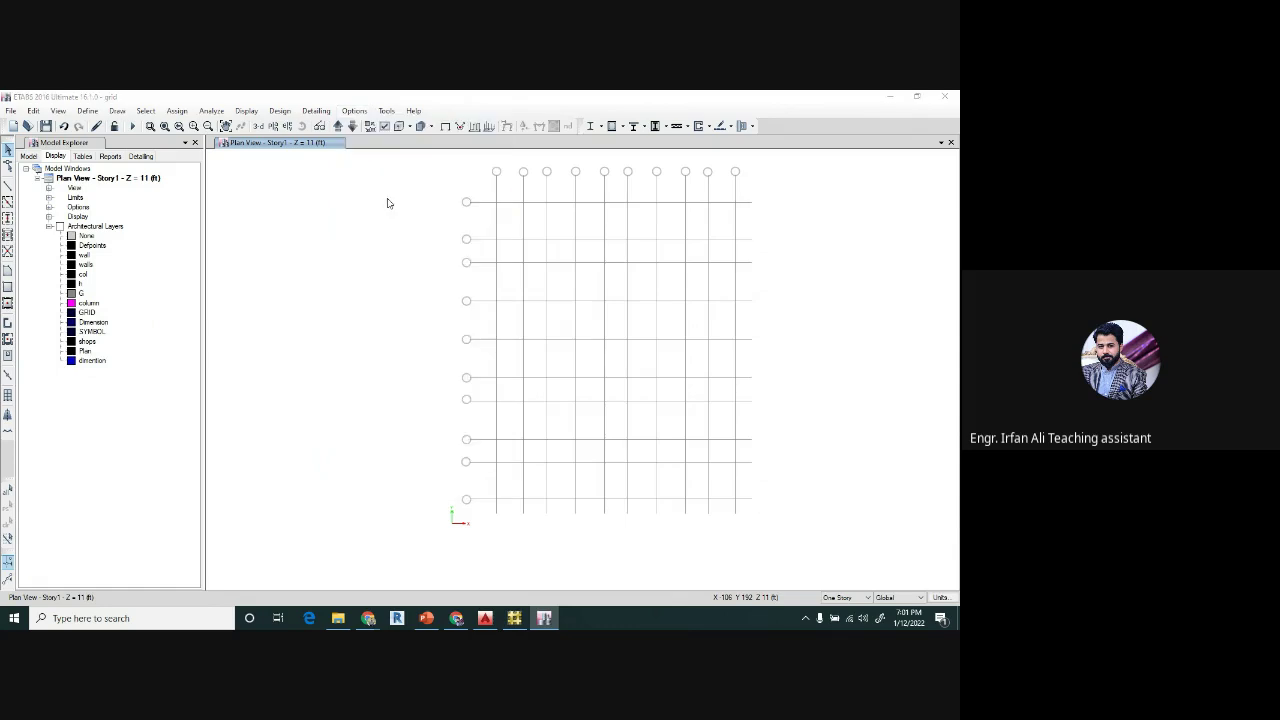
pyautogui.click(607, 303)
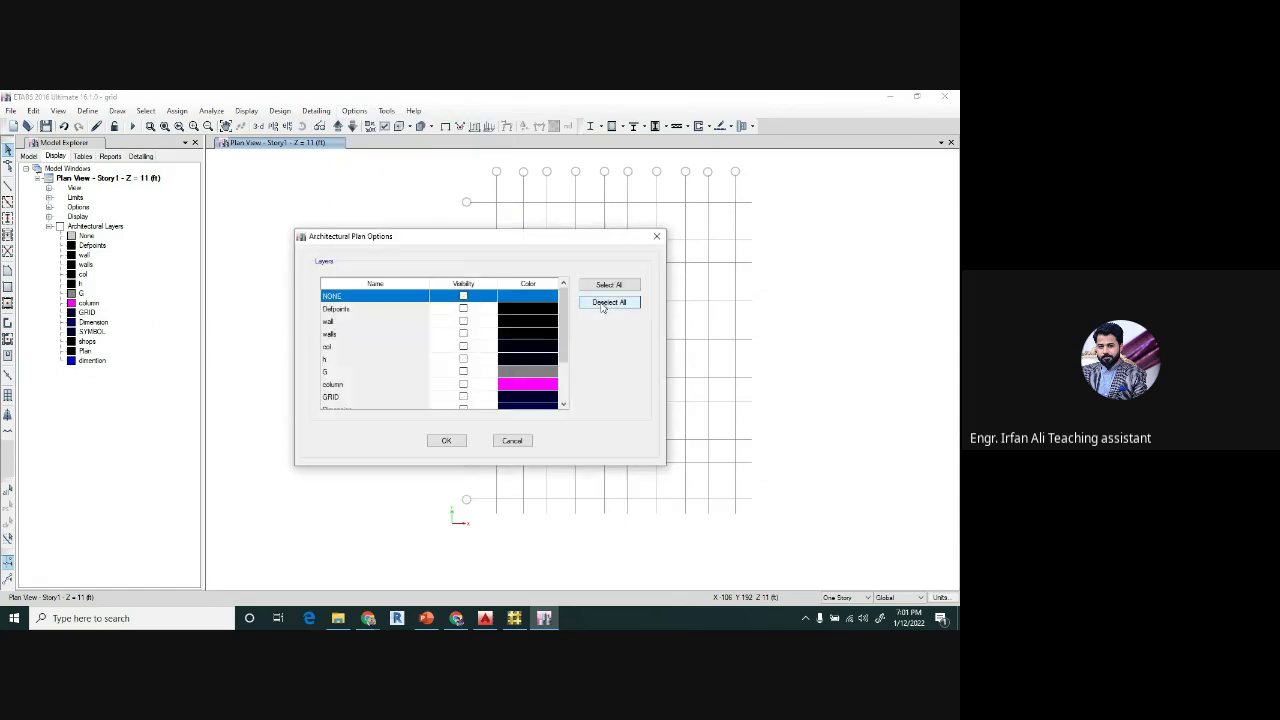
pyautogui.click(446, 440)
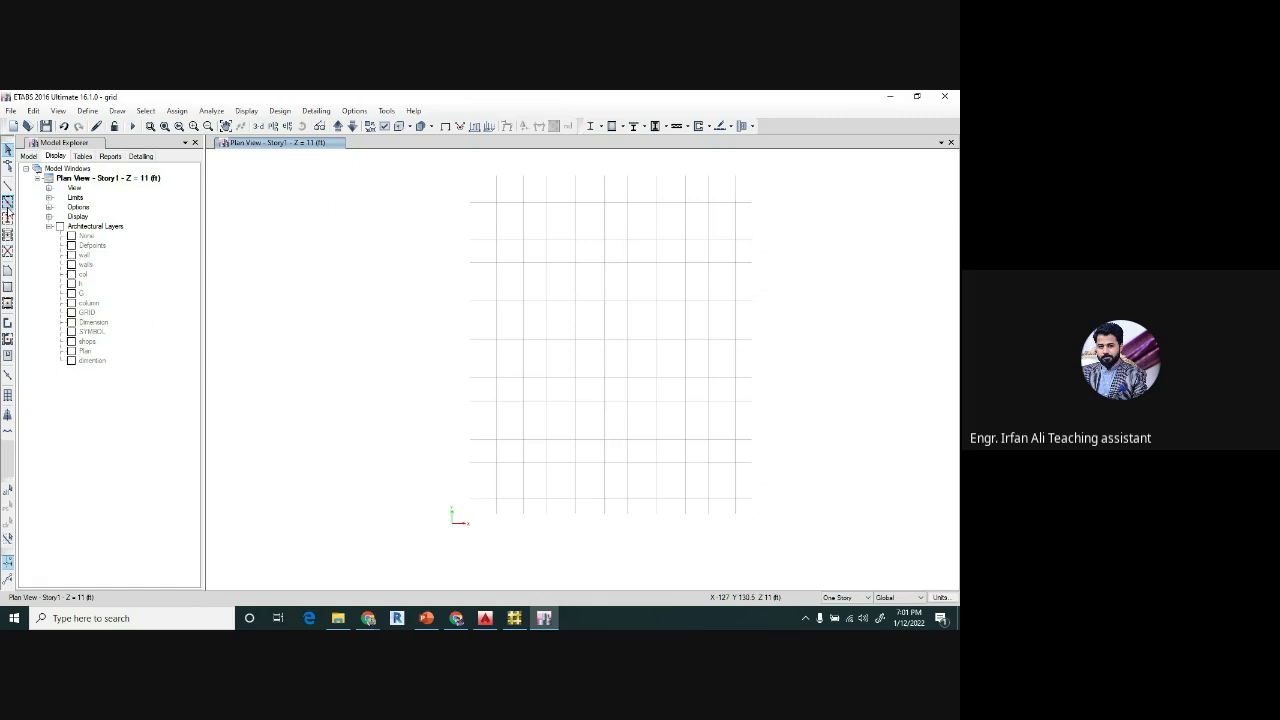
# - Quick-draw A-LatBm beams along all grid lines and A-LatCol columns at all grid intersections on Story1
pyautogui.click(11, 206)
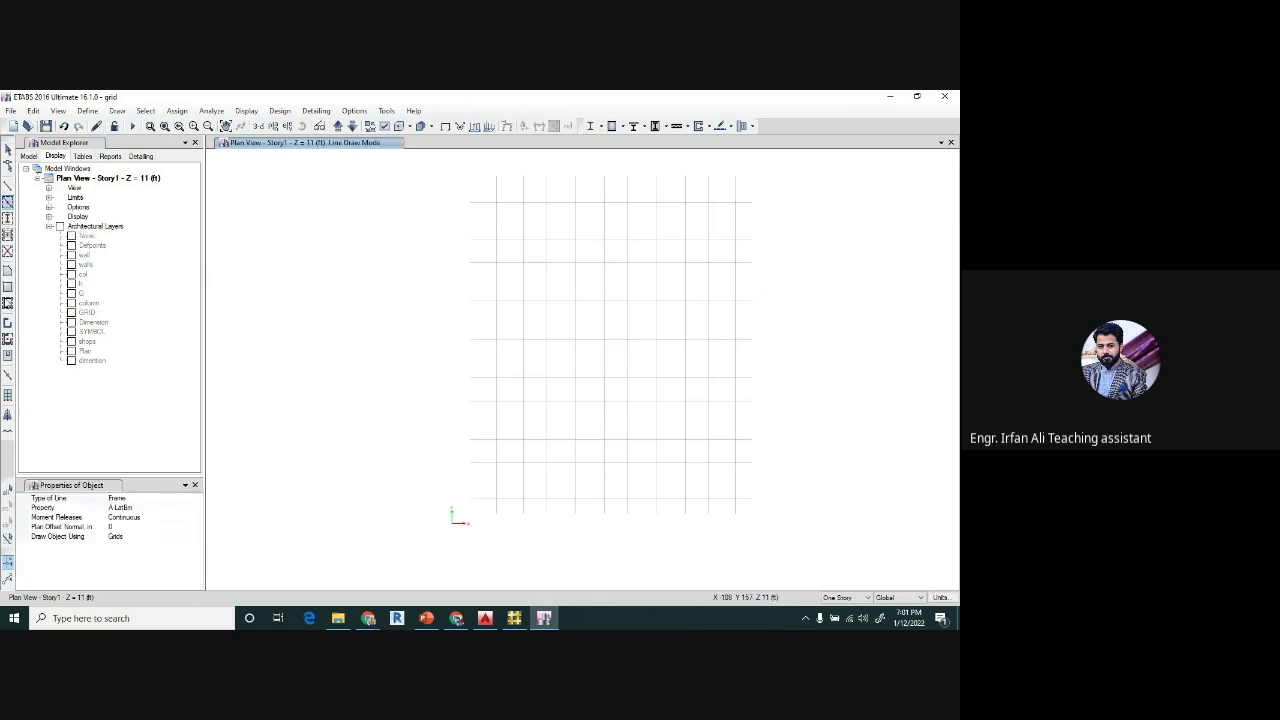
pyautogui.moveTo(408, 172); pyautogui.dragTo(811, 539)
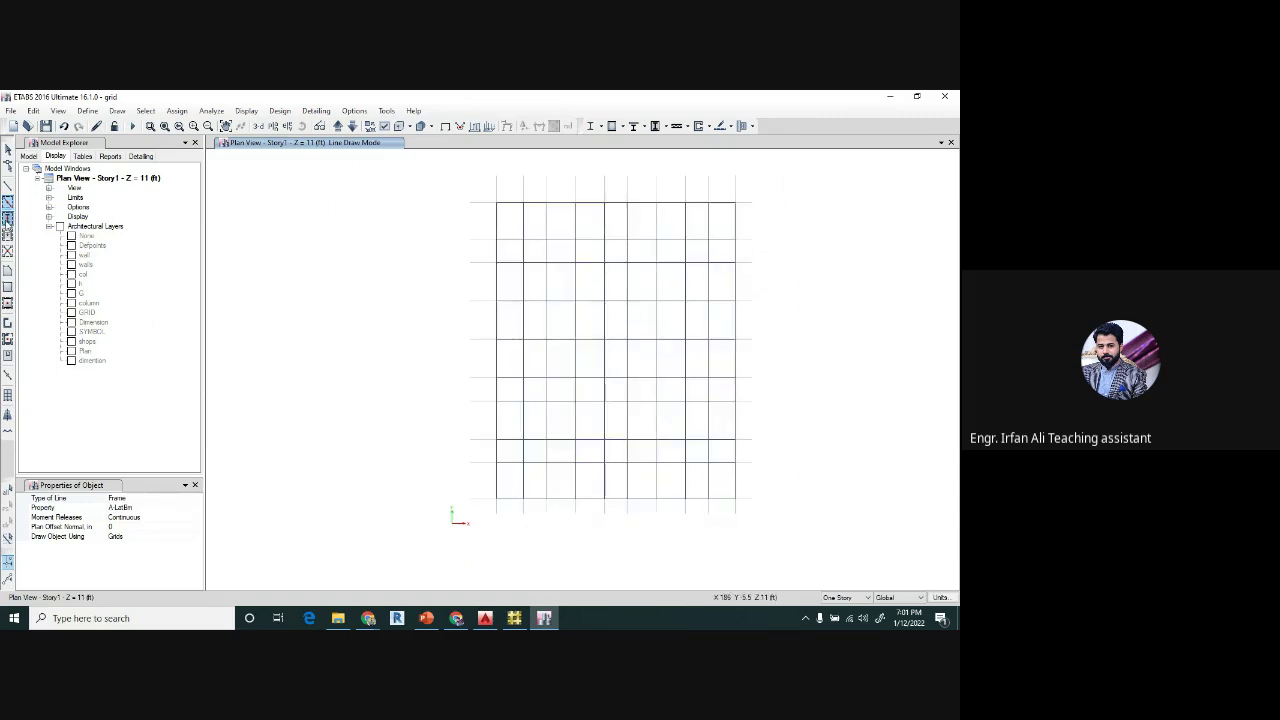
pyautogui.moveTo(350, 176); pyautogui.dragTo(803, 548)
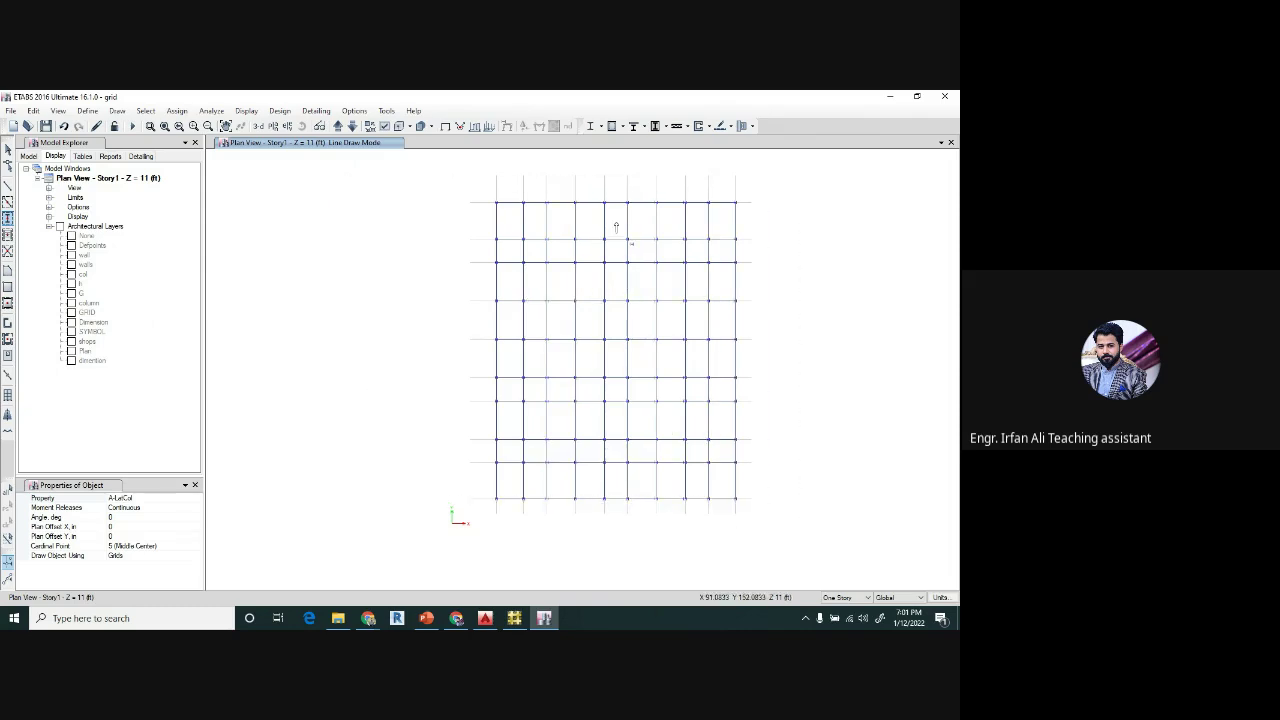
pyautogui.scroll(3, 587, 210)
pyautogui.scroll(-3, 568, 240)
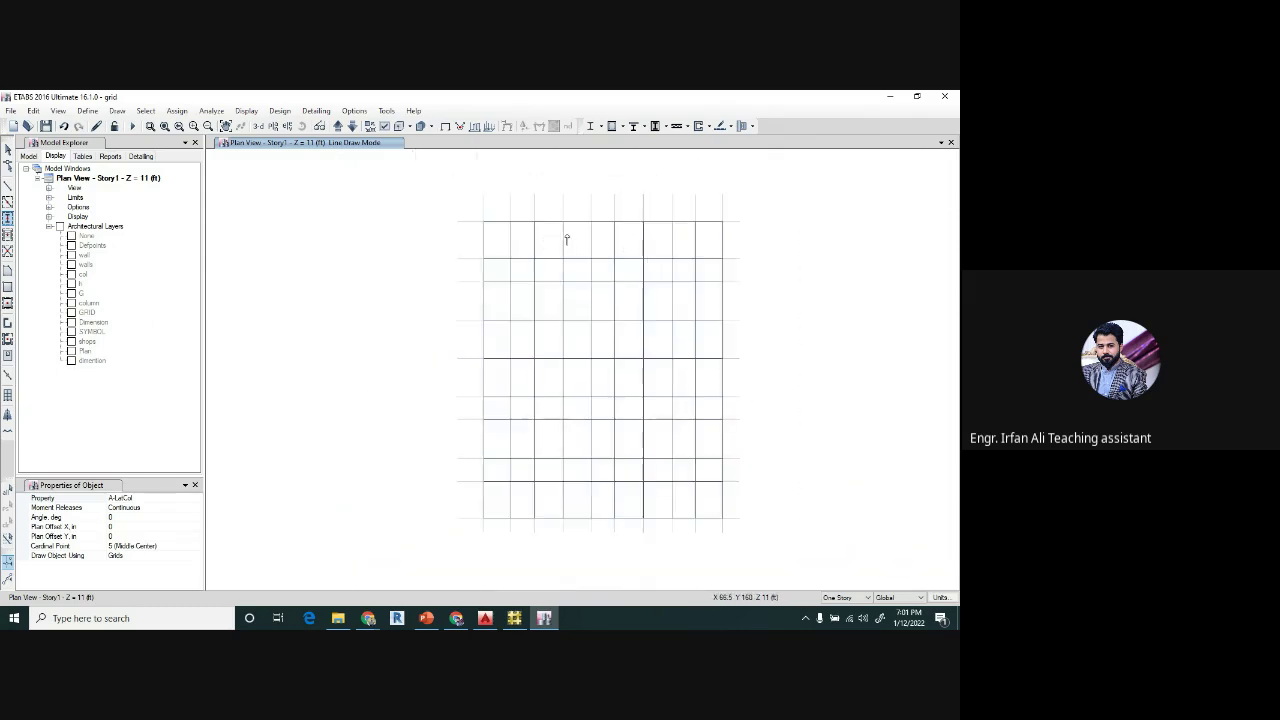
# - Delete all the trial beams and columns from the Story1 plan
pyautogui.click(7, 148)
pyautogui.moveTo(392, 188); pyautogui.dragTo(772, 556)
pyautogui.press('Delete')
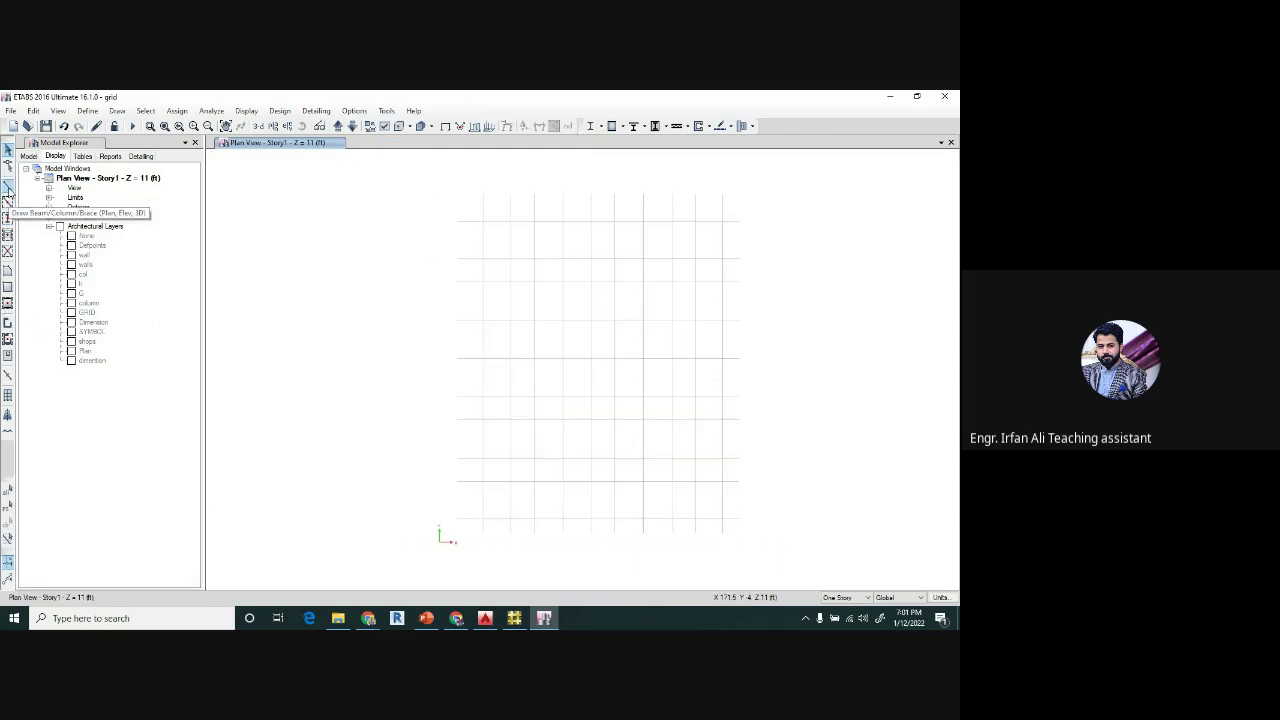
# - Start the quick column drawing tool with ConcCol as the section property
pyautogui.click(7, 218)
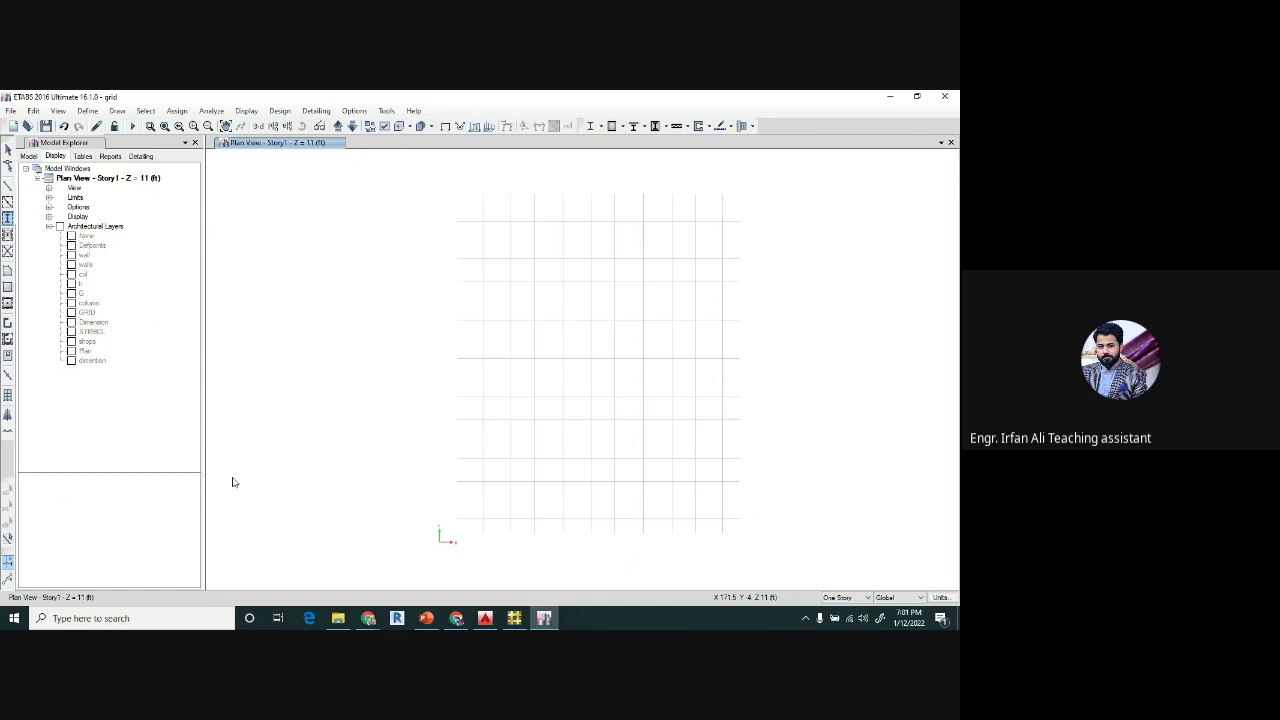
pyautogui.click(196, 499)
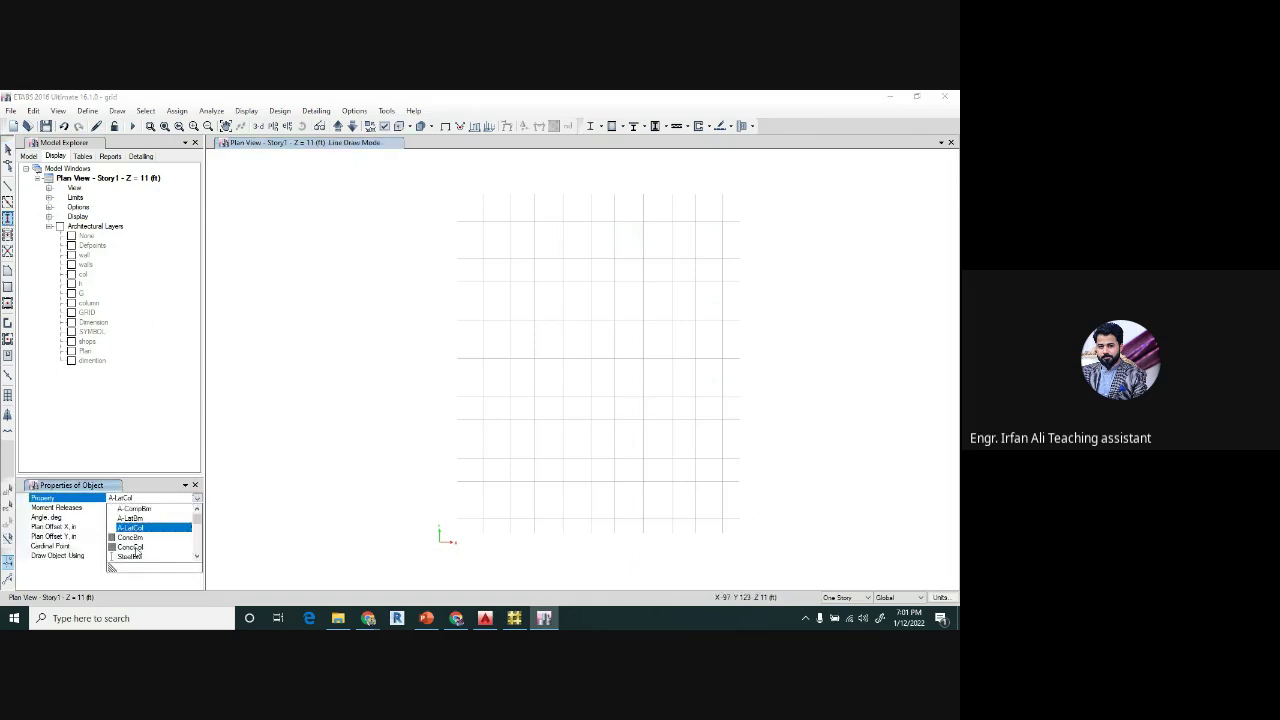
pyautogui.click(131, 547)
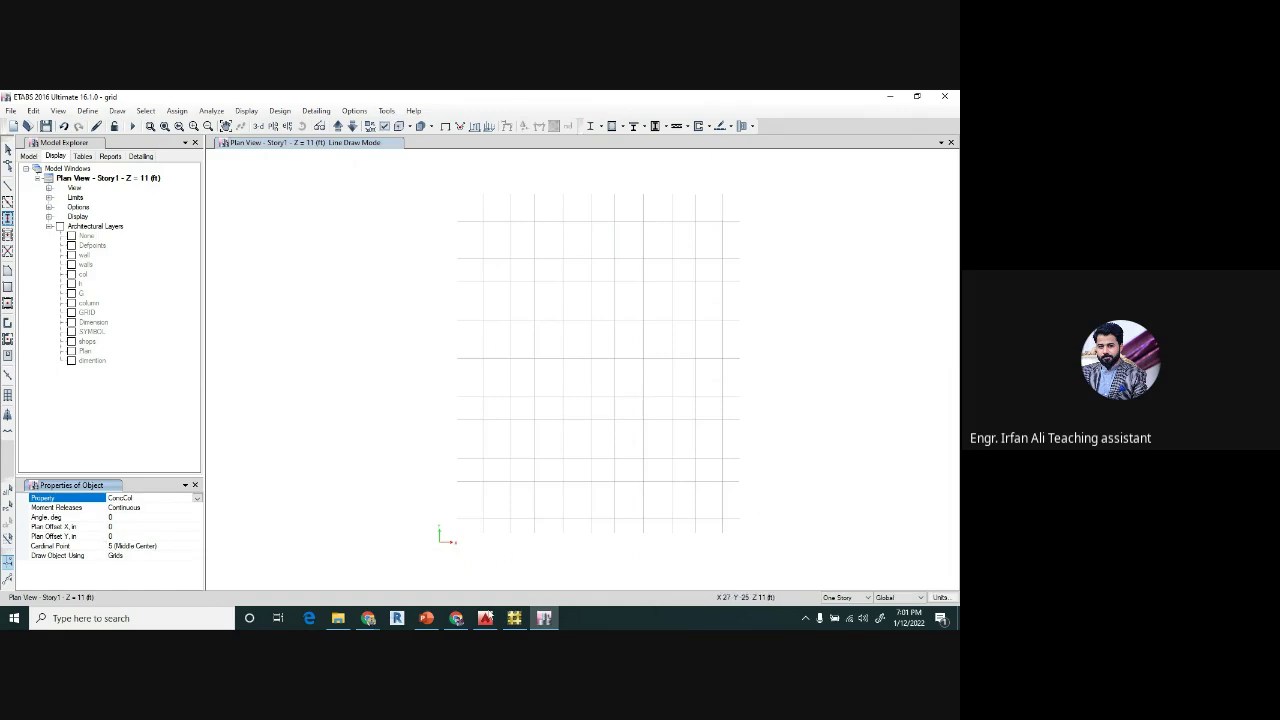
# - Switch to AutoCAD, open the 126'x156' plaza DWG from the SESSION-2 folder and examine the column layout of its floor plans
pyautogui.click(485, 618)
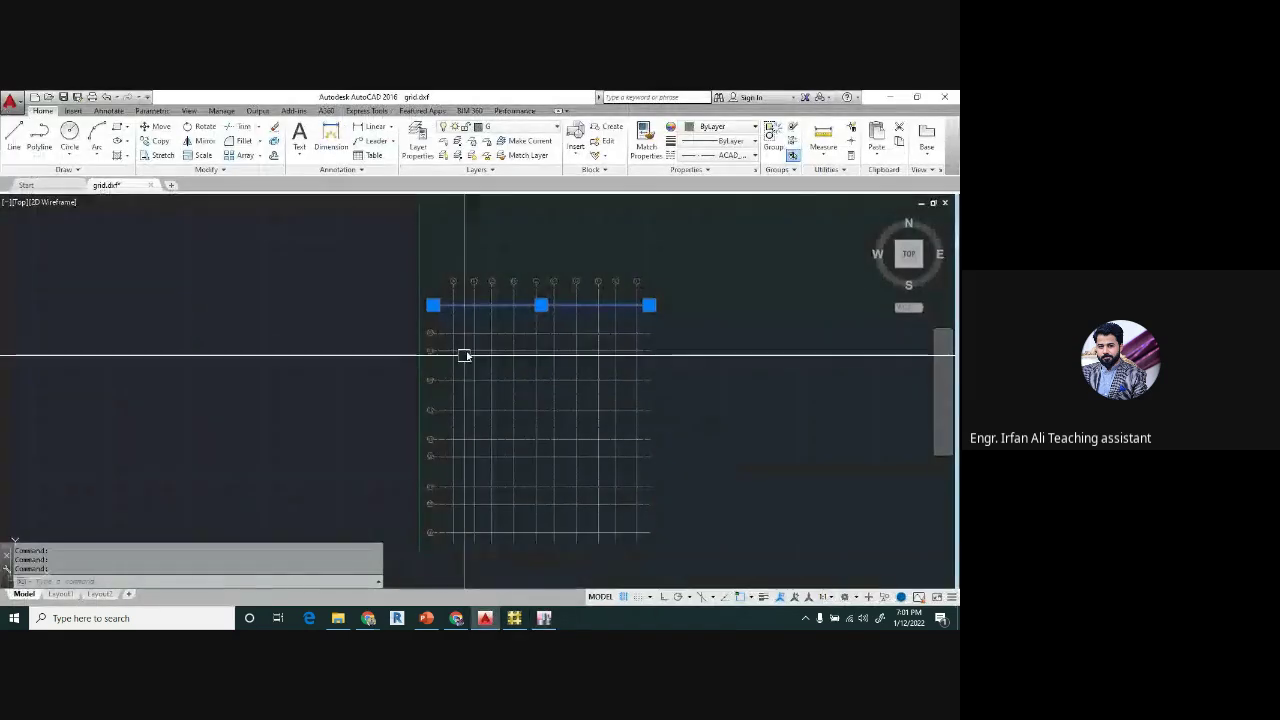
pyautogui.press('Escape')
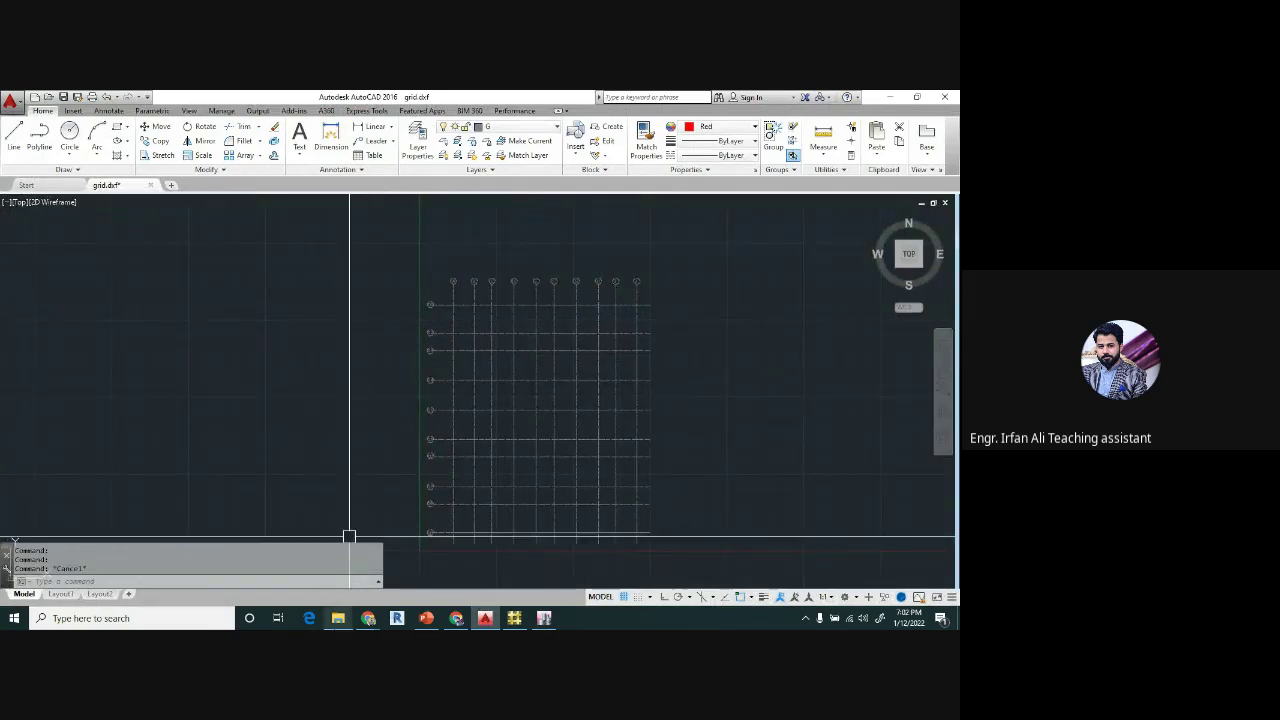
pyautogui.click(336, 619)
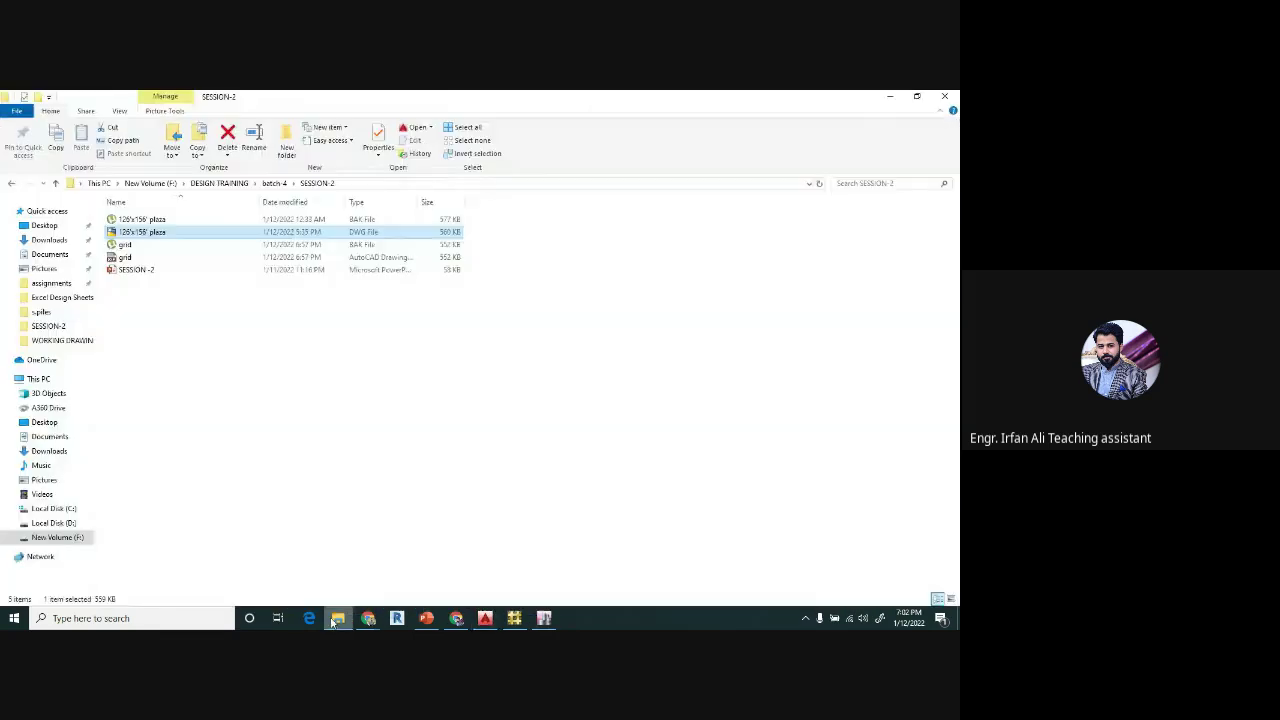
pyautogui.doubleClick(148, 232)
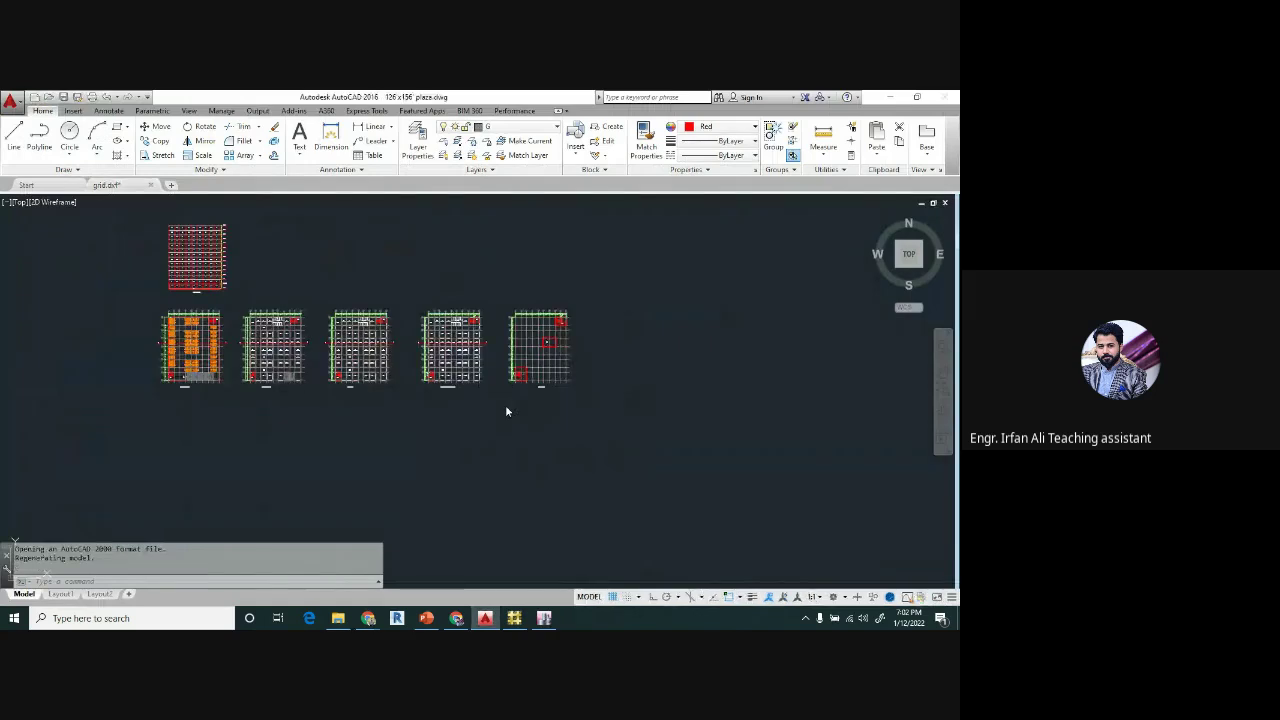
pyautogui.scroll(5, 286, 320)
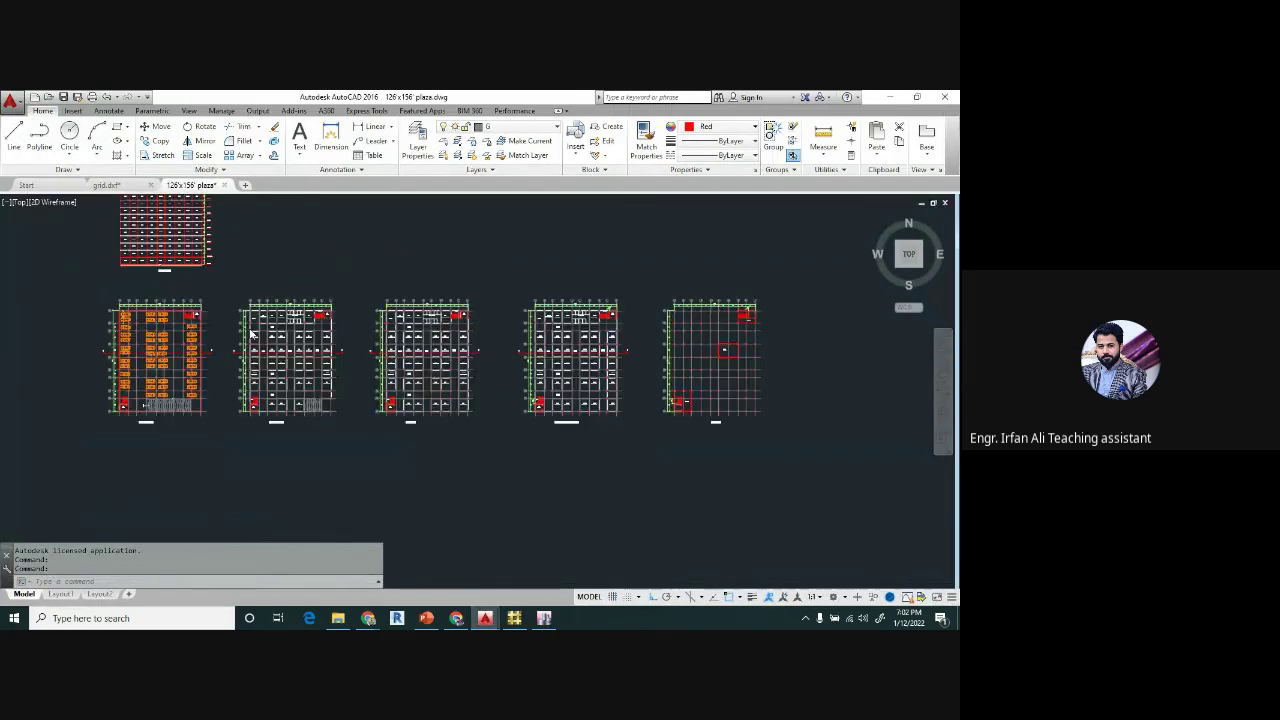
pyautogui.scroll(-3, 294, 322)
pyautogui.scroll(3, 250, 281)
pyautogui.scroll(-2, 251, 280)
pyautogui.moveTo(546, 315); pyautogui.dragTo(478, 319, button='middle')
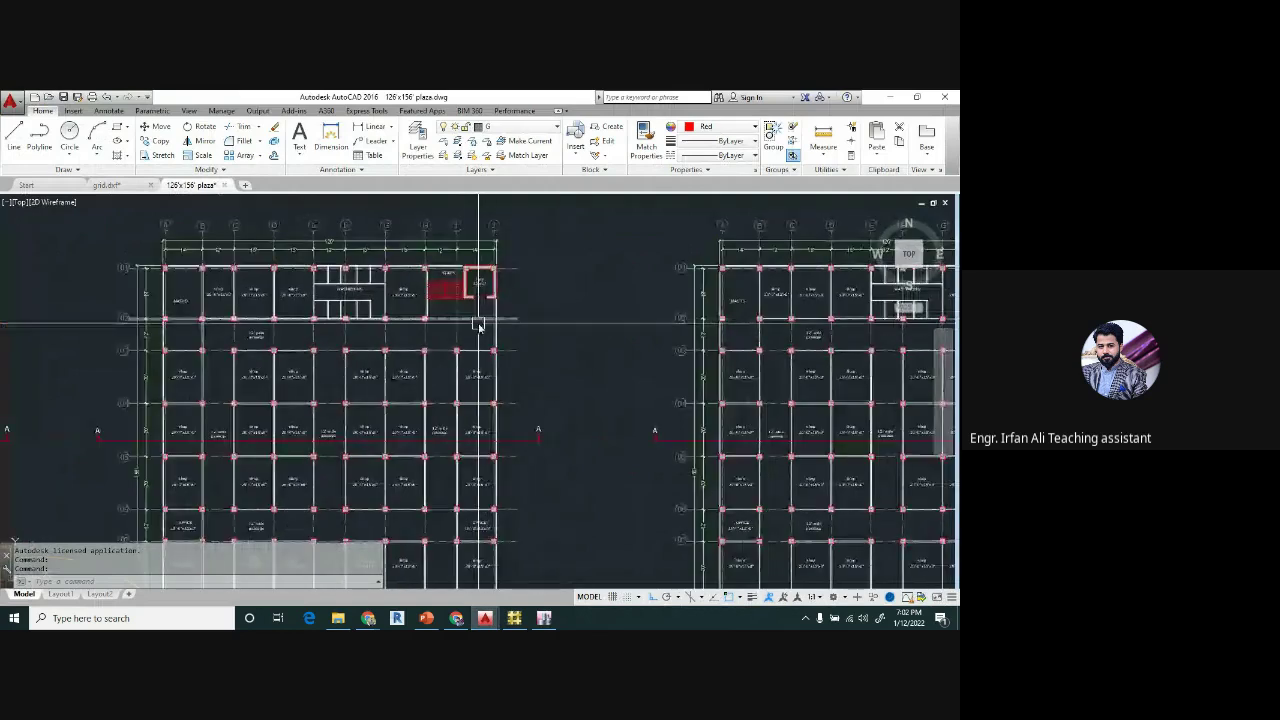
# - Examine the columns around the lifts and stairs at the upper-right and lower-left corners of the floor plans
pyautogui.scroll(4, 480, 320)
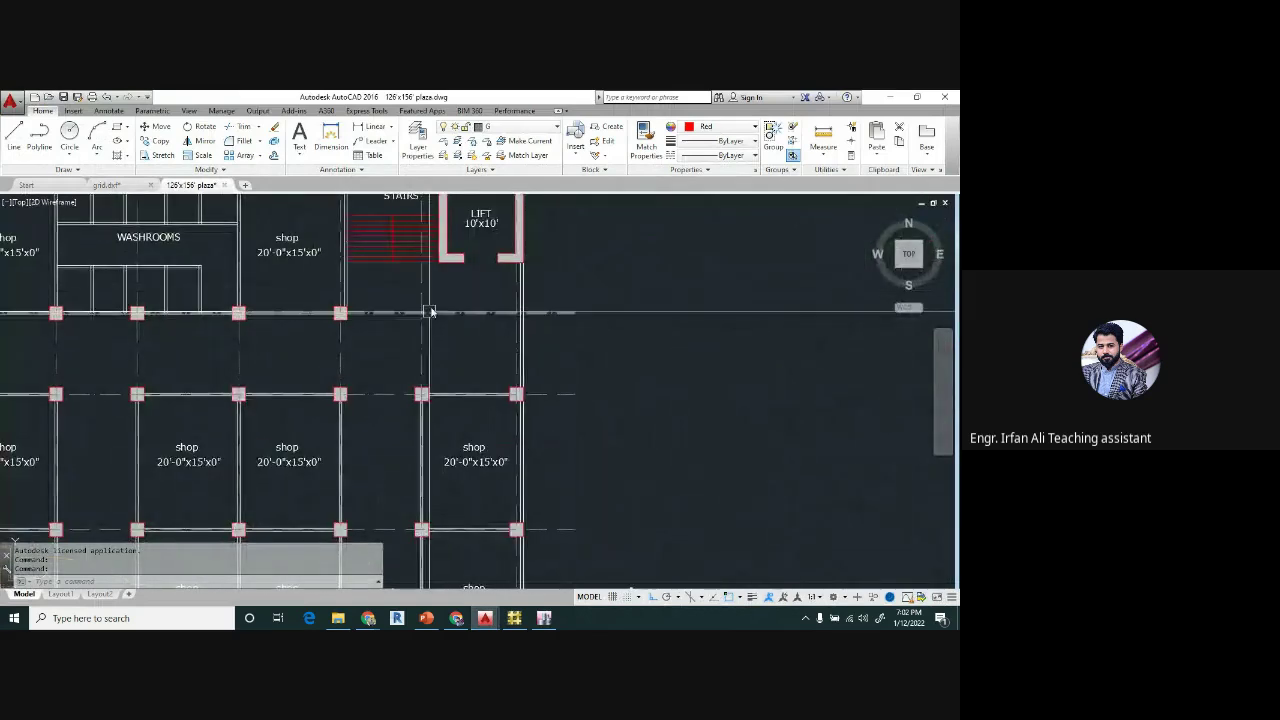
pyautogui.scroll(-2, 437, 290)
pyautogui.scroll(-4, 437, 290)
pyautogui.scroll(2, 240, 445)
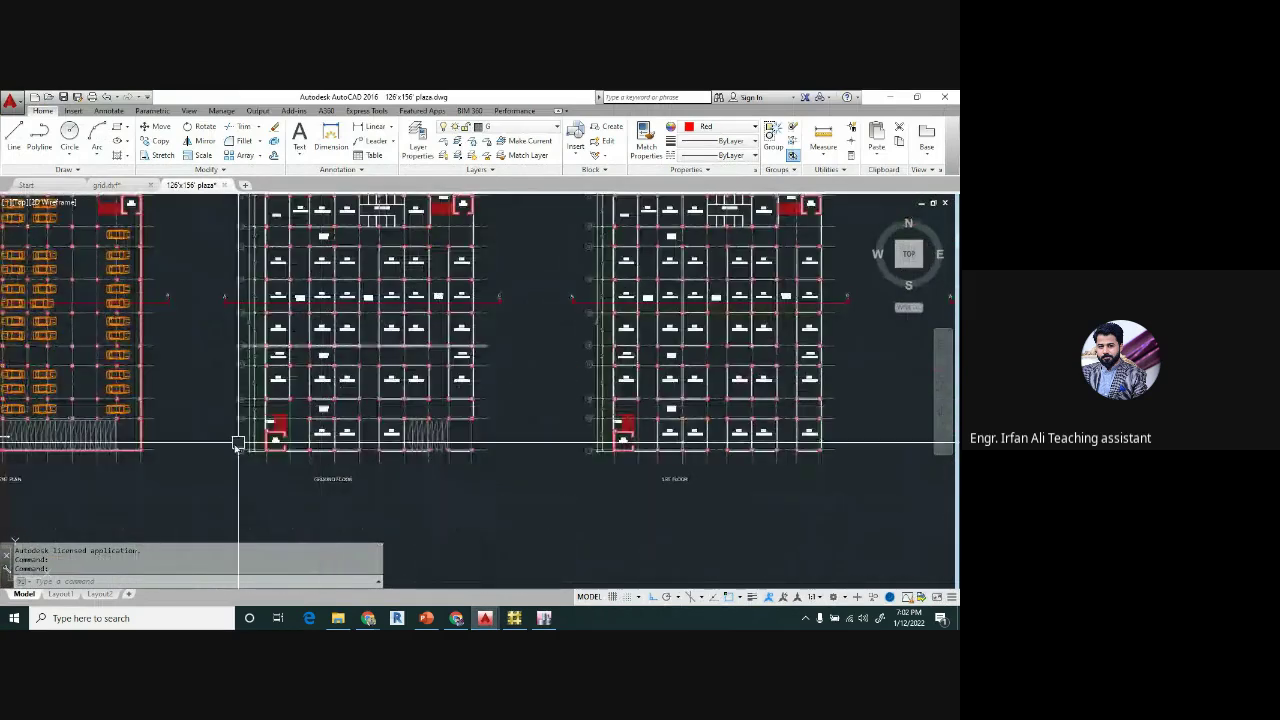
pyautogui.scroll(6, 264, 457)
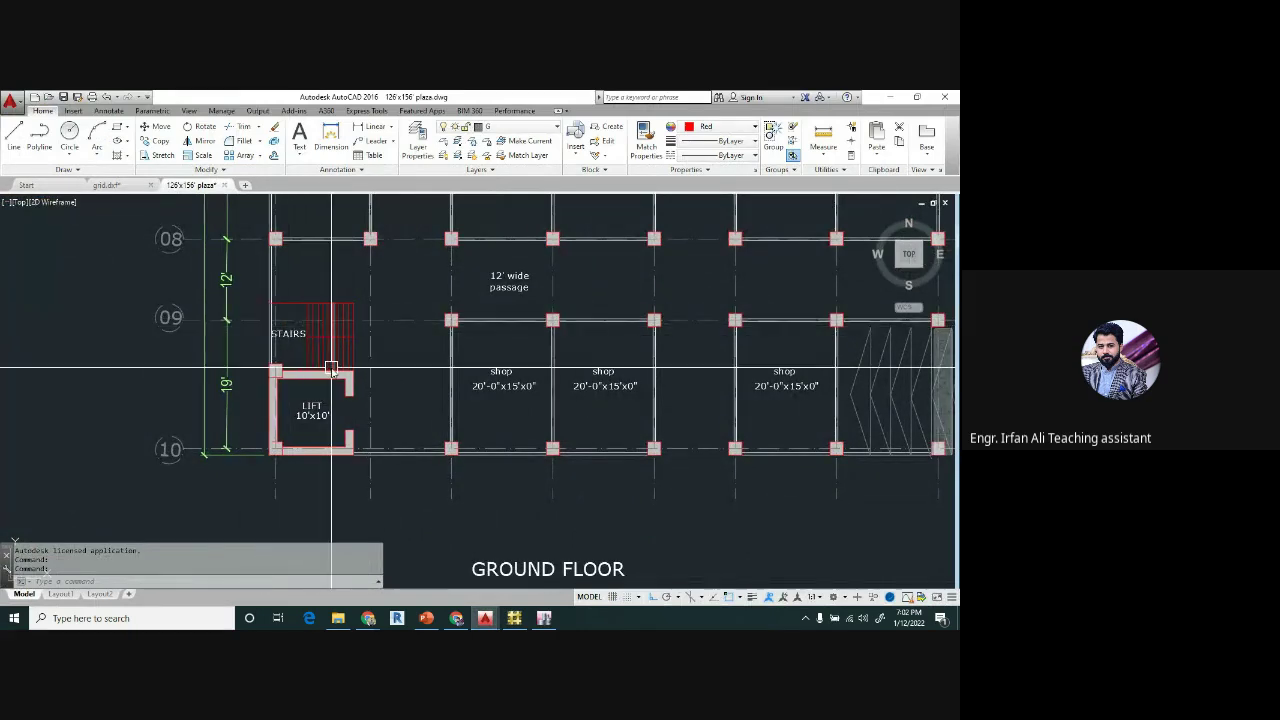
pyautogui.scroll(-3, 333, 368)
# - Switch back to ETABS, leave the column drawing tool and set the drawing scope to All Stories
pyautogui.click(544, 618)
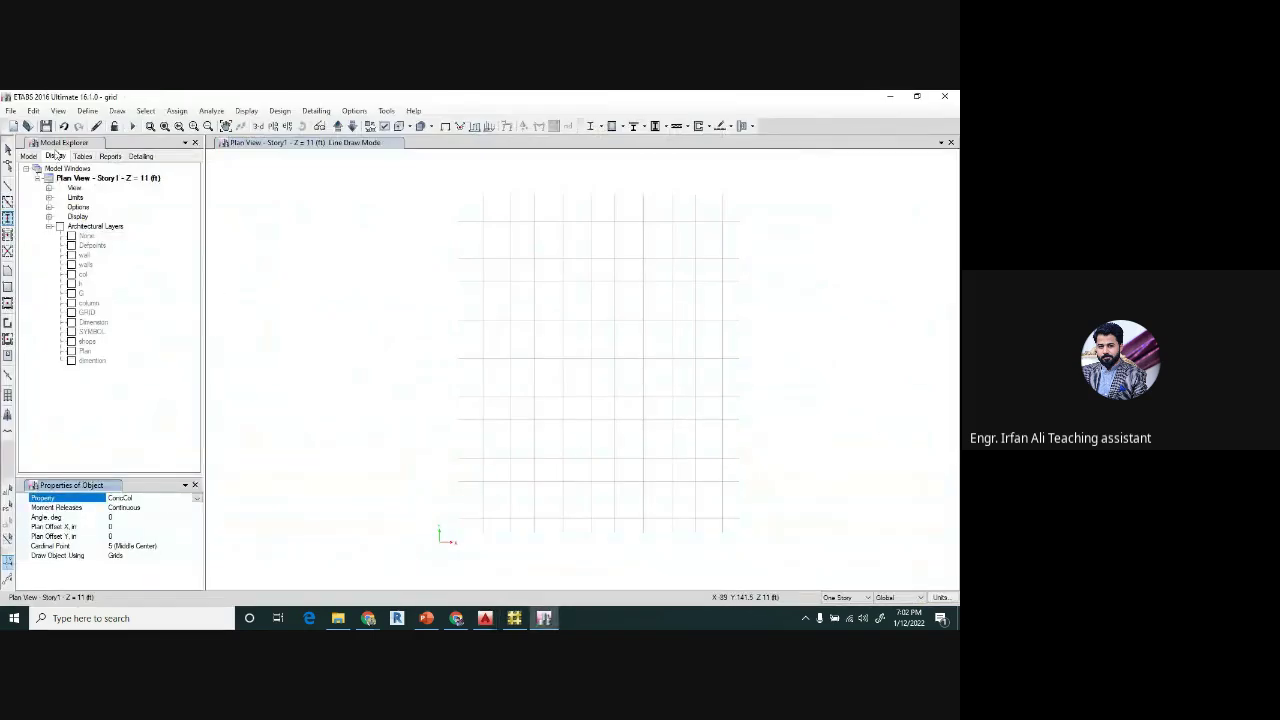
pyautogui.click(9, 149)
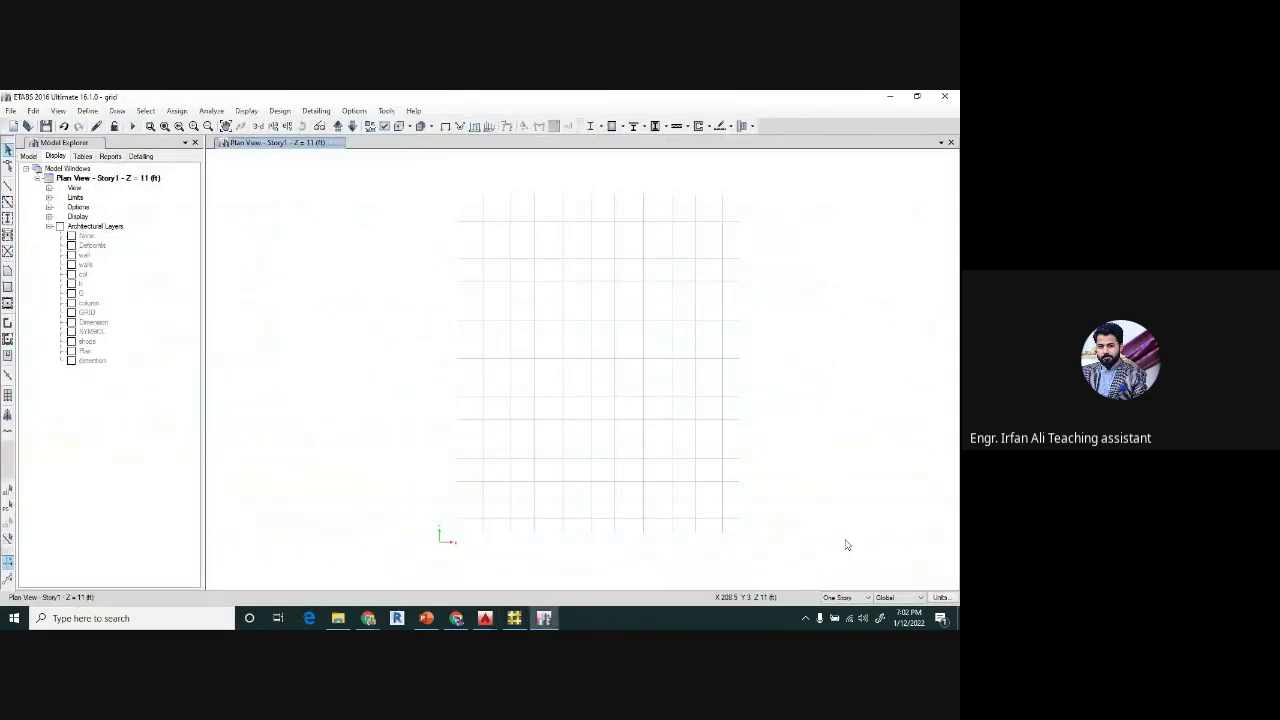
pyautogui.click(846, 598)
pyautogui.click(855, 491)
pyautogui.moveTo(786, 434); pyautogui.dragTo(674, 414, button='middle')
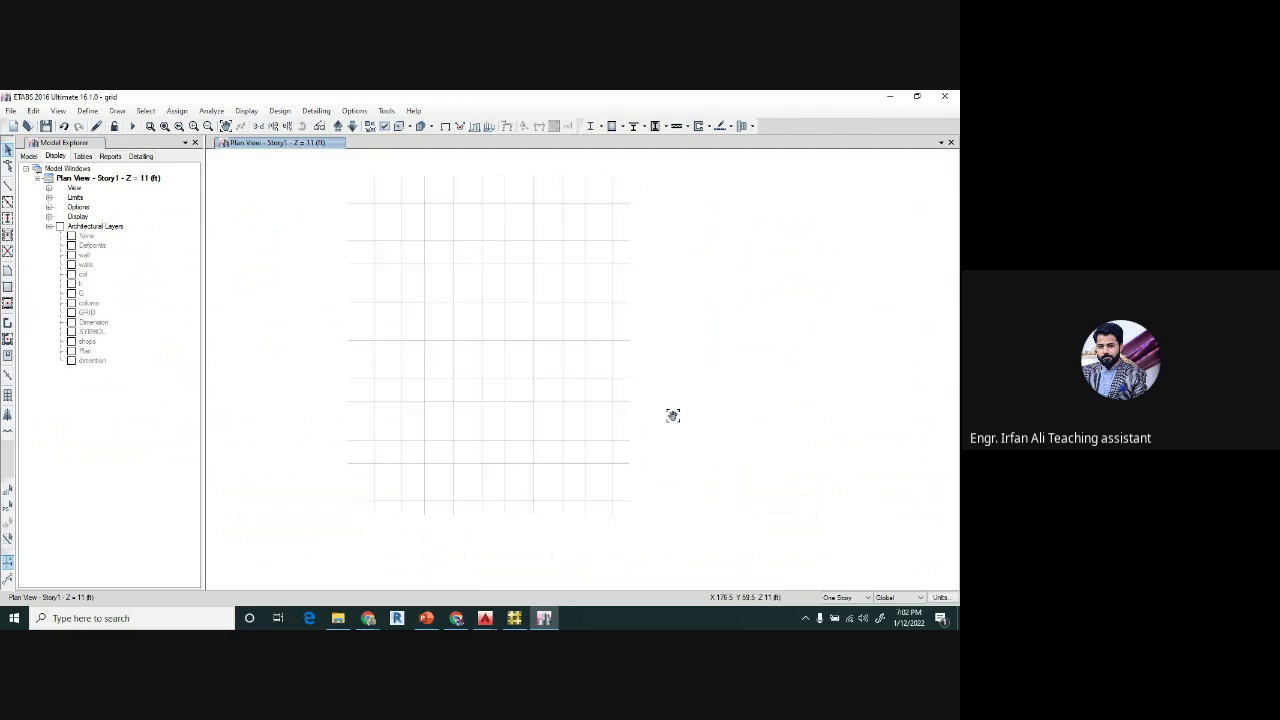
pyautogui.click(848, 597)
pyautogui.click(842, 616)
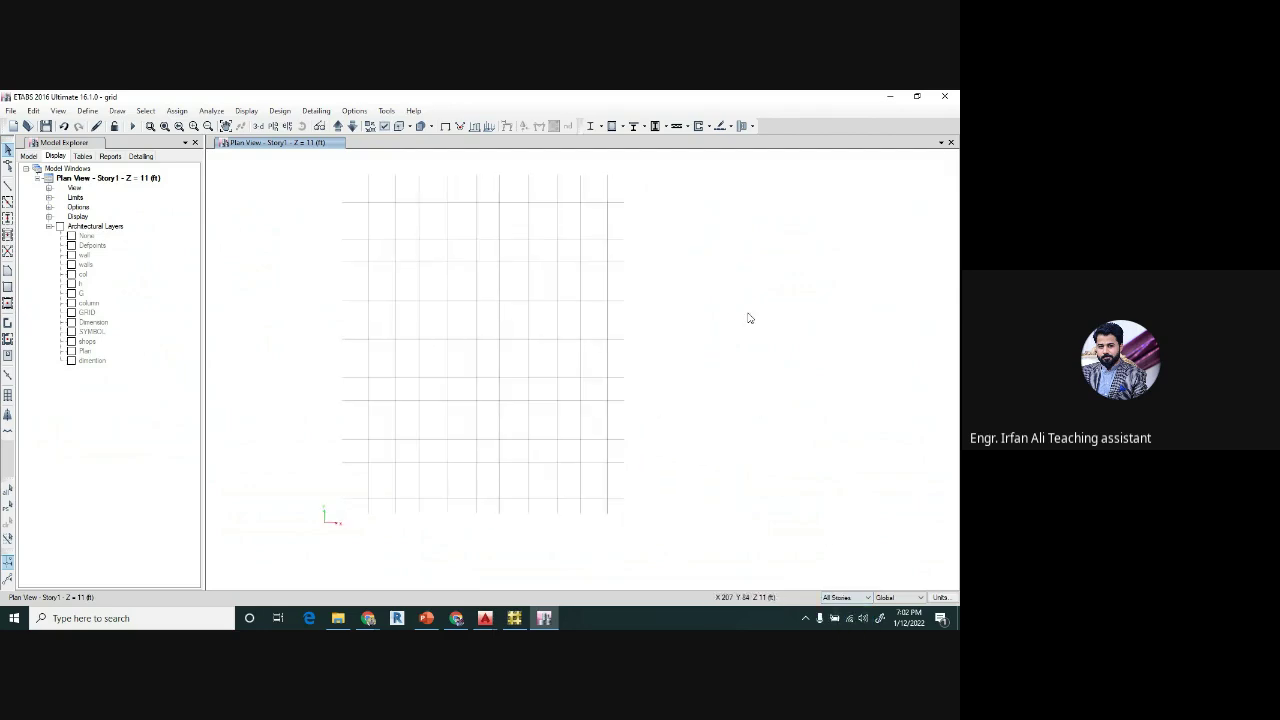
# - Open a 3-D view beside the Story1 plan and make the plan view active
pyautogui.click(941, 142)
pyautogui.click(880, 170)
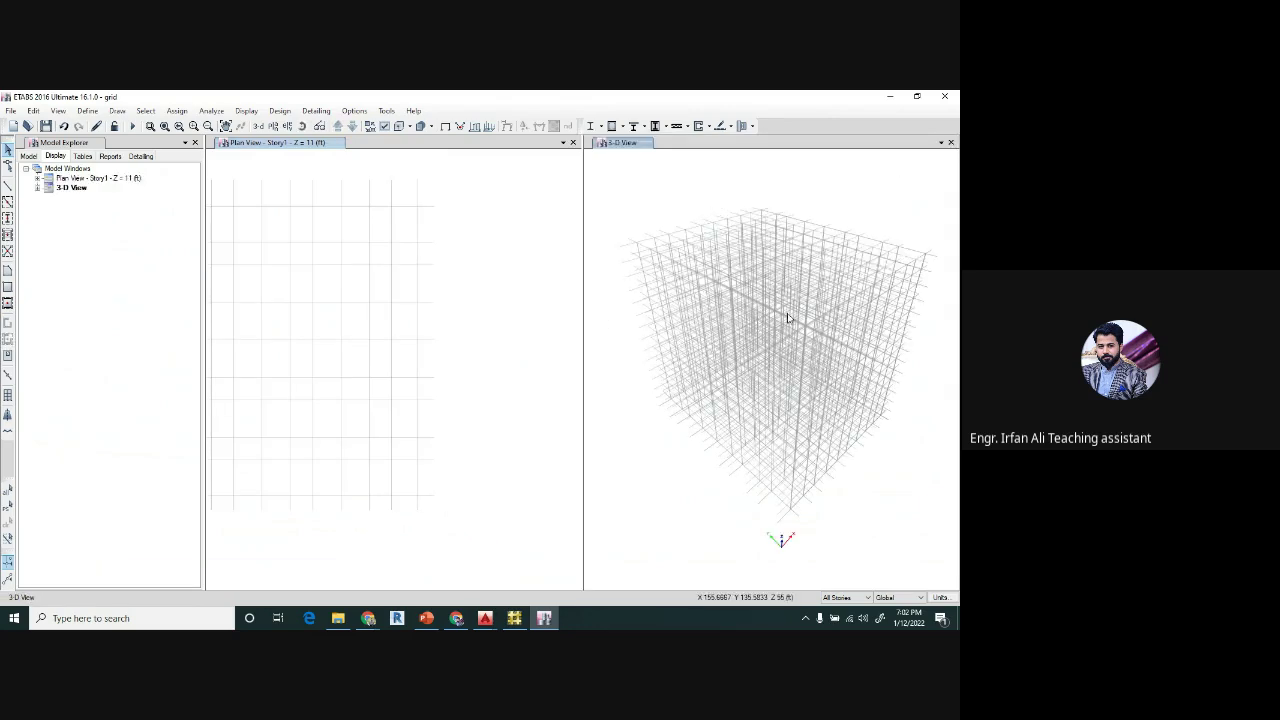
pyautogui.click(323, 141)
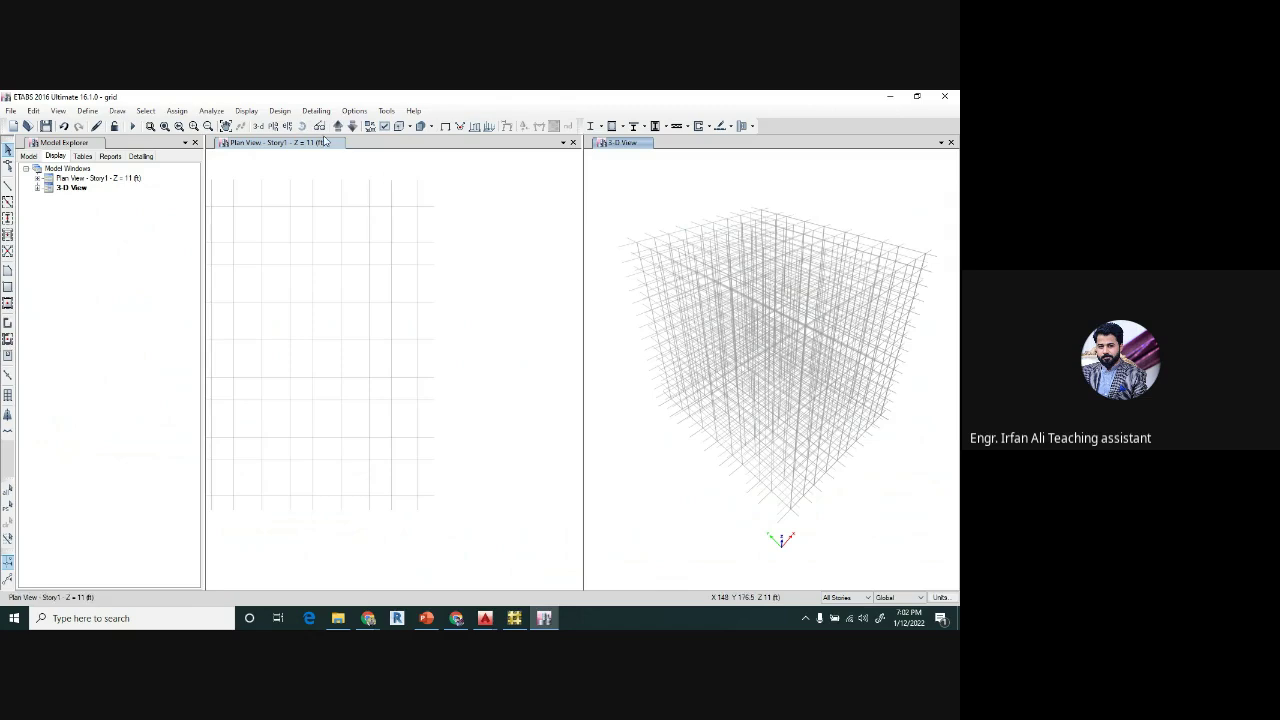
# - Quick-draw ConcCol columns at all grid intersections of the plan on all stories
pyautogui.click(164, 125)
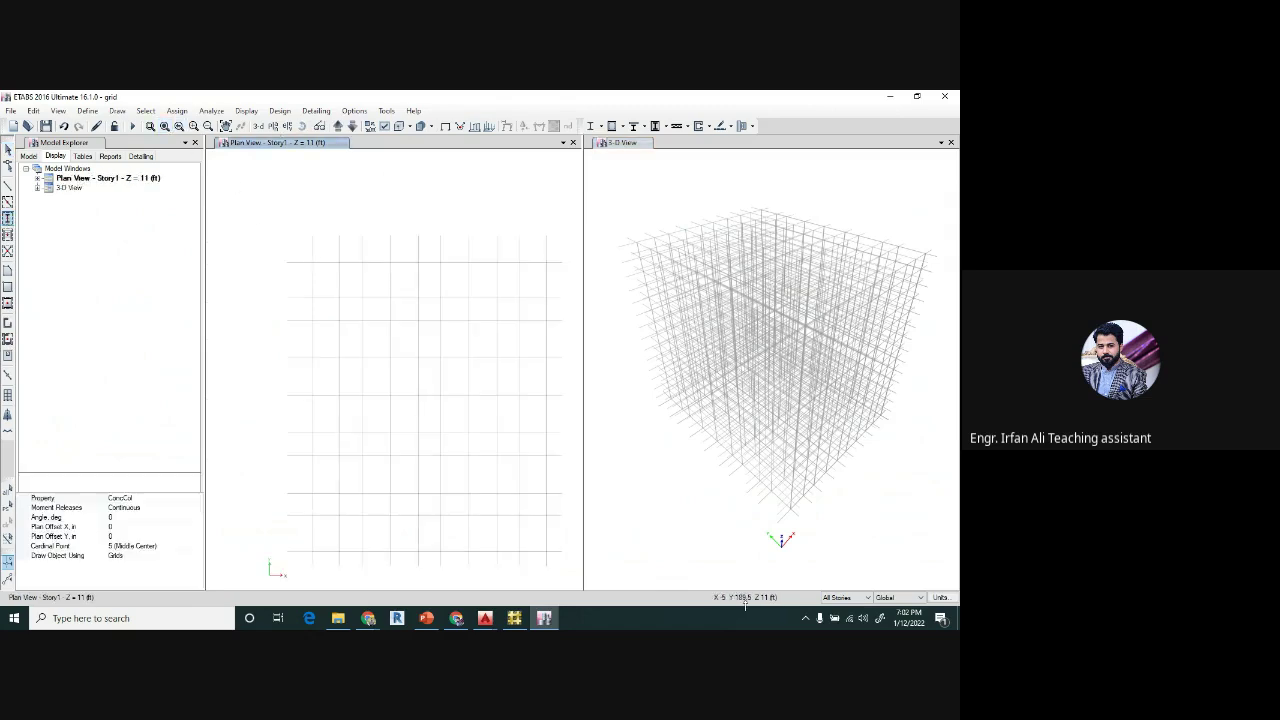
pyautogui.moveTo(407, 351); pyautogui.dragTo(364, 315, button='middle')
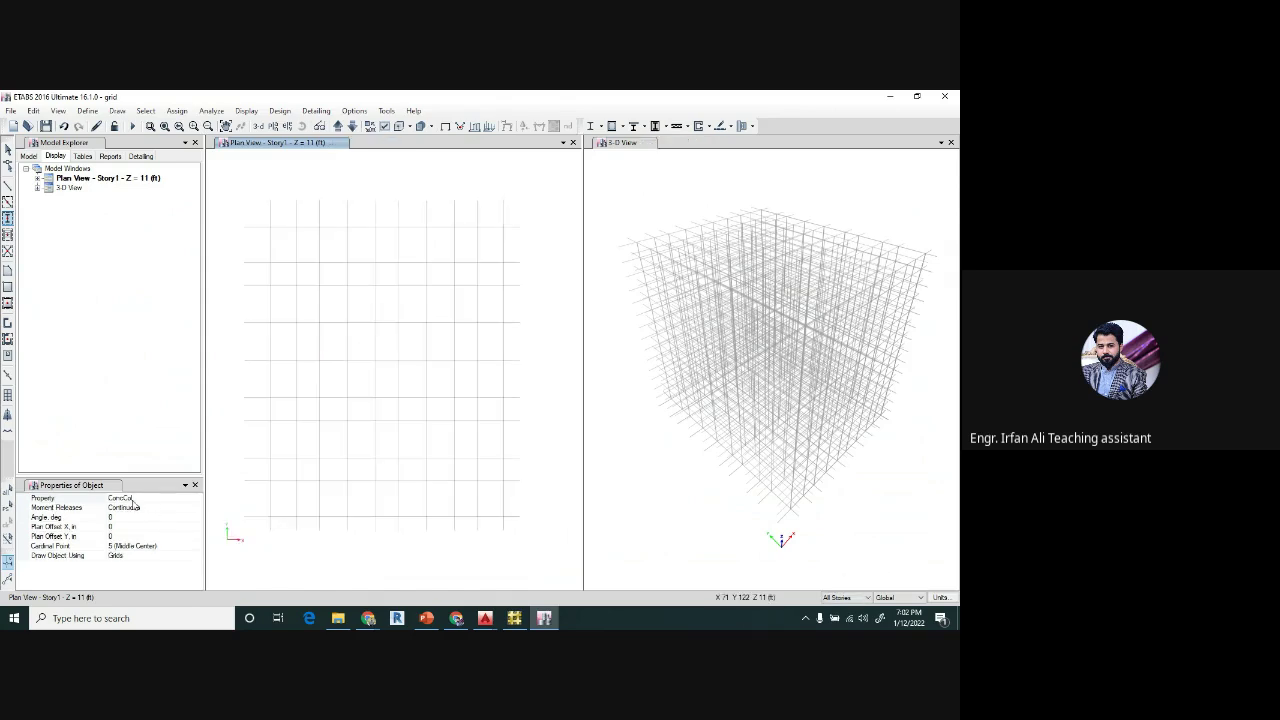
pyautogui.moveTo(251, 205); pyautogui.dragTo(577, 566)
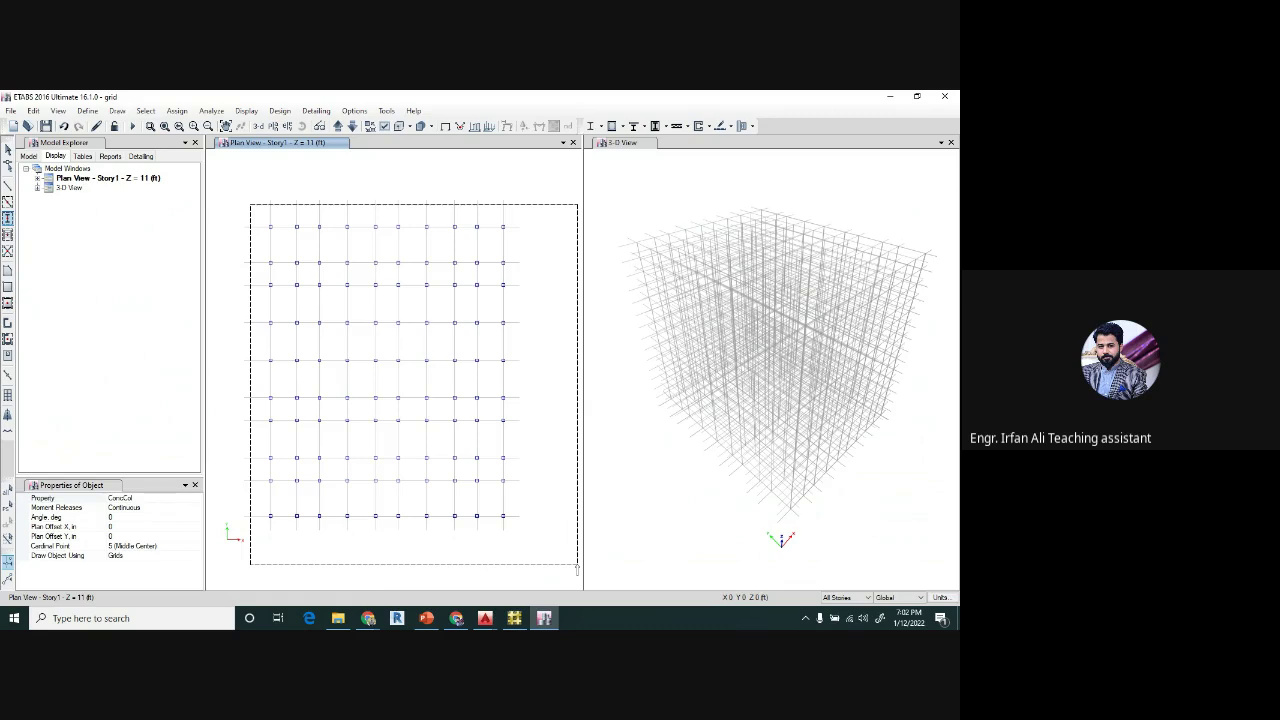
pyautogui.moveTo(576, 567); pyautogui.dragTo(575, 566)
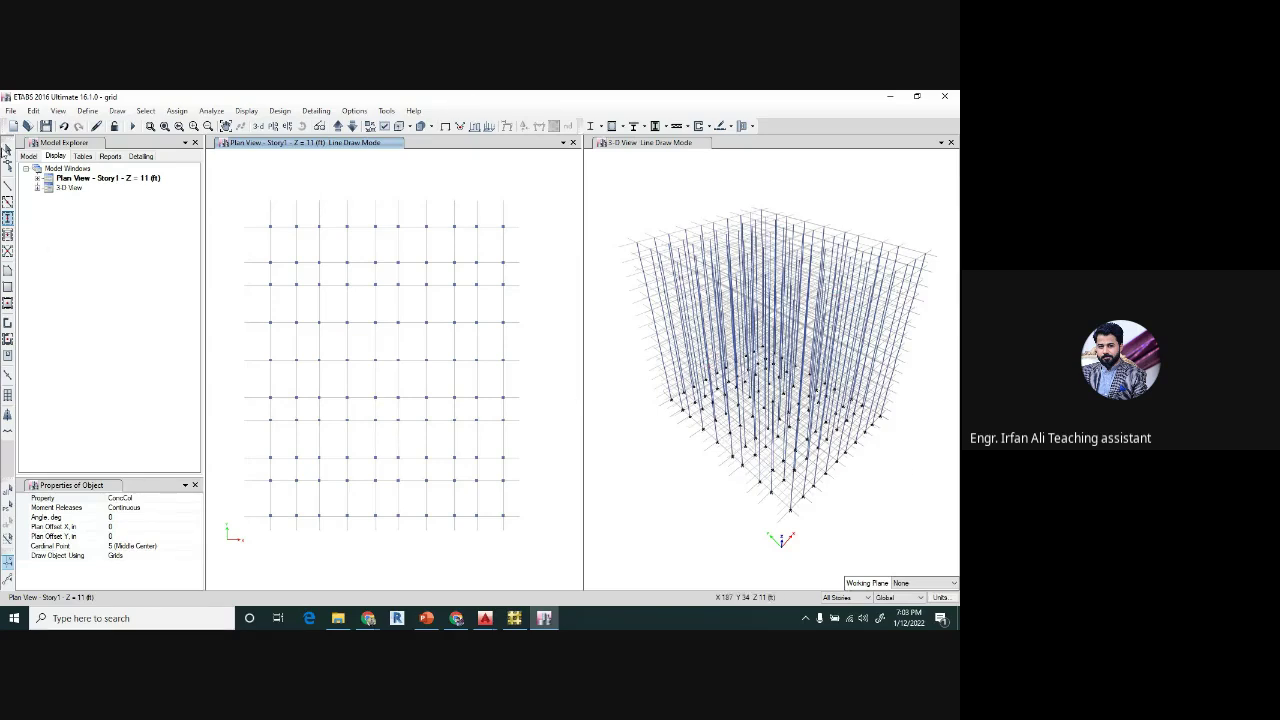
# - Delete the columns near both lifts: two lowest on the second vertical grid line, two rightmost on the second row from the top
pyautogui.click(7, 150)
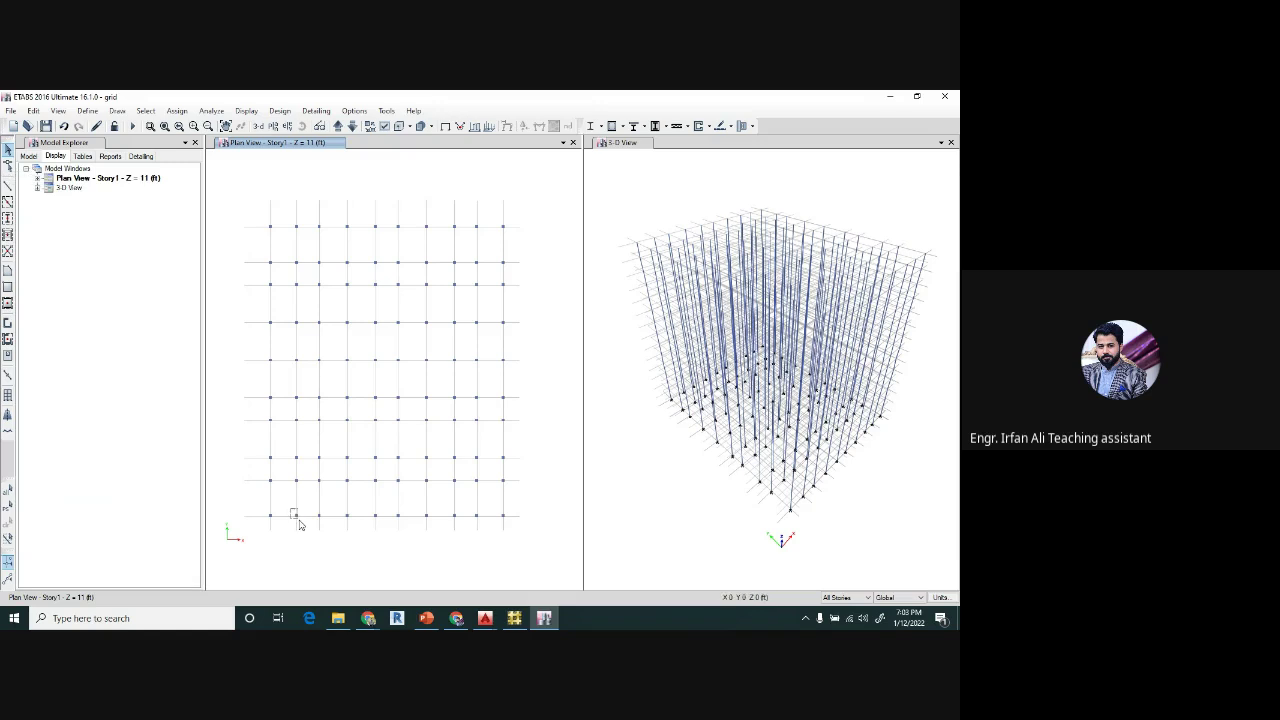
pyautogui.moveTo(290, 509)
pyautogui.mouseDown()
pyautogui.moveTo(303, 527)
pyautogui.moveTo(304, 499)
pyautogui.mouseUp()
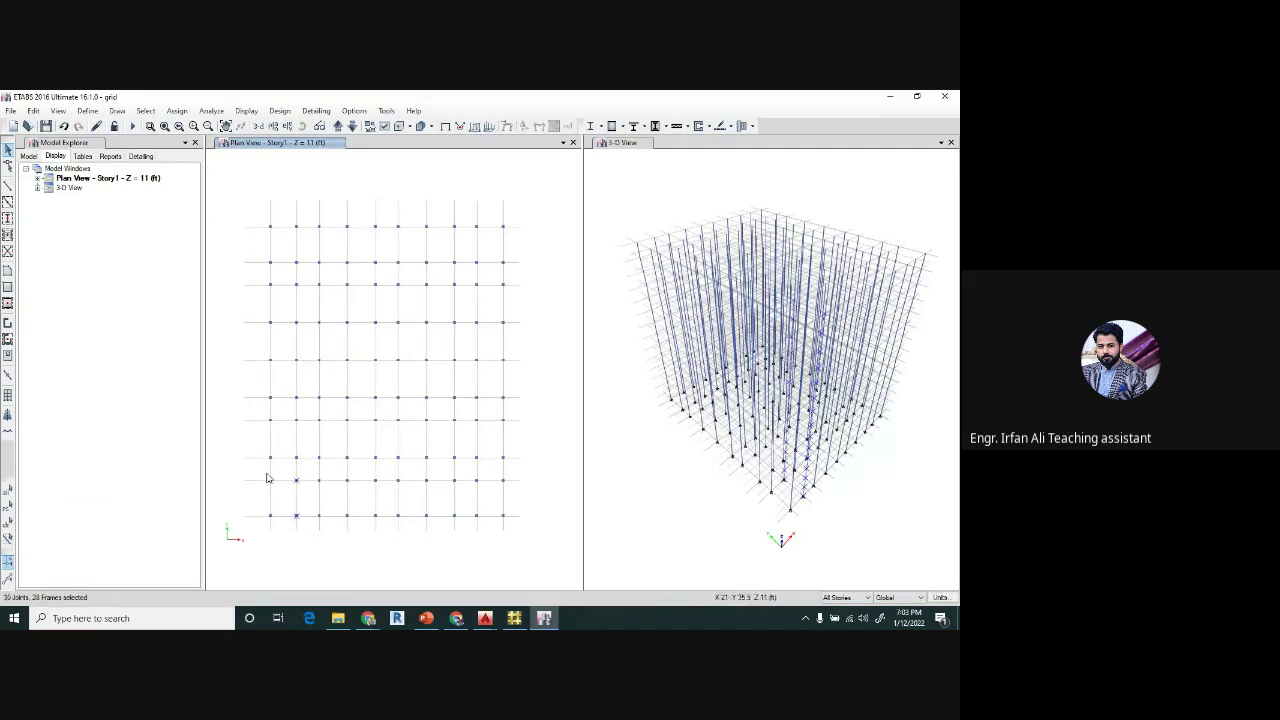
pyautogui.press('Delete')
pyautogui.moveTo(470, 254); pyautogui.dragTo(514, 277)
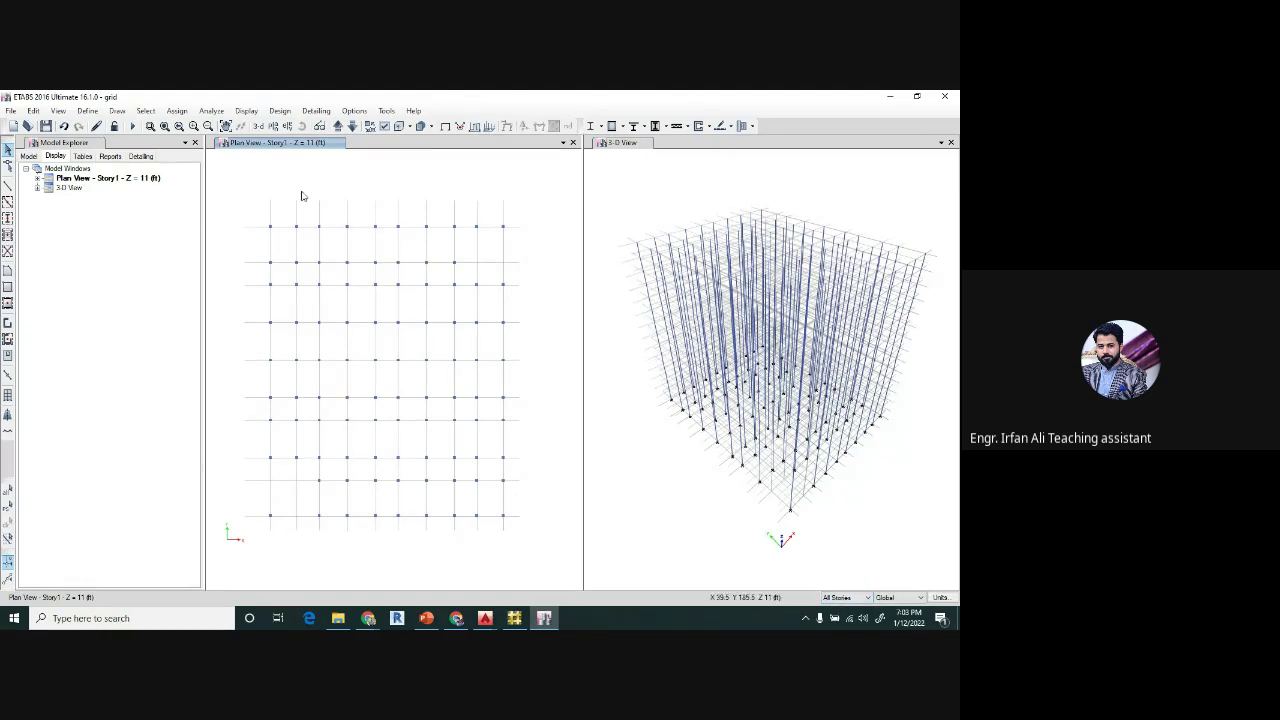
# - Quick-draw ConcBm beams along all grid lines of the plan on all stories
pyautogui.click(8, 202)
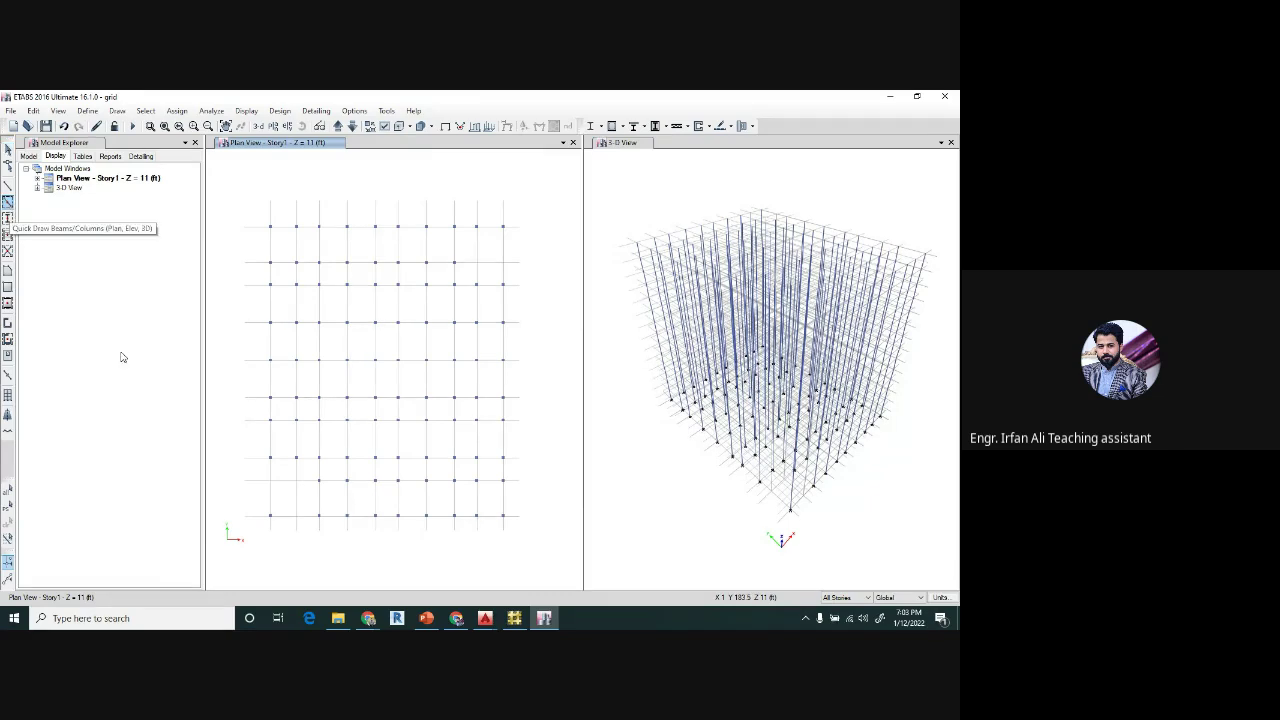
pyautogui.click(159, 508)
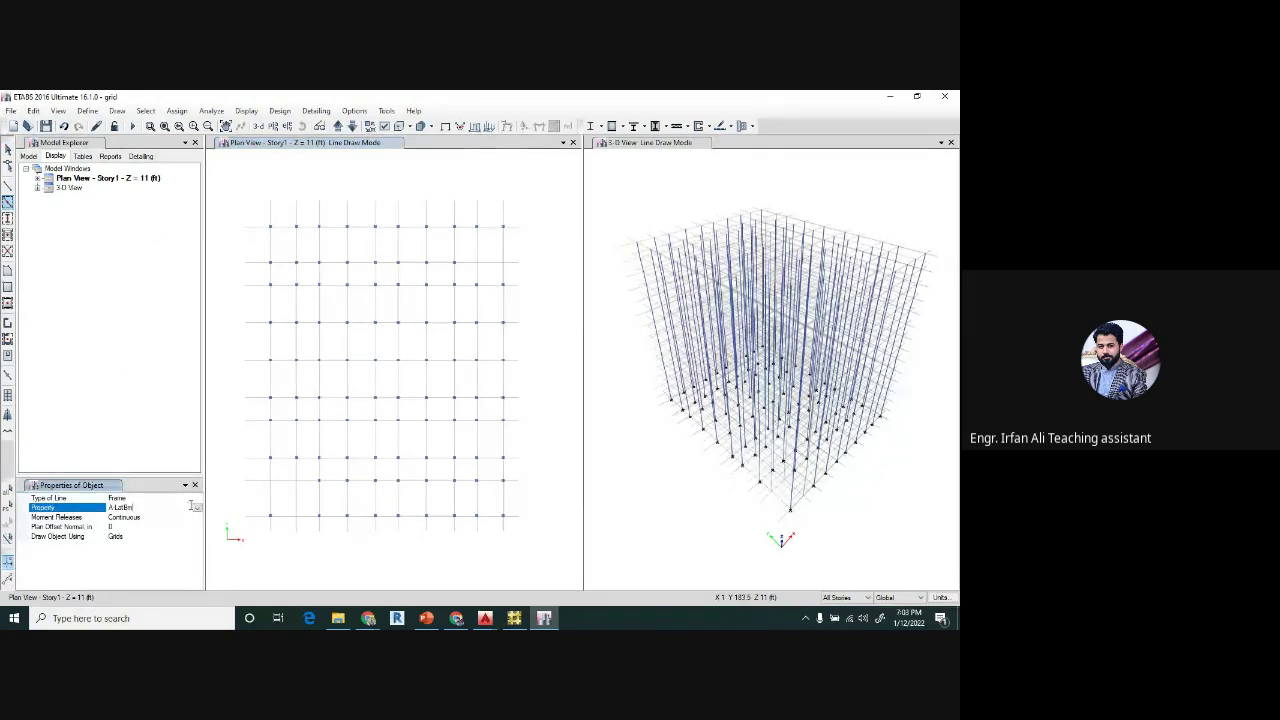
pyautogui.click(197, 509)
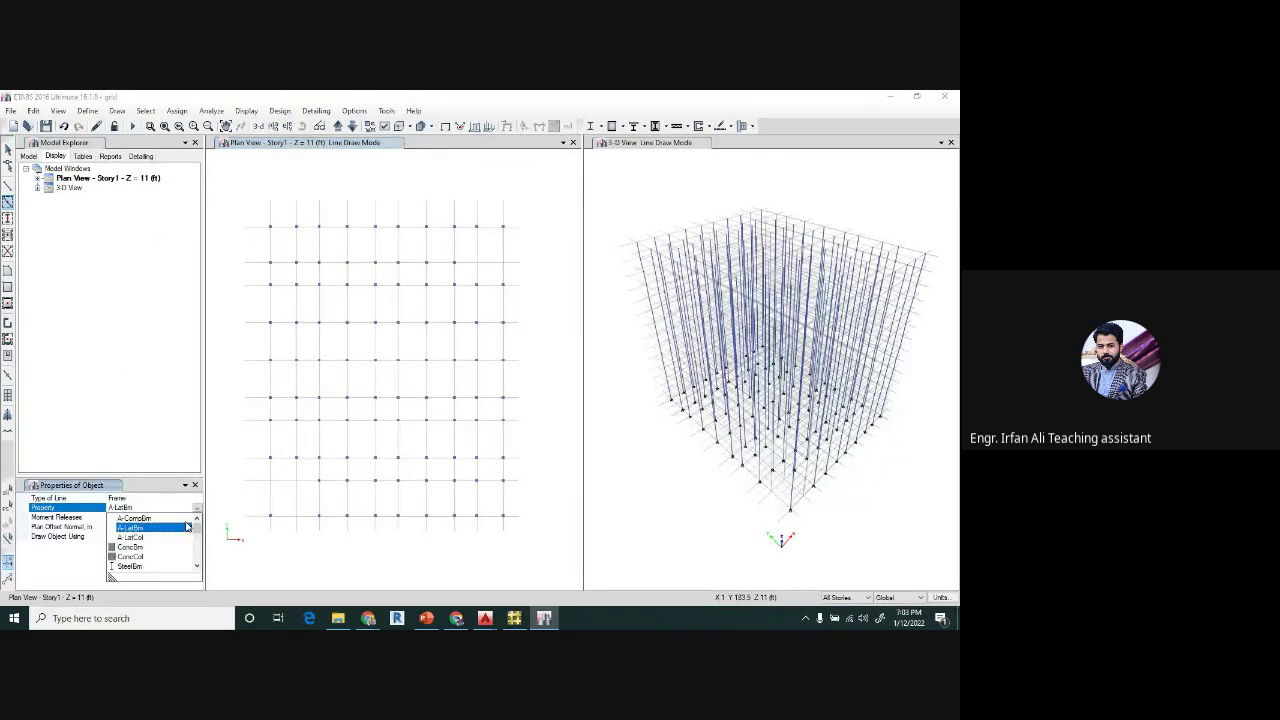
pyautogui.click(137, 548)
pyautogui.moveTo(244, 203); pyautogui.dragTo(535, 562)
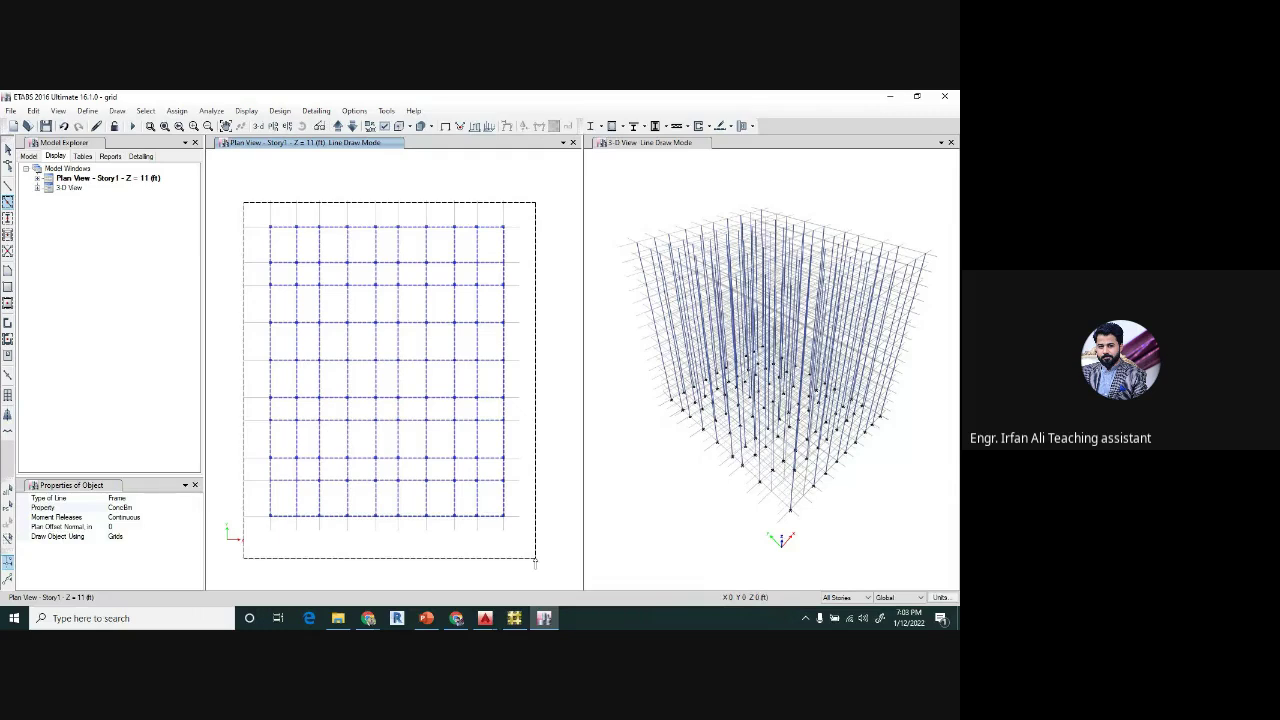
pyautogui.moveTo(535, 562); pyautogui.dragTo(535, 563)
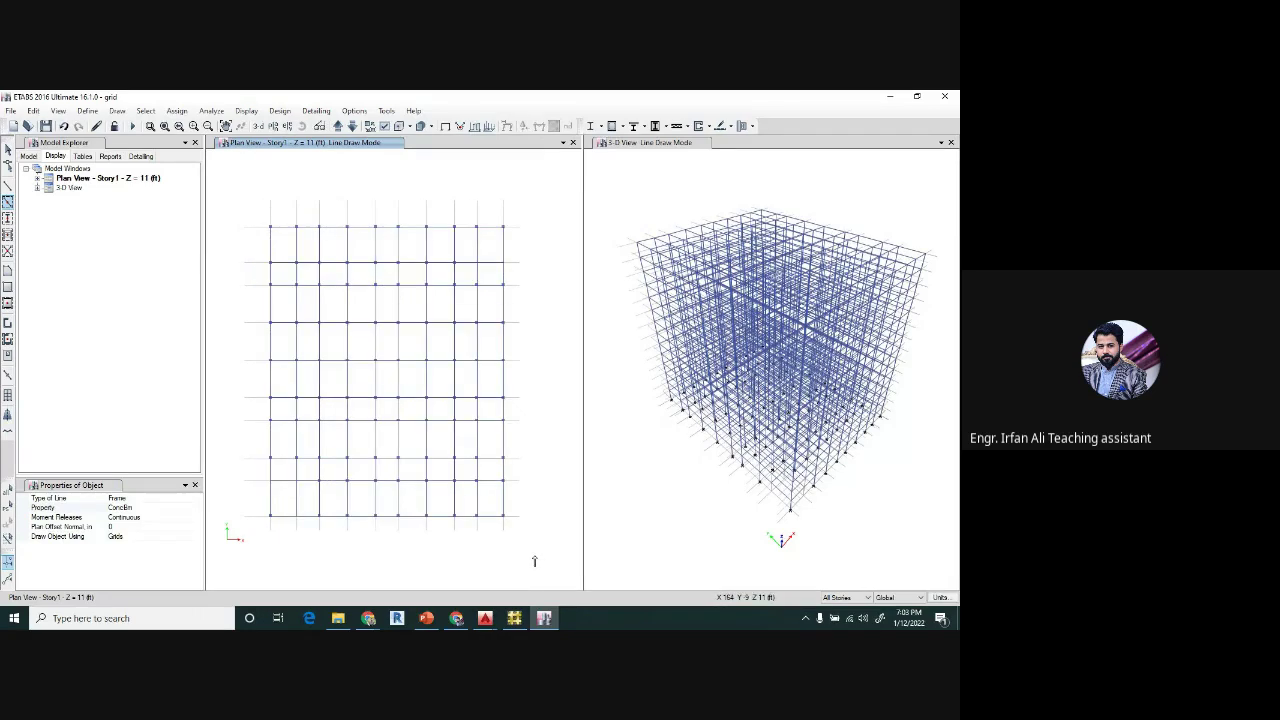
pyautogui.click(7, 150)
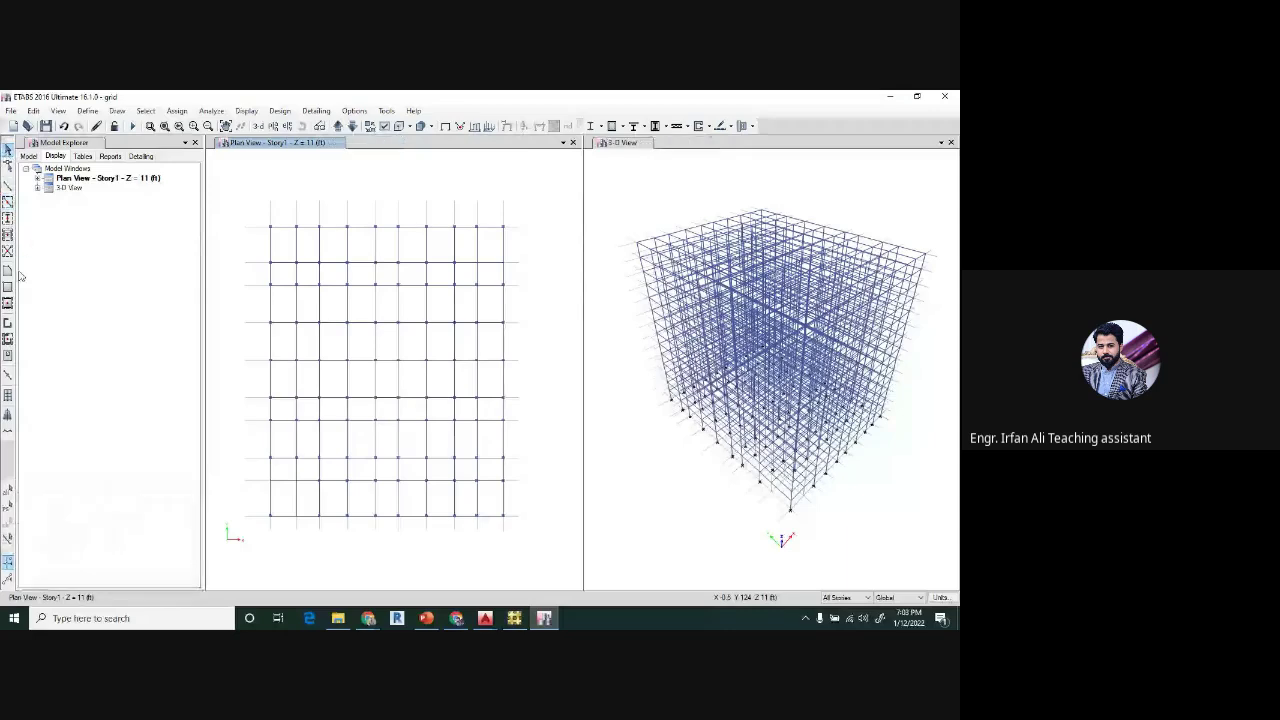
# - Try quick-drawing Slab1 floors in every grid bay on all stories, and undo them
pyautogui.click(8, 303)
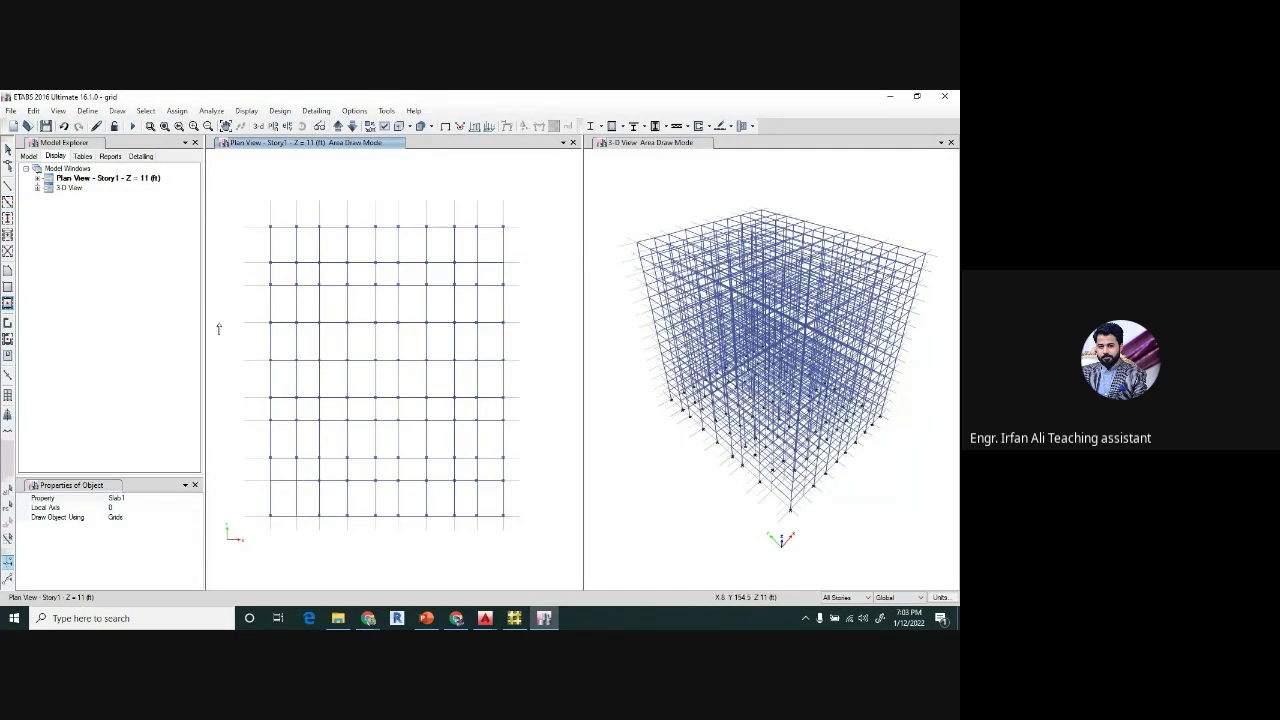
pyautogui.click(187, 499)
pyautogui.click(197, 499)
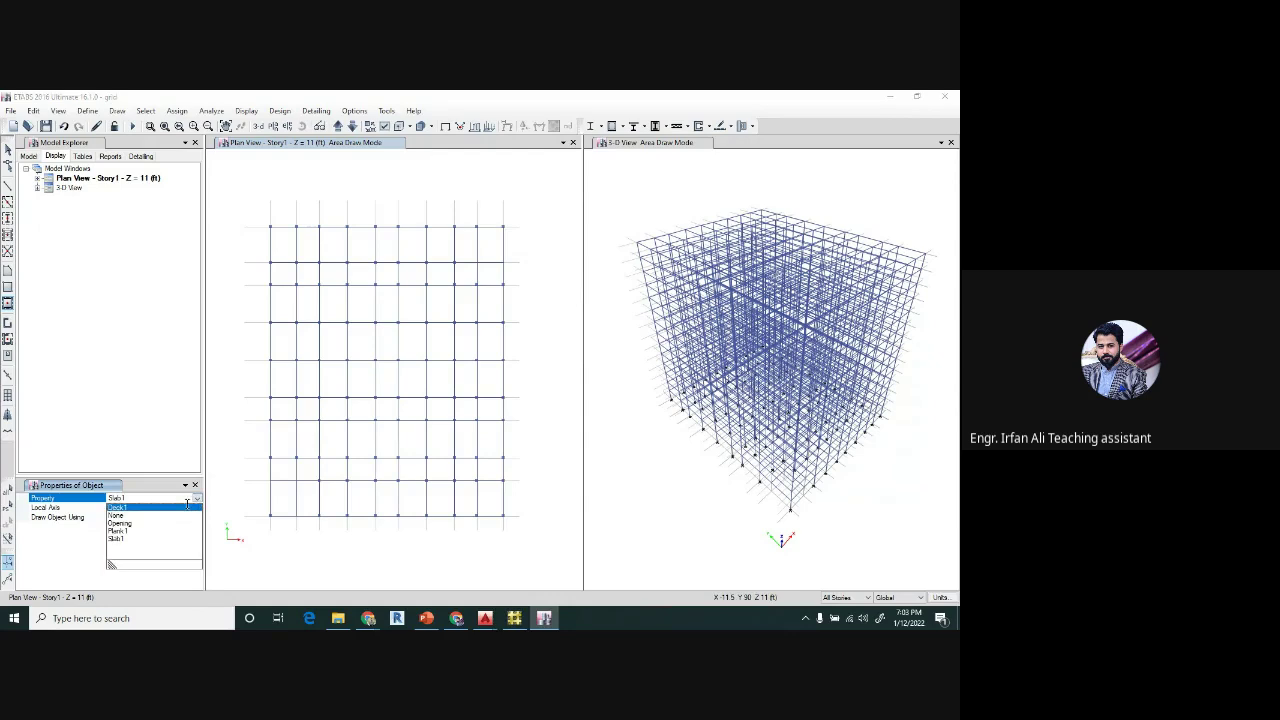
pyautogui.click(119, 540)
pyautogui.moveTo(241, 203)
pyautogui.mouseDown()
pyautogui.moveTo(443, 537)
pyautogui.moveTo(553, 589)
pyautogui.moveTo(546, 571)
pyautogui.mouseUp()
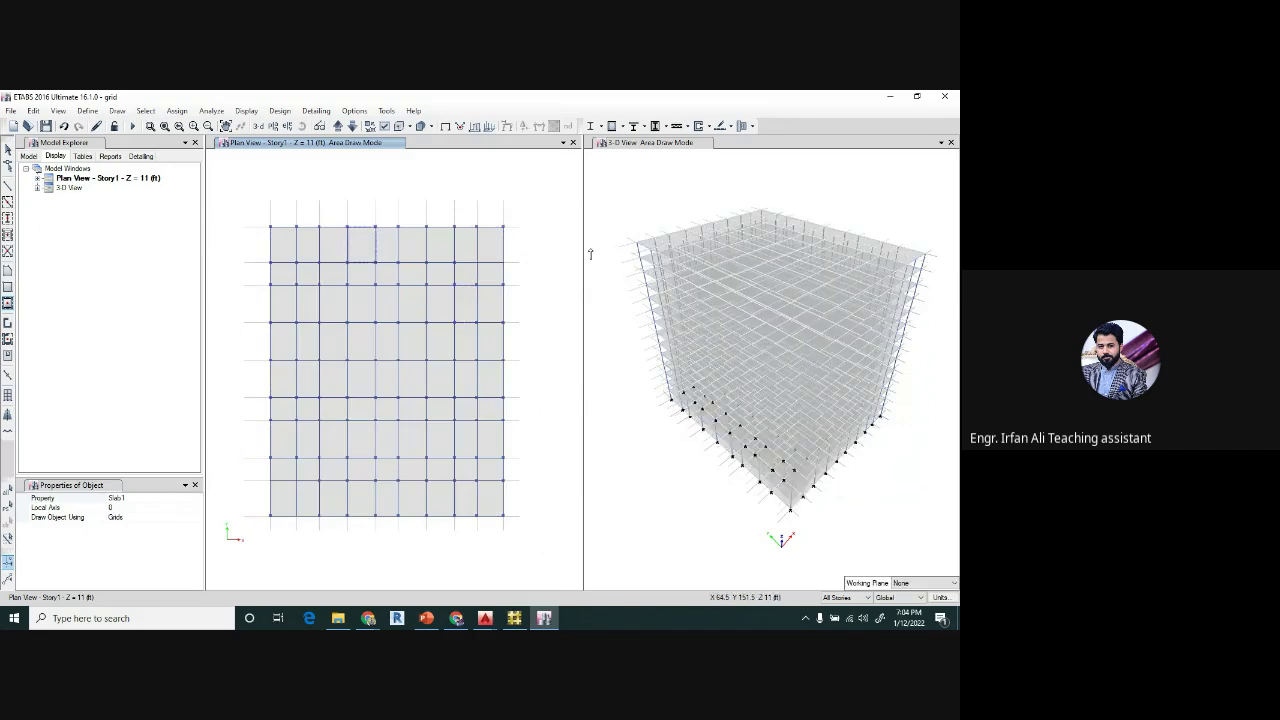
pyautogui.click(6, 148)
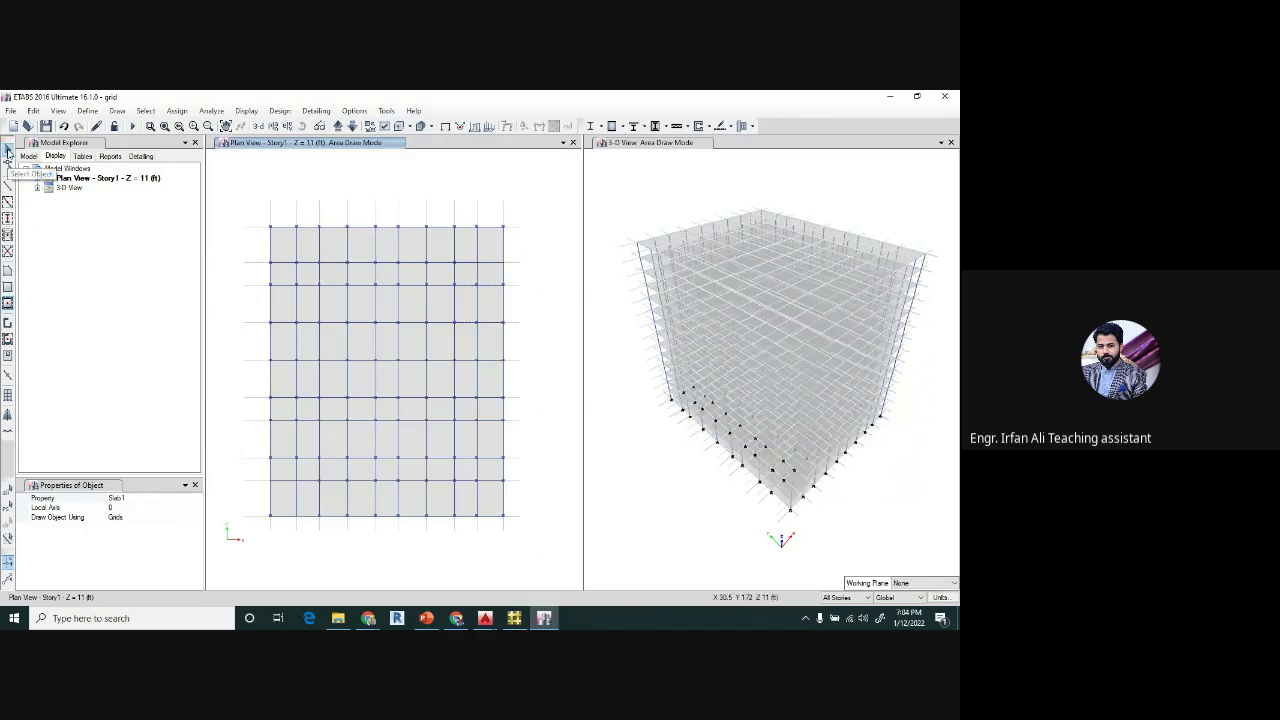
pyautogui.click(64, 127)
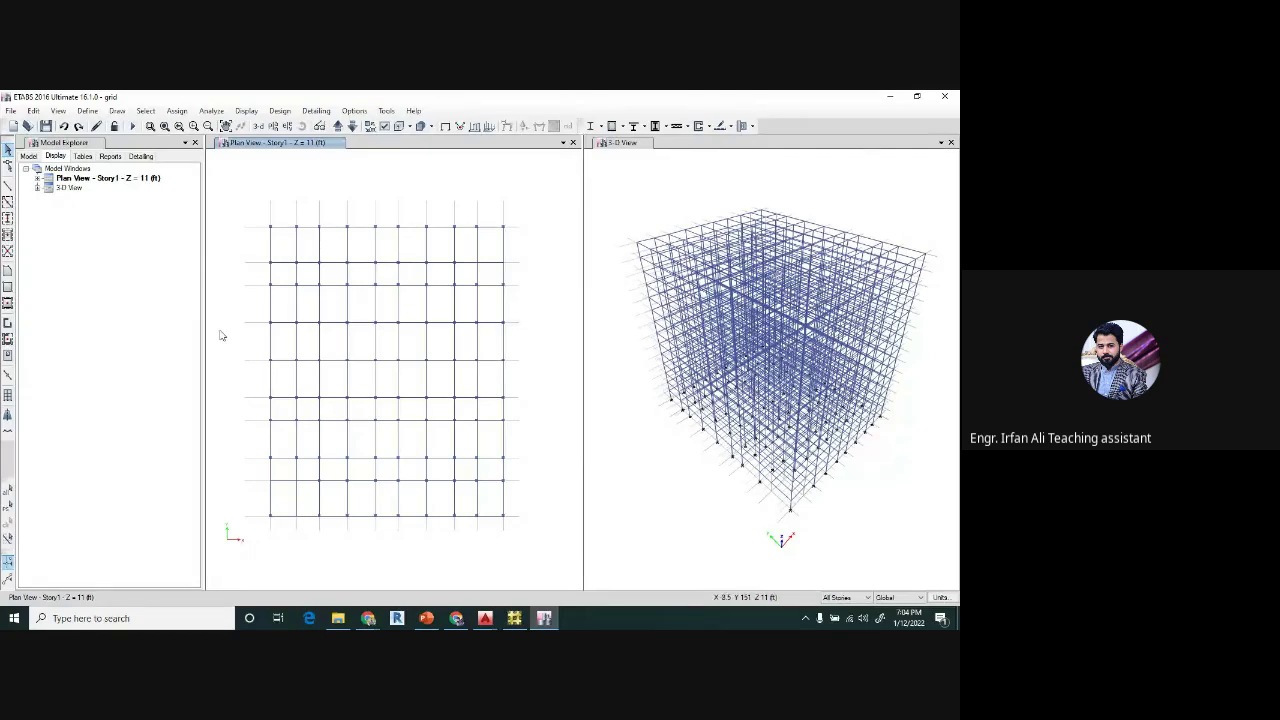
# - Set the drawing scope to One Story
pyautogui.click(853, 598)
pyautogui.click(838, 584)
# - Draw a trial rectangular Slab1 floor over the two upper-left grid bays of the Story1 plan
pyautogui.click(8, 287)
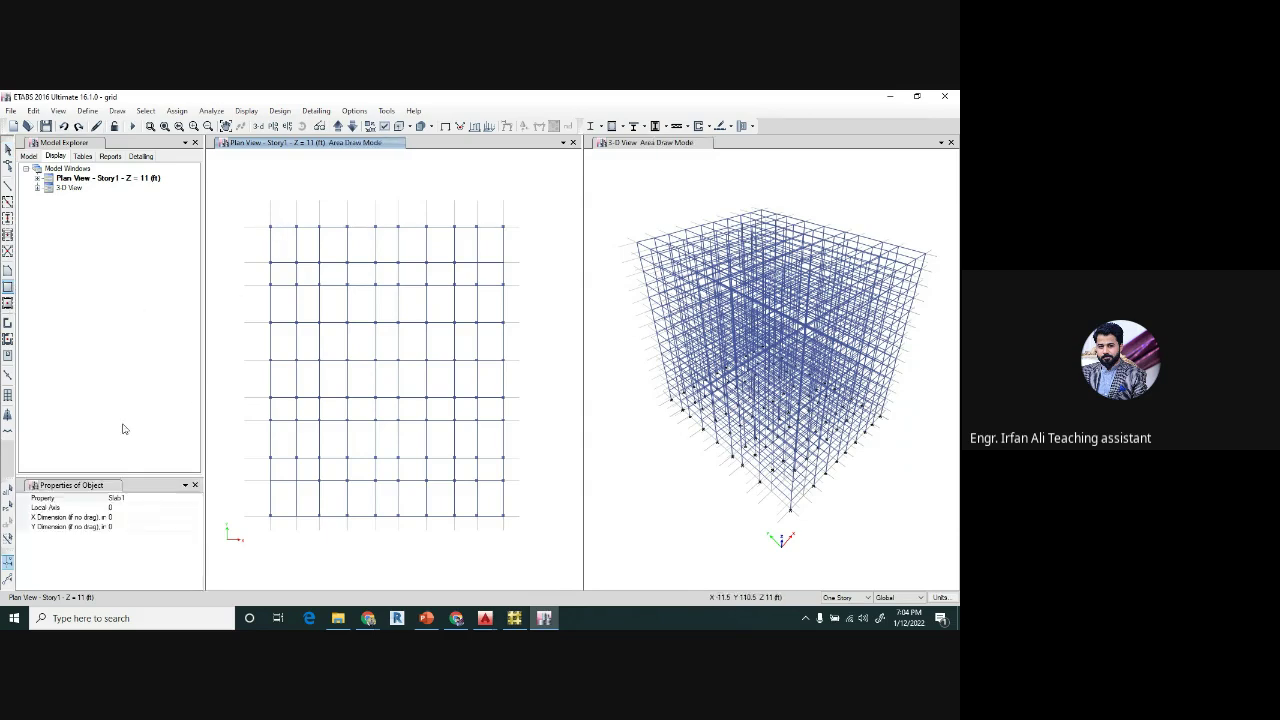
pyautogui.moveTo(271, 227); pyautogui.dragTo(320, 263)
pyautogui.click(8, 149)
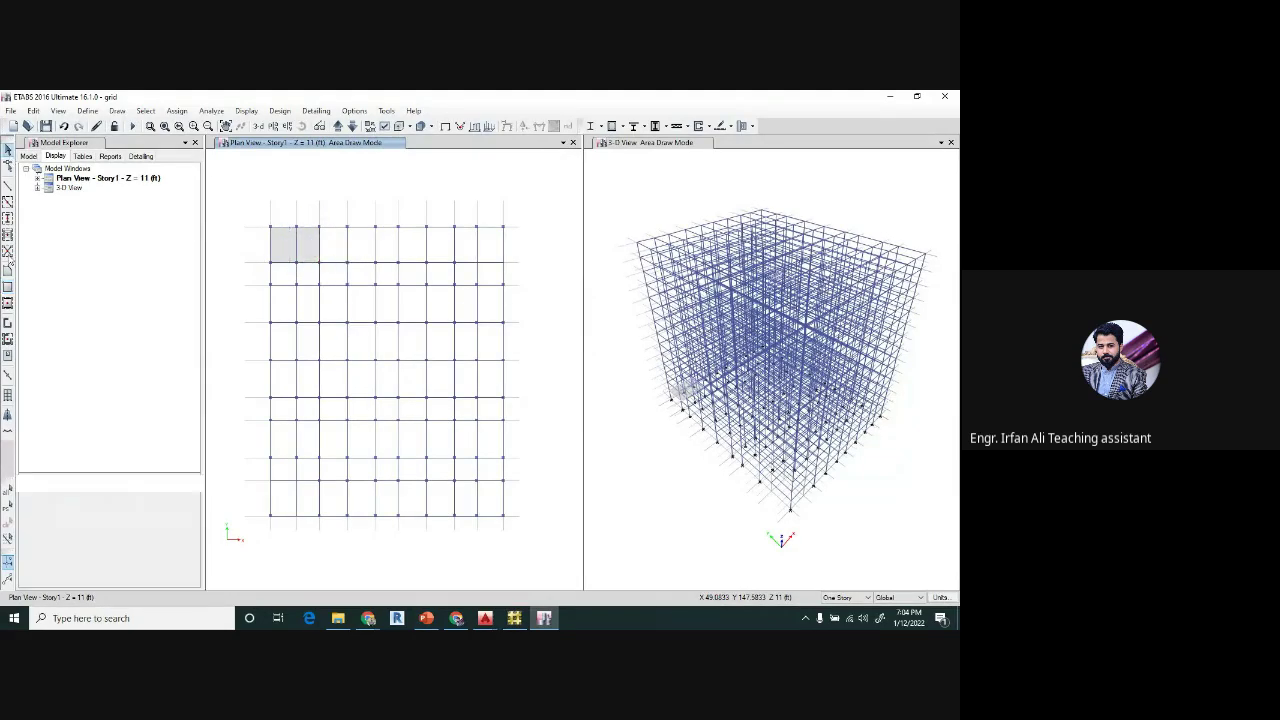
# - Draw a trial five-sided Slab1 floor outside the grid above the plan, and delete the trial slabs
pyautogui.click(307, 165)
pyautogui.click(348, 164)
pyautogui.click(348, 185)
pyautogui.click(306, 187)
pyautogui.click(290, 173)
pyautogui.press('Return')
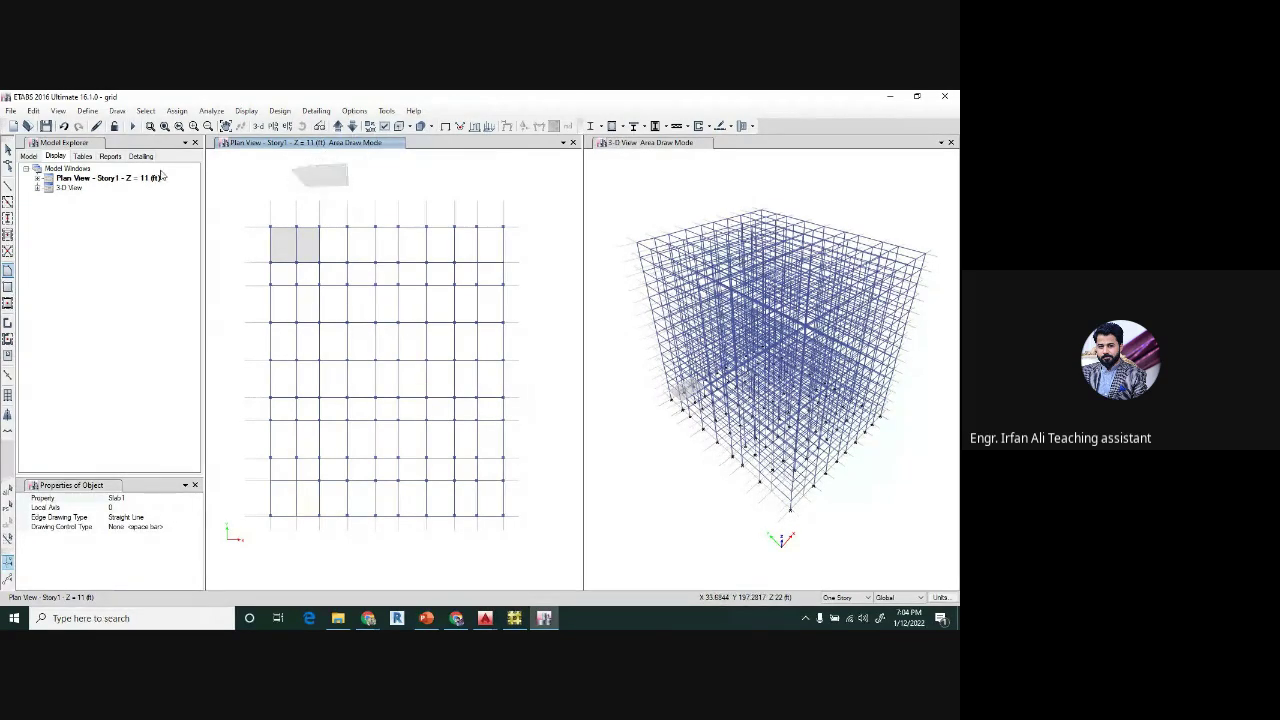
pyautogui.press('Escape')
pyautogui.click(307, 177)
pyautogui.press('Delete')
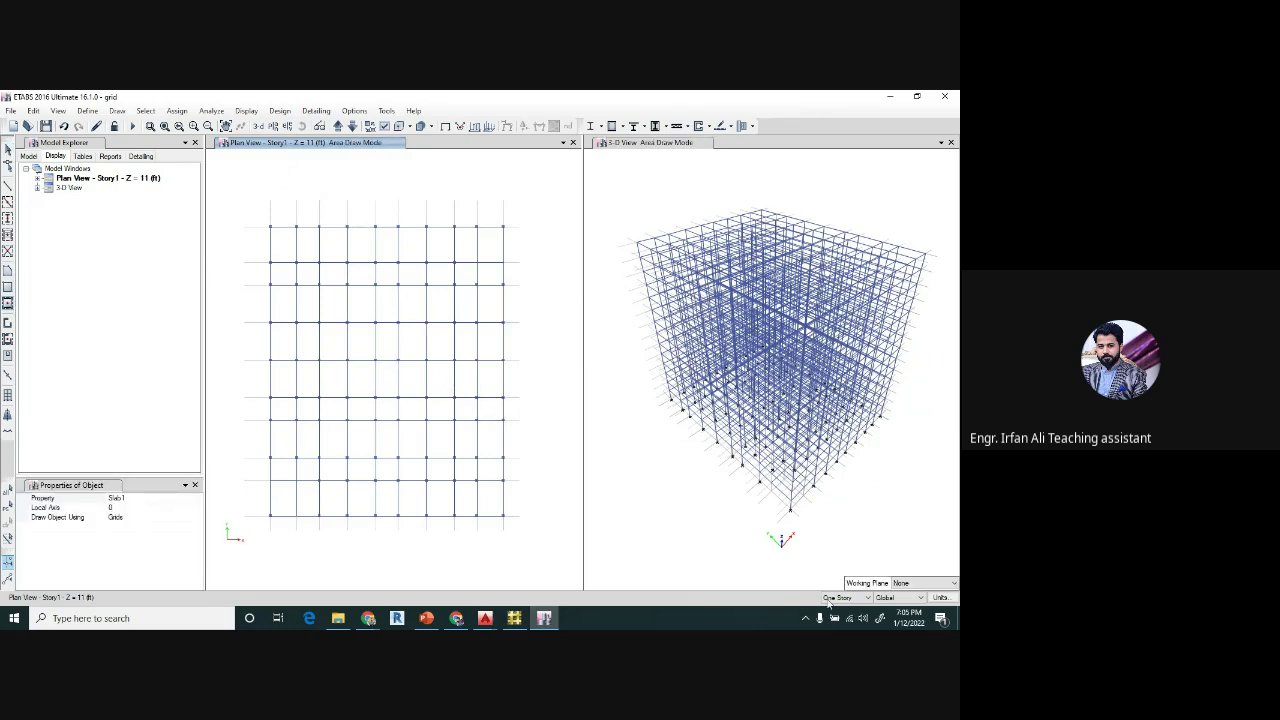
# - Quick-draw Slab1 floors in all grid bays of the Story1 plan
pyautogui.moveTo(252, 210); pyautogui.dragTo(574, 540)
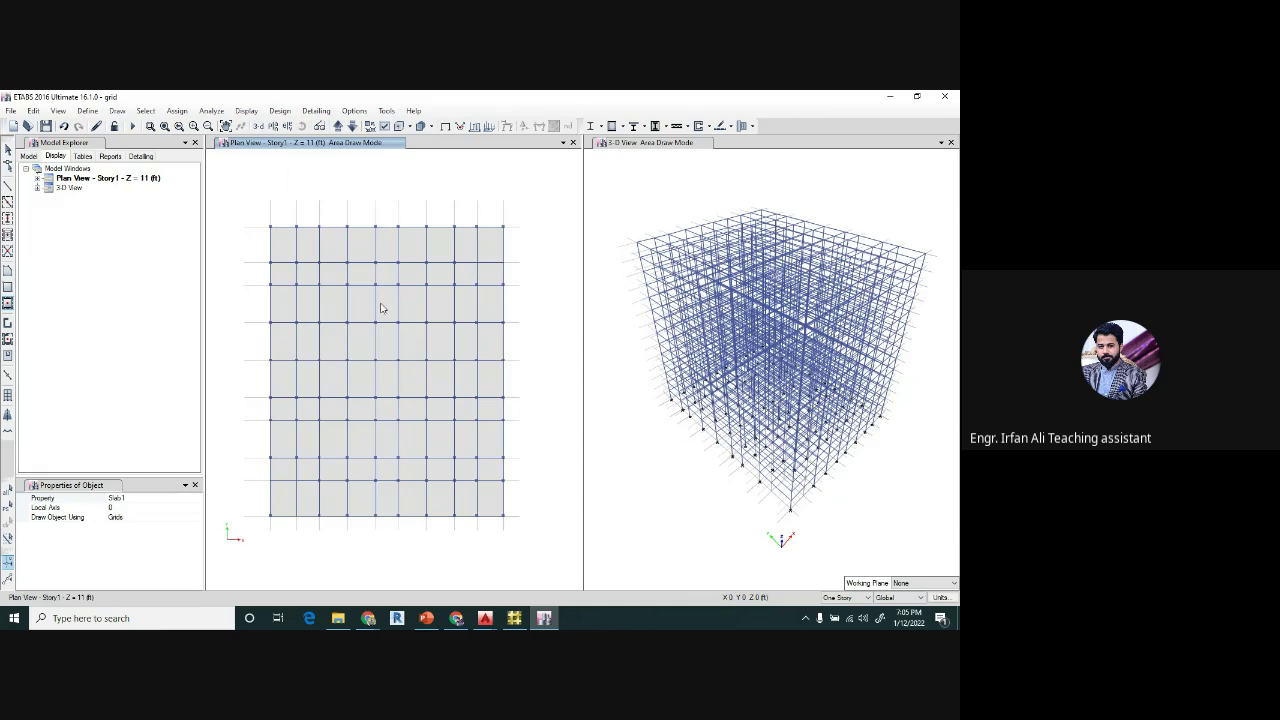
pyautogui.press('Escape')
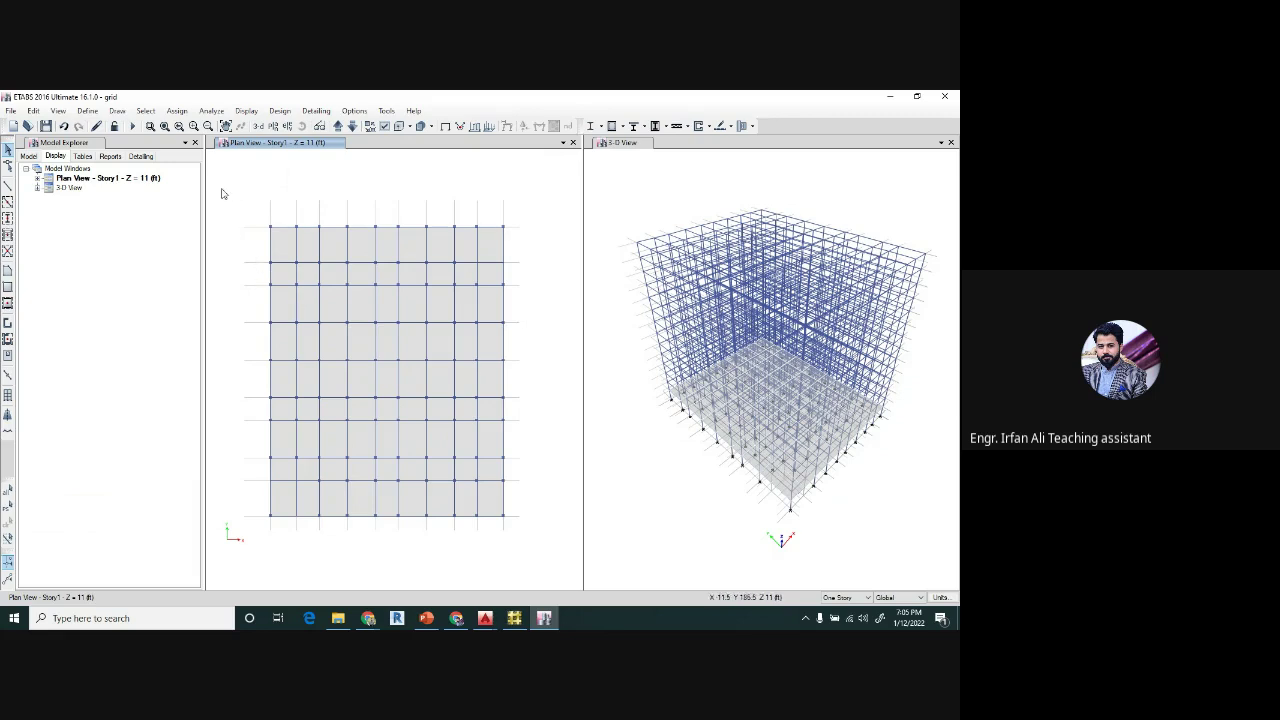
# - Select all the Story1 objects in the plan and clear the selection
pyautogui.moveTo(236, 202); pyautogui.dragTo(531, 560)
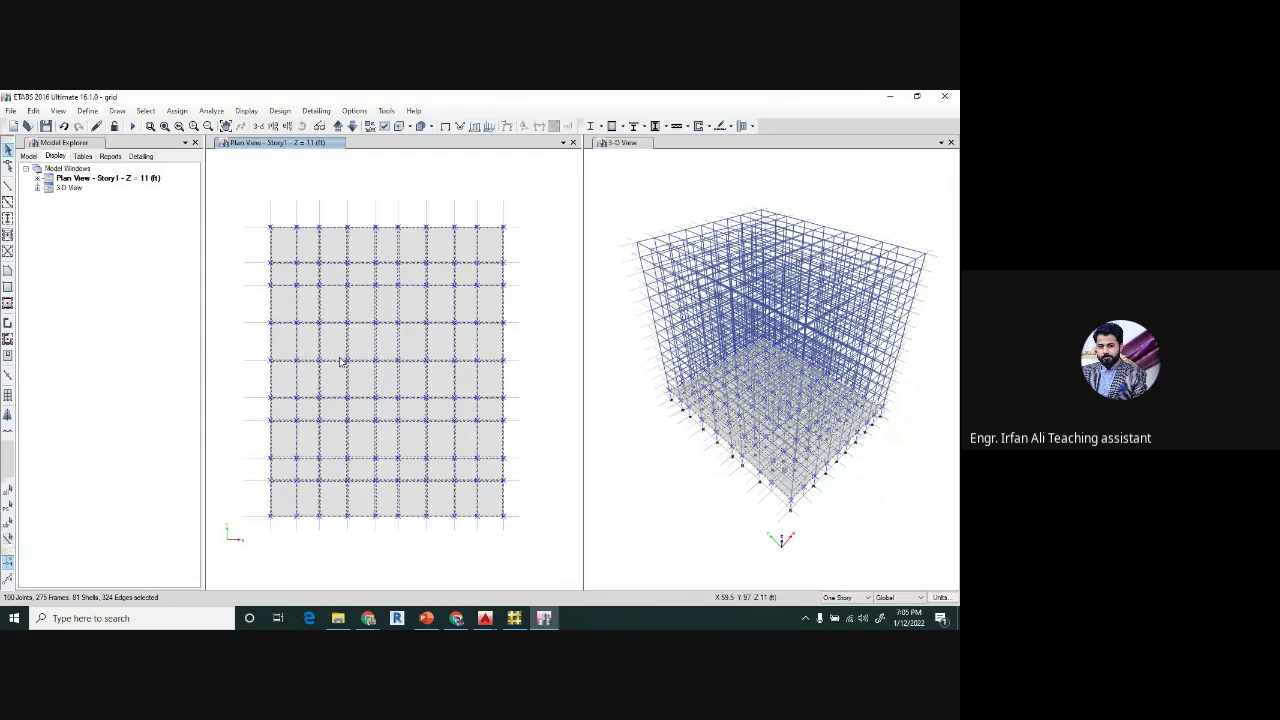
pyautogui.click(8, 527)
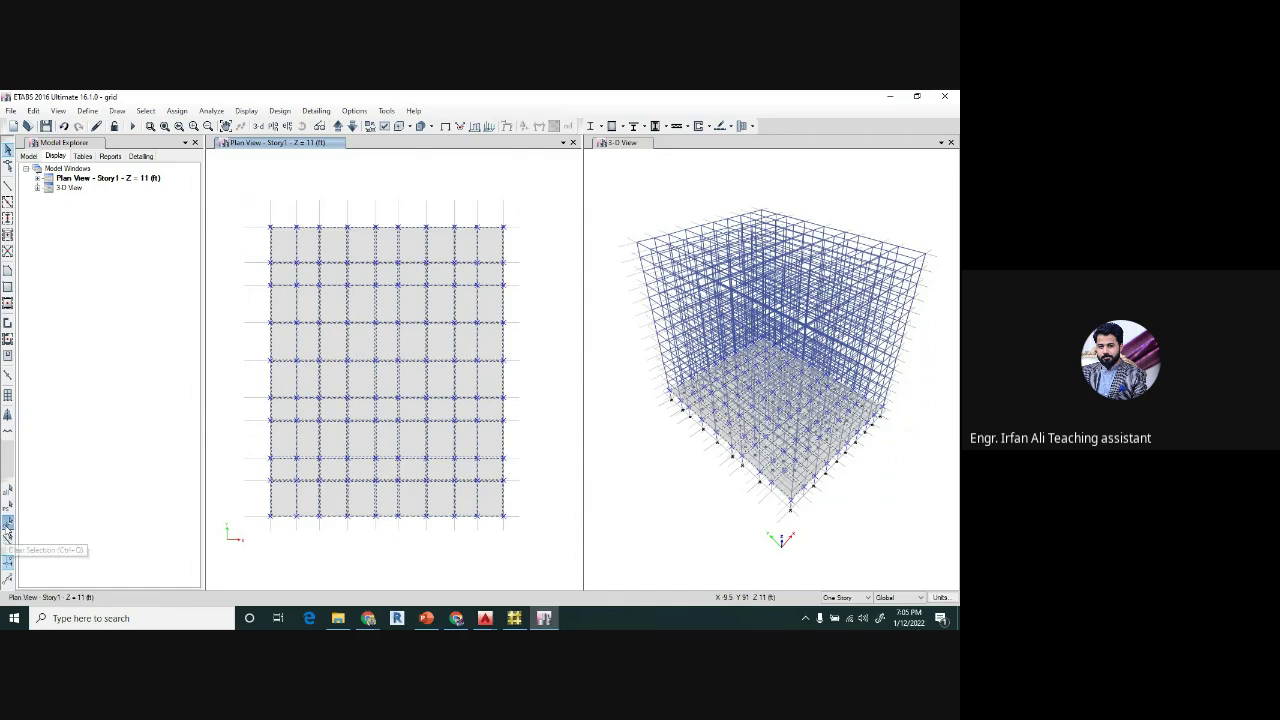
# - Hide the columns and beams in the Story1 plan view and select all its floor slabs
pyautogui.click(385, 127)
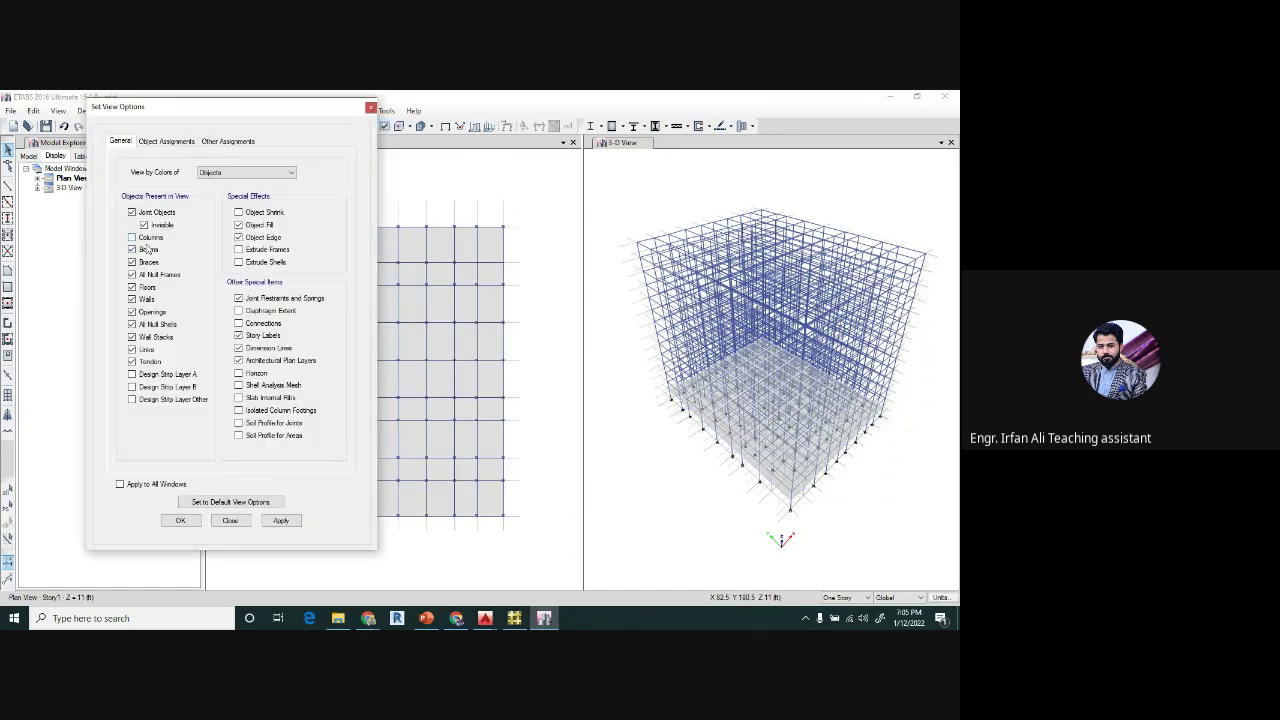
pyautogui.click(180, 520)
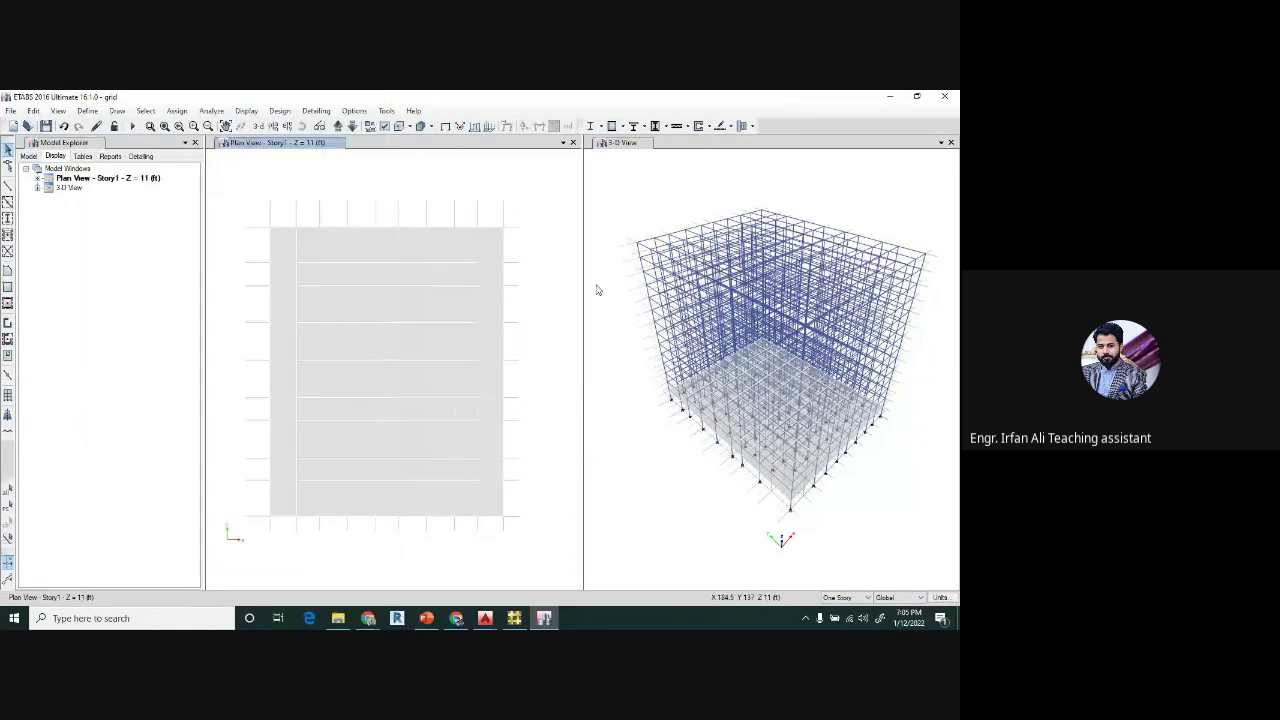
pyautogui.moveTo(237, 209); pyautogui.dragTo(541, 578)
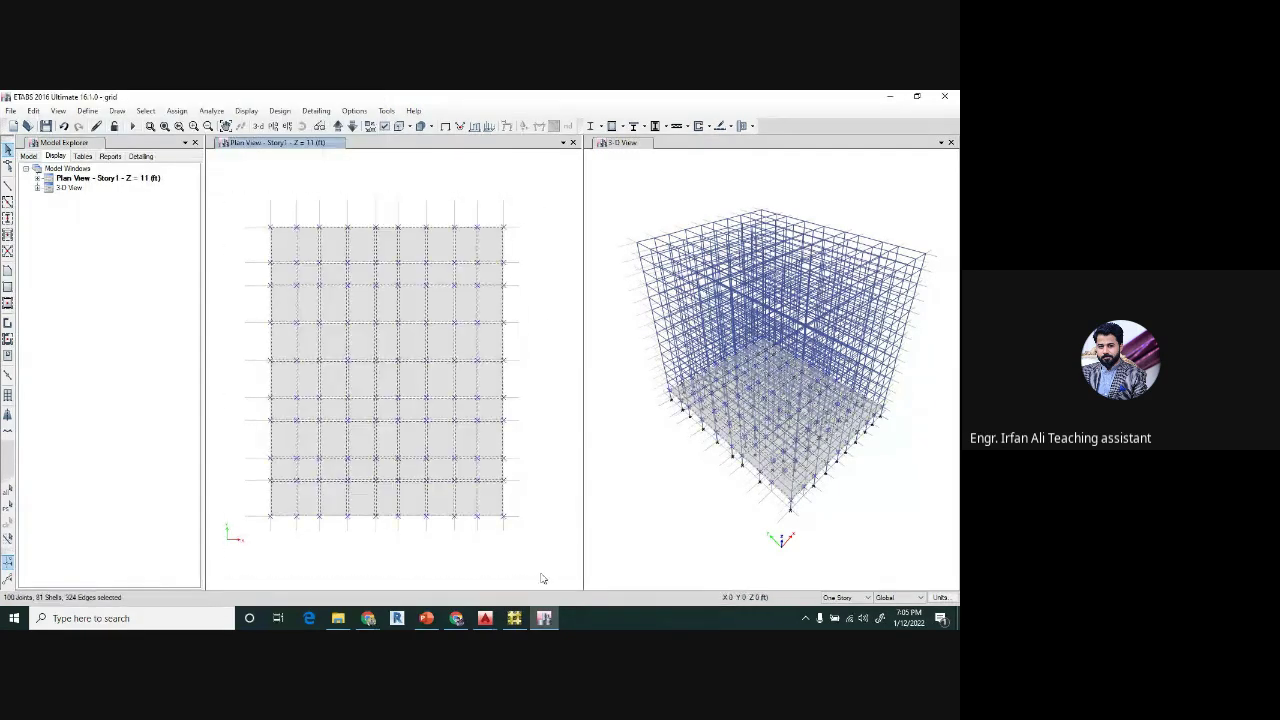
# - Replicate the selected floor slabs from Story1 onto Story2 through Story14
pyautogui.click(33, 110)
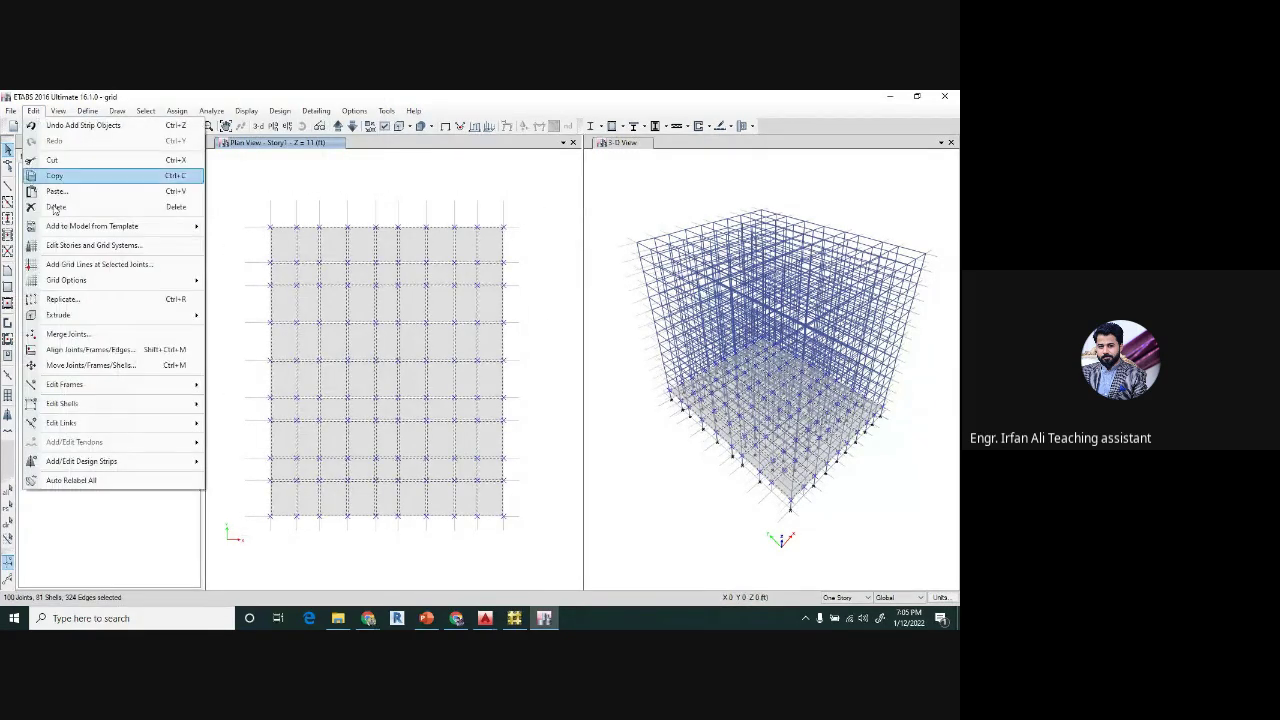
pyautogui.click(60, 299)
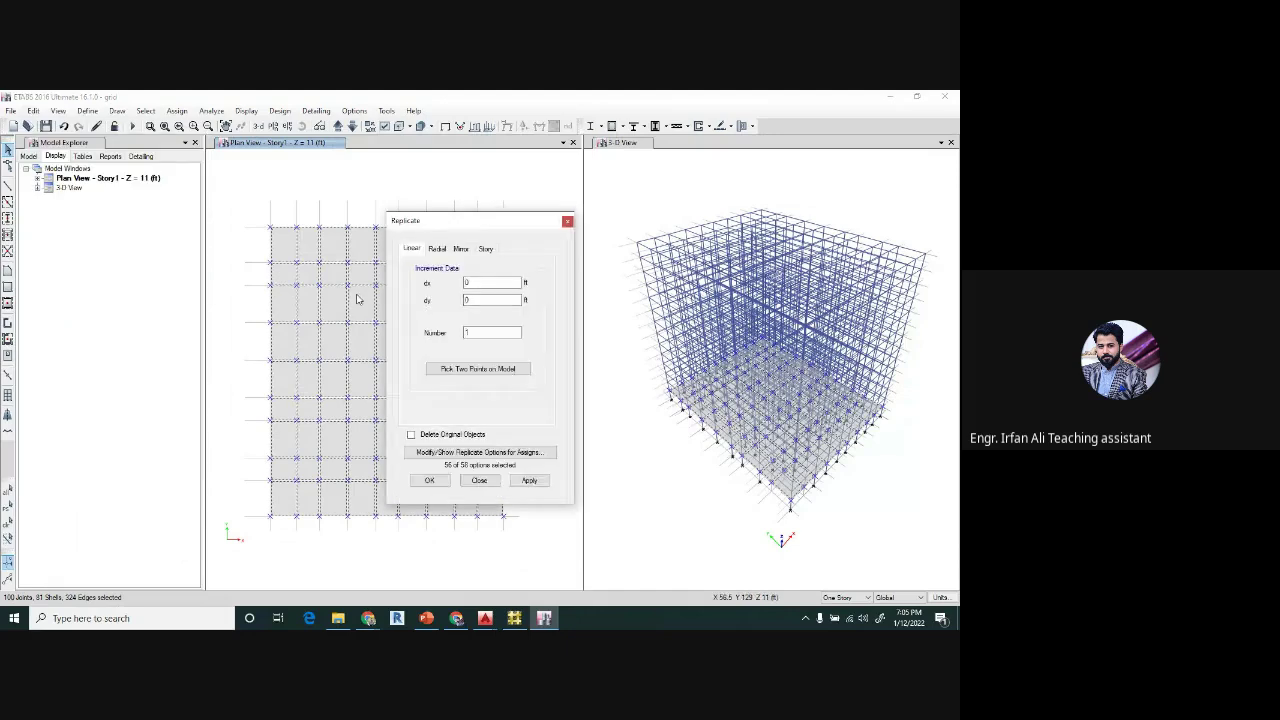
pyautogui.moveTo(447, 221); pyautogui.dragTo(554, 155)
pyautogui.click(494, 183)
pyautogui.scroll(-1, 499, 280)
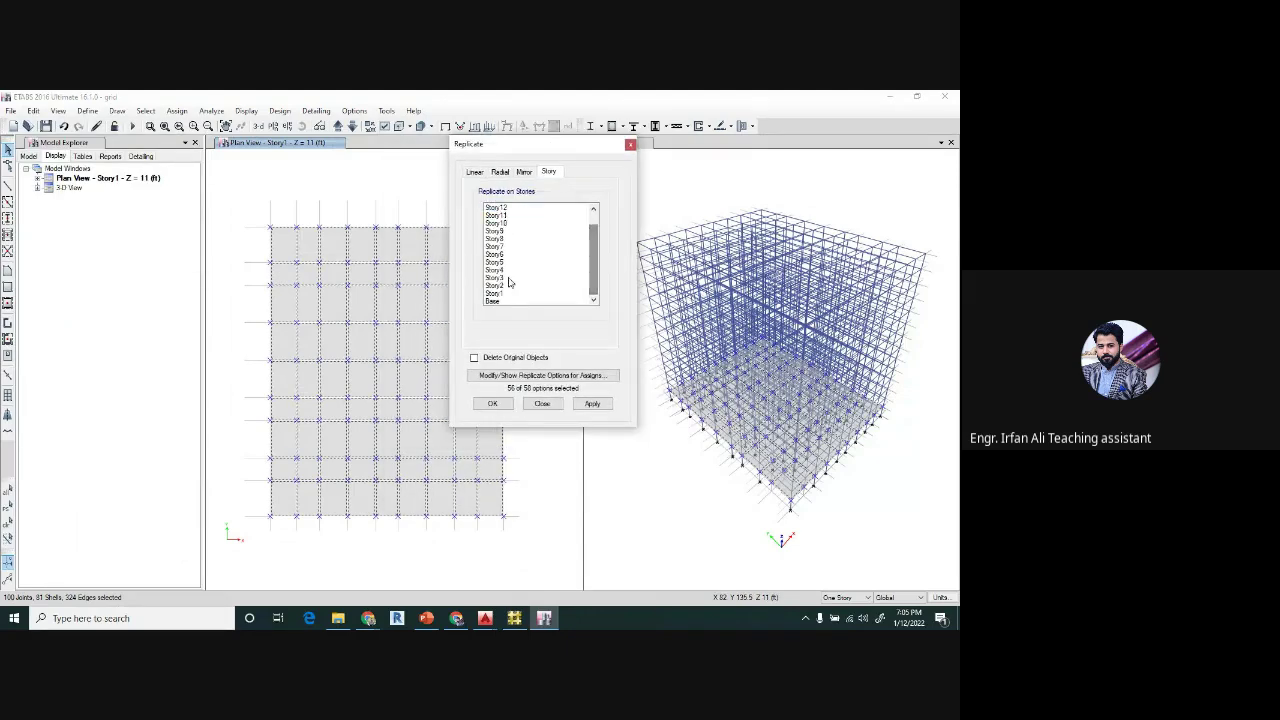
pyautogui.moveTo(499, 292); pyautogui.dragTo(511, 190)
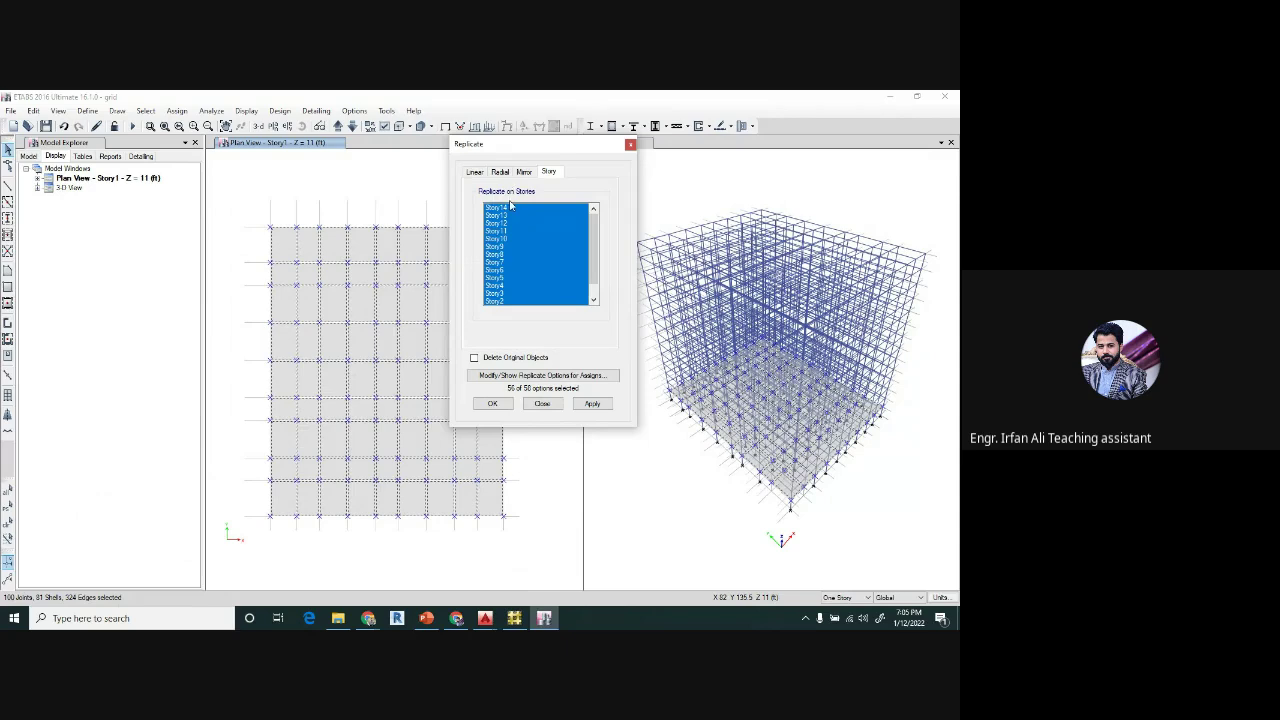
pyautogui.click(591, 405)
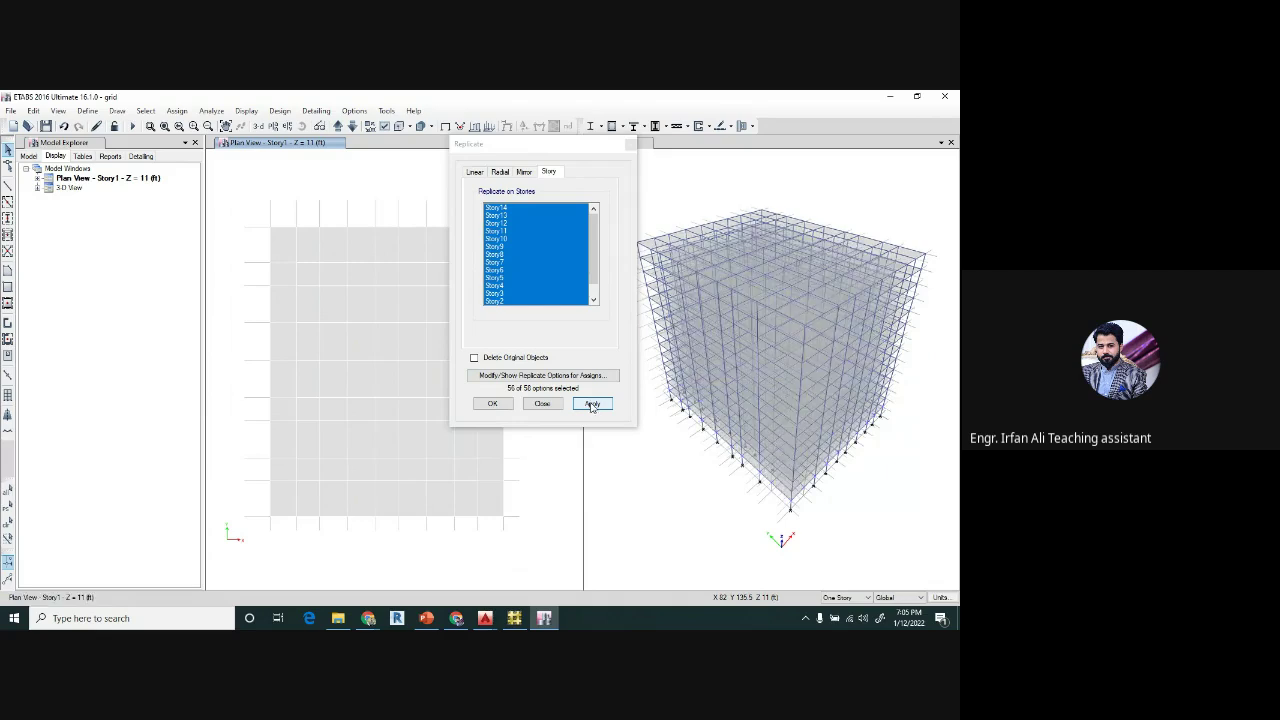
pyautogui.click(498, 405)
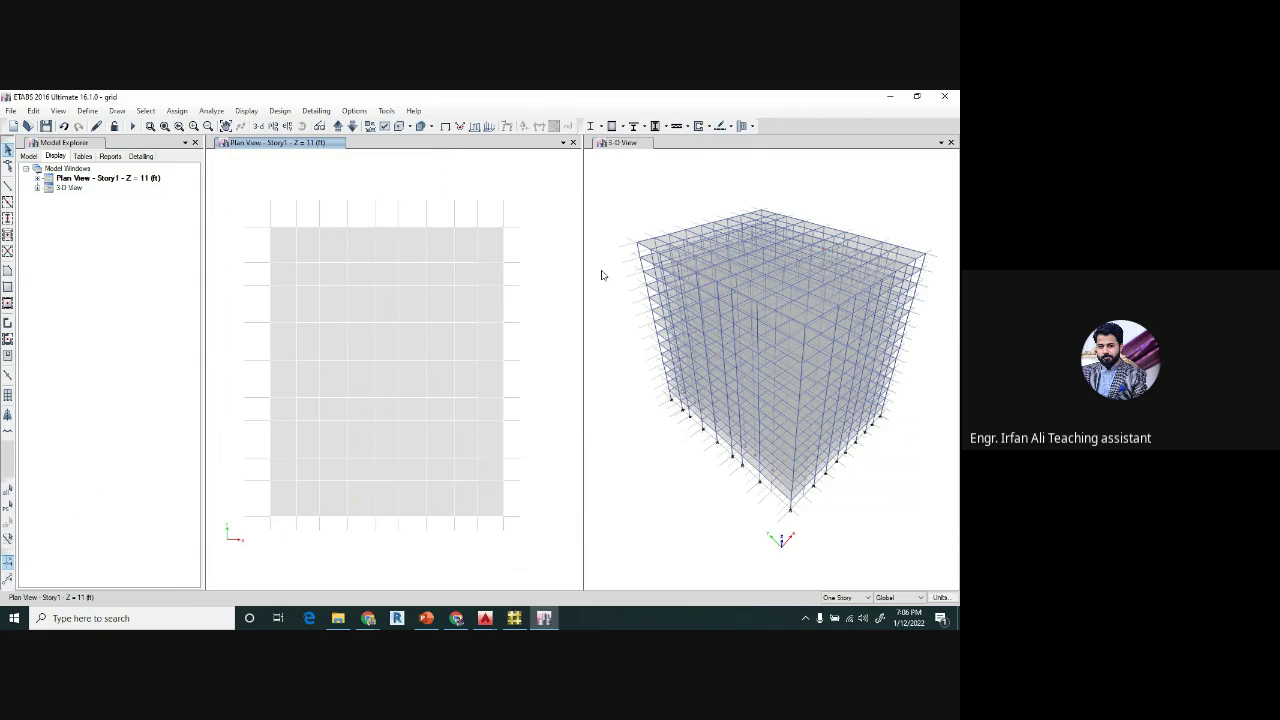
pyautogui.click(648, 183)
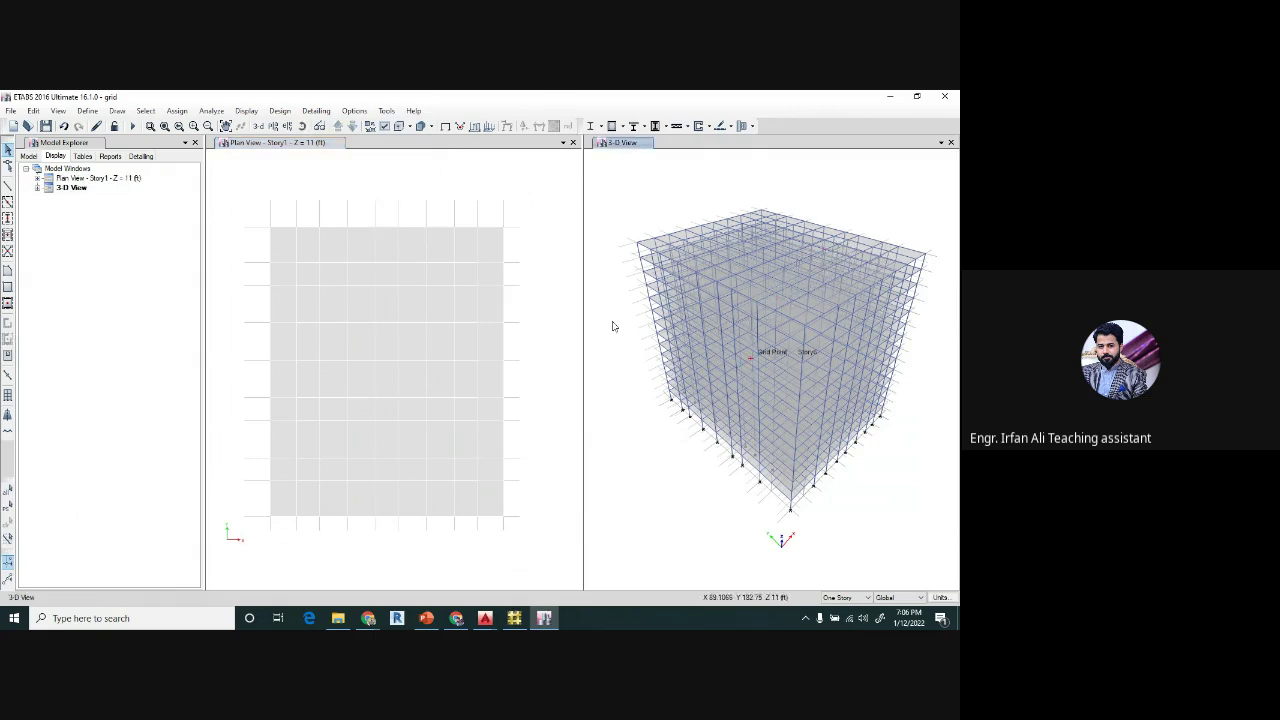
pyautogui.click(480, 228)
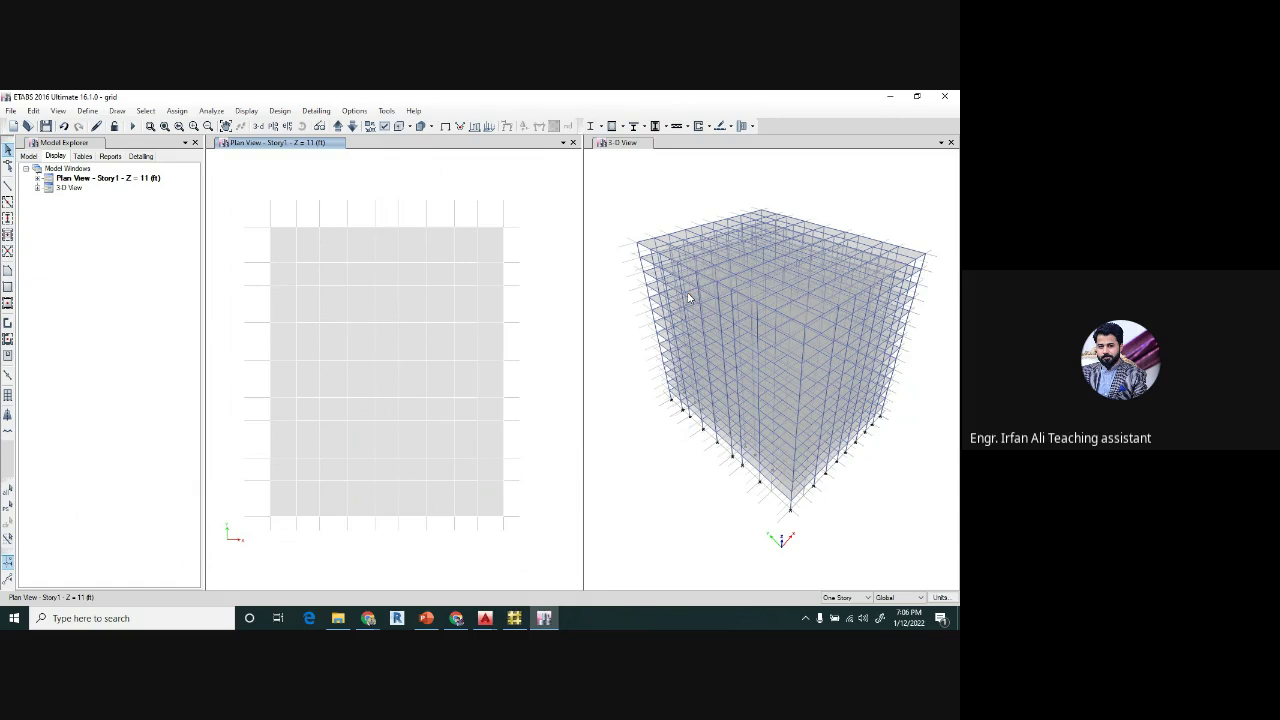
# - Save the model, and save a copy named method-1-grids in the SESSION-2 folder
pyautogui.click(45, 126)
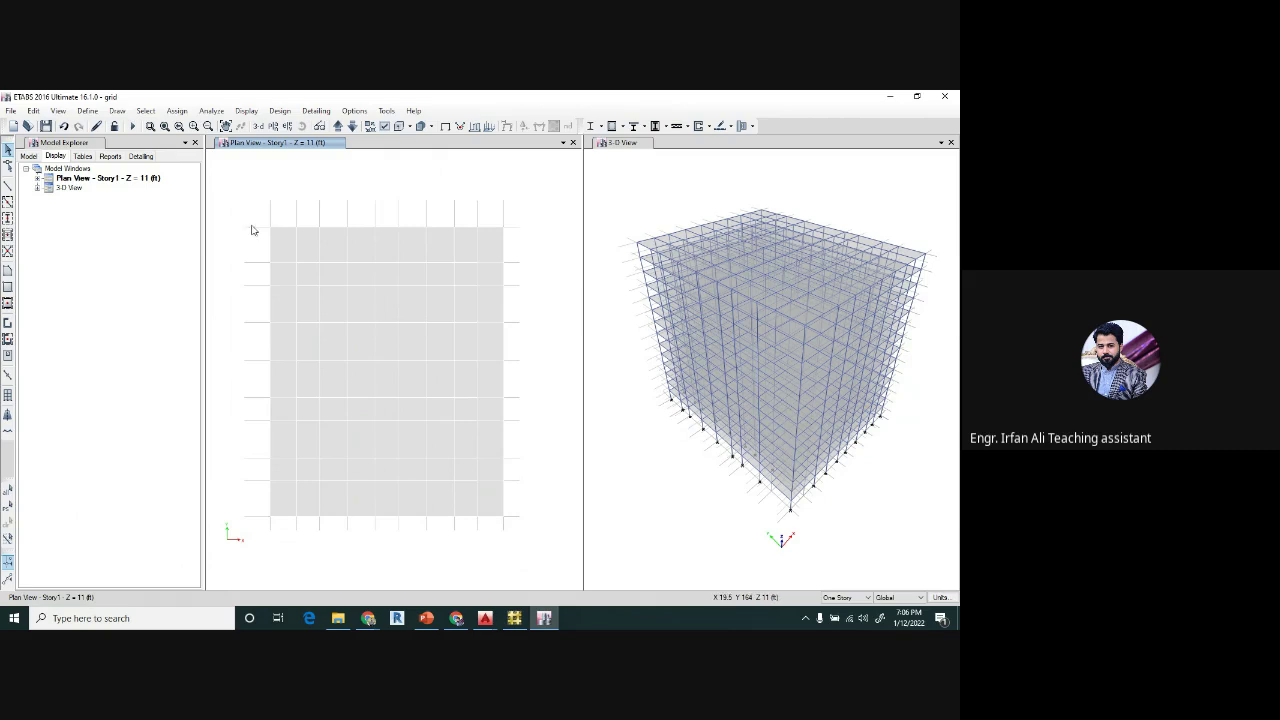
pyautogui.click(10, 110)
pyautogui.click(38, 191)
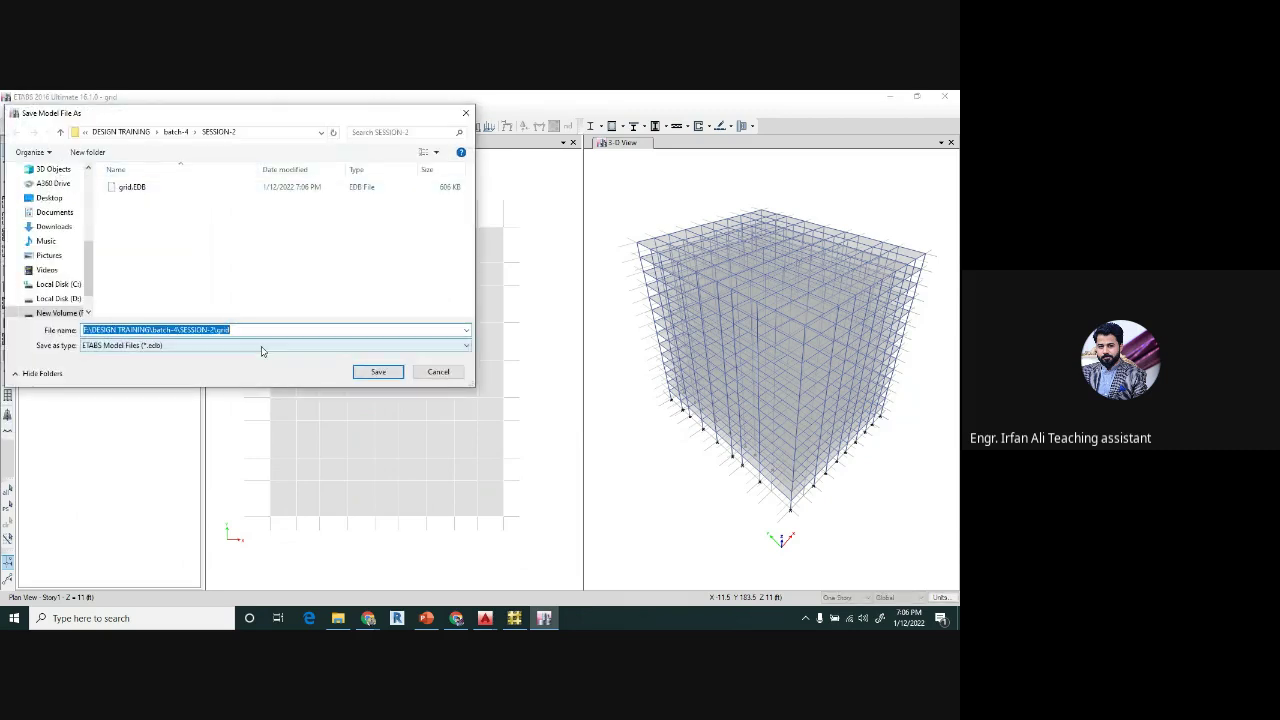
pyautogui.write('method-1-grids')
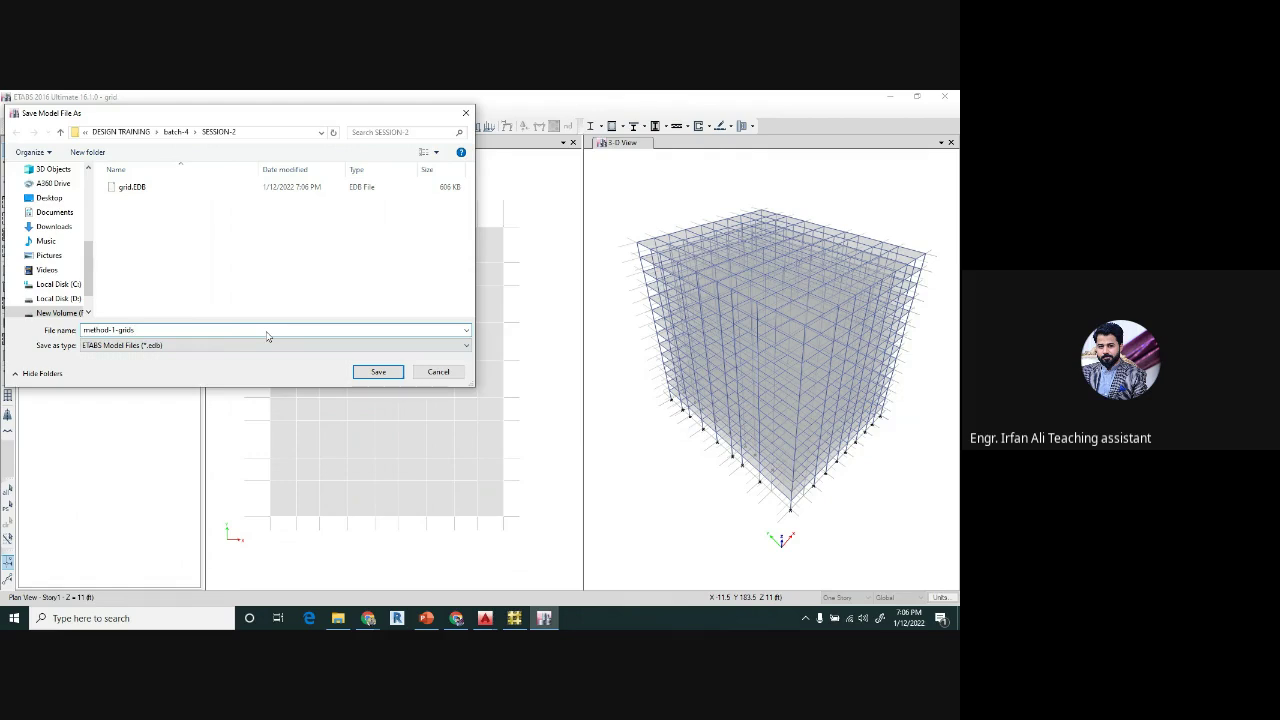
pyautogui.press('Return')
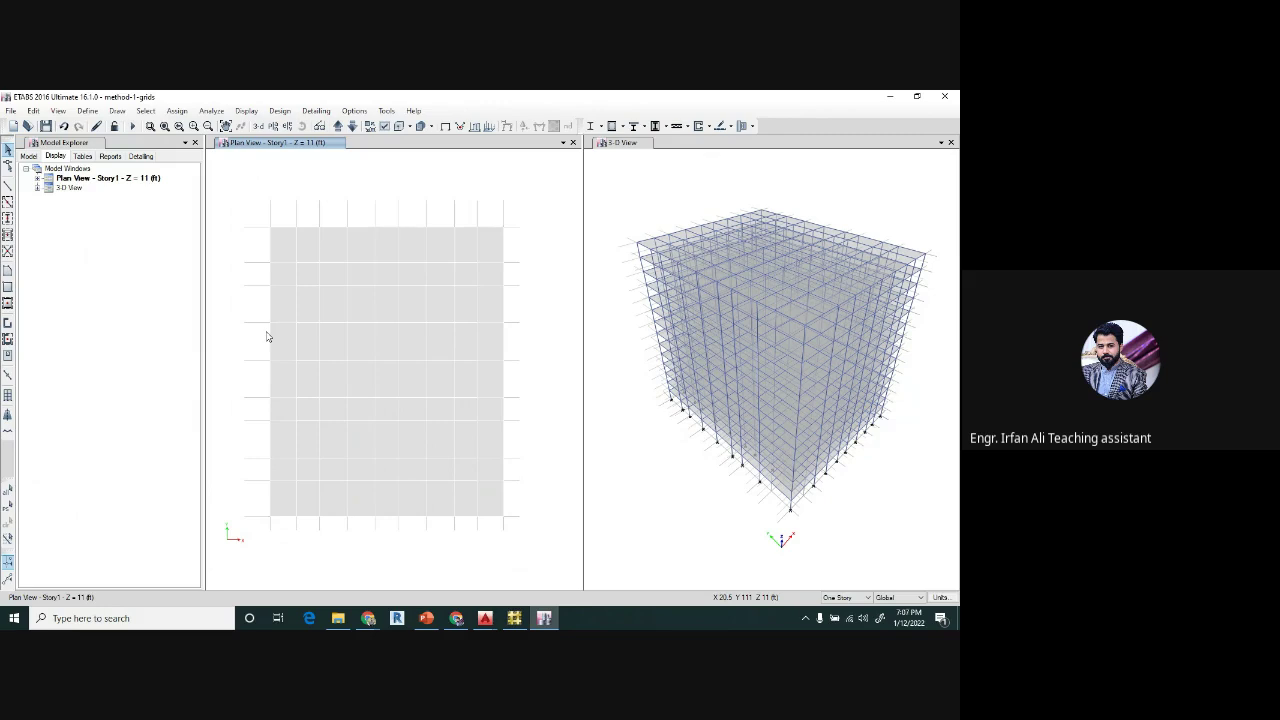
# - Switch to the 126'x156' plaza drawing in AutoCAD and bring the row of floor plans into view
pyautogui.click(487, 619)
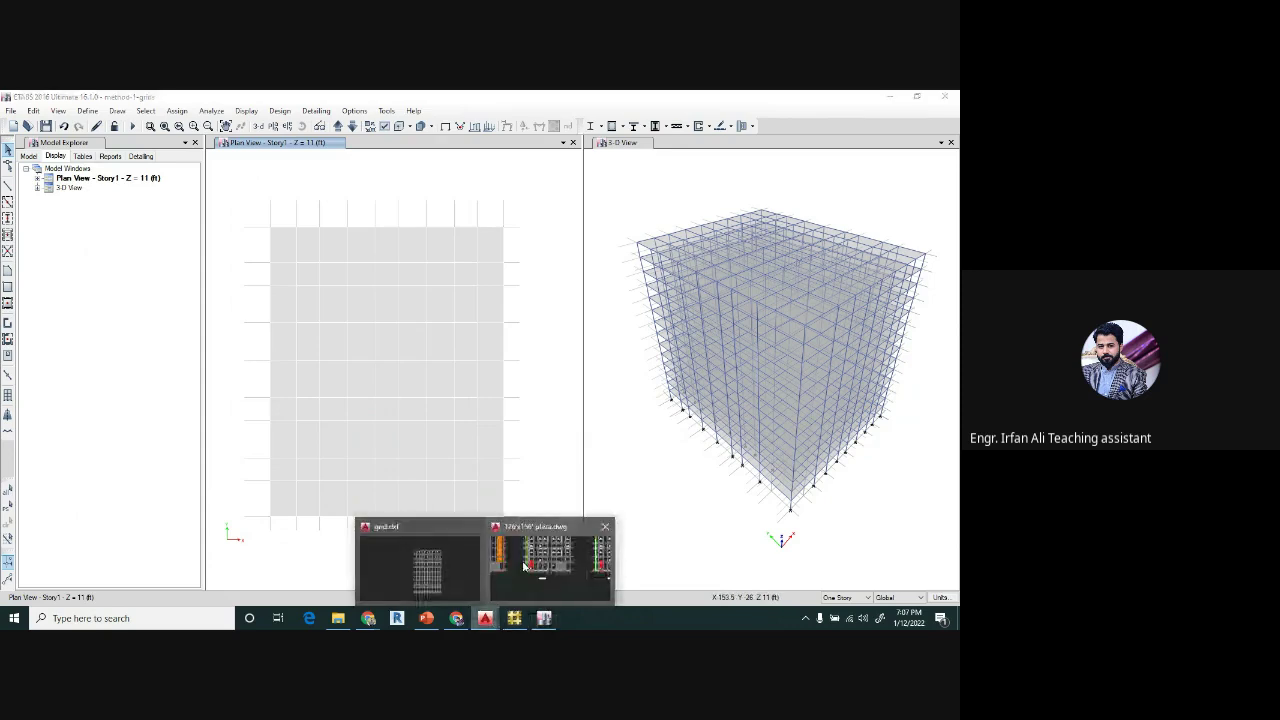
pyautogui.click(528, 555)
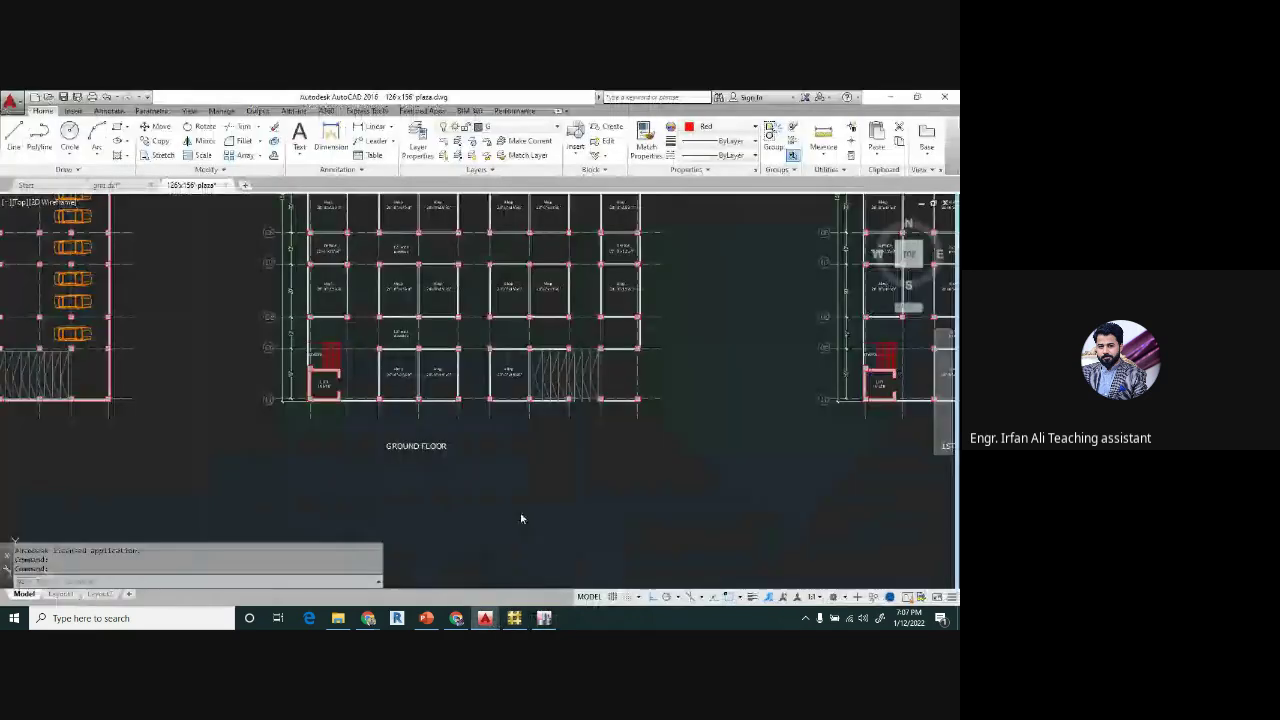
pyautogui.scroll(-5, 519, 397)
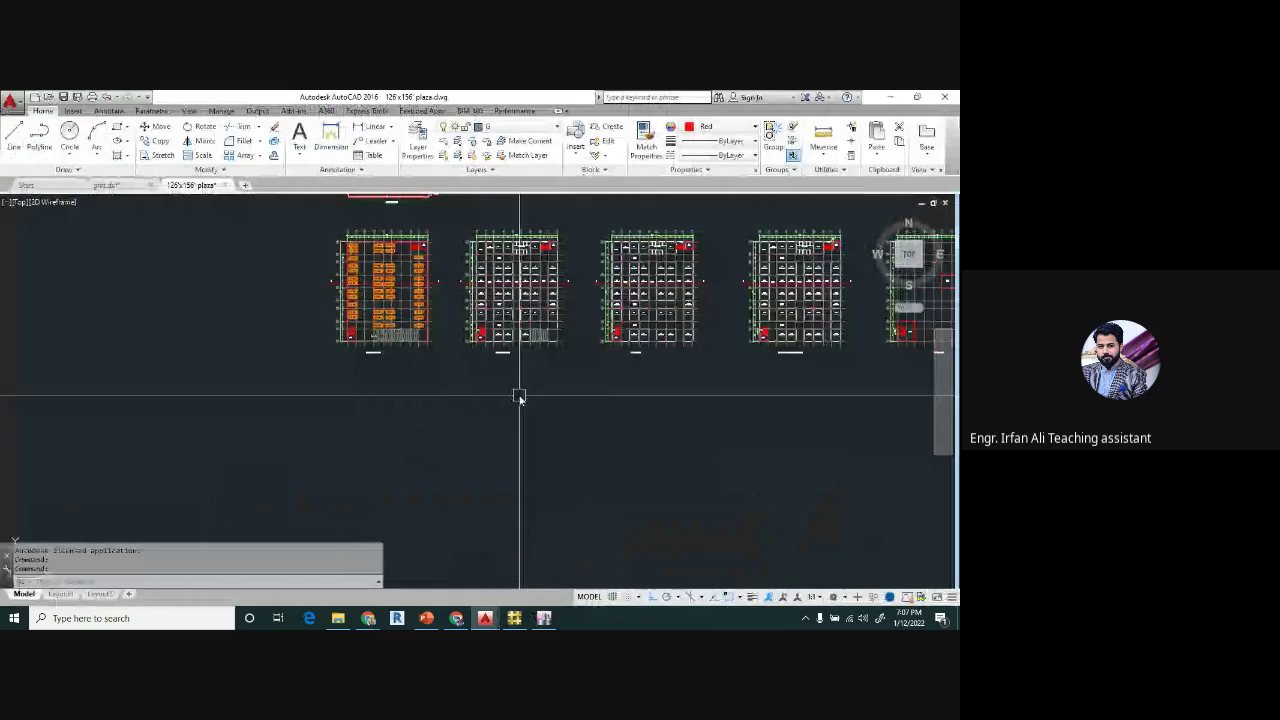
# - Draw a trial irregular polyline outline in the empty area below the floor plans with Ortho off
pyautogui.write('pl')
pyautogui.press('Return')
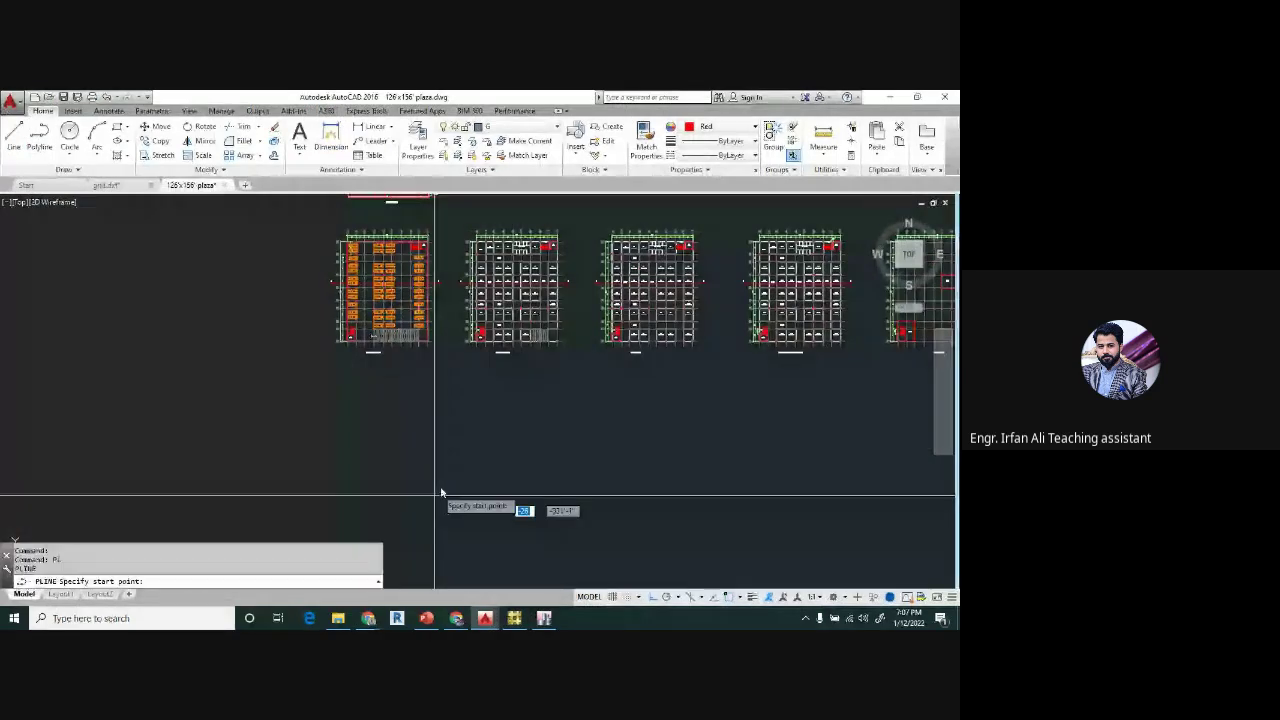
pyautogui.moveTo(435, 495); pyautogui.dragTo(469, 416, button='middle')
pyautogui.press('F8')
pyautogui.click(396, 487)
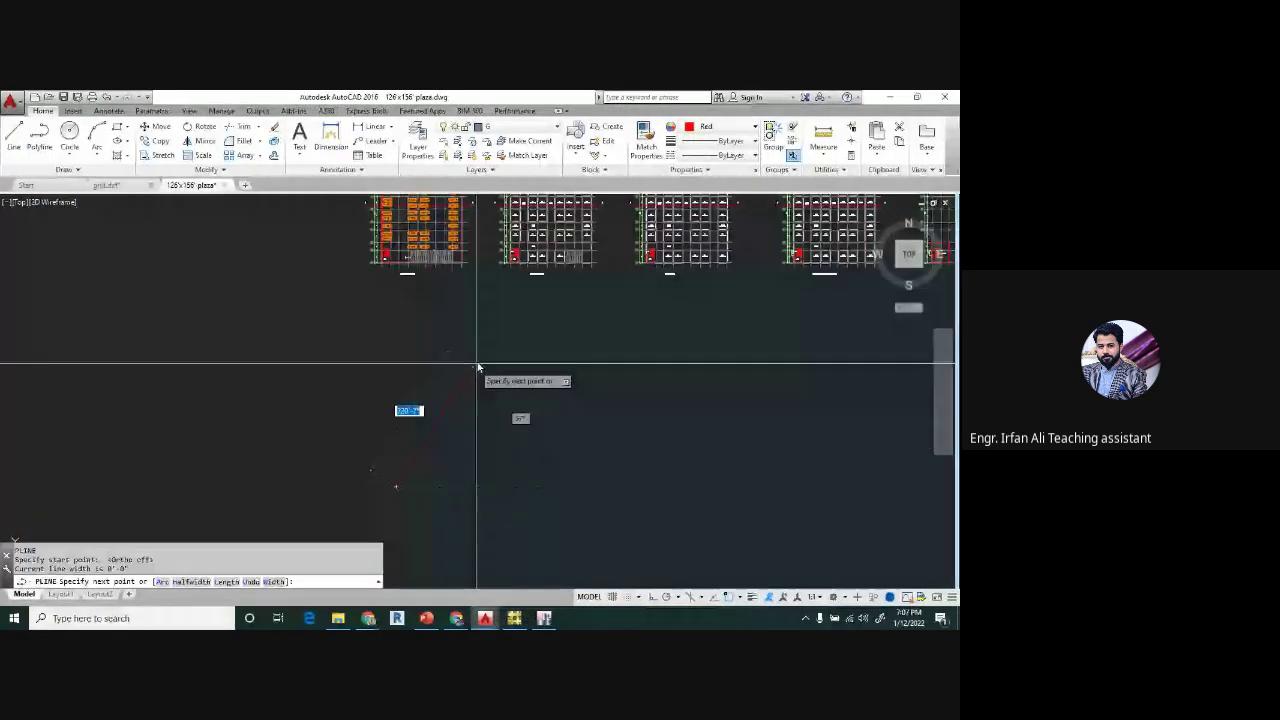
pyautogui.click(479, 354)
pyautogui.click(569, 369)
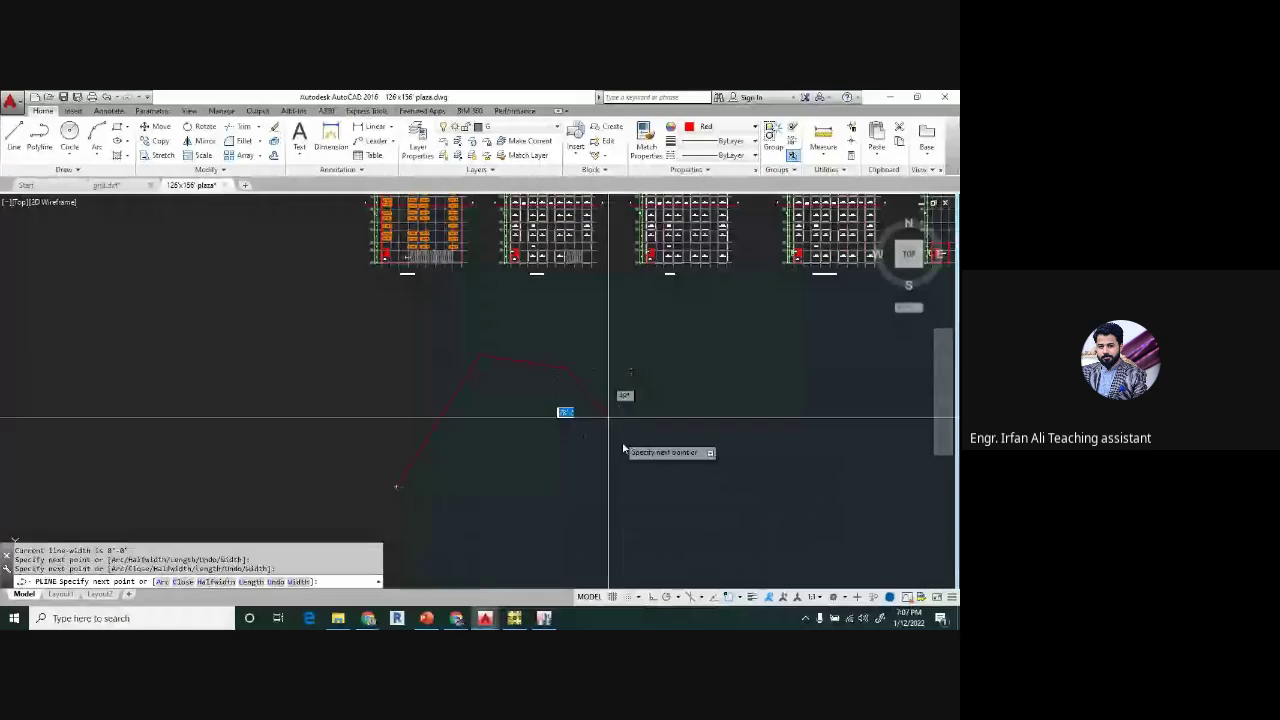
pyautogui.click(649, 523)
pyautogui.click(554, 535)
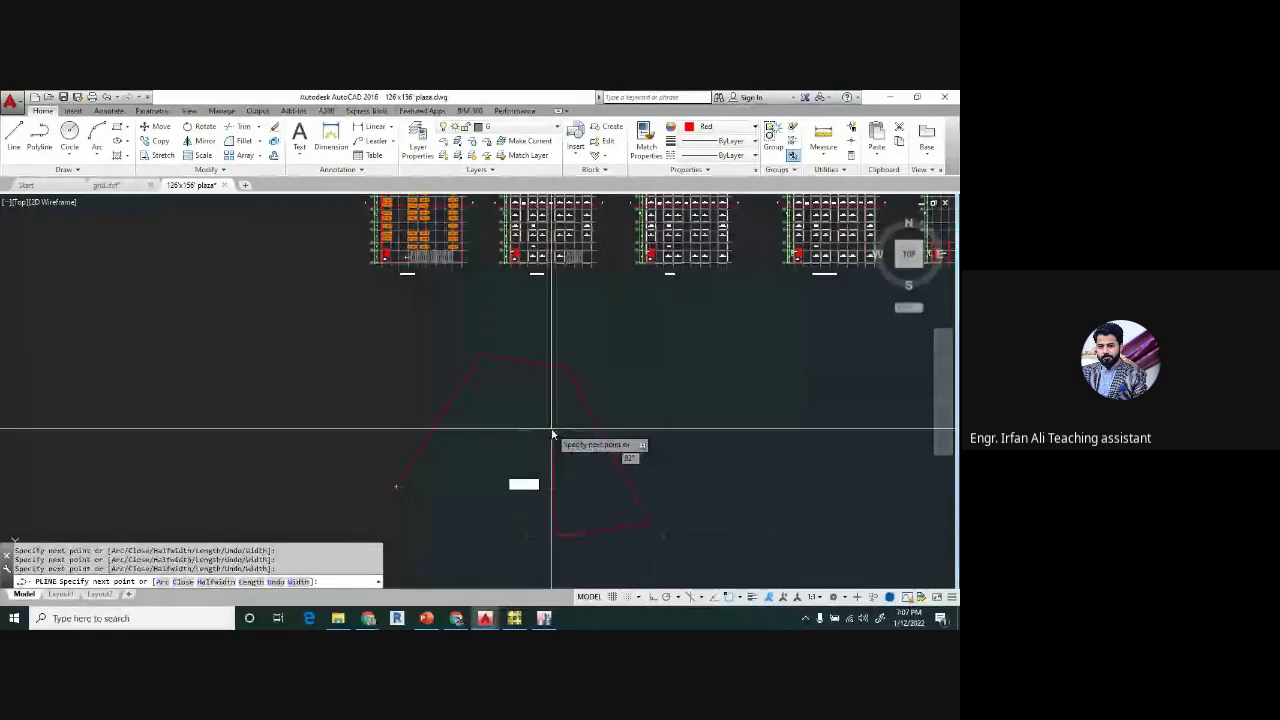
pyautogui.click(552, 431)
pyautogui.click(480, 414)
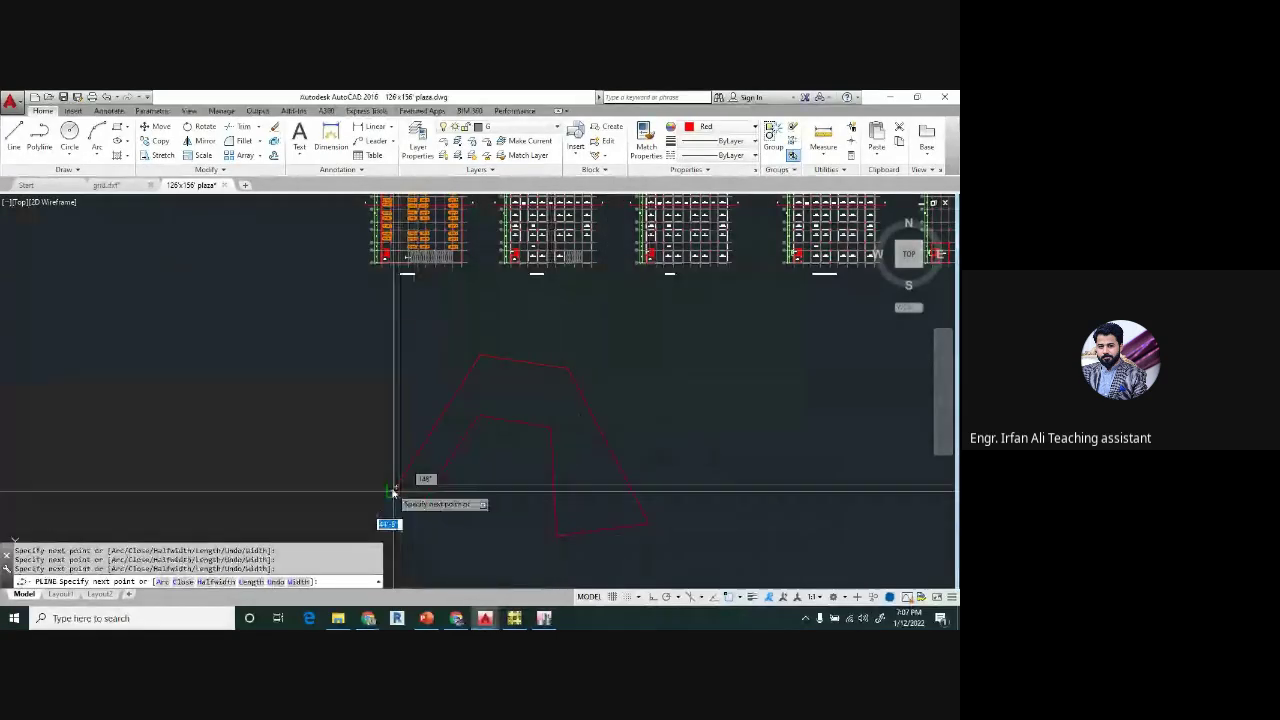
pyautogui.click(394, 490)
pyautogui.press('Return')
pyautogui.scroll(-2, 489, 384)
pyautogui.scroll(2, 486, 416)
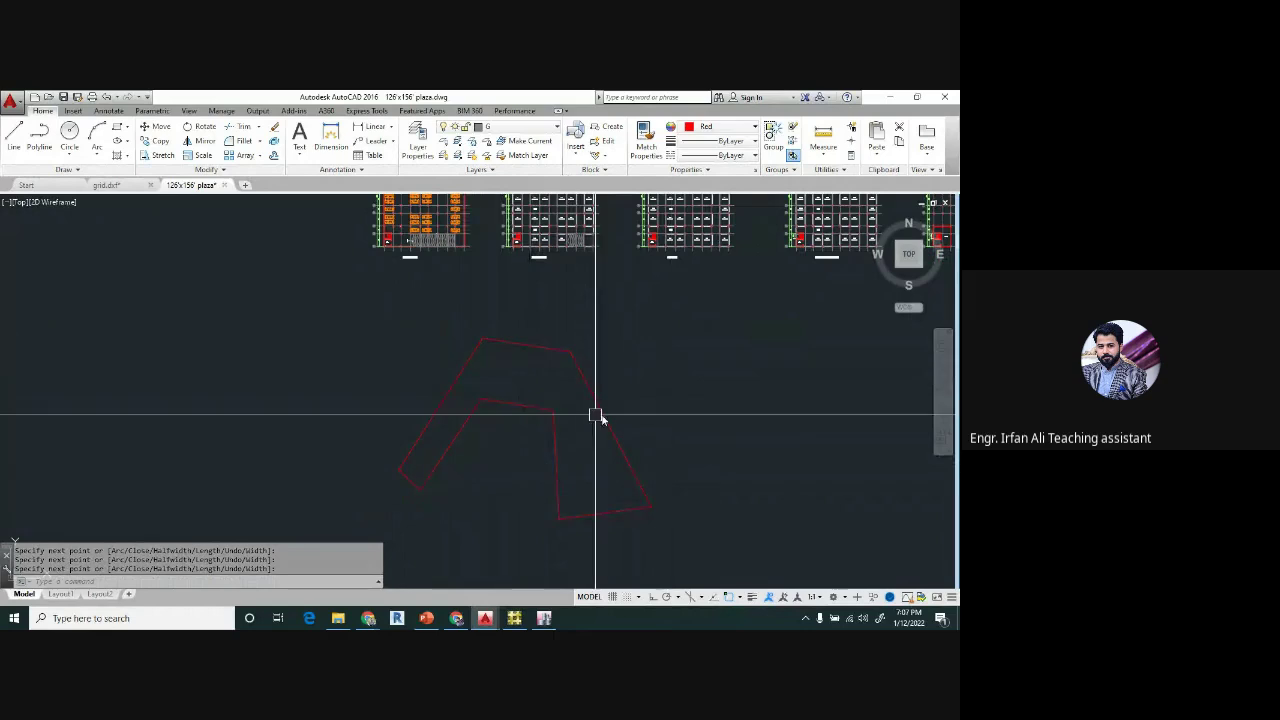
# - Delete the trial polyline outline below the floor plans
pyautogui.moveTo(647, 381); pyautogui.dragTo(590, 368, button='middle')
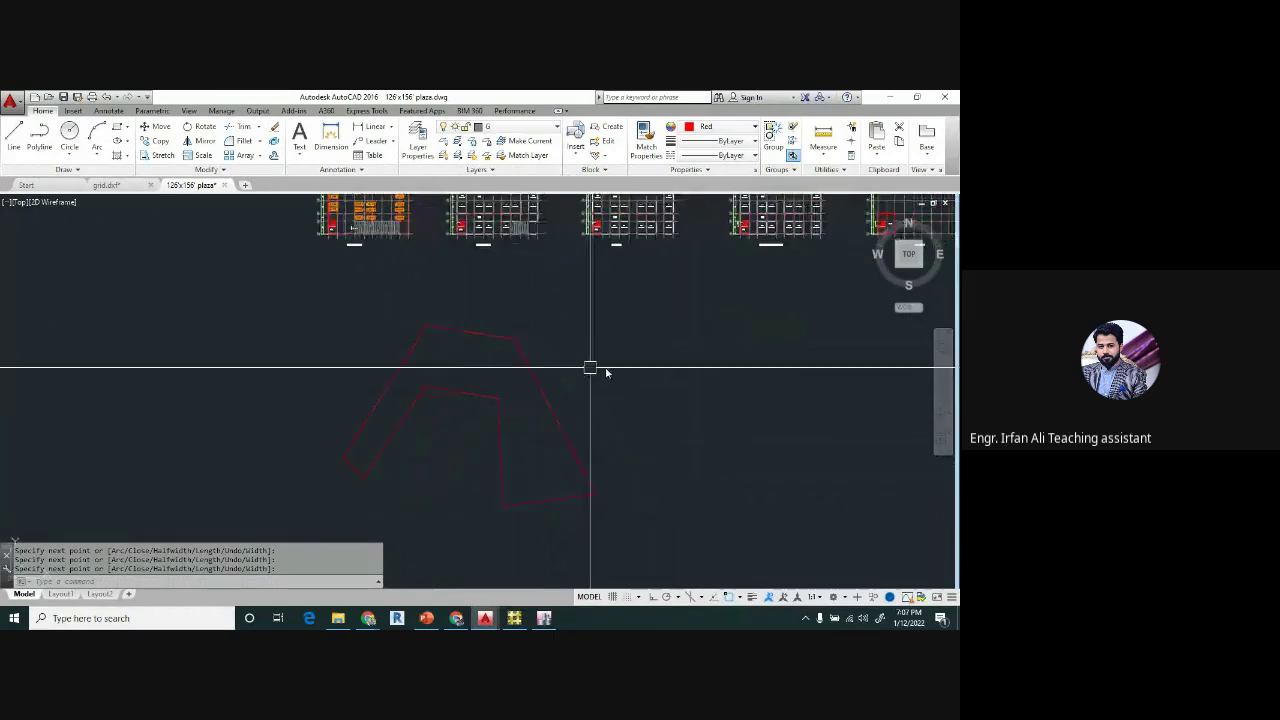
pyautogui.moveTo(528, 284); pyautogui.dragTo(542, 346, button='middle')
pyautogui.moveTo(593, 412); pyautogui.dragTo(603, 351, button='middle')
pyautogui.click(604, 351)
pyautogui.click(506, 409)
pyautogui.press('Delete')
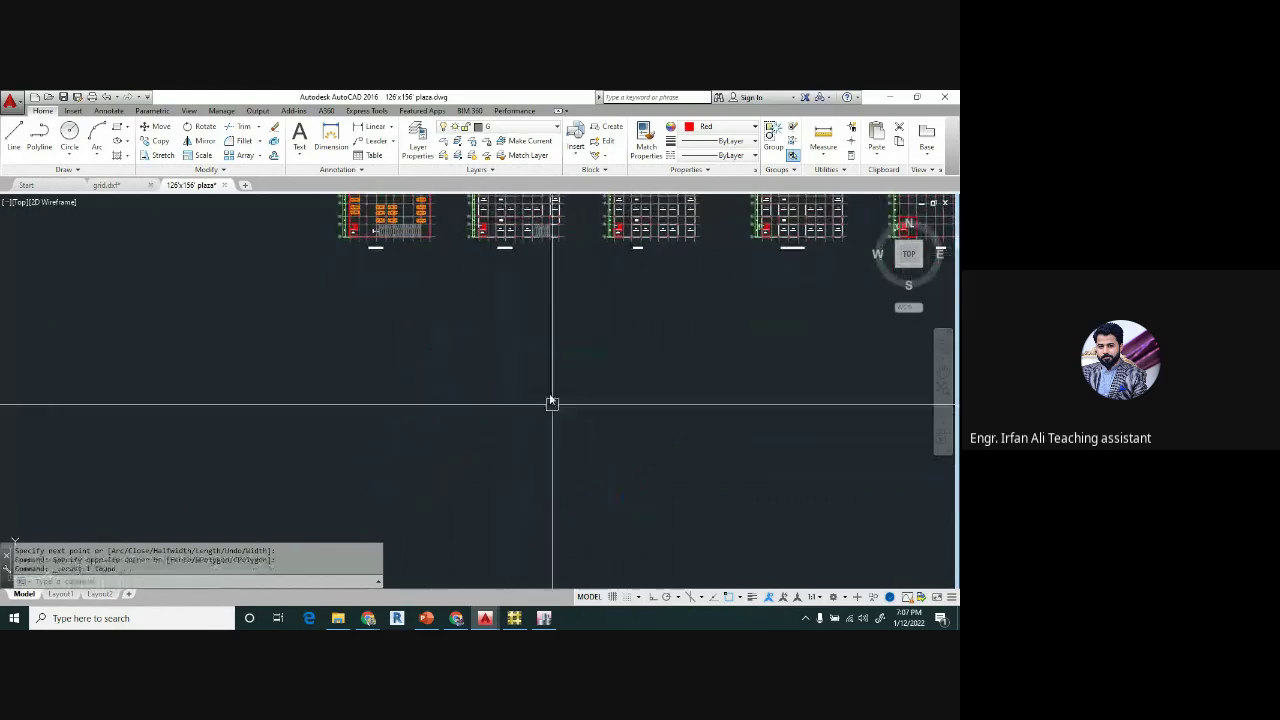
# - Start saving the plaza drawing as a DXF file with 0 decimal places of accuracy
pyautogui.scroll(-3, 535, 400)
pyautogui.scroll(3, 497, 377)
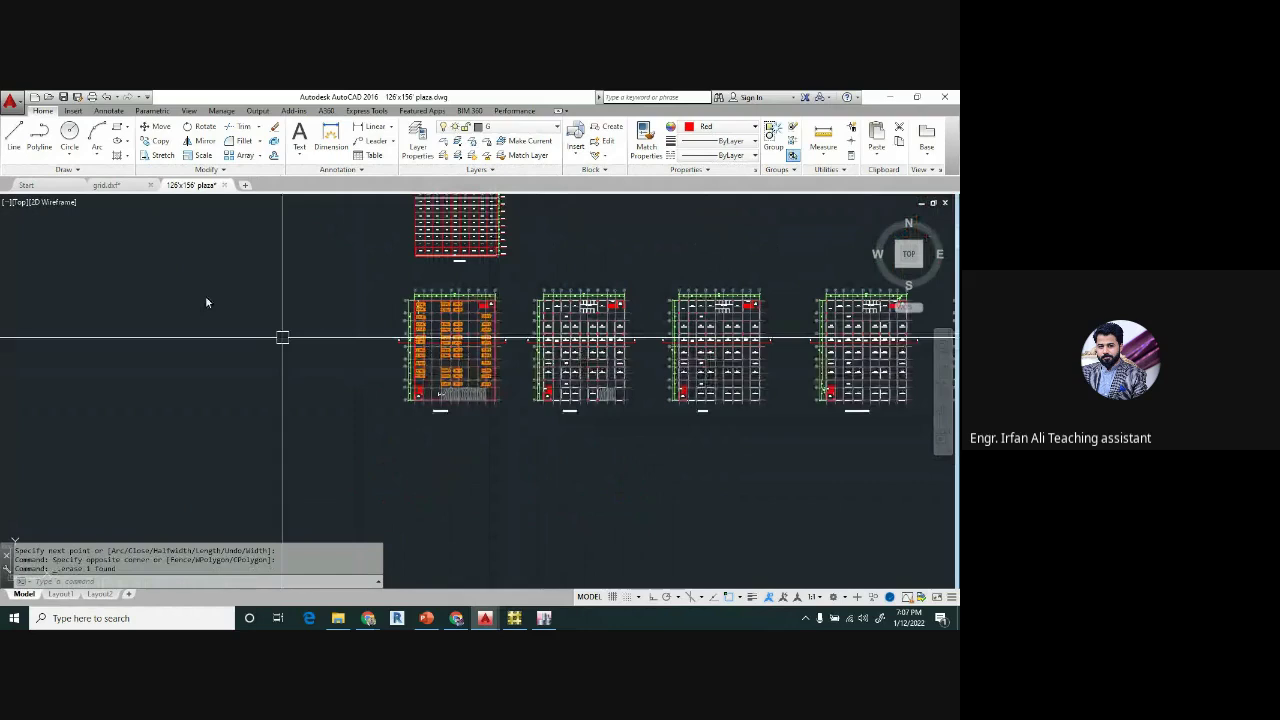
pyautogui.click(10, 100)
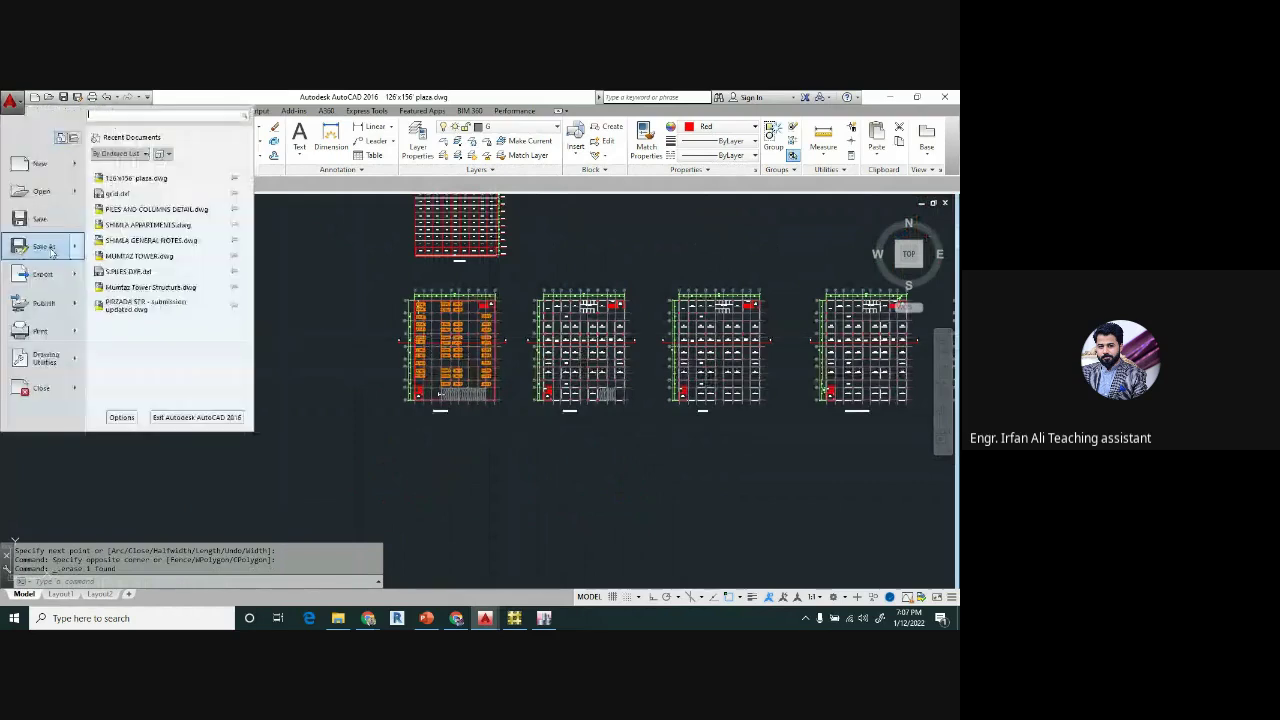
pyautogui.click(175, 224)
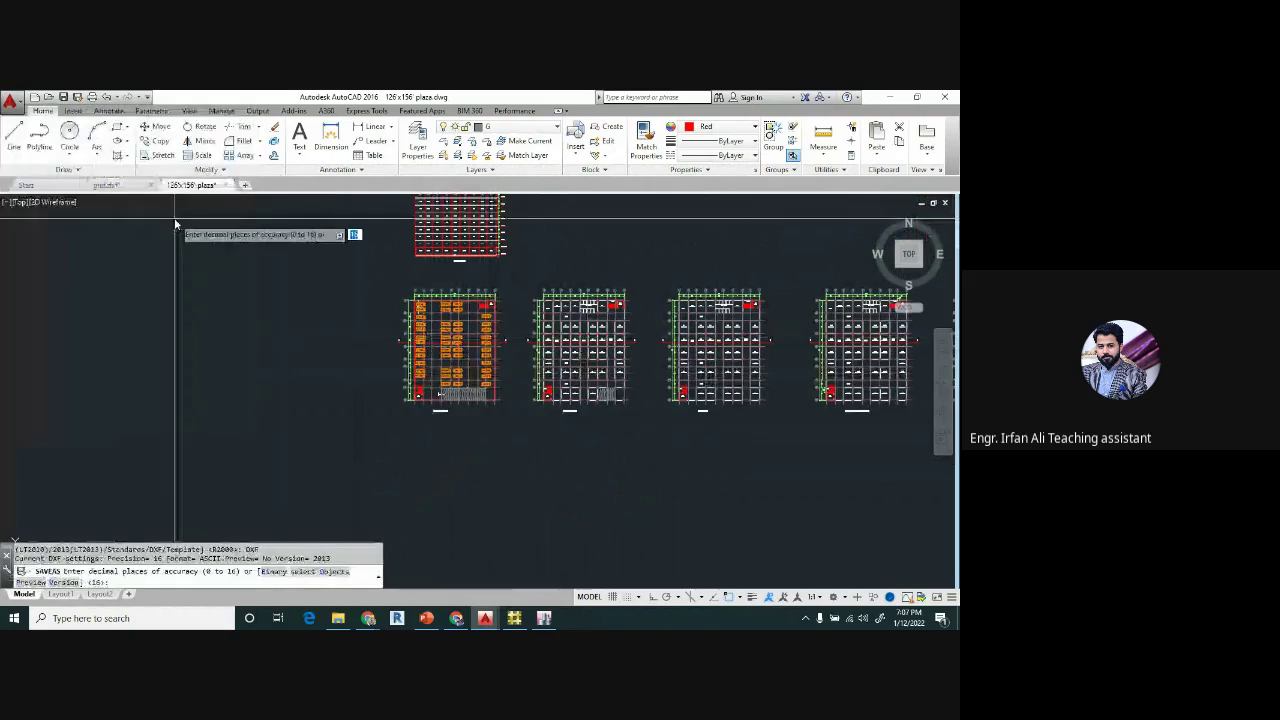
pyautogui.write('0')
pyautogui.press('Return')
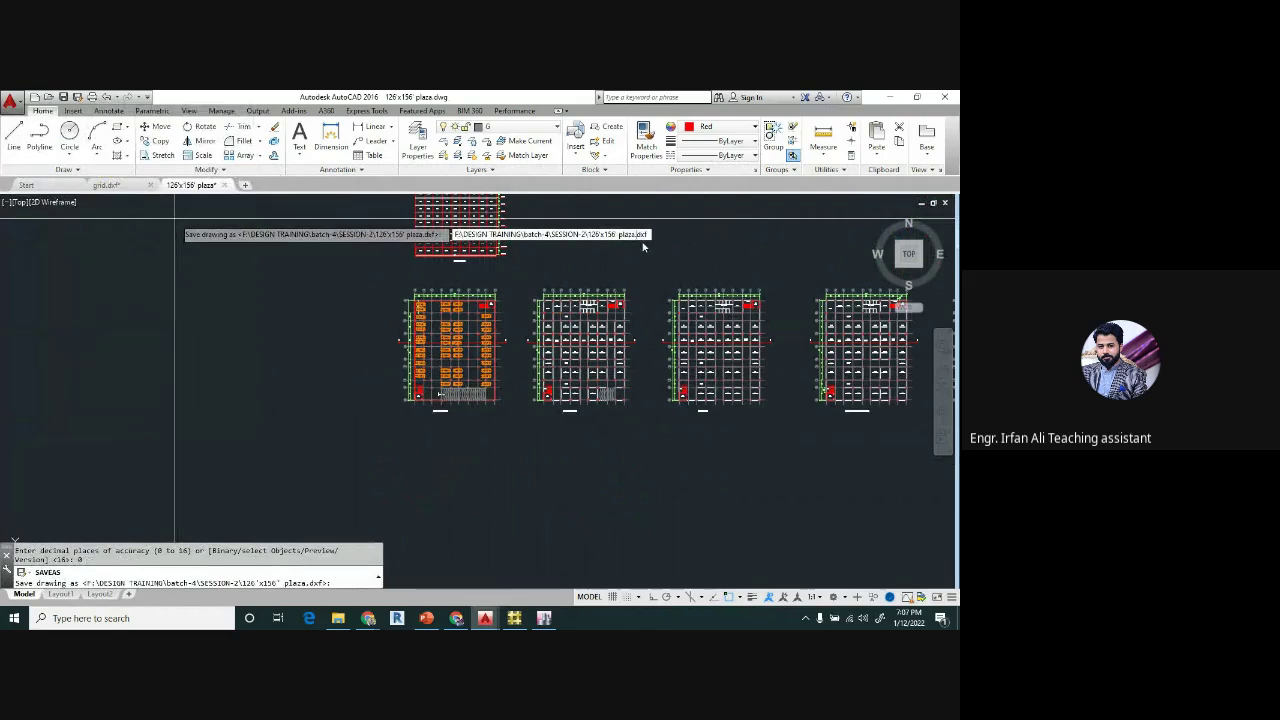
# - Replace the default DXF file name with col_dxfdxf in the SESSION-2 folder and save the file
pyautogui.press('BackSpace')
pyautogui.press('BackSpace')
pyautogui.press('BackSpace')
pyautogui.press('BackSpace')
pyautogui.press('BackSpace')
pyautogui.press('BackSpace')
pyautogui.press('BackSpace')
pyautogui.press('BackSpace')
pyautogui.press('BackSpace')
pyautogui.press('BackSpace')
pyautogui.press('BackSpace')
pyautogui.press('BackSpace')
pyautogui.press('BackSpace')
pyautogui.press('BackSpace')
pyautogui.press('BackSpace')
pyautogui.write('col.dx')
pyautogui.press('Return')
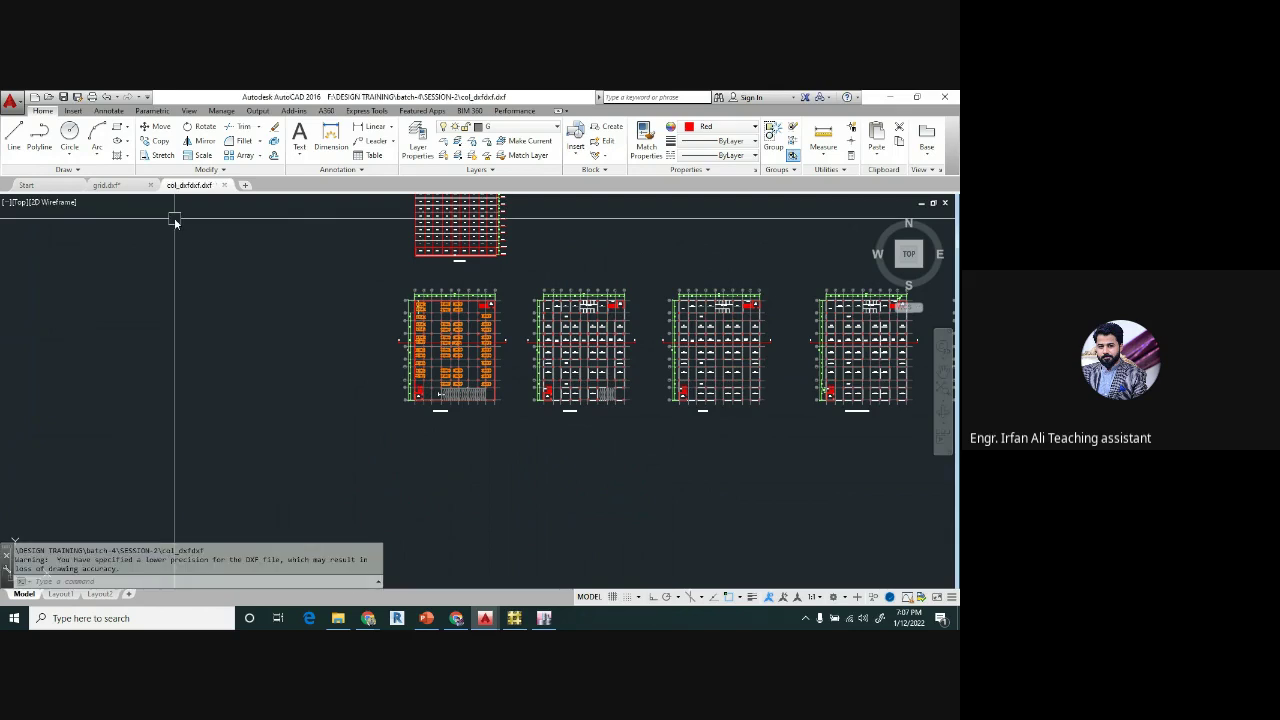
# - Erase the drawing above the plans and all floor plans except the car parking plan
pyautogui.scroll(-4, 355, 390)
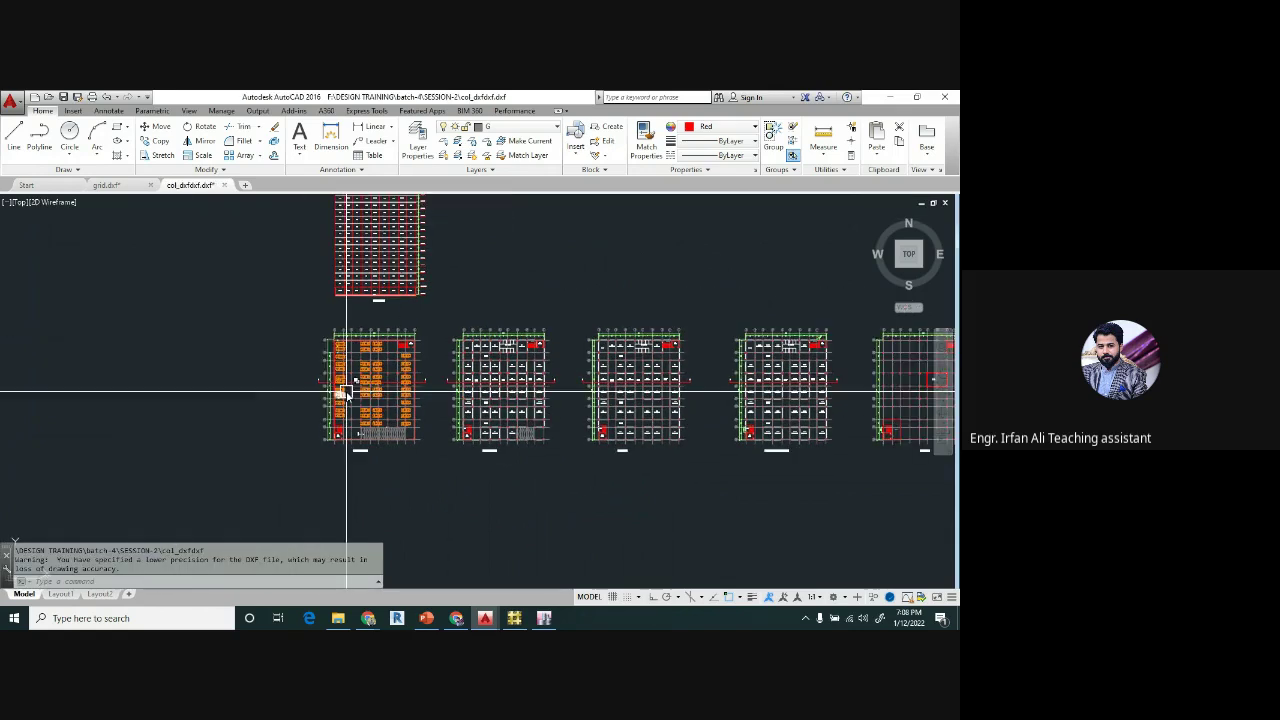
pyautogui.click(327, 299)
pyautogui.click(389, 357)
pyautogui.click(386, 361)
pyautogui.click(617, 440)
pyautogui.press('Delete')
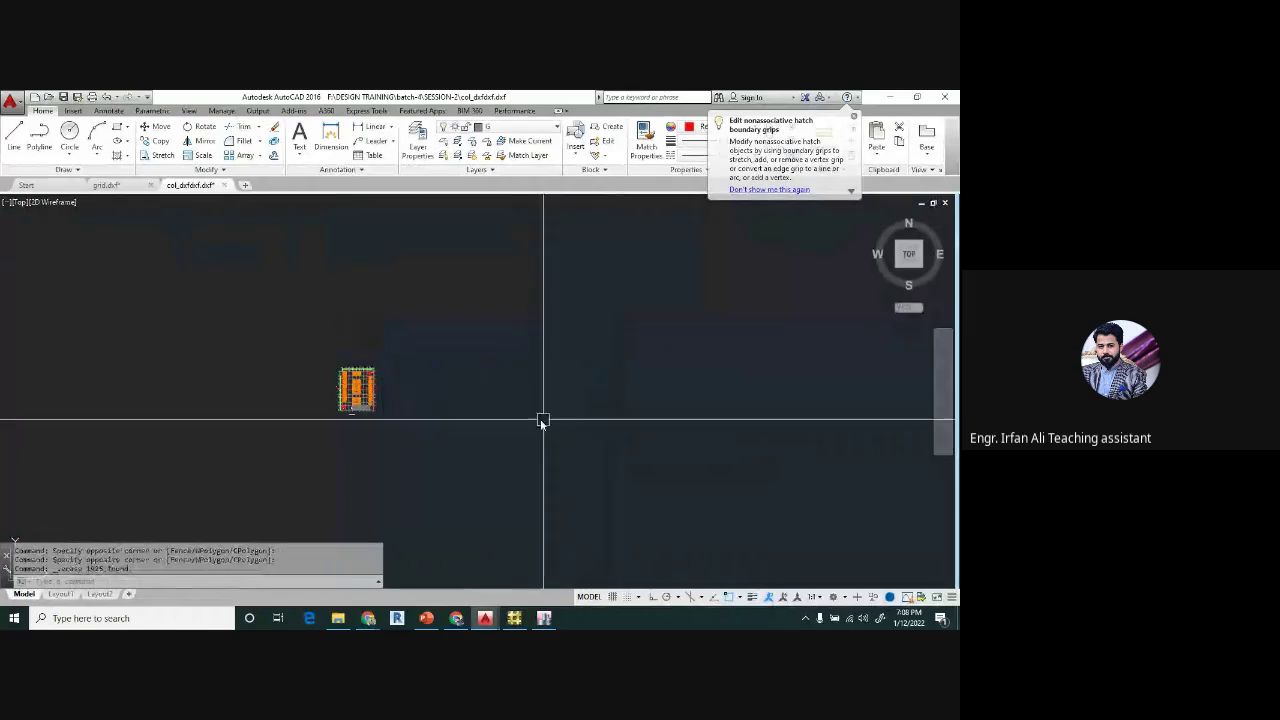
pyautogui.scroll(5, 368, 400)
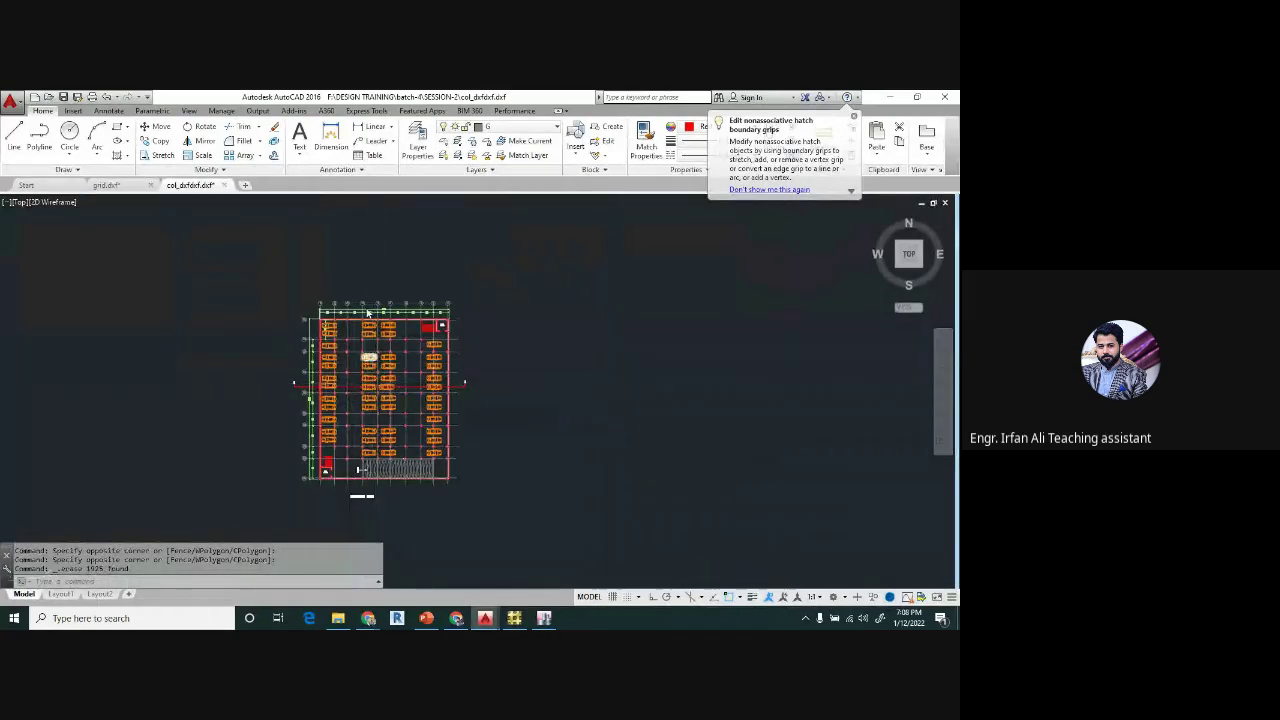
pyautogui.scroll(-2, 385, 324)
pyautogui.scroll(6, 362, 321)
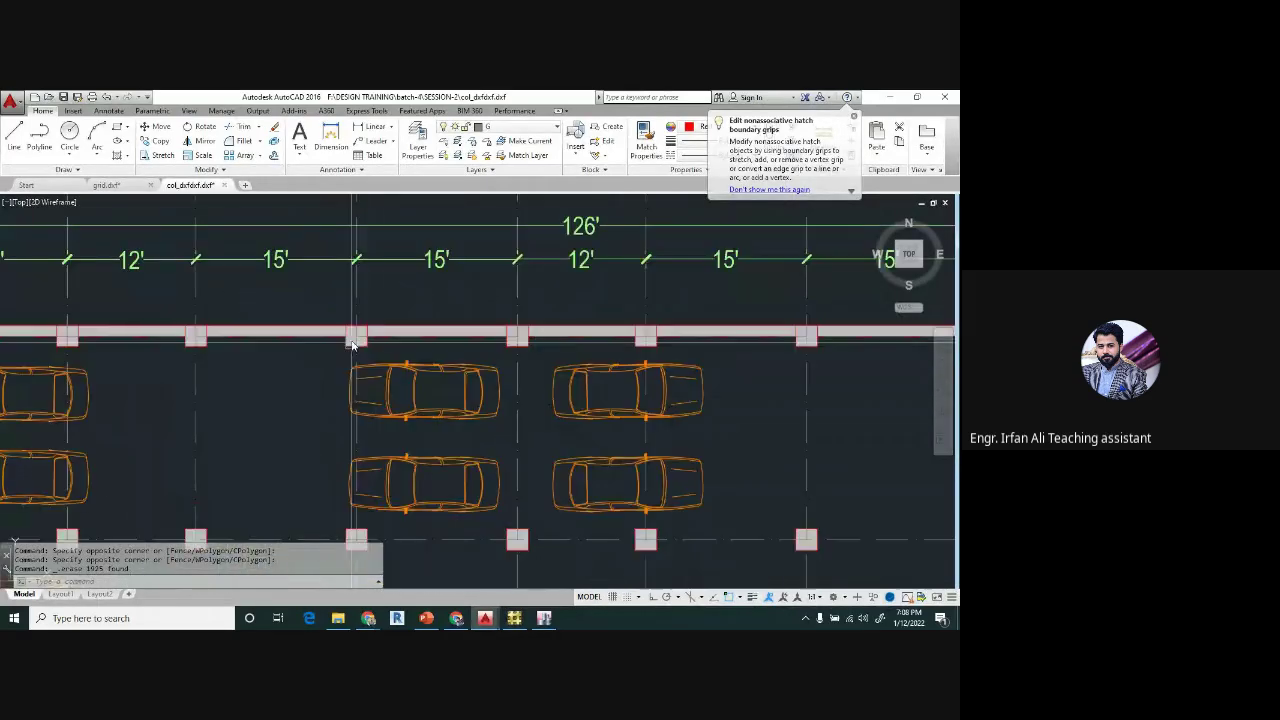
# - Isolate the walls layer of the car parking plan, using one of its upper-edge columns as the reference object
pyautogui.scroll(-8, 362, 322)
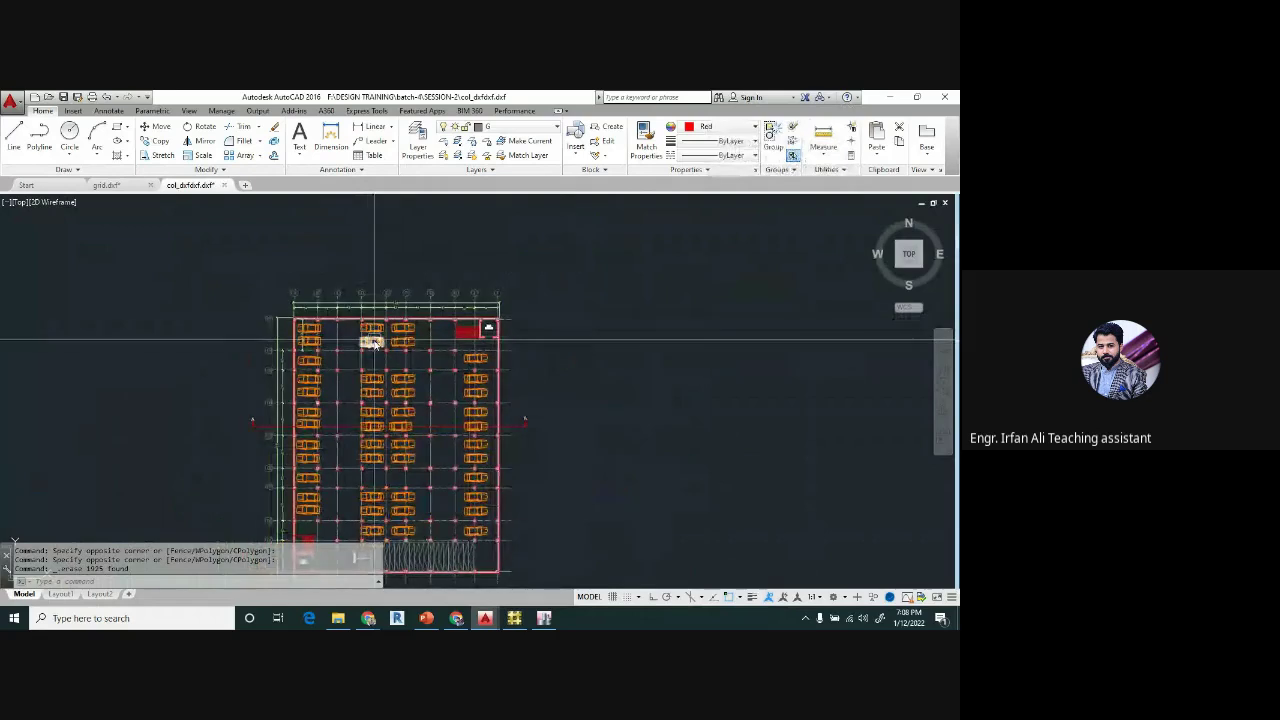
pyautogui.write('l')
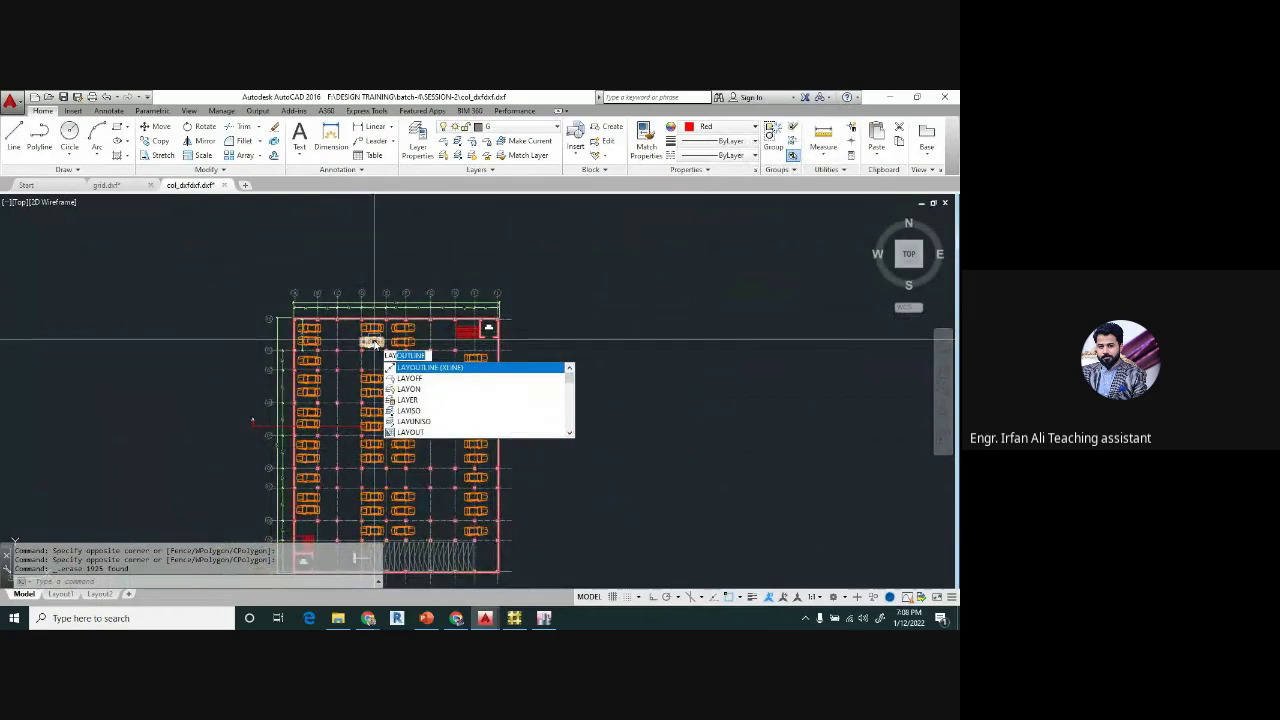
pyautogui.write('IS')
pyautogui.press('Return')
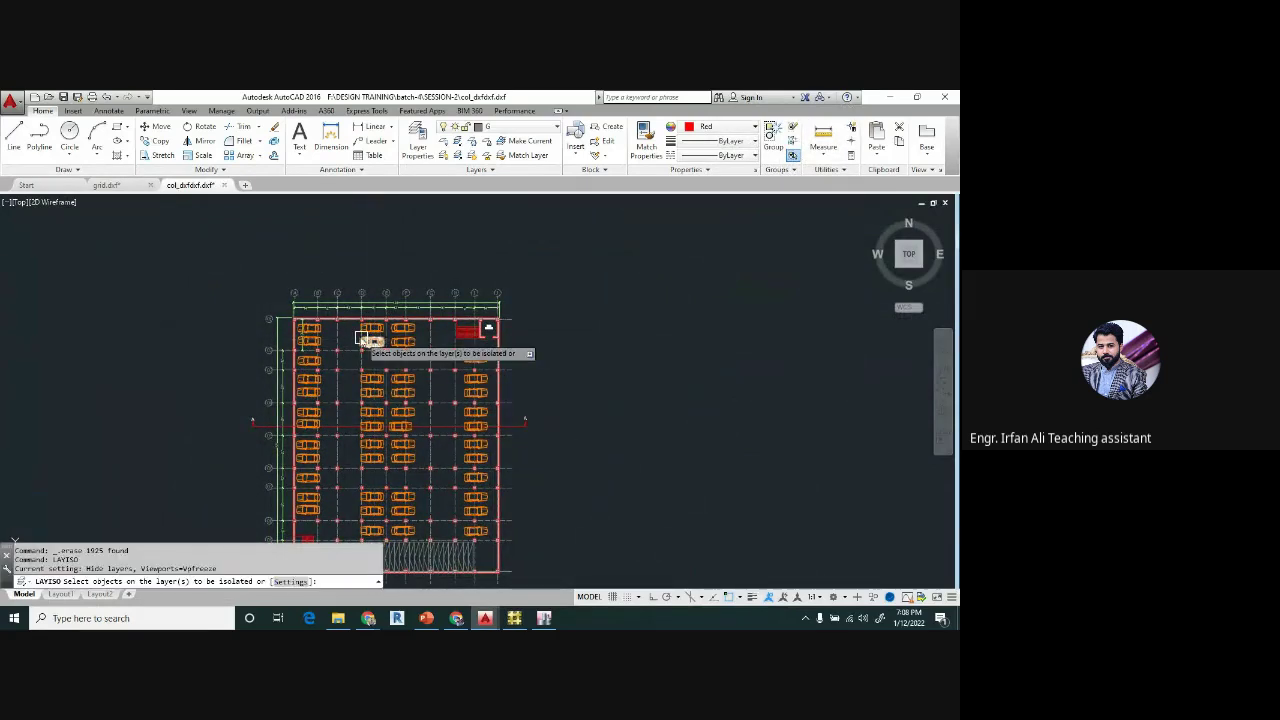
pyautogui.scroll(6, 358, 338)
pyautogui.click(418, 290)
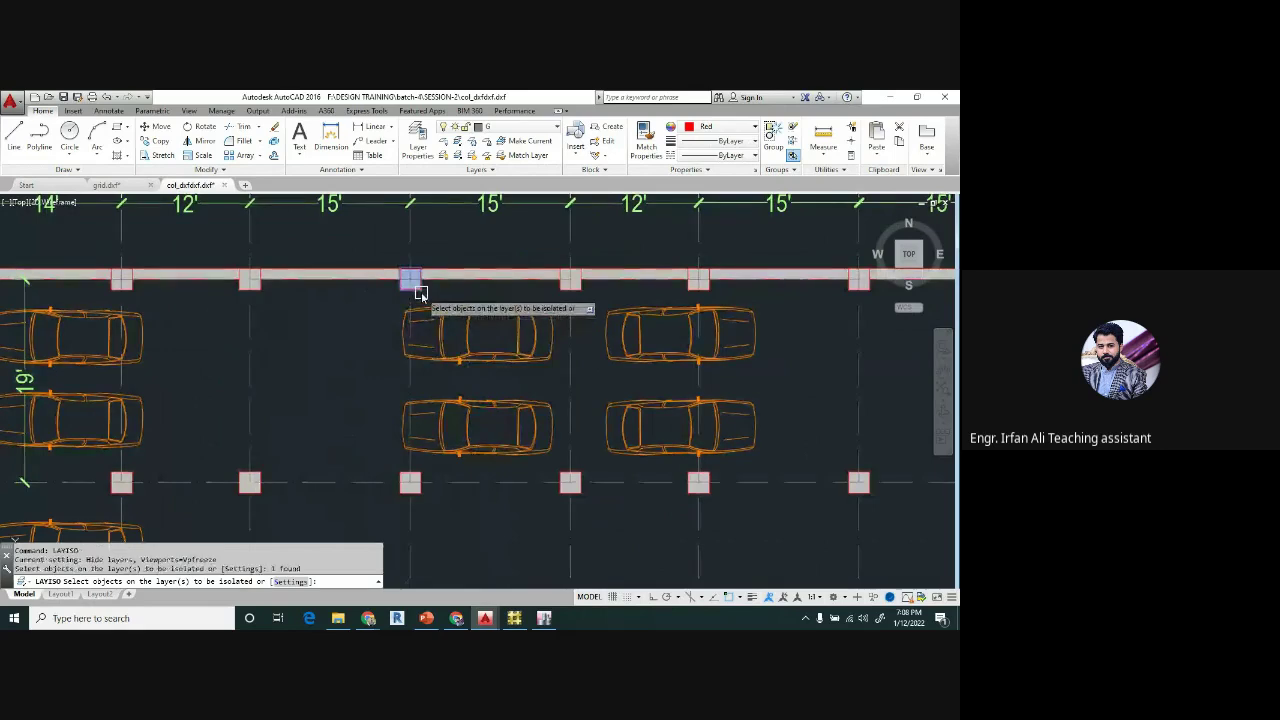
pyautogui.press('Return')
pyautogui.scroll(-5, 415, 275)
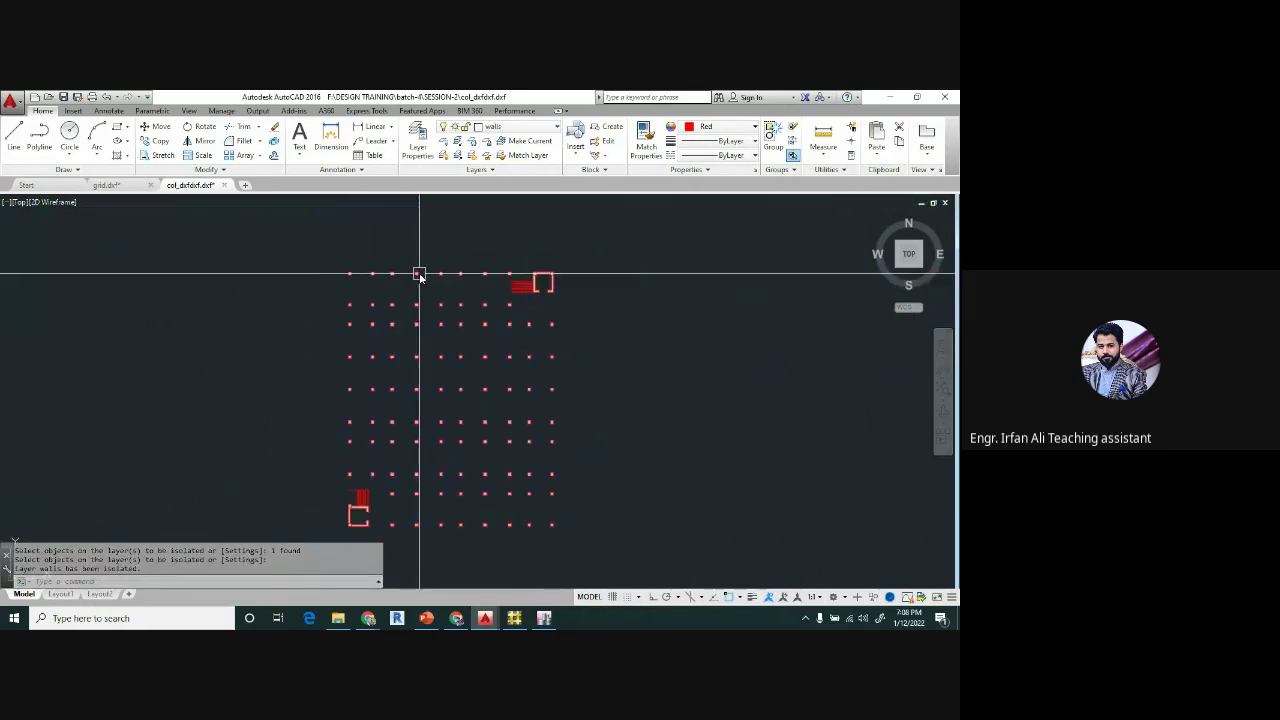
# - Erase the red stair lines next to the lower-left core of the column layout
pyautogui.scroll(3, 527, 287)
pyautogui.click(607, 287)
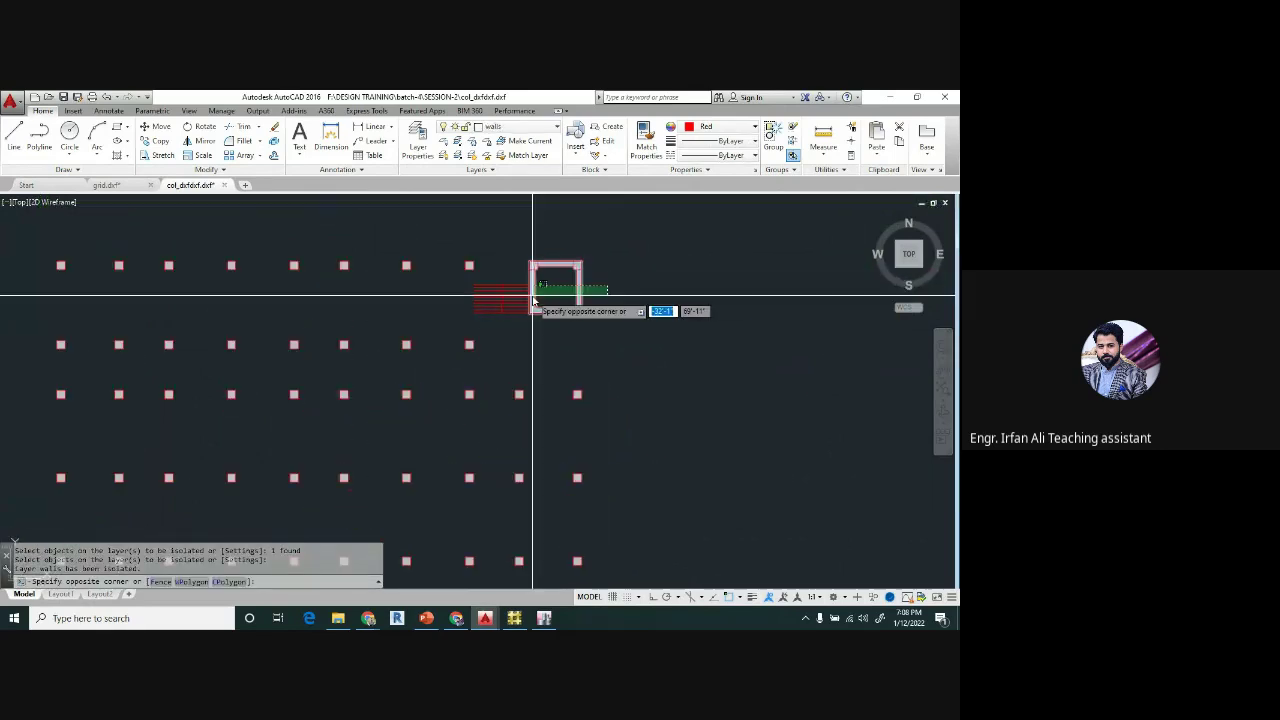
pyautogui.press('Escape')
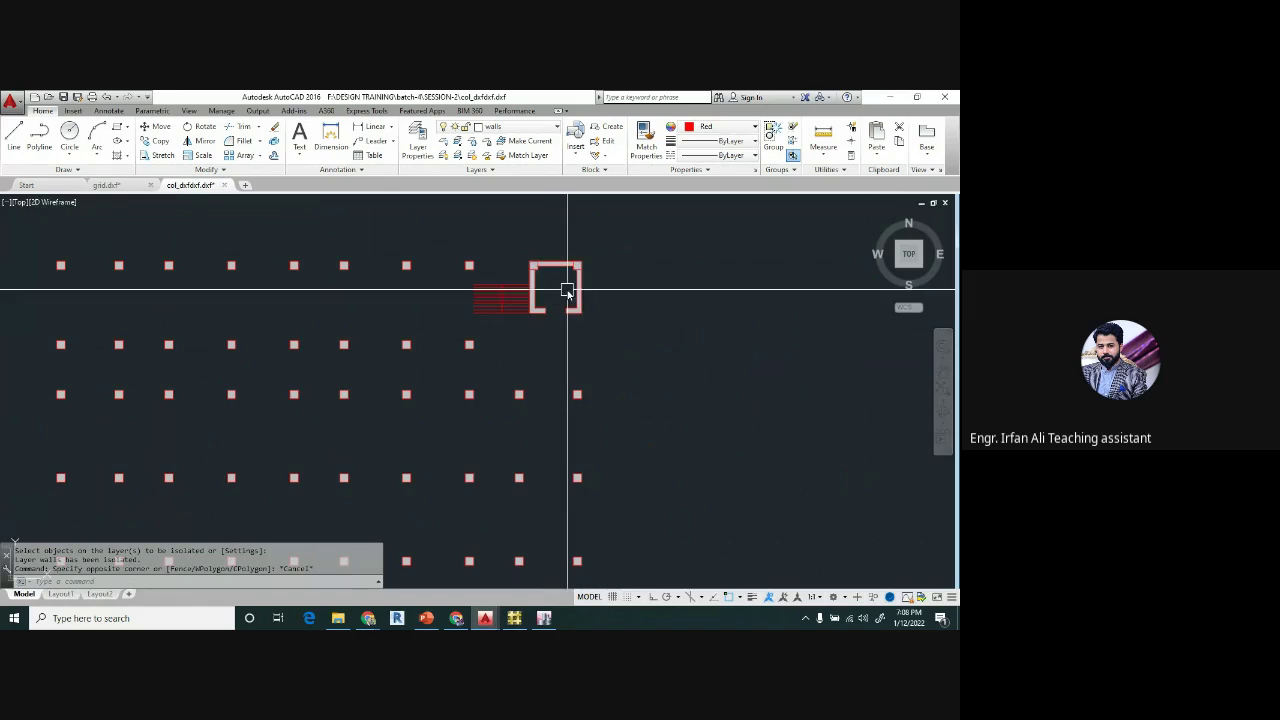
pyautogui.scroll(-5, 523, 386)
pyautogui.moveTo(486, 351); pyautogui.dragTo(503, 277, button='middle')
pyautogui.scroll(5, 444, 366)
pyautogui.click(490, 309)
pyautogui.click(431, 368)
pyautogui.press('Delete')
pyautogui.scroll(-3, 435, 355)
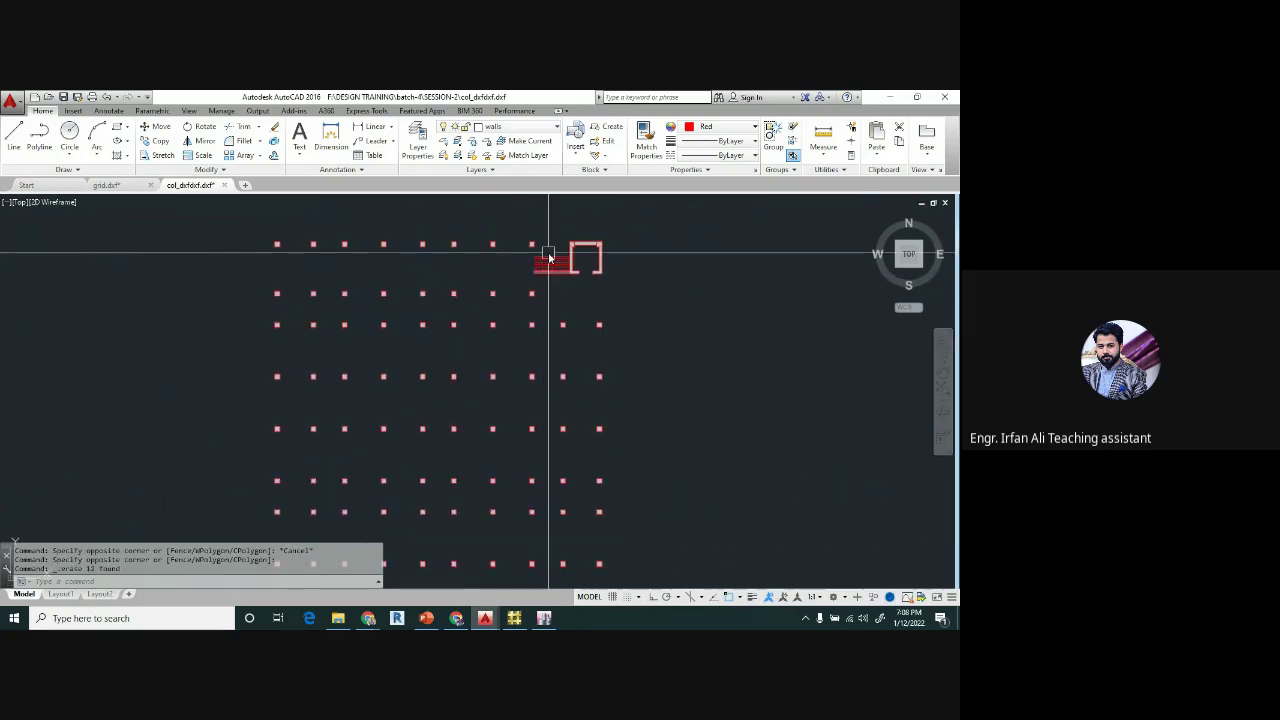
# - Erase the red stair lines next to the upper-right core of the column layout
pyautogui.scroll(5, 552, 255)
pyautogui.click(580, 239)
pyautogui.click(546, 344)
pyautogui.press('Delete')
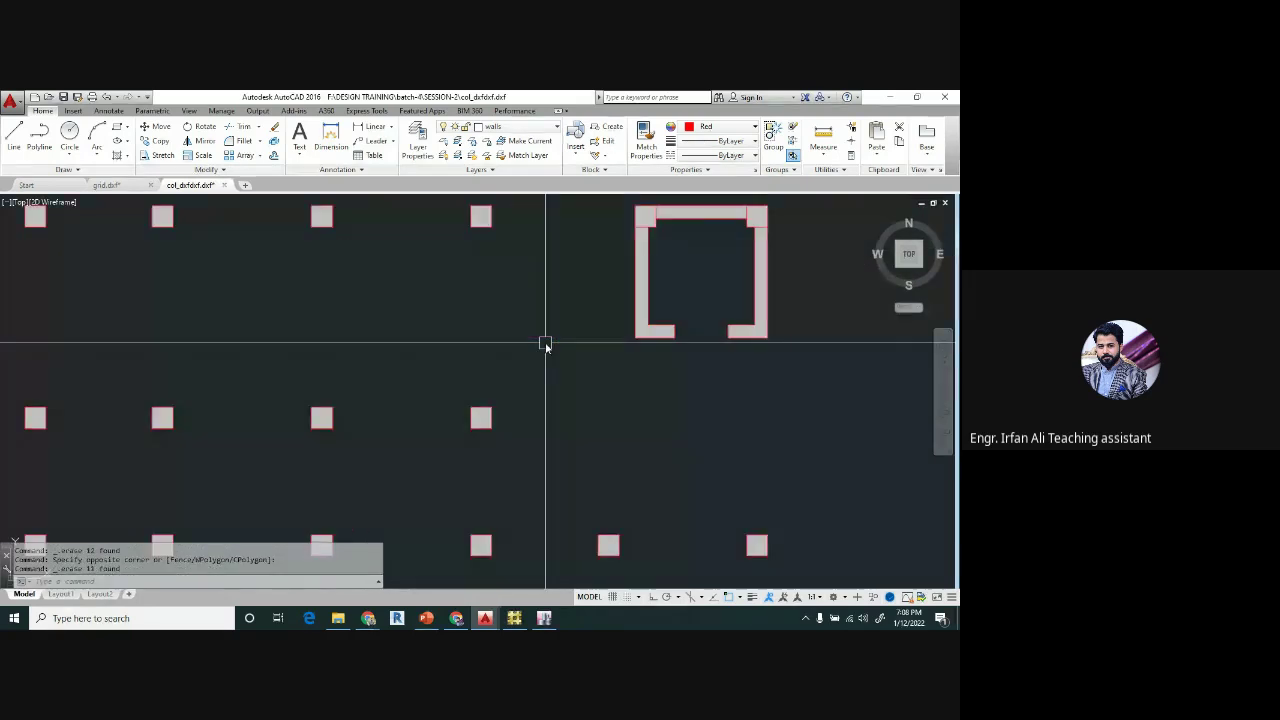
# - Edit the column block to remove its solid hatch and save the change to the block
pyautogui.moveTo(494, 243); pyautogui.dragTo(494, 331, button='middle')
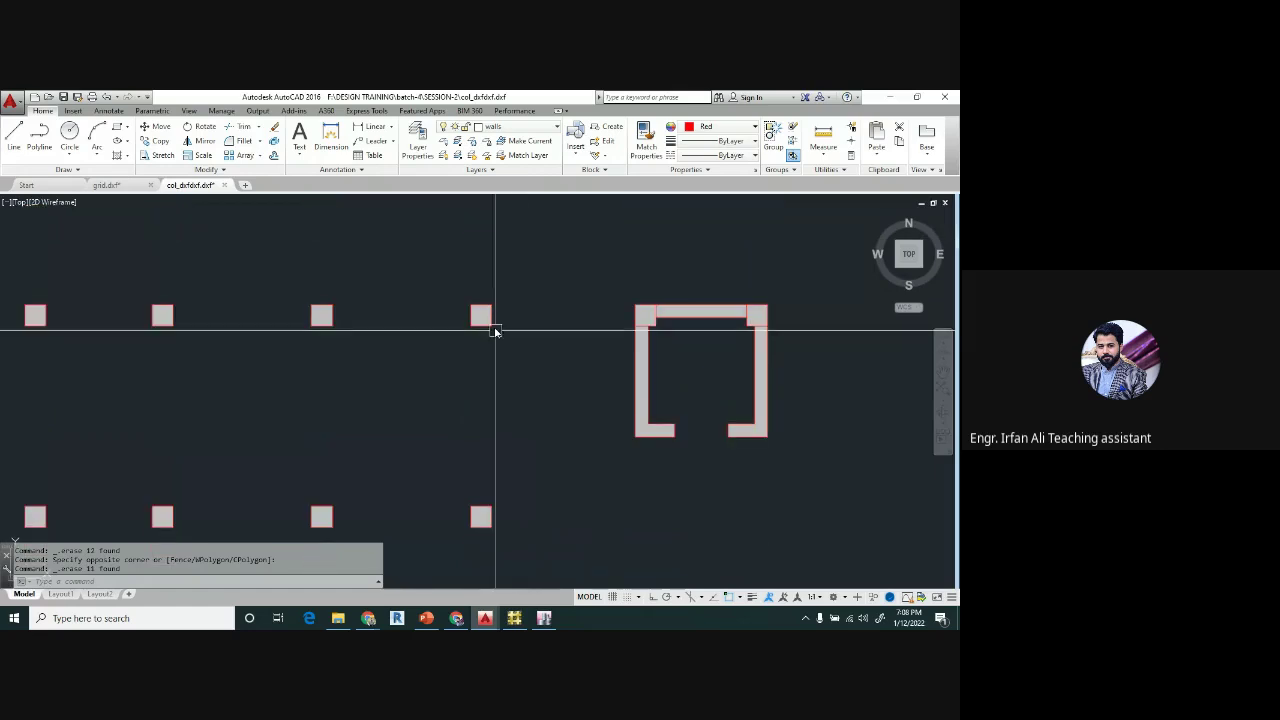
pyautogui.scroll(4, 484, 320)
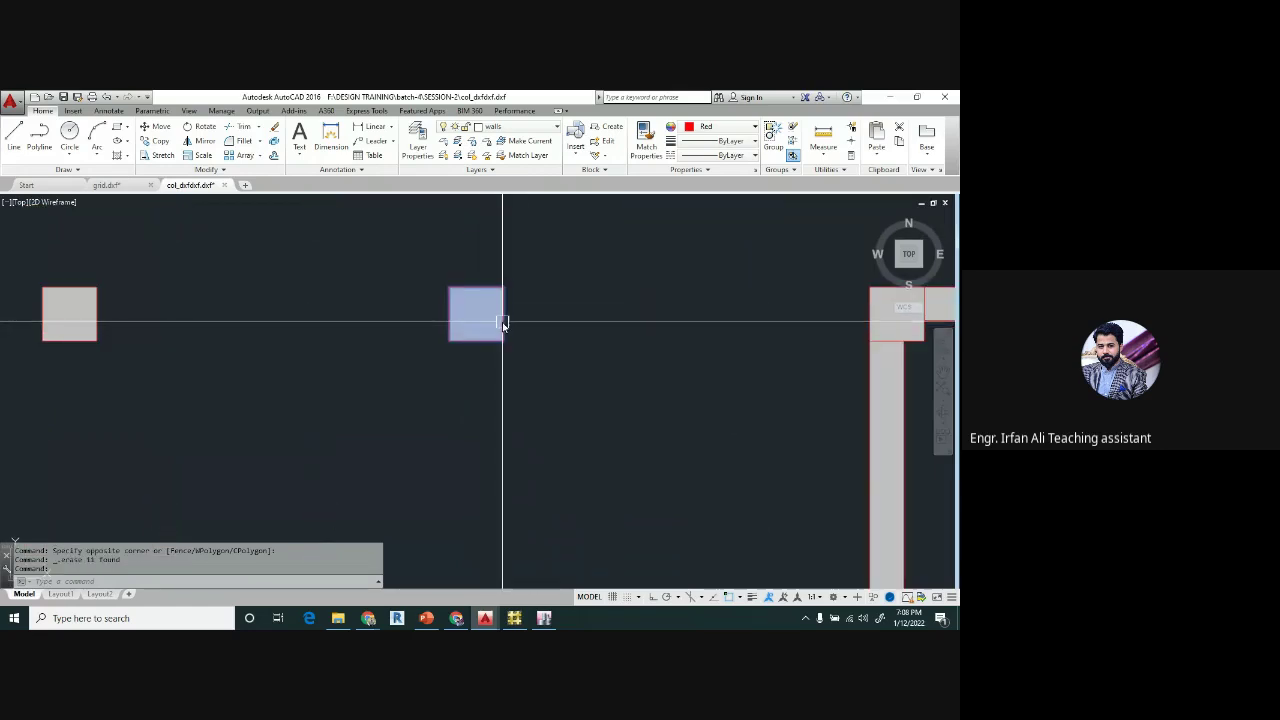
pyautogui.doubleClick(502, 322)
pyautogui.click(478, 432)
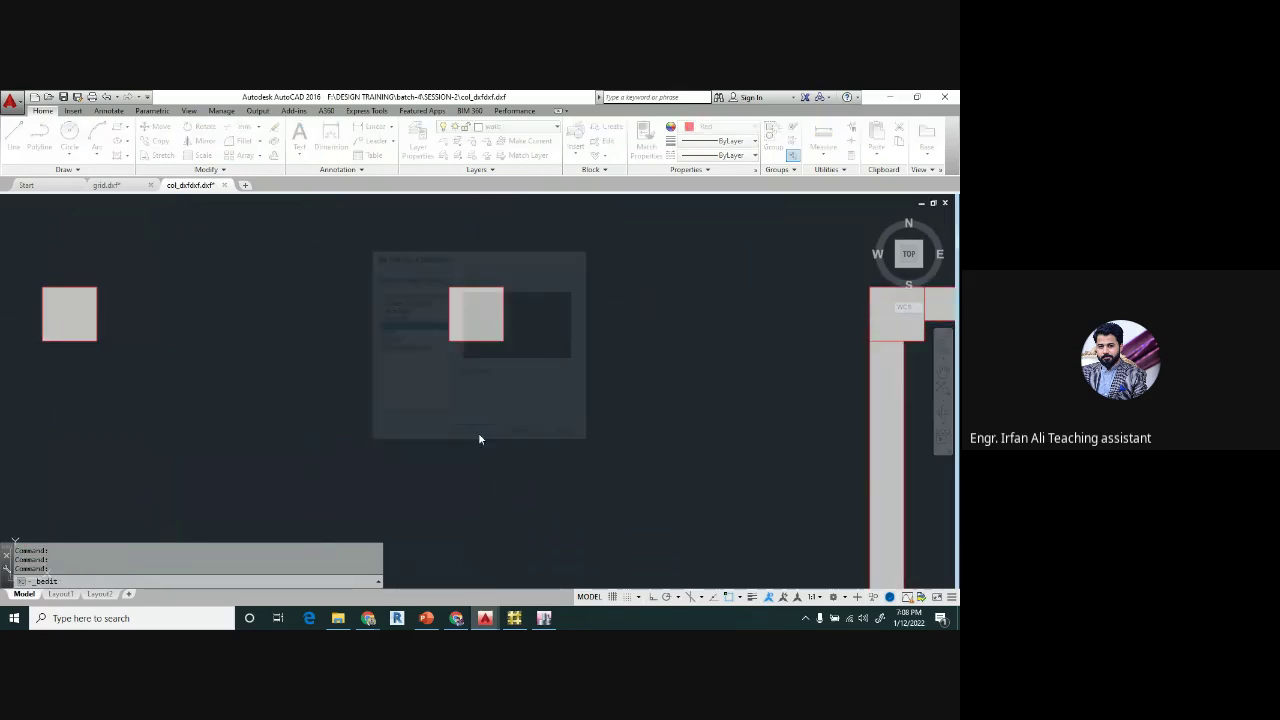
pyautogui.click(472, 358)
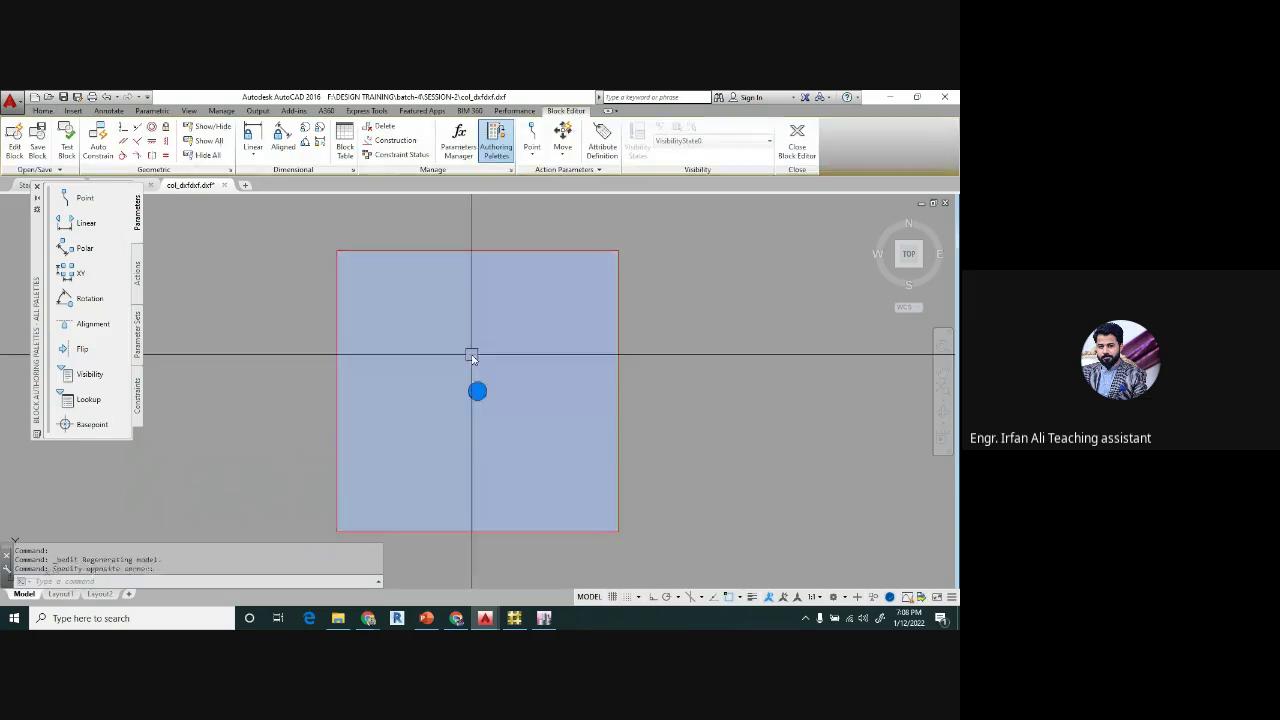
pyautogui.press('Delete')
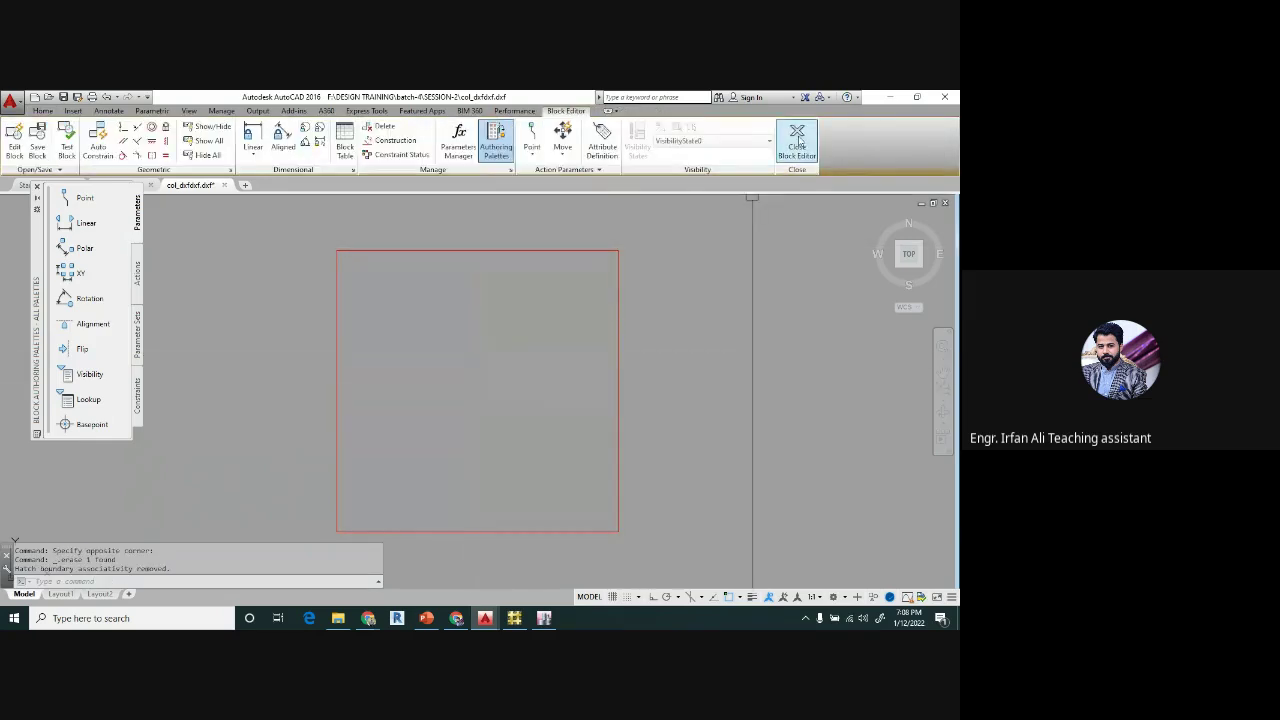
pyautogui.click(452, 328)
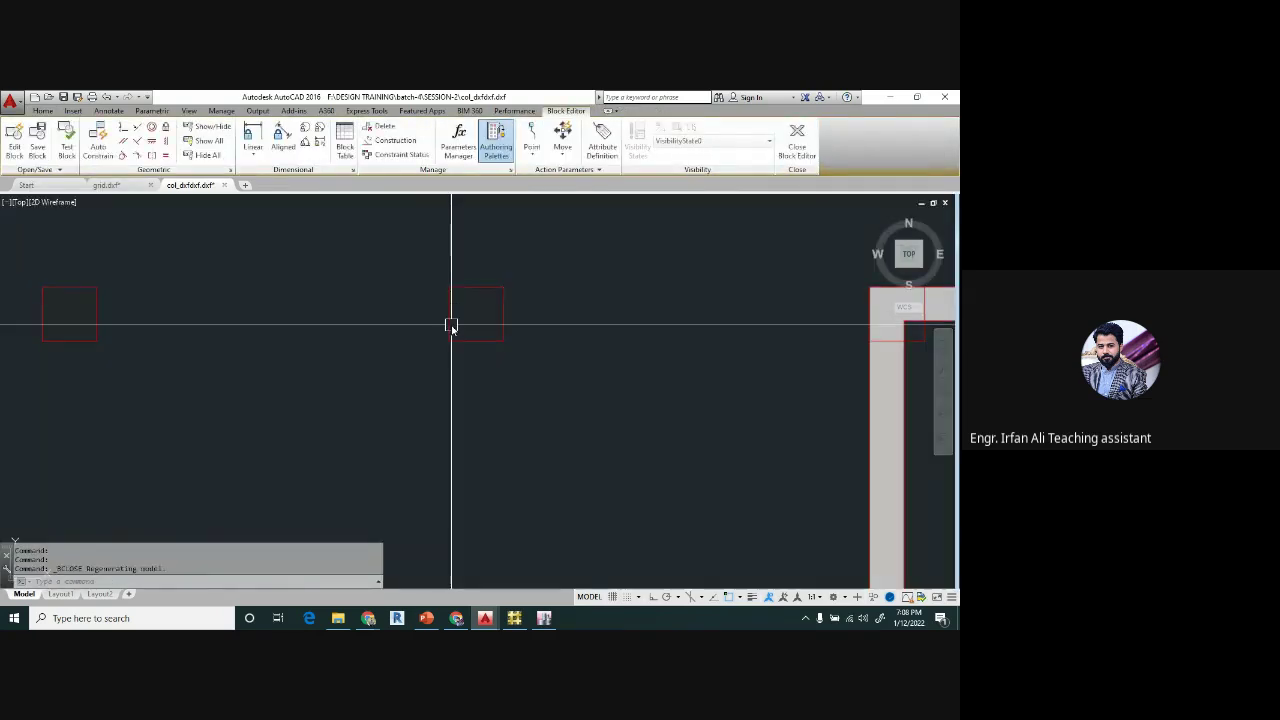
# - Explode all the column blocks and the other objects in the drawing
pyautogui.scroll(-5, 480, 300)
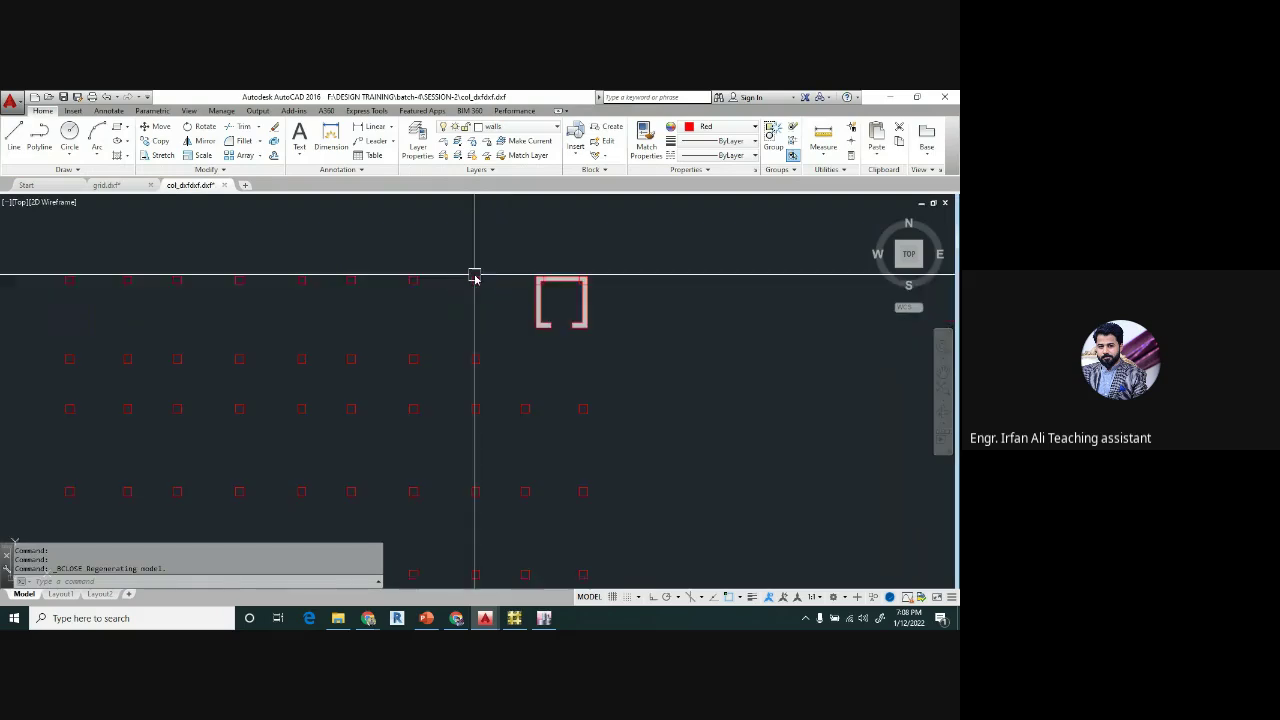
pyautogui.scroll(-2, 493, 292)
pyautogui.click(614, 250)
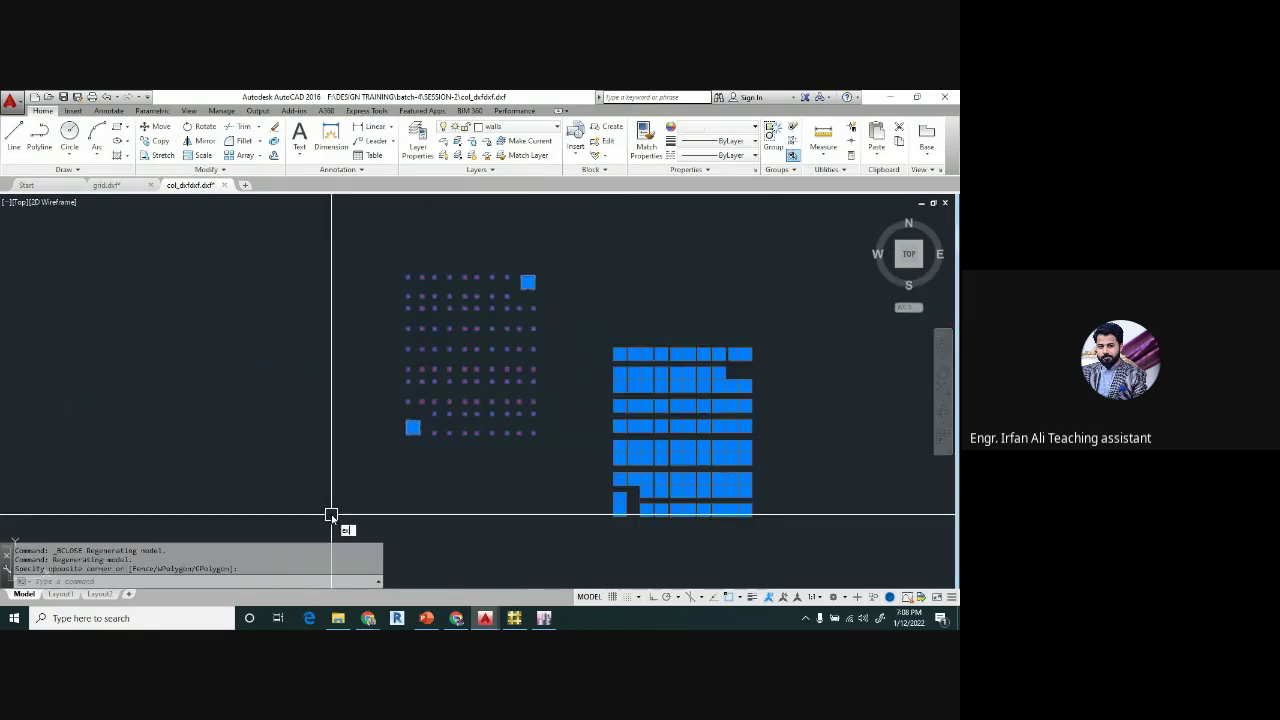
pyautogui.write('xplo')
pyautogui.press('Return')
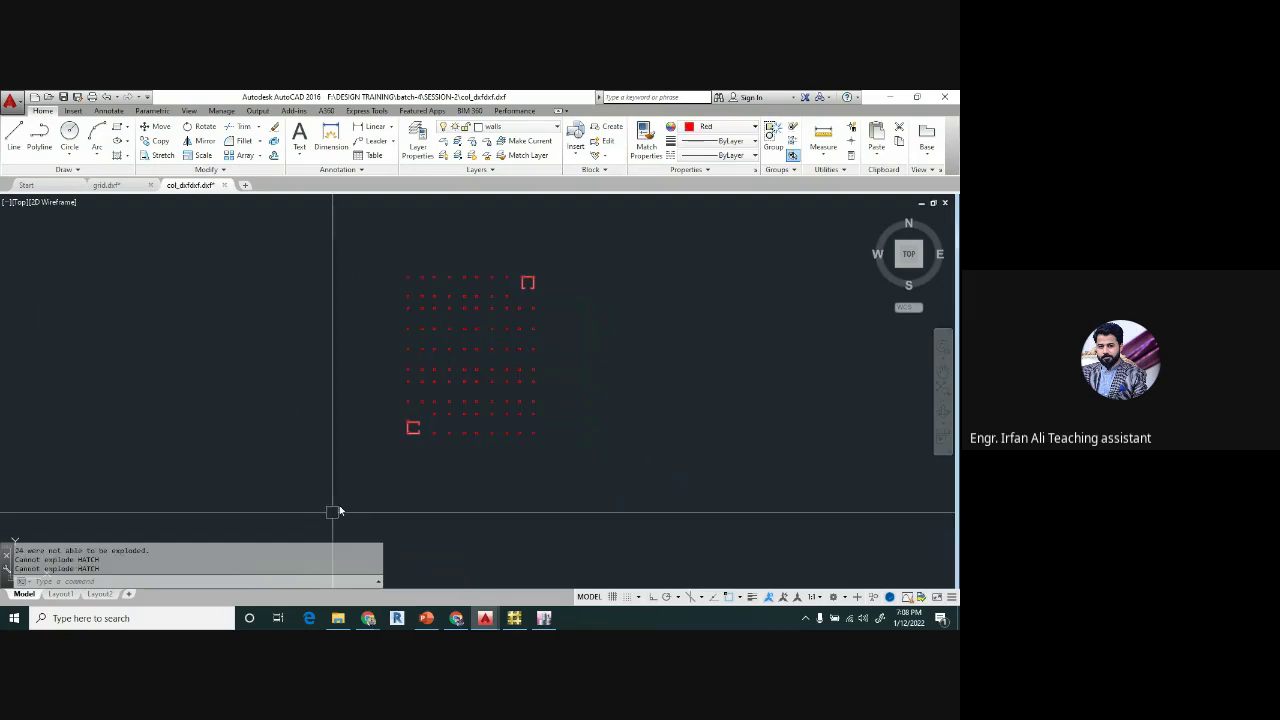
pyautogui.scroll(3, 455, 290)
pyautogui.scroll(3, 453, 302)
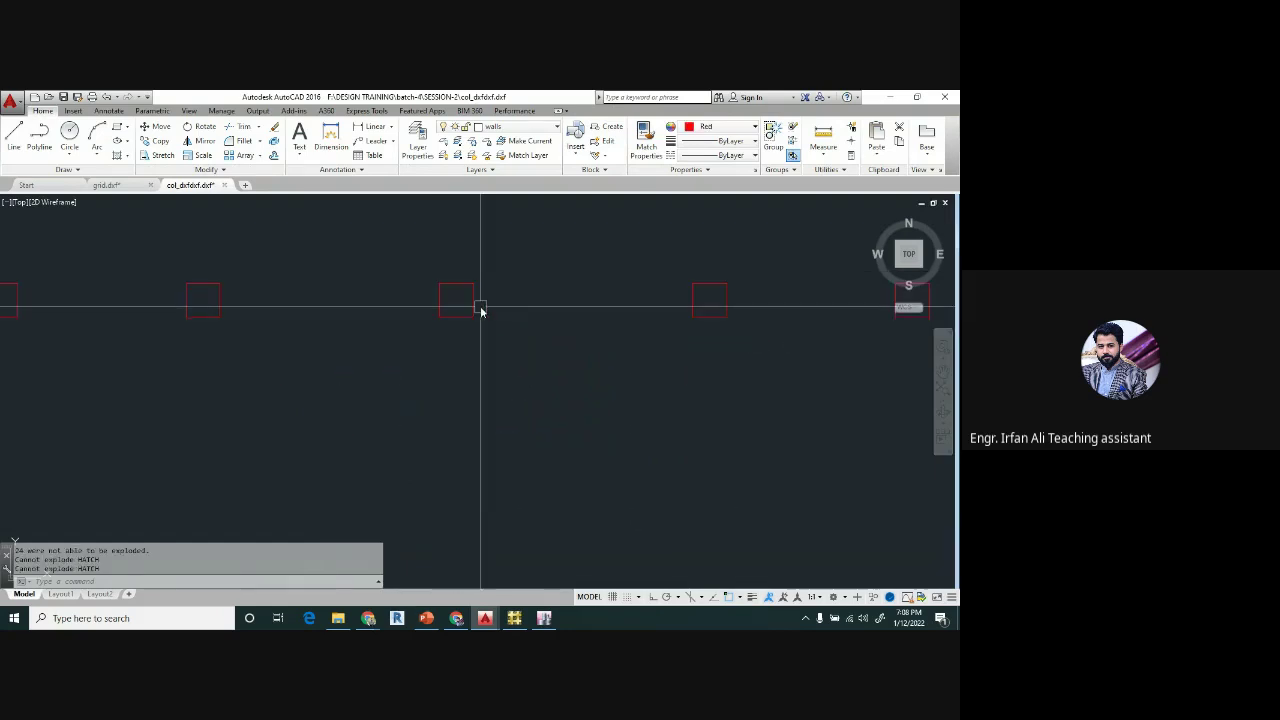
pyautogui.click(470, 302)
pyautogui.press('Escape')
pyautogui.scroll(-8, 417, 299)
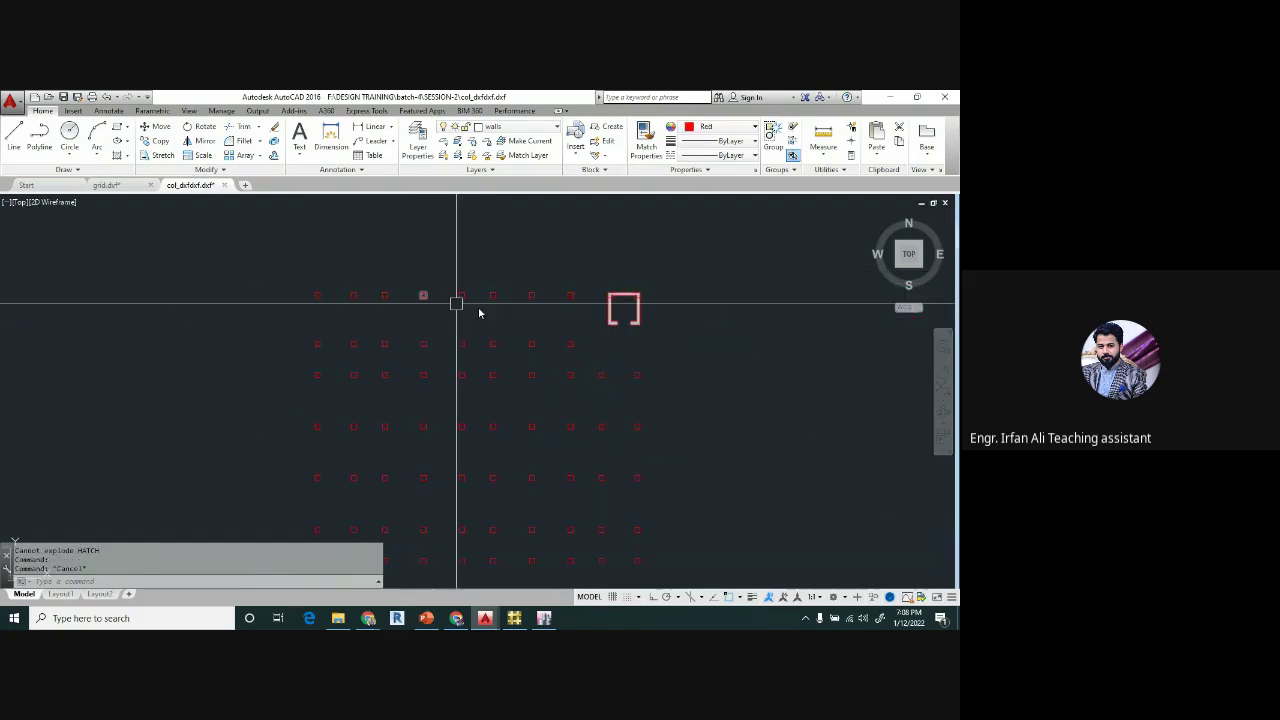
pyautogui.scroll(4, 620, 298)
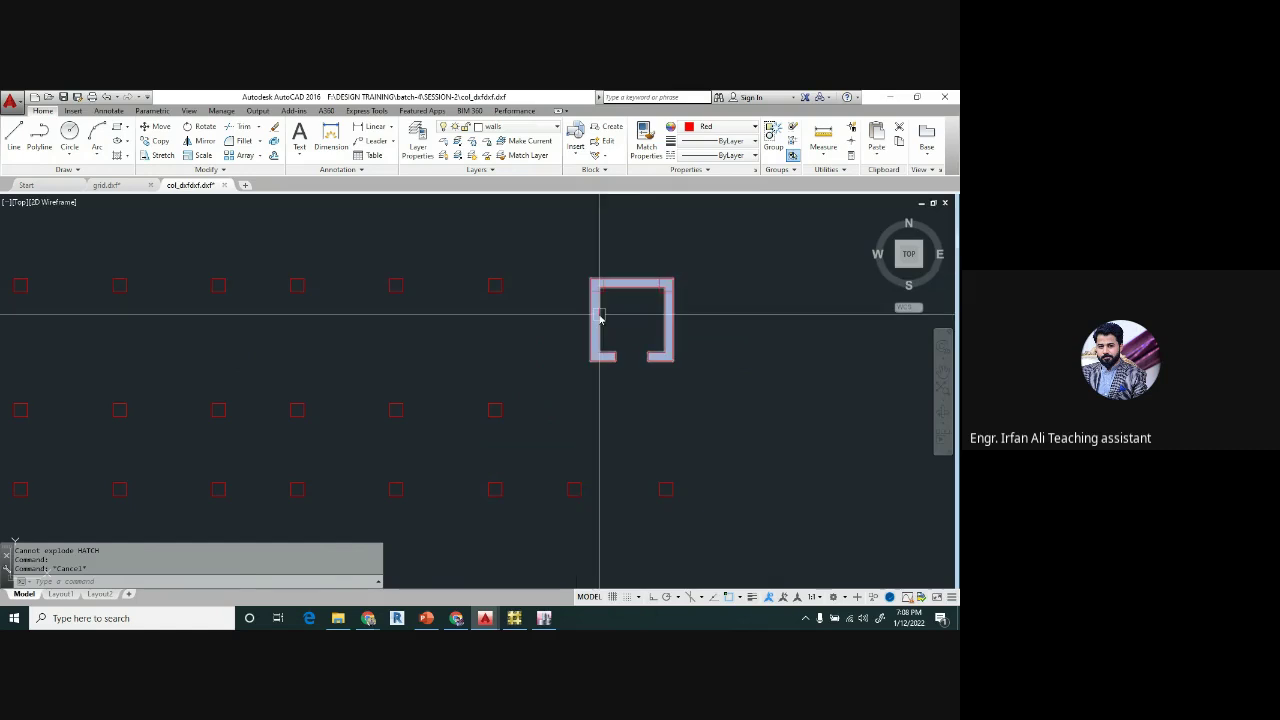
pyautogui.click(729, 319)
pyautogui.click(650, 340)
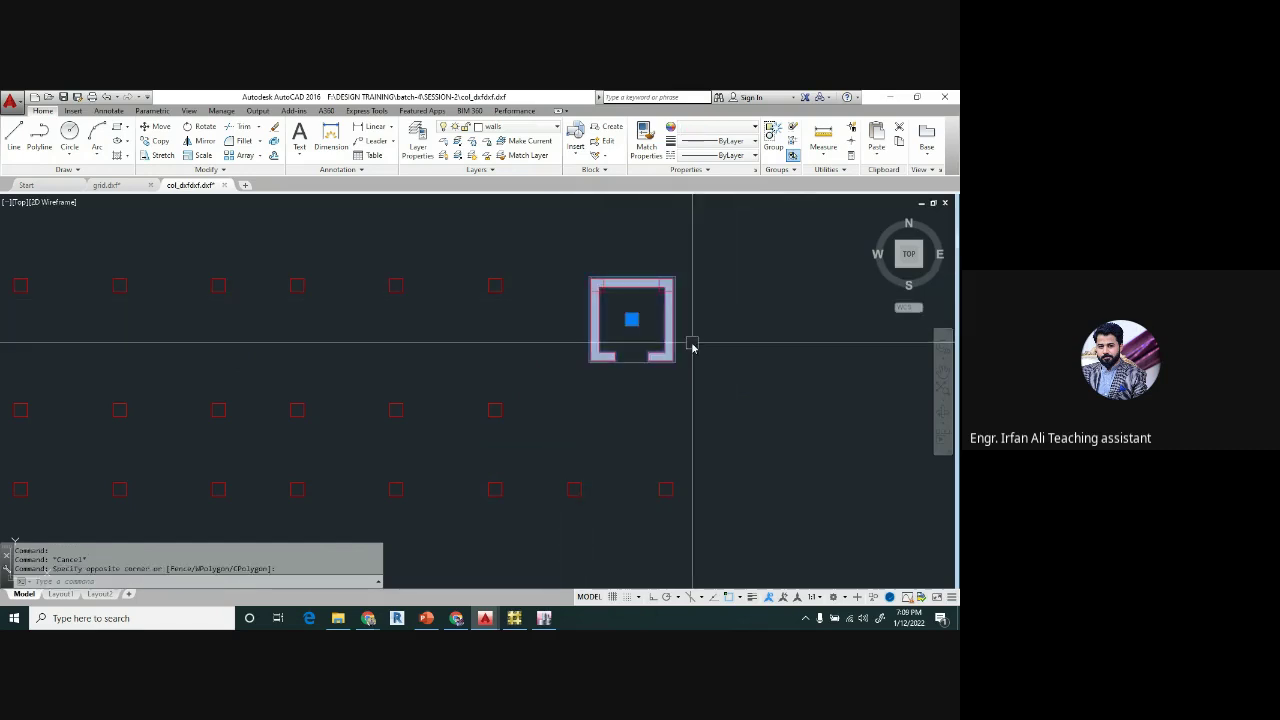
pyautogui.scroll(6, 672, 318)
pyautogui.doubleClick(673, 323)
pyautogui.press('Escape')
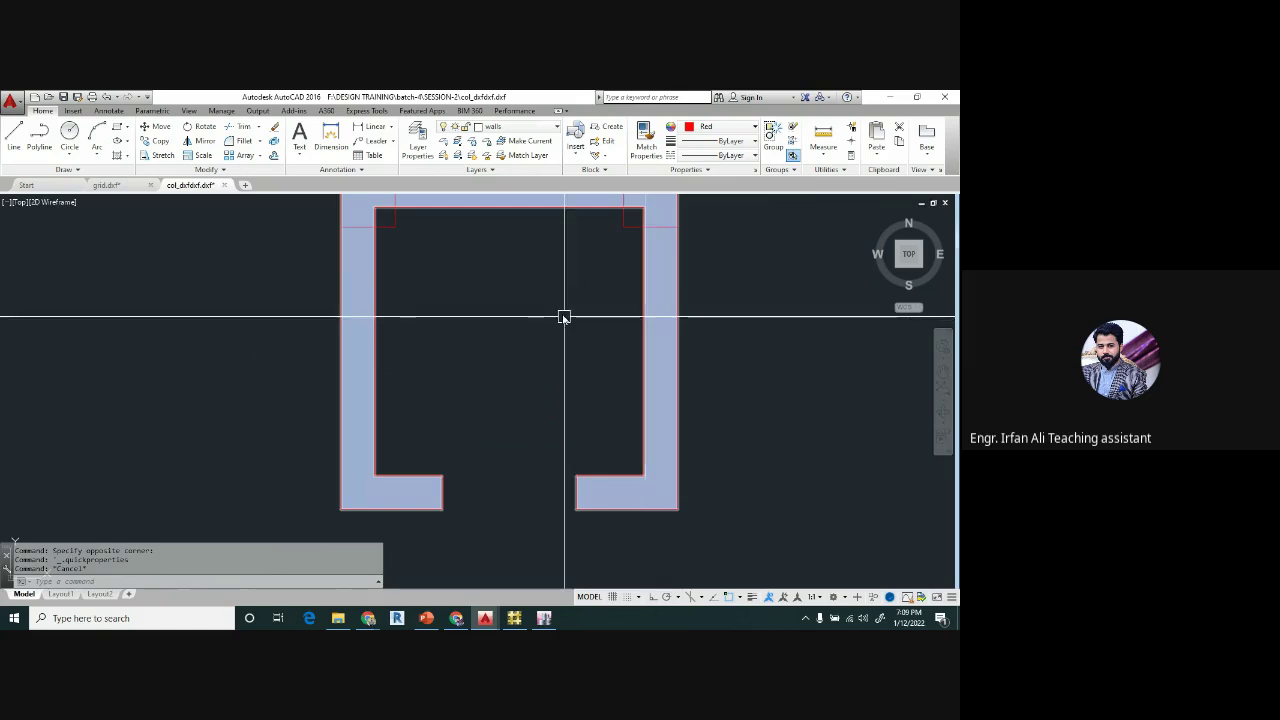
# - Ungroup the upper-right core walls and erase their solid hatch
pyautogui.scroll(-6, 563, 314)
pyautogui.click(644, 260)
pyautogui.click(501, 374)
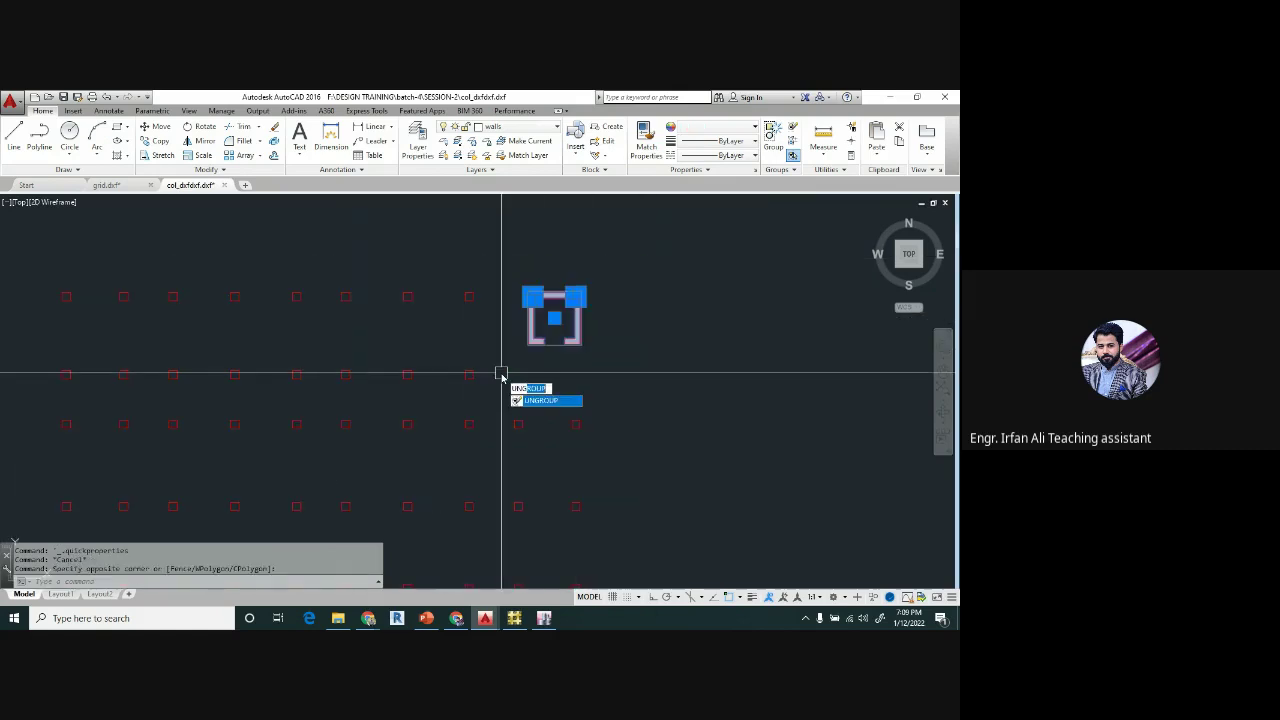
pyautogui.press('Return')
pyautogui.scroll(8, 557, 330)
pyautogui.click(546, 293)
pyautogui.press('Delete')
pyautogui.scroll(-5, 540, 291)
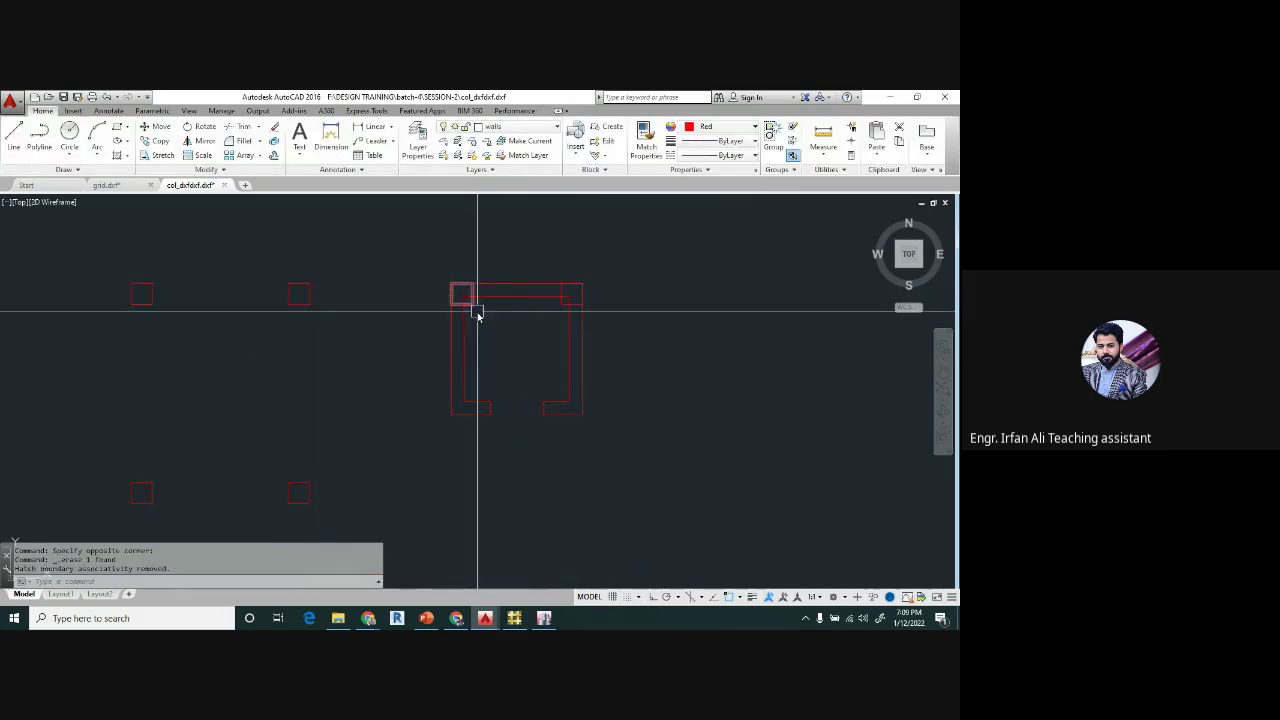
# - Ungroup the lower-left core walls and erase their solid hatch
pyautogui.scroll(-5, 483, 360)
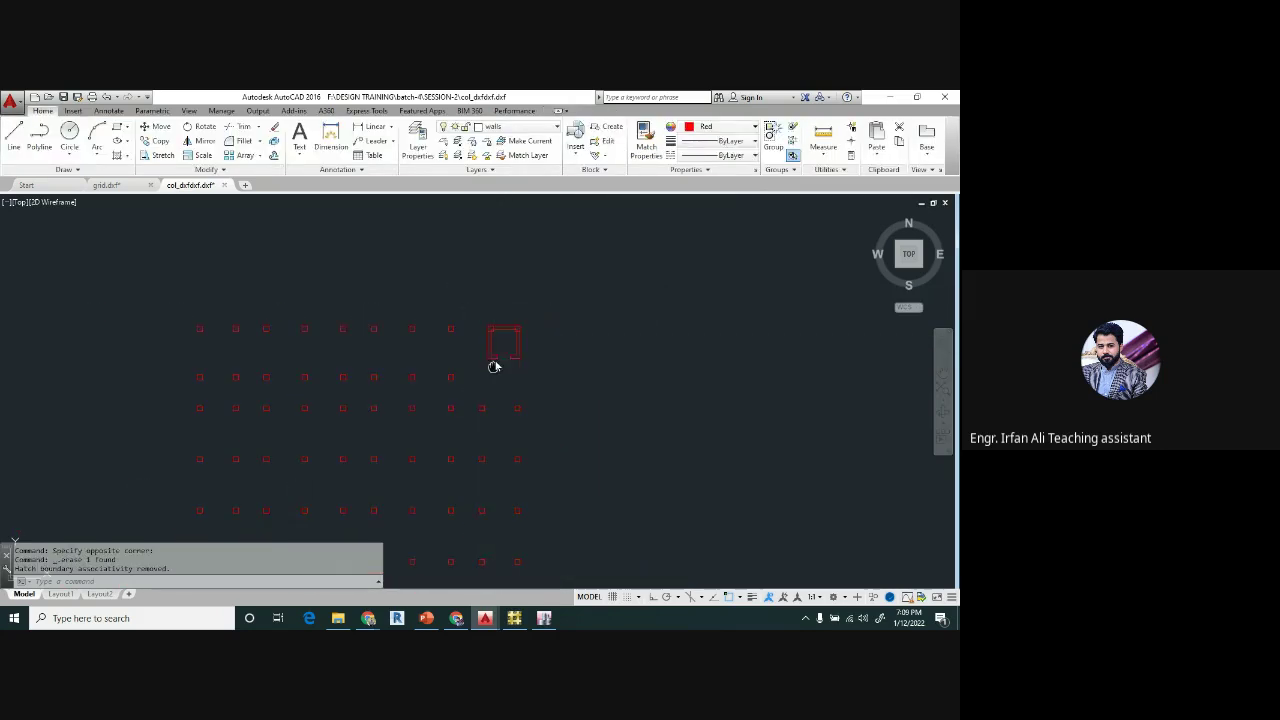
pyautogui.scroll(-2, 512, 317)
pyautogui.moveTo(442, 400); pyautogui.dragTo(471, 301, button='middle')
pyautogui.scroll(8, 355, 389)
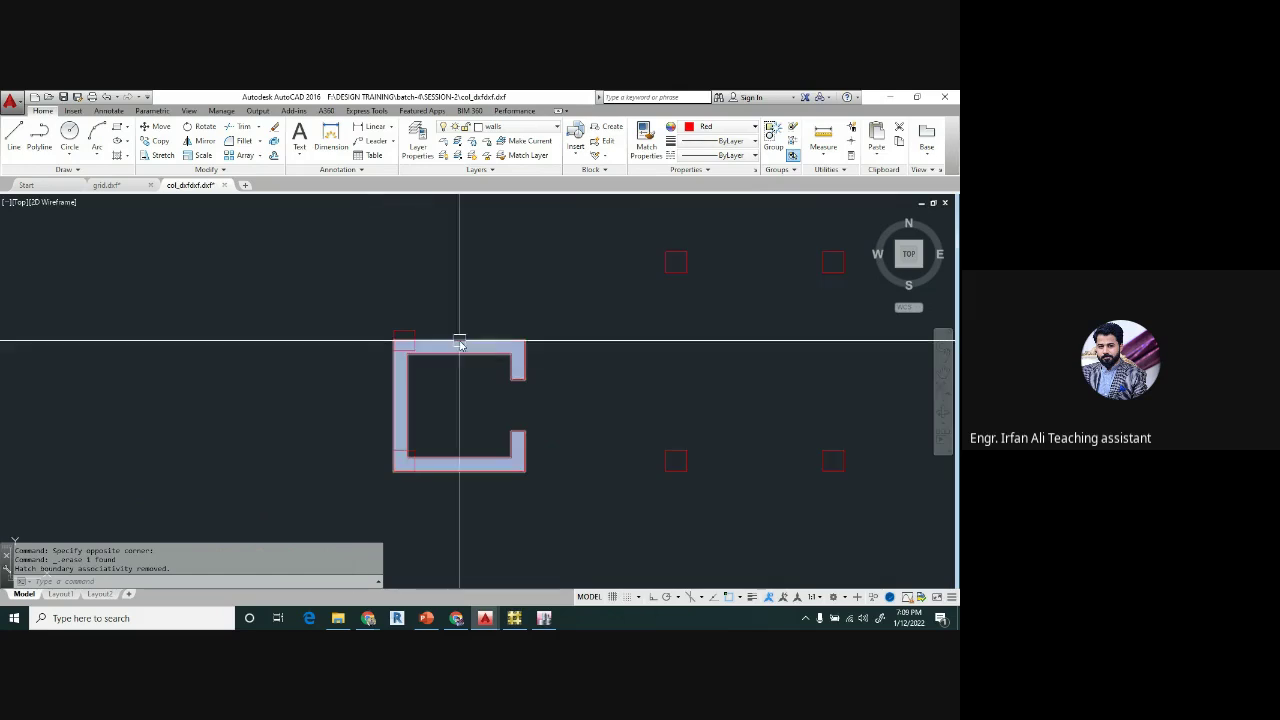
pyautogui.click(377, 308)
pyautogui.click(575, 535)
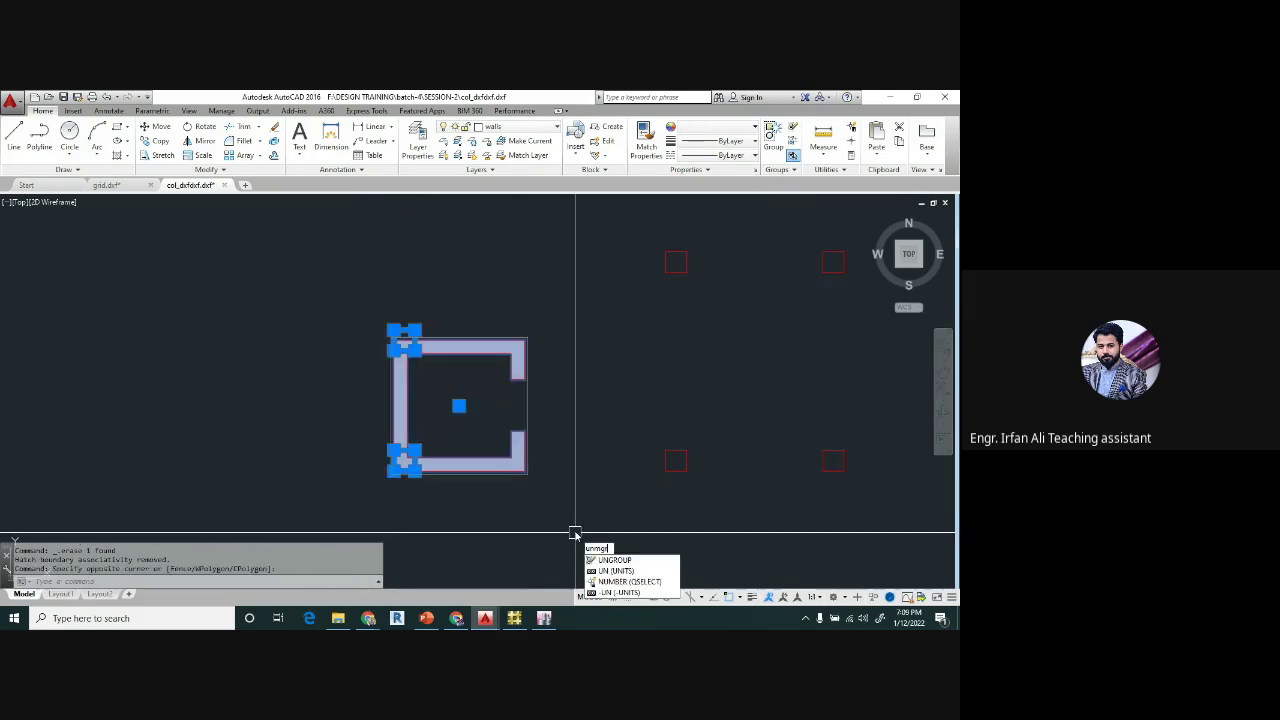
pyautogui.press('Return')
pyautogui.scroll(5, 486, 334)
pyautogui.click(487, 383)
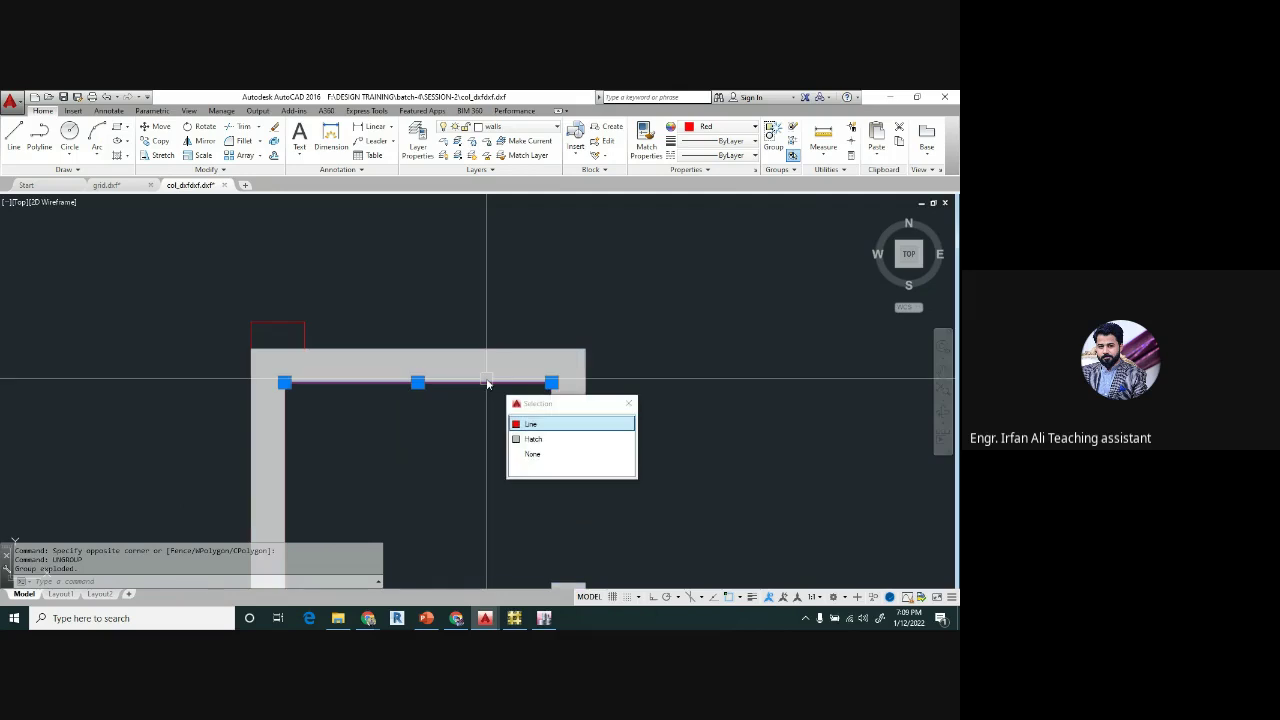
pyautogui.click(483, 367)
pyautogui.press('Delete')
# - Group the wall outline lines of the lower-left core, leaving out the two corner columns
pyautogui.scroll(-2, 520, 322)
pyautogui.click(578, 327)
pyautogui.click(528, 376)
pyautogui.moveTo(596, 379); pyautogui.dragTo(603, 308, button='middle')
pyautogui.click(594, 382)
pyautogui.click(519, 504)
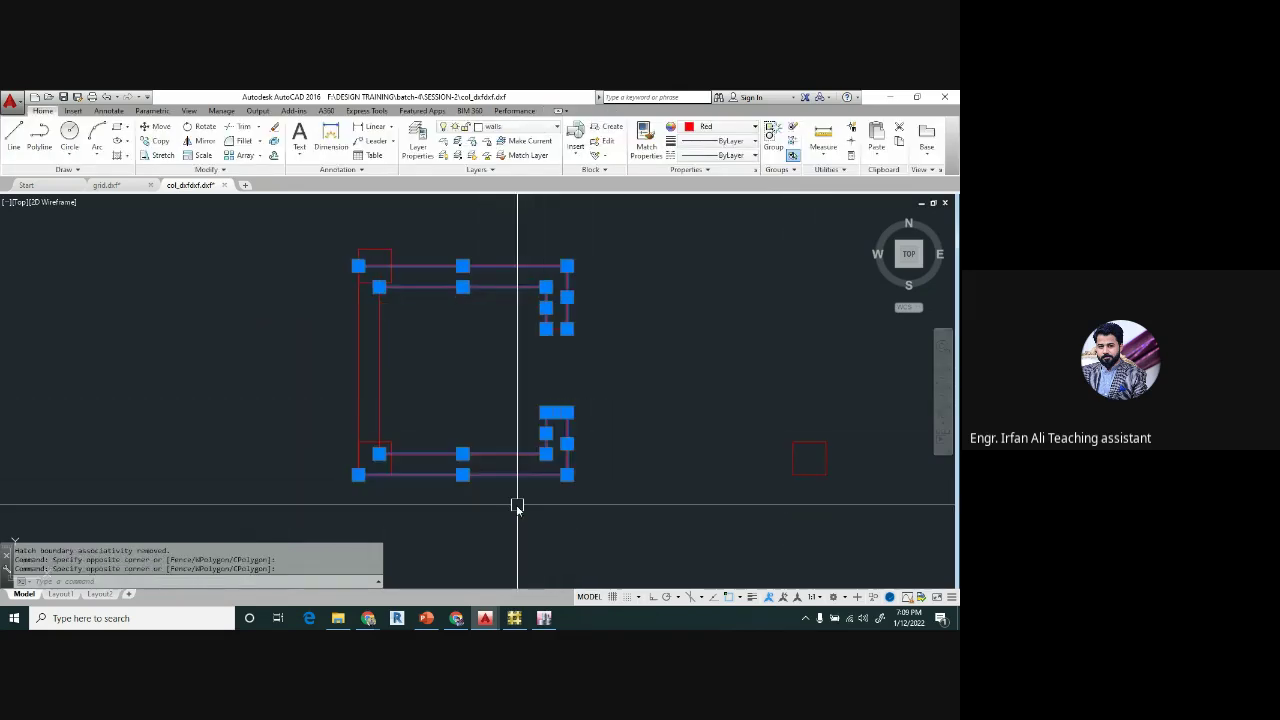
pyautogui.click(422, 384)
pyautogui.click(345, 399)
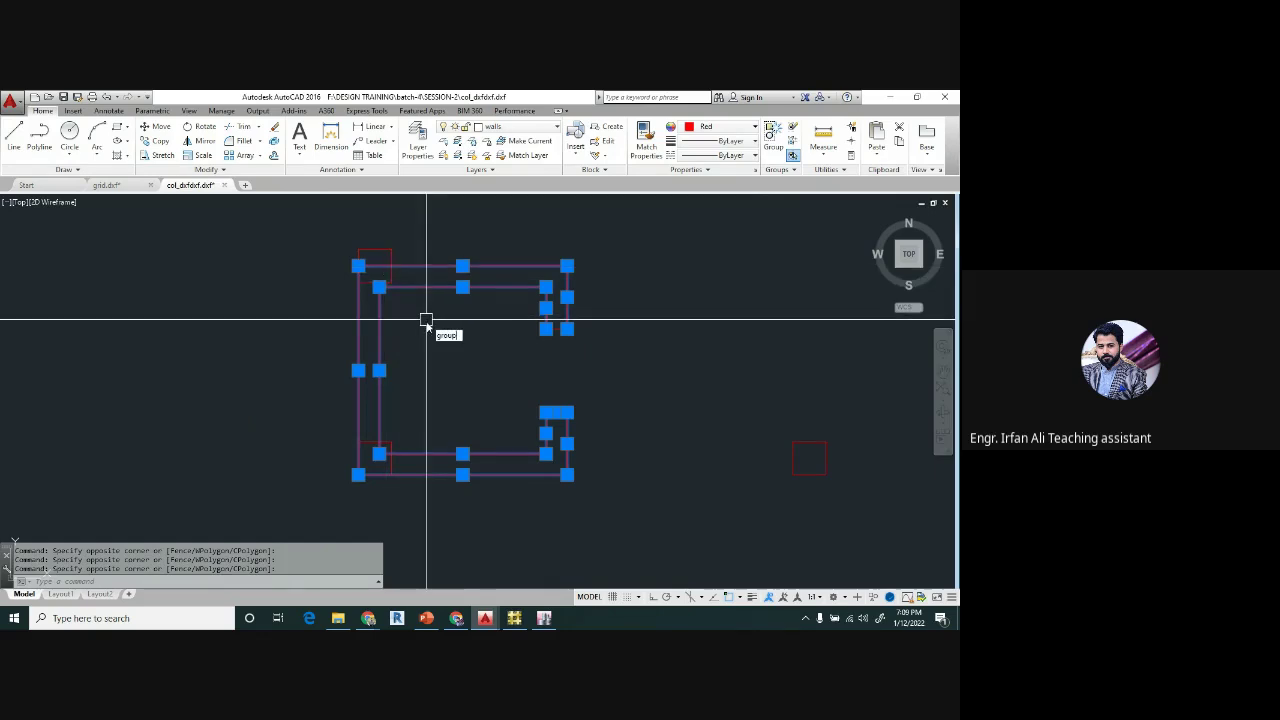
pyautogui.press('Return')
# - Group the selected wall outline lines of the upper-right core together with its upper-left corner column
pyautogui.scroll(-8, 472, 398)
pyautogui.moveTo(597, 282); pyautogui.dragTo(480, 420, button='middle')
pyautogui.scroll(8, 505, 405)
pyautogui.click(597, 338)
pyautogui.click(391, 463)
pyautogui.click(535, 267)
pyautogui.click(459, 381)
pyautogui.rightClick(484, 381)
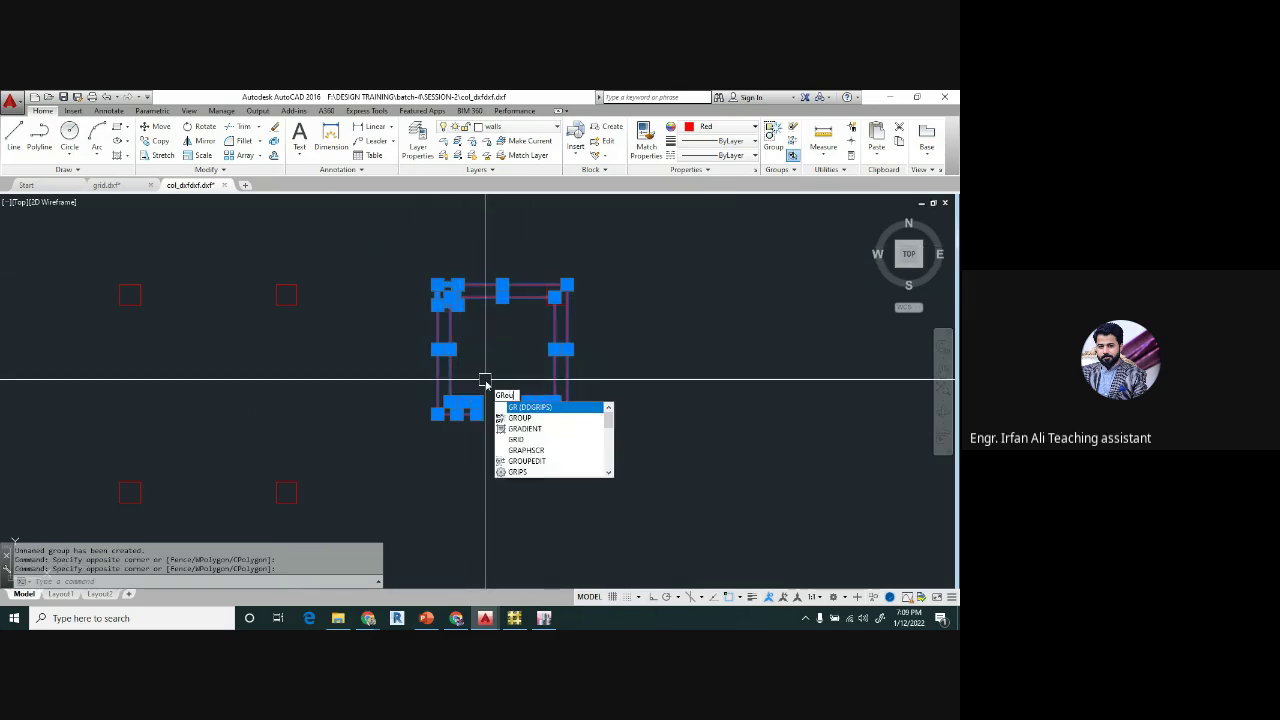
pyautogui.click(506, 391)
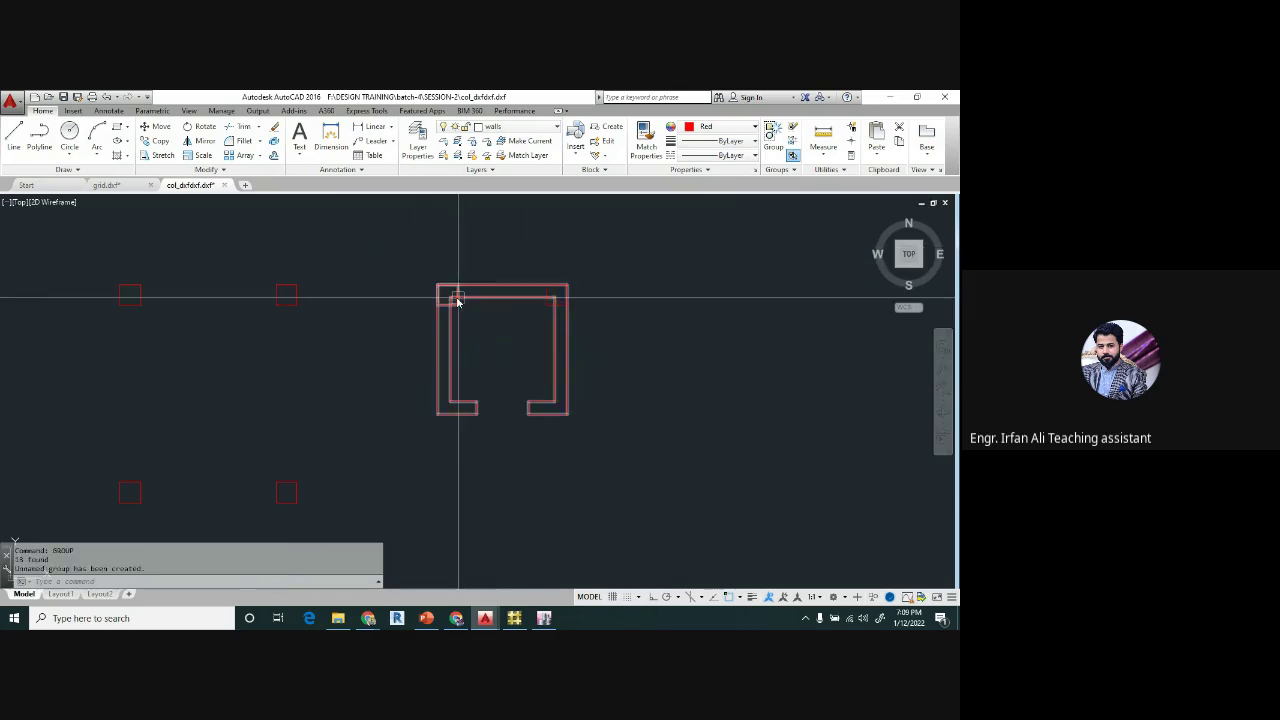
# - Ungroup the upper-right core, selected together with its corner columns
pyautogui.click(668, 260)
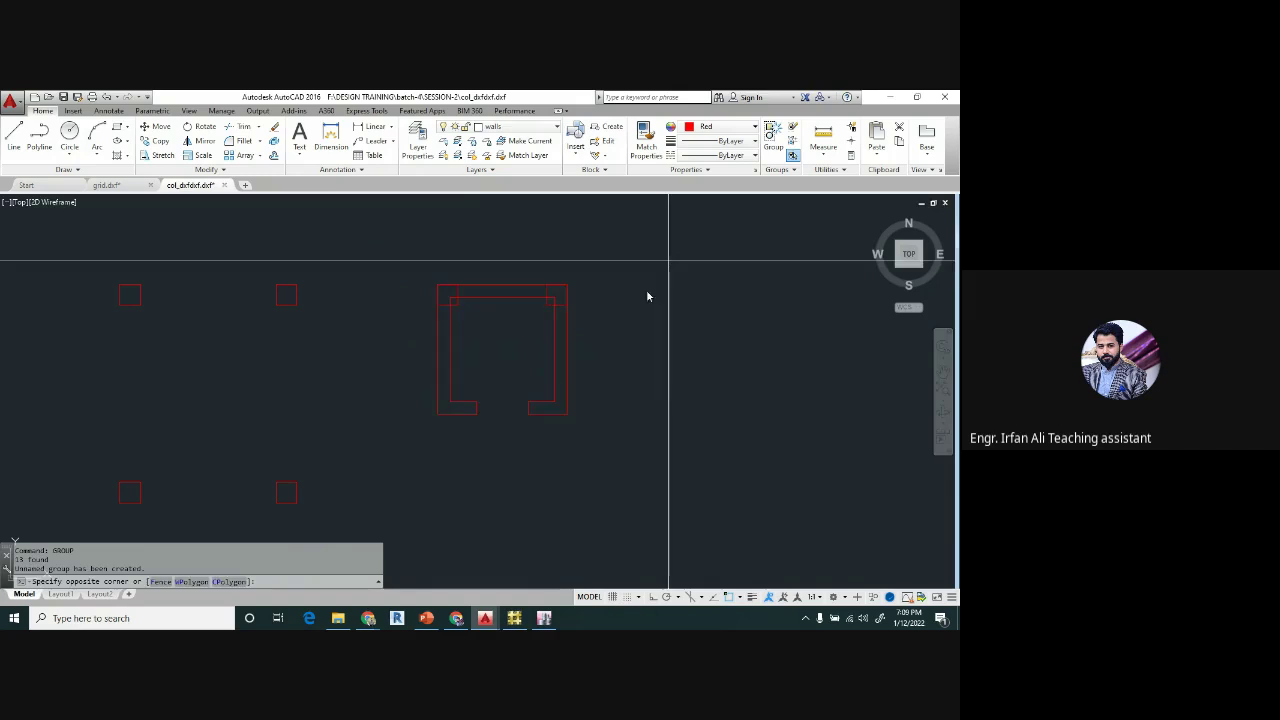
pyautogui.click(387, 467)
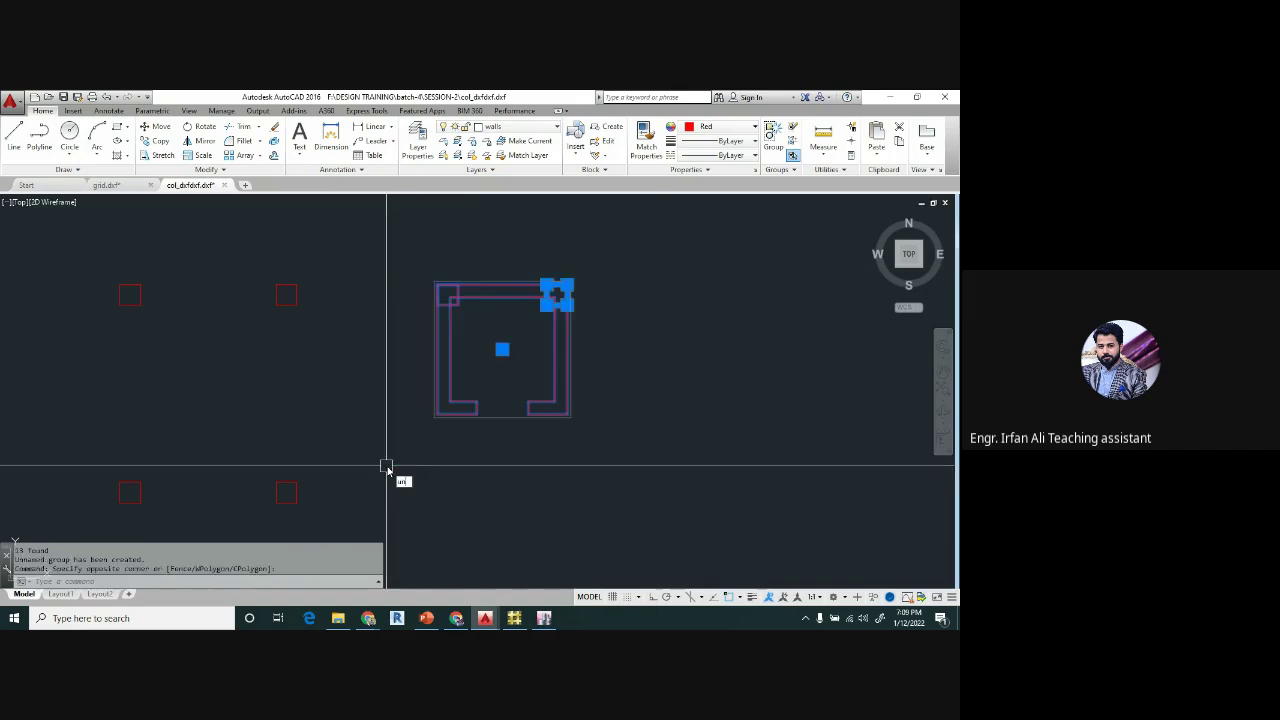
pyautogui.press('Return')
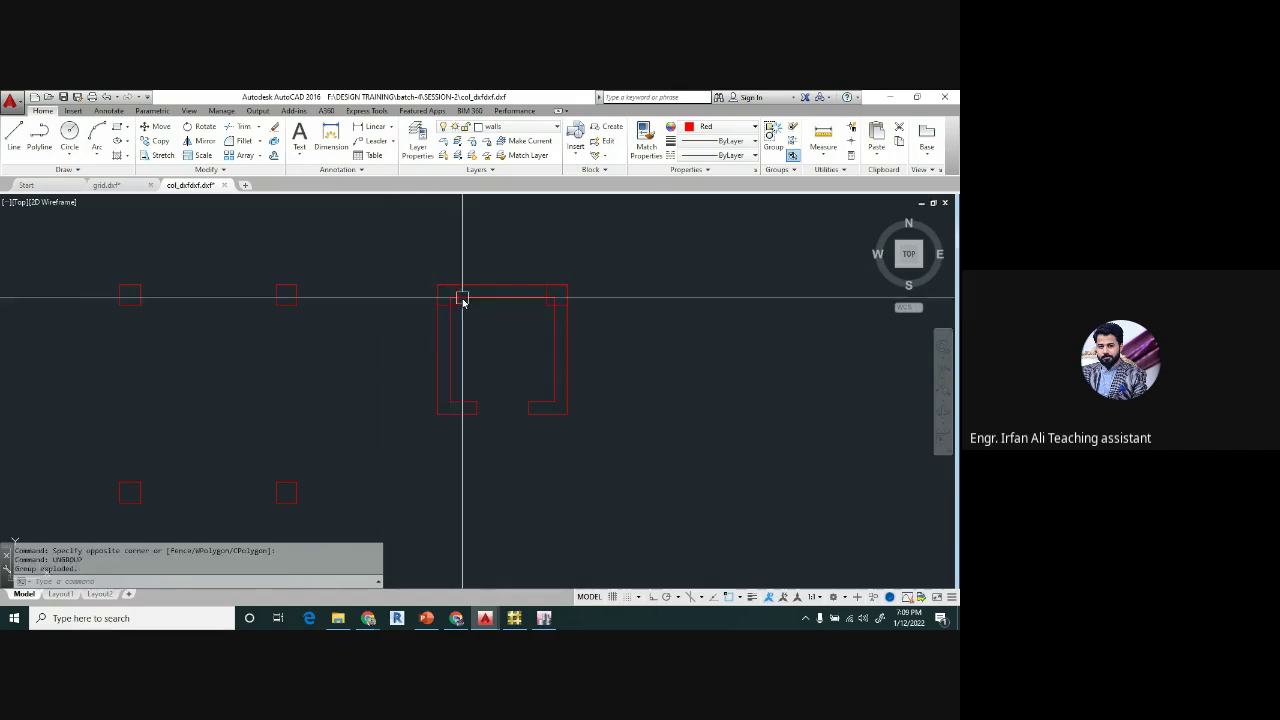
# - Group only the wall outline lines of the upper-right core, leaving out both corner columns
pyautogui.click(529, 258)
pyautogui.click(493, 325)
pyautogui.click(622, 352)
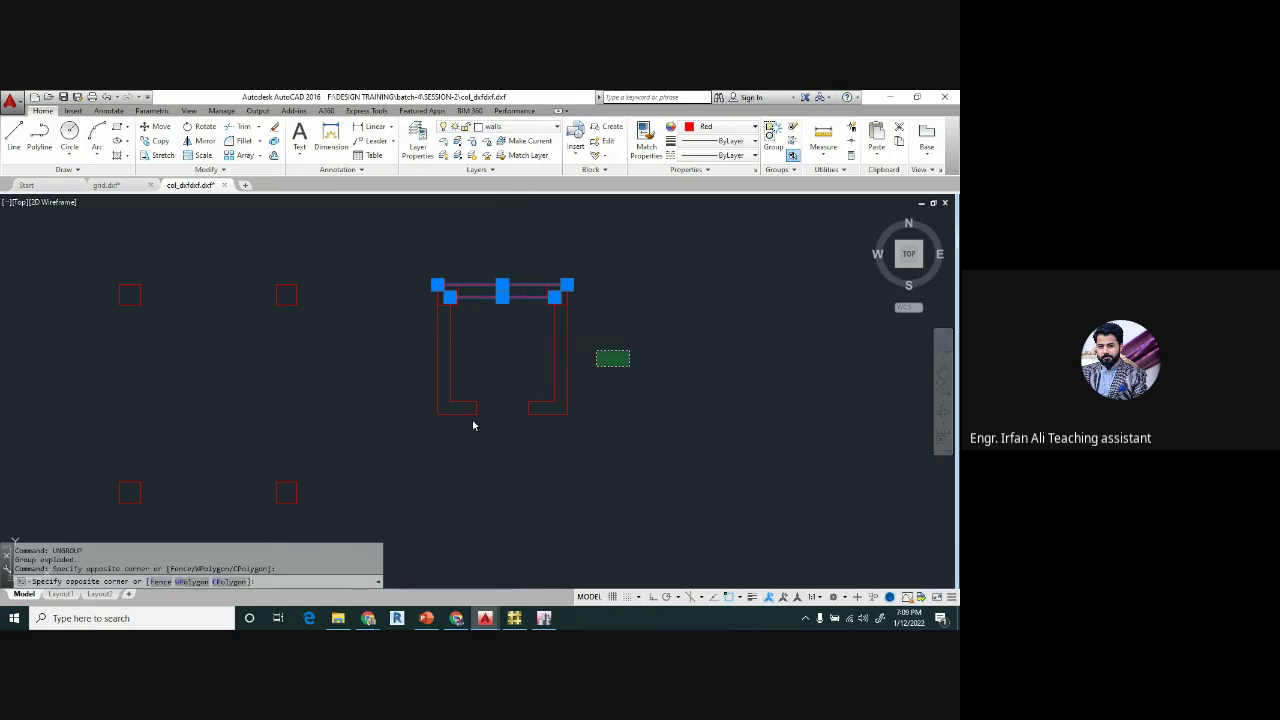
pyautogui.click(385, 465)
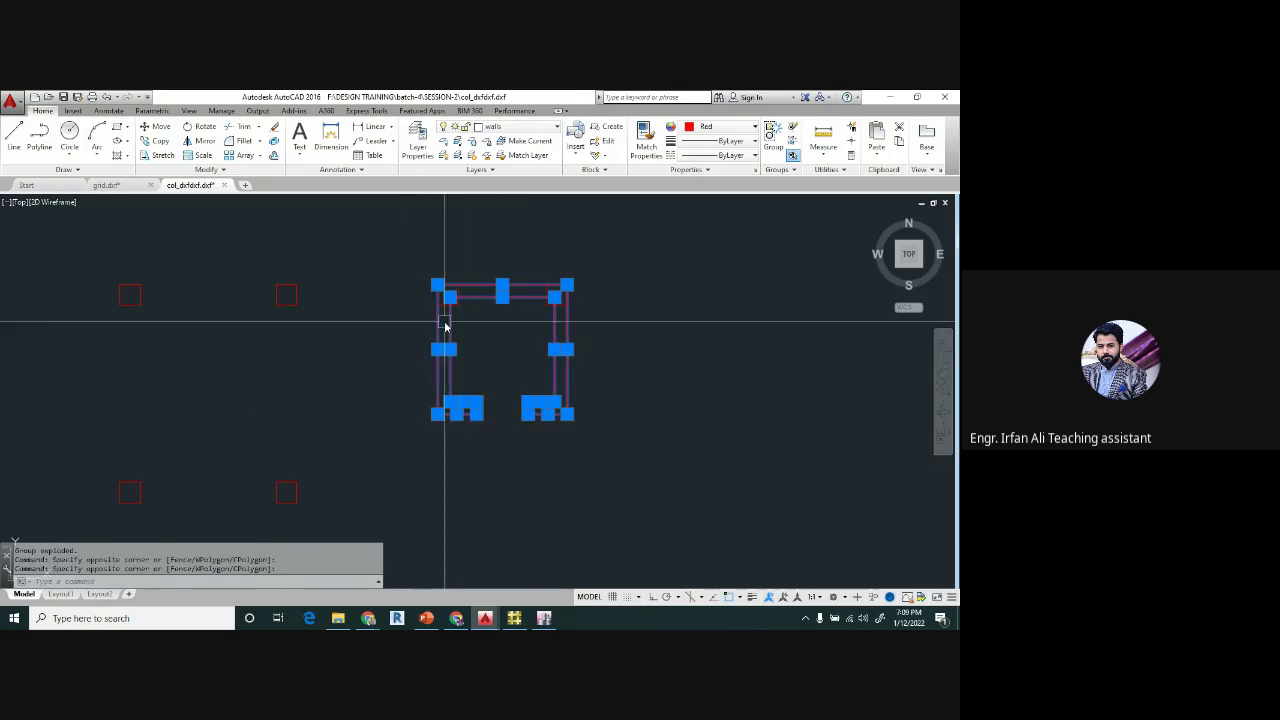
pyautogui.write('ROUP')
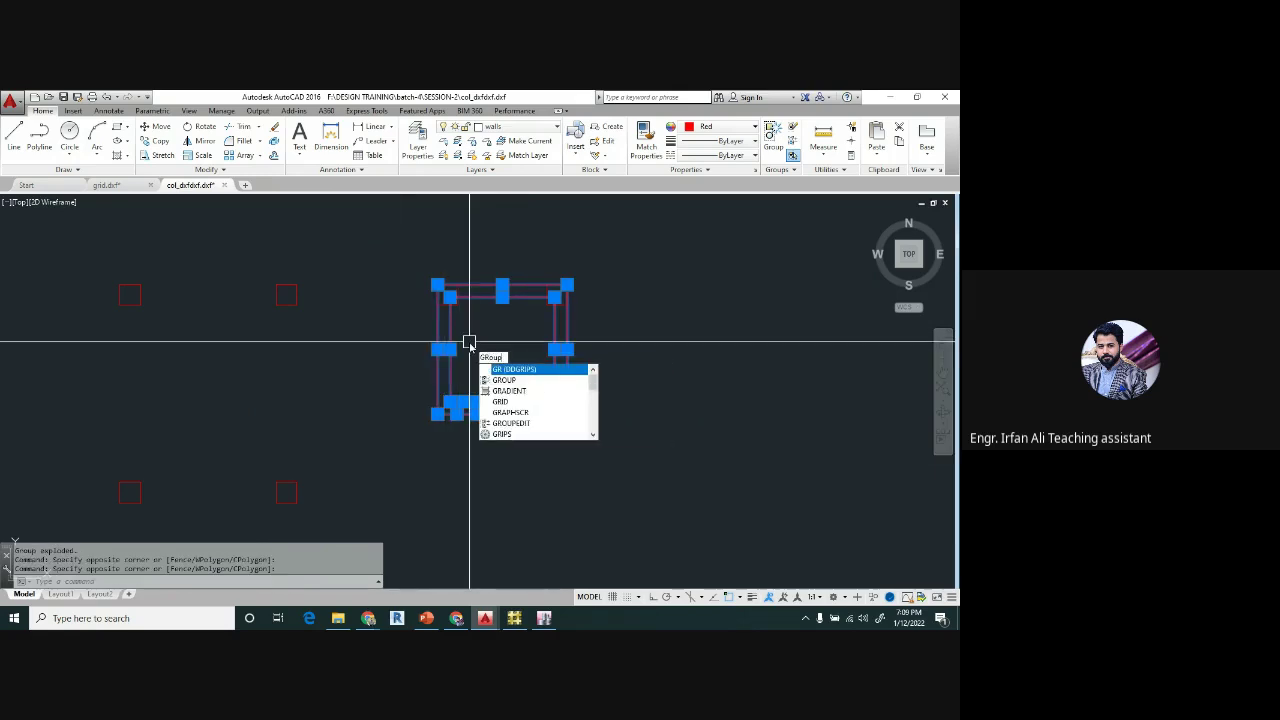
pyautogui.press('Return')
pyautogui.click(494, 343)
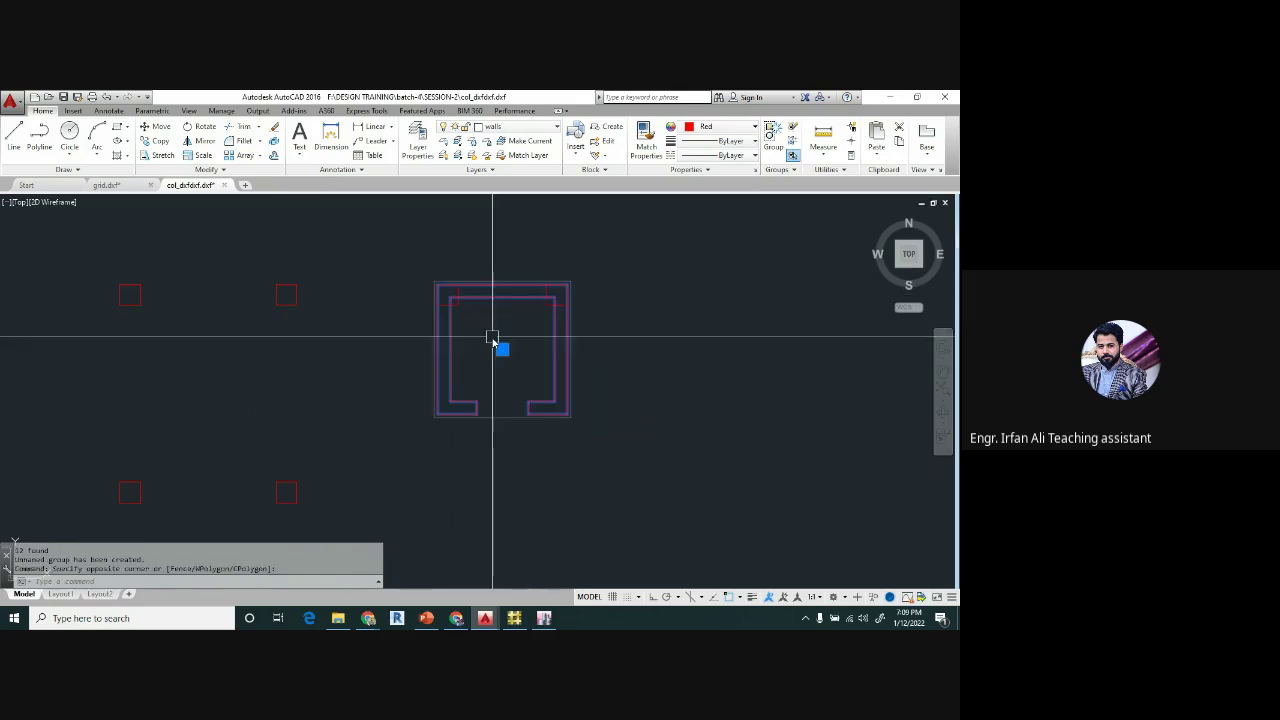
pyautogui.press('Escape')
pyautogui.scroll(6, 462, 292)
pyautogui.click(449, 296)
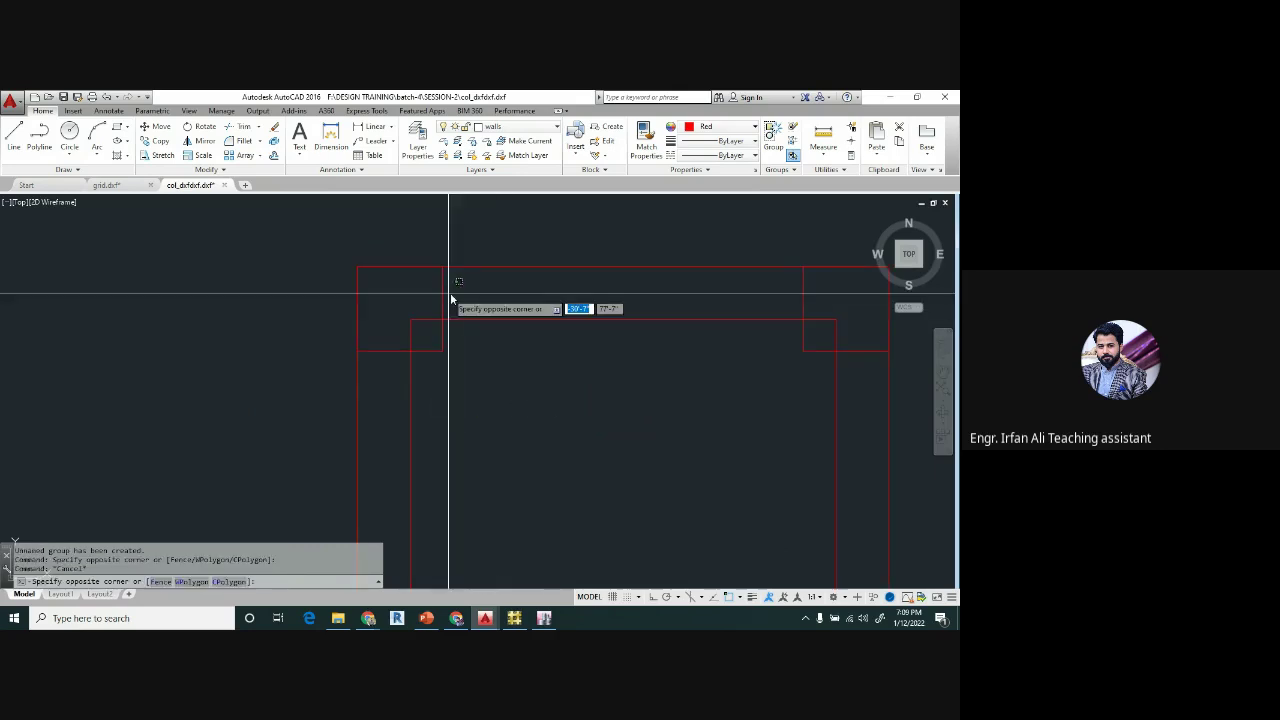
pyautogui.click(450, 298)
pyautogui.click(442, 300)
pyautogui.click(804, 289)
pyautogui.press('Escape')
pyautogui.click(691, 253)
pyautogui.click(643, 358)
pyautogui.scroll(-10, 641, 360)
pyautogui.moveTo(594, 466); pyautogui.dragTo(603, 351, button='middle')
pyautogui.scroll(-6, 603, 351)
pyautogui.scroll(8, 510, 470)
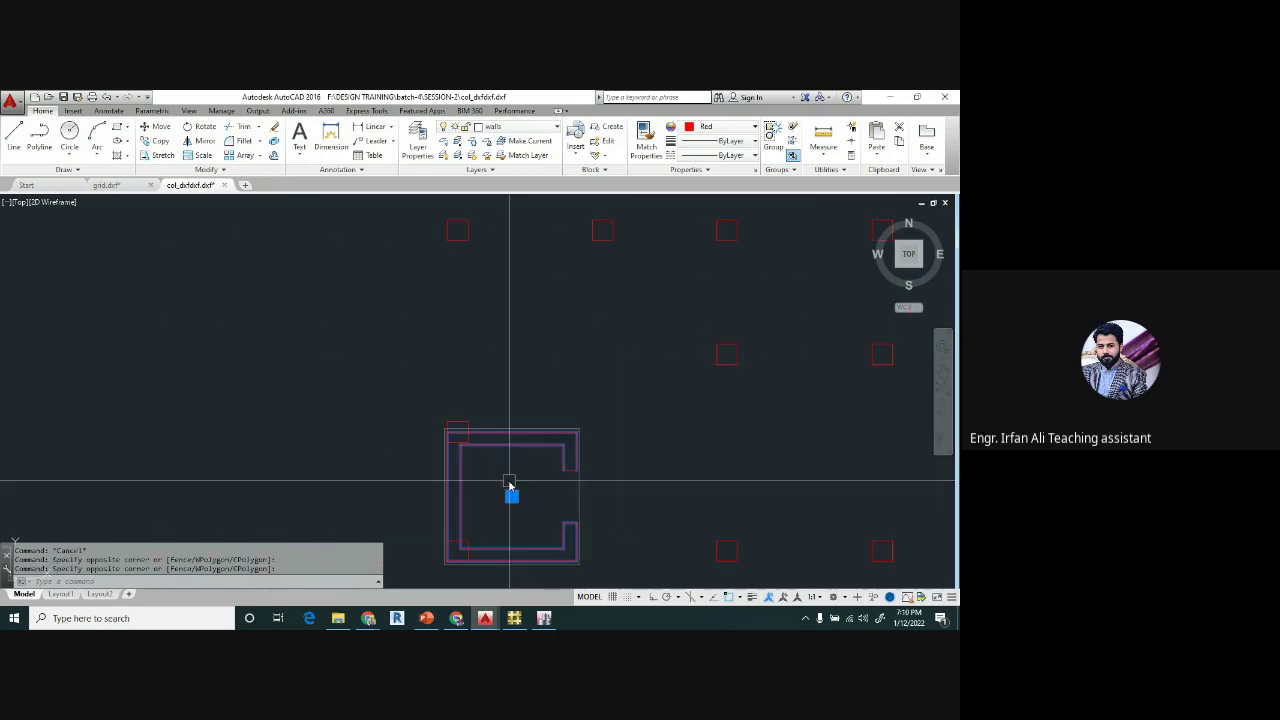
pyautogui.click(511, 128)
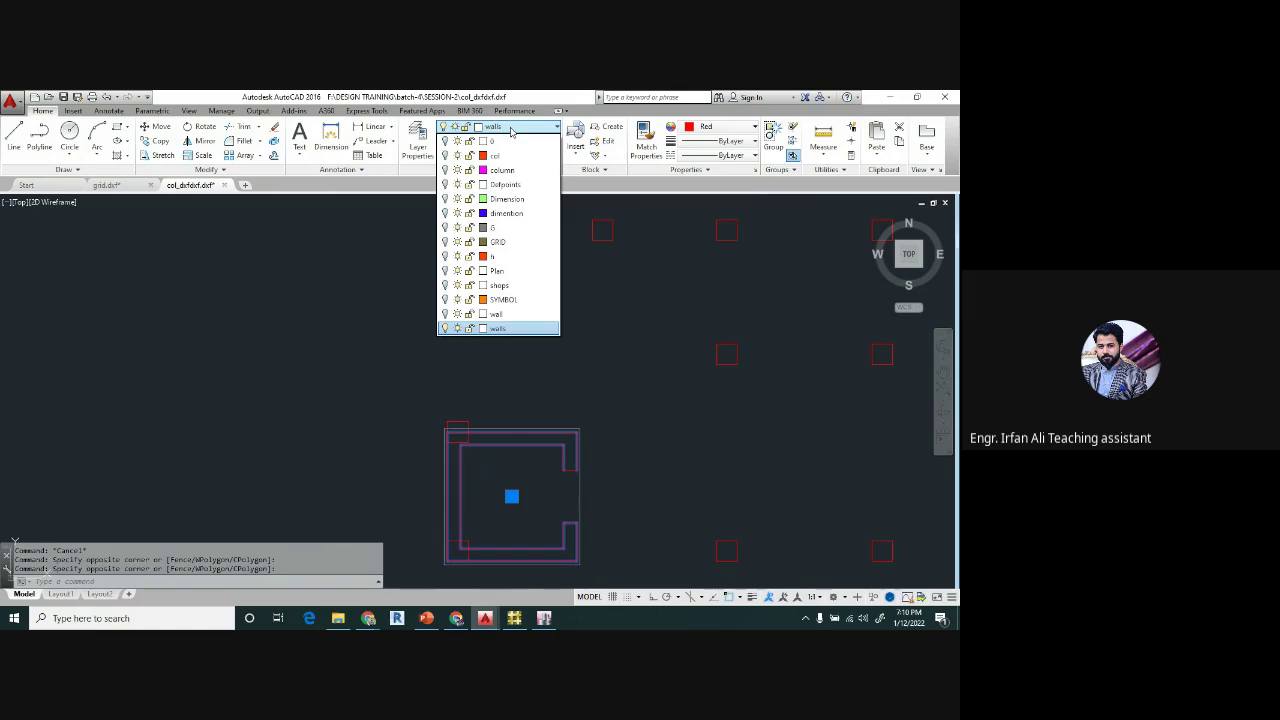
pyautogui.press('Escape')
pyautogui.press('Escape')
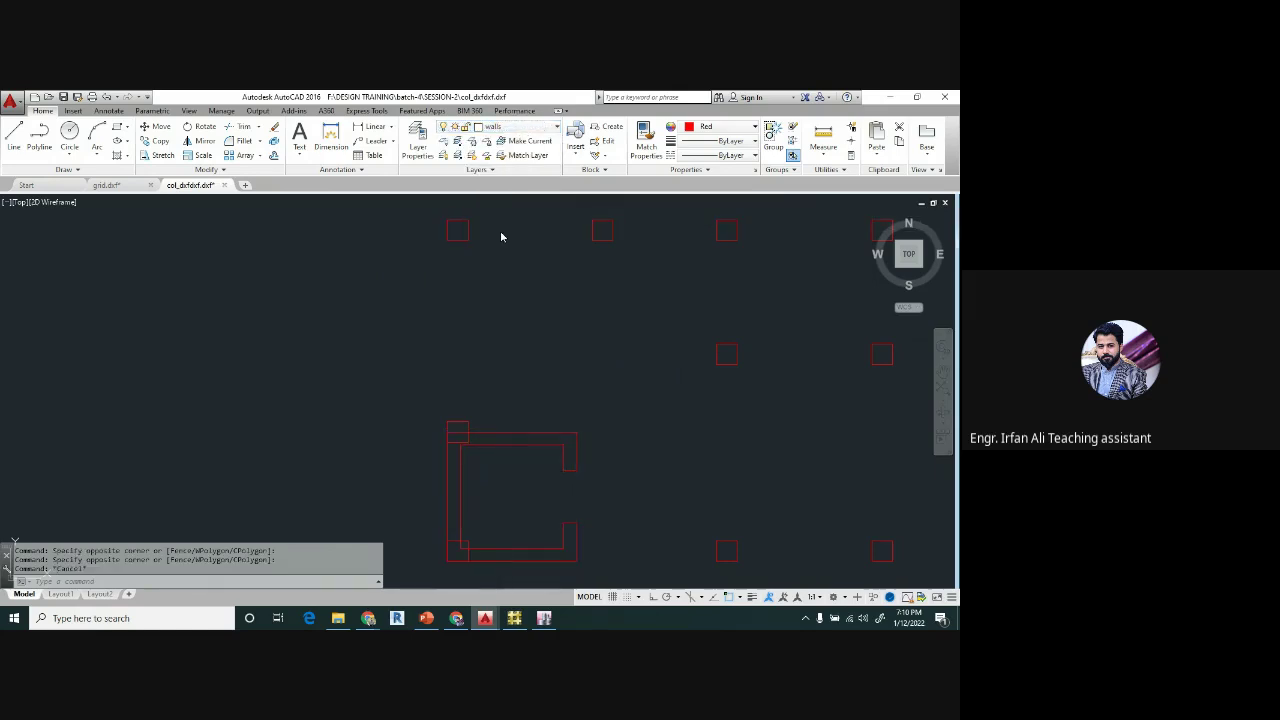
# - Create a layer named "lift walls" and set its colour to green
pyautogui.write('la')
pyautogui.press('Return')
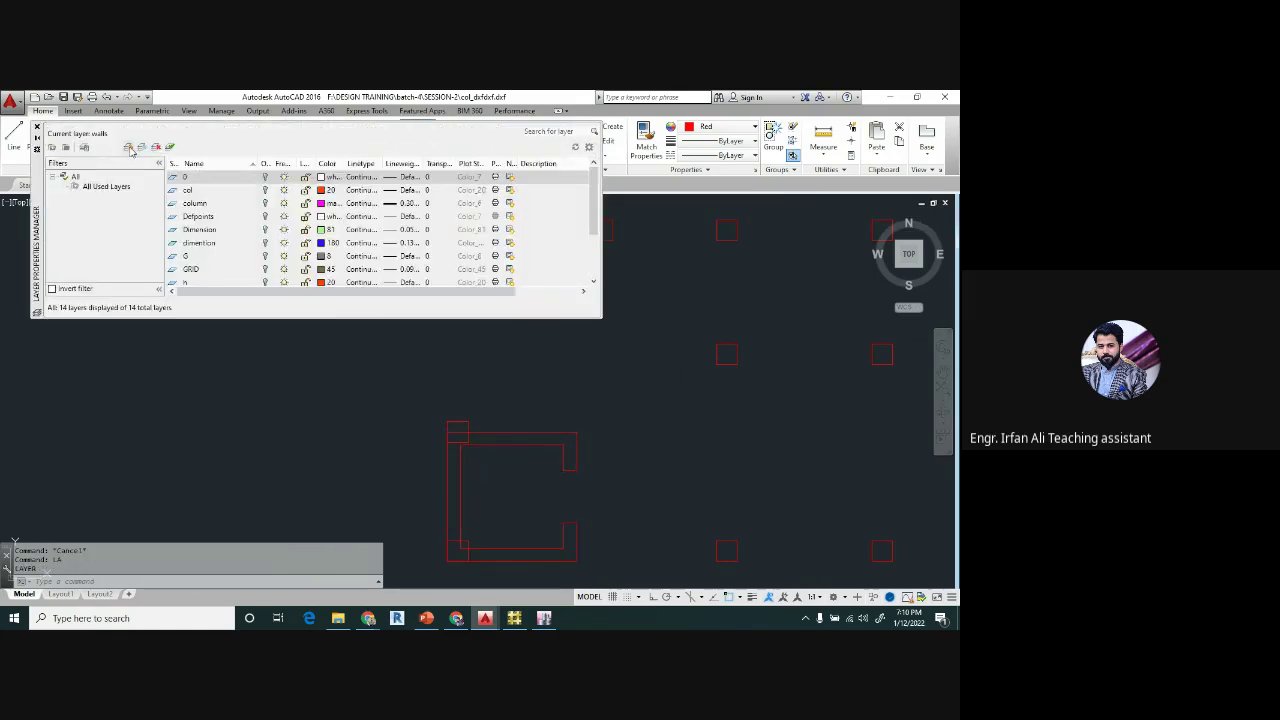
pyautogui.click(128, 148)
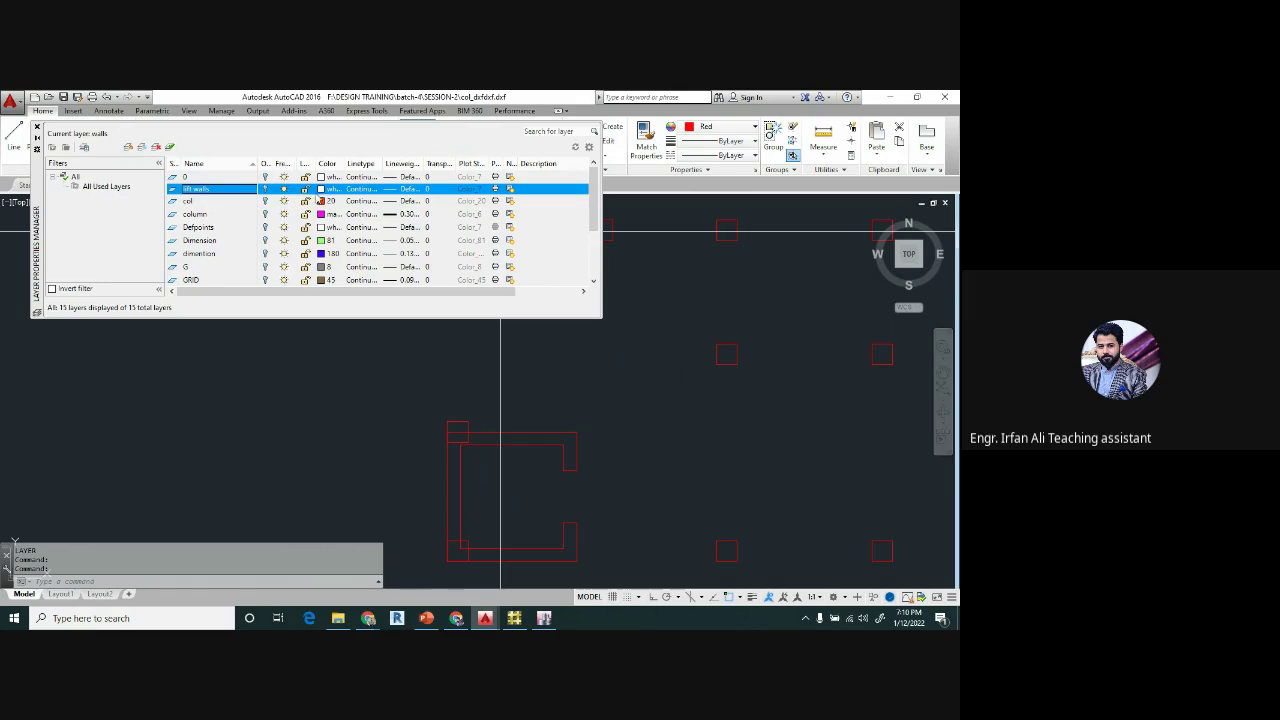
pyautogui.click(325, 190)
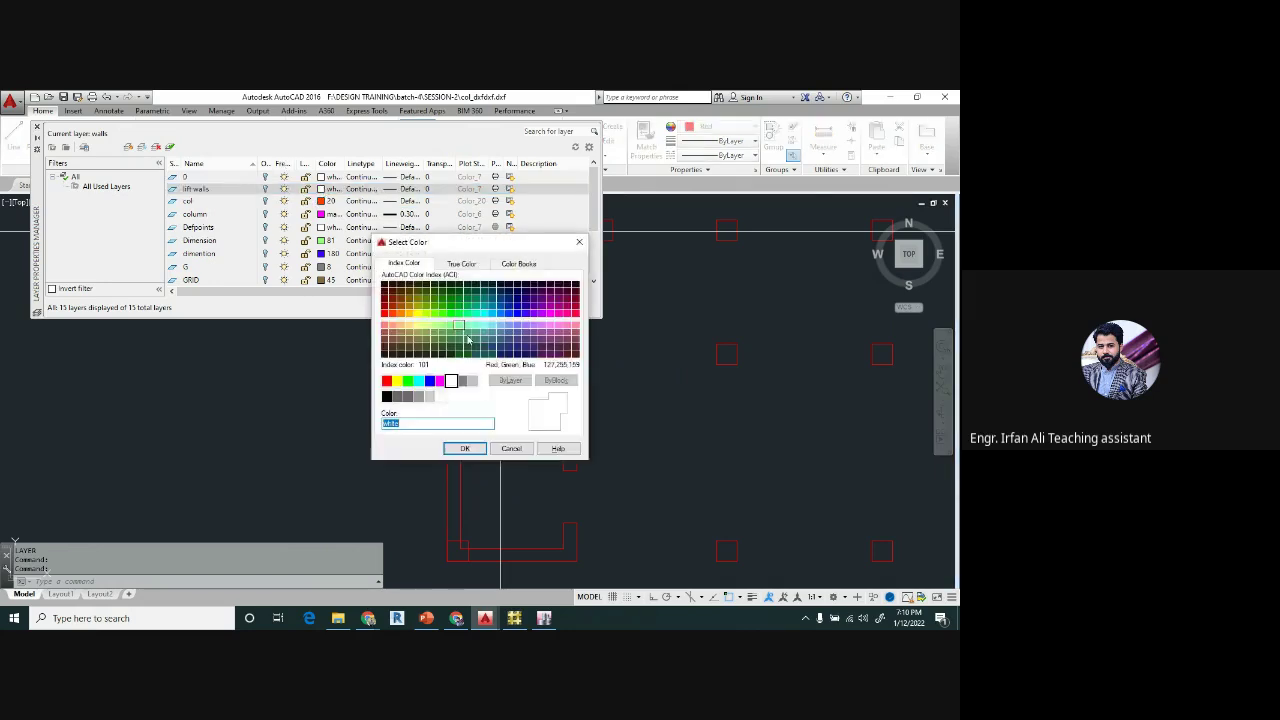
pyautogui.click(408, 382)
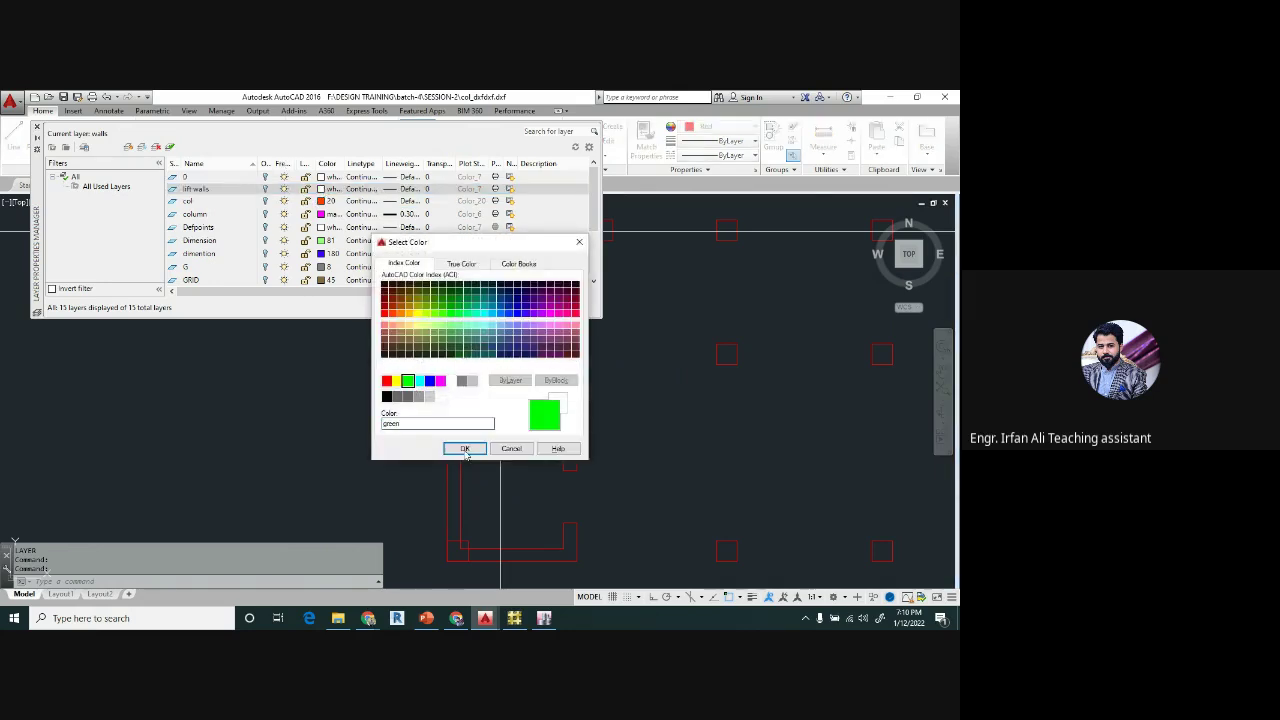
pyautogui.click(464, 449)
pyautogui.click(38, 130)
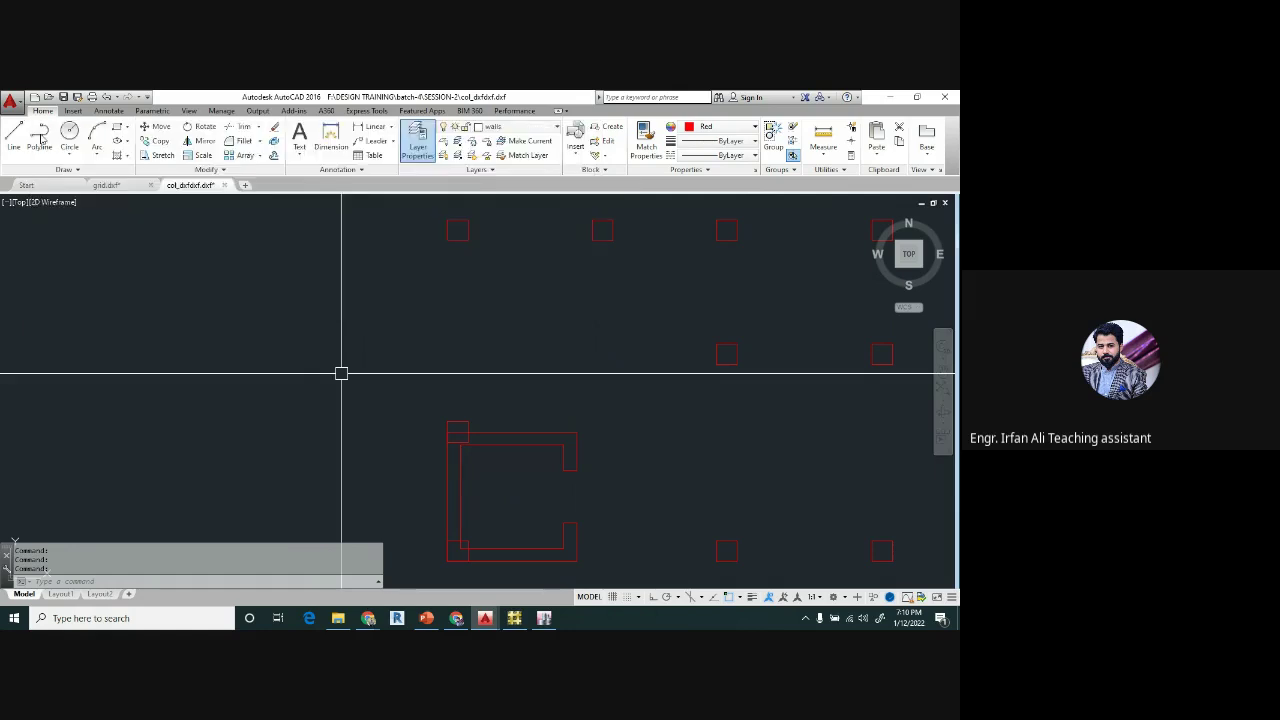
# - Move the lower-left and upper-right core wall groups to the "lift walls" layer and dismiss the turned-off layer message
pyautogui.click(530, 392)
pyautogui.click(515, 440)
pyautogui.scroll(-5, 354, 431)
pyautogui.moveTo(647, 205); pyautogui.dragTo(533, 345, button='middle')
pyautogui.scroll(5, 565, 215)
pyautogui.click(566, 274)
pyautogui.click(557, 345)
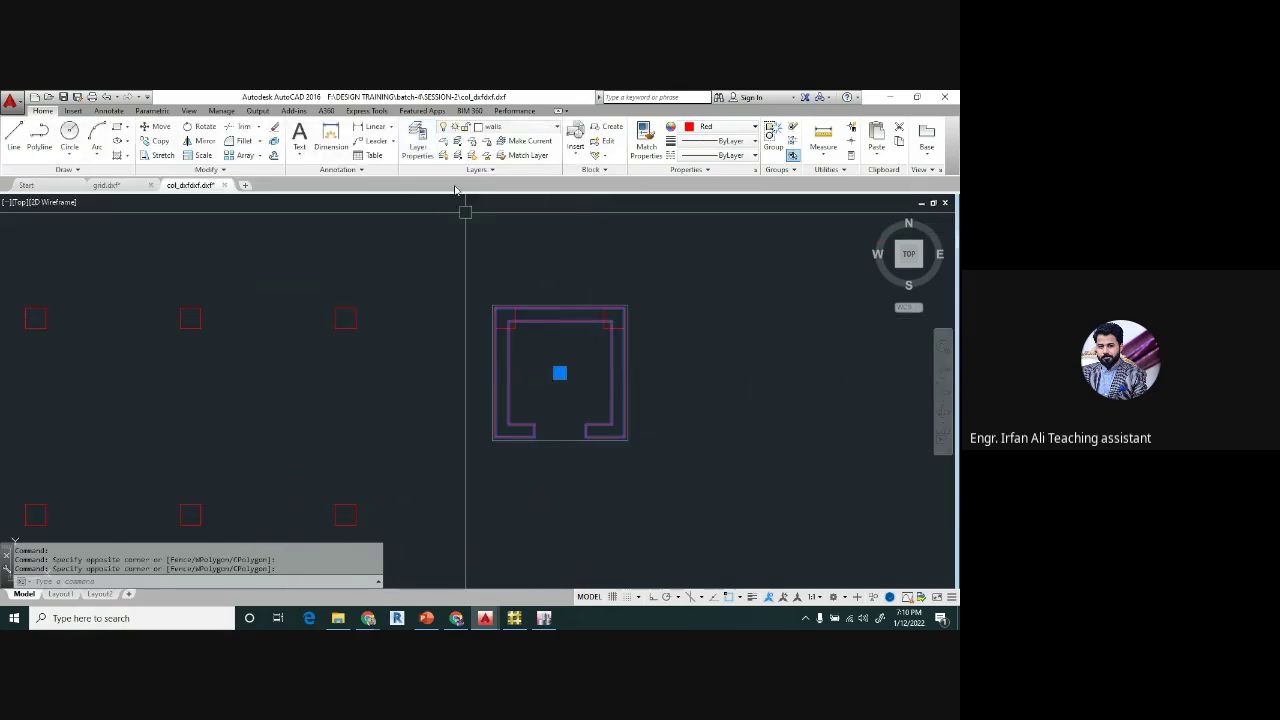
pyautogui.click(500, 127)
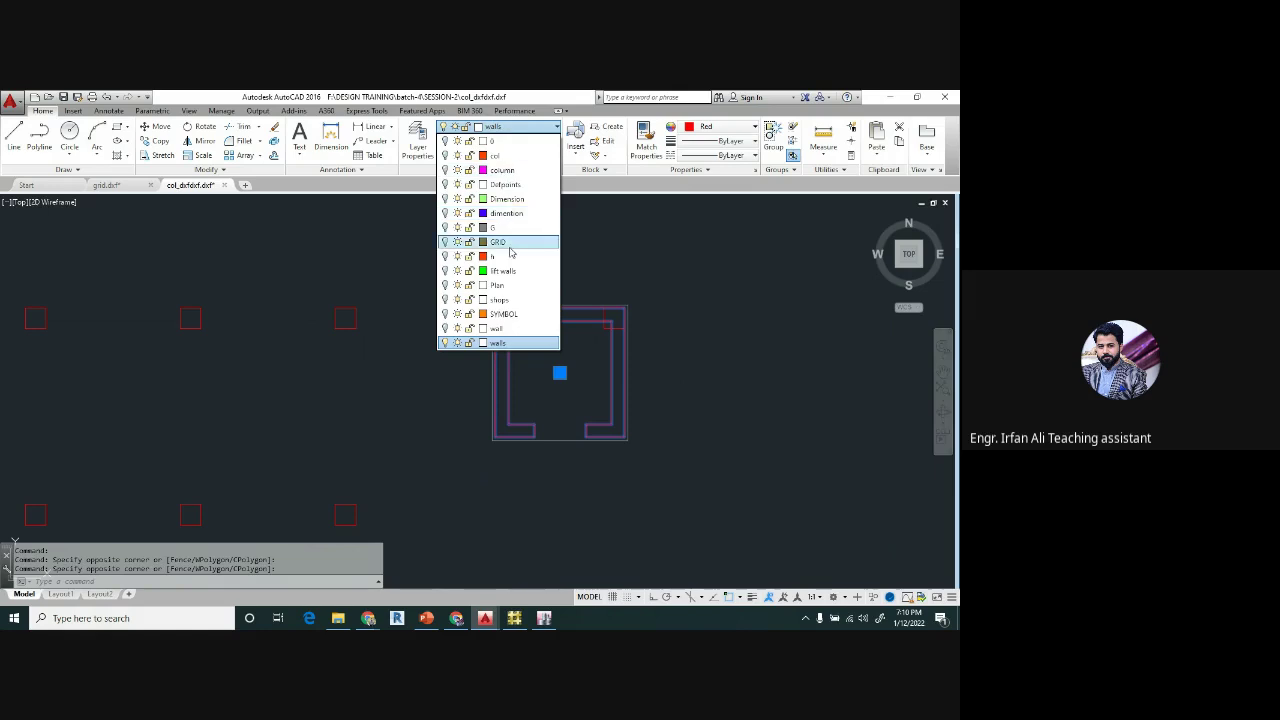
pyautogui.click(505, 272)
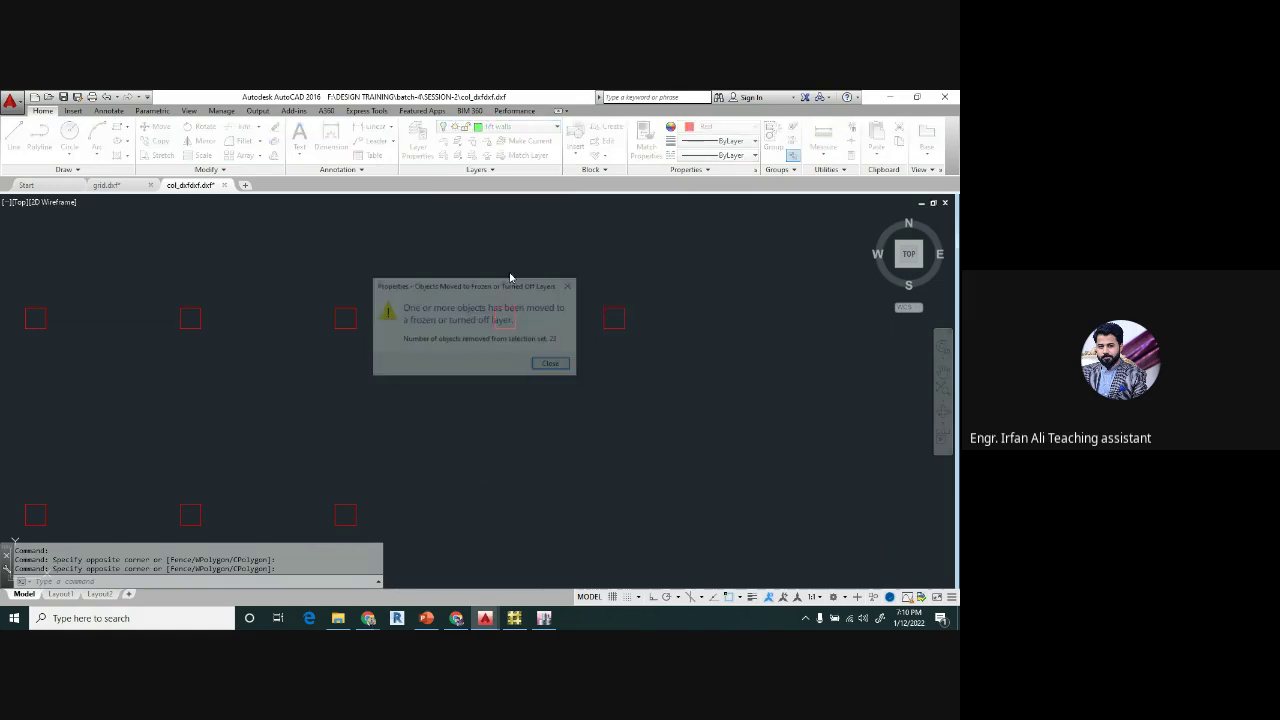
pyautogui.click(552, 364)
# - Erase the single leftover wall line at the lower-left core
pyautogui.scroll(-4, 497, 256)
pyautogui.scroll(3, 497, 256)
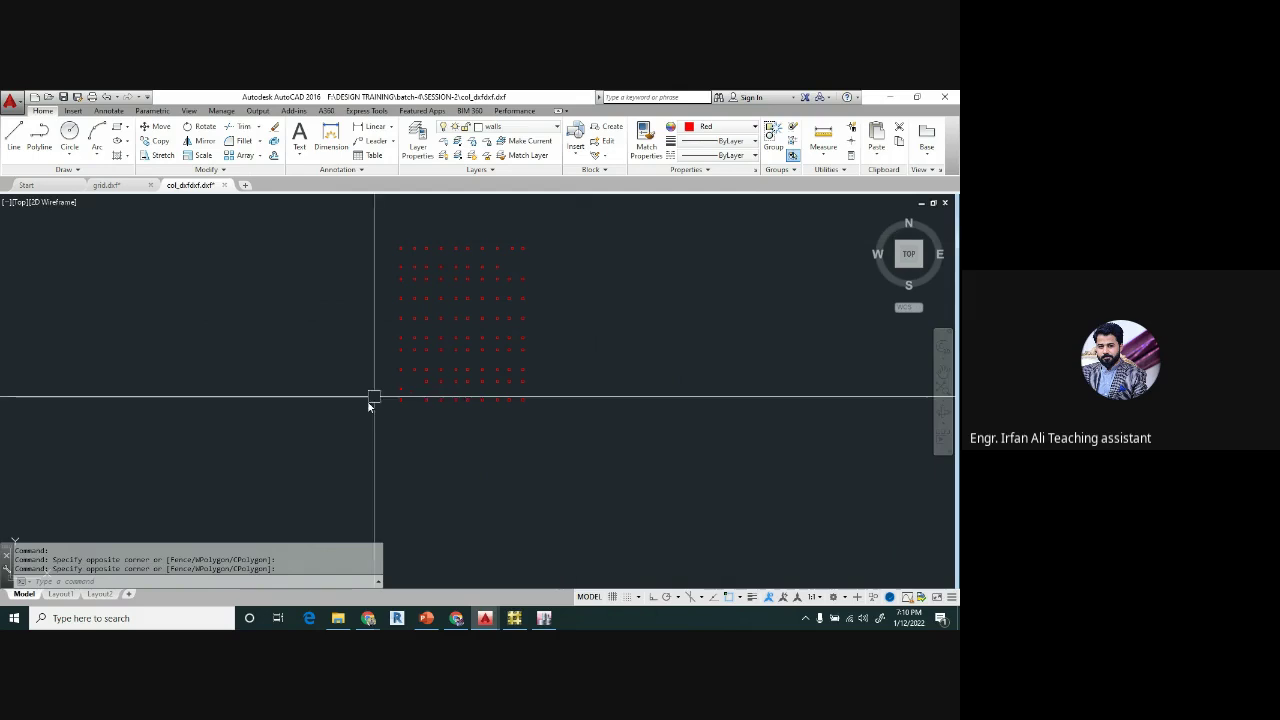
pyautogui.scroll(5, 483, 346)
pyautogui.click(470, 358)
pyautogui.click(449, 382)
pyautogui.press('Delete')
pyautogui.scroll(-5, 395, 373)
# - Create a layer named "columnssss" and set its colour to cyan
pyautogui.write('la')
pyautogui.press('Return')
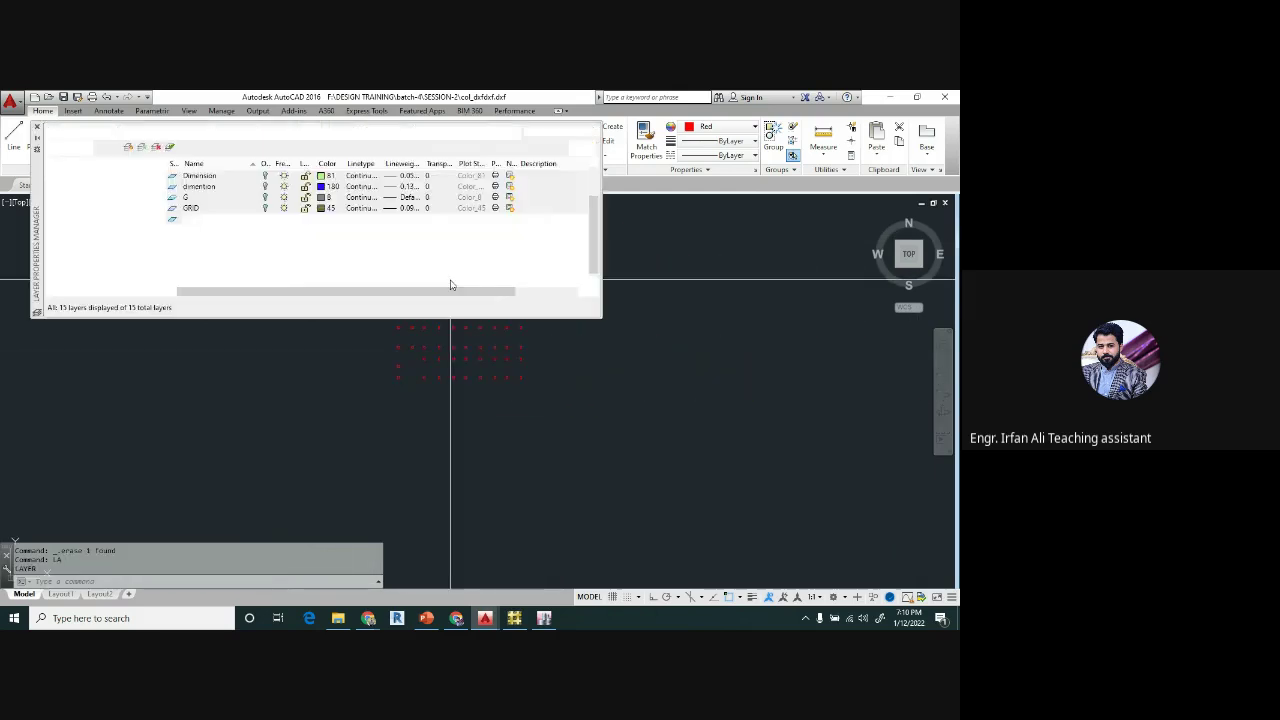
pyautogui.click(128, 148)
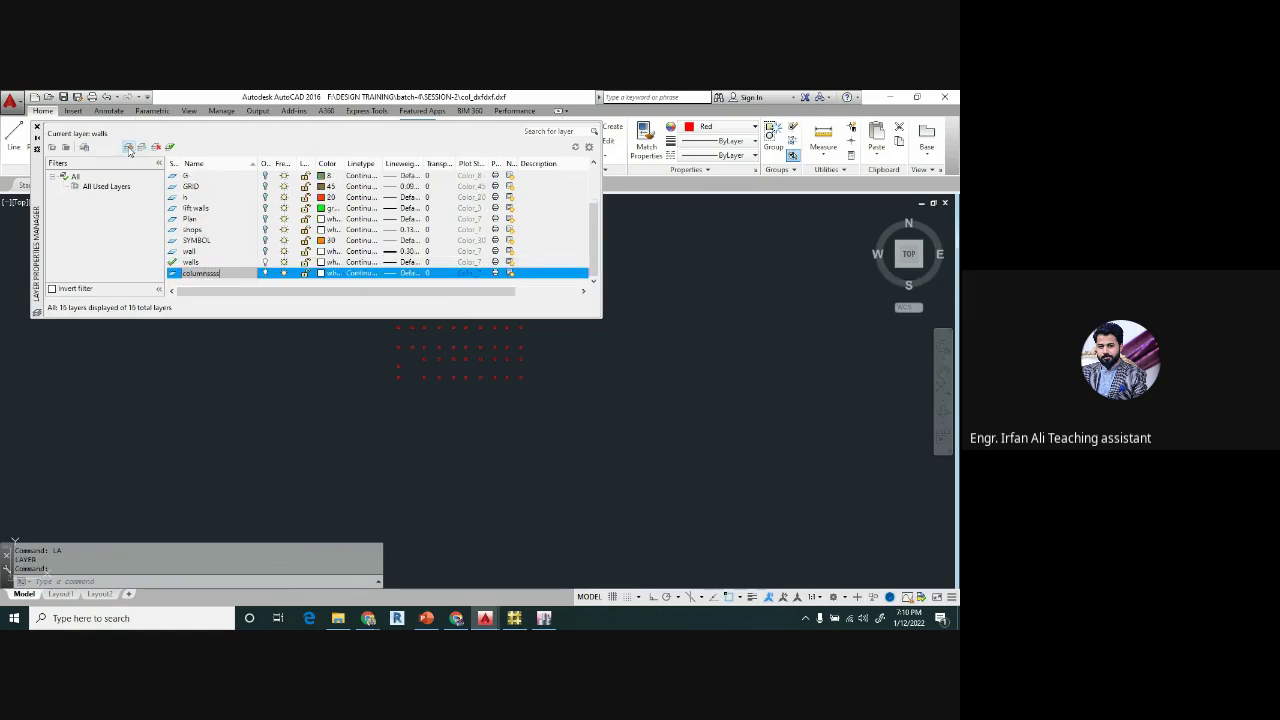
pyautogui.click(320, 274)
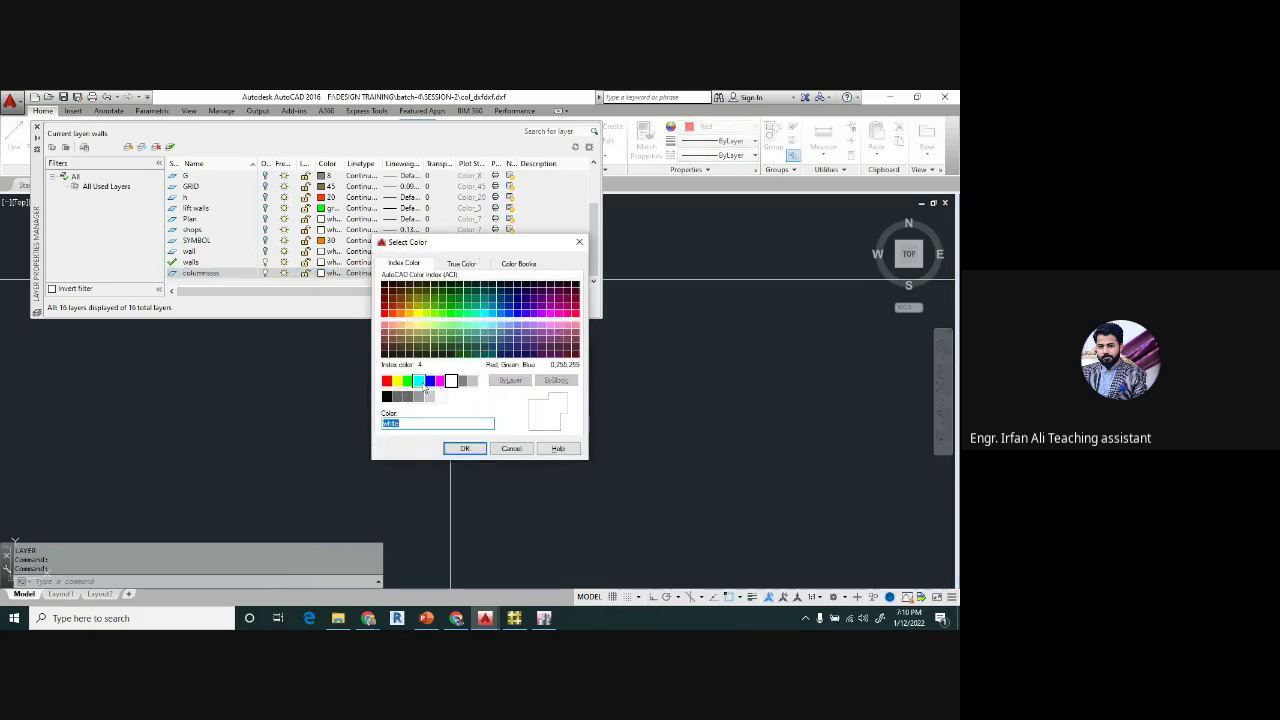
pyautogui.click(418, 382)
pyautogui.click(463, 449)
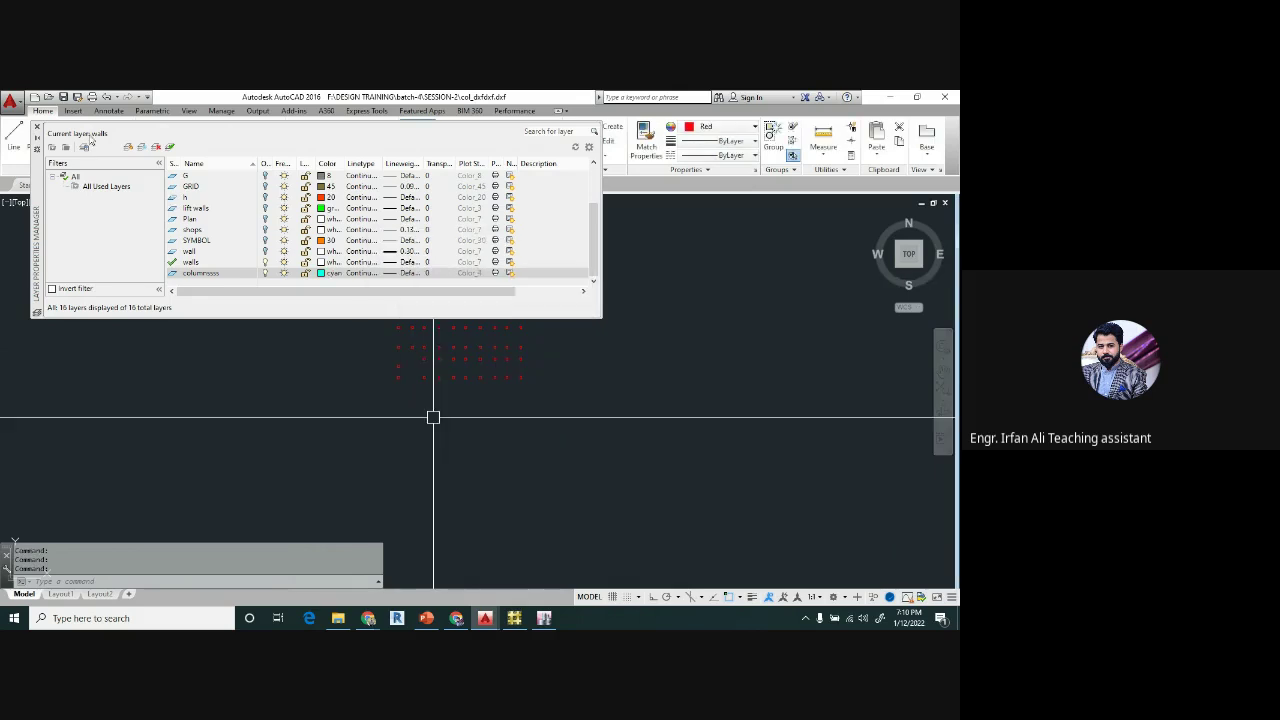
pyautogui.click(37, 128)
# - Move all the column outlines to the "columnssss" layer and set their colour to ByLayer
pyautogui.click(628, 251)
pyautogui.click(324, 490)
pyautogui.click(499, 128)
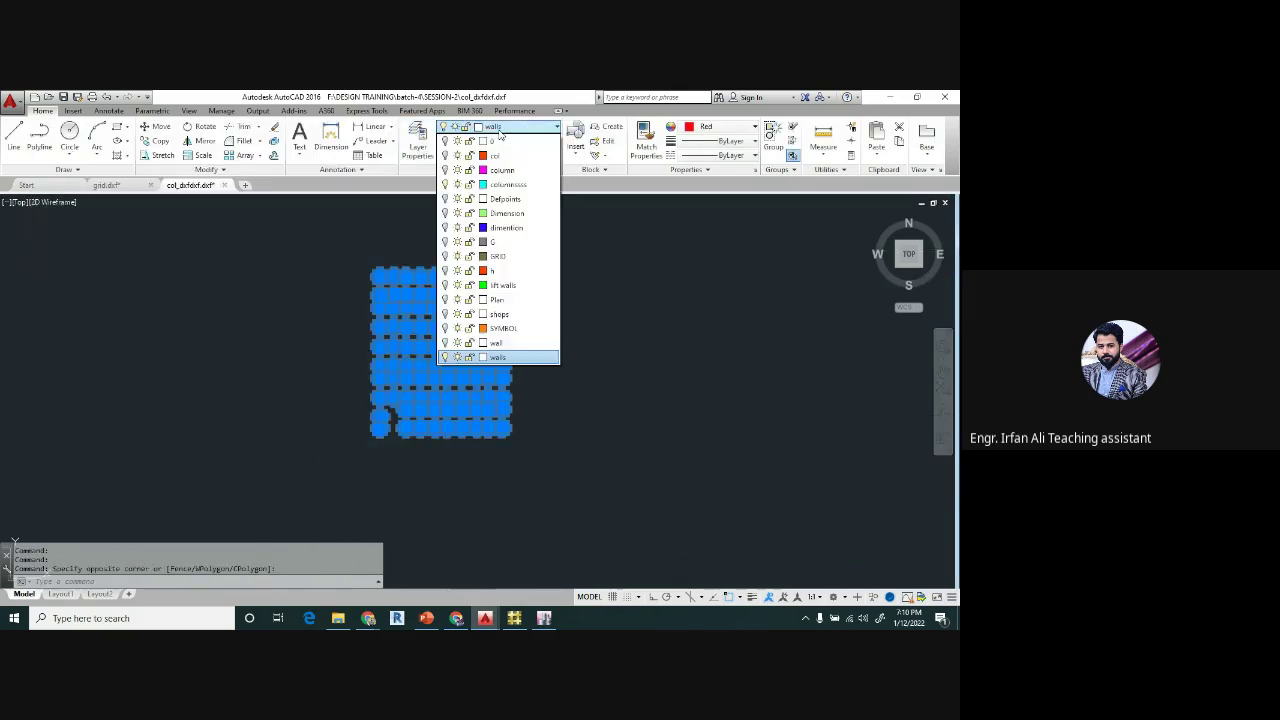
pyautogui.click(508, 185)
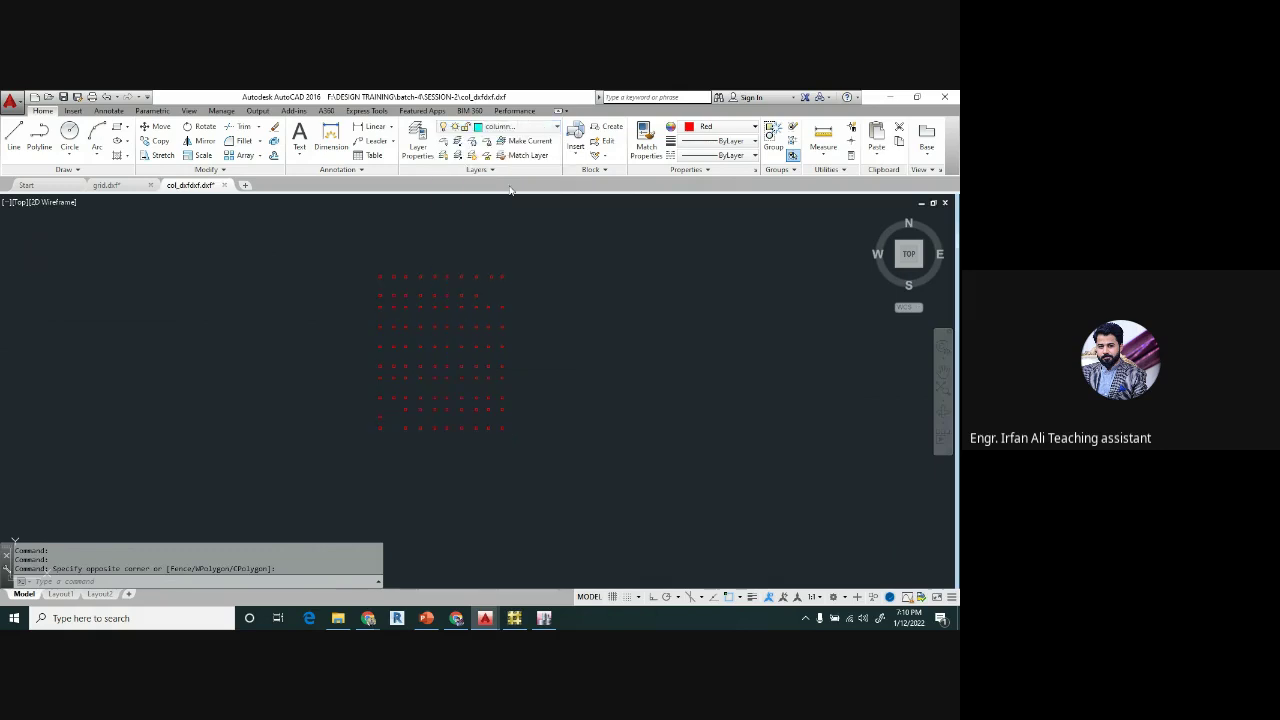
pyautogui.click(719, 127)
pyautogui.click(726, 144)
pyautogui.press('Escape')
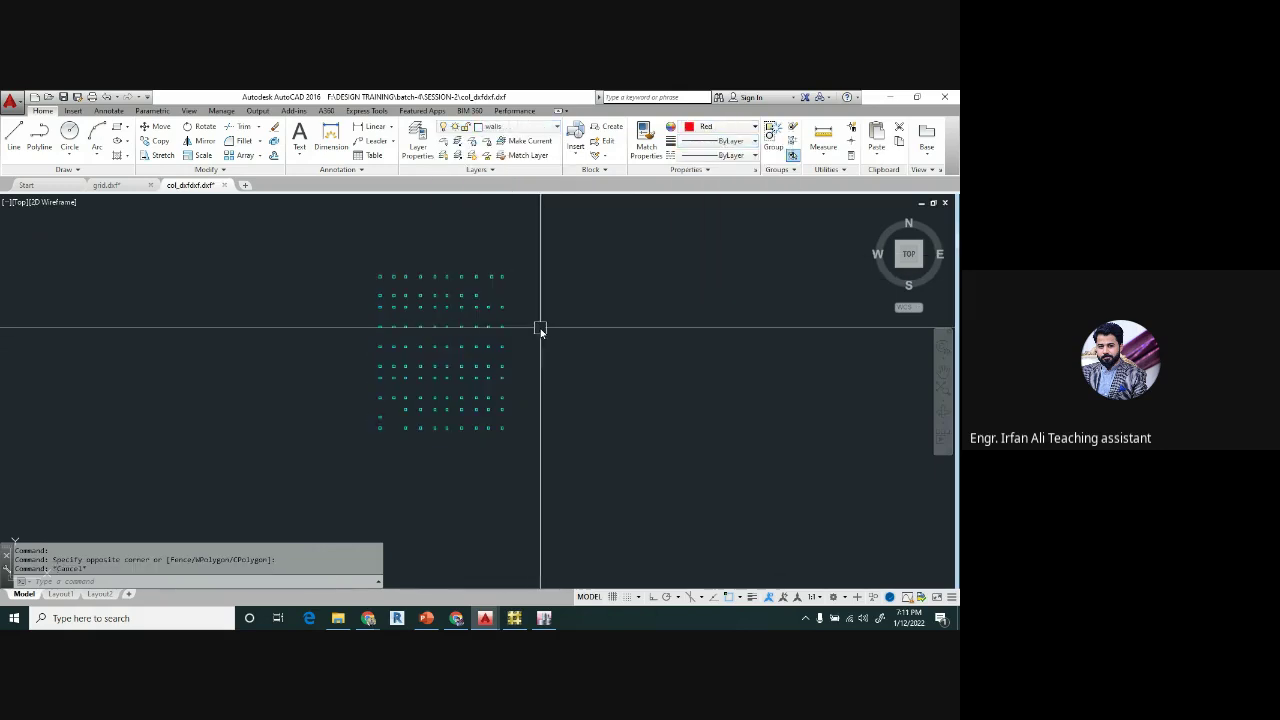
# - Restore the layers hidden by layer isolation and turn on all layers in the car parking plan
pyautogui.write('layuniso')
pyautogui.press('Return')
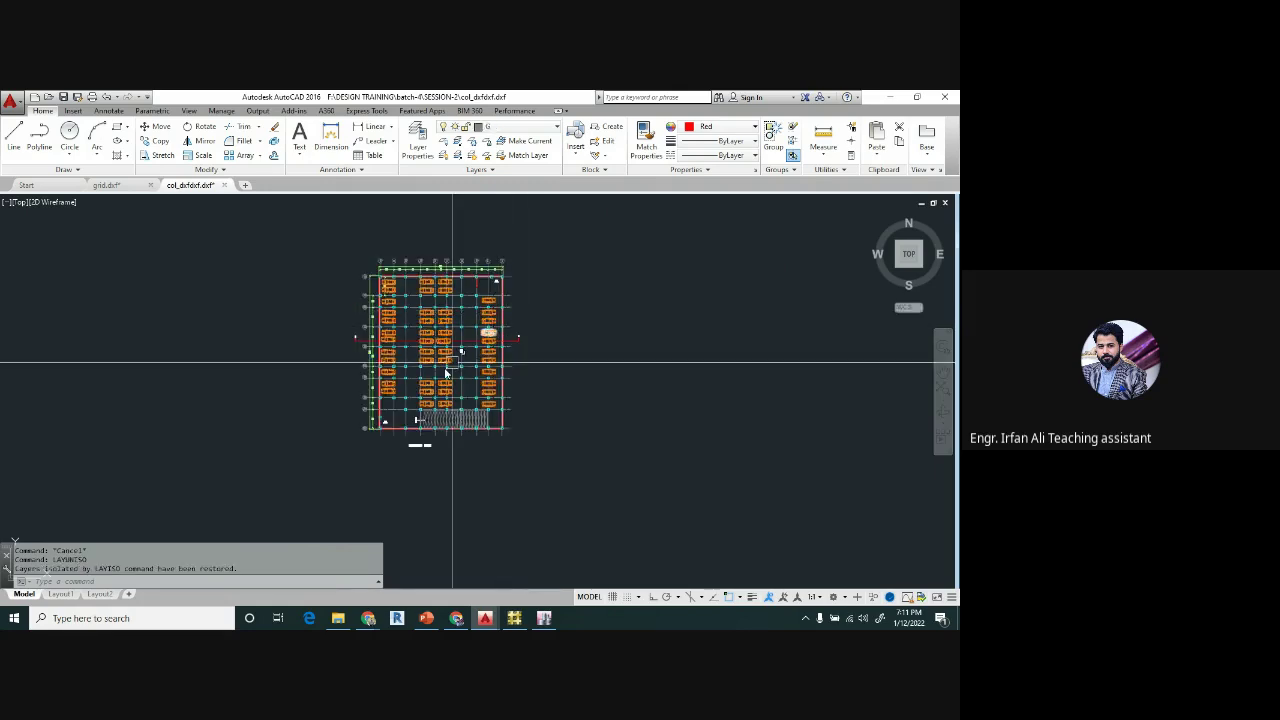
pyautogui.scroll(2, 497, 282)
pyautogui.scroll(7, 497, 282)
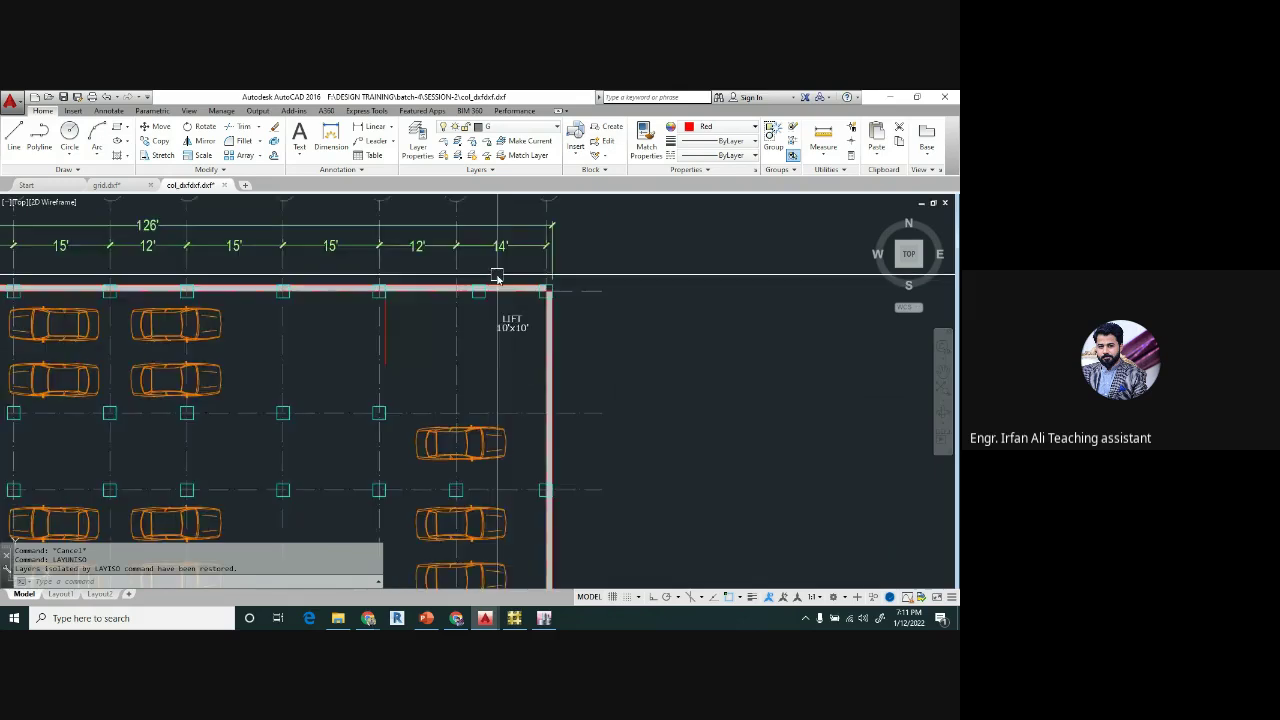
pyautogui.scroll(-6, 520, 298)
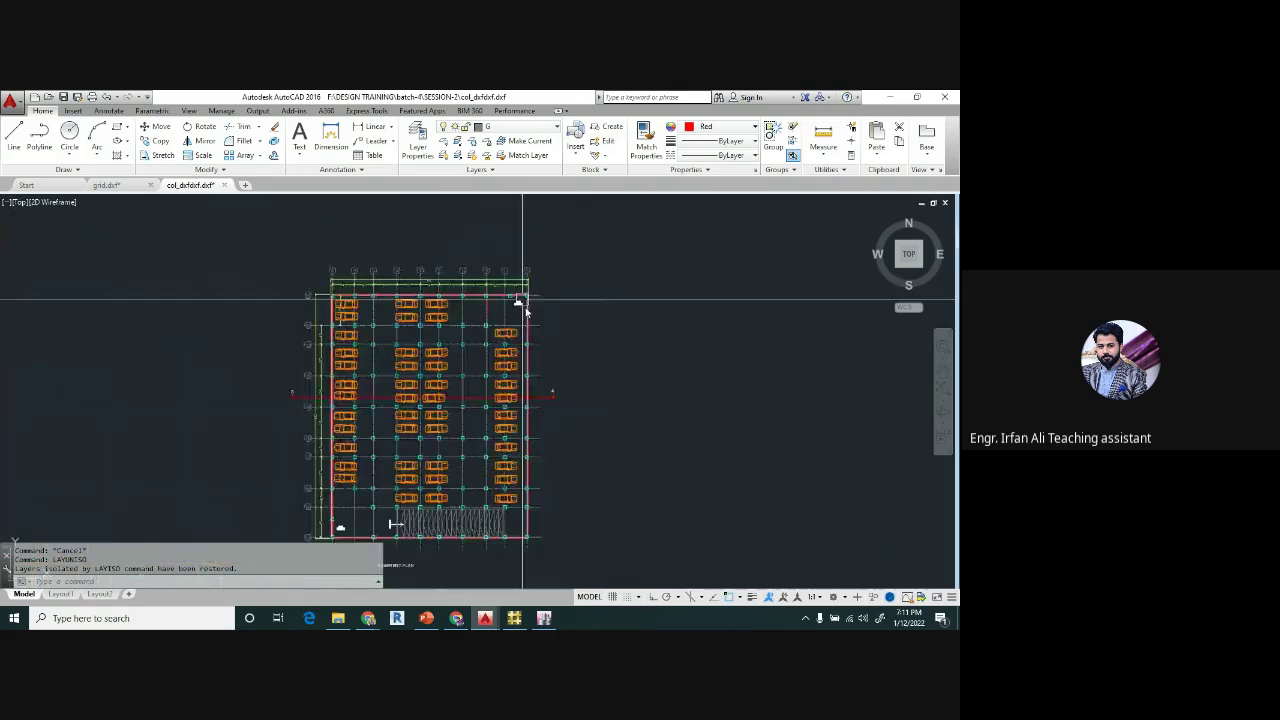
pyautogui.write('layo')
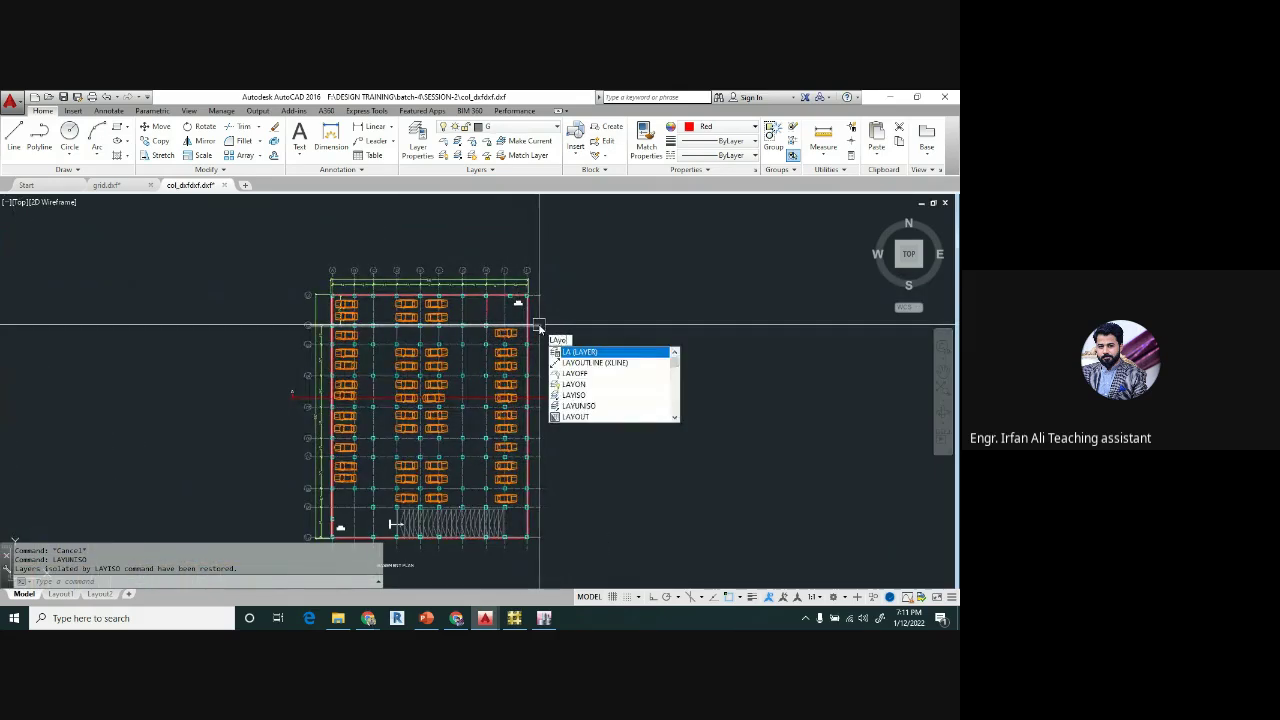
pyautogui.write('n')
pyautogui.press('Return')
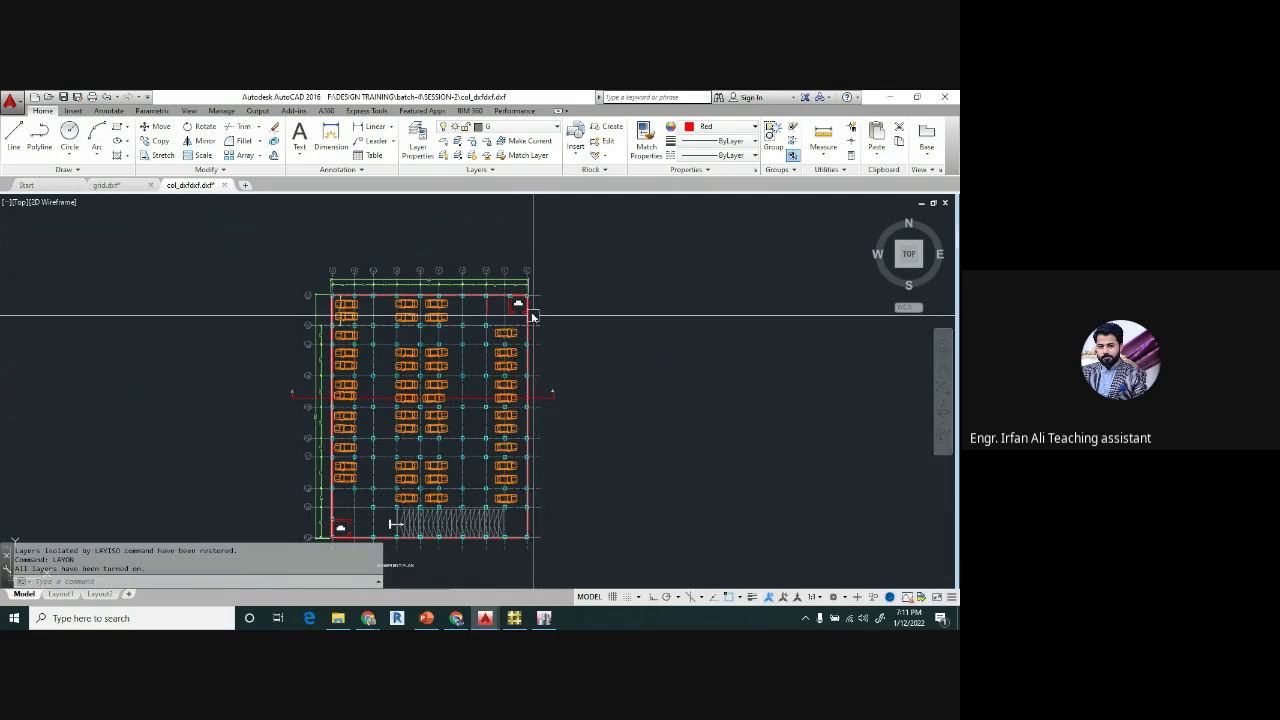
# - Isolate the layers of the column outlines and the lift walls in the car parking plan
pyautogui.scroll(4, 520, 309)
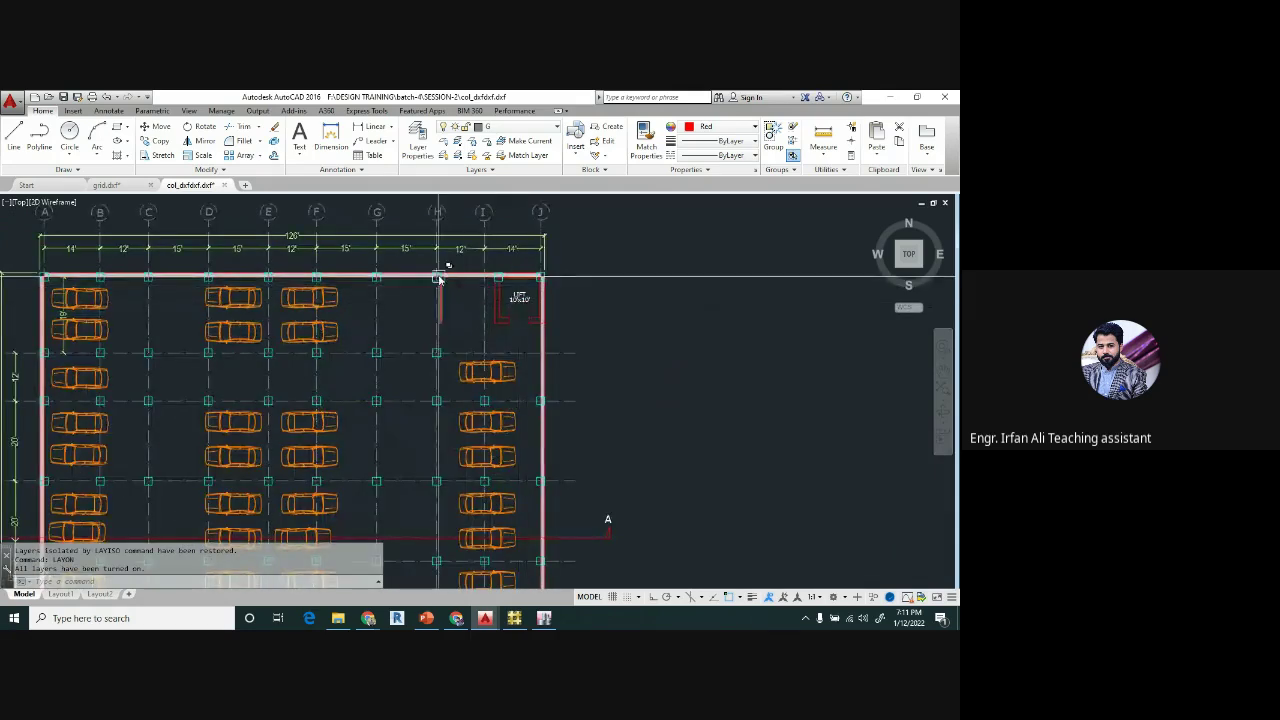
pyautogui.scroll(-3, 466, 280)
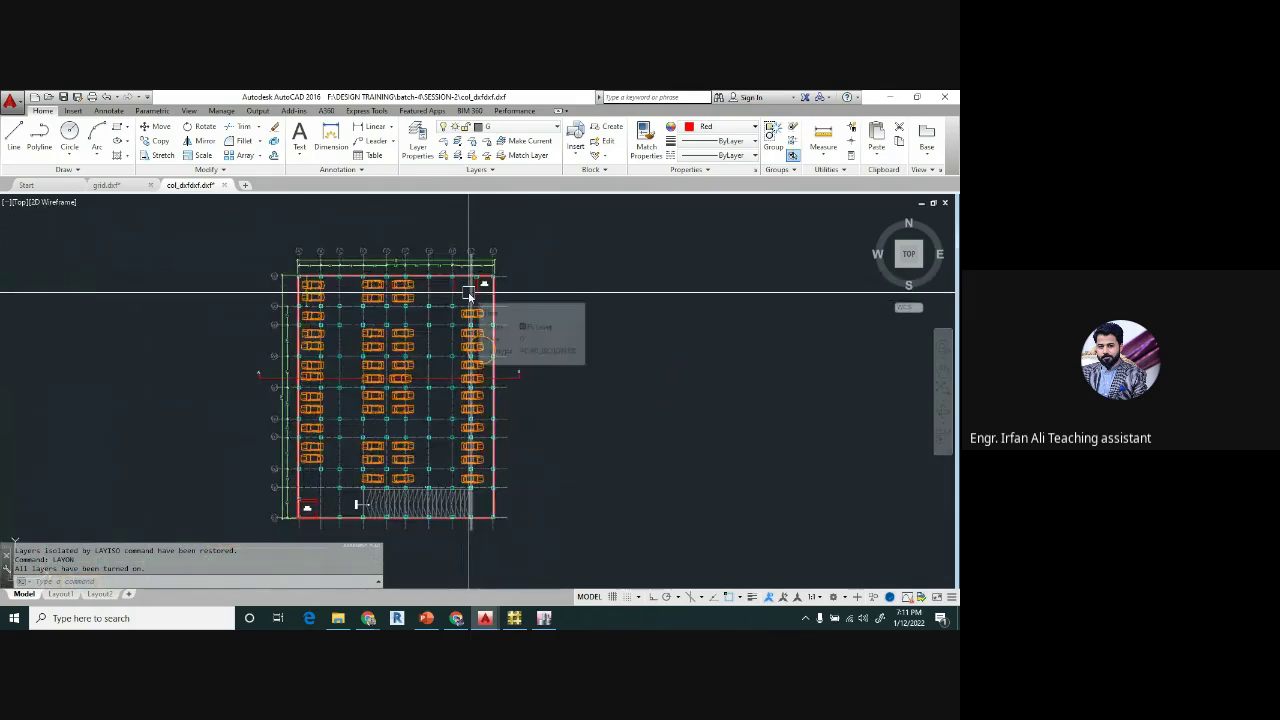
pyautogui.write('AY')
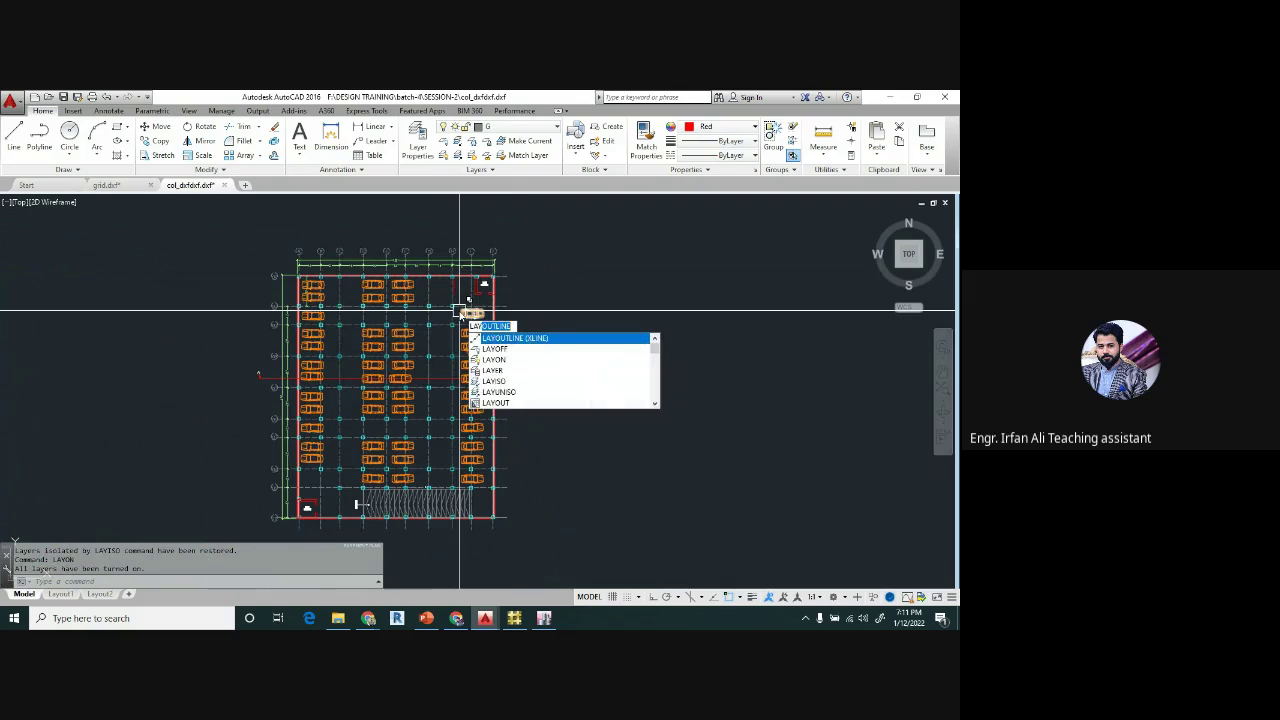
pyautogui.write('I')
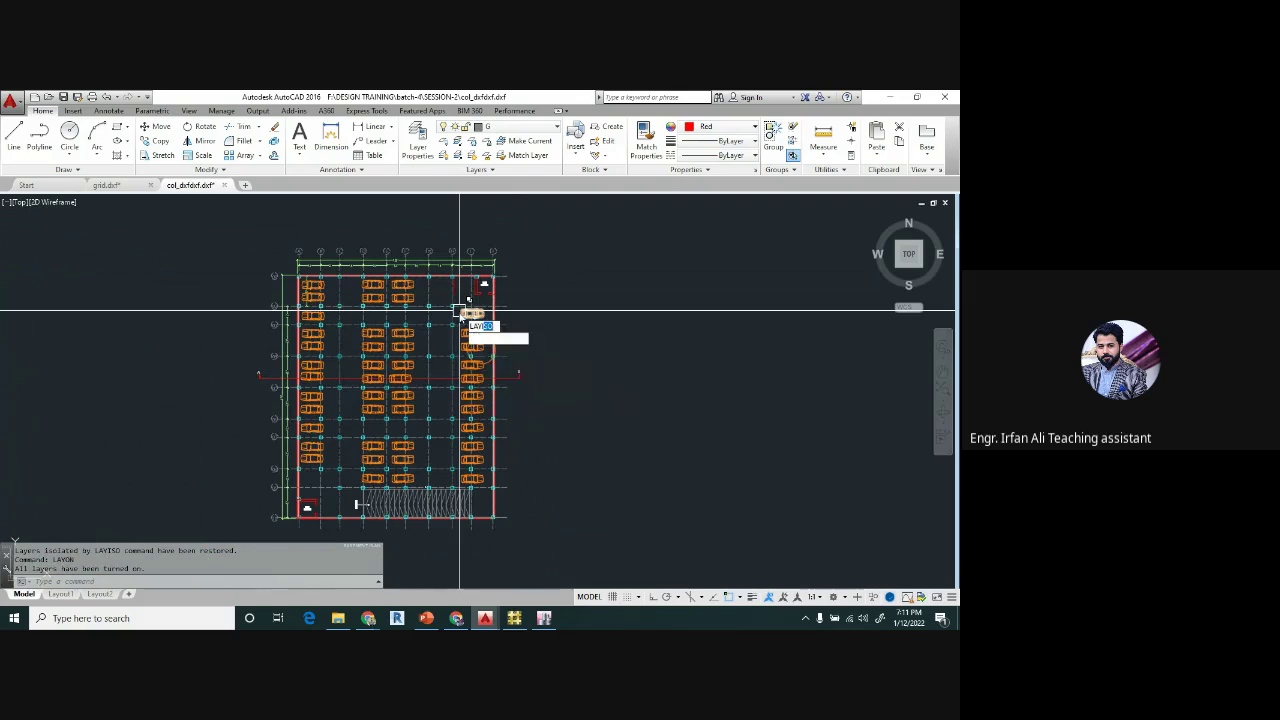
pyautogui.write('S')
pyautogui.press('Return')
pyautogui.scroll(6, 428, 340)
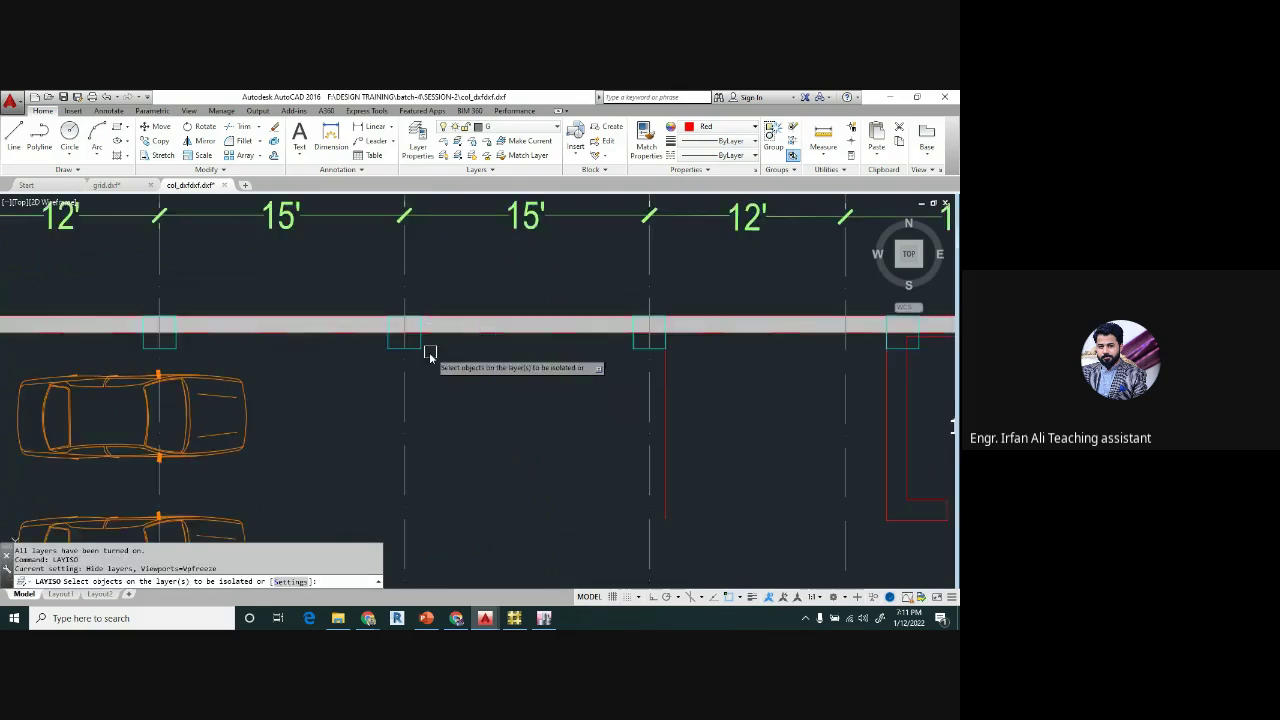
pyautogui.scroll(-6, 422, 354)
pyautogui.click(614, 385)
pyautogui.press('Return')
# - Move all the isolated column outlines and lift walls sideways, clear of the original plan's location
pyautogui.scroll(-5, 543, 289)
pyautogui.click(622, 266)
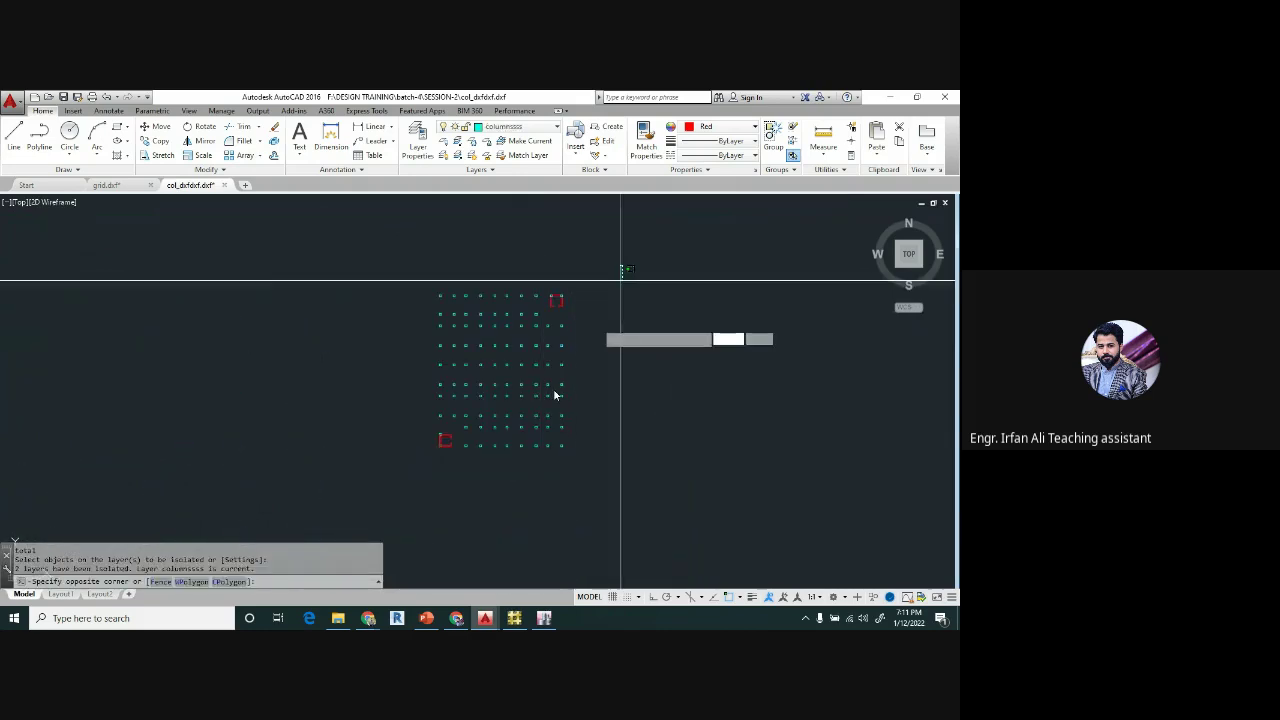
pyautogui.click(389, 501)
pyautogui.press('Return')
pyautogui.click(388, 498)
pyautogui.click(677, 494)
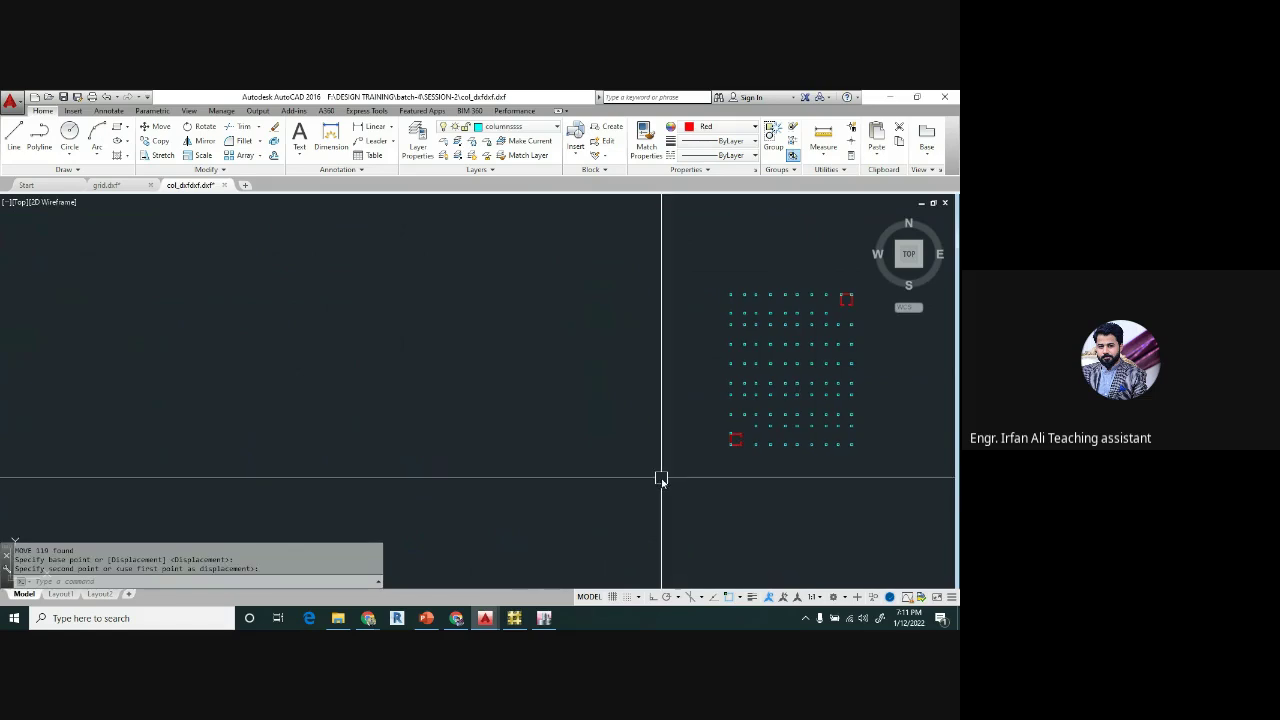
# - Restore the layers hidden by isolation and erase the remaining parking plan, leaving only the moved columns and lift walls
pyautogui.write('layun')
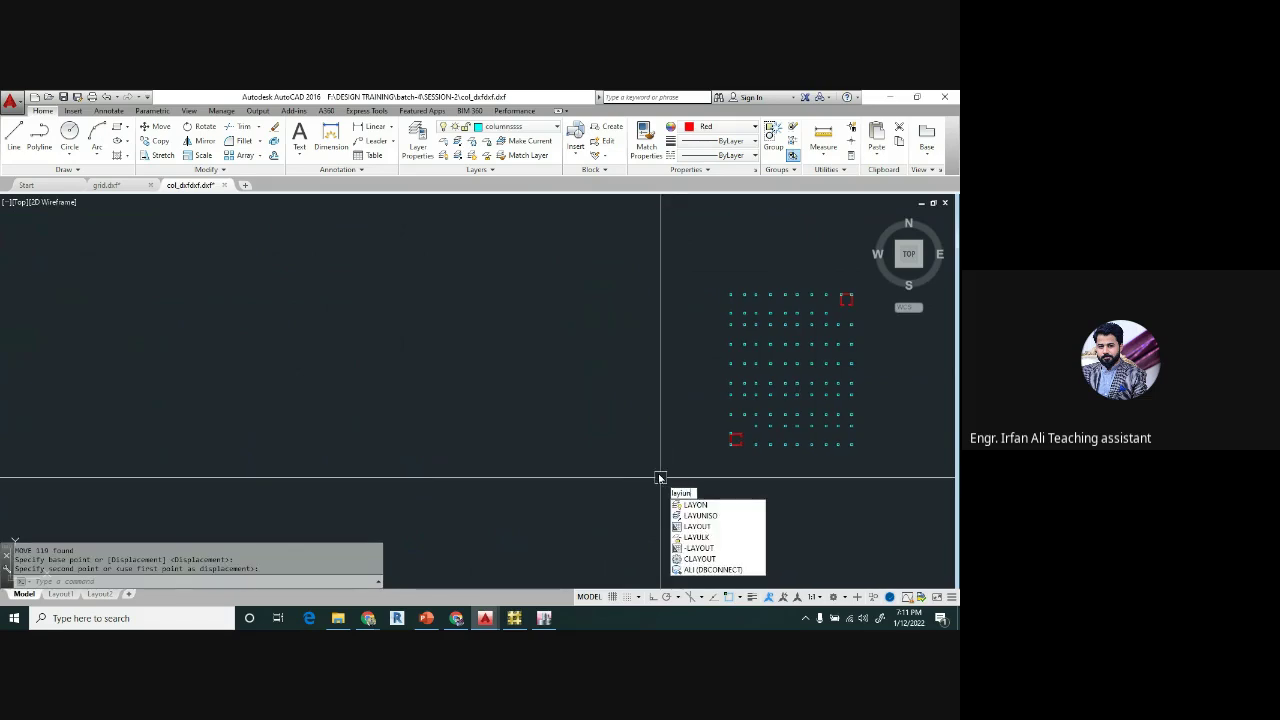
pyautogui.click(701, 515)
pyautogui.click(645, 277)
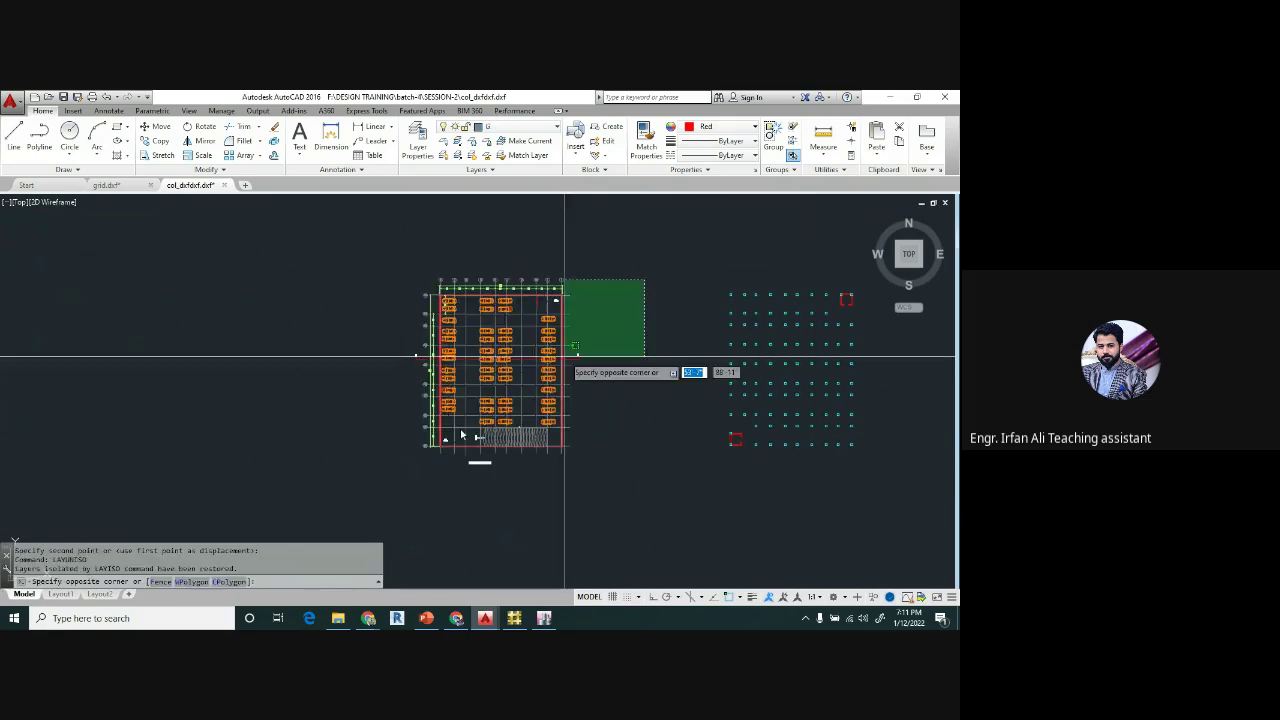
pyautogui.click(342, 517)
pyautogui.press('Delete')
pyautogui.scroll(-3, 400, 430)
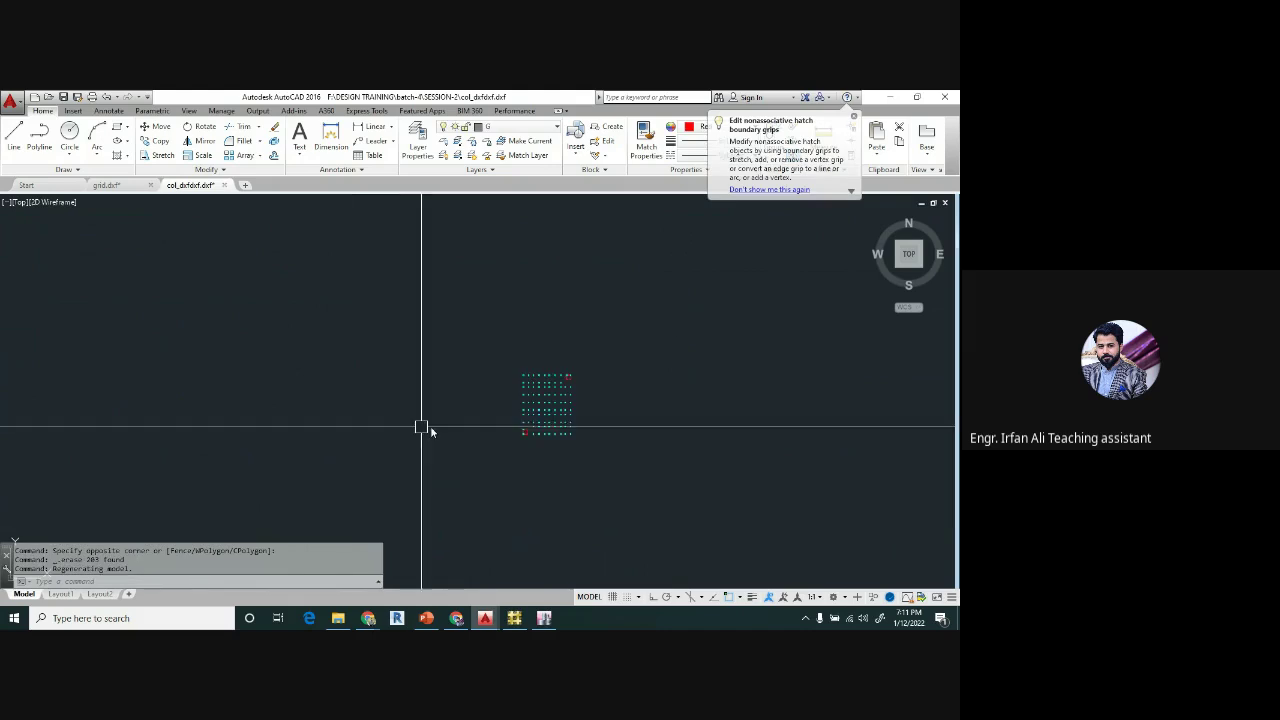
# - Display the drawing grid and move the columns and lift walls up beside the origin, into the positive X-Y quadrant
pyautogui.click(612, 596)
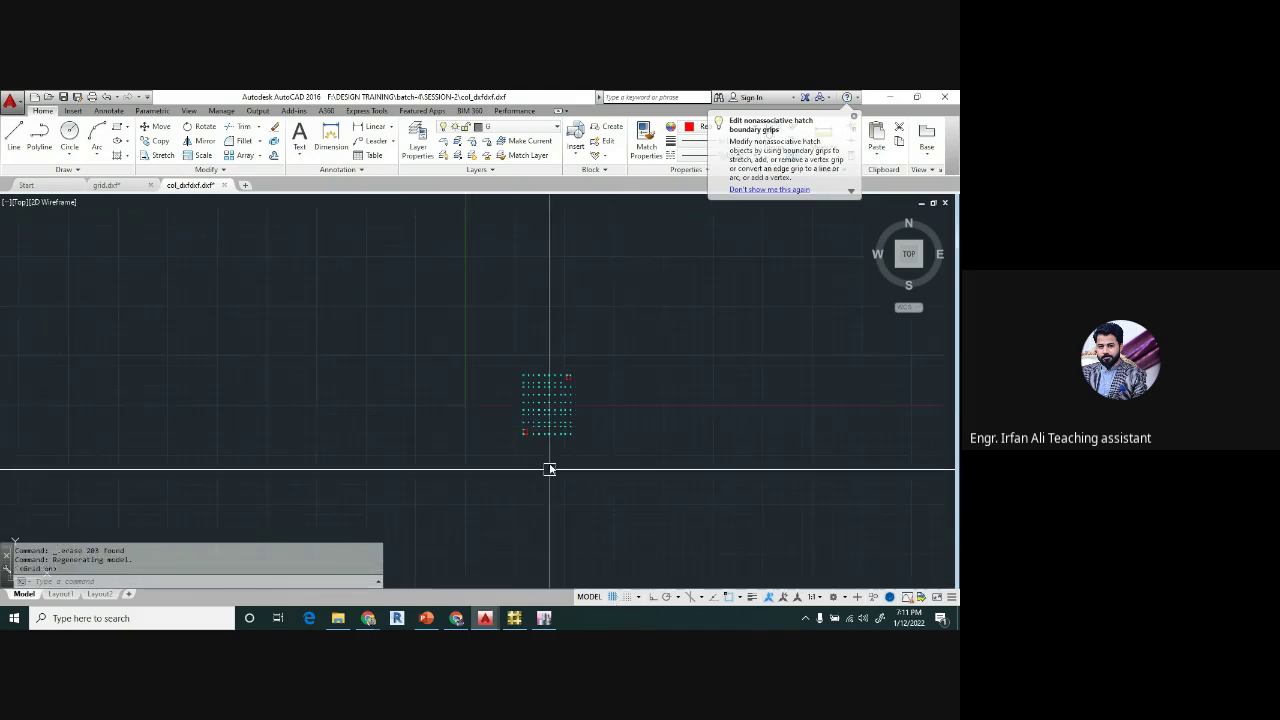
pyautogui.click(501, 335)
pyautogui.click(611, 511)
pyautogui.write('m')
pyautogui.press('Return')
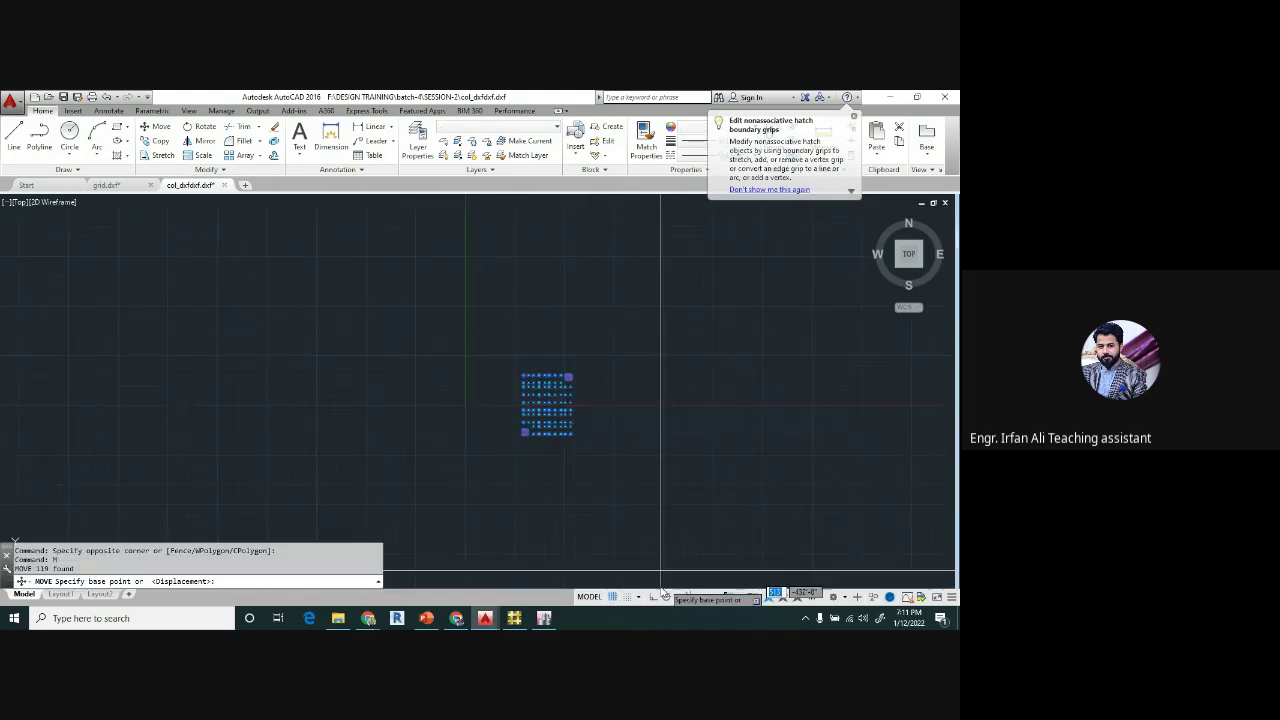
pyautogui.click(613, 515)
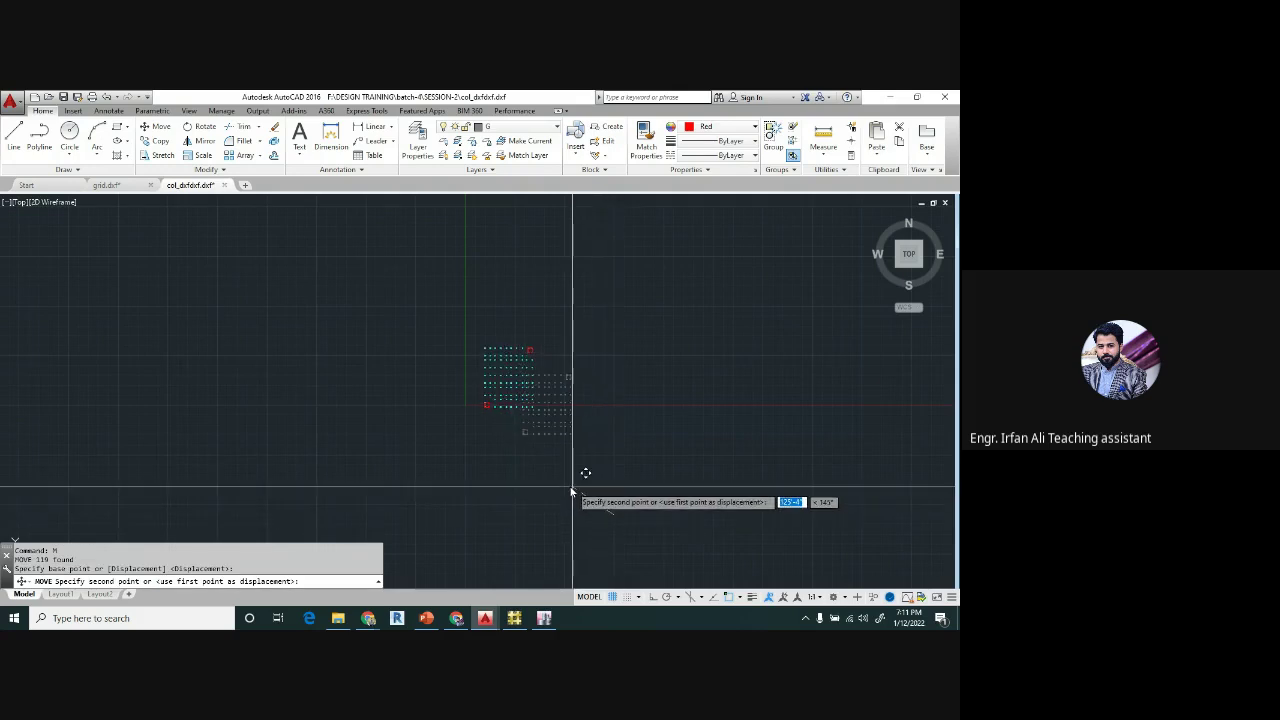
pyautogui.click(561, 482)
pyautogui.scroll(8, 476, 400)
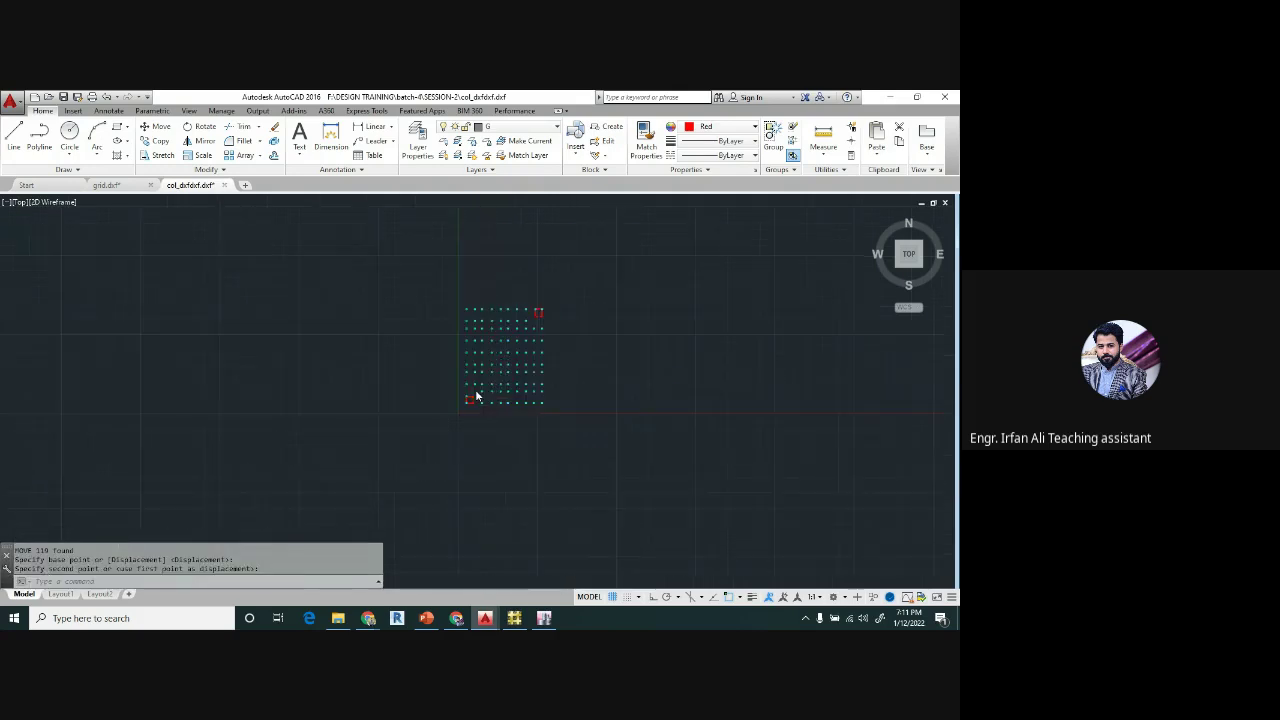
pyautogui.scroll(-4, 478, 417)
pyautogui.moveTo(511, 405); pyautogui.dragTo(480, 462, button='middle')
pyautogui.scroll(6, 523, 257)
pyautogui.scroll(-6, 523, 257)
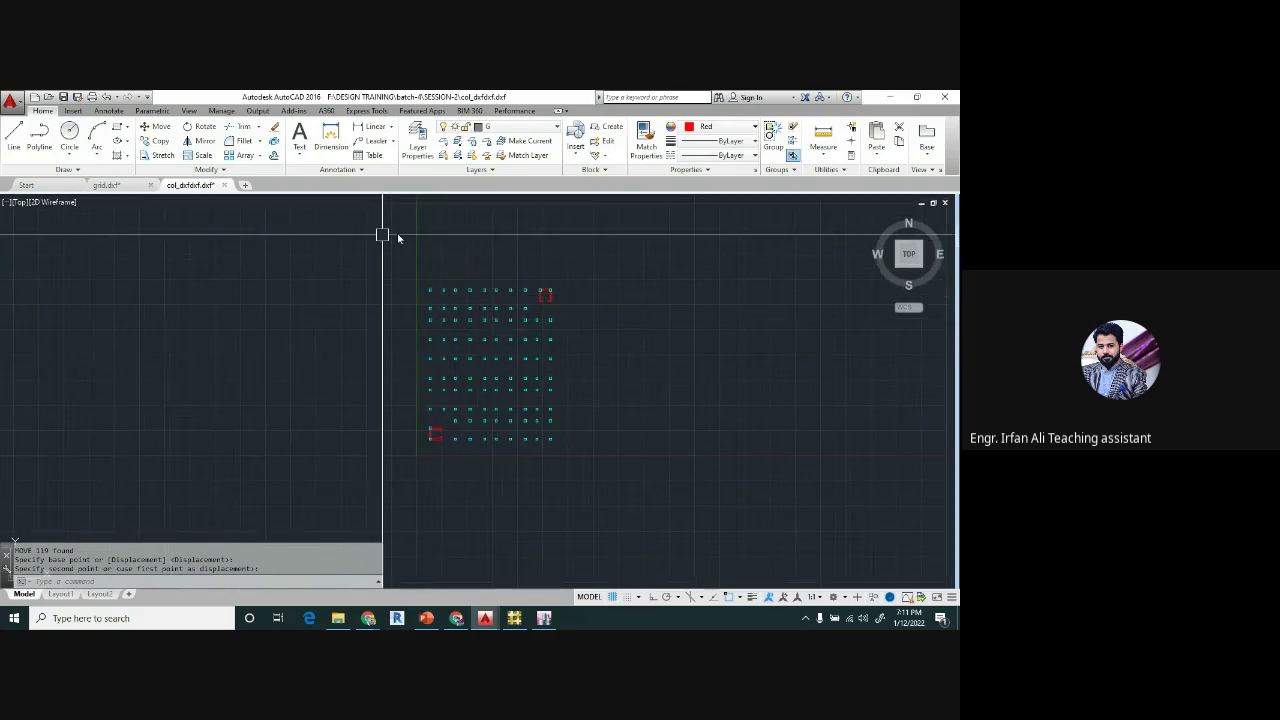
# - Close the drawing, saving it as DXF with 0 decimal places of accuracy and replacing the existing col_dxfdxf.dxf
pyautogui.click(224, 185)
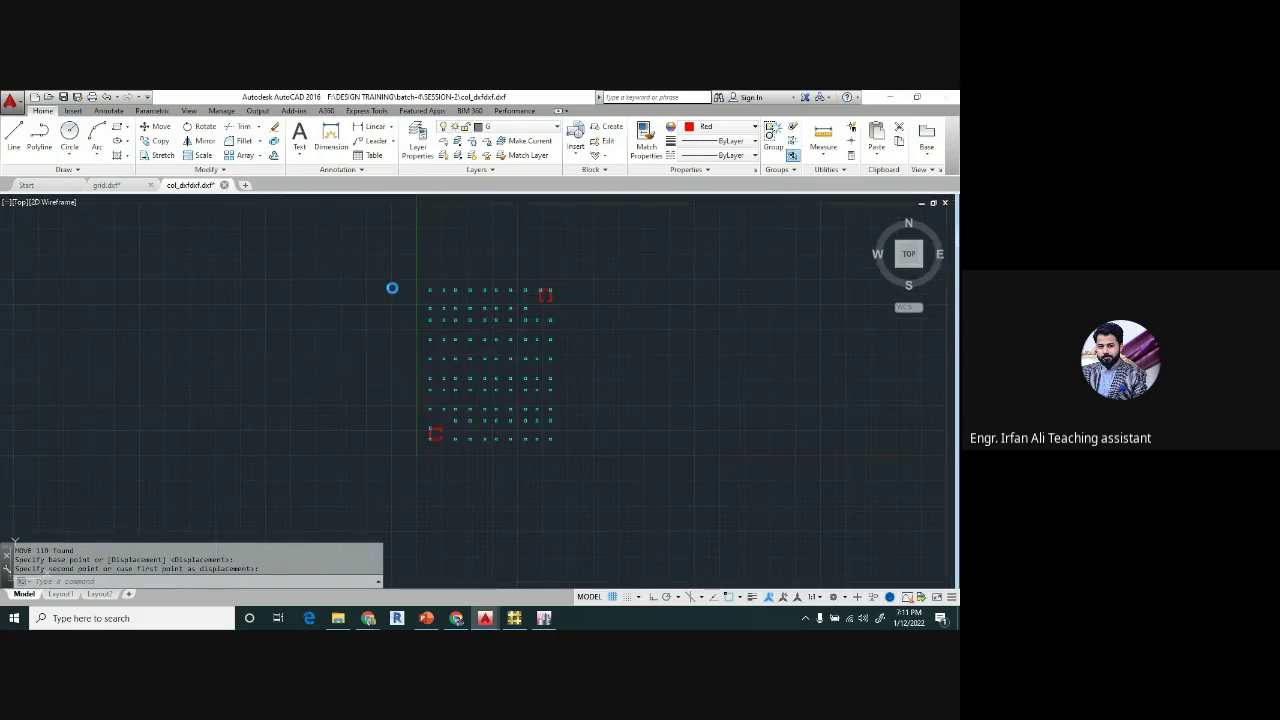
pyautogui.click(445, 378)
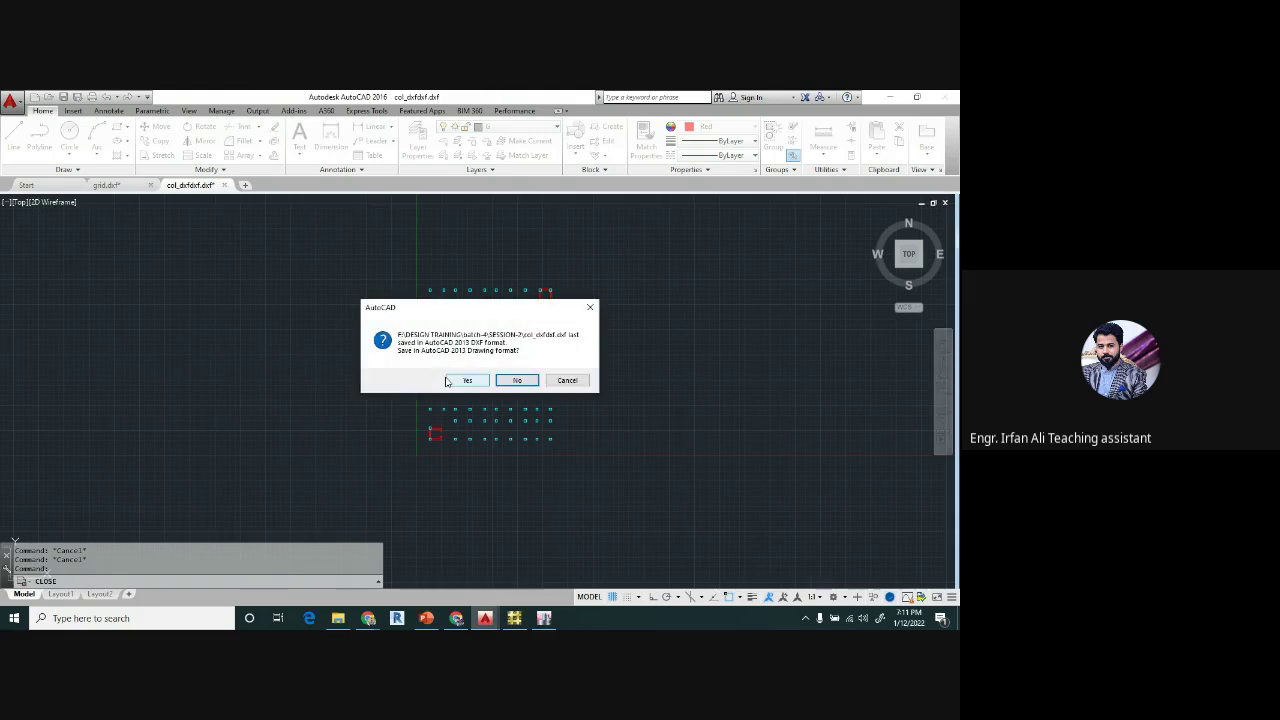
pyautogui.click(456, 382)
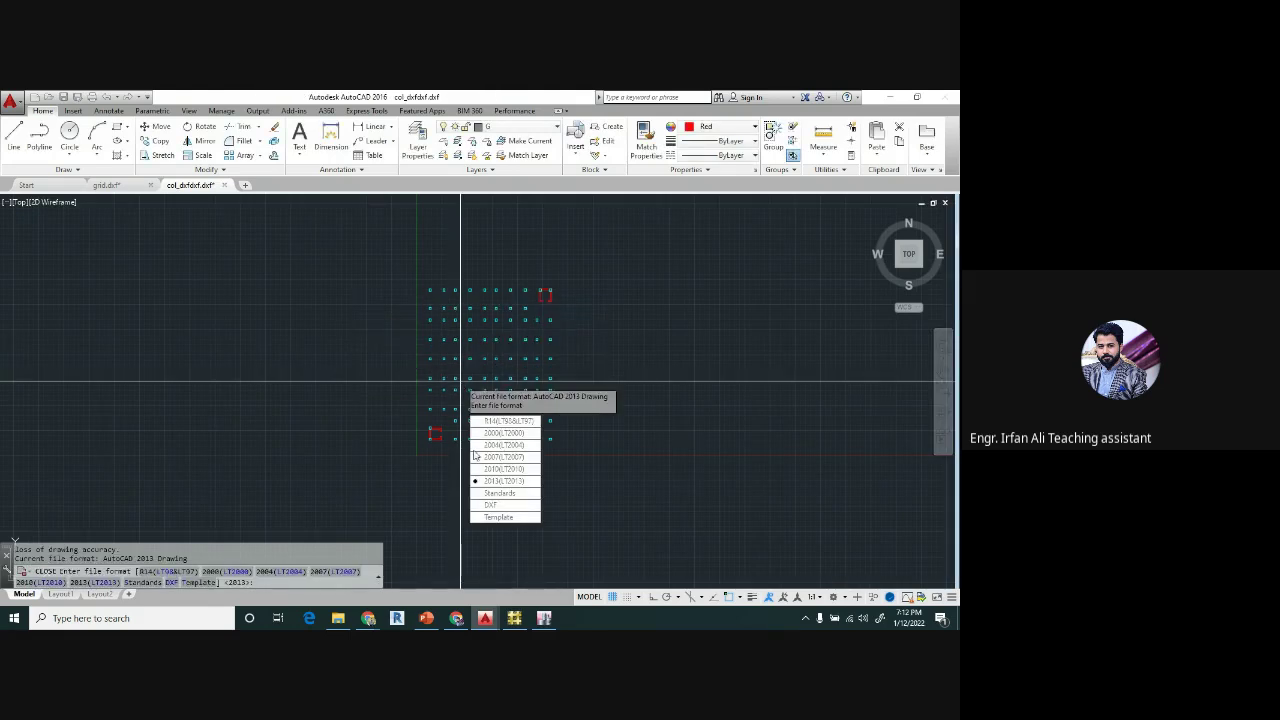
pyautogui.click(490, 505)
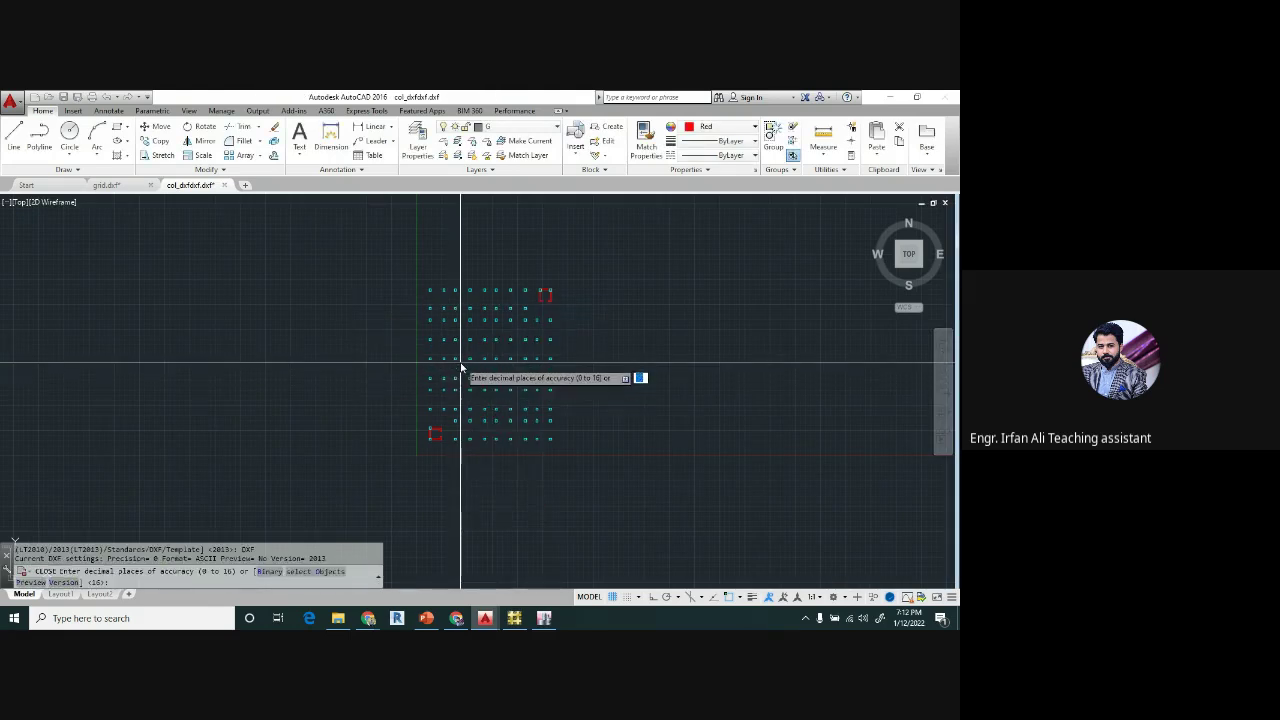
pyautogui.write('0')
pyautogui.press('Return')
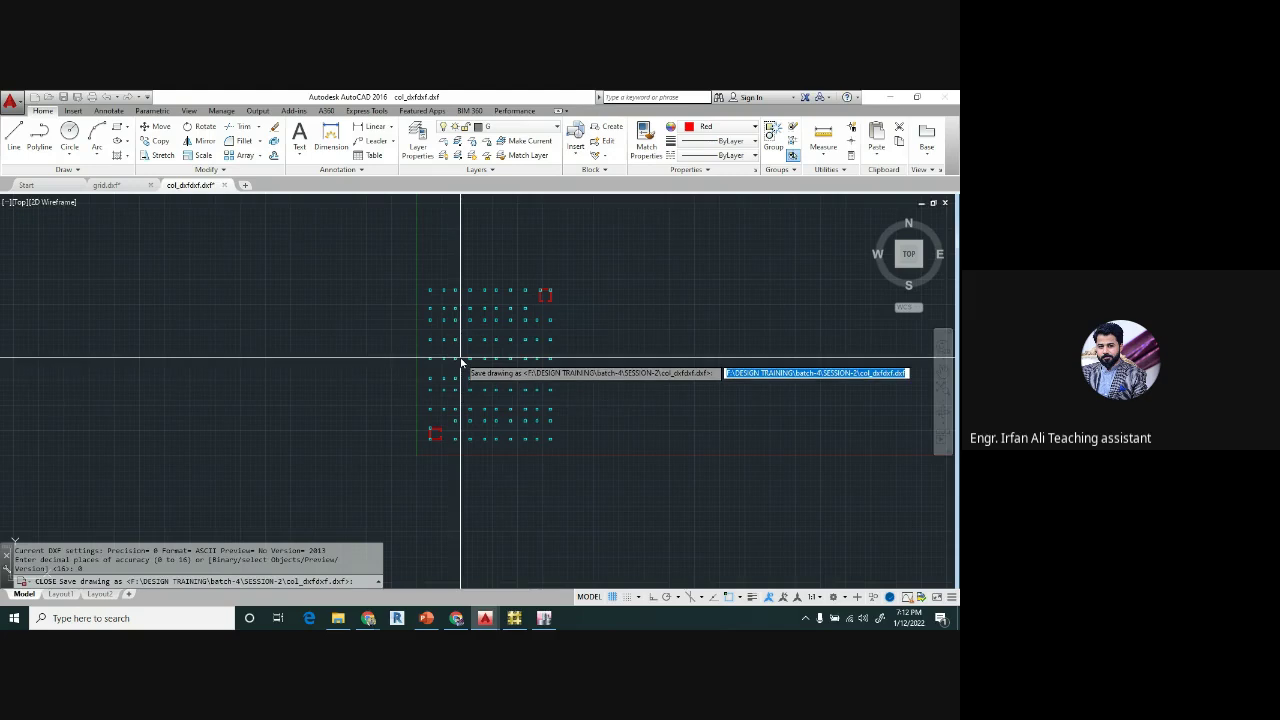
pyautogui.press('Return')
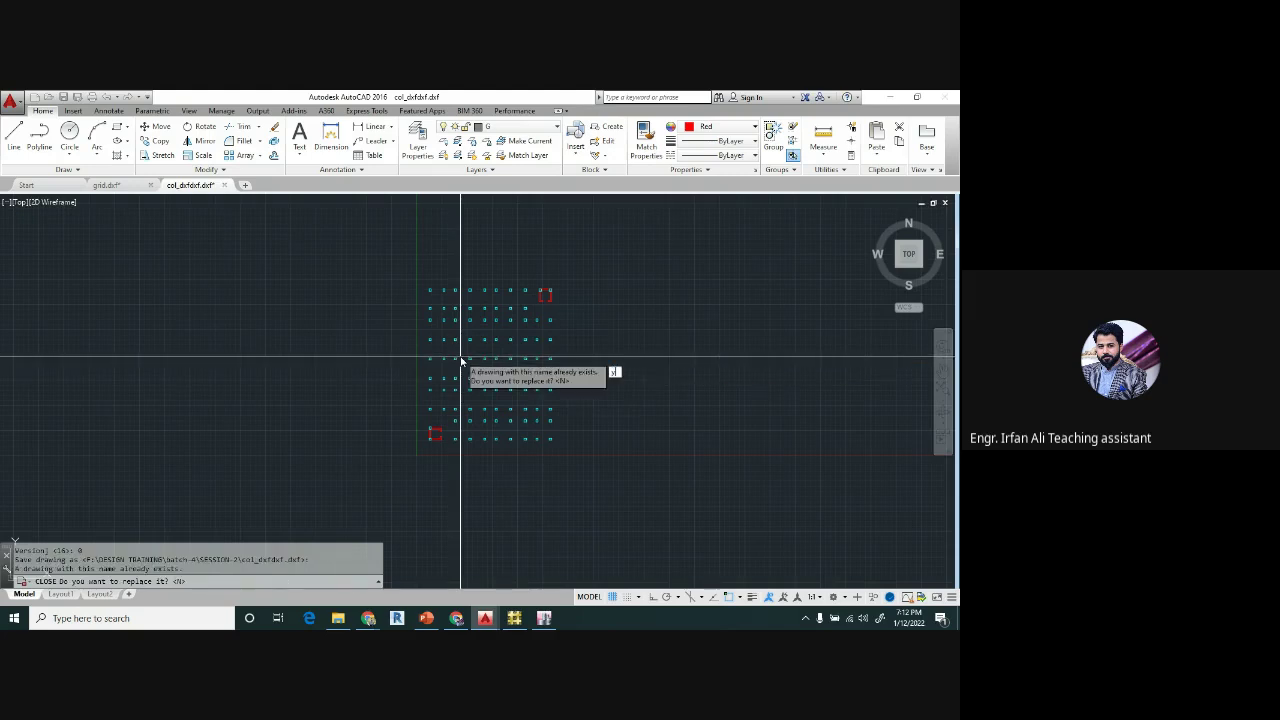
pyautogui.write('y')
pyautogui.press('Return')
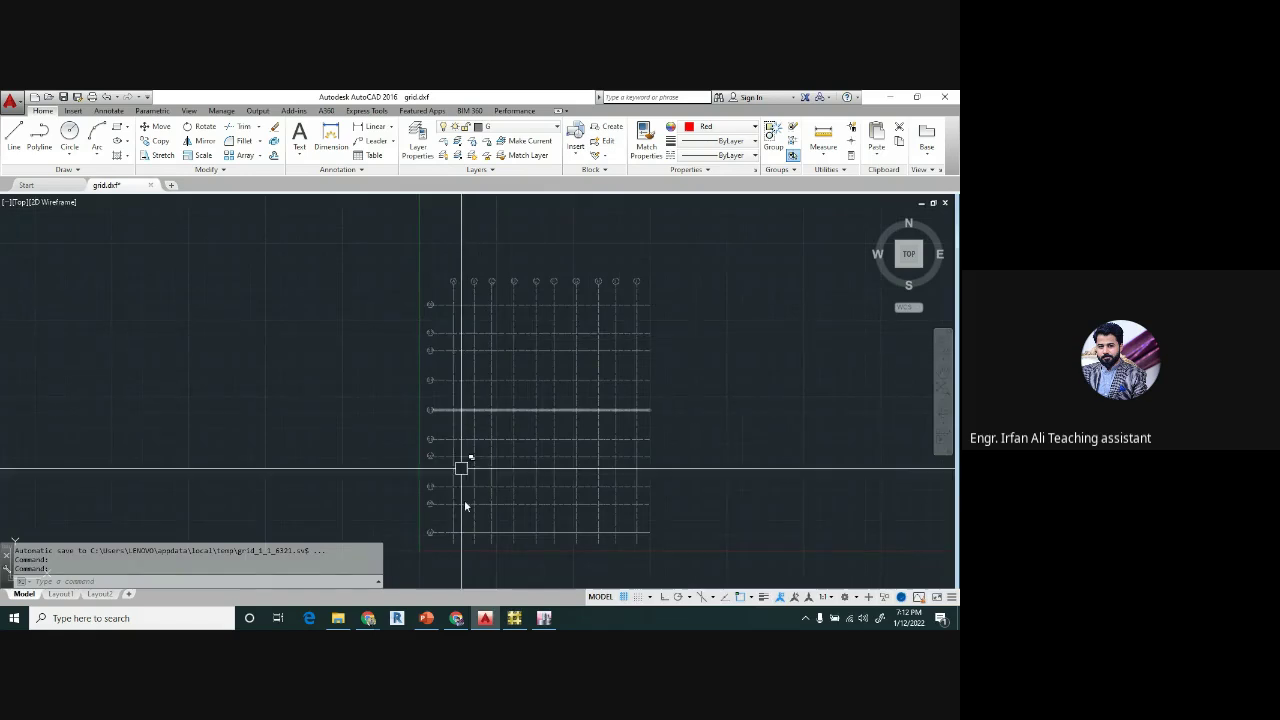
# - Switch to ETABS and create a blank model with saved default settings, 14 stories, and 11 ft typical and bottom story heights
pyautogui.click(550, 620)
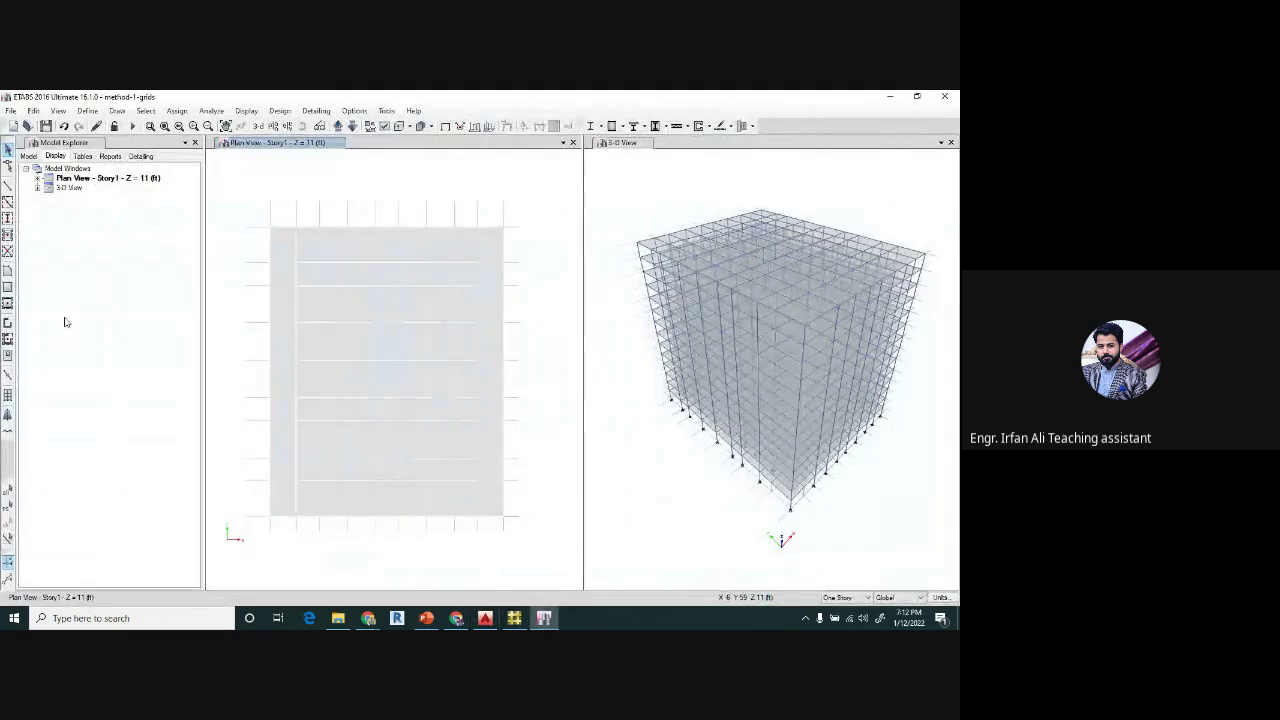
pyautogui.click(14, 127)
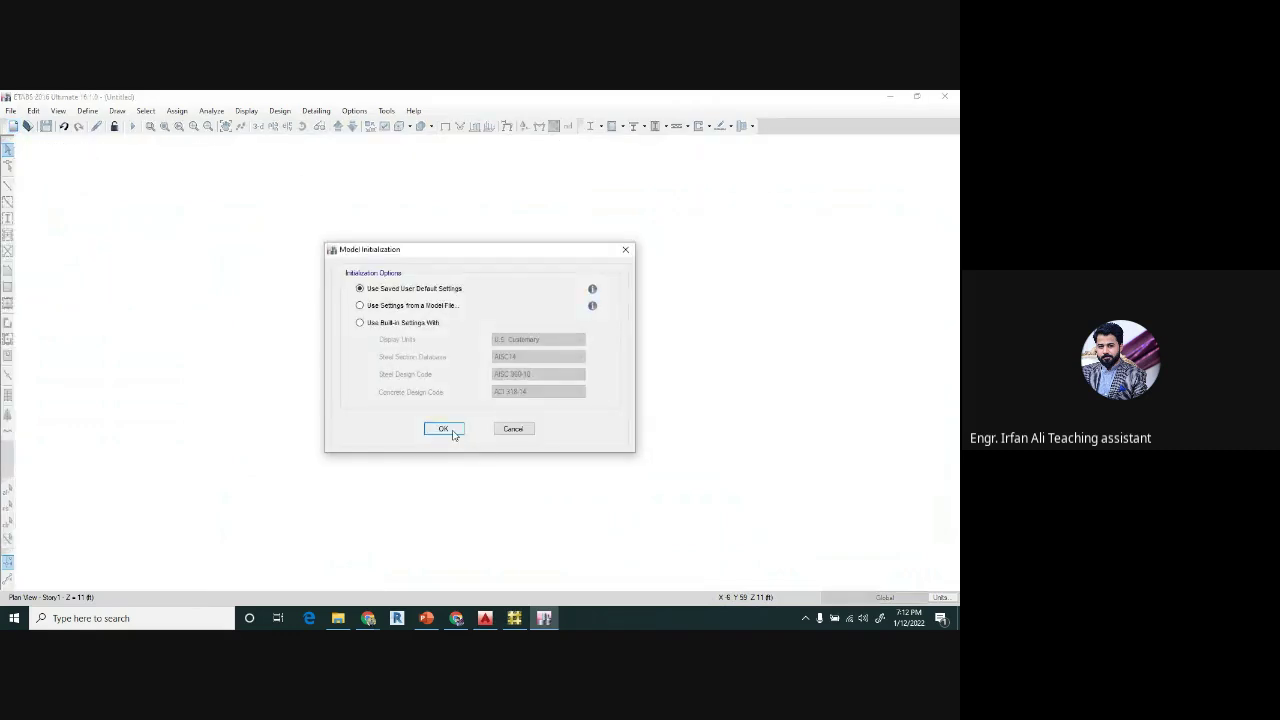
pyautogui.click(444, 429)
pyautogui.doubleClick(699, 250)
pyautogui.write('14')
pyautogui.press('Tab')
pyautogui.write('11')
pyautogui.press('Tab')
pyautogui.write('11')
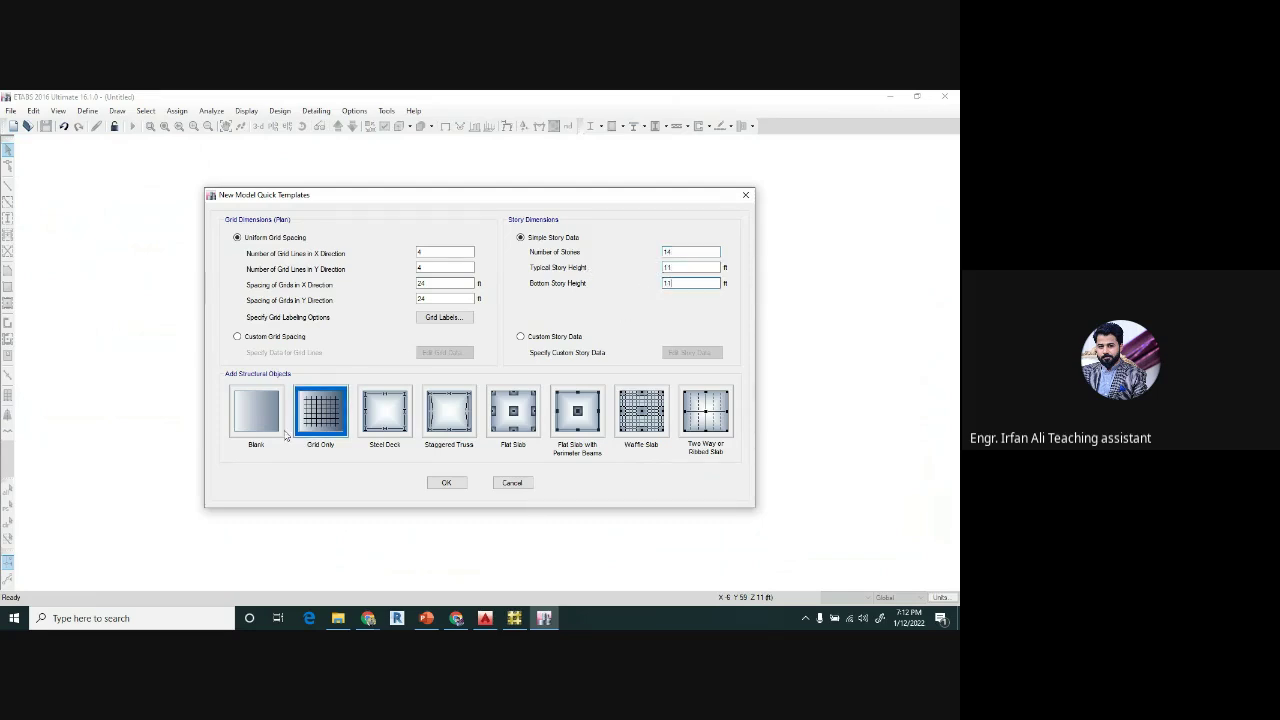
pyautogui.click(262, 415)
pyautogui.click(446, 482)
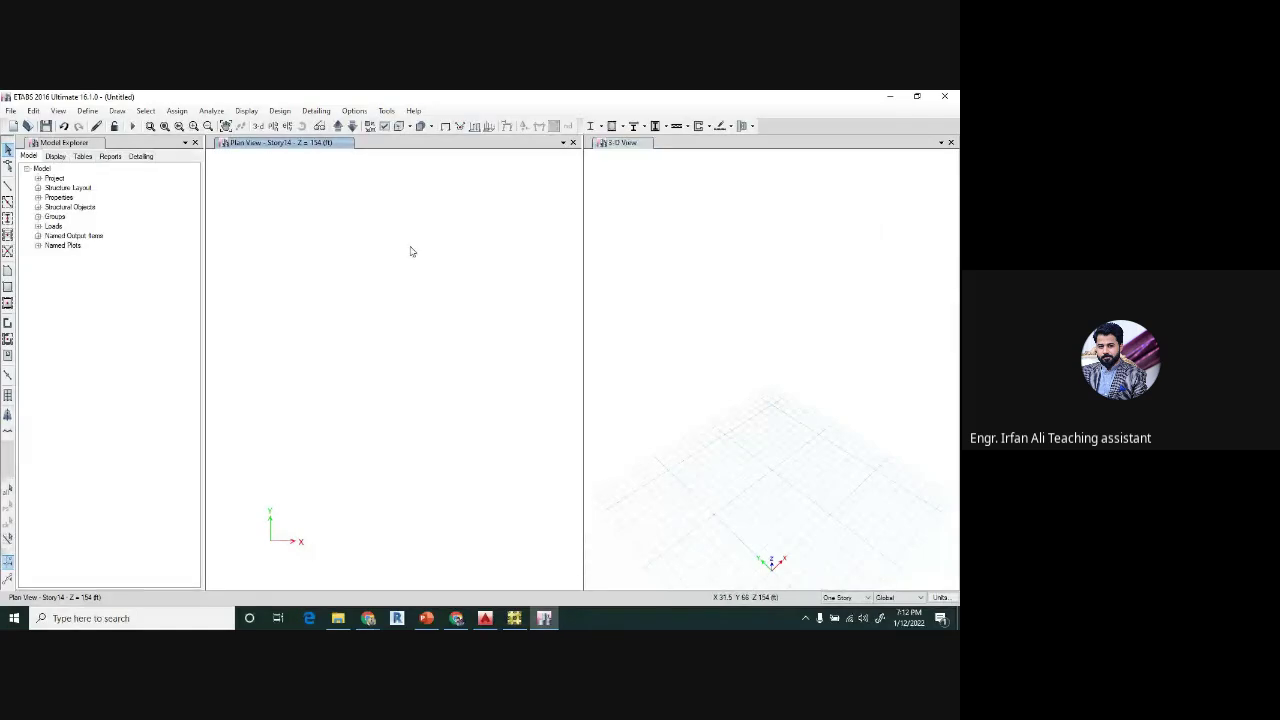
# - Set the plan view to Story1
pyautogui.click(272, 126)
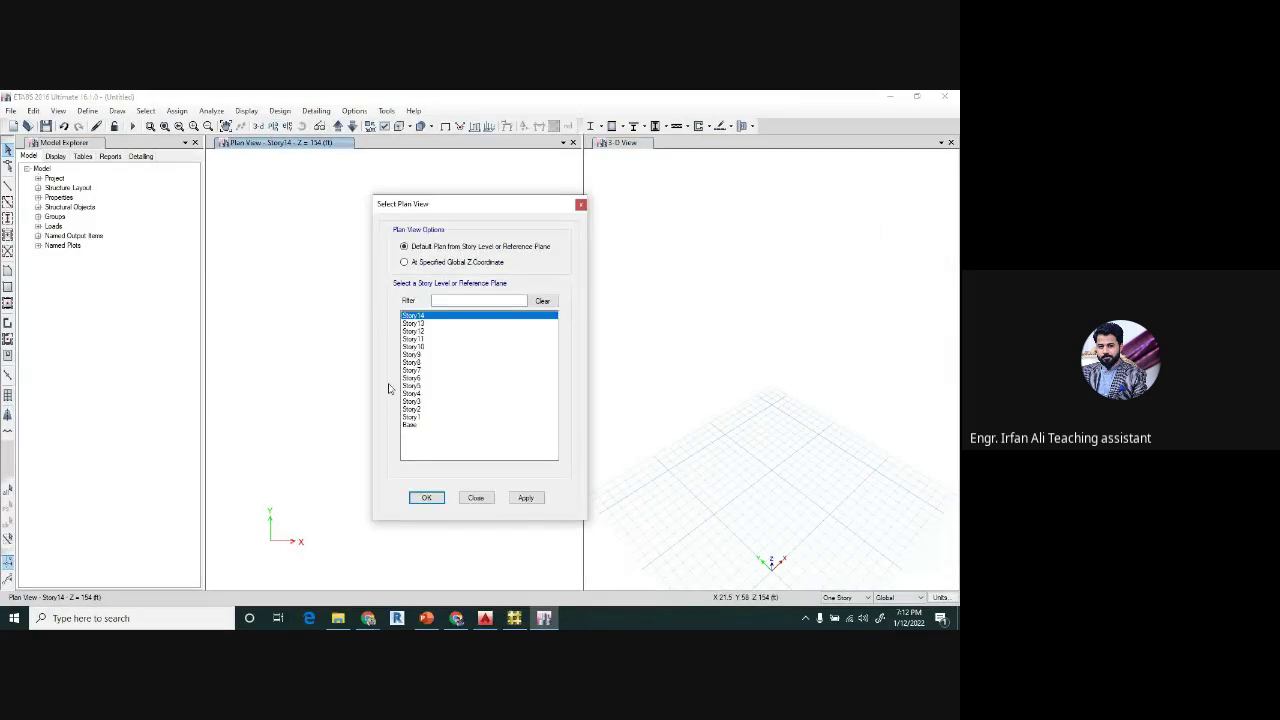
pyautogui.click(412, 417)
pyautogui.click(426, 497)
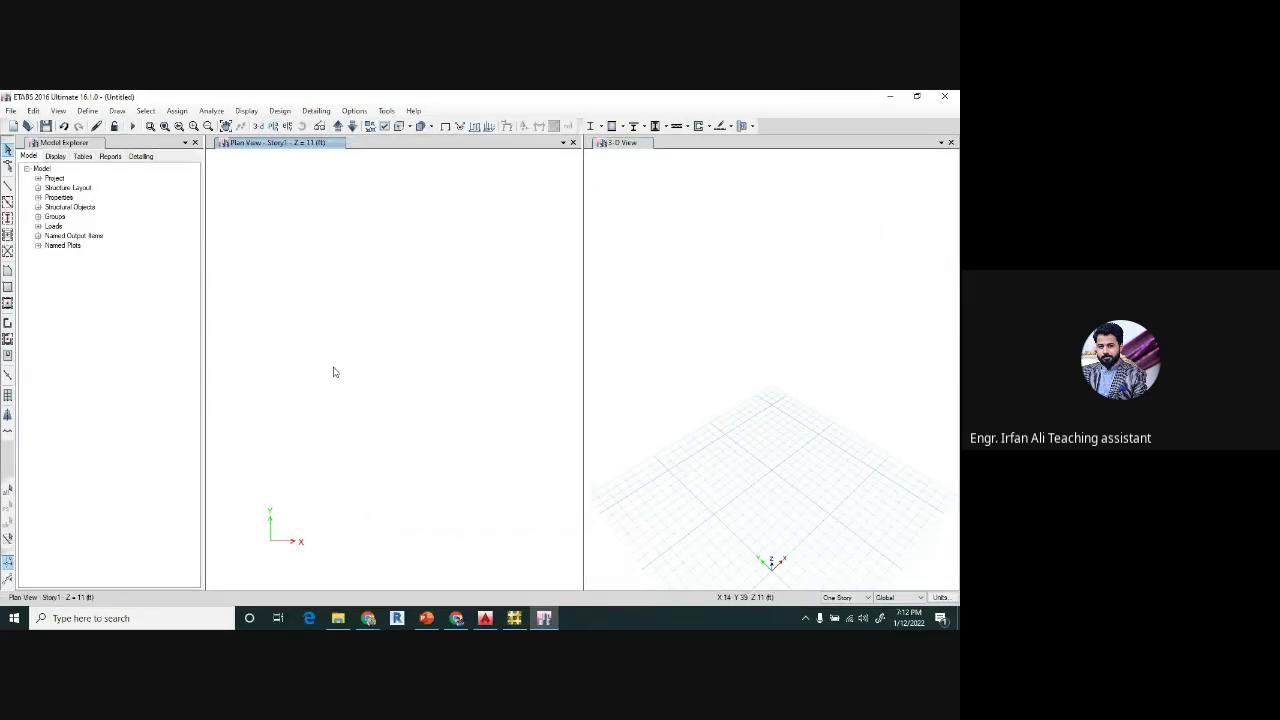
# - Import the col_dxfdxf file as an architectural plan on Story1 with inches as the CAD drawing units
pyautogui.click(10, 110)
pyautogui.moveTo(58, 213)
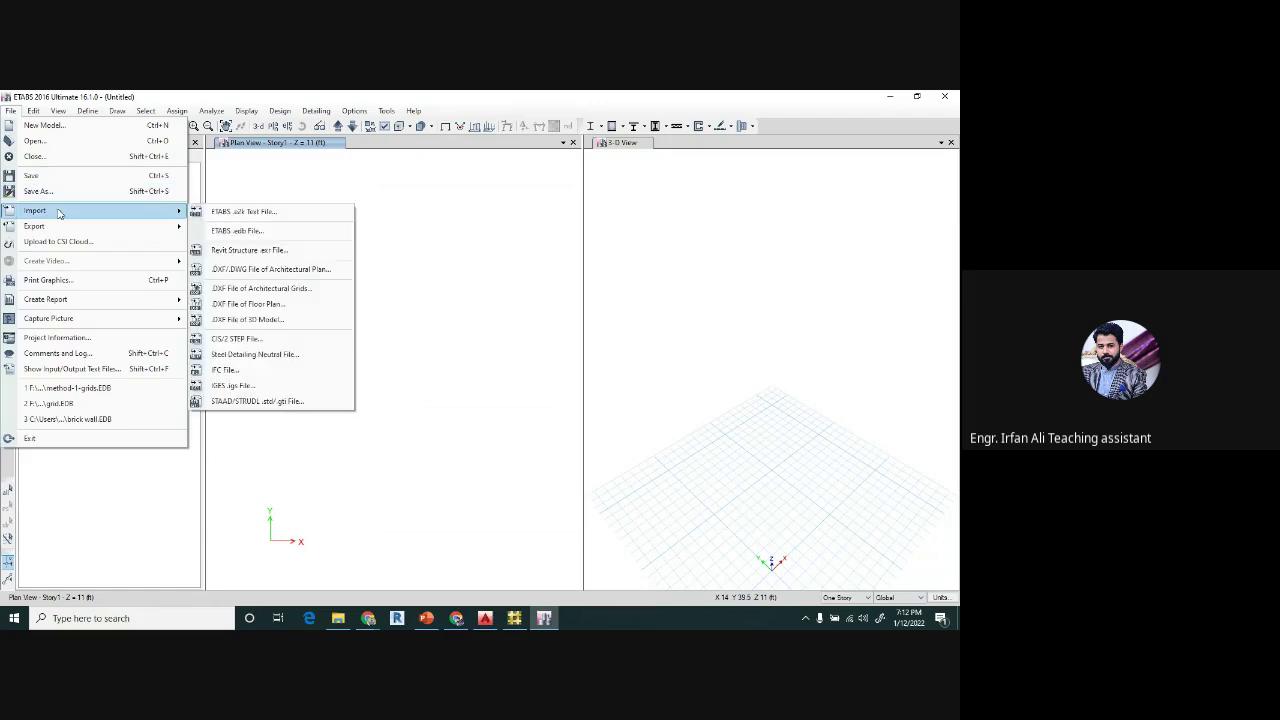
pyautogui.click(277, 271)
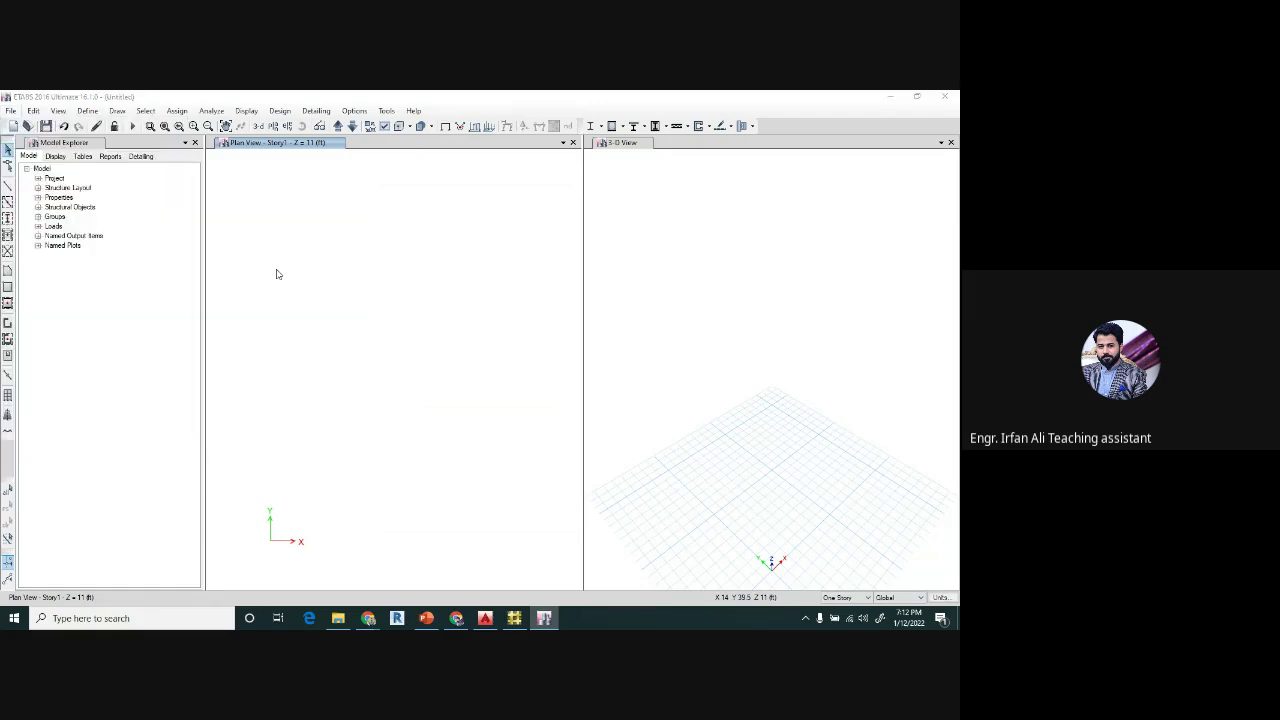
pyautogui.doubleClick(122, 187)
pyautogui.click(584, 273)
pyautogui.click(424, 255)
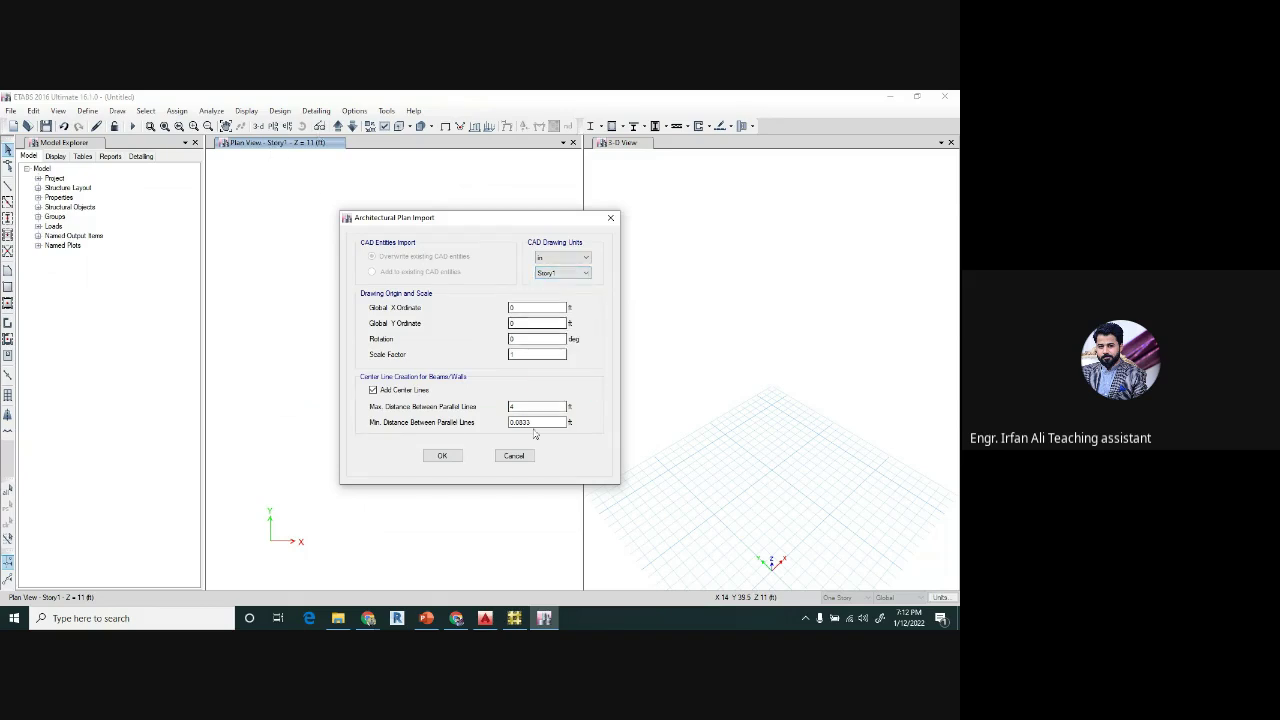
pyautogui.click(442, 455)
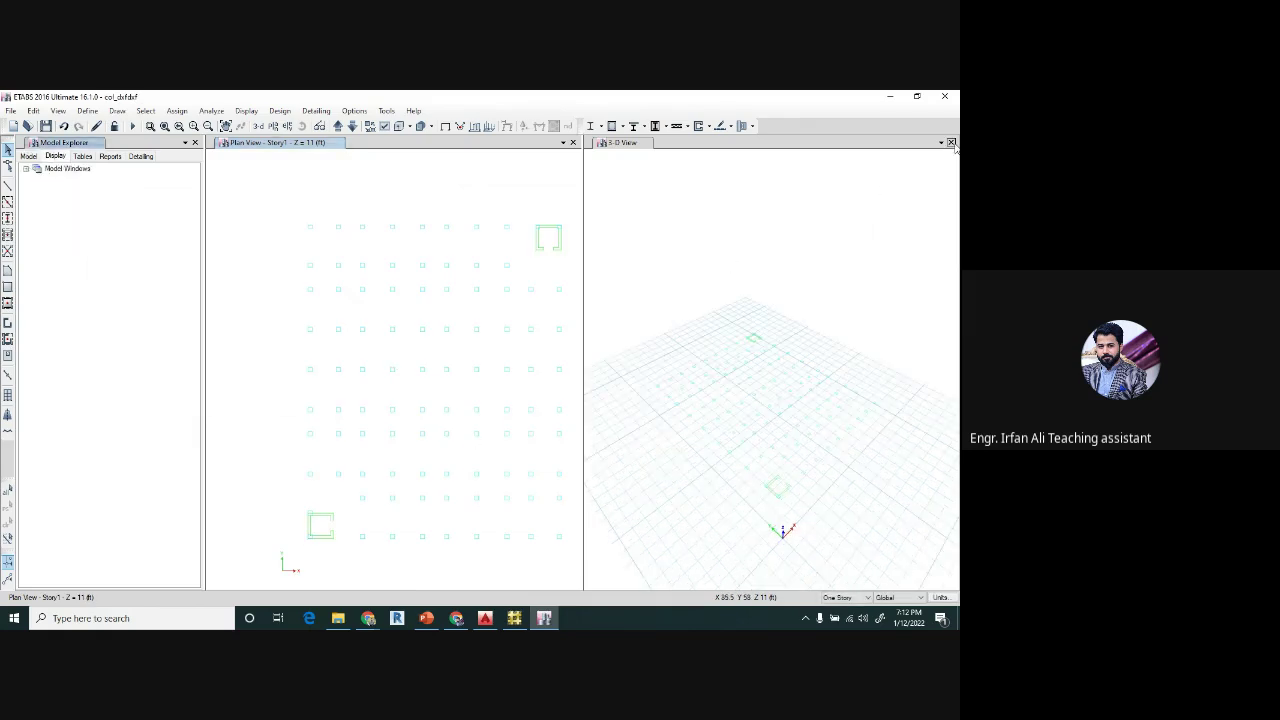
# - Close the 3-D view so the Story1 plan fills the workspace, and centre the imported plan
pyautogui.click(662, 296)
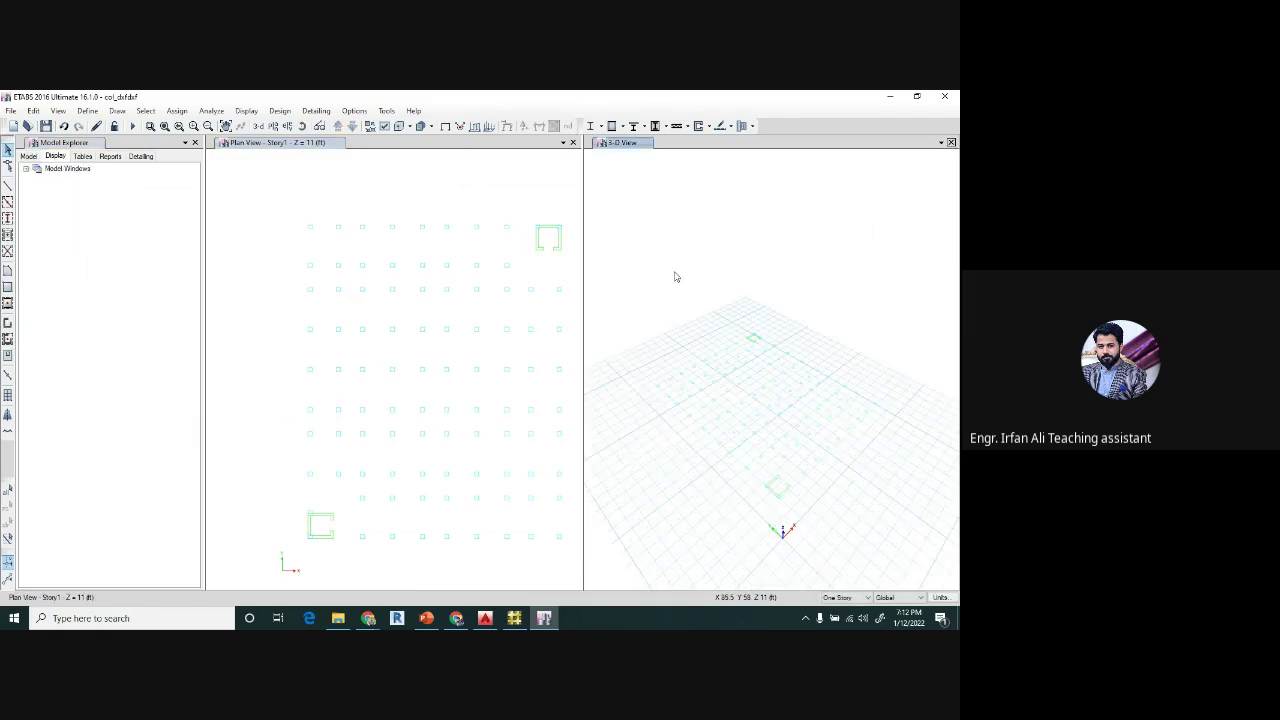
pyautogui.moveTo(701, 418); pyautogui.dragTo(600, 397, button='middle')
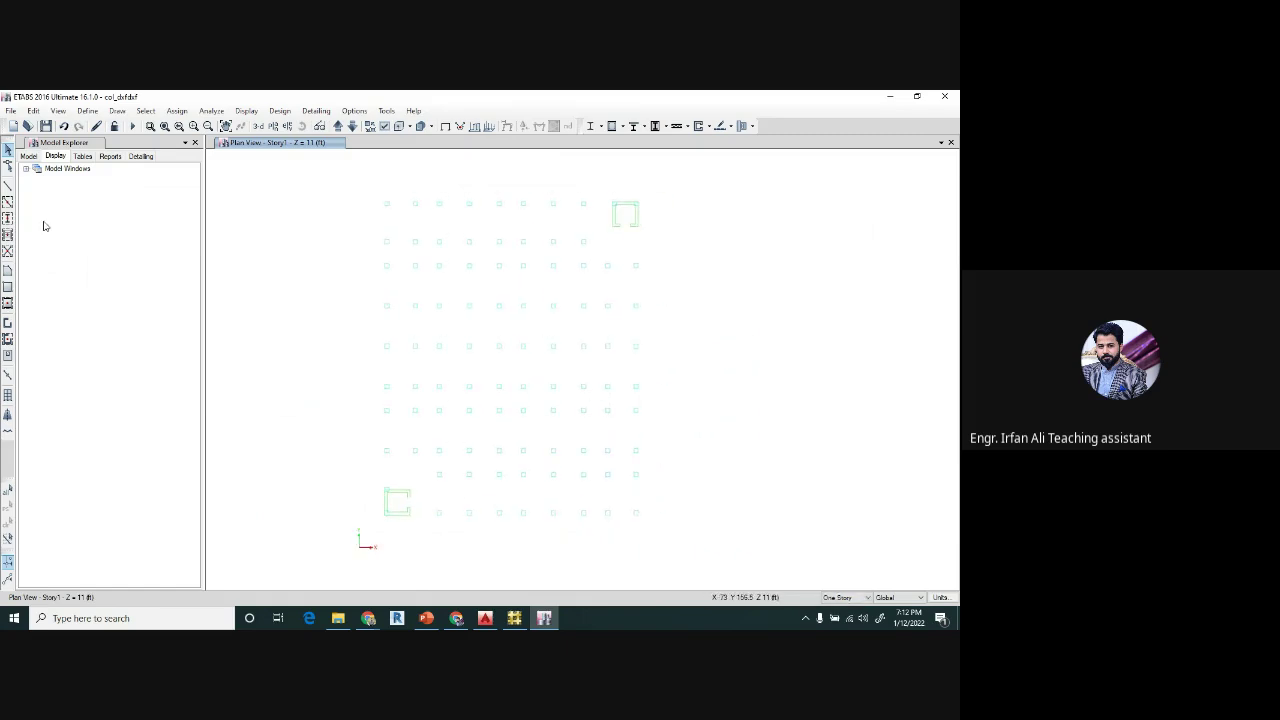
# - Set the display colours to the black background for the screen
pyautogui.click(342, 114)
pyautogui.moveTo(425, 220)
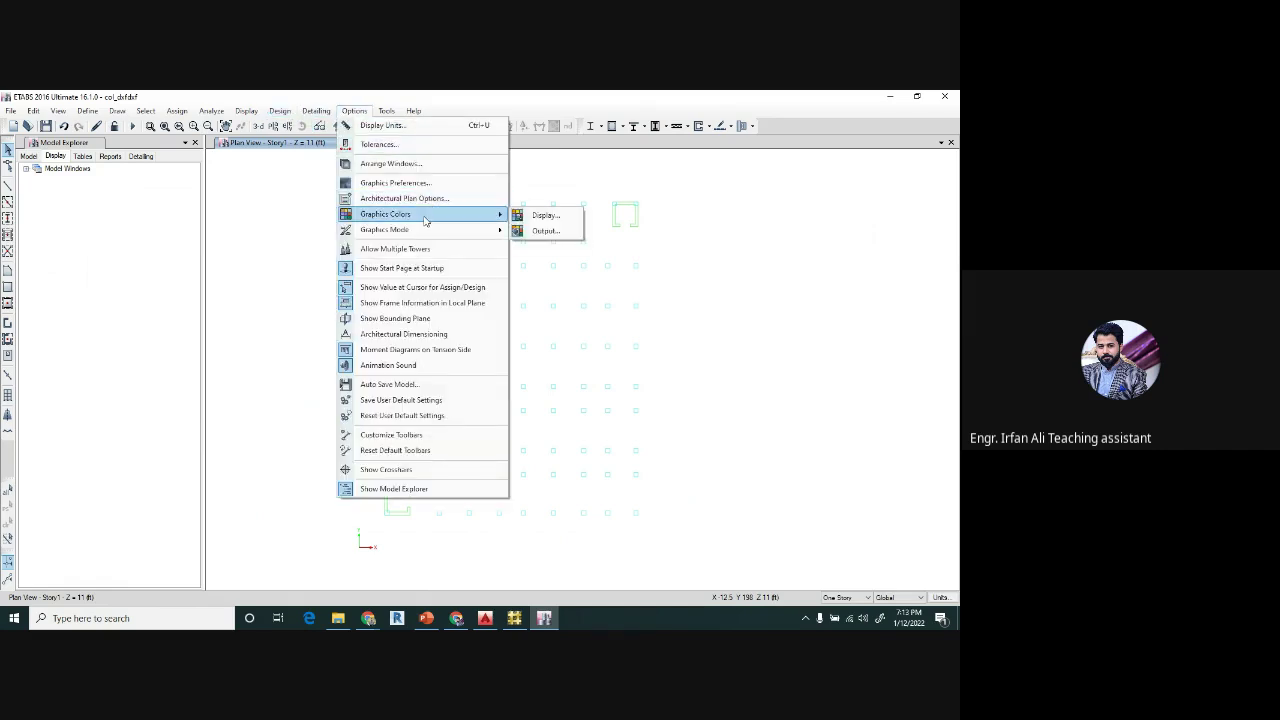
pyautogui.click(545, 215)
pyautogui.click(672, 372)
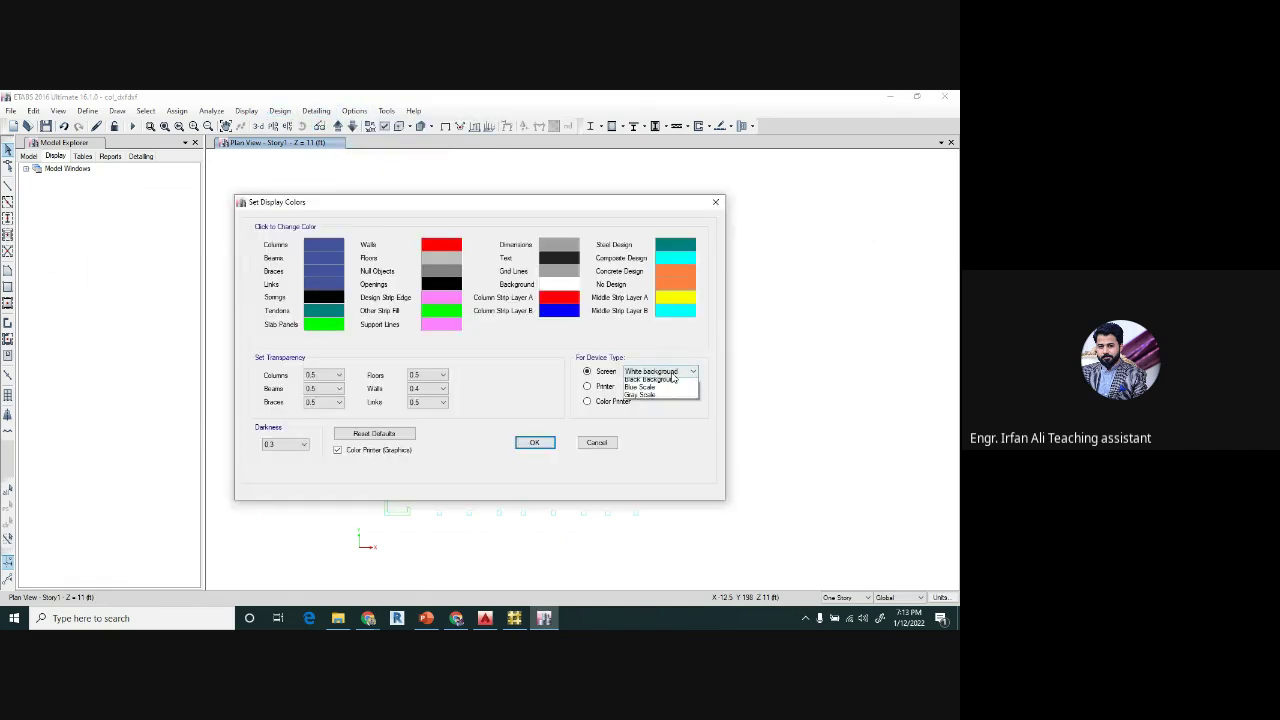
pyautogui.click(650, 390)
pyautogui.click(535, 442)
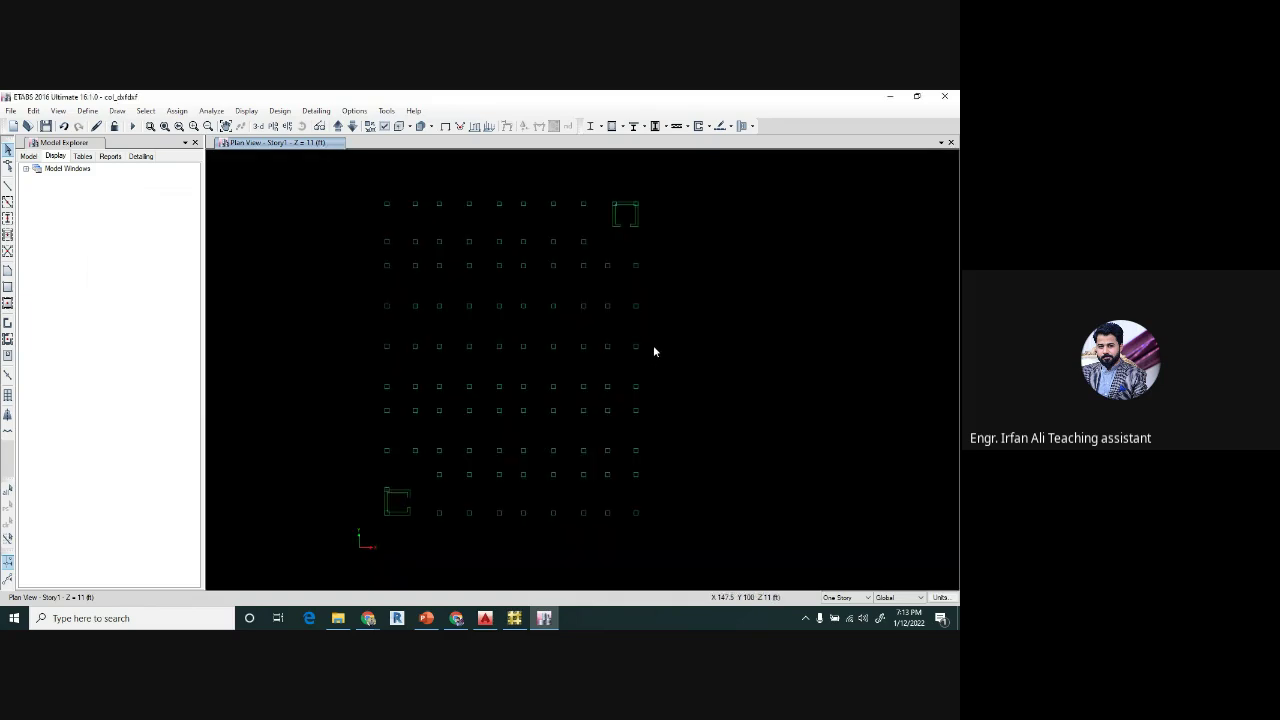
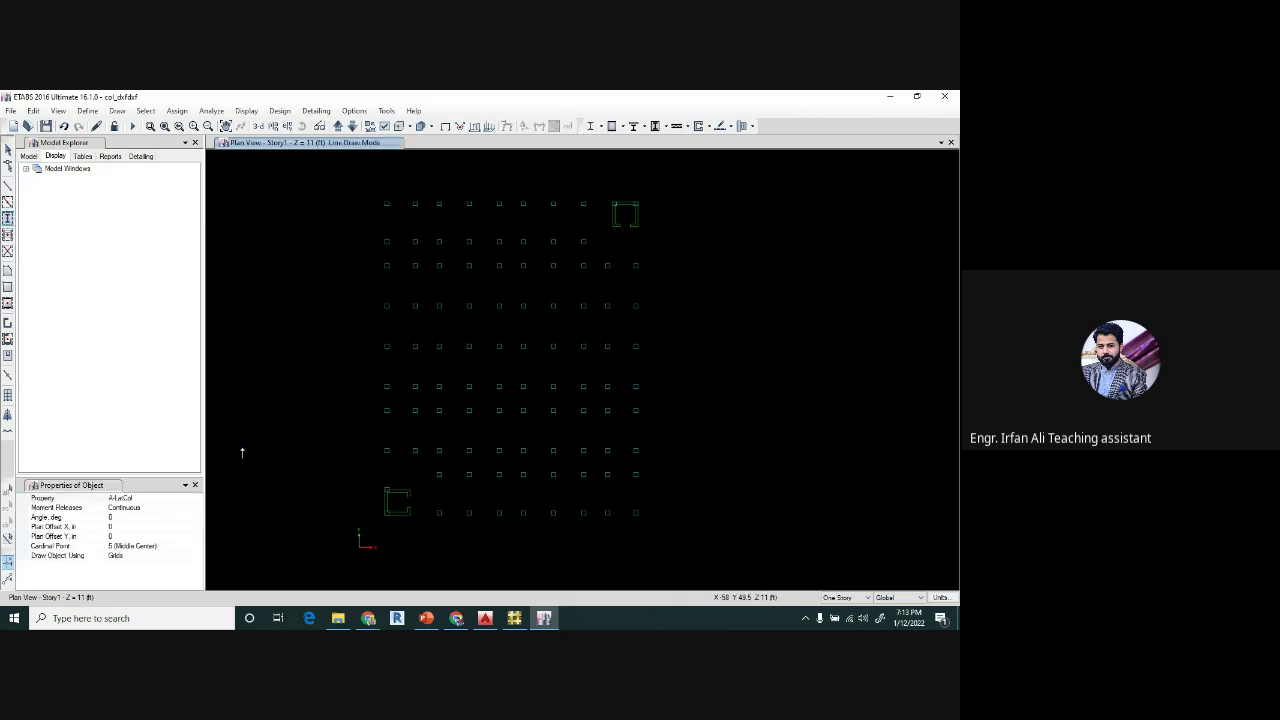
# - Draw six ConcCol columns centred on the first three column outlines of the two uppermost rows in the Story1 plan
pyautogui.click(150, 498)
pyautogui.click(197, 499)
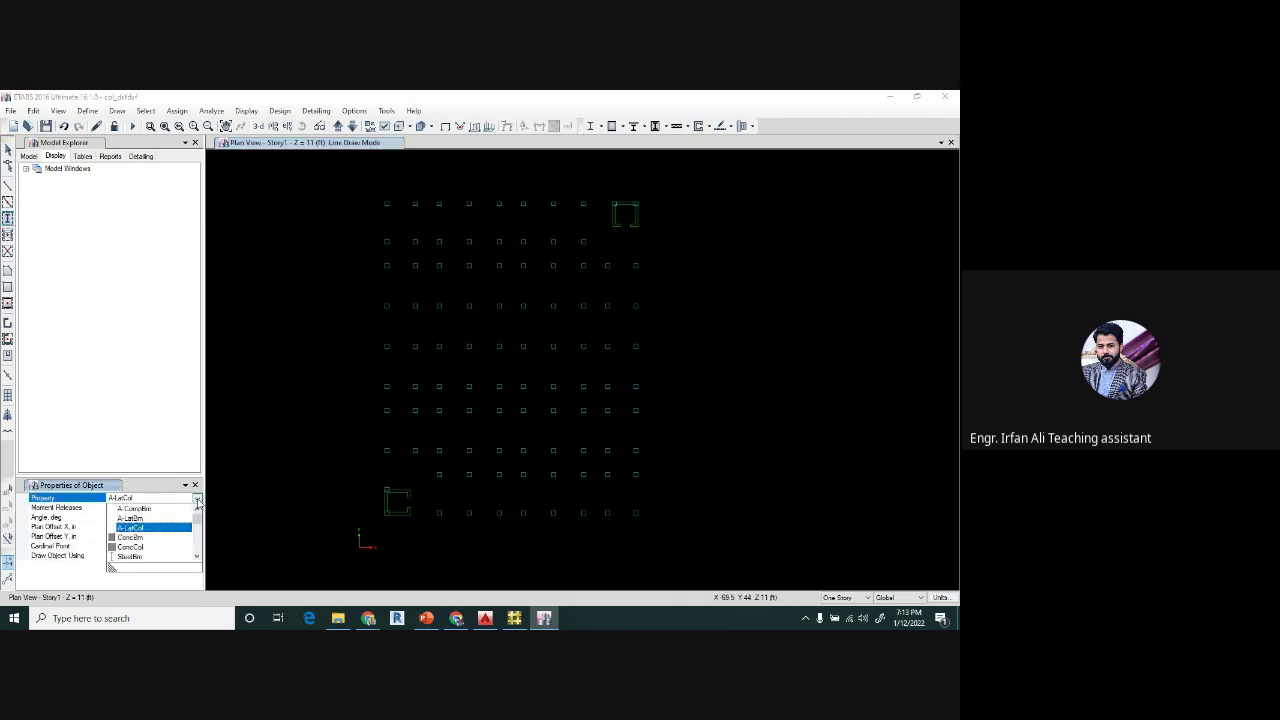
pyautogui.click(142, 547)
pyautogui.scroll(2, 384, 198)
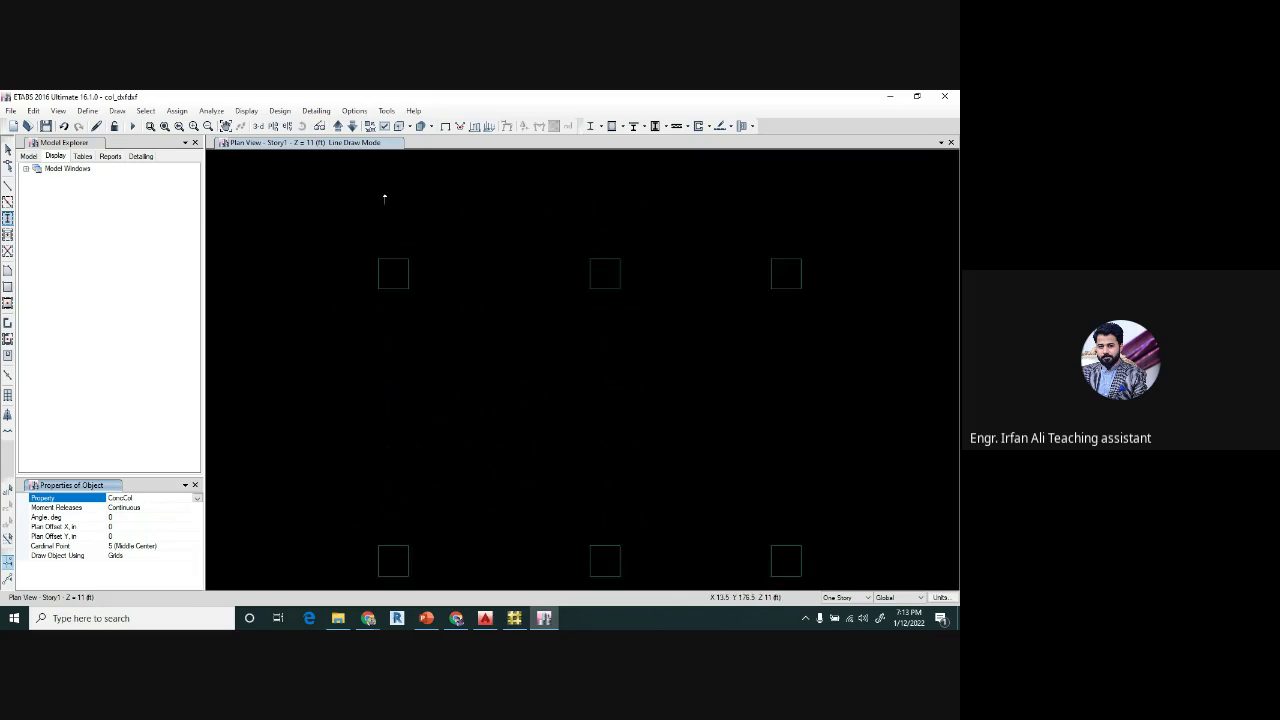
pyautogui.click(393, 274)
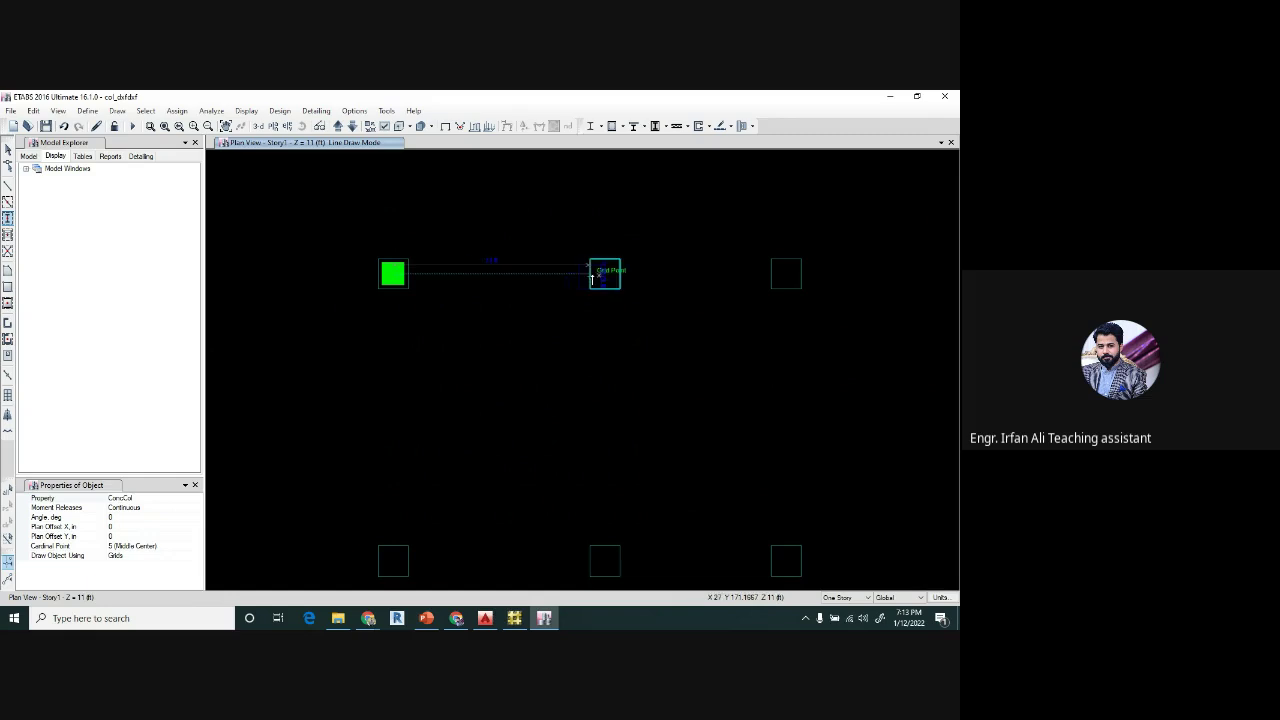
pyautogui.click(605, 274)
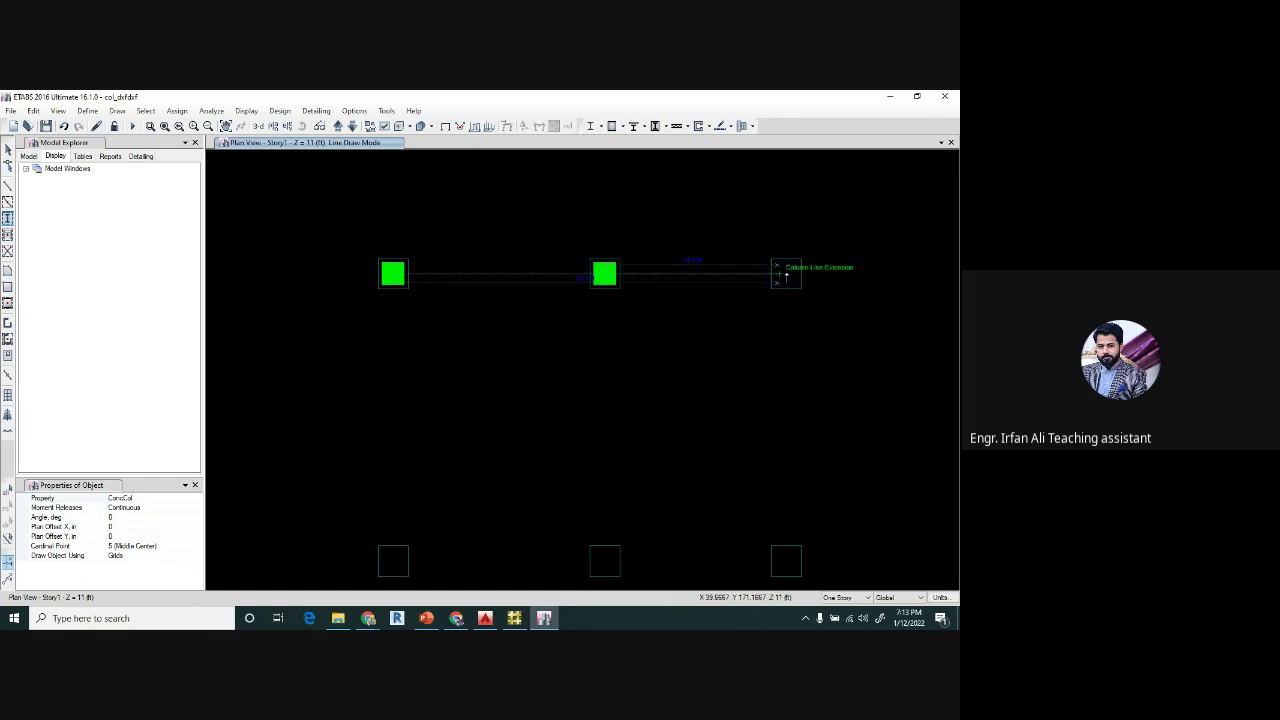
pyautogui.click(786, 274)
pyautogui.click(393, 274)
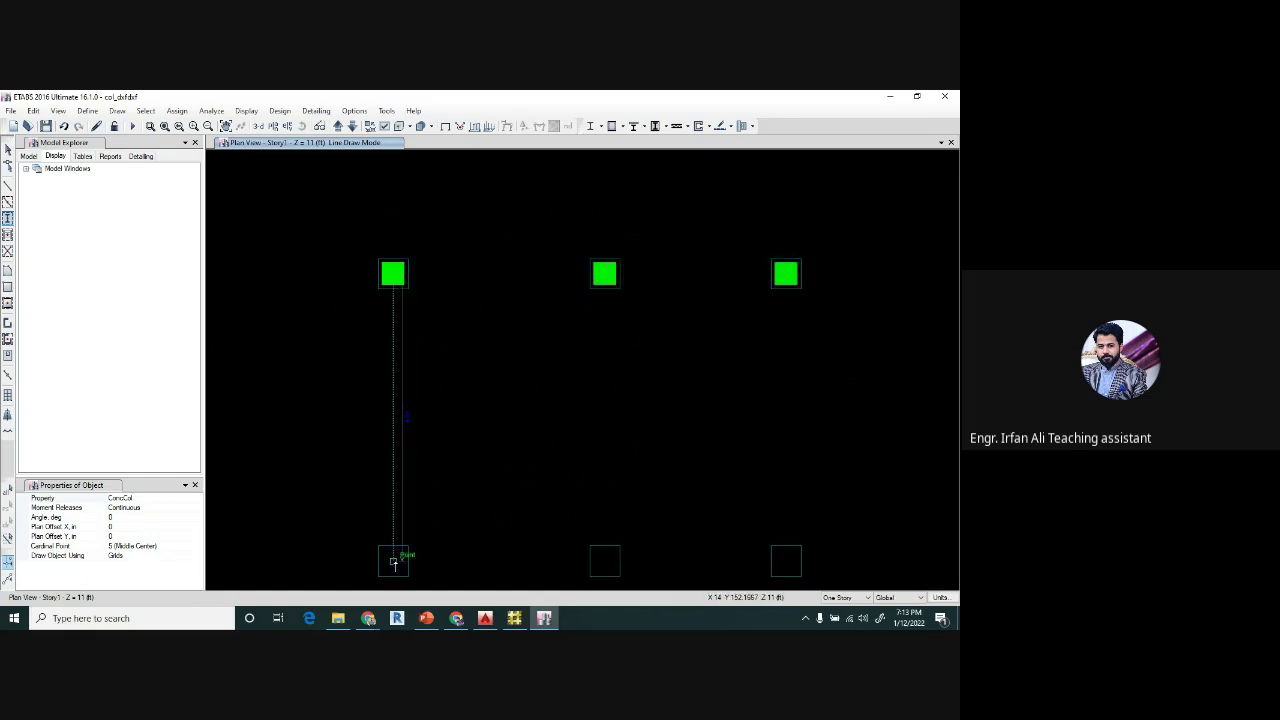
pyautogui.click(400, 562)
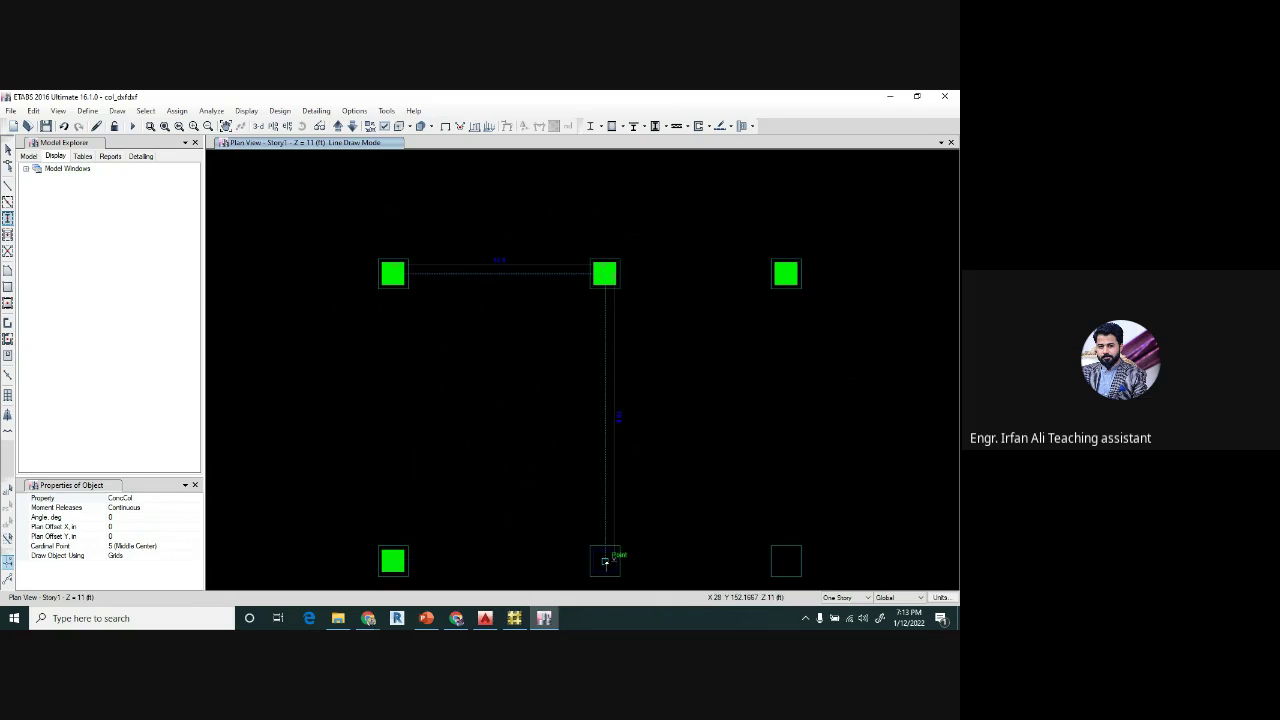
pyautogui.click(606, 561)
pyautogui.click(786, 560)
# - Add a 3-D view window beside the Story1 plan and leave column drawing mode
pyautogui.click(942, 143)
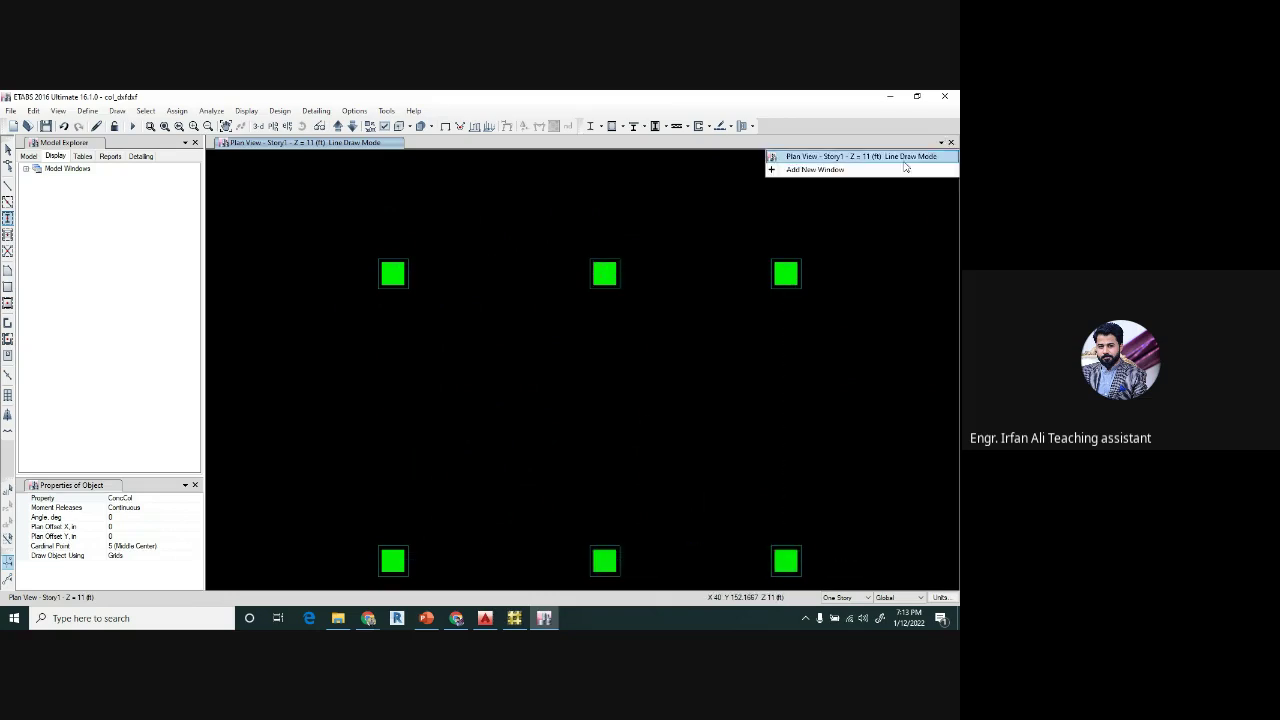
pyautogui.click(829, 170)
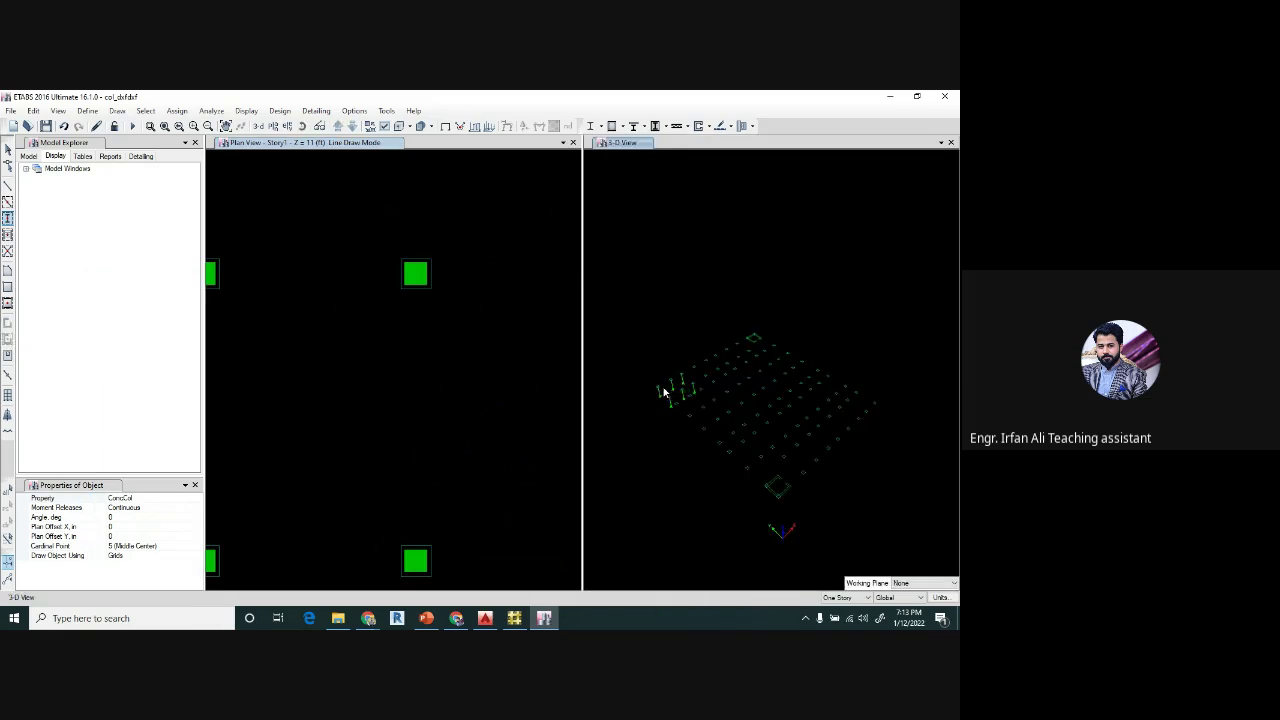
pyautogui.click(7, 149)
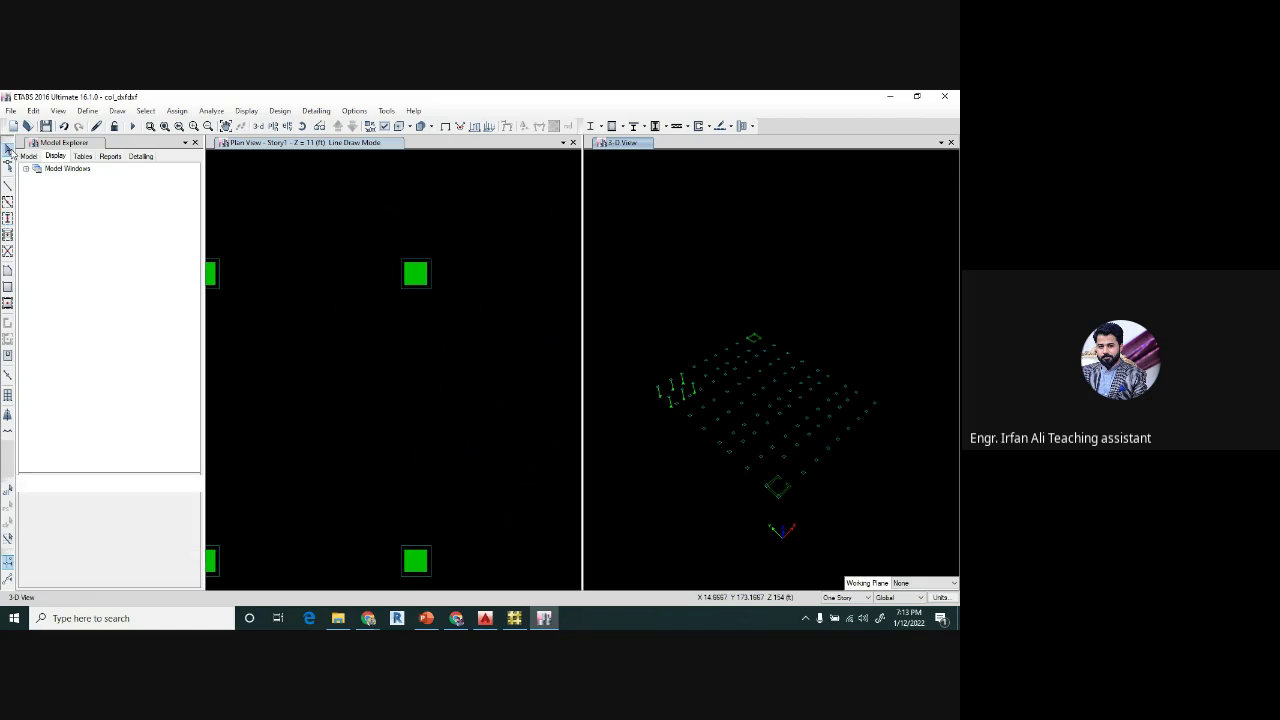
# - Undo the last five column placements, keeping only the first column in the plan's upper-left corner
pyautogui.click(62, 128)
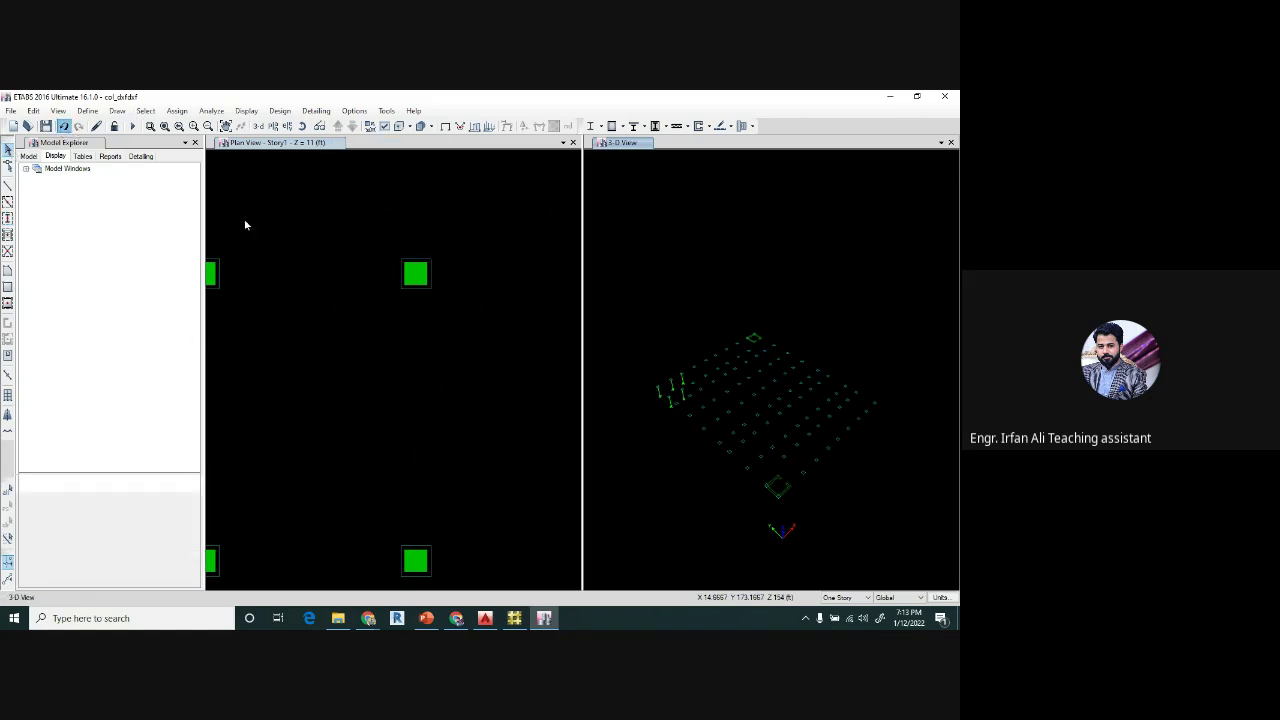
pyautogui.click(66, 129)
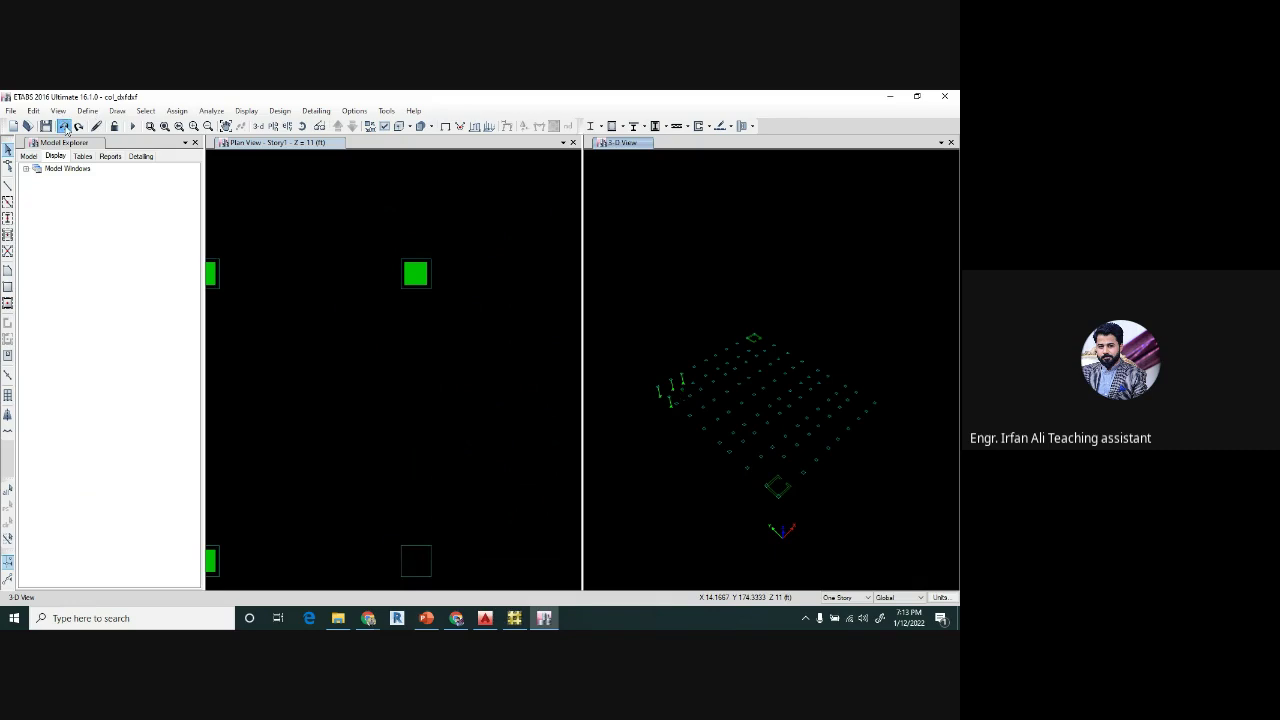
pyautogui.click(64, 127)
pyautogui.hotkey('ctrl', 'z')
pyautogui.click(494, 348)
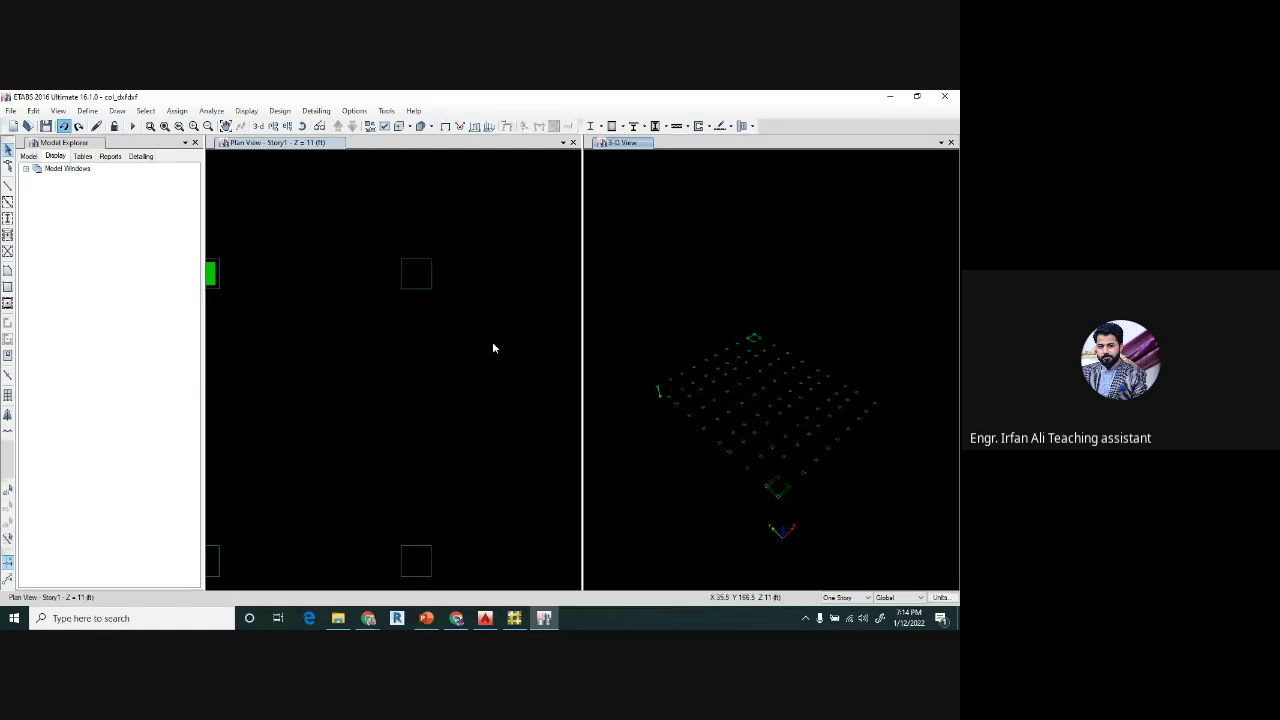
# - Change the story drawing scope from One Story to All Stories
pyautogui.scroll(-3, 493, 348)
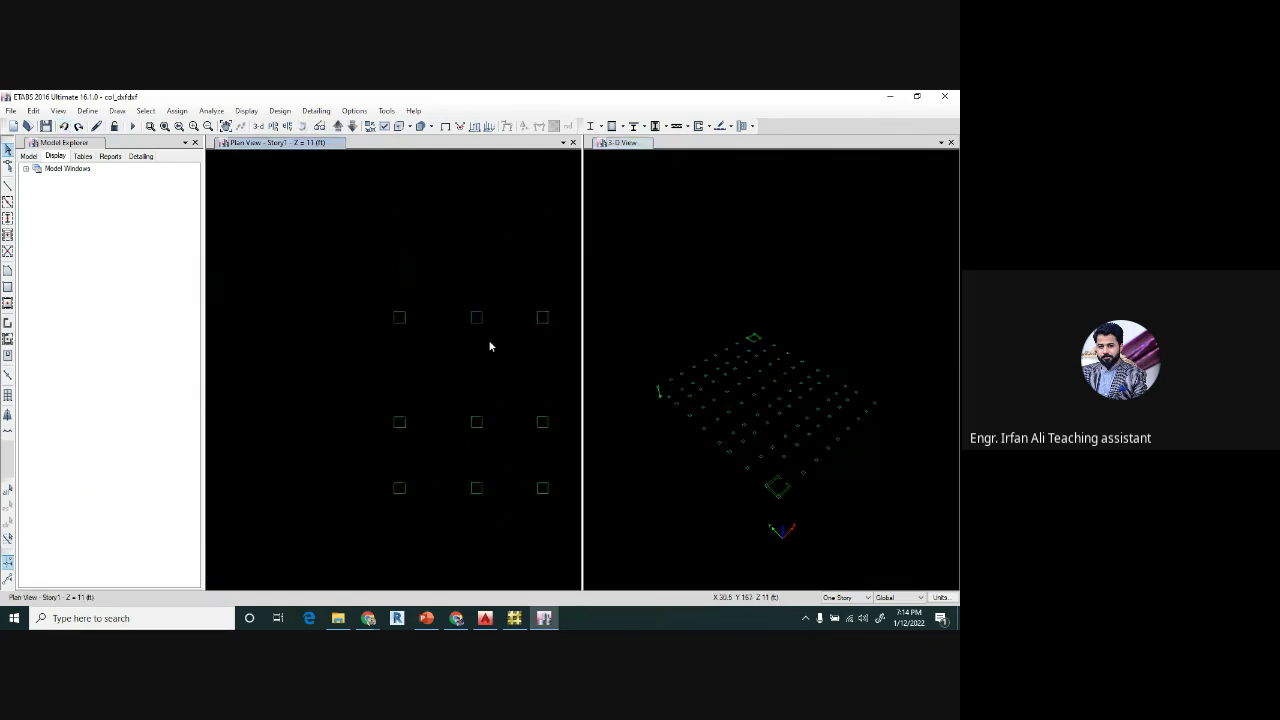
pyautogui.scroll(-3, 490, 347)
pyautogui.moveTo(499, 373); pyautogui.dragTo(386, 322, button='middle')
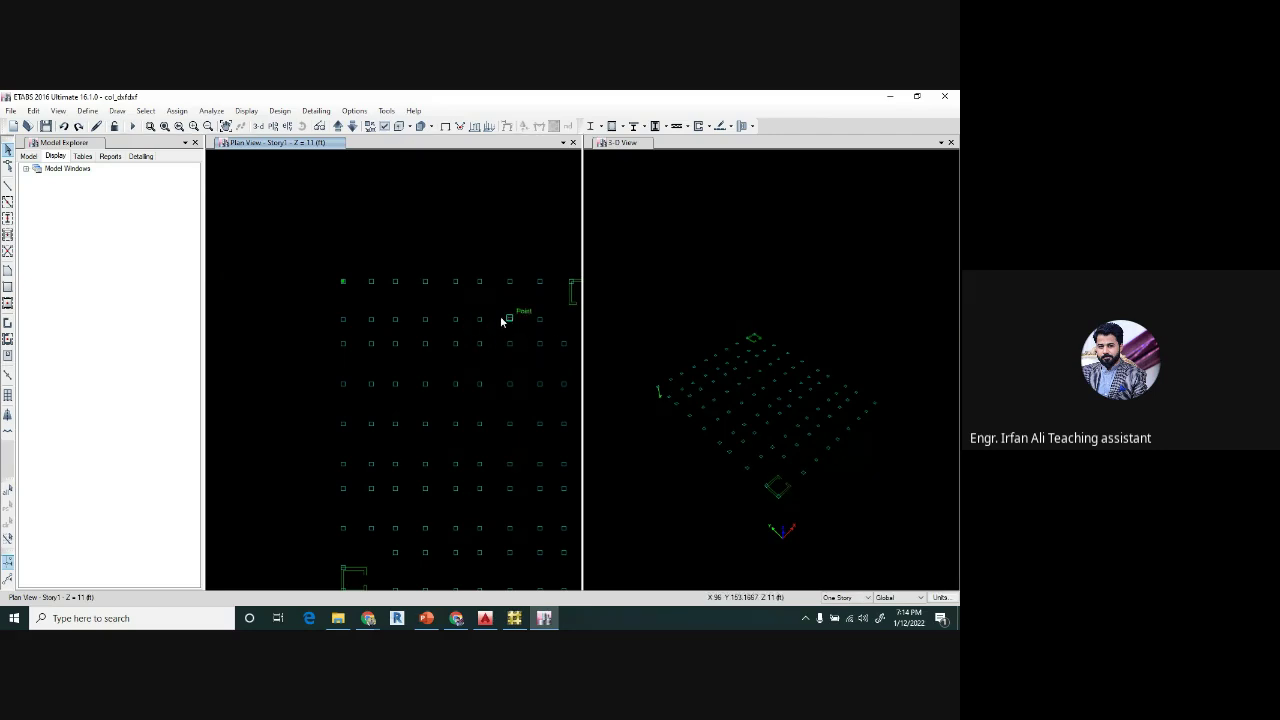
pyautogui.moveTo(520, 378); pyautogui.dragTo(448, 320, button='middle')
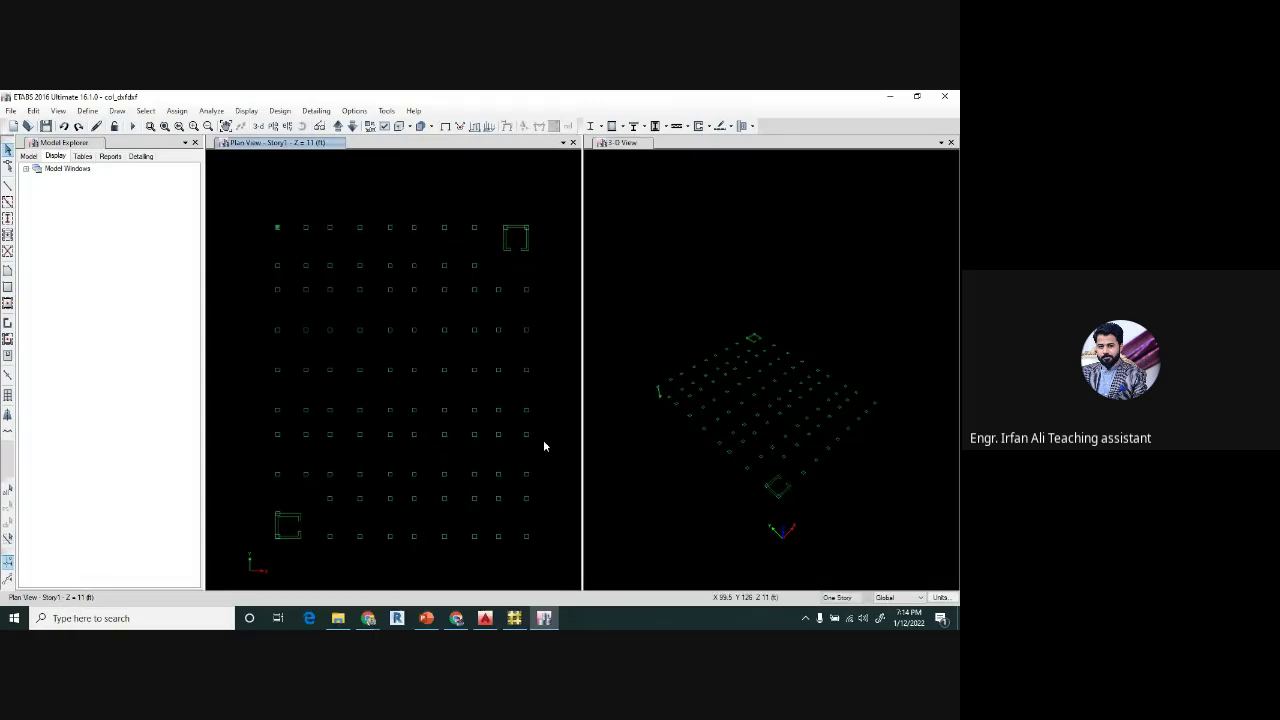
pyautogui.click(852, 597)
pyautogui.click(845, 613)
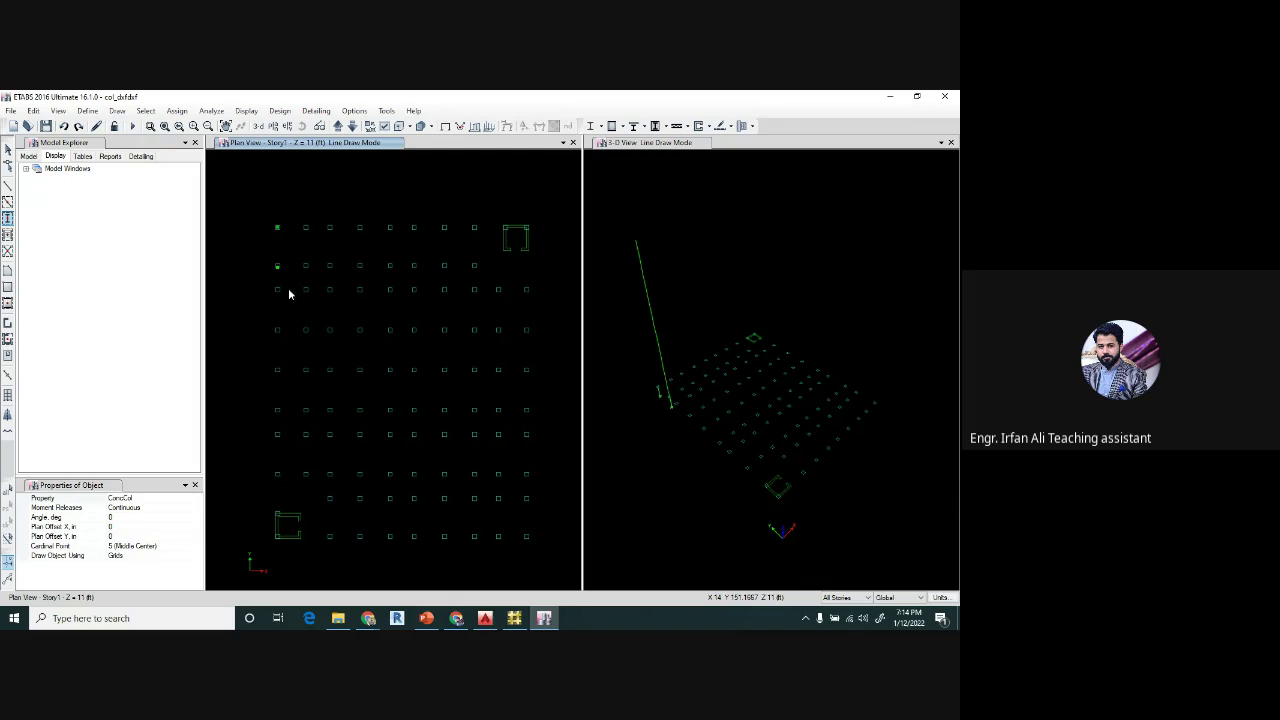
# - Draw a full-height ConcCol column on the second outline of the third row and leave drawing mode
pyautogui.scroll(5, 305, 291)
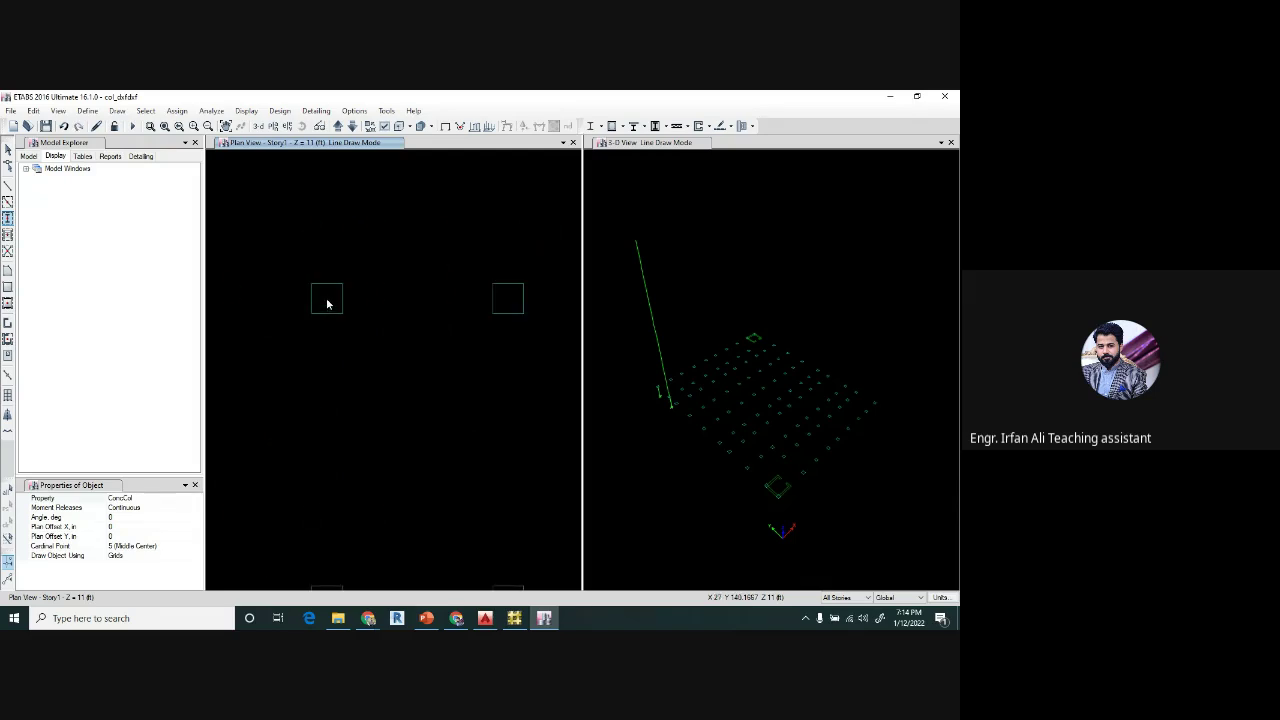
pyautogui.click(326, 299)
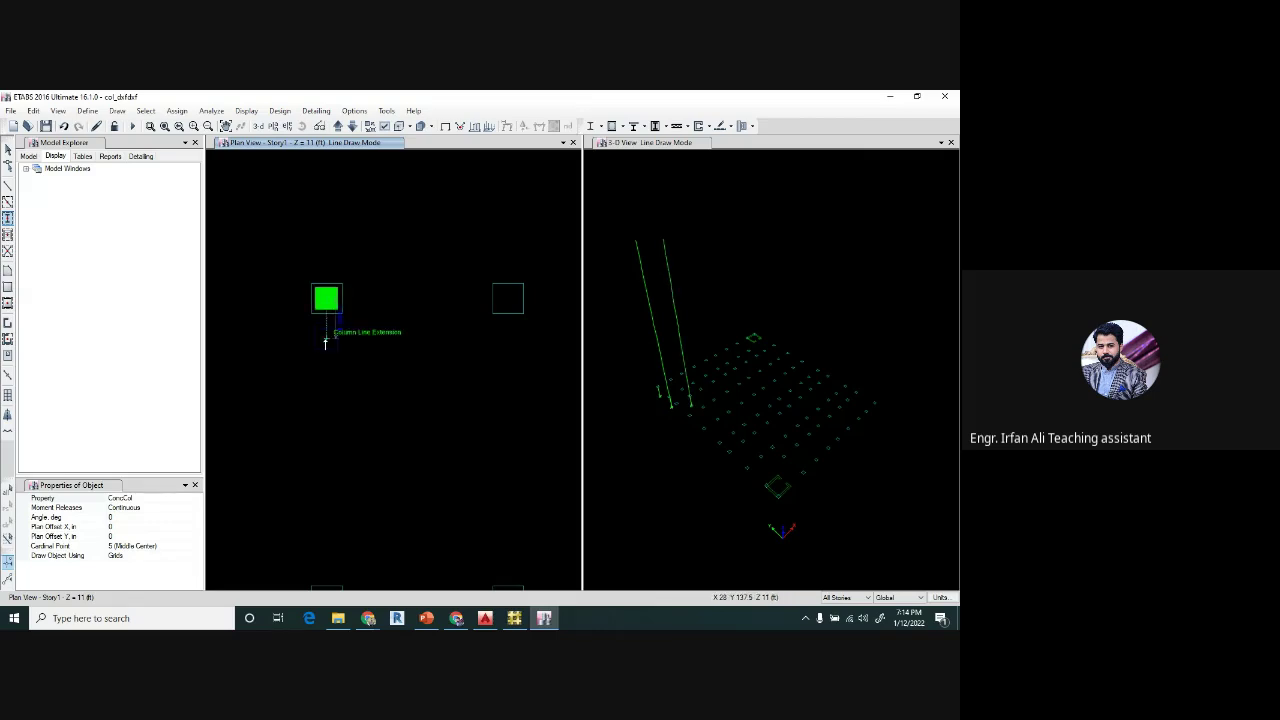
pyautogui.click(8, 150)
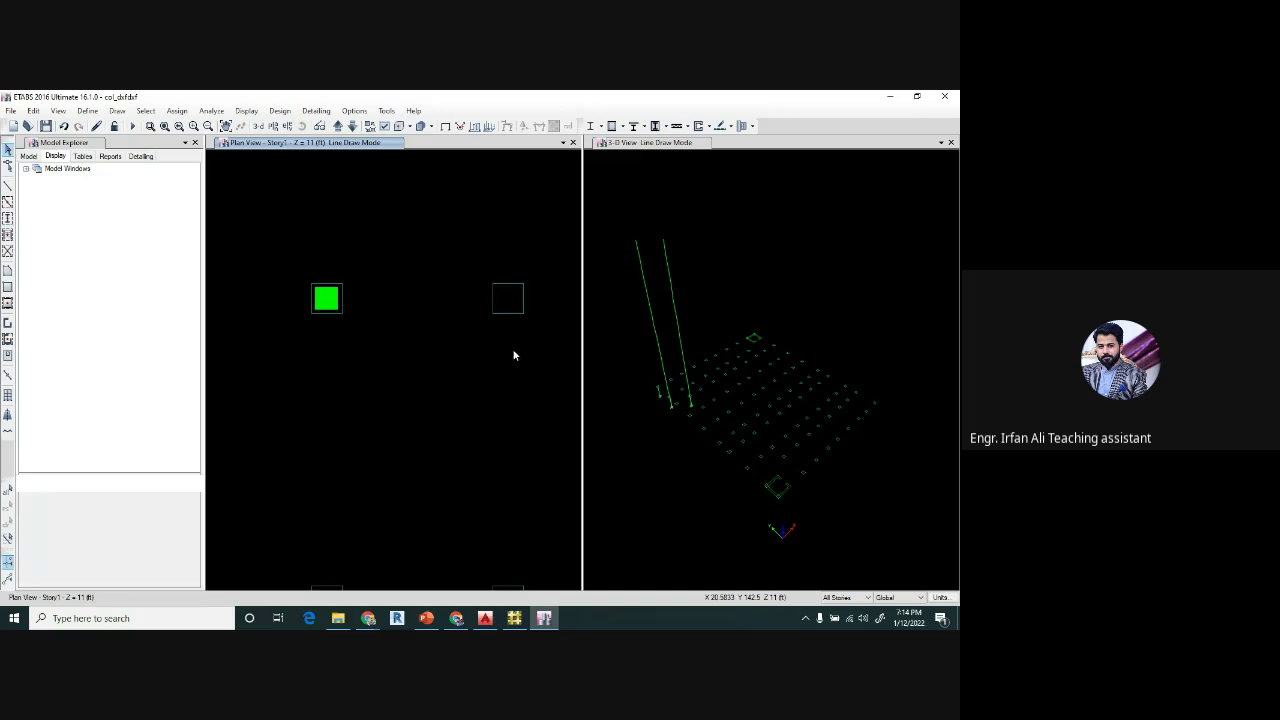
# - Delete all the trial columns at the upper-left corner of the plan
pyautogui.scroll(-3, 458, 352)
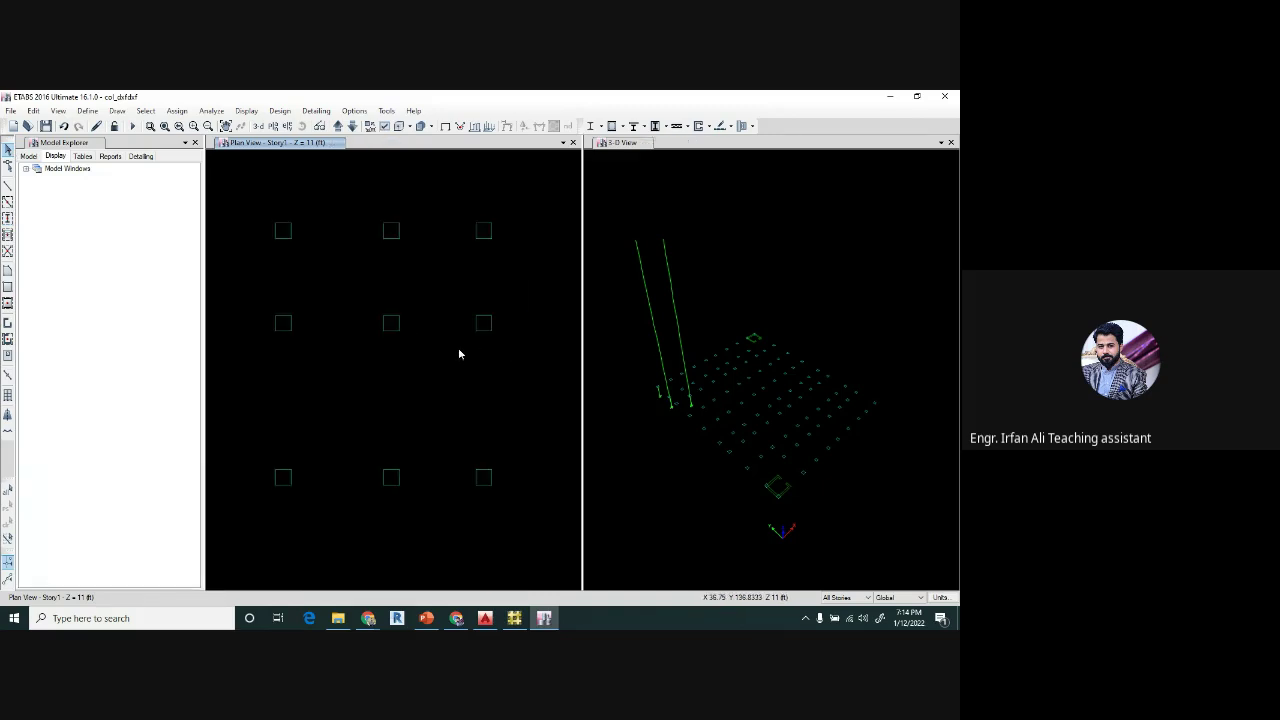
pyautogui.scroll(-2, 459, 353)
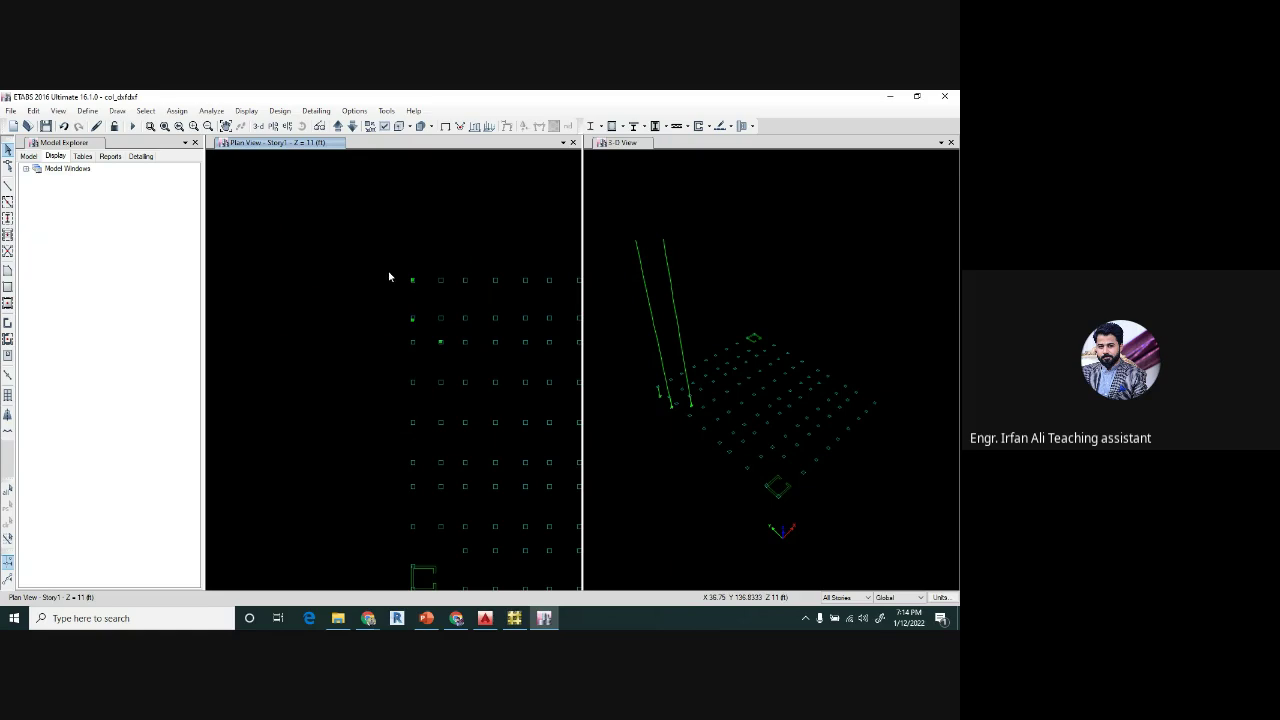
pyautogui.moveTo(382, 264); pyautogui.dragTo(472, 396)
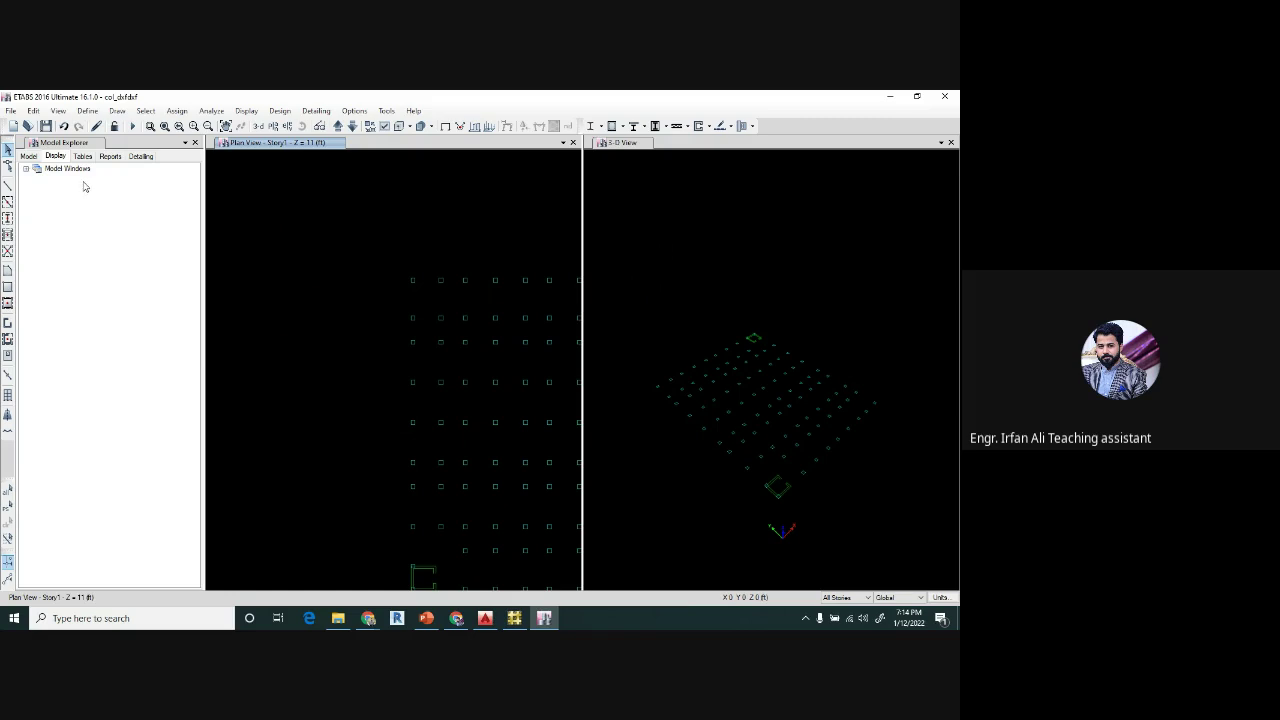
# - Generate column objects from the cyan columns layer under the plan view's Architectural Layers
pyautogui.click(56, 157)
pyautogui.click(26, 171)
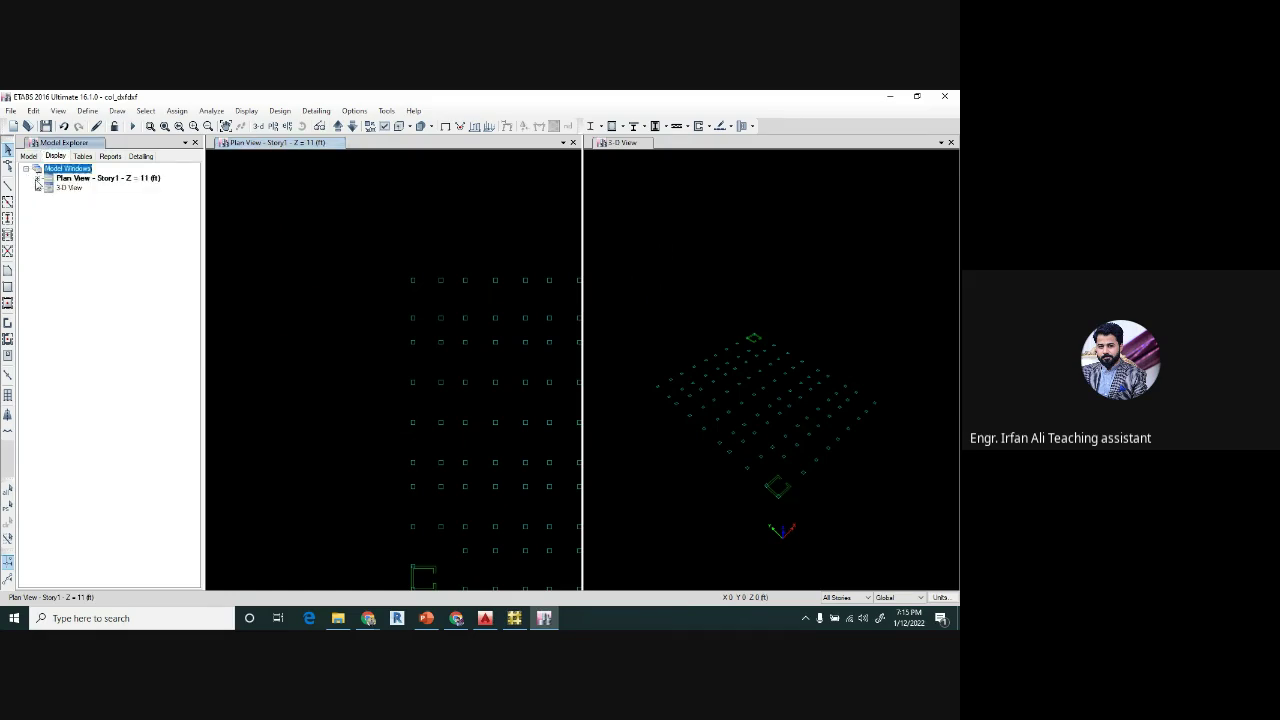
pyautogui.click(37, 179)
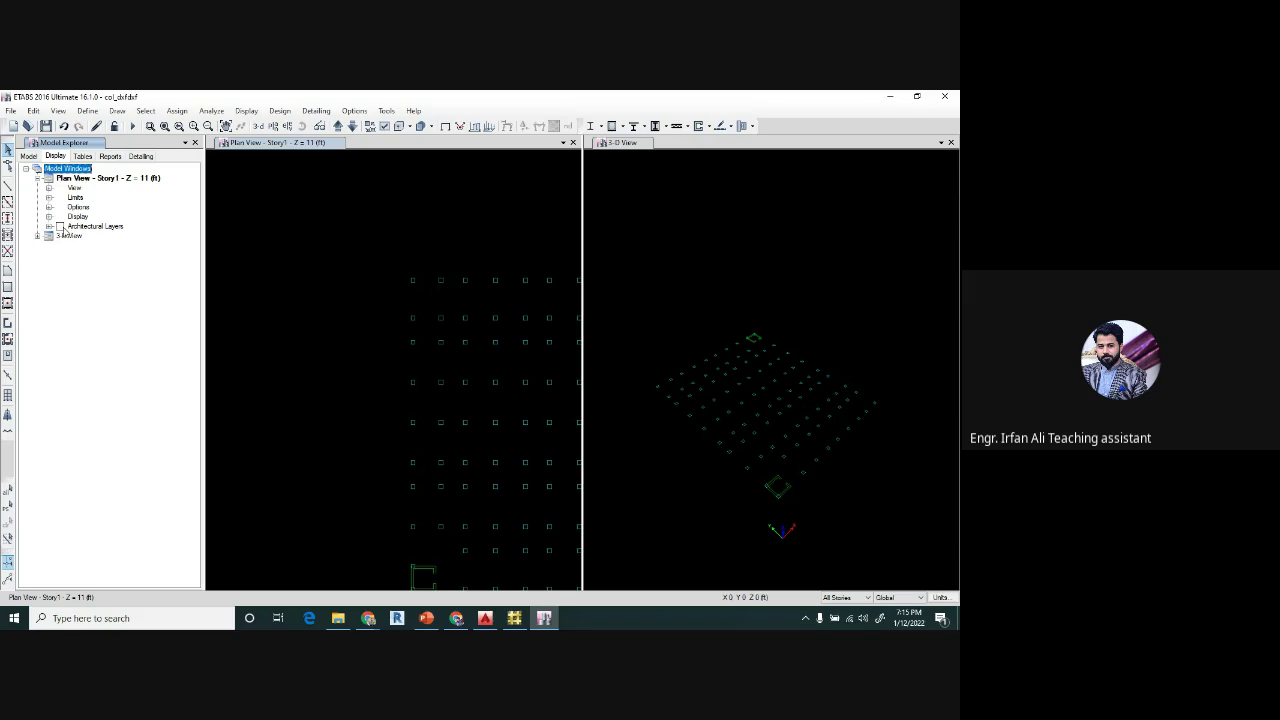
pyautogui.click(49, 226)
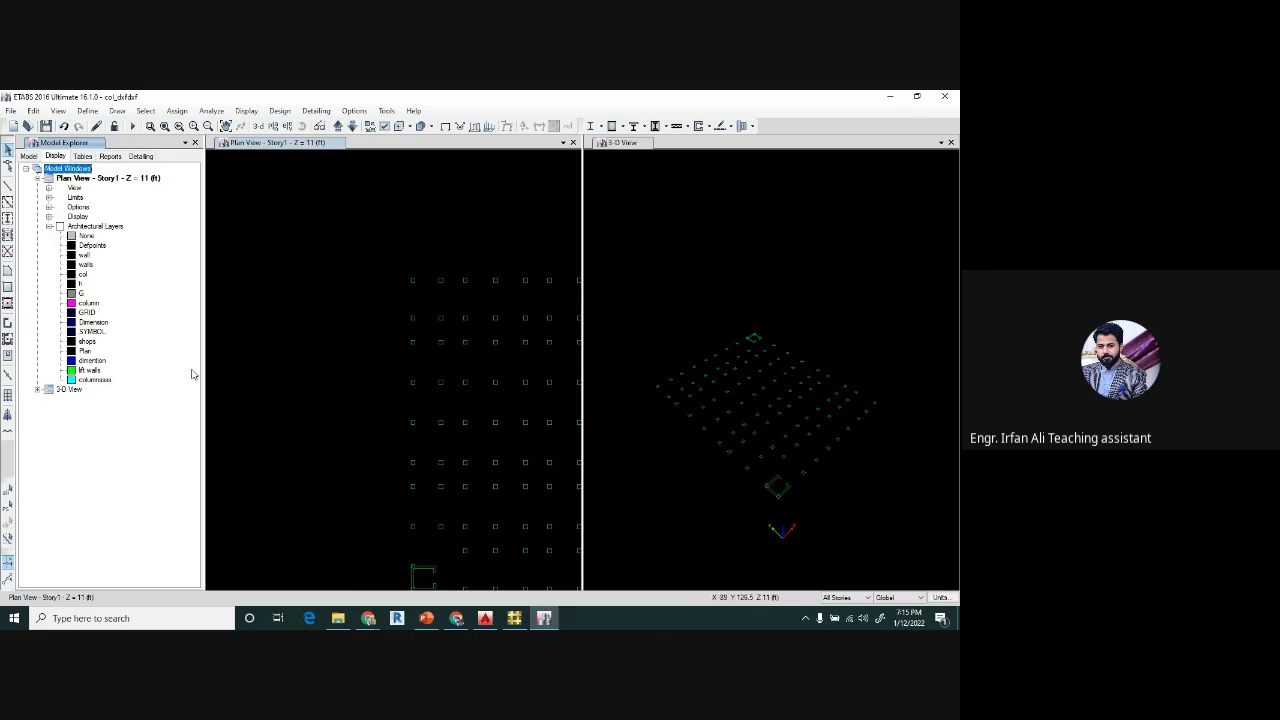
pyautogui.rightClick(94, 381)
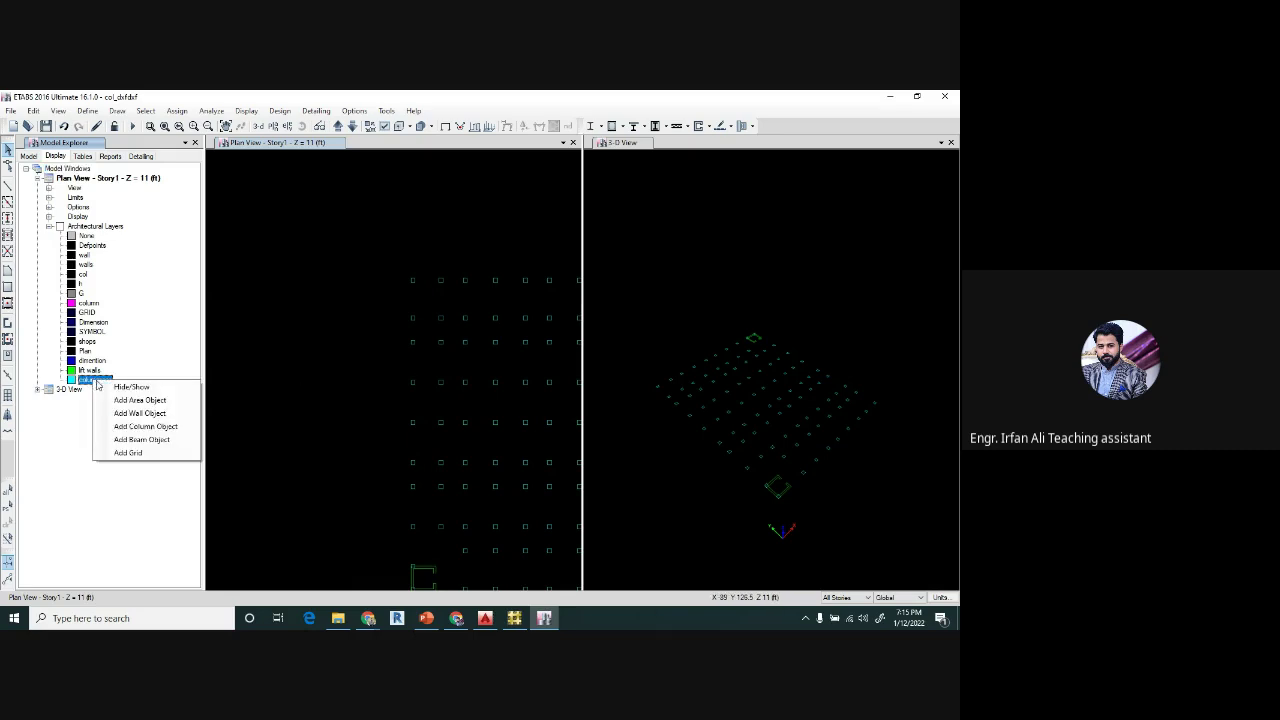
pyautogui.click(138, 427)
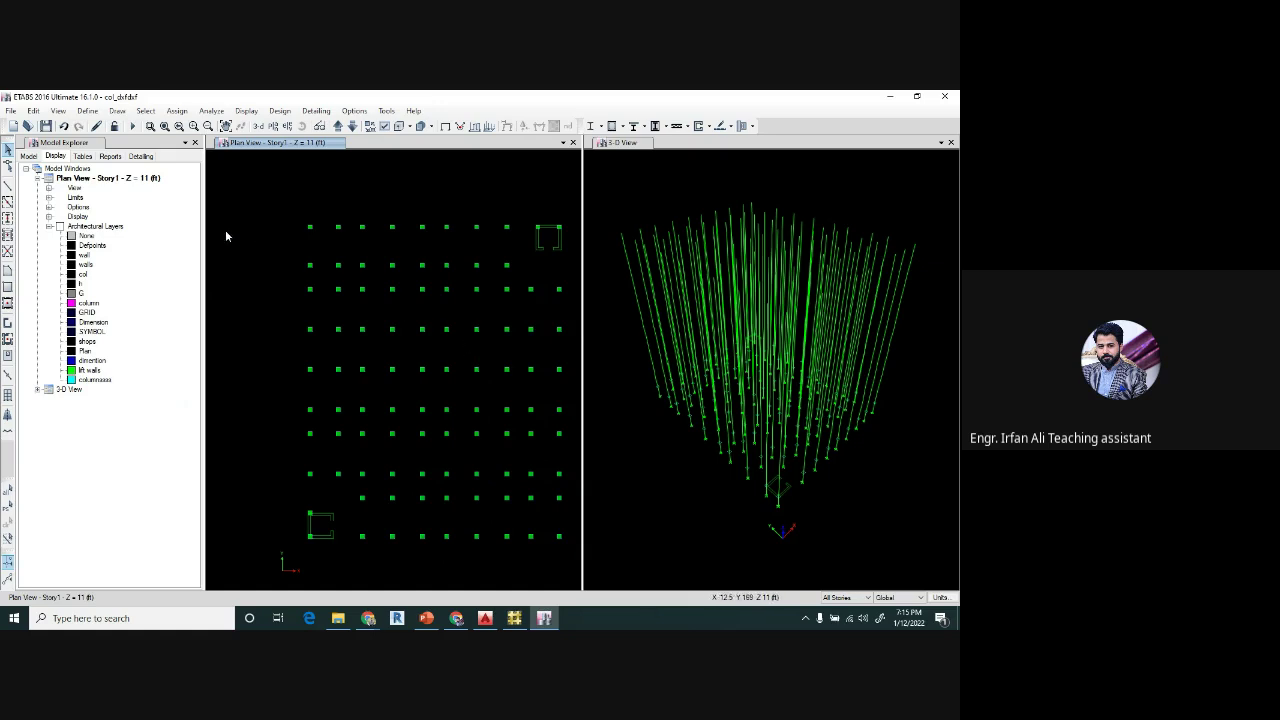
pyautogui.click(8, 188)
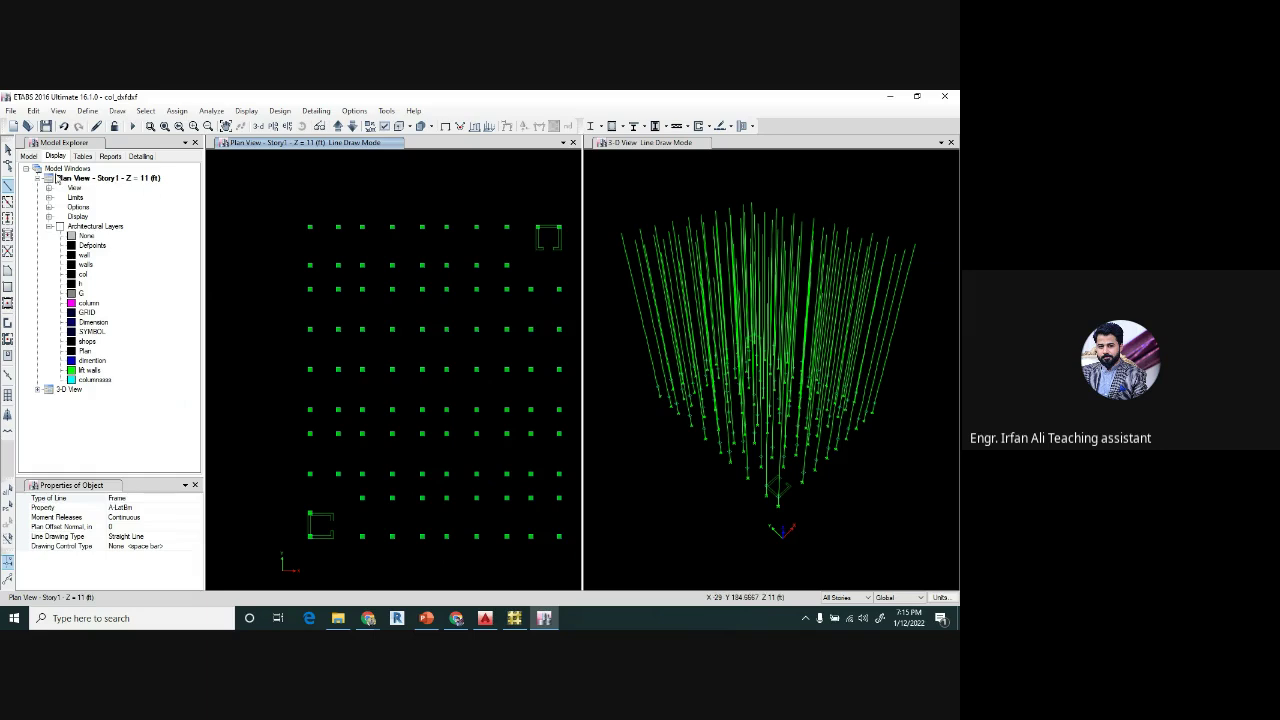
pyautogui.click(8, 149)
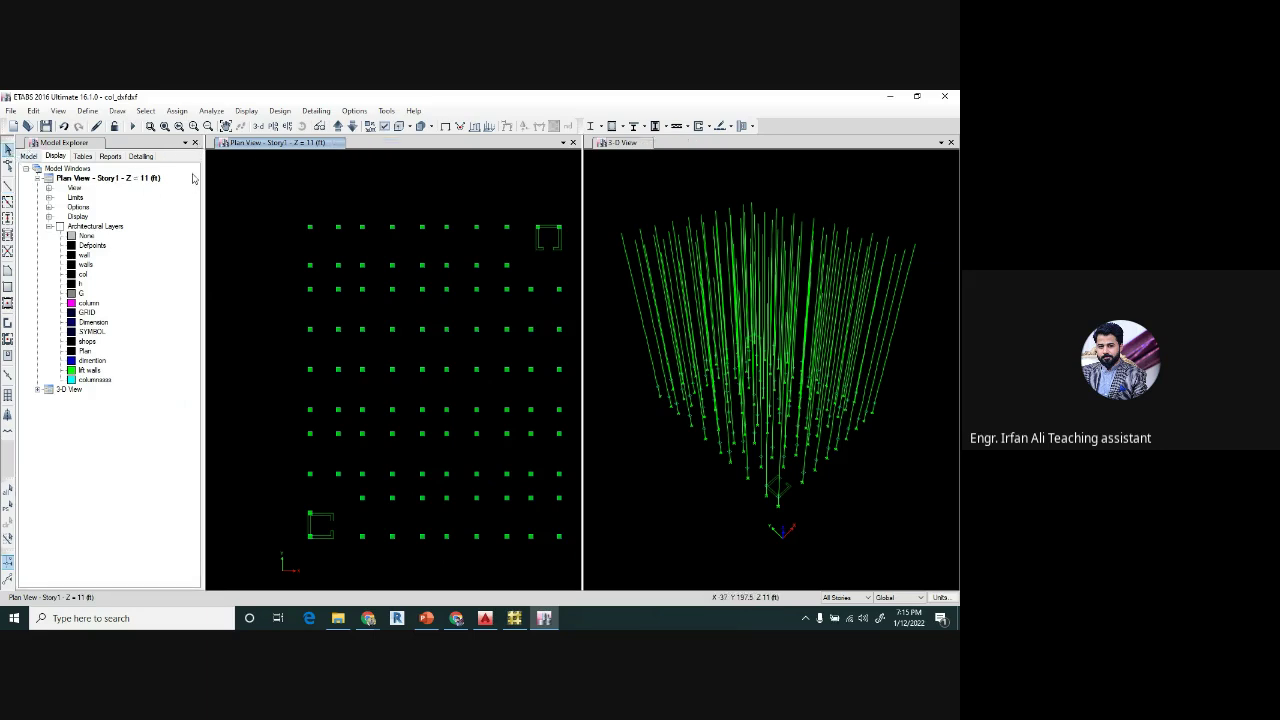
pyautogui.click(287, 126)
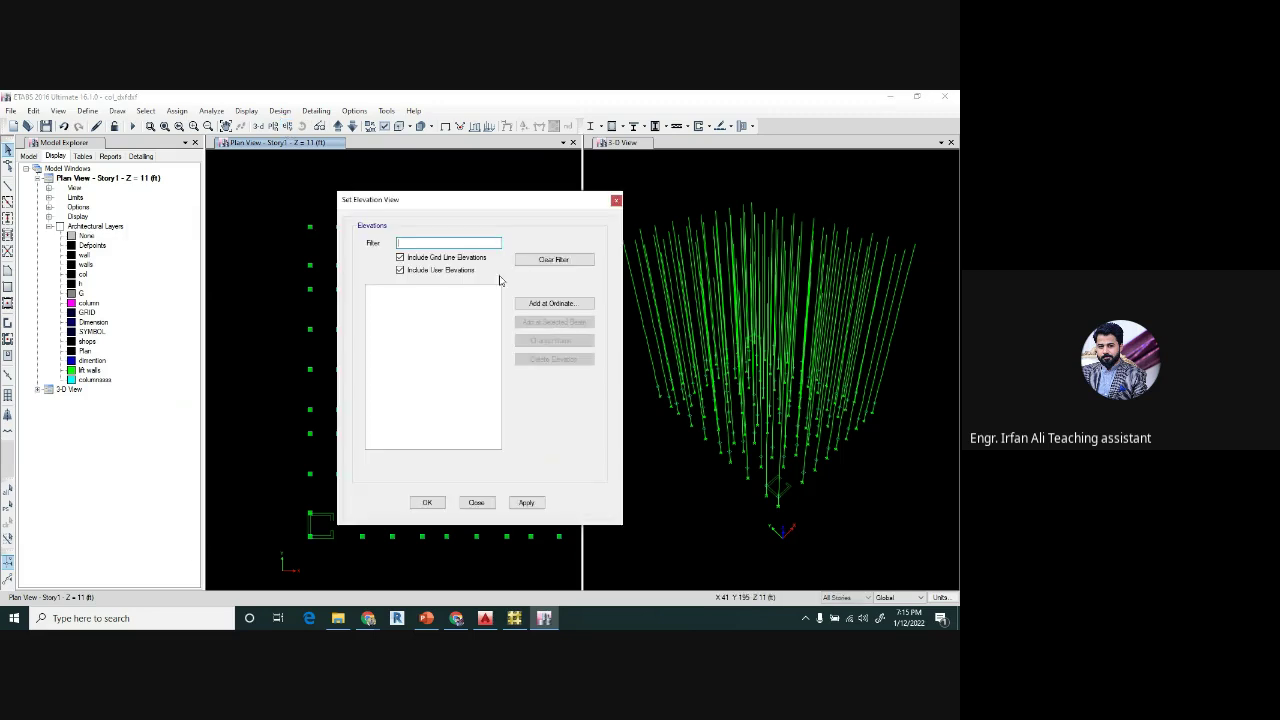
pyautogui.click(616, 200)
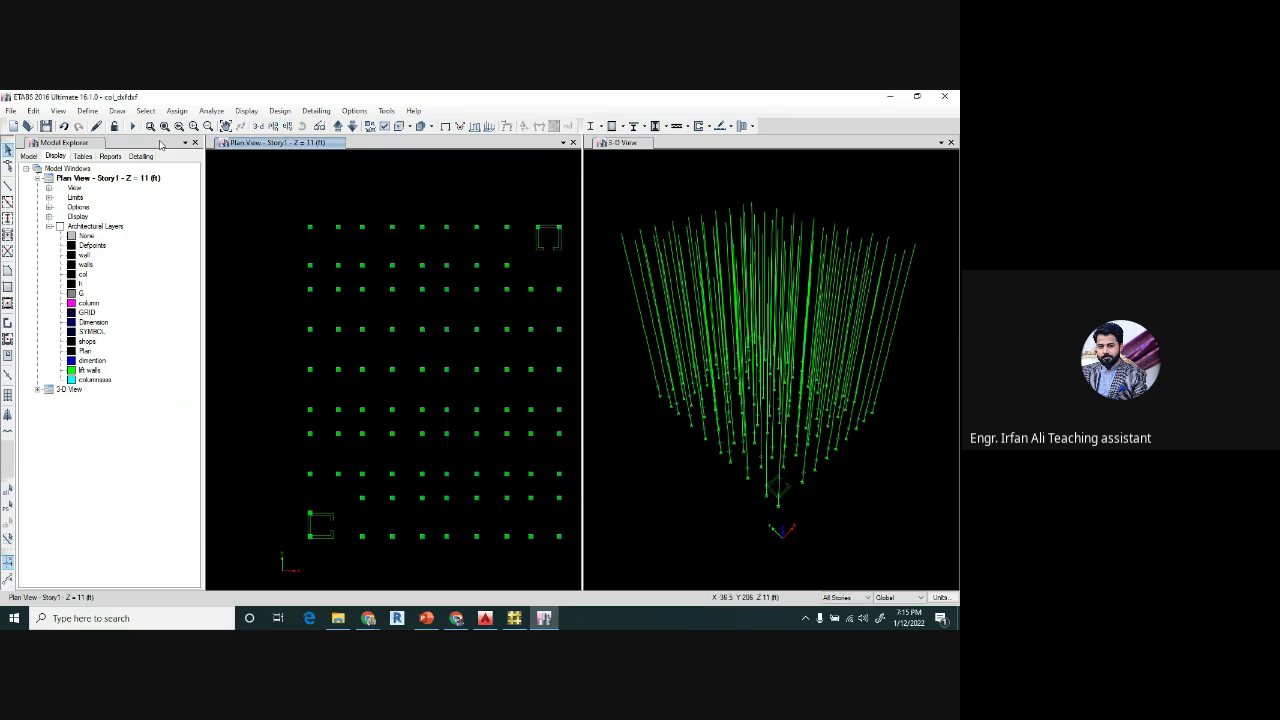
# - Draw a grid line through the plan's uppermost row of columns, from the first column to the last one at the lift core
pyautogui.click(116, 111)
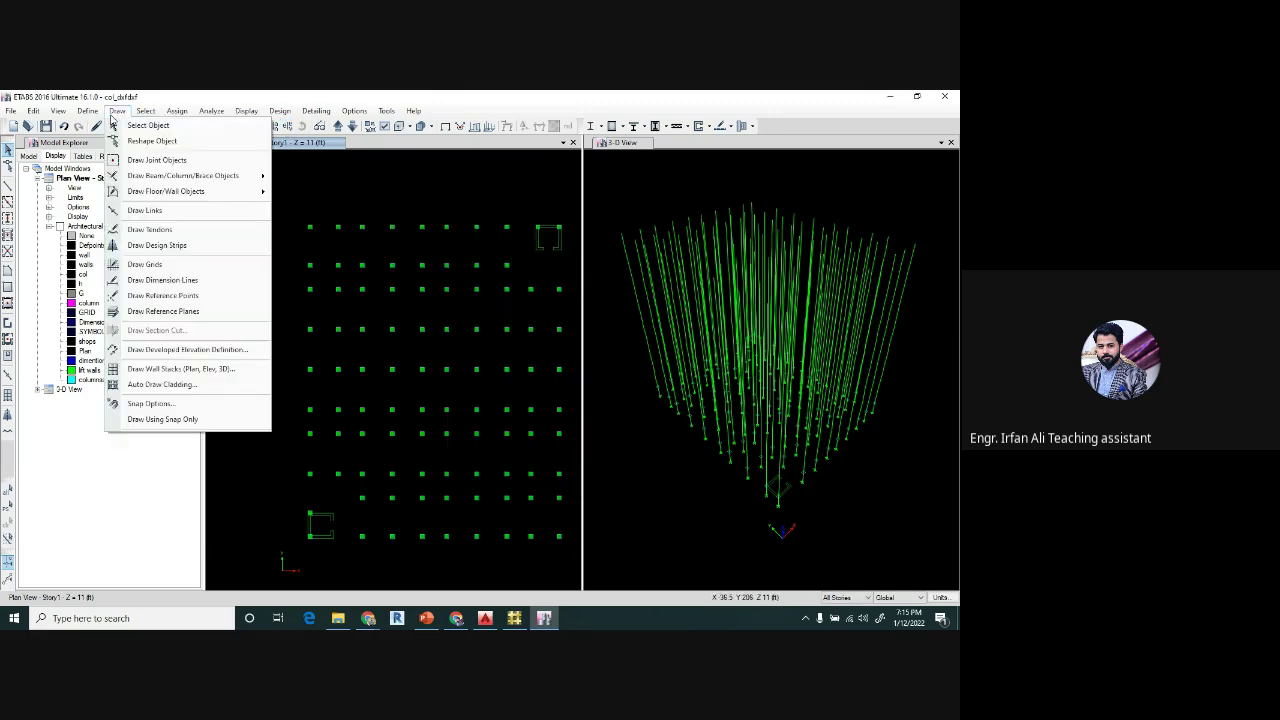
pyautogui.click(148, 264)
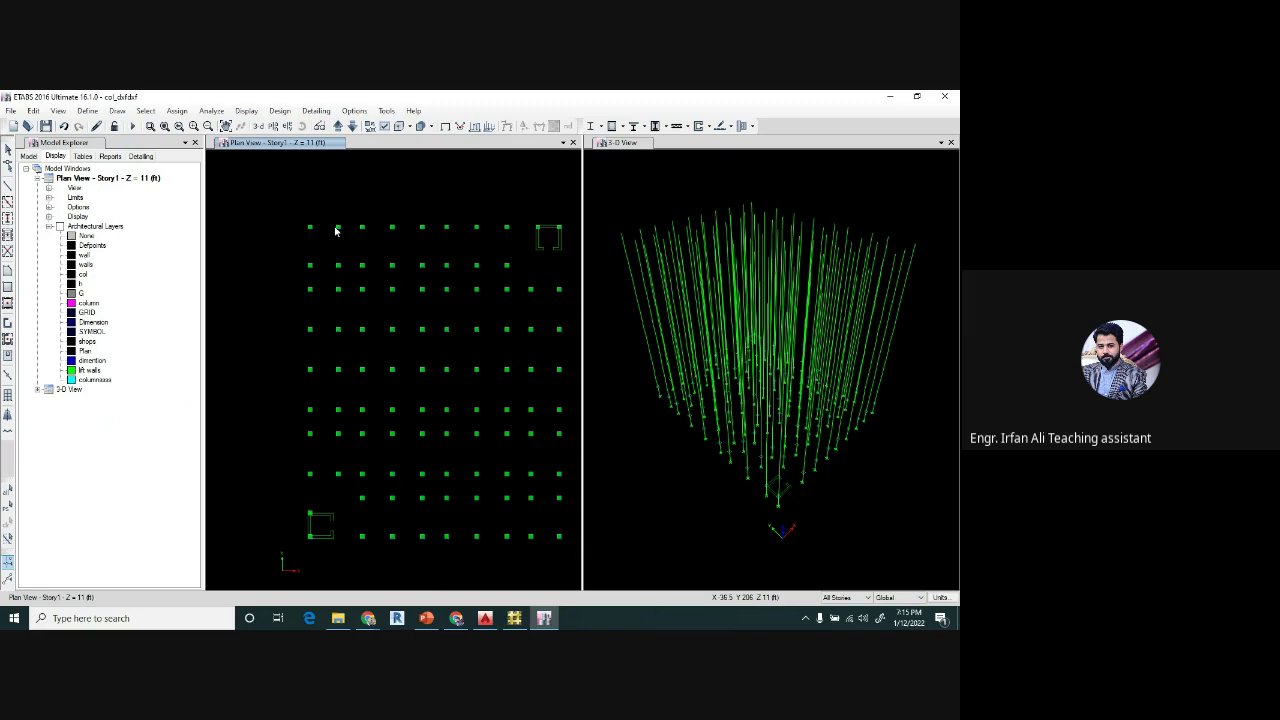
pyautogui.scroll(10, 310, 231)
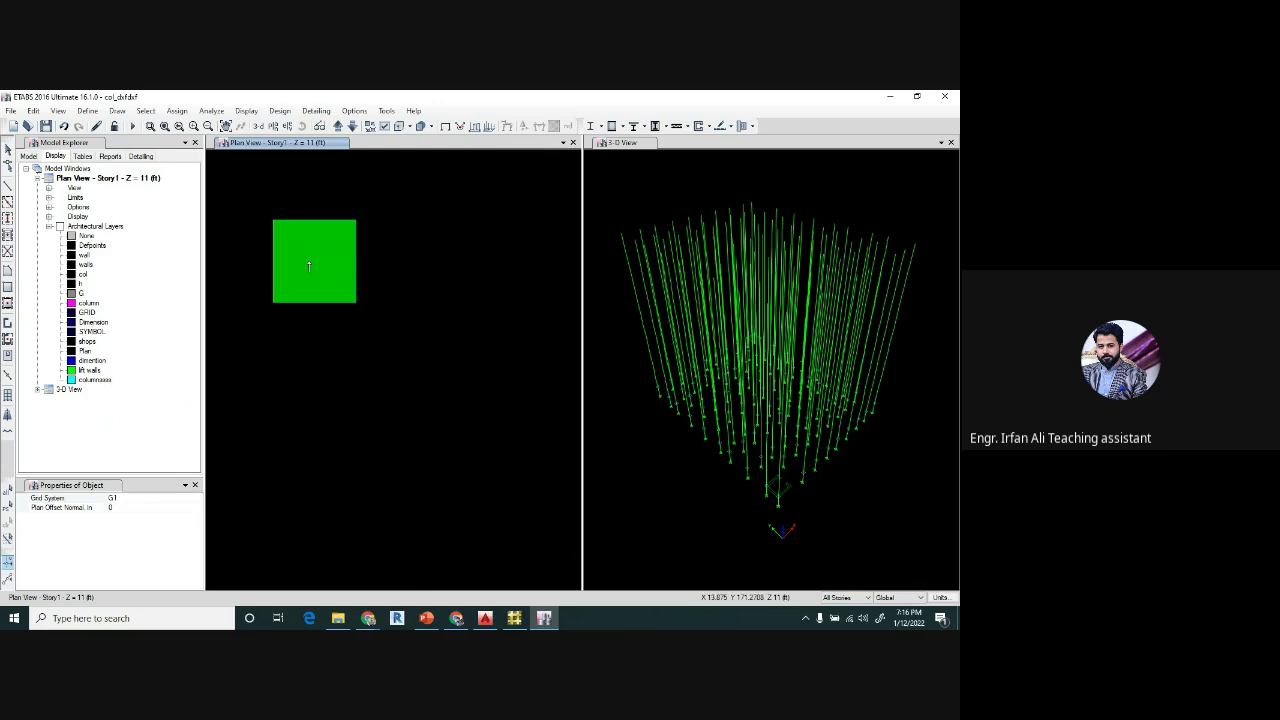
pyautogui.scroll(-4, 306, 270)
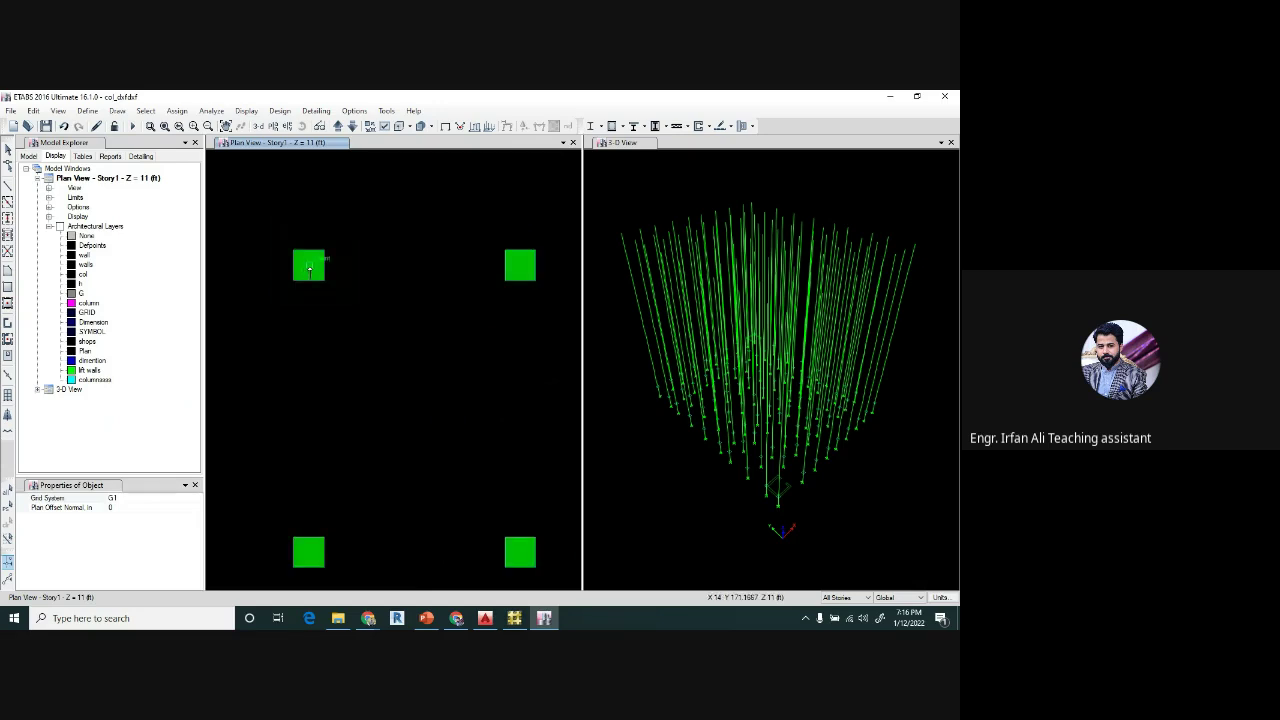
pyautogui.scroll(-3, 261, 286)
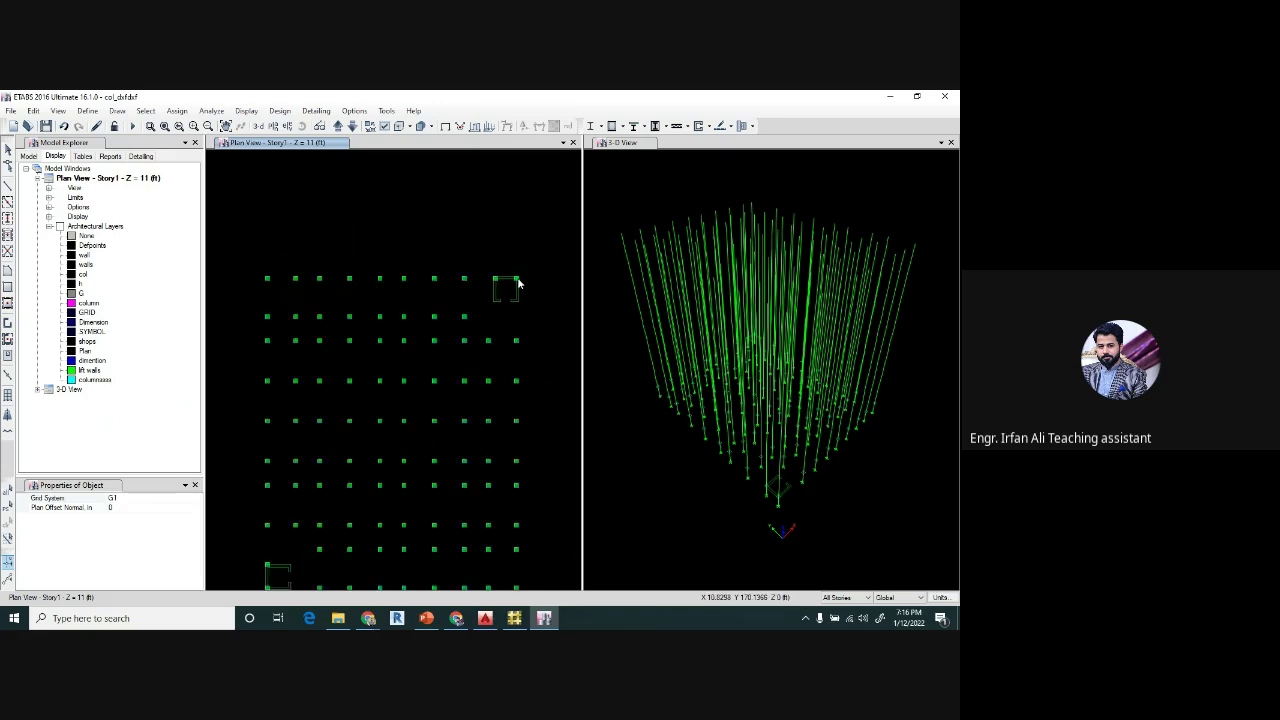
pyautogui.scroll(3, 517, 277)
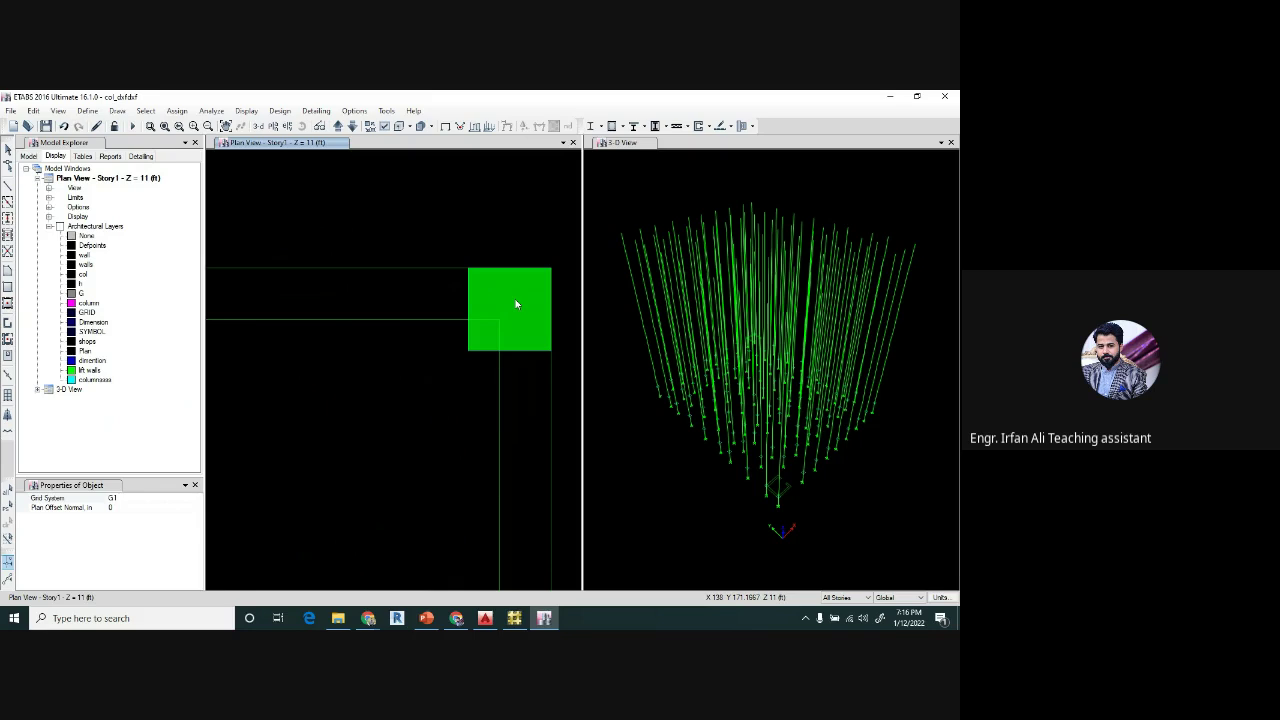
pyautogui.scroll(-2, 516, 304)
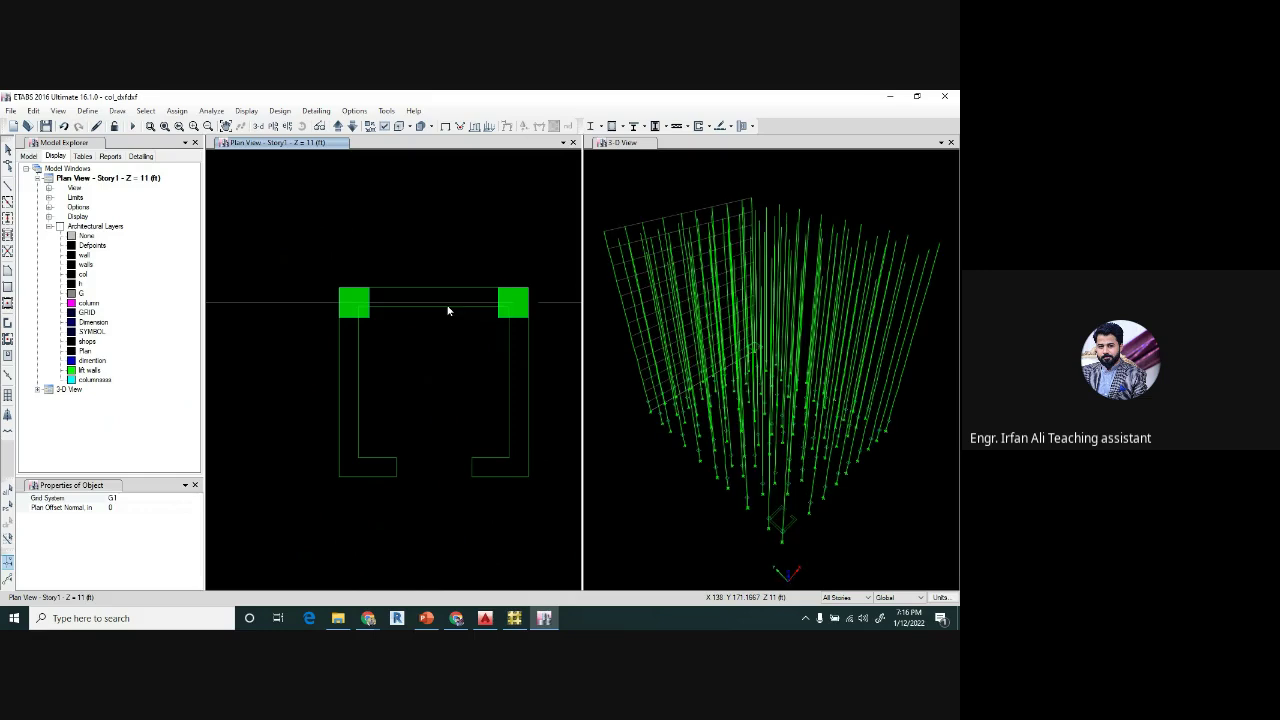
pyautogui.scroll(-3, 360, 176)
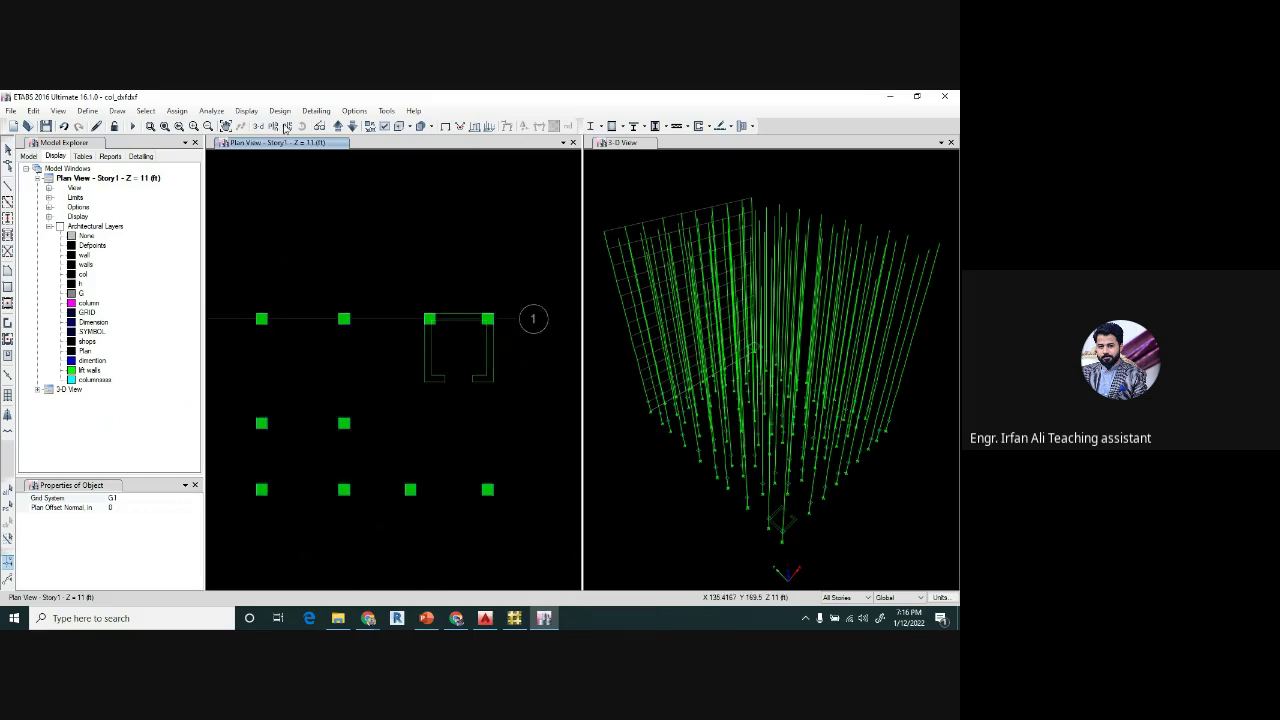
# - View the elevation along grid line 1 and return to the Story1 plan view
pyautogui.click(287, 126)
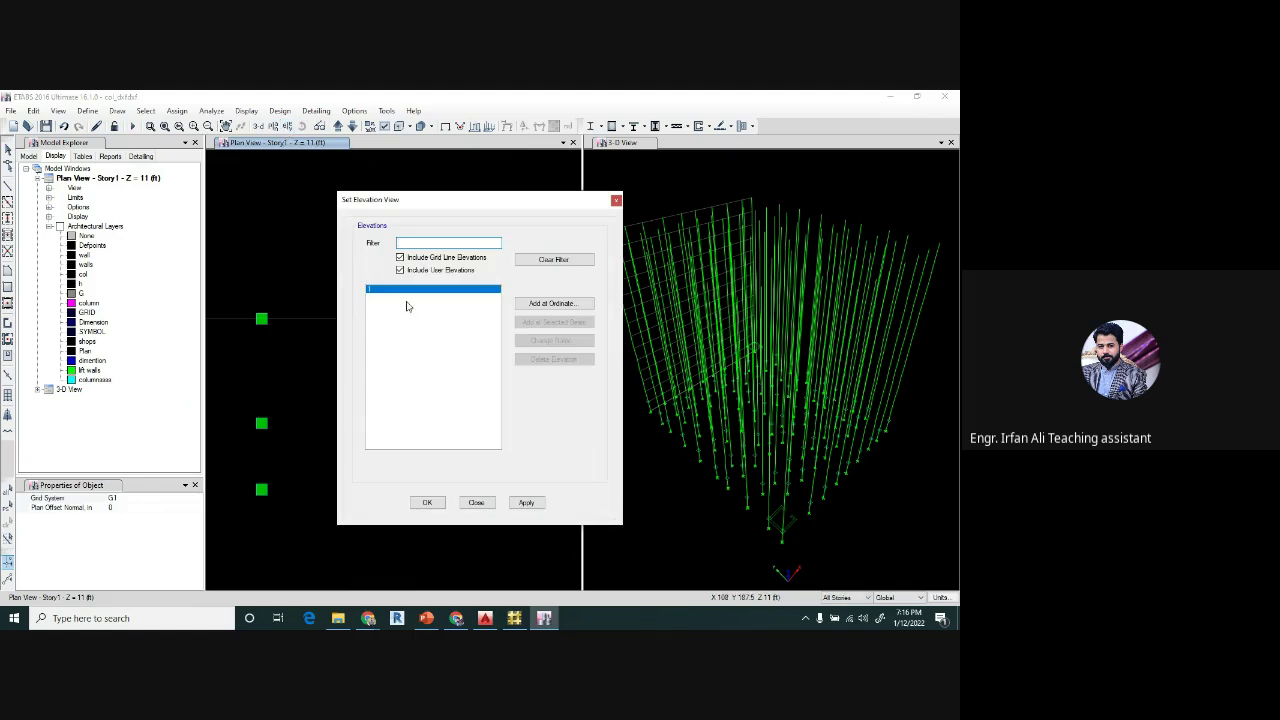
pyautogui.click(427, 502)
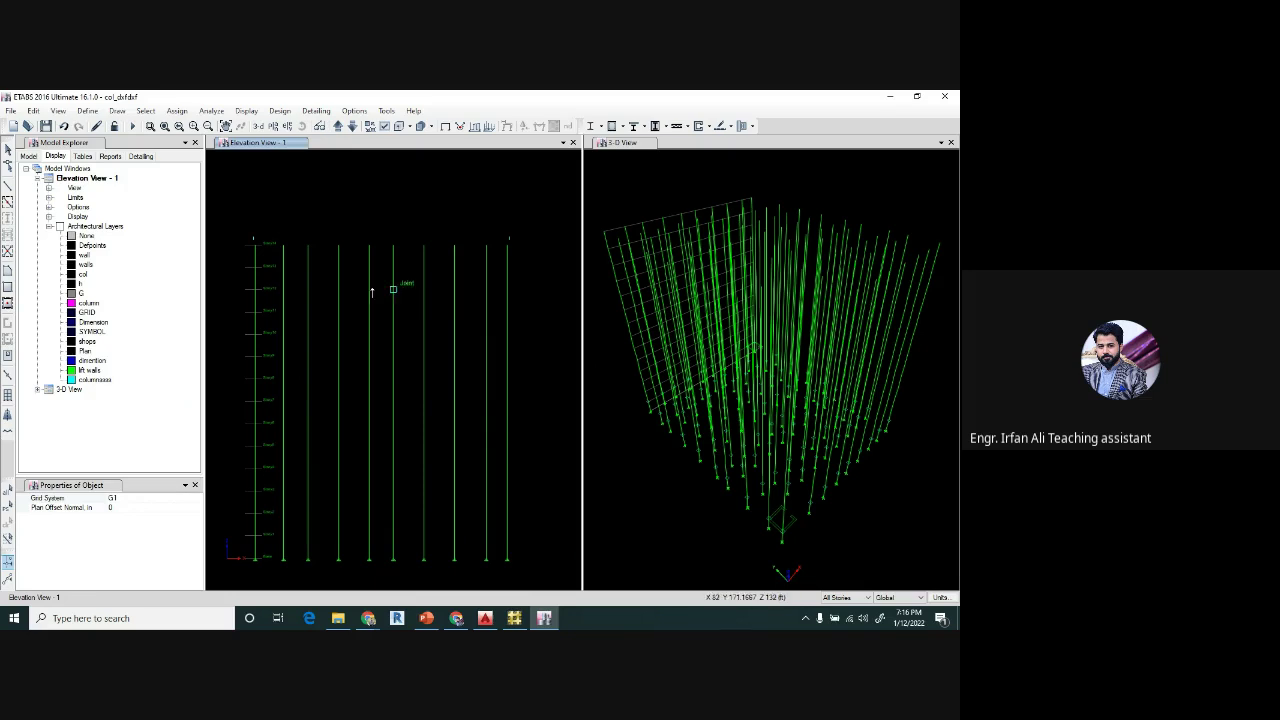
pyautogui.click(272, 126)
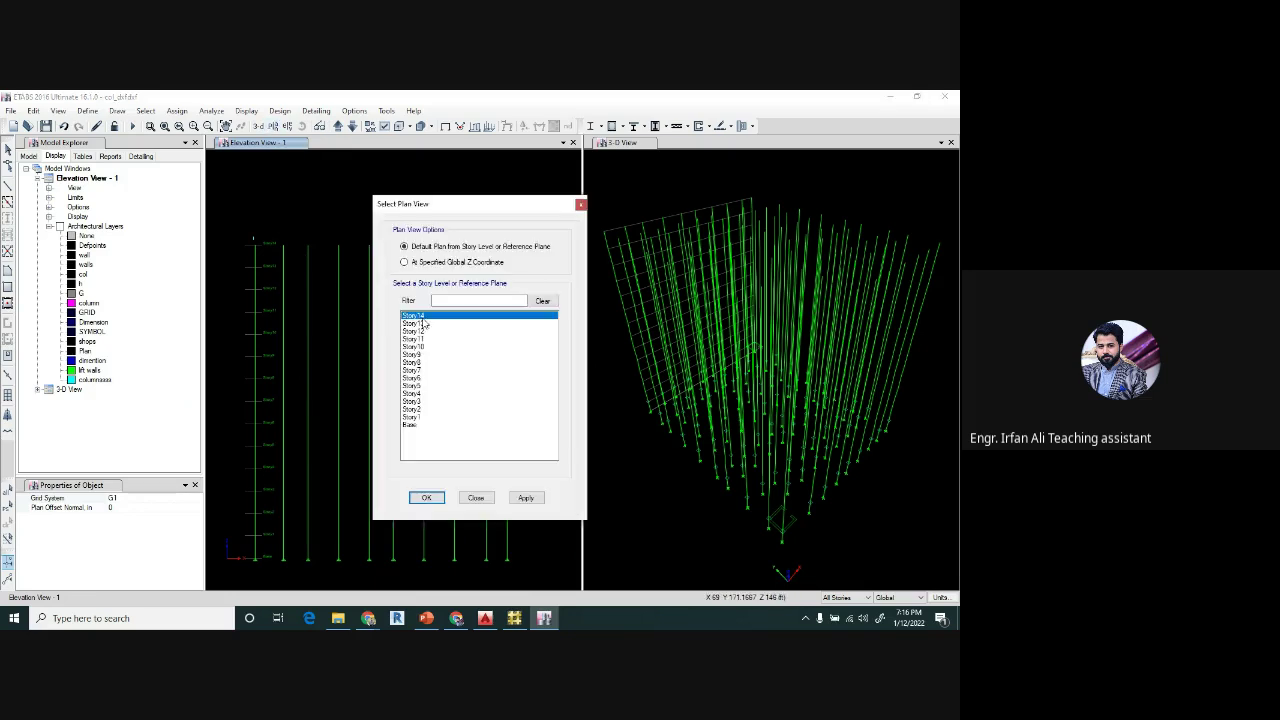
pyautogui.click(412, 417)
pyautogui.click(430, 500)
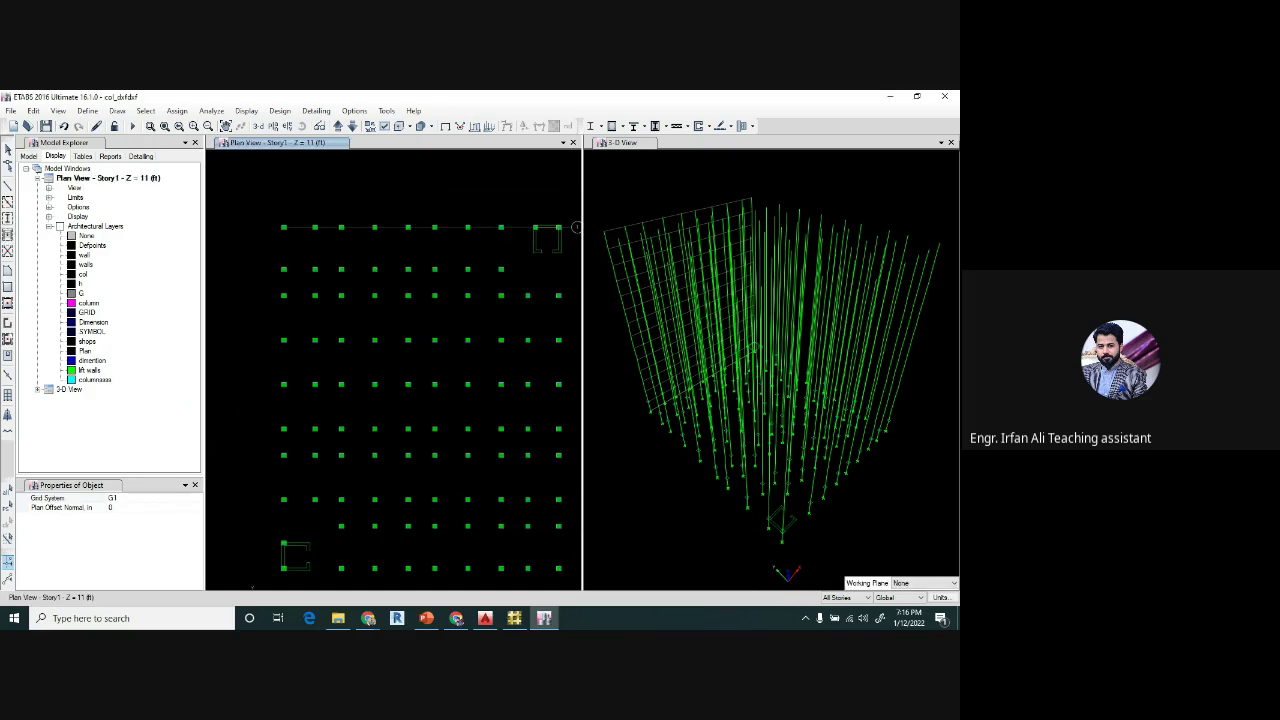
# - Close the 3-D view, leave grid drawing mode and generate wall objects from the lift walls layer under Architectural Layers
pyautogui.click(945, 155)
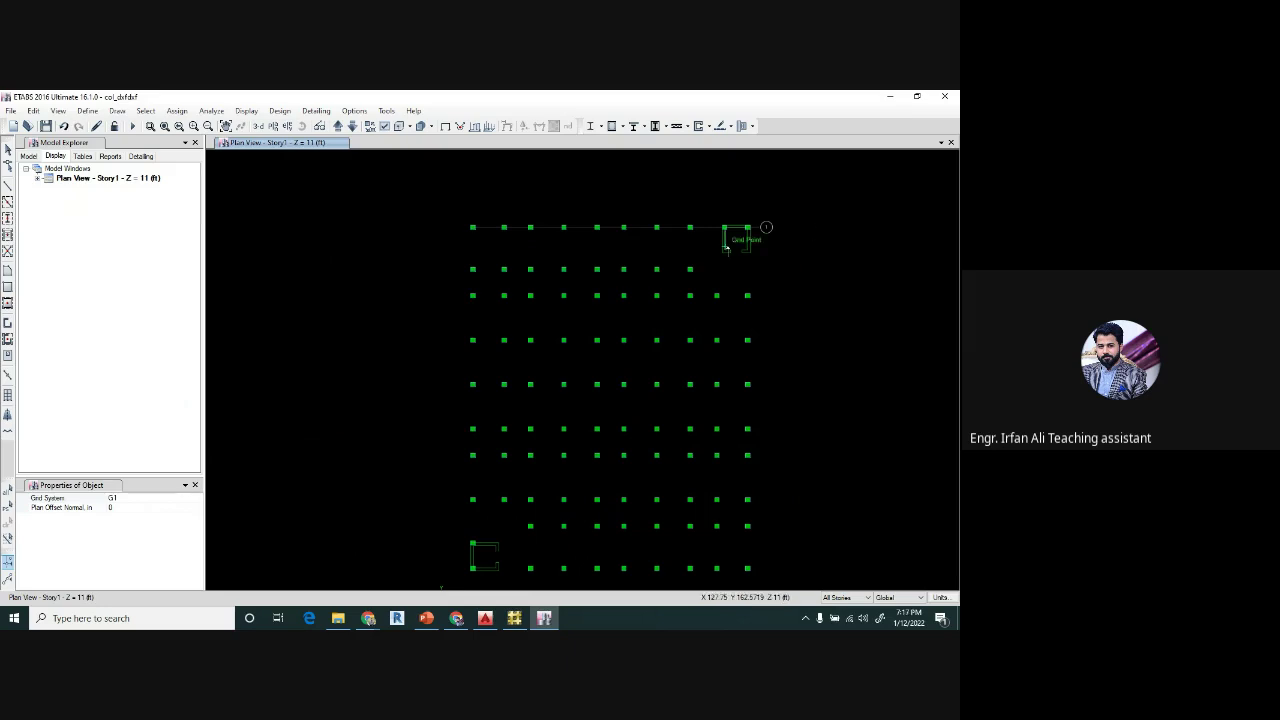
pyautogui.click(7, 148)
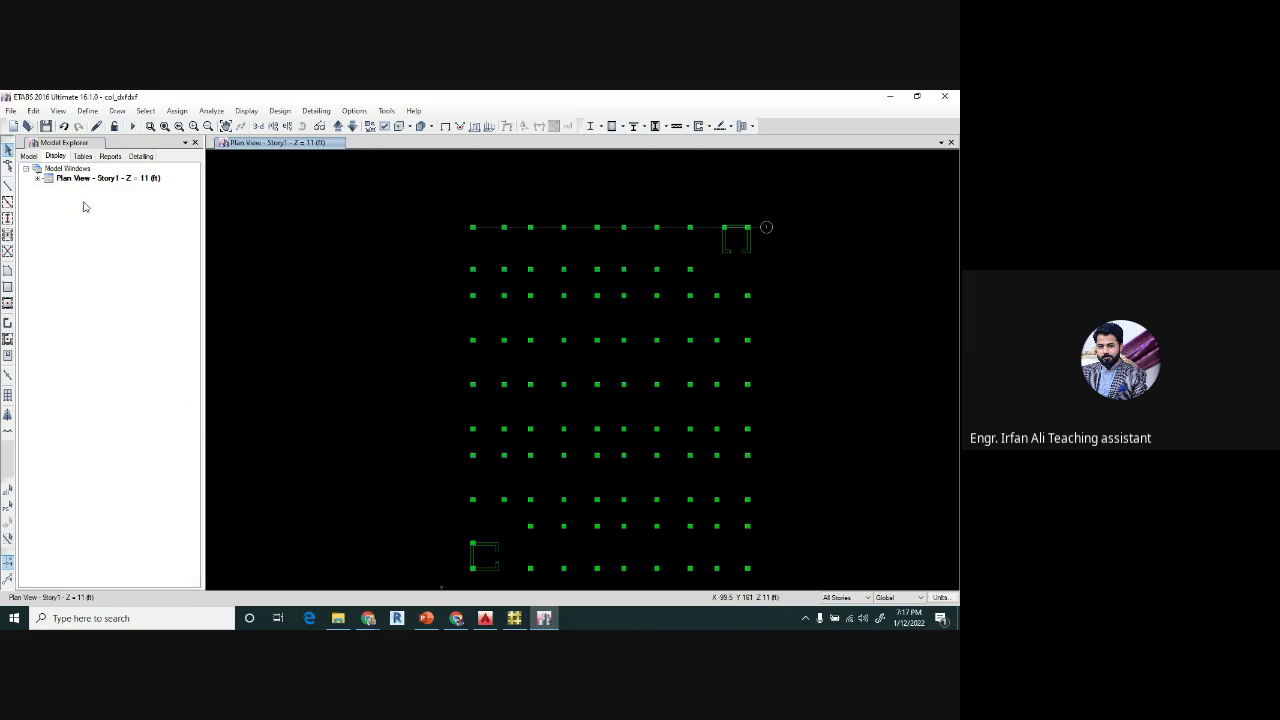
pyautogui.click(37, 178)
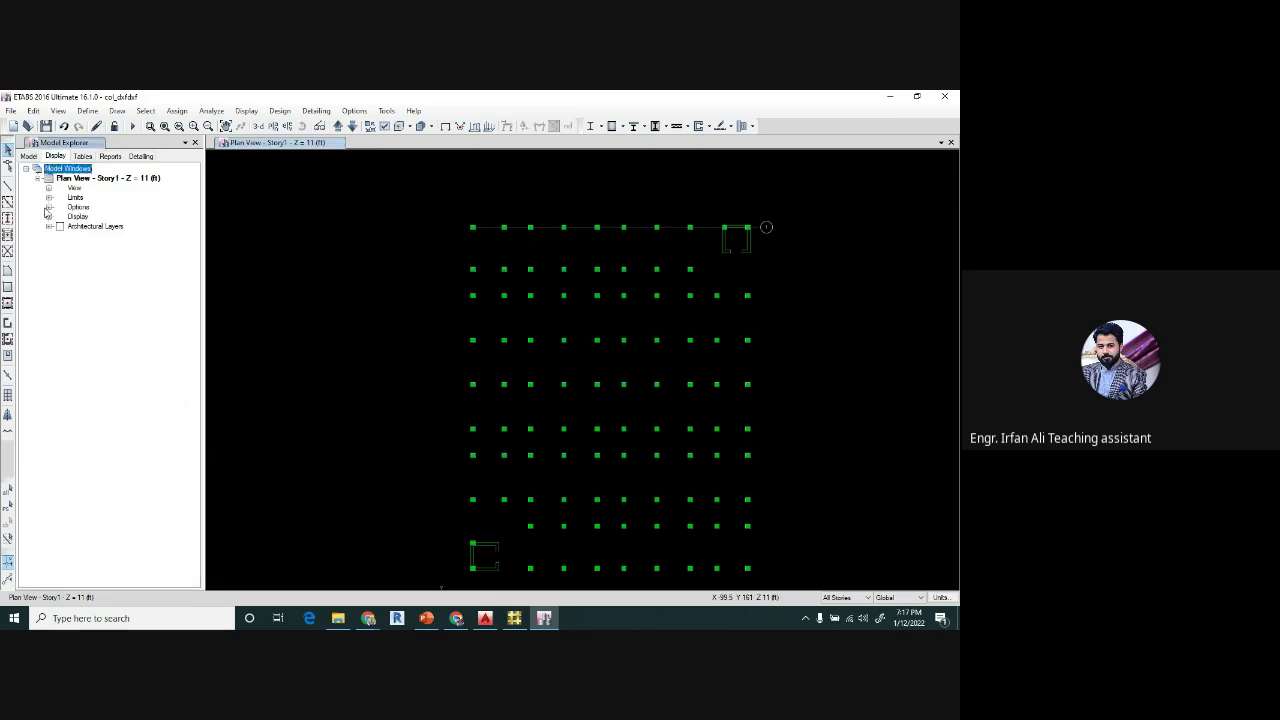
pyautogui.click(49, 226)
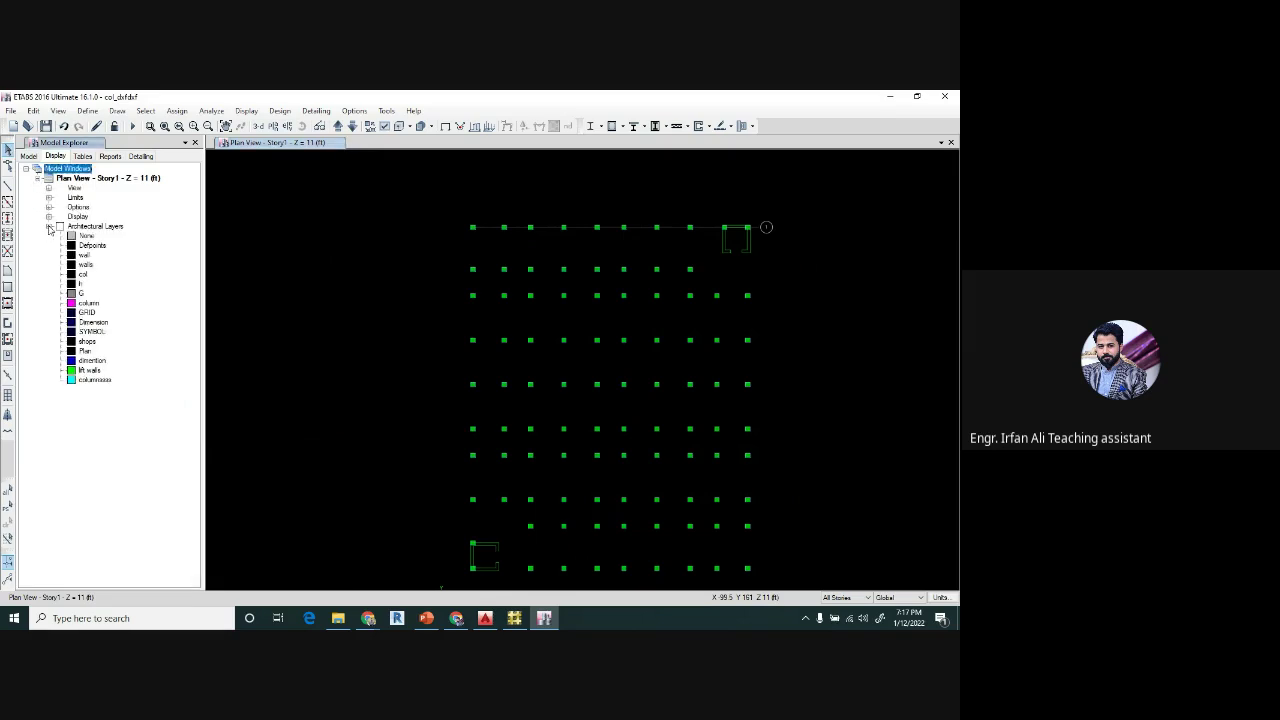
pyautogui.click(88, 370)
pyautogui.rightClick(88, 371)
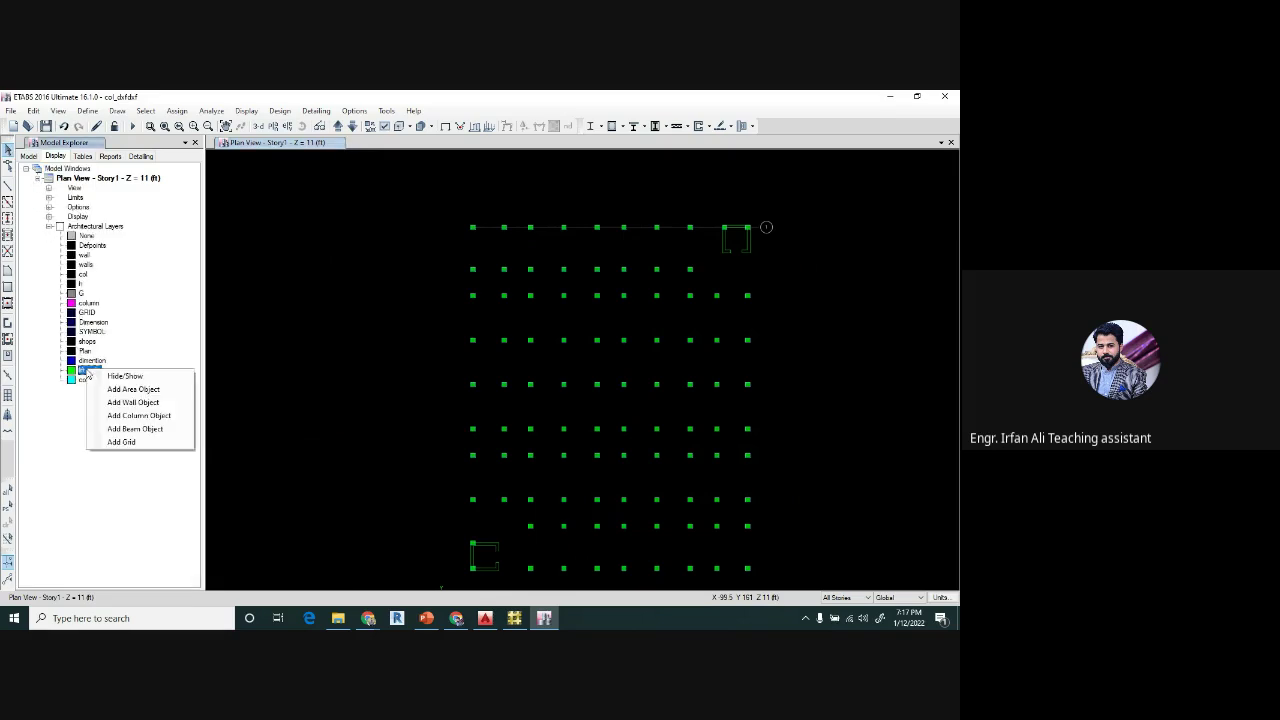
pyautogui.click(134, 403)
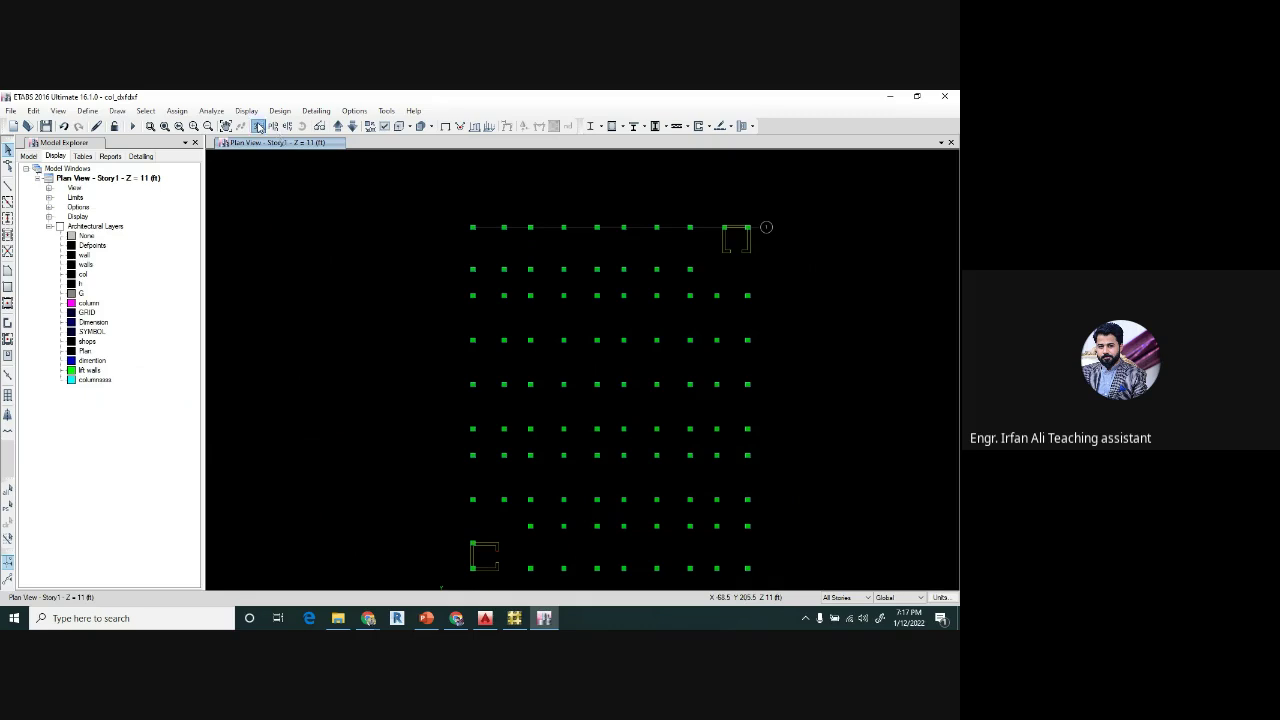
# - Examine the lift walls and columns from several angles in the 3-D view, and return to the Story1 plan
pyautogui.click(258, 126)
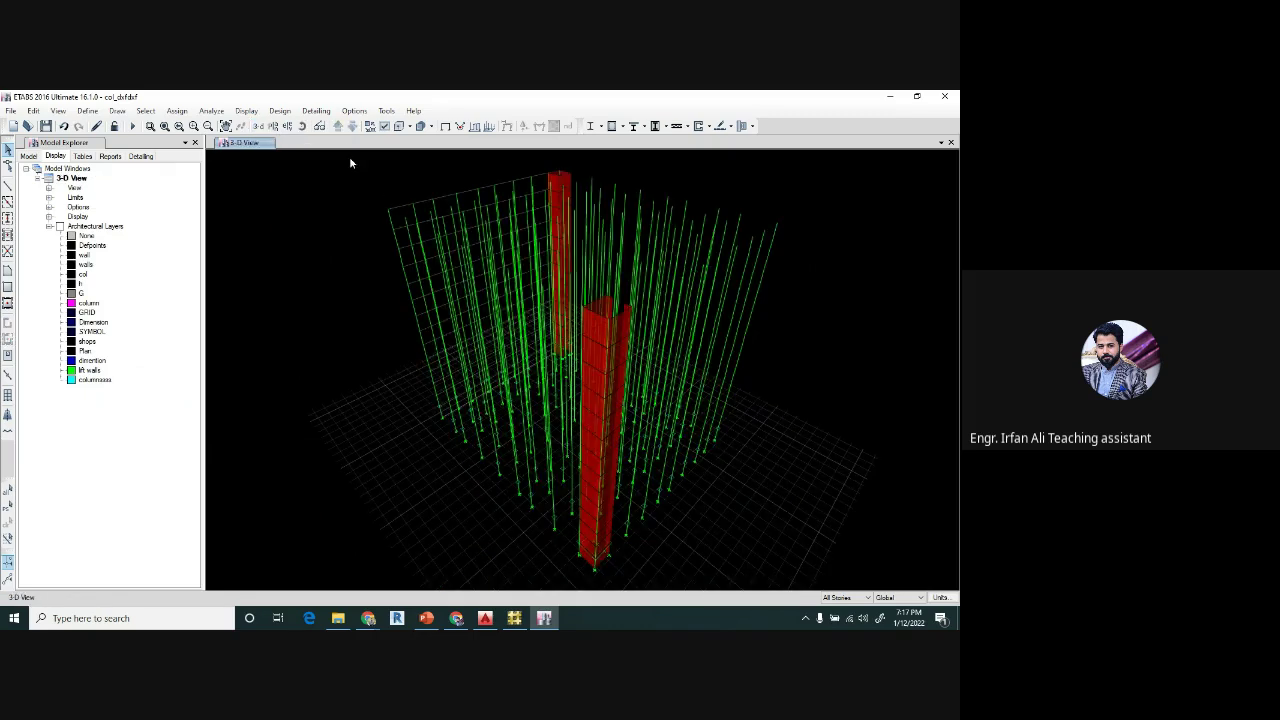
pyautogui.click(301, 126)
pyautogui.moveTo(709, 434); pyautogui.dragTo(650, 473)
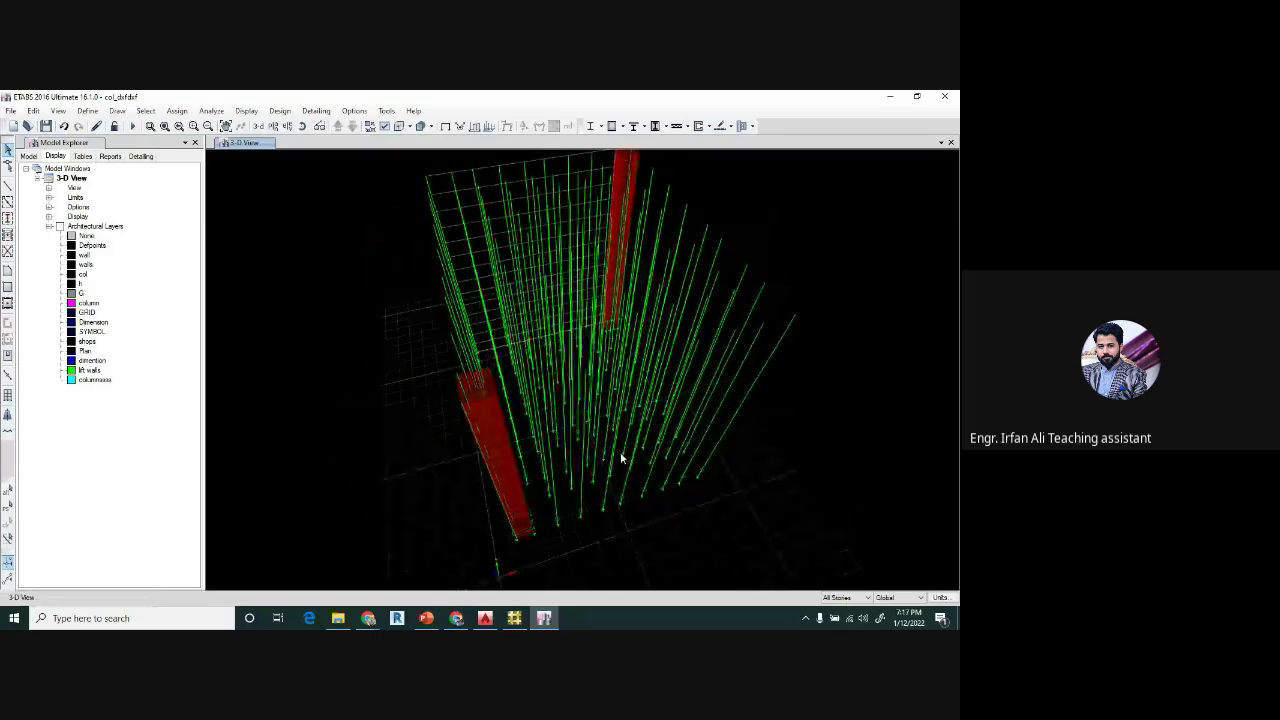
pyautogui.scroll(-3, 620, 452)
pyautogui.click(304, 127)
pyautogui.moveTo(408, 384); pyautogui.dragTo(557, 334)
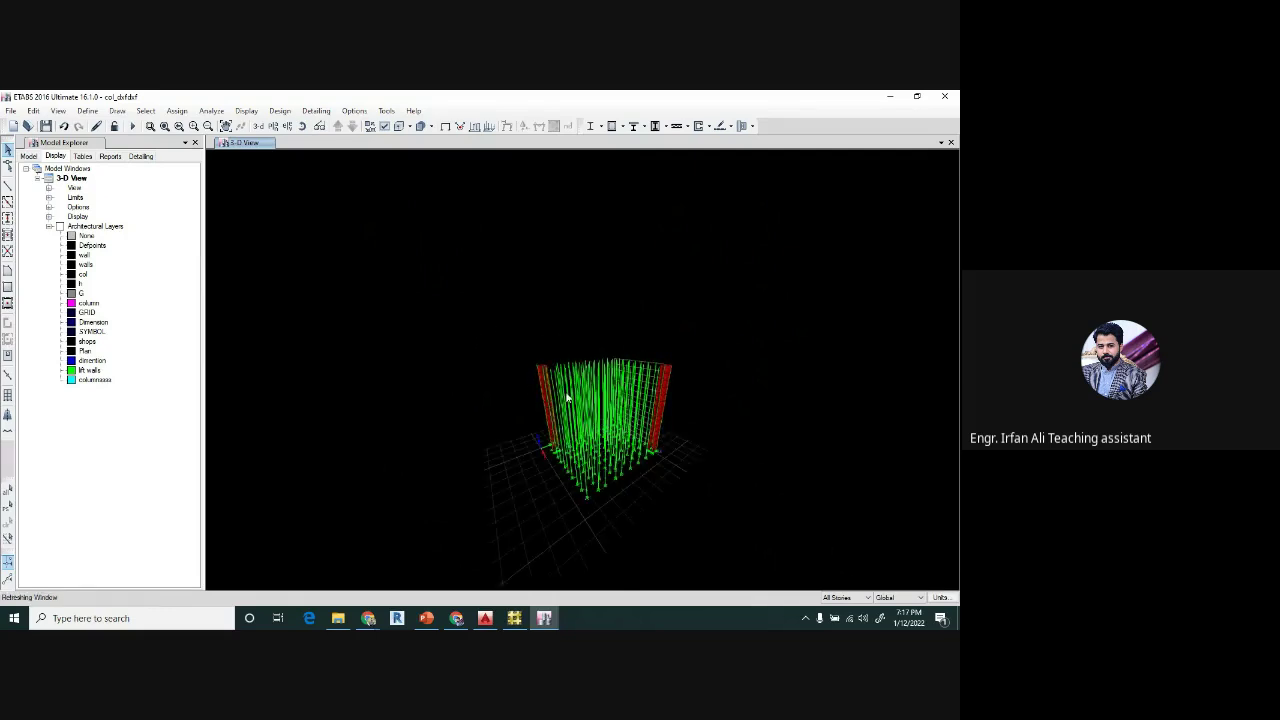
pyautogui.scroll(3, 563, 392)
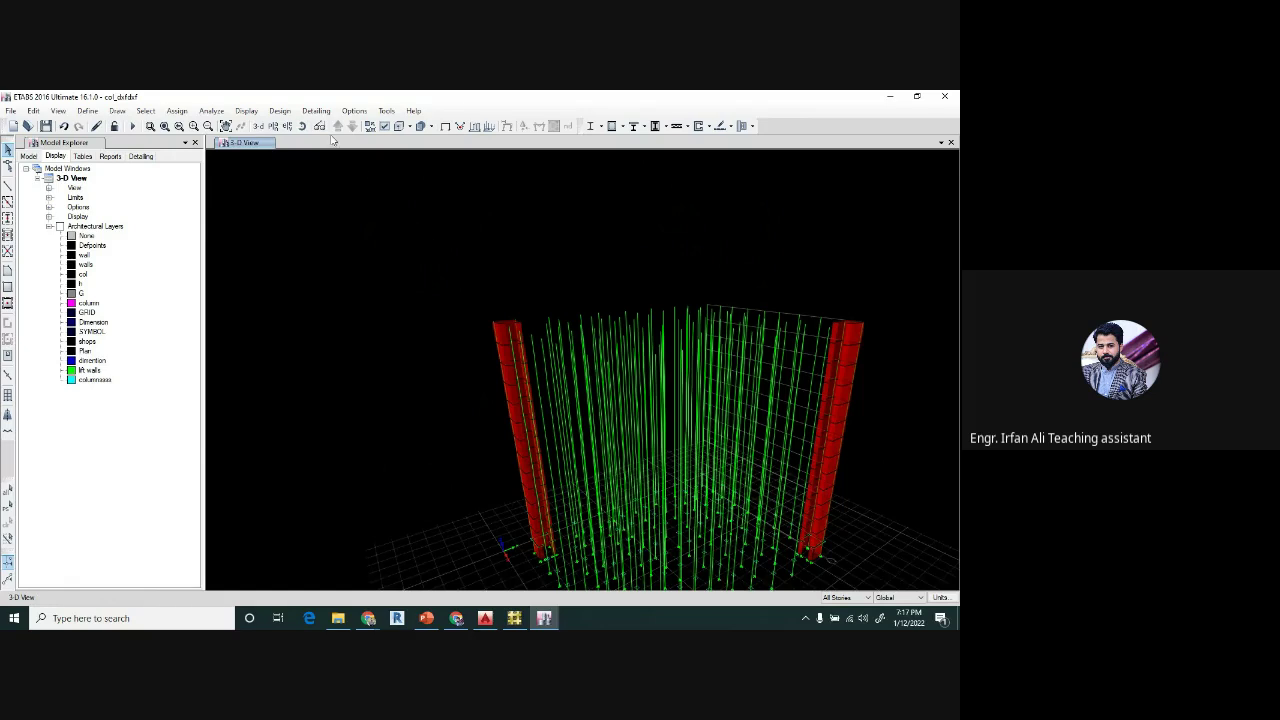
pyautogui.click(274, 126)
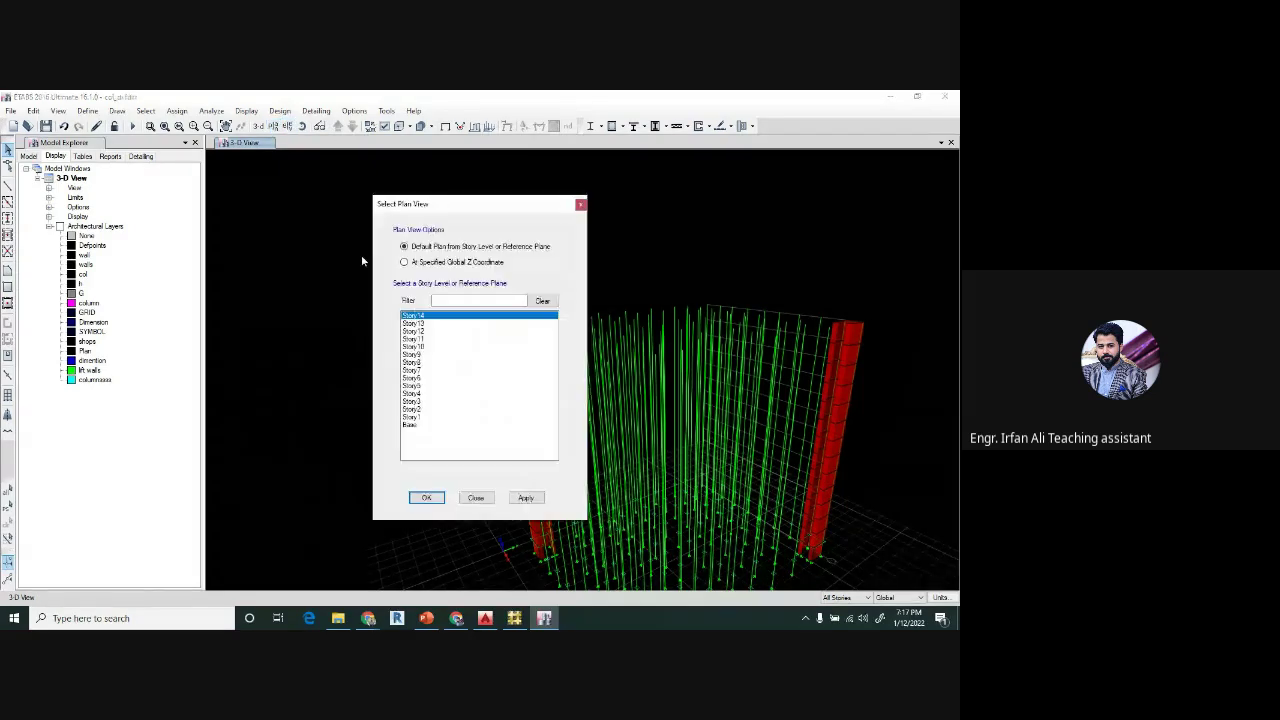
pyautogui.click(420, 416)
pyautogui.click(426, 497)
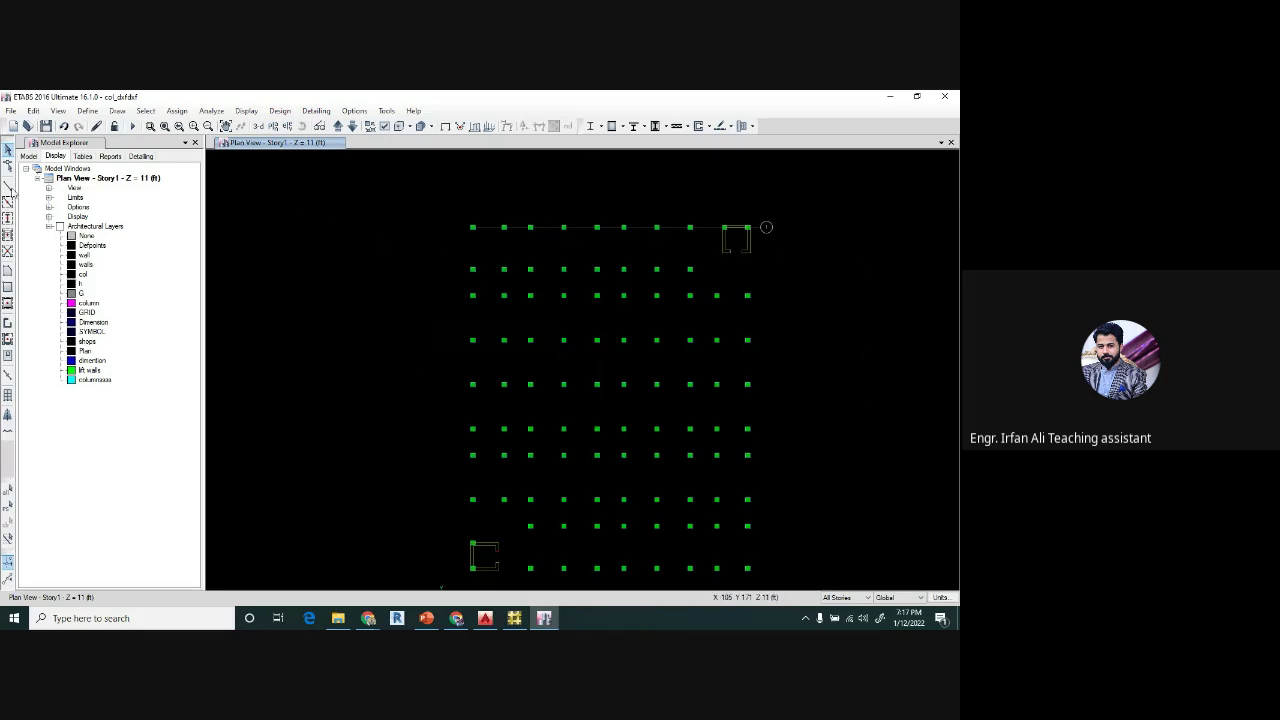
# - Start drawing frame lines and turn off the display of the imported architectural plan
pyautogui.click(8, 187)
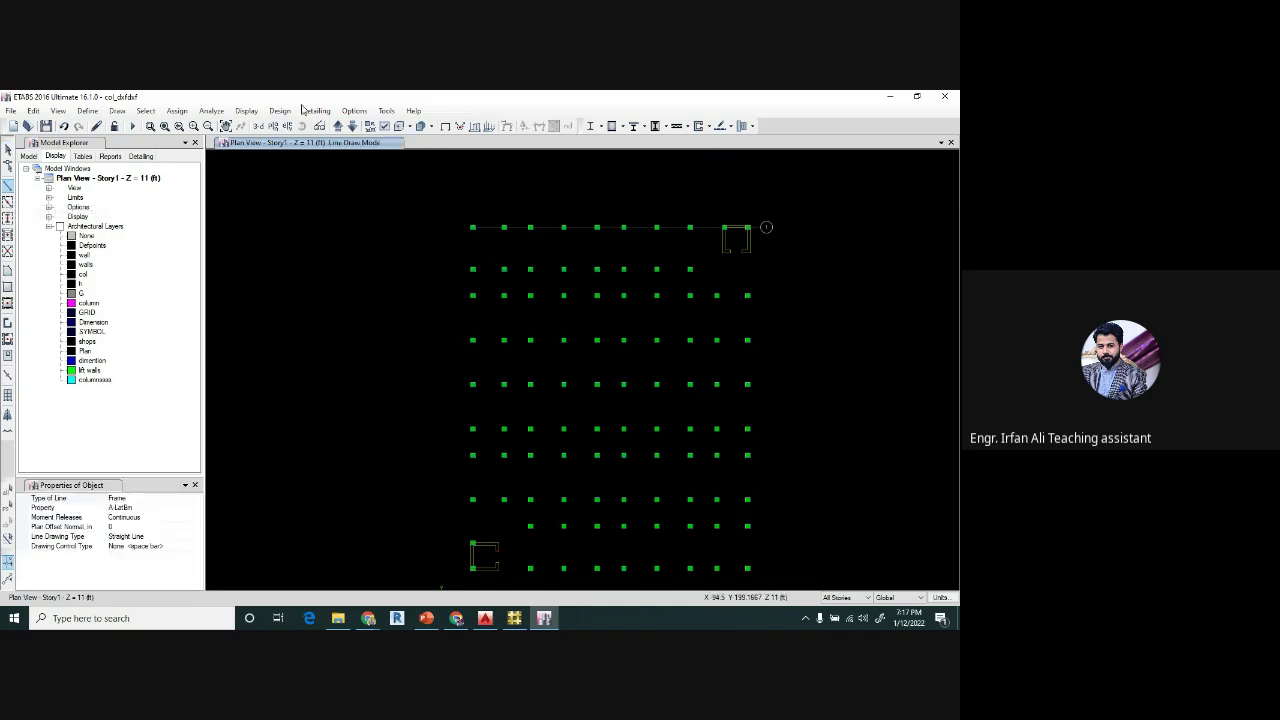
pyautogui.click(354, 110)
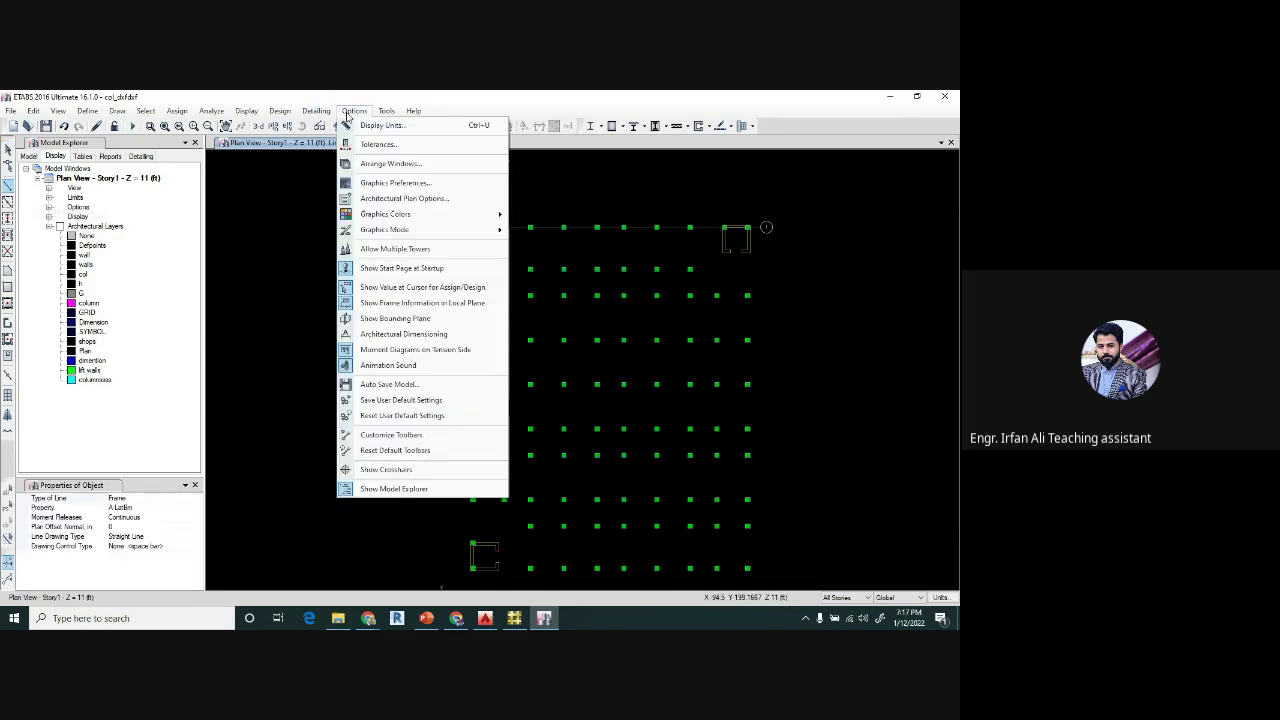
pyautogui.click(383, 198)
pyautogui.click(608, 302)
pyautogui.click(446, 440)
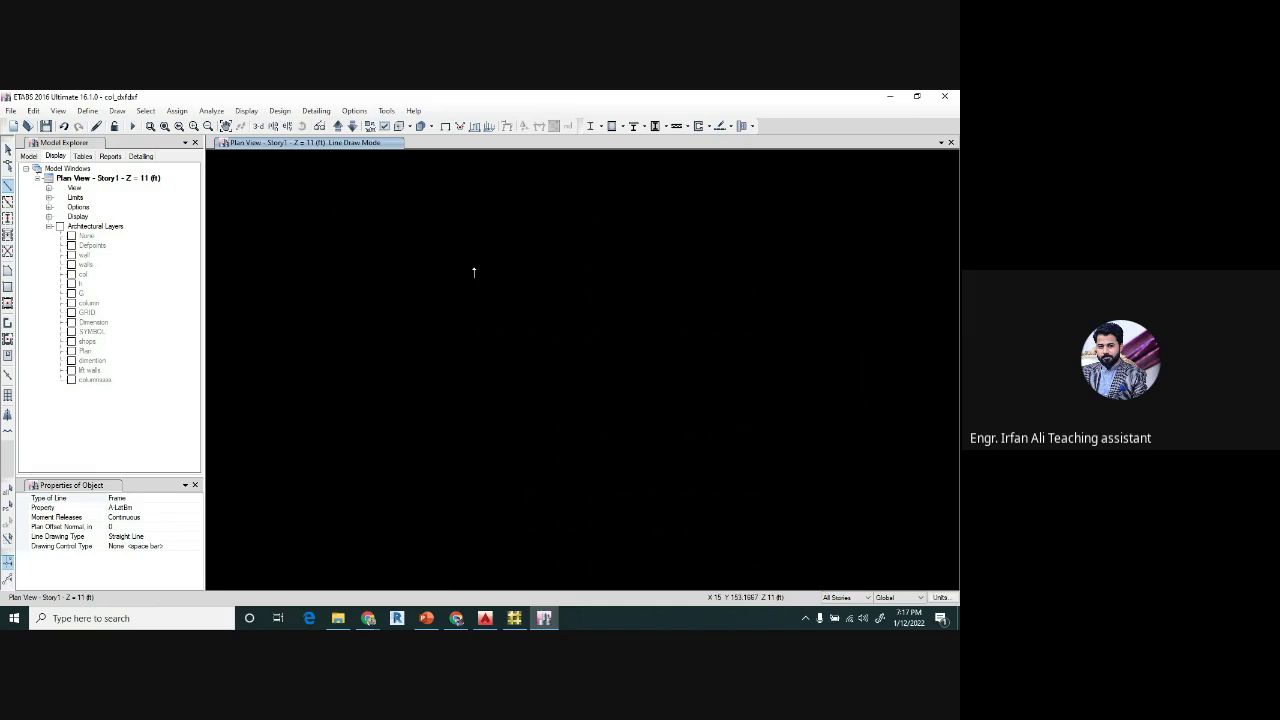
# - Draw A-LatBm beams from column to column along the whole second row of the plan, and leave drawing mode
pyautogui.scroll(5, 474, 268)
pyautogui.click(471, 287)
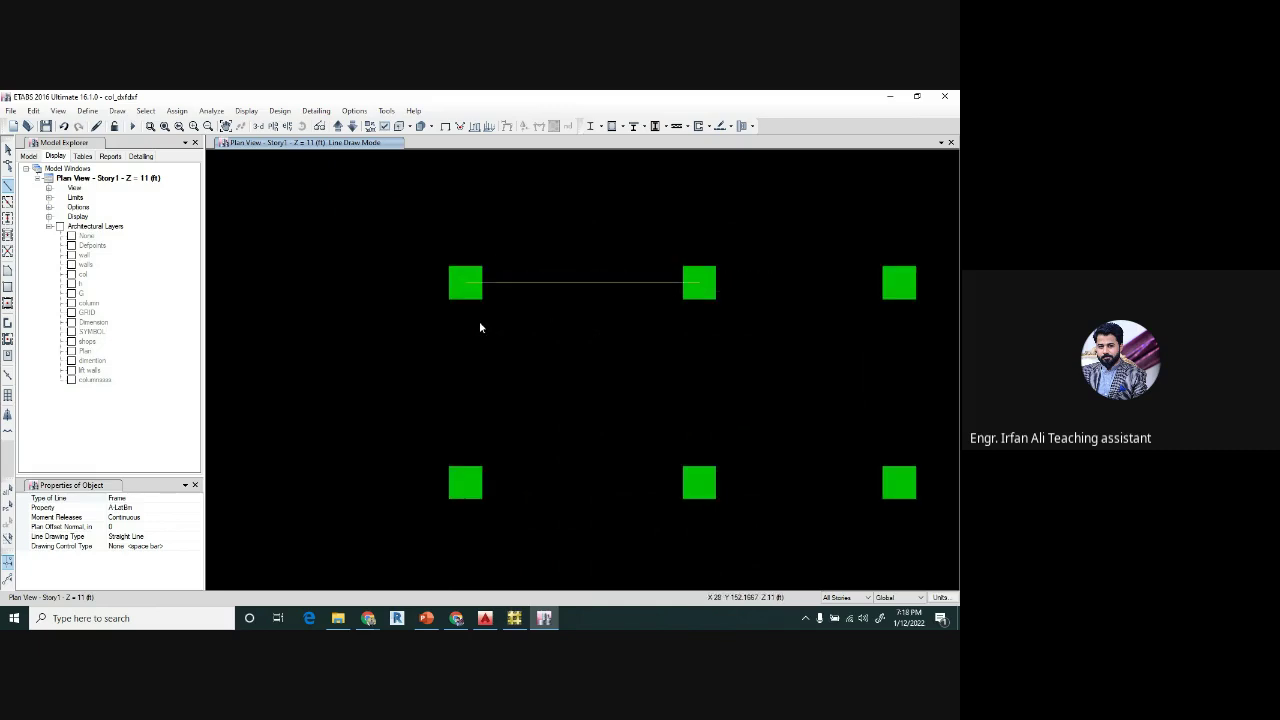
pyautogui.scroll(-3, 479, 321)
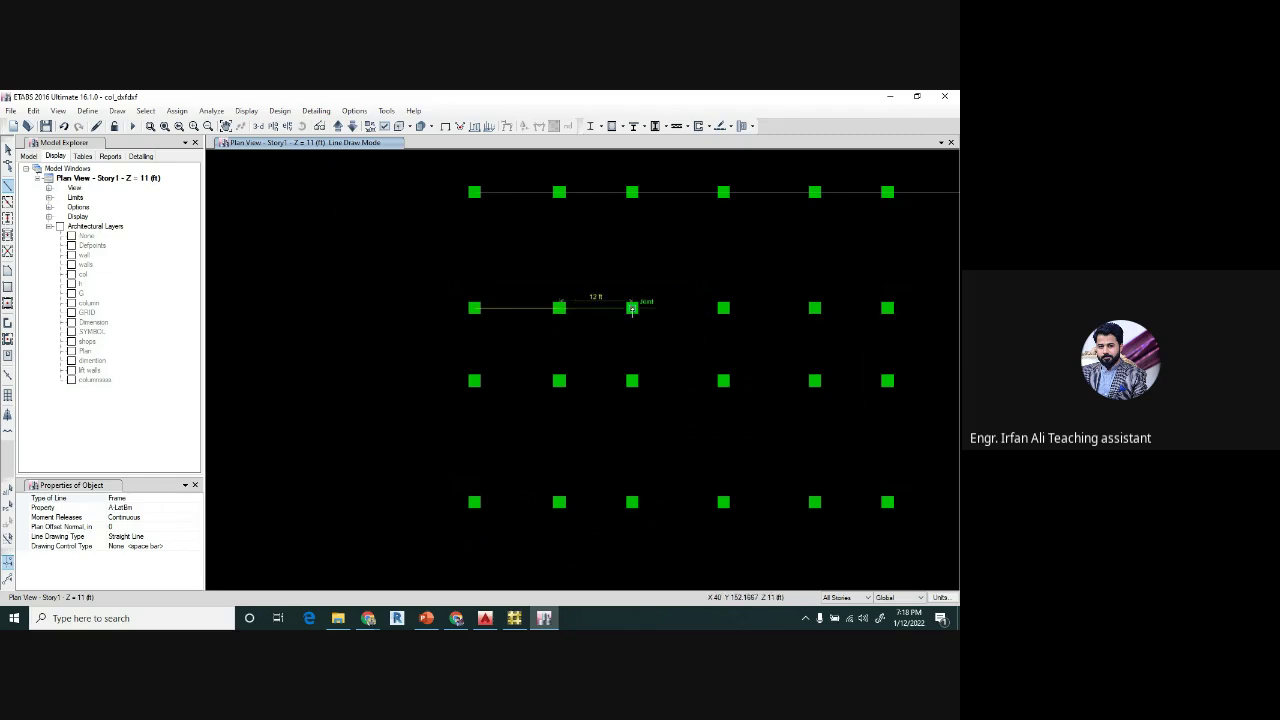
pyautogui.click(632, 308)
pyautogui.click(724, 308)
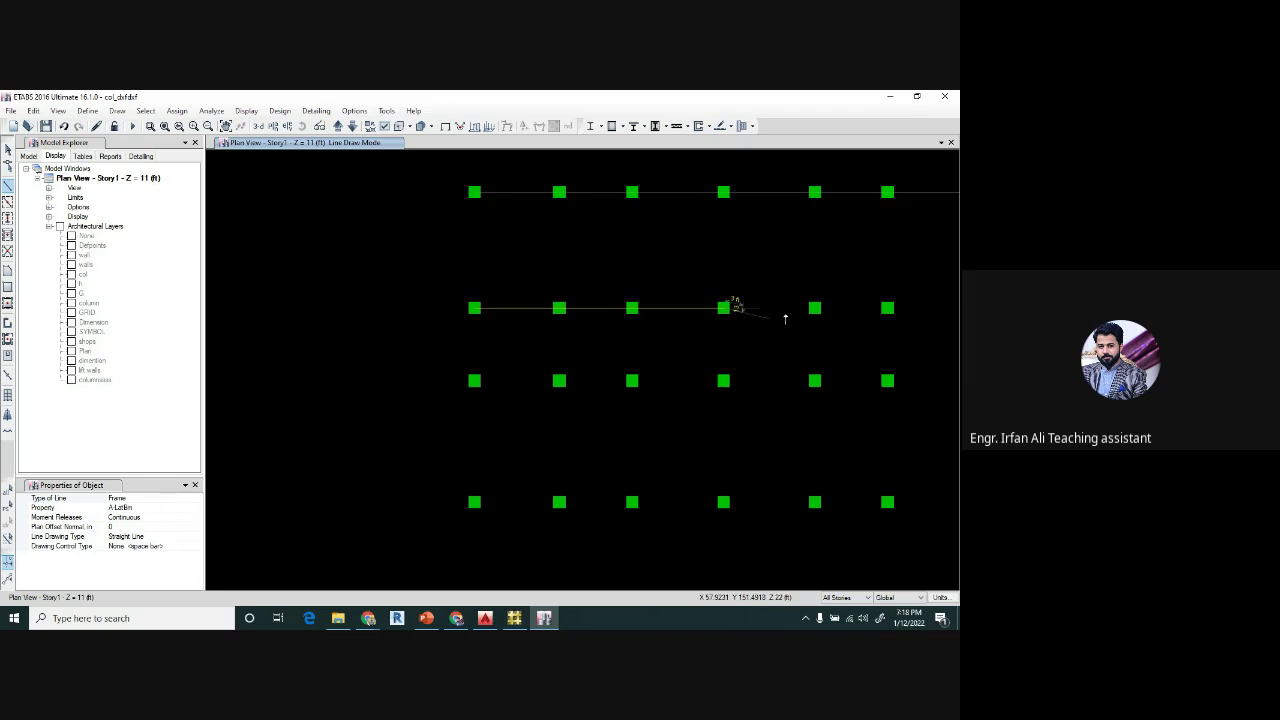
pyautogui.doubleClick(816, 309)
pyautogui.doubleClick(889, 309)
pyautogui.moveTo(879, 332); pyautogui.dragTo(566, 348, button='middle')
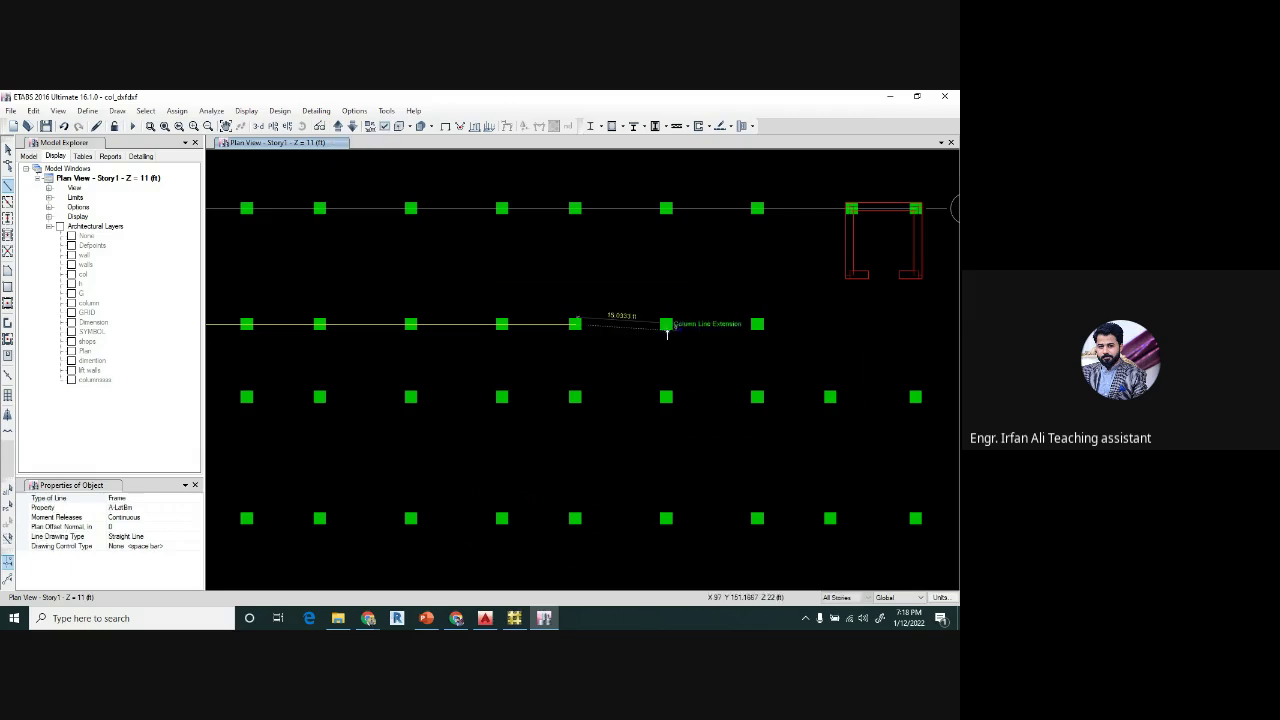
pyautogui.doubleClick(666, 323)
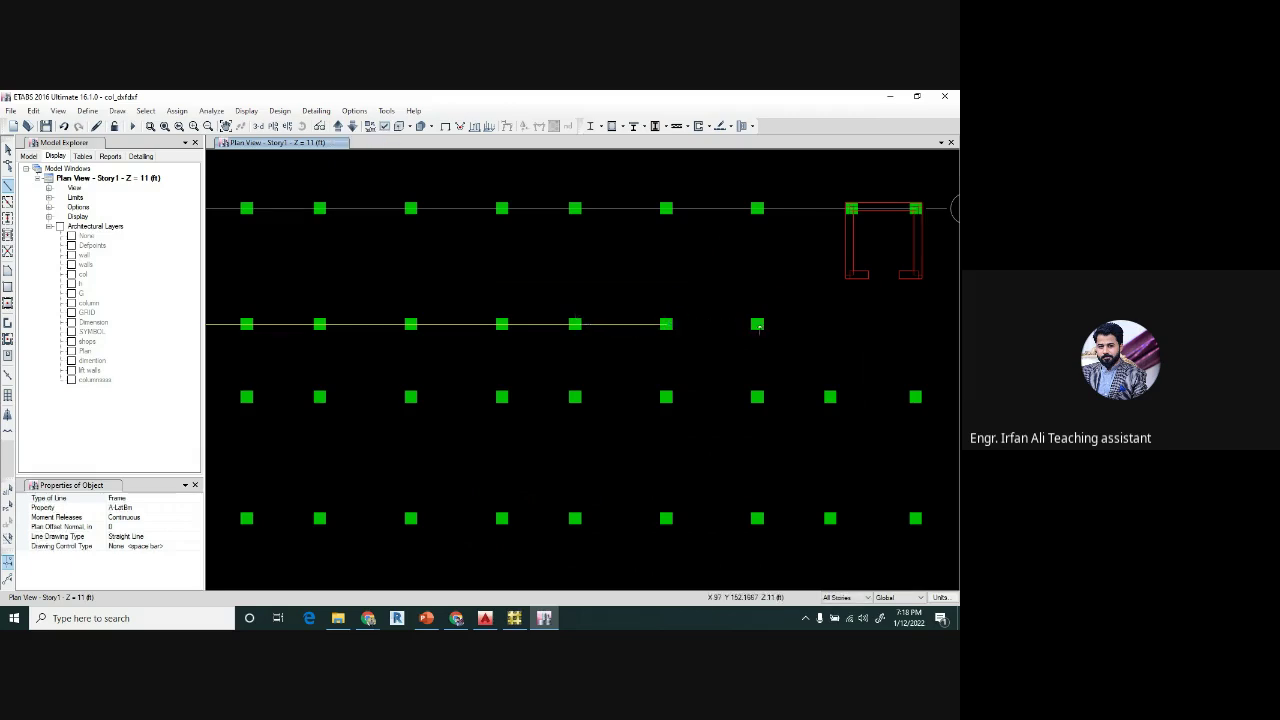
pyautogui.doubleClick(757, 323)
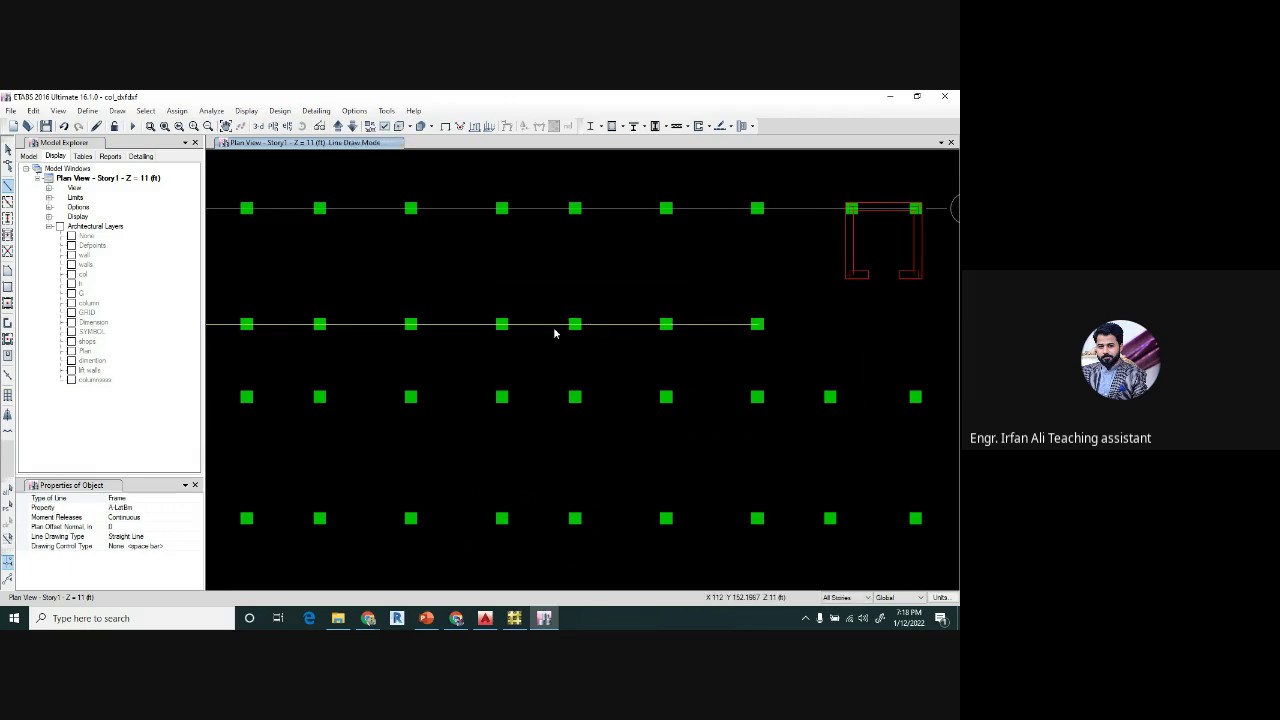
pyautogui.scroll(-3, 553, 327)
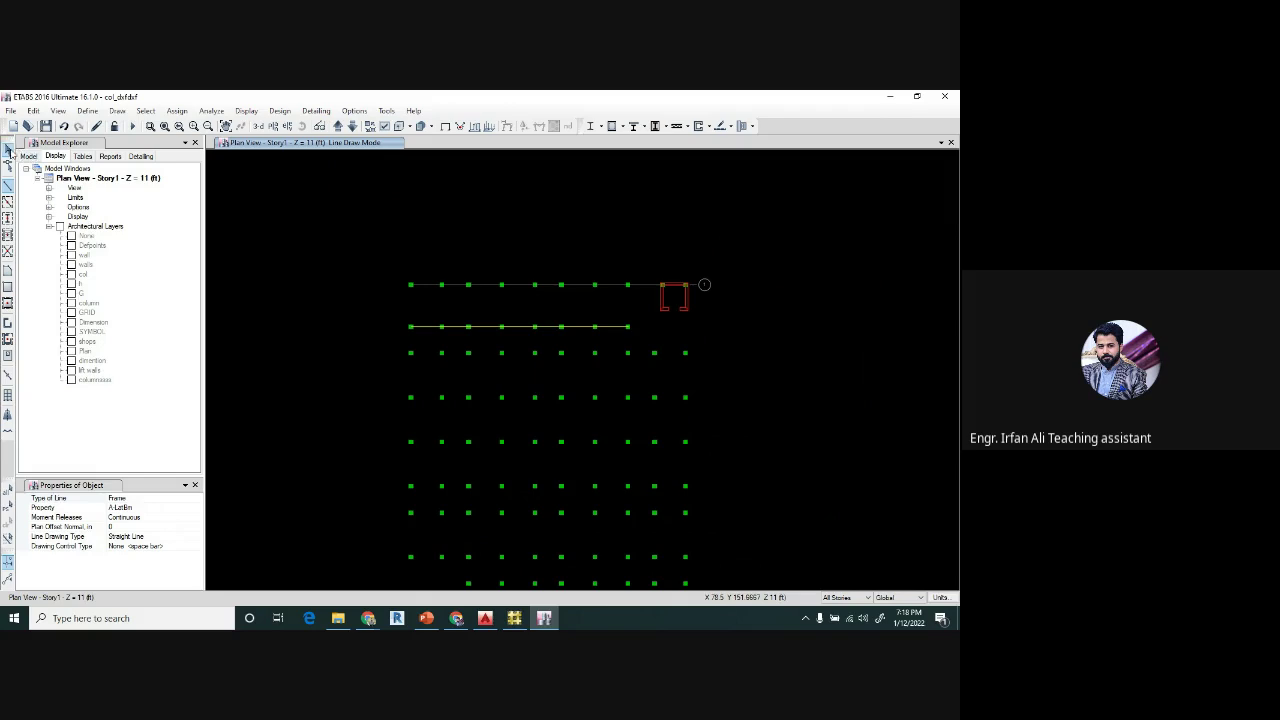
pyautogui.click(8, 149)
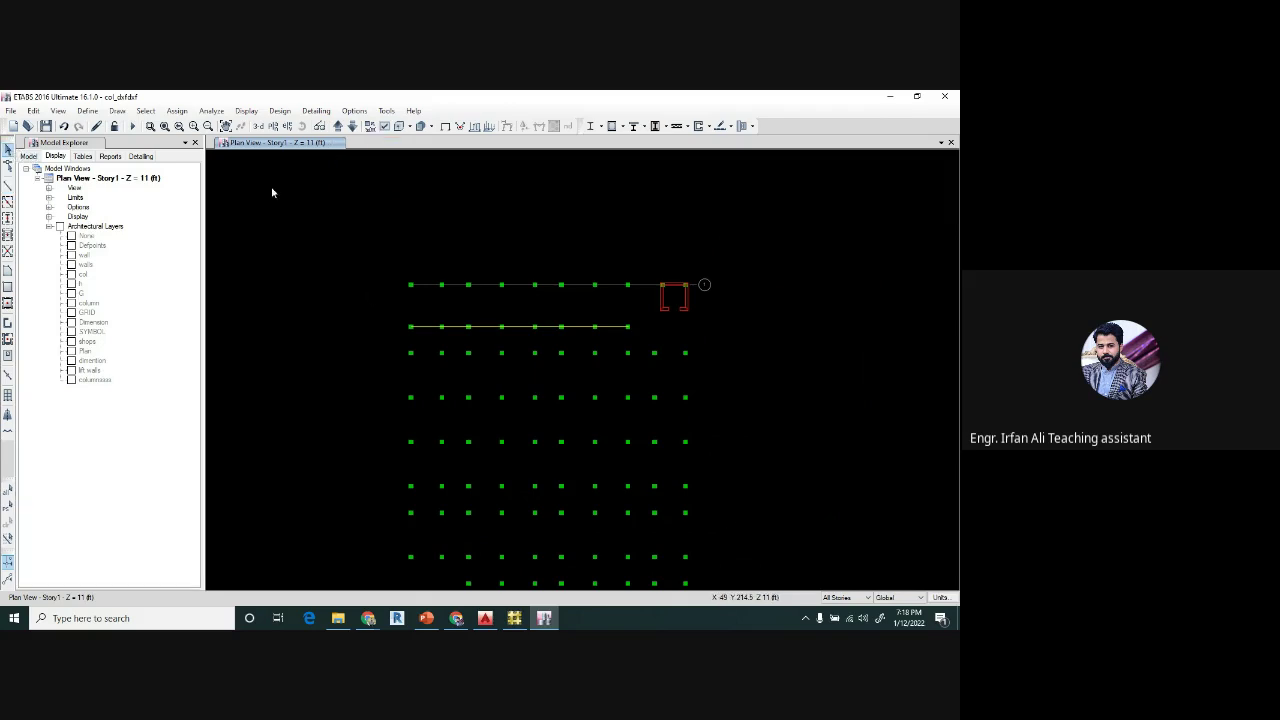
# - Draw a vertical grid line in grid system G1 through the leftmost columns, from the top-row column to the lower lift wall's corner column
pyautogui.moveTo(331, 306); pyautogui.dragTo(341, 224, button='middle')
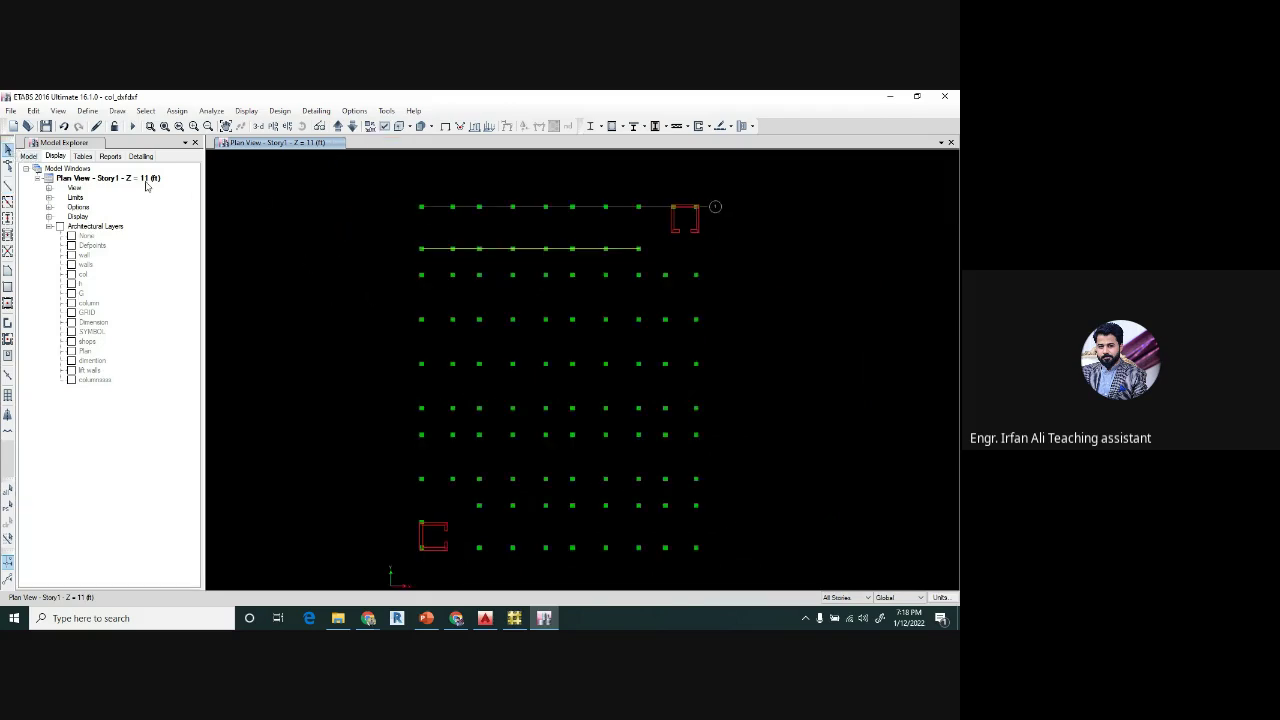
pyautogui.click(117, 110)
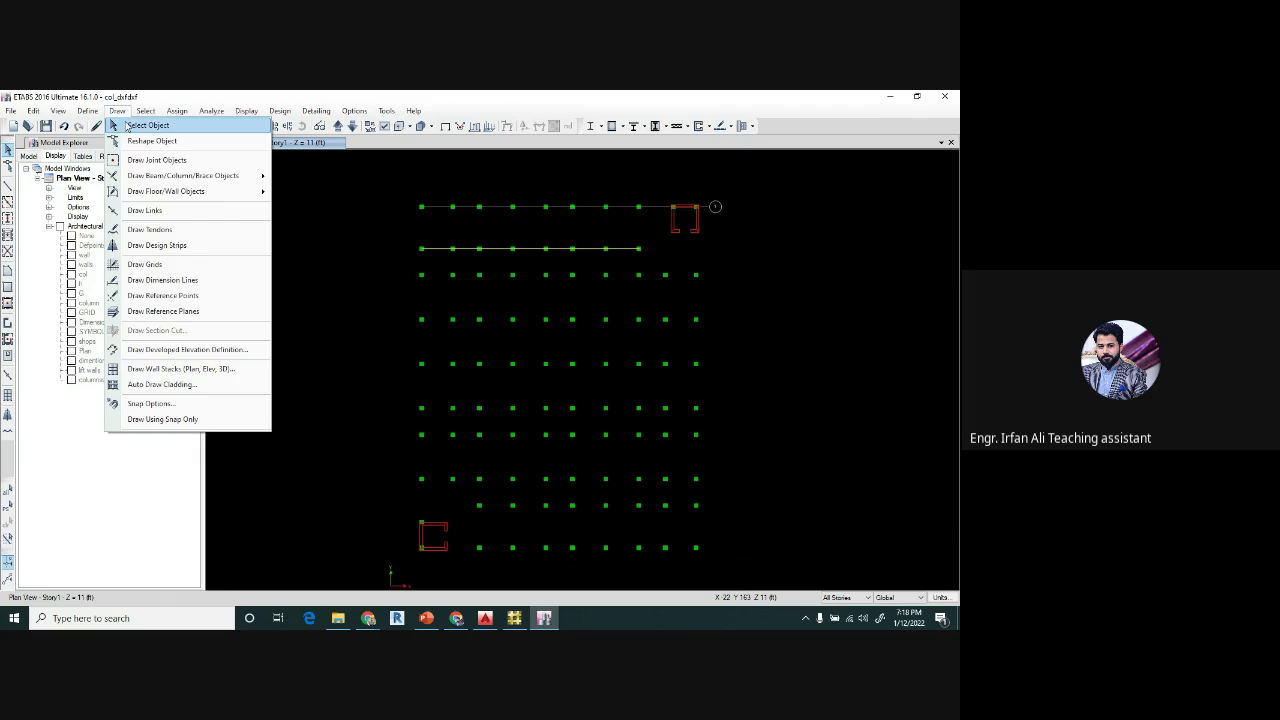
pyautogui.click(166, 266)
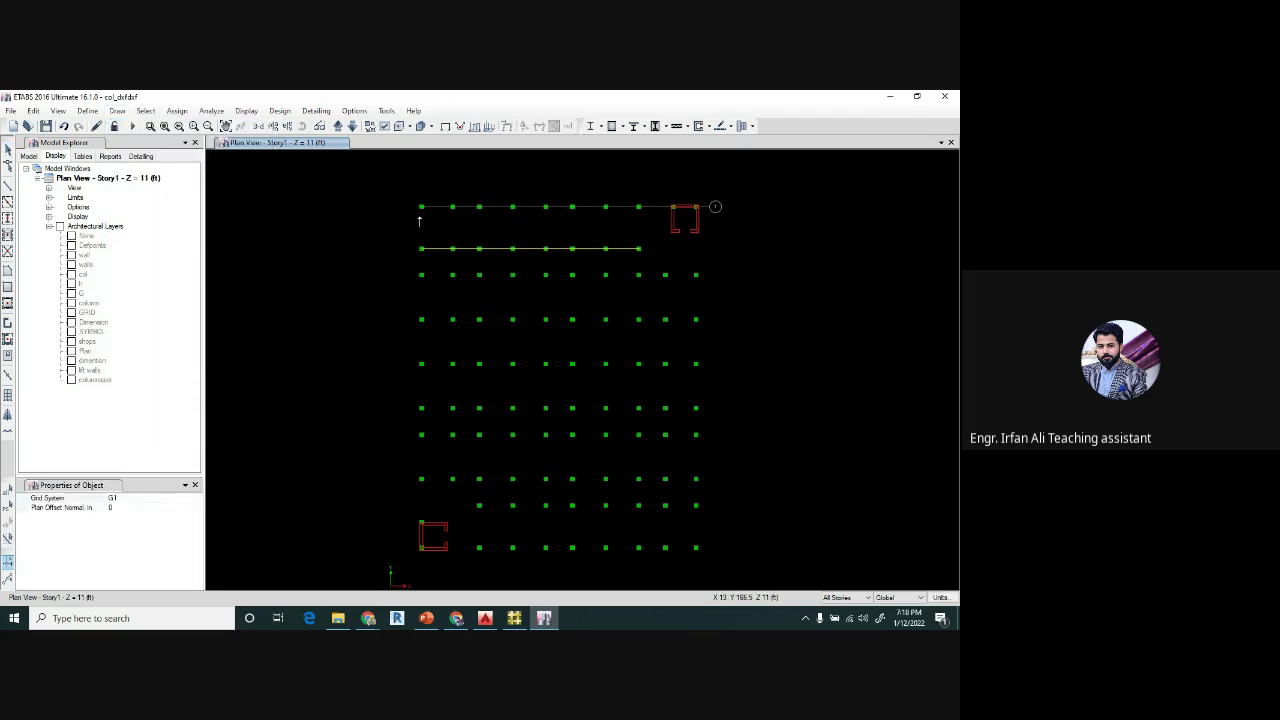
pyautogui.scroll(5, 422, 206)
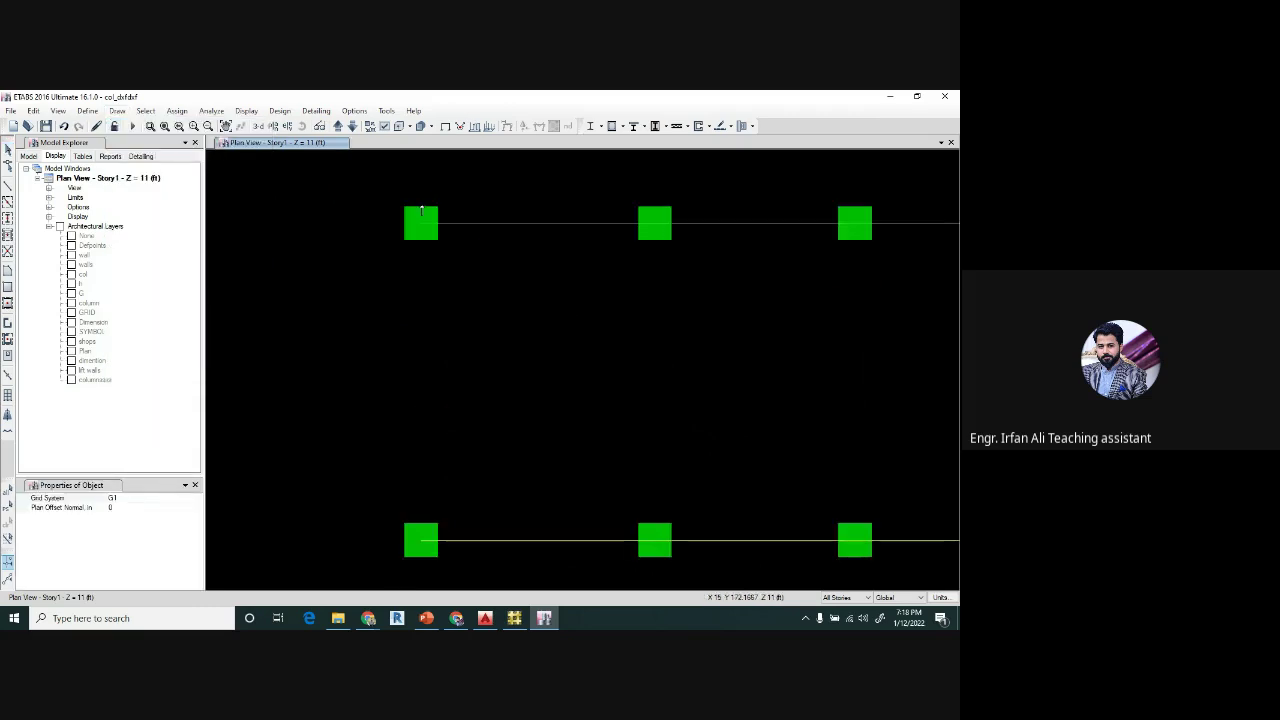
pyautogui.scroll(-7, 445, 187)
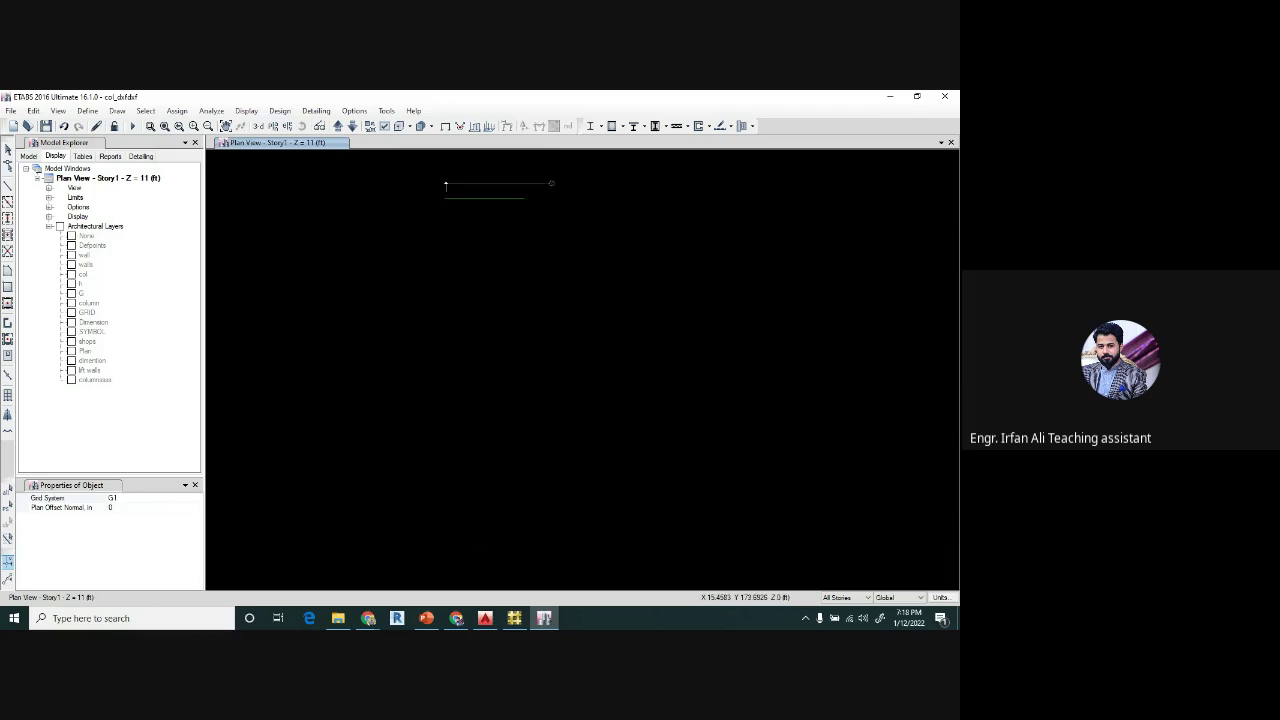
pyautogui.scroll(5, 446, 311)
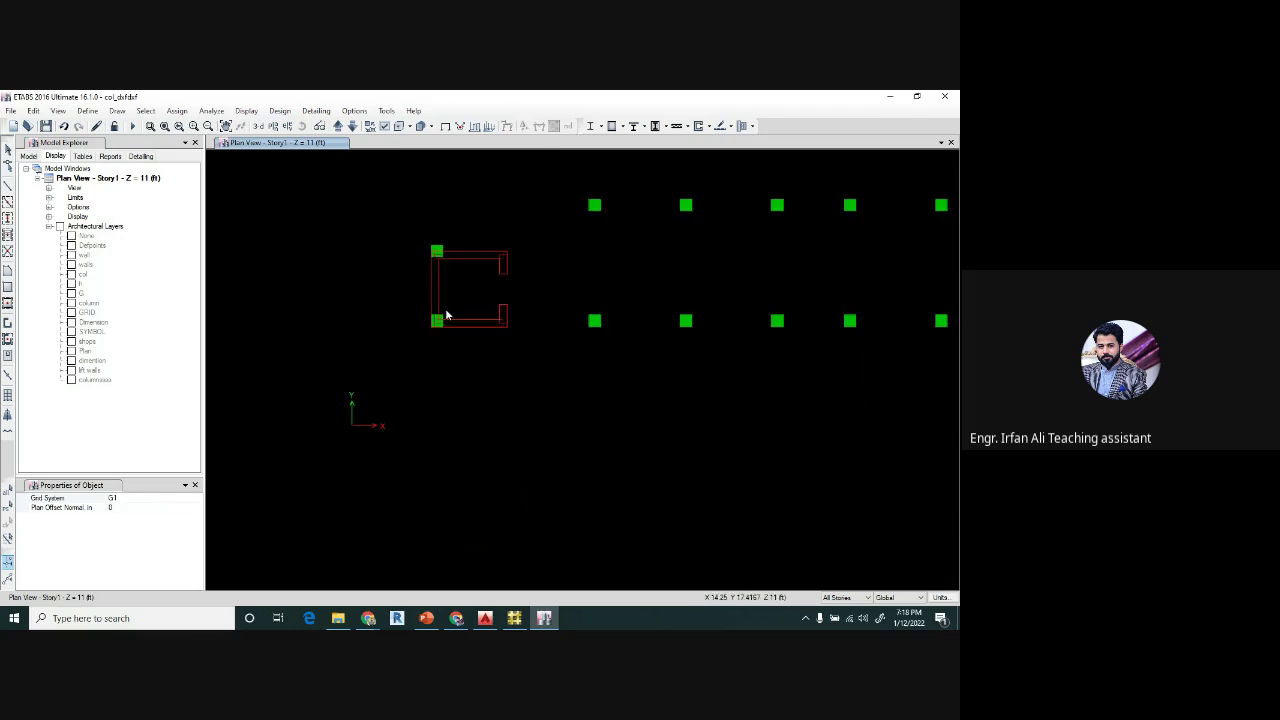
pyautogui.scroll(2, 436, 321)
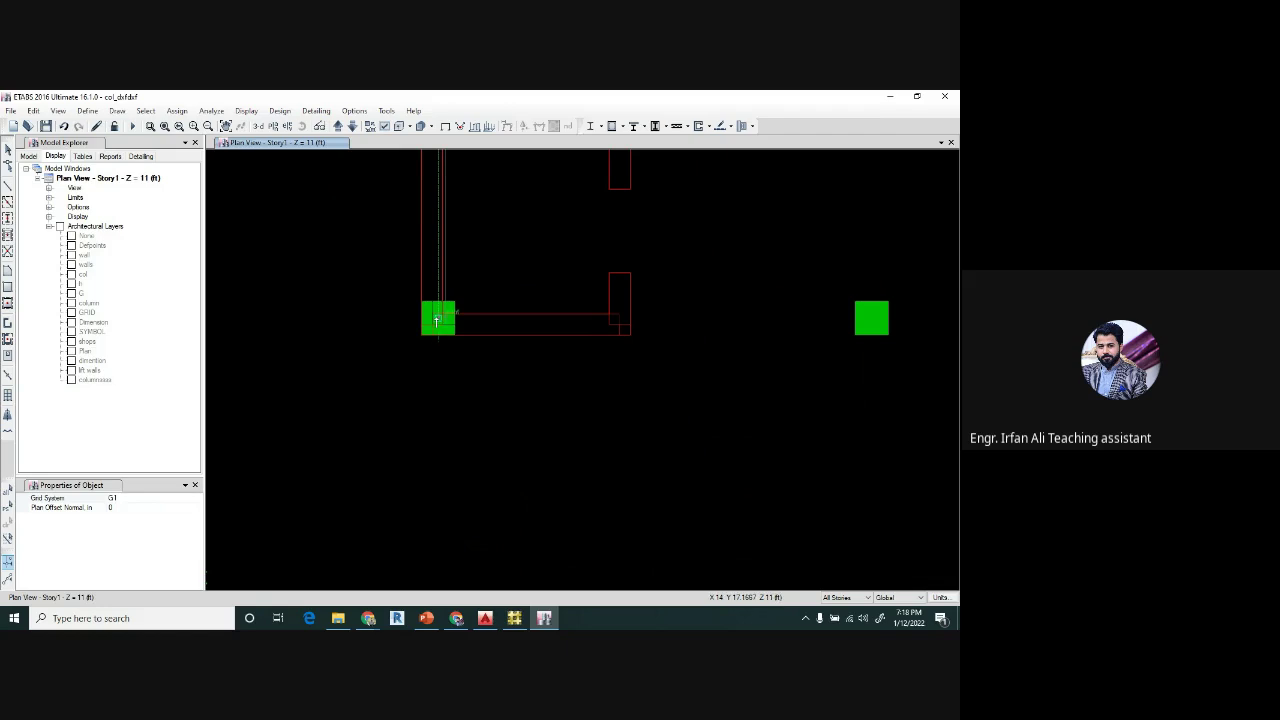
pyautogui.click(438, 320)
pyautogui.scroll(-2, 375, 384)
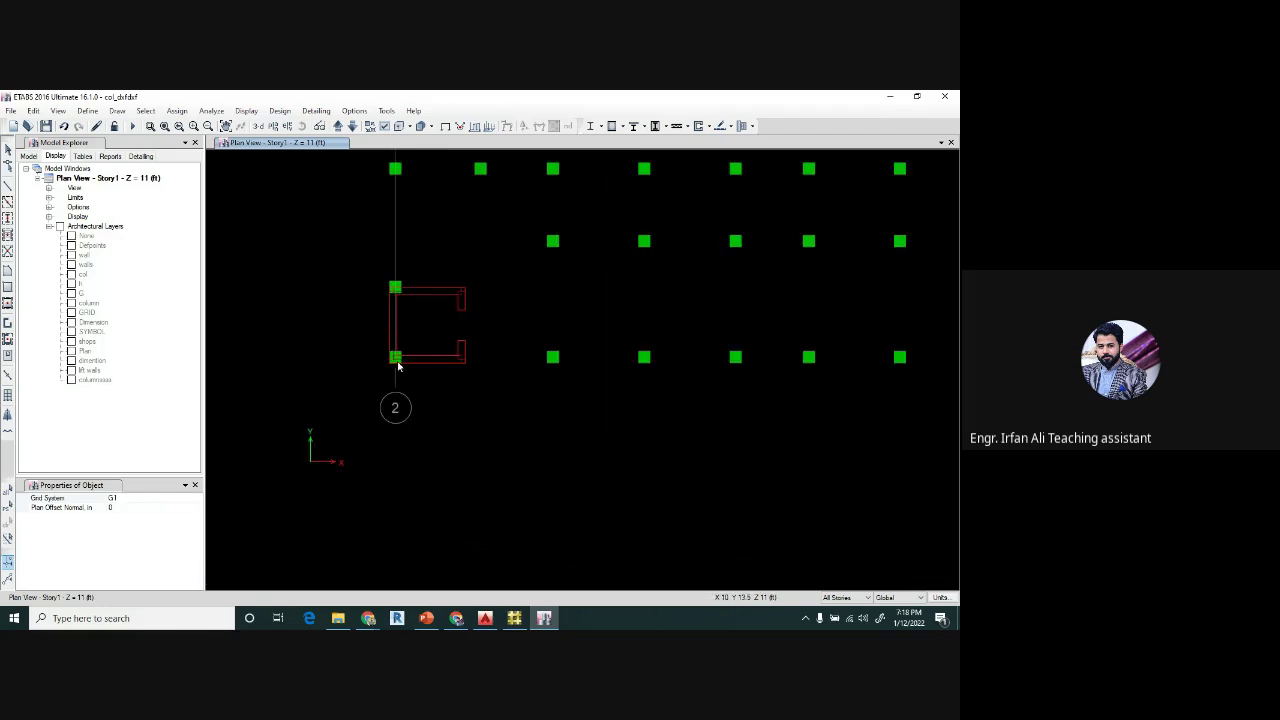
# - Draw a horizontal grid line along the plan's bottom row, from the lower lift wall's corner column to the rightmost column
pyautogui.scroll(2, 395, 362)
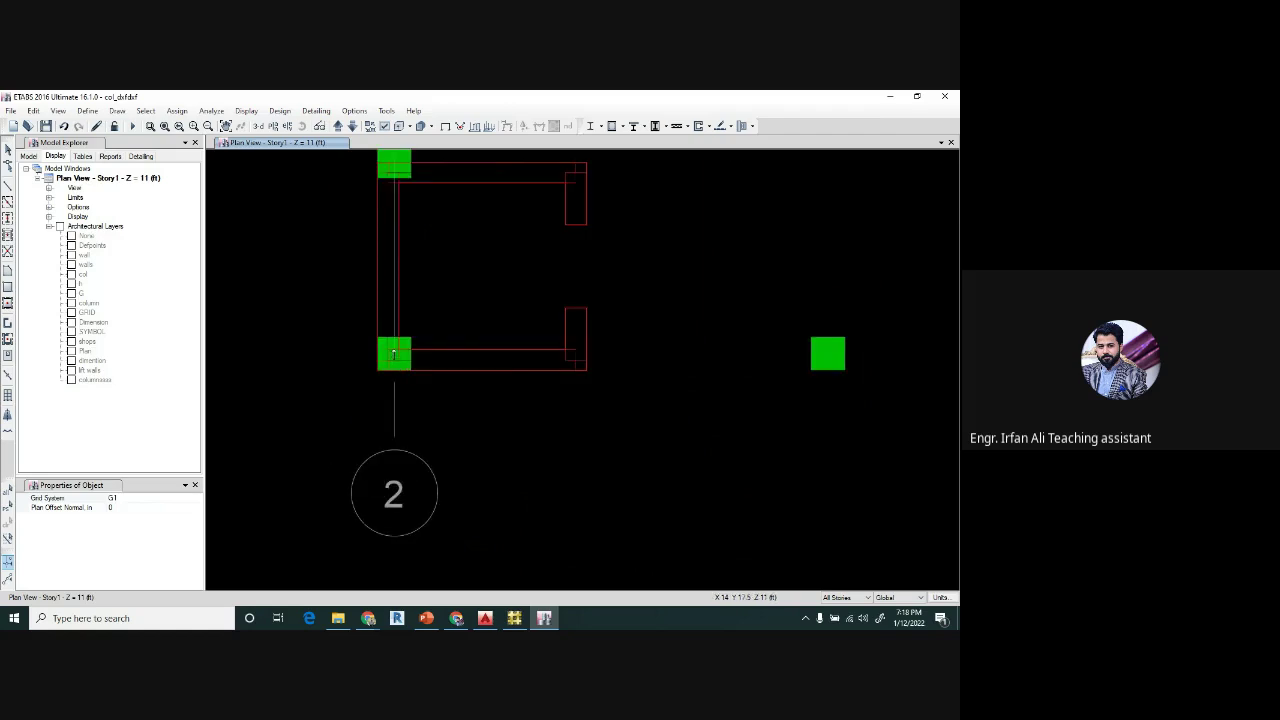
pyautogui.scroll(-2, 394, 357)
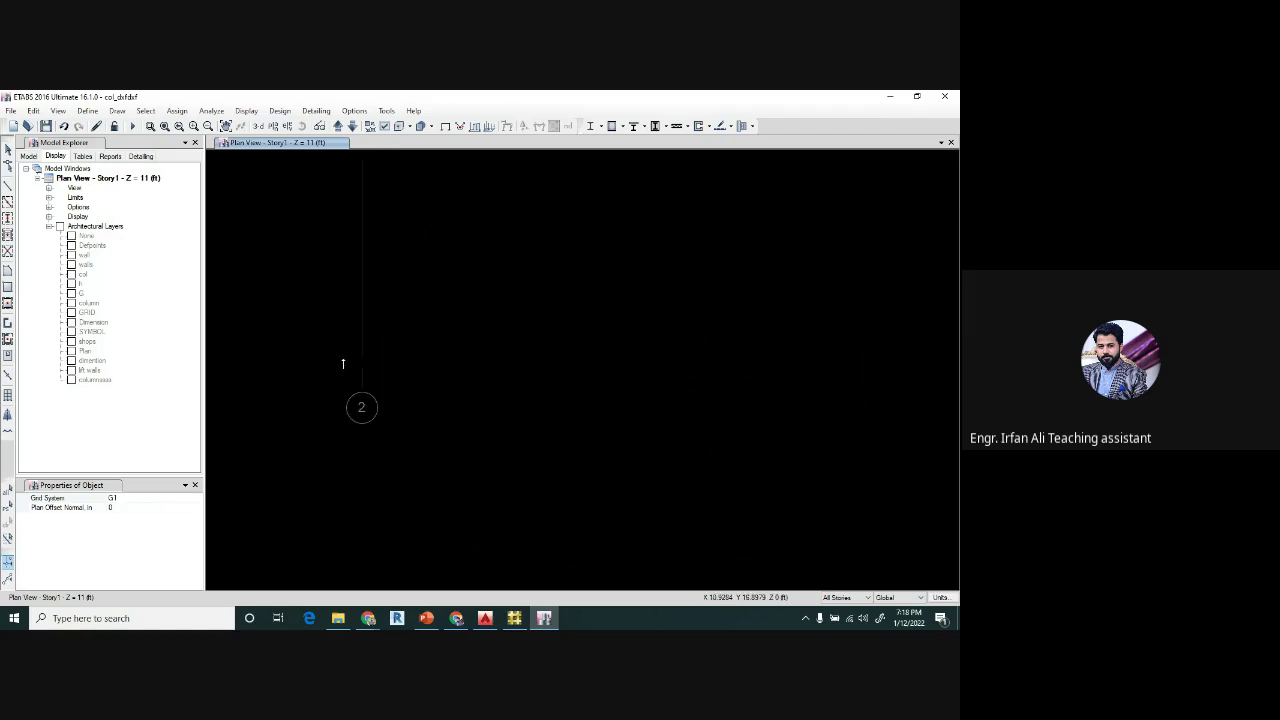
pyautogui.moveTo(516, 388); pyautogui.dragTo(335, 364, button='middle')
pyautogui.scroll(-2, 340, 362)
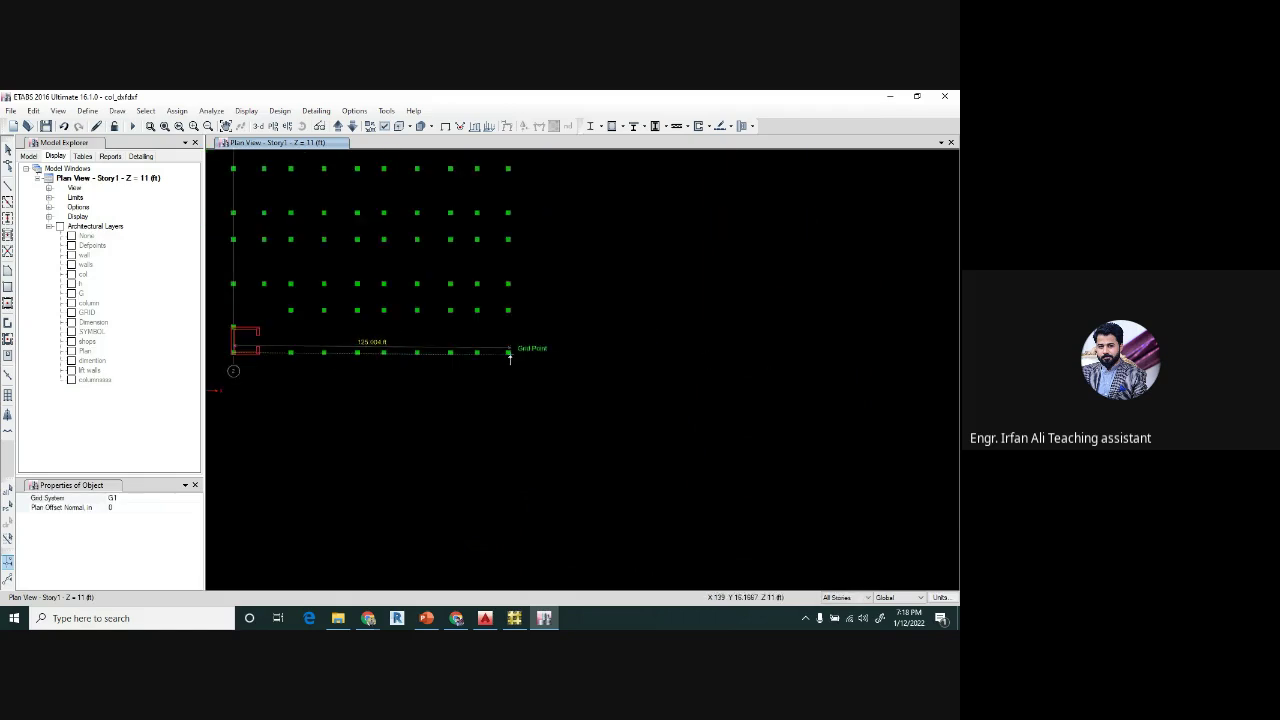
pyautogui.scroll(2, 509, 352)
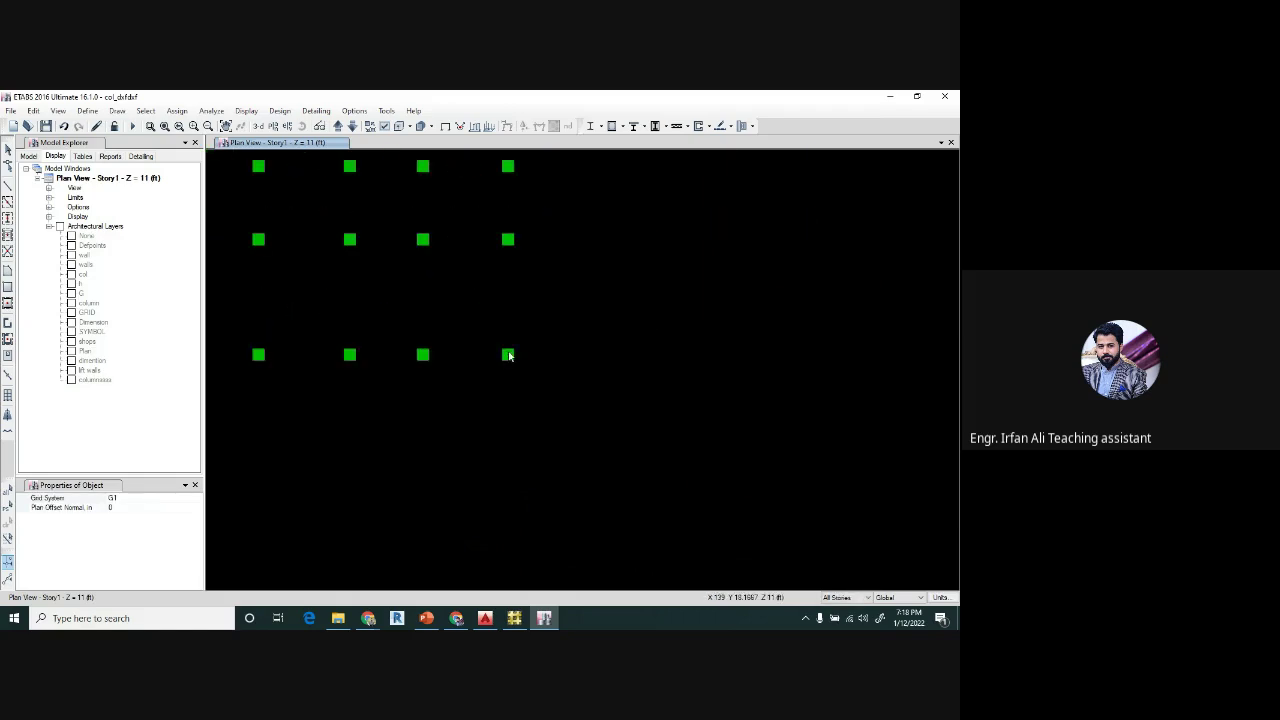
pyautogui.click(508, 356)
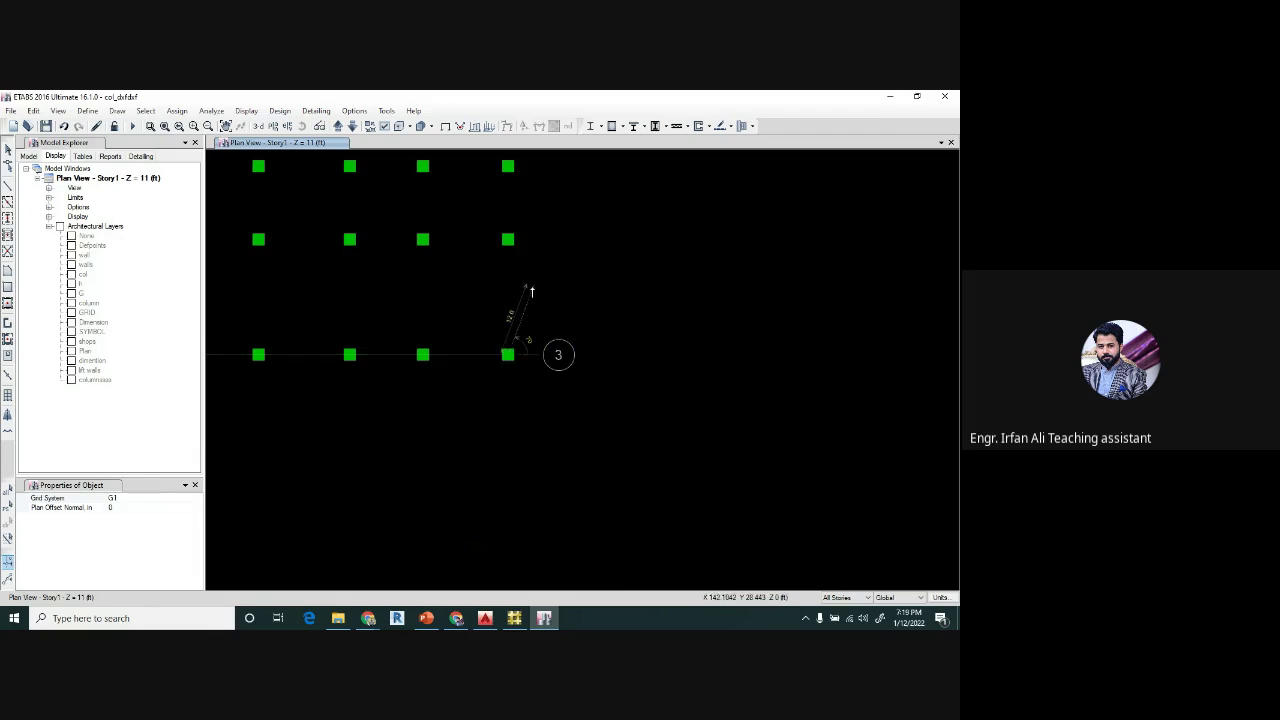
# - Draw a vertical grid line through the rightmost columns, from the bottom-row column up to the upper lift wall's corner column
pyautogui.moveTo(517, 309); pyautogui.dragTo(529, 449, button='middle')
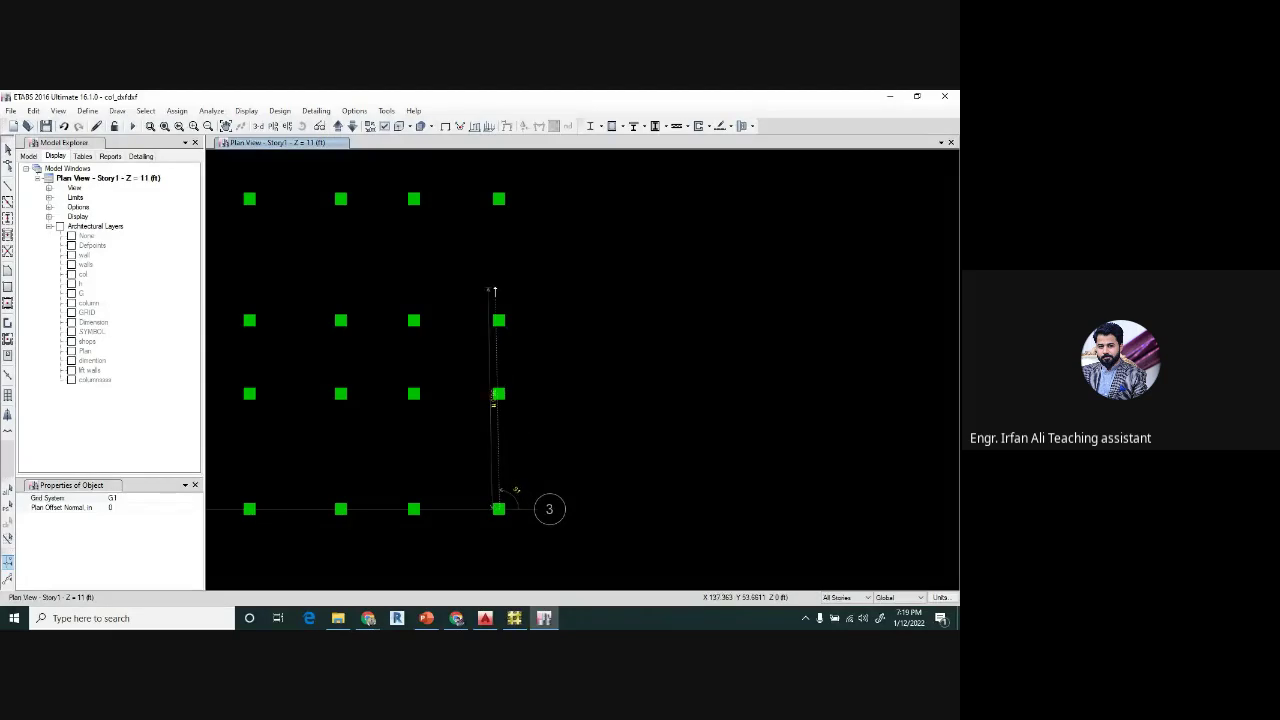
pyautogui.moveTo(525, 241); pyautogui.dragTo(527, 461, button='middle')
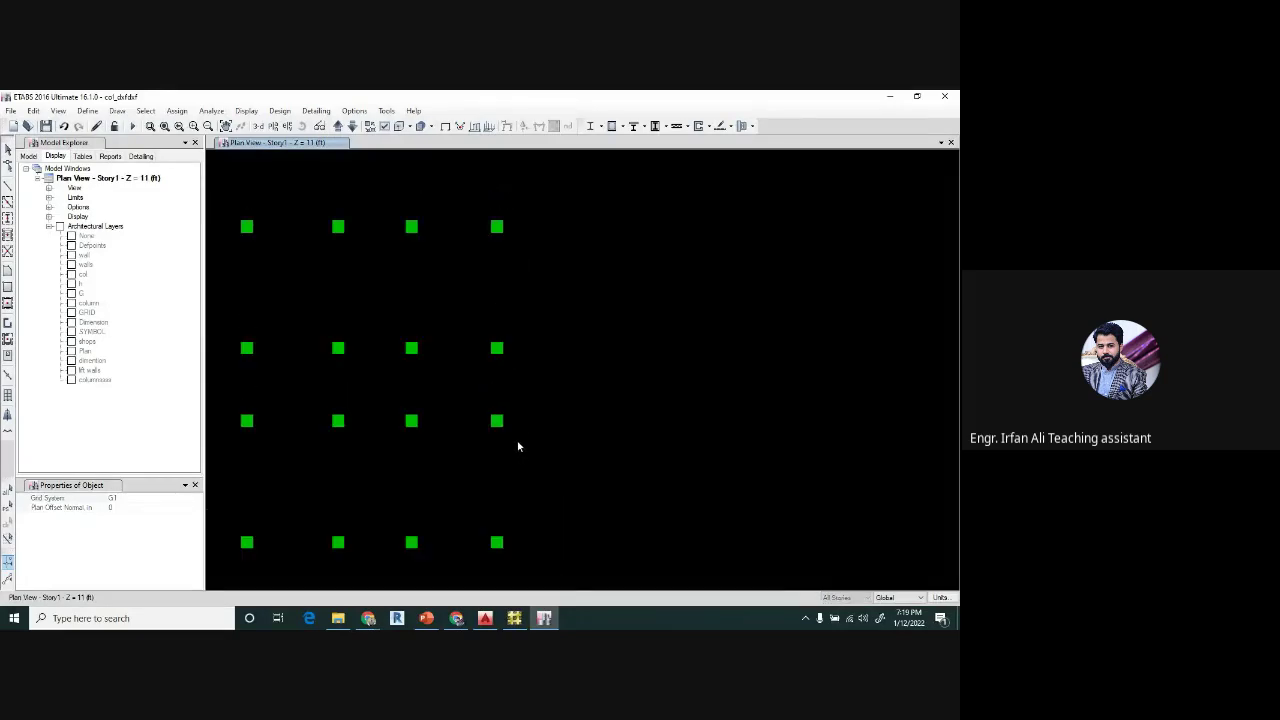
pyautogui.scroll(-5, 518, 445)
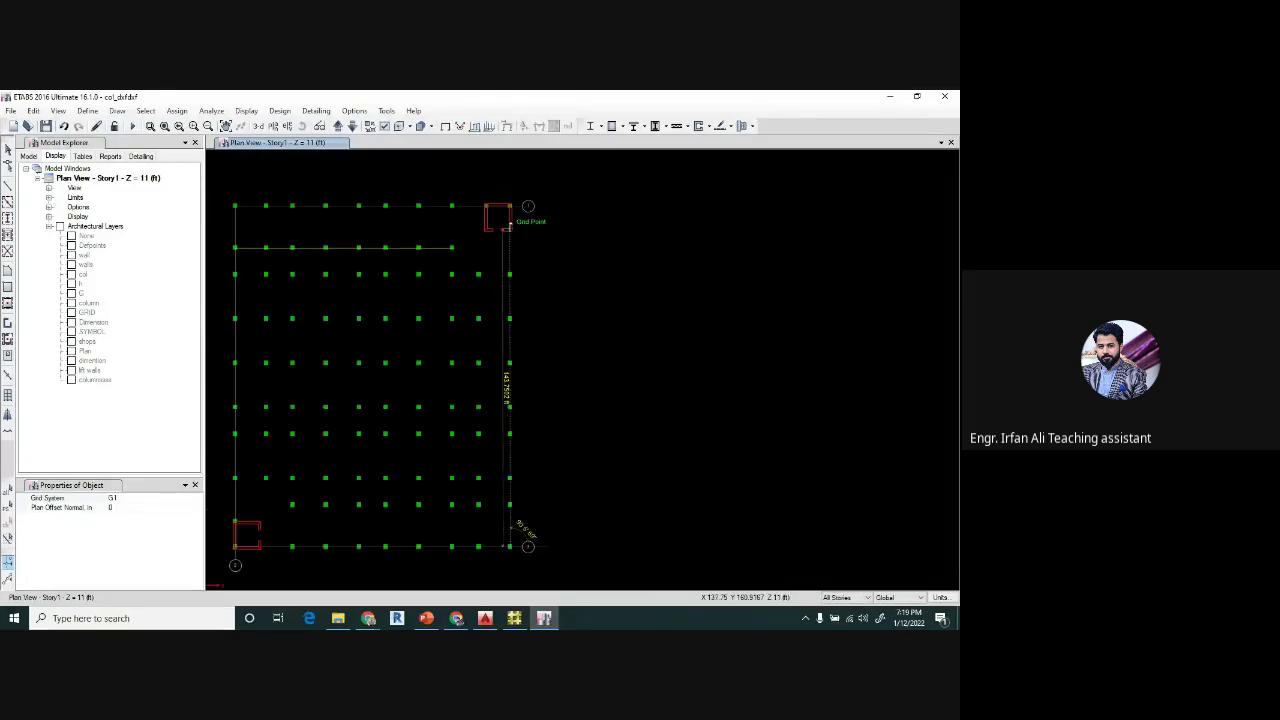
pyautogui.scroll(4, 511, 208)
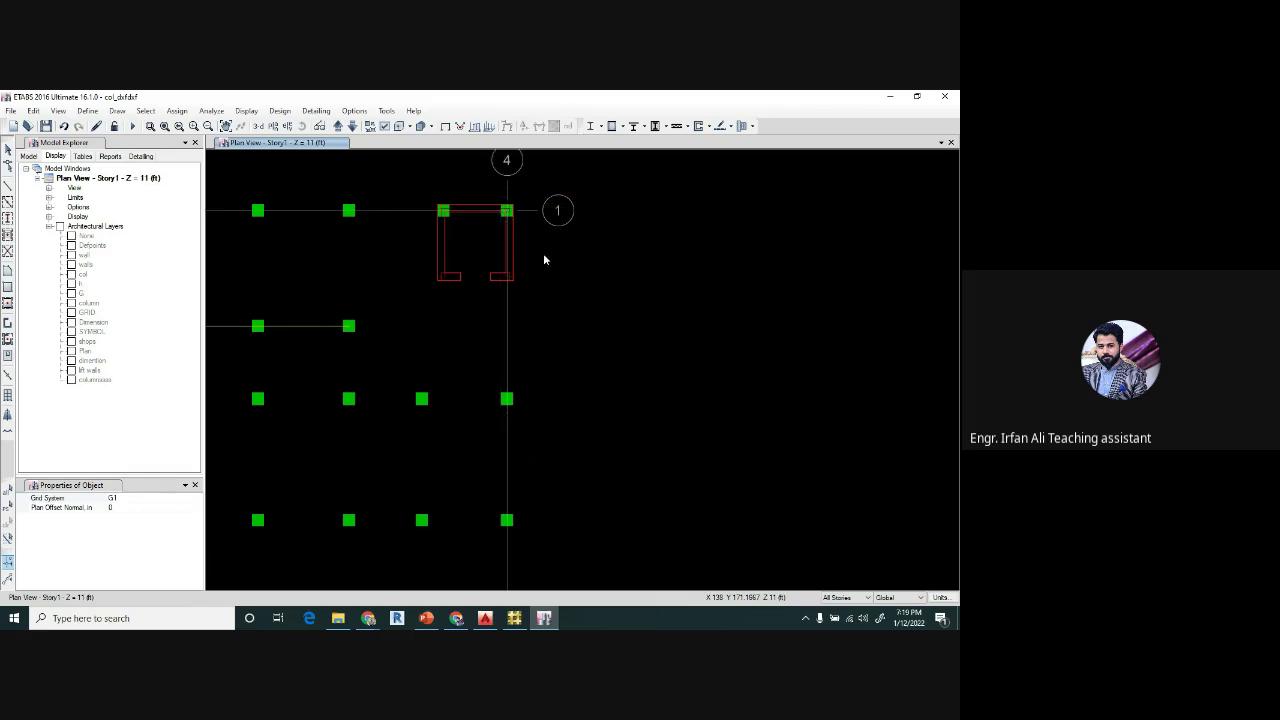
# - Draw a vertical grid line through the second column line, from the top row down to the third row from the bottom
pyautogui.moveTo(491, 266); pyautogui.dragTo(766, 269, button='middle')
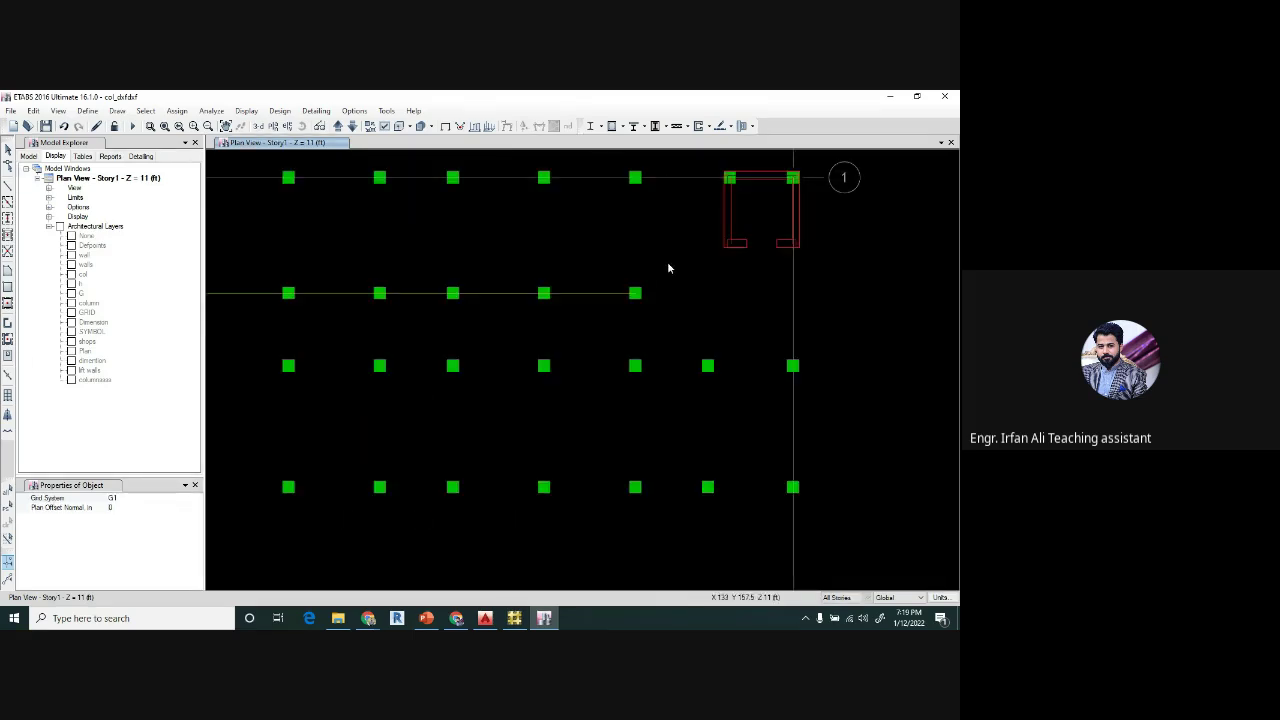
pyautogui.scroll(-3, 667, 261)
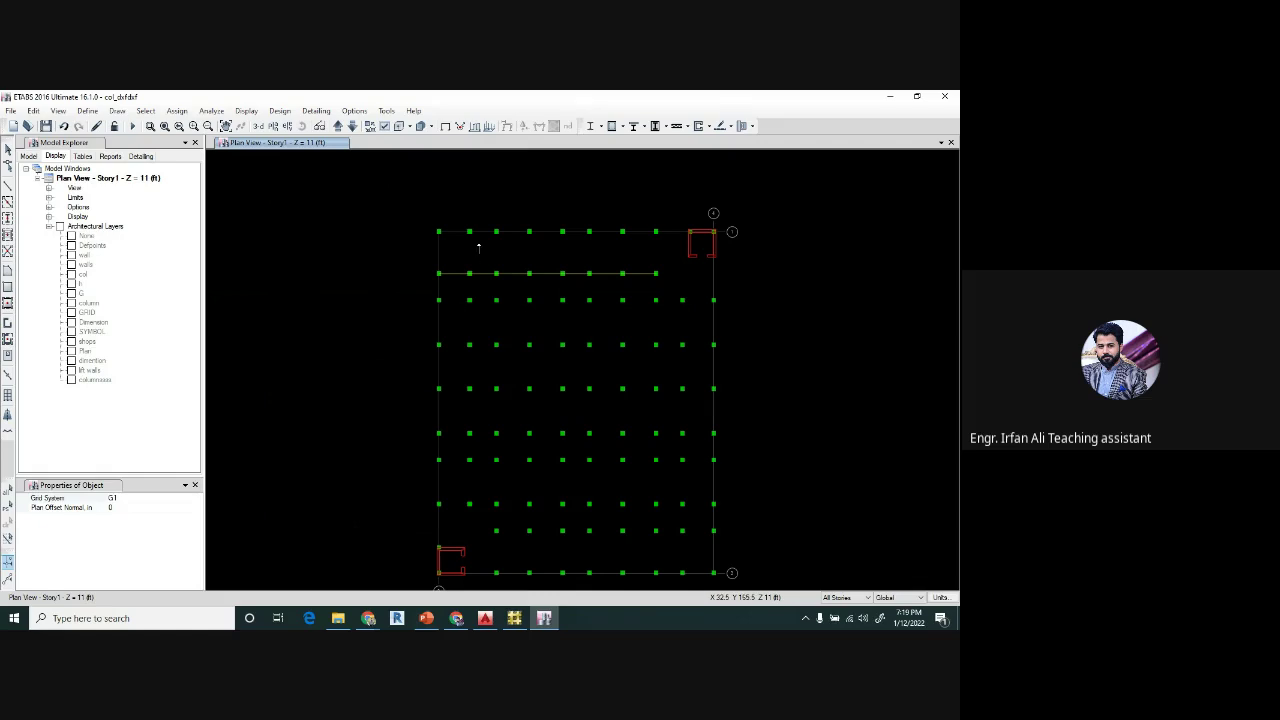
pyautogui.scroll(5, 476, 245)
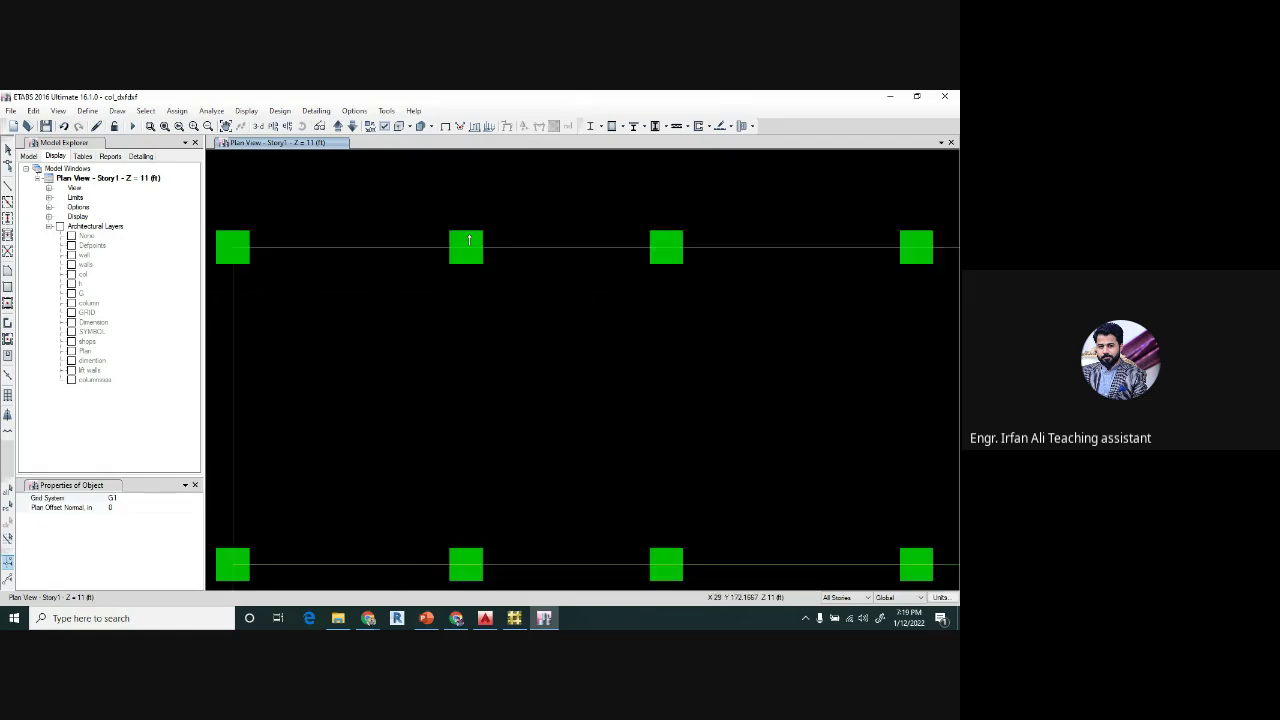
pyautogui.scroll(-5, 466, 249)
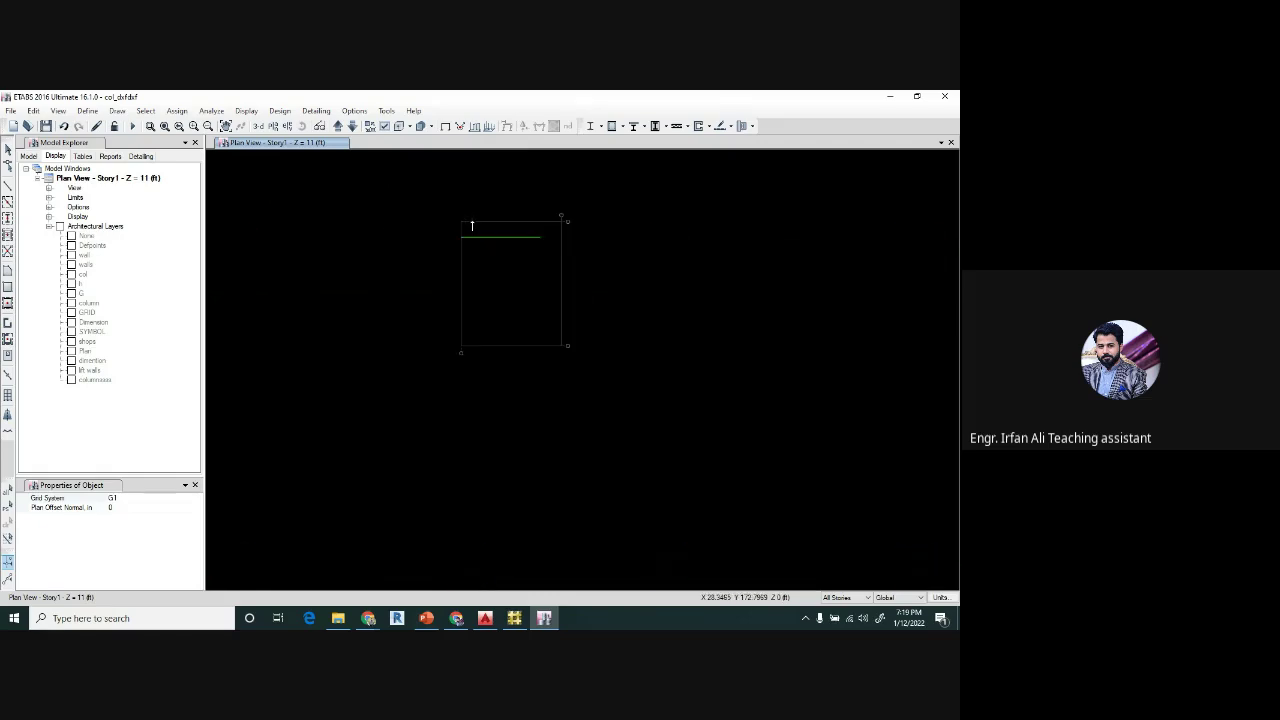
pyautogui.scroll(3, 471, 344)
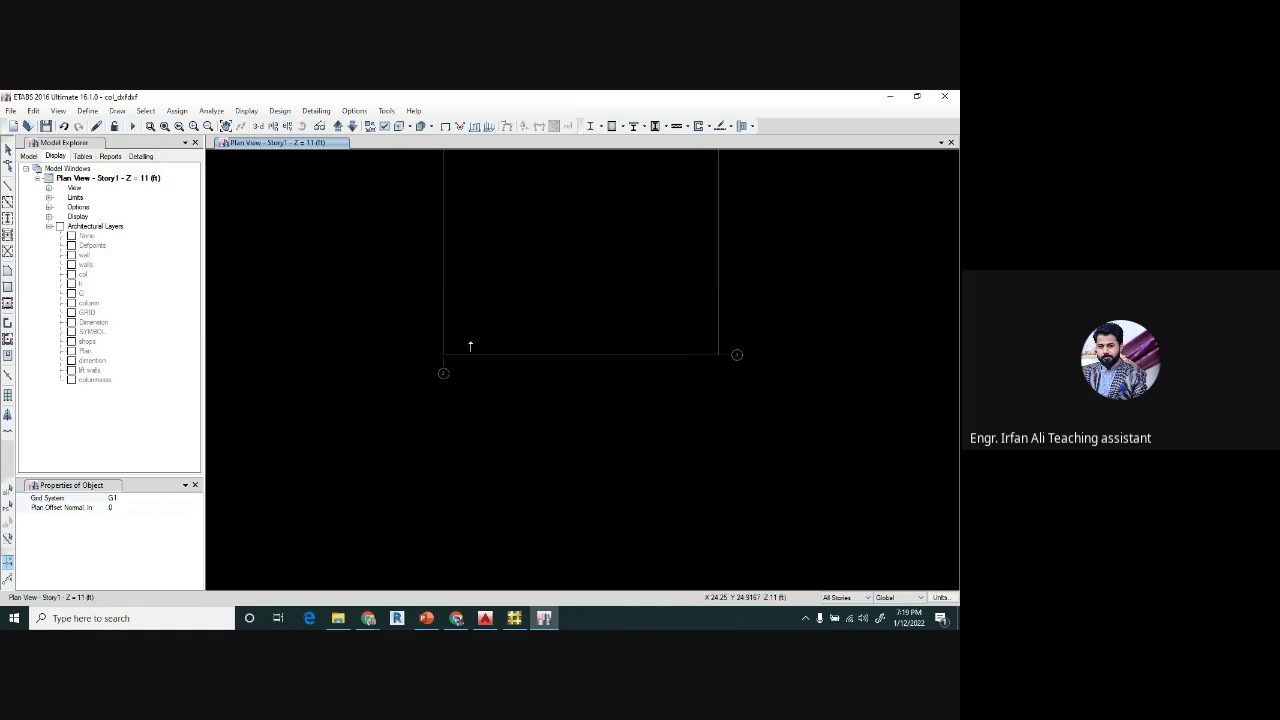
pyautogui.scroll(3, 474, 287)
pyautogui.click(474, 284)
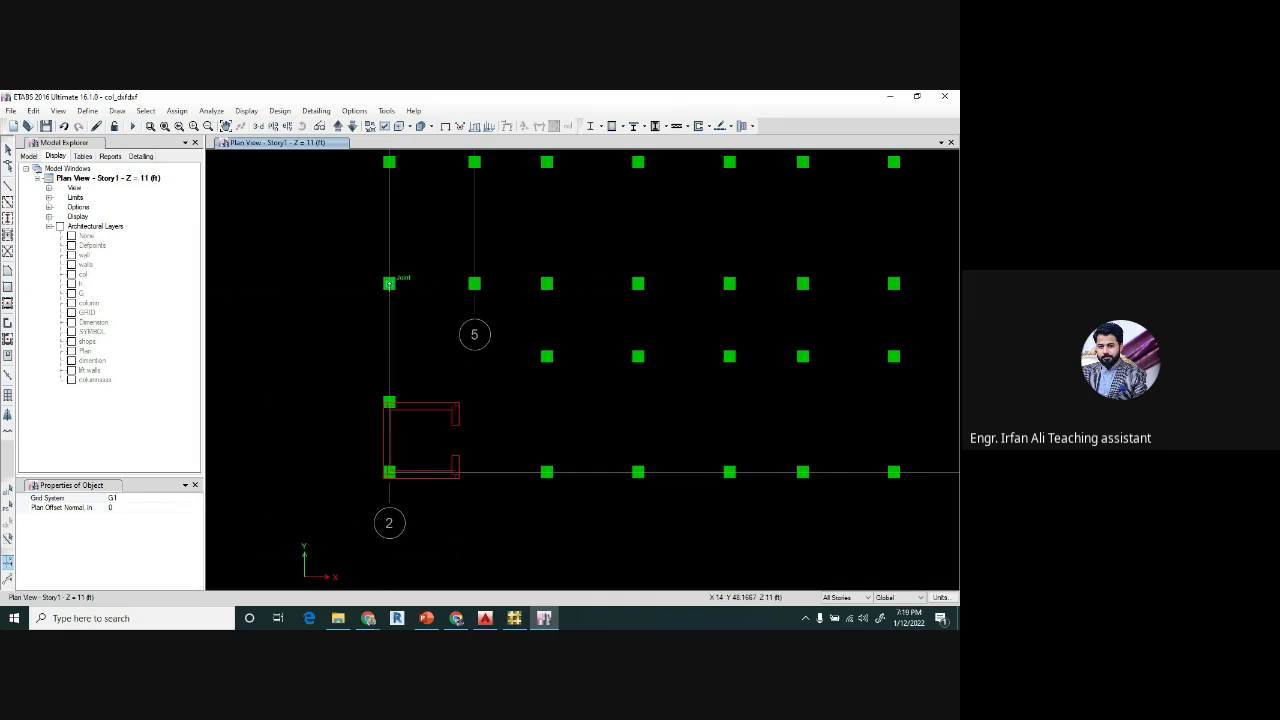
# - Draw a horizontal grid line along the third column row from the bottom, across to the rightmost column, and dismiss the joint information
pyautogui.scroll(-5, 352, 303)
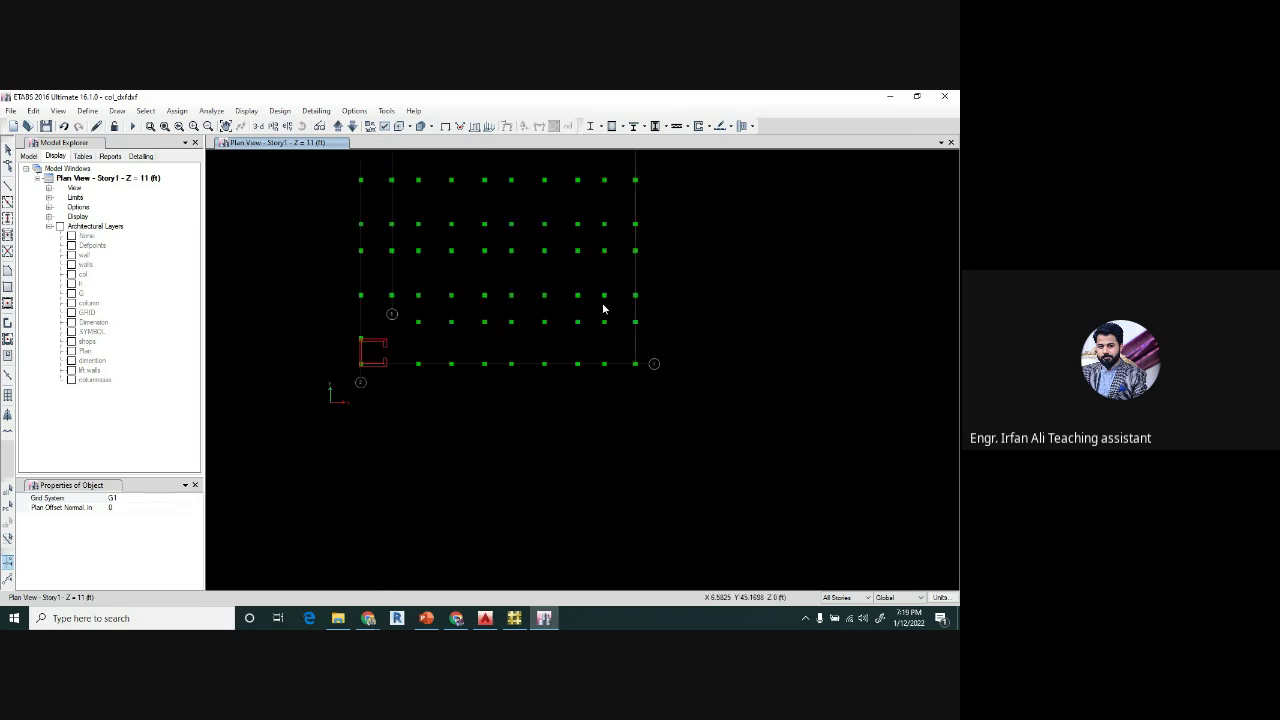
pyautogui.scroll(3, 635, 295)
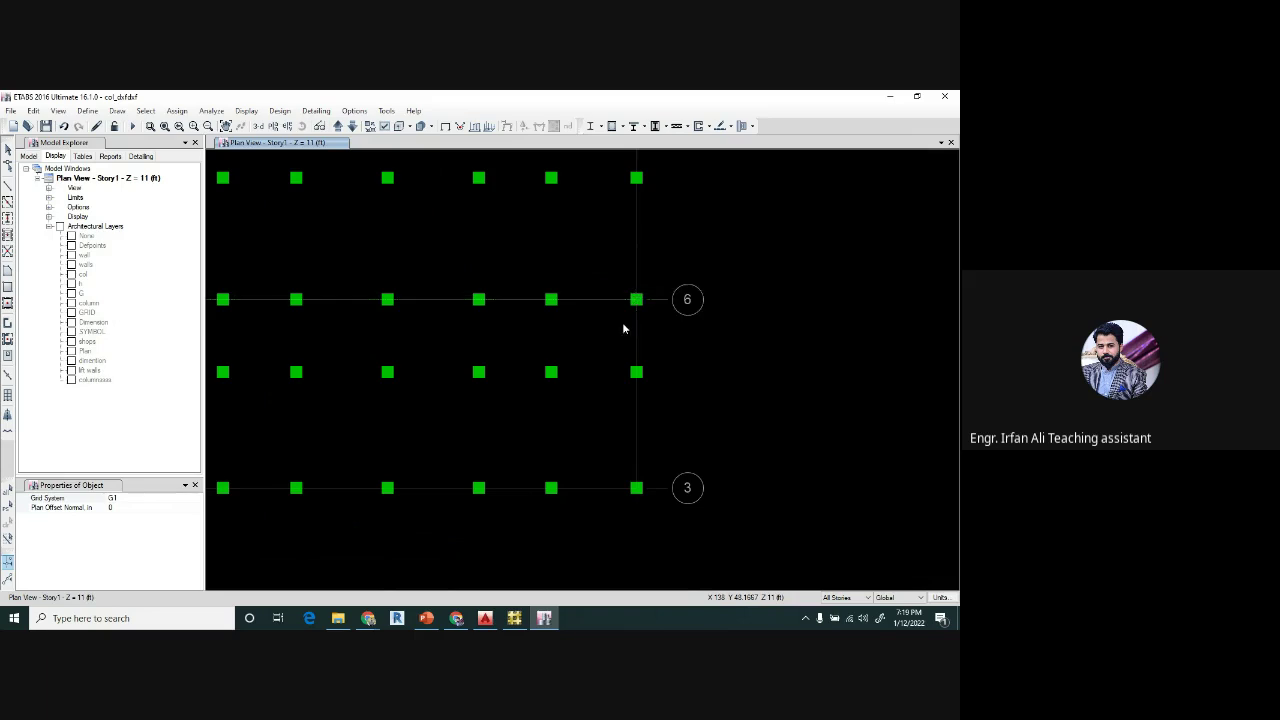
pyautogui.rightClick(636, 298)
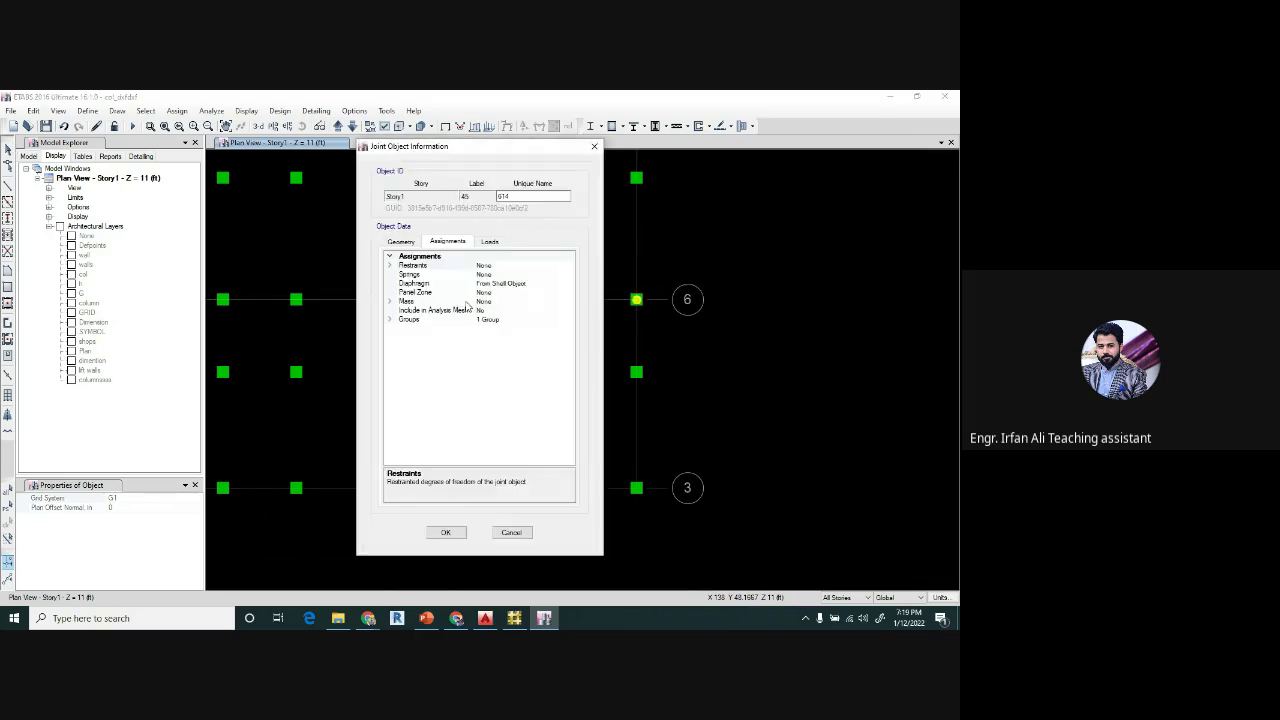
pyautogui.click(594, 146)
pyautogui.scroll(-3, 517, 340)
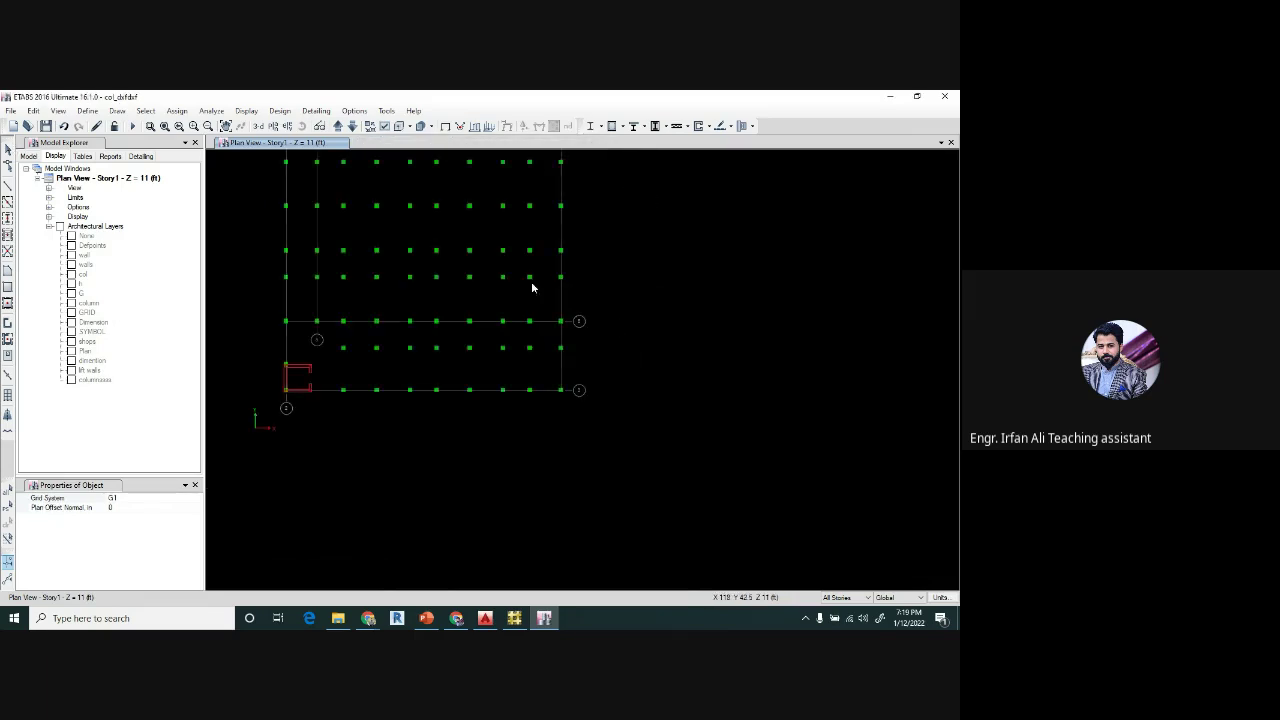
pyautogui.moveTo(536, 276); pyautogui.dragTo(686, 356, button='middle')
# - Leave grid drawing mode and quick-draw A-LatBm frame beams on grid lines 5 and 2 using the grids
pyautogui.click(8, 151)
pyautogui.click(8, 201)
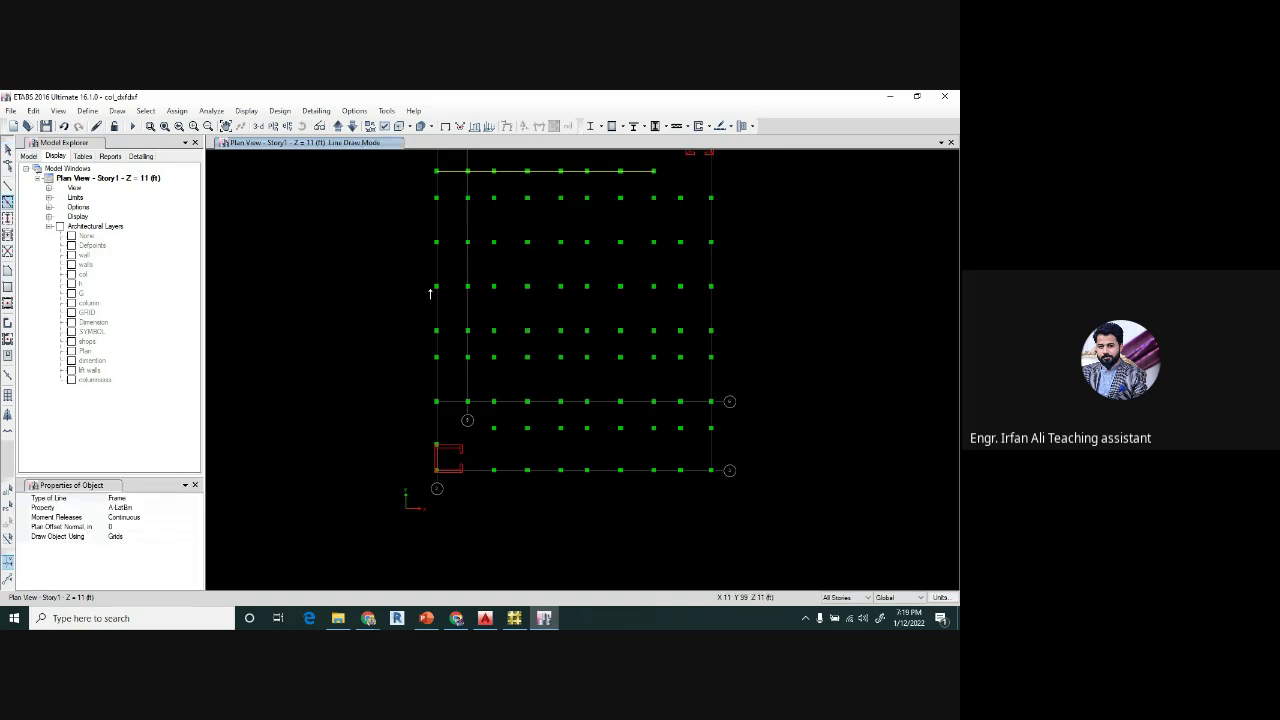
pyautogui.moveTo(391, 192); pyautogui.dragTo(496, 398)
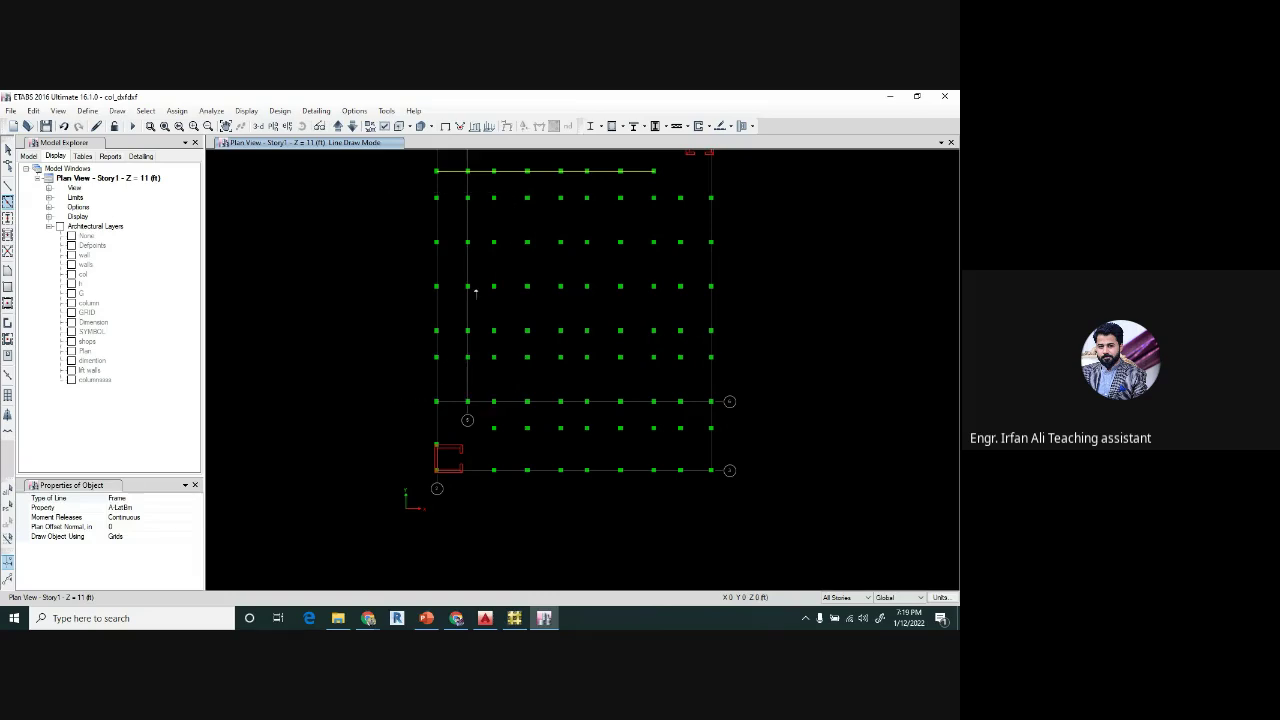
pyautogui.click(467, 219)
pyautogui.click(437, 222)
pyautogui.press('Escape')
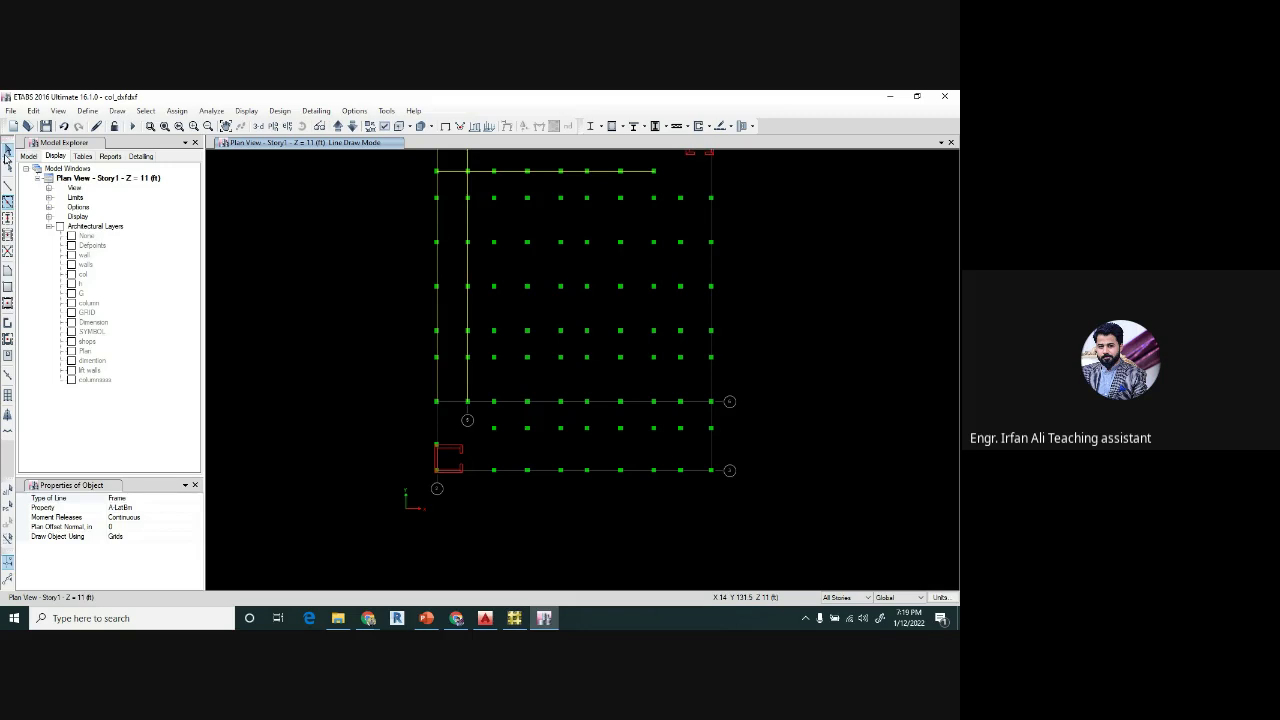
# - Select the beams and columns along the first column lines and divide the frames at intersections with selected frames and joints
pyautogui.moveTo(509, 192); pyautogui.dragTo(332, 372)
pyautogui.moveTo(395, 222); pyautogui.dragTo(520, 403)
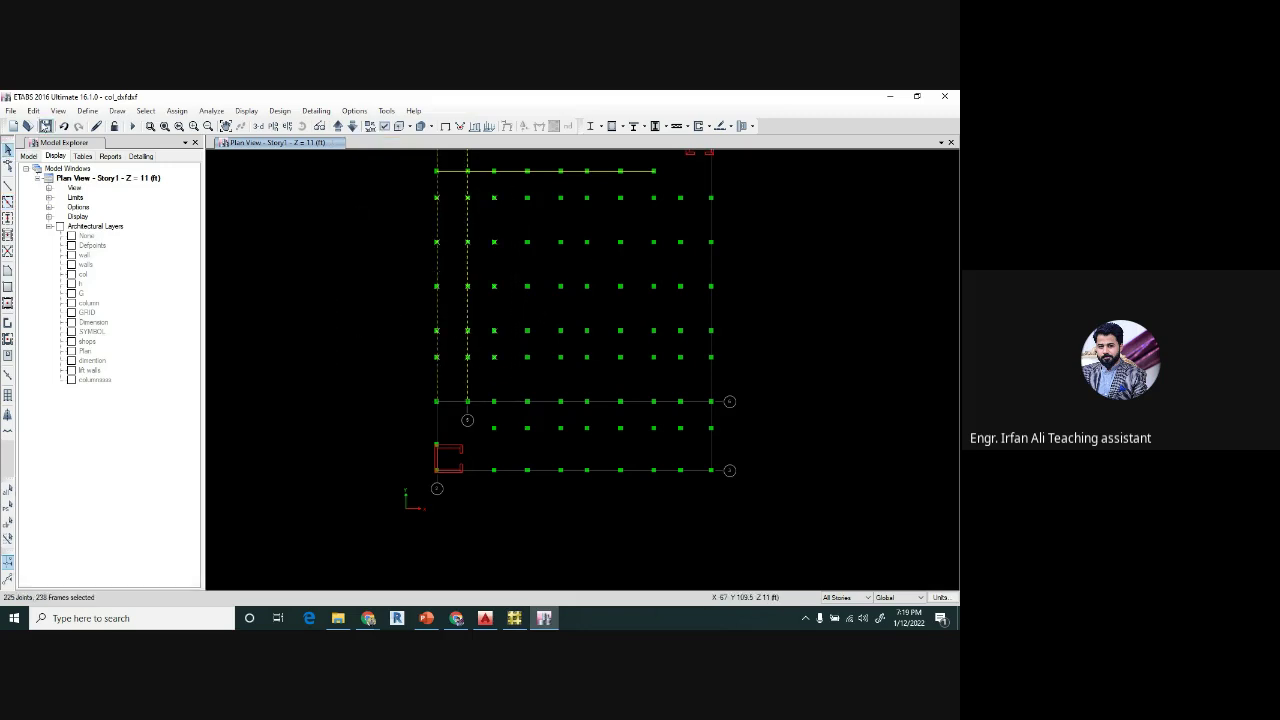
pyautogui.click(33, 110)
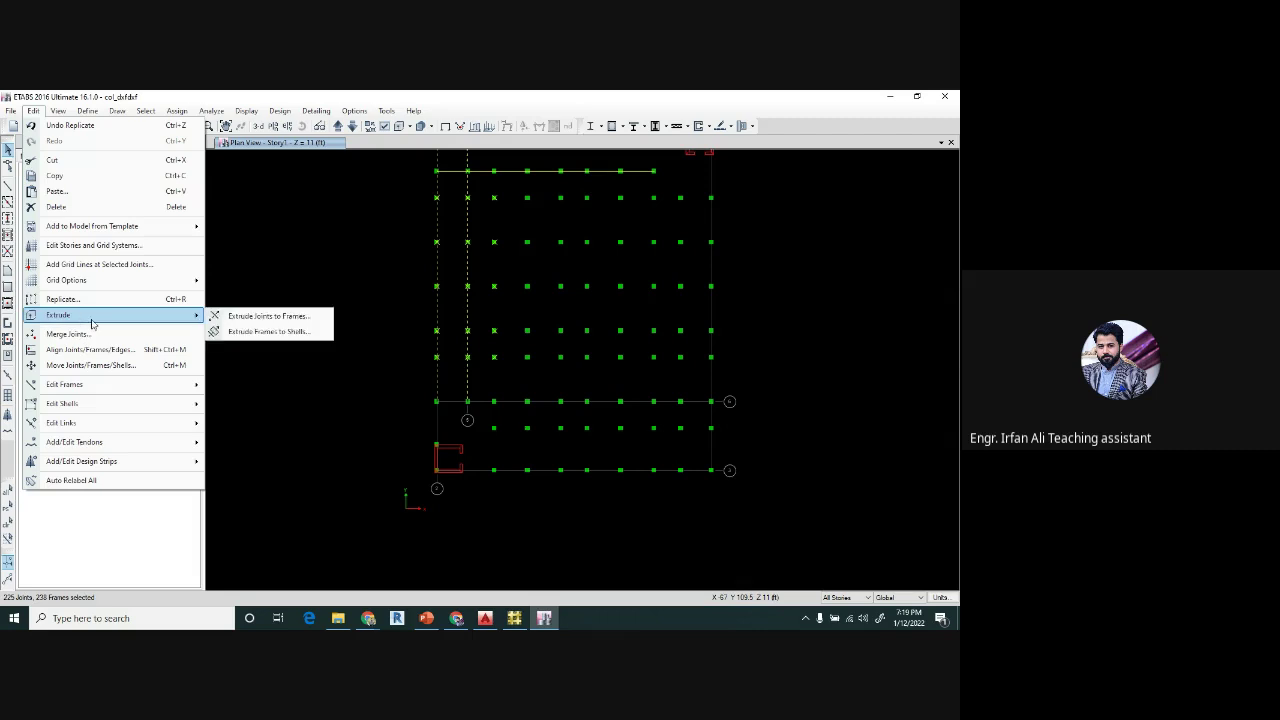
pyautogui.moveTo(122, 387)
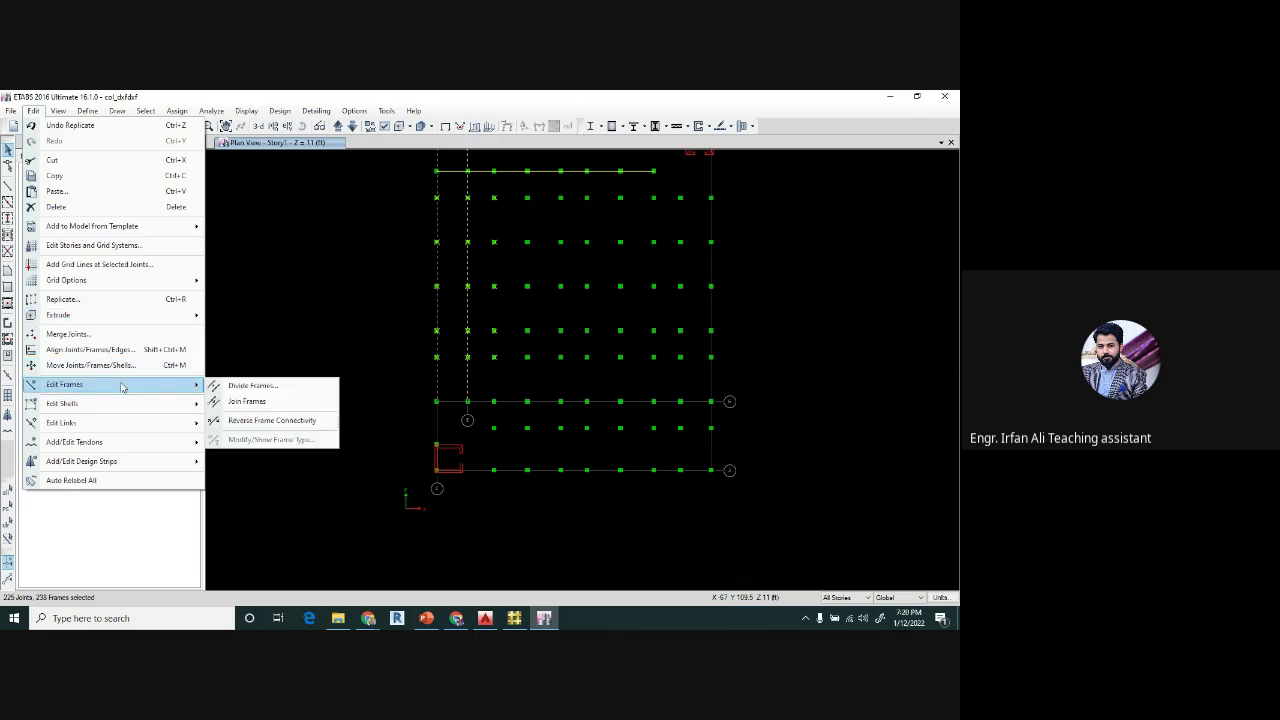
pyautogui.click(215, 387)
pyautogui.click(439, 356)
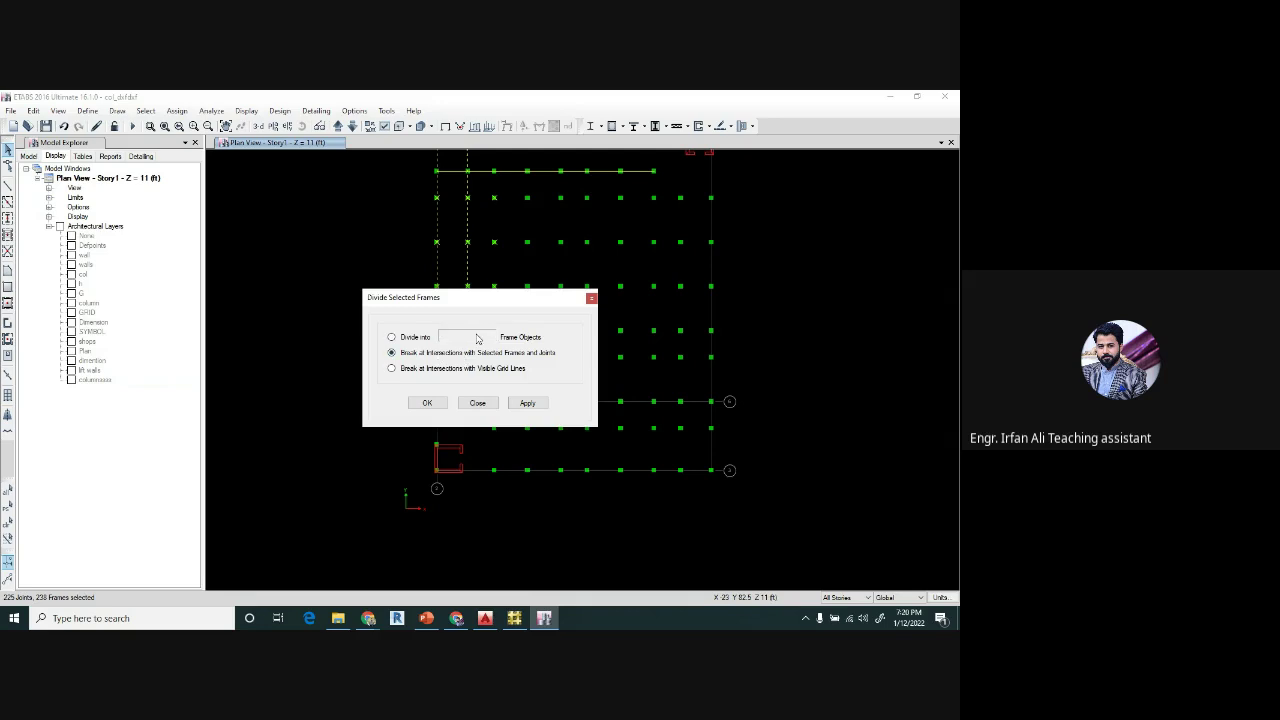
pyautogui.moveTo(480, 310); pyautogui.dragTo(757, 236)
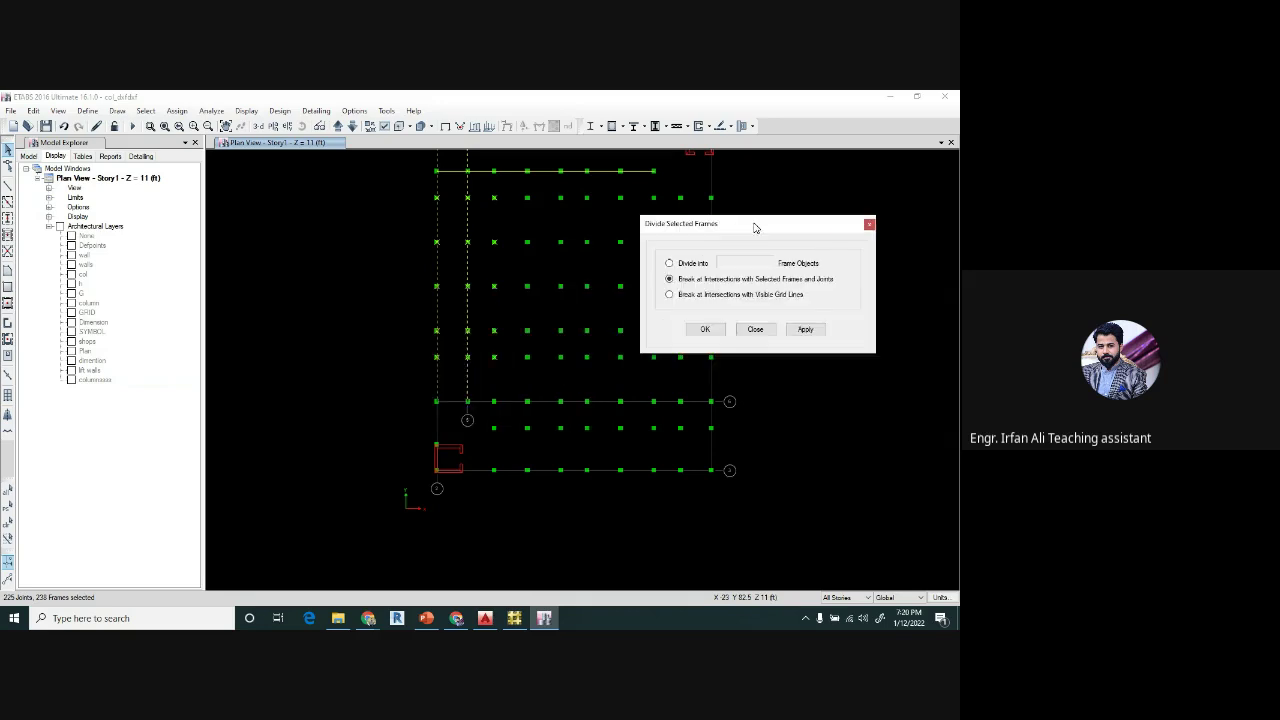
pyautogui.click(706, 330)
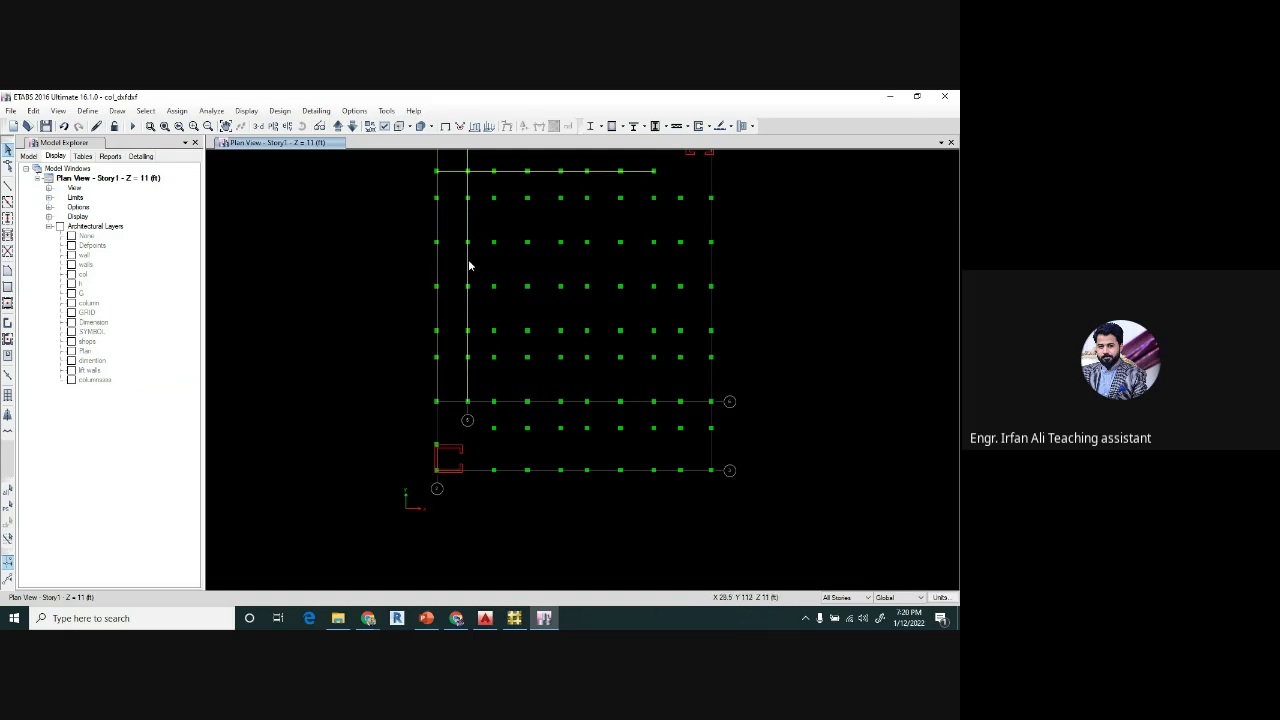
# - Check the divided beam segments on the second column line, and inspect the model in 3D and in the Story14 plan
pyautogui.scroll(5, 463, 265)
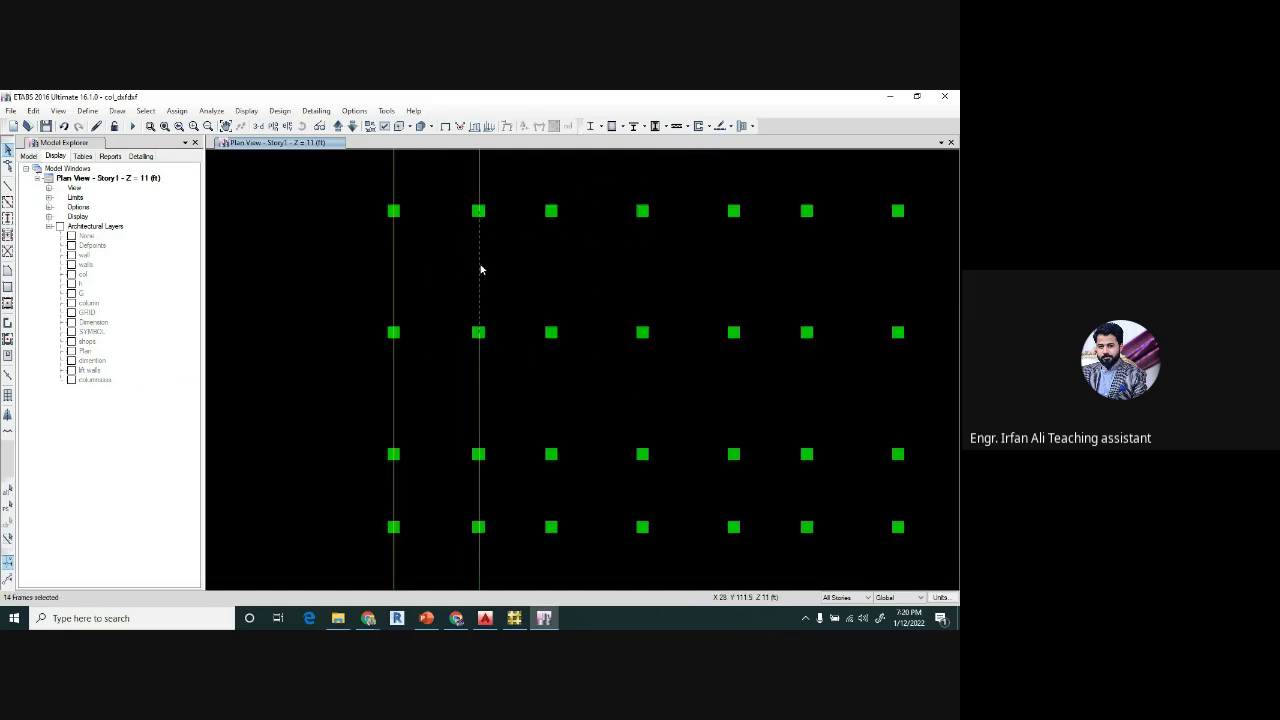
pyautogui.click(479, 366)
pyautogui.scroll(-3, 418, 339)
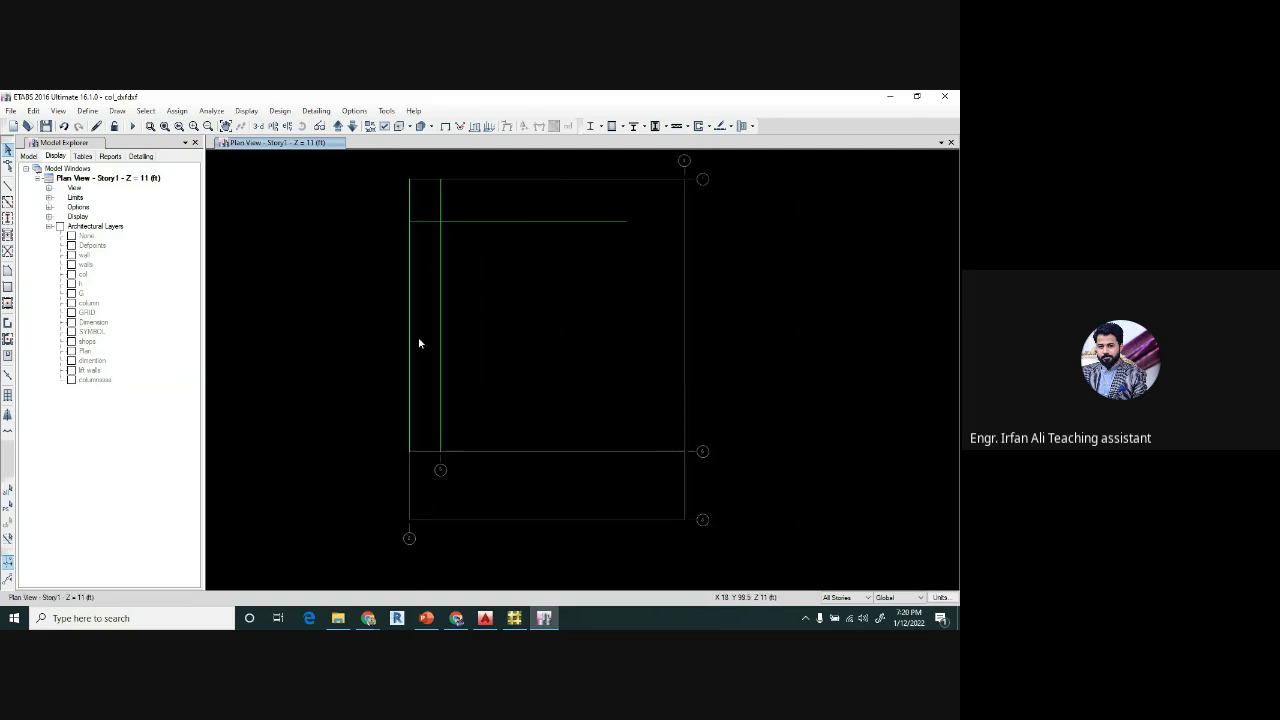
pyautogui.click(258, 126)
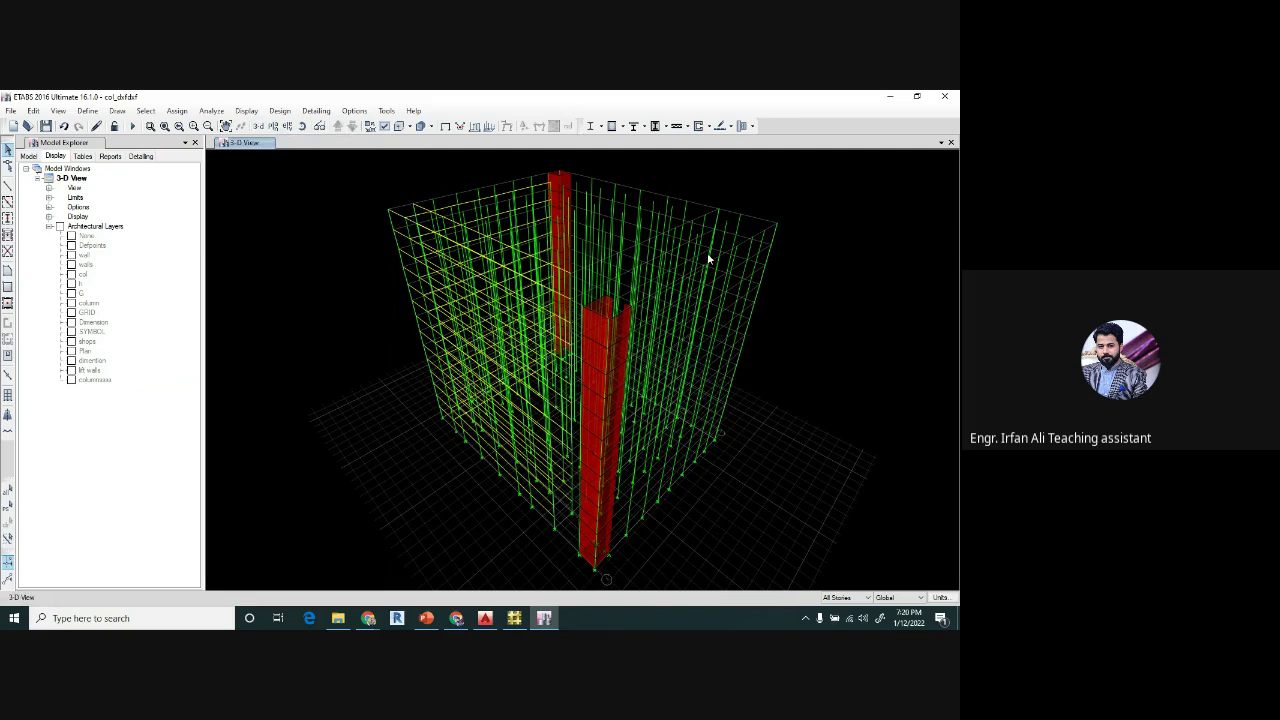
pyautogui.click(272, 126)
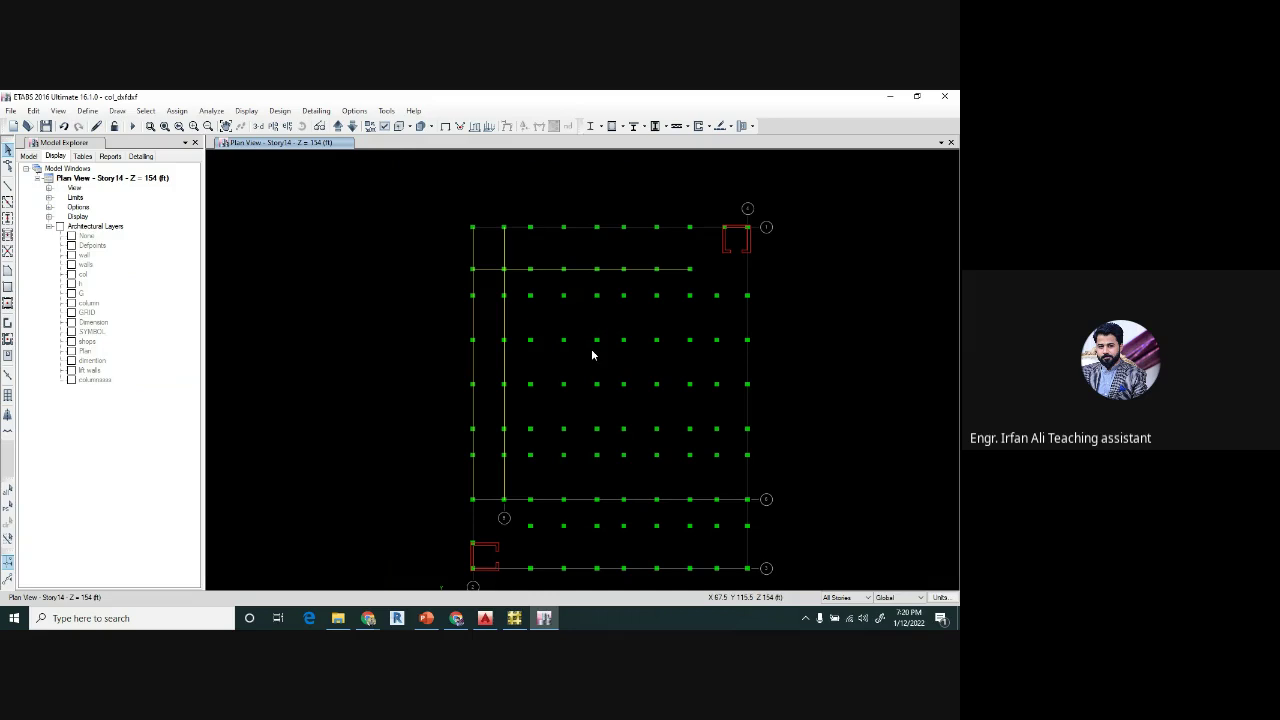
pyautogui.moveTo(593, 356)
pyautogui.mouseDown(button='middle')
pyautogui.moveTo(623, 383)
pyautogui.moveTo(600, 349)
pyautogui.mouseUp(button='middle')
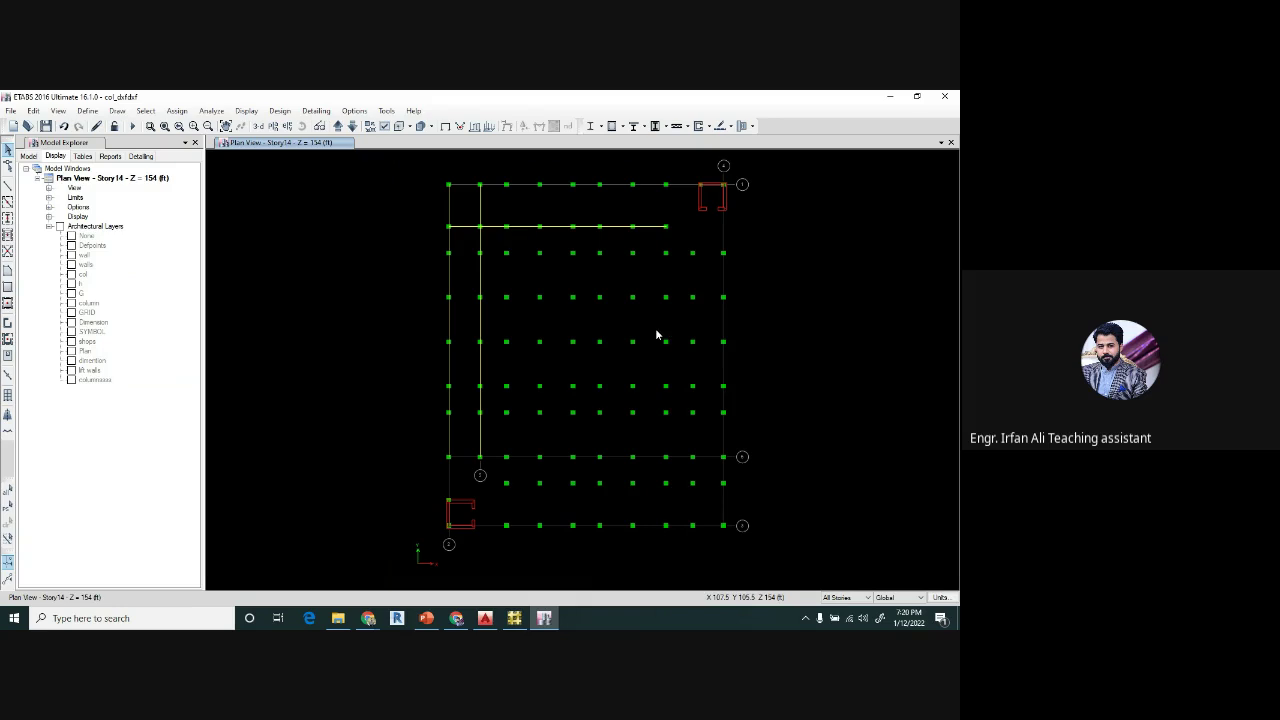
# - Switch to the SESSION -2 presentation in PowerPoint and show the Method-2 slide on using the Quick Draw template of ETABS
pyautogui.click(426, 618)
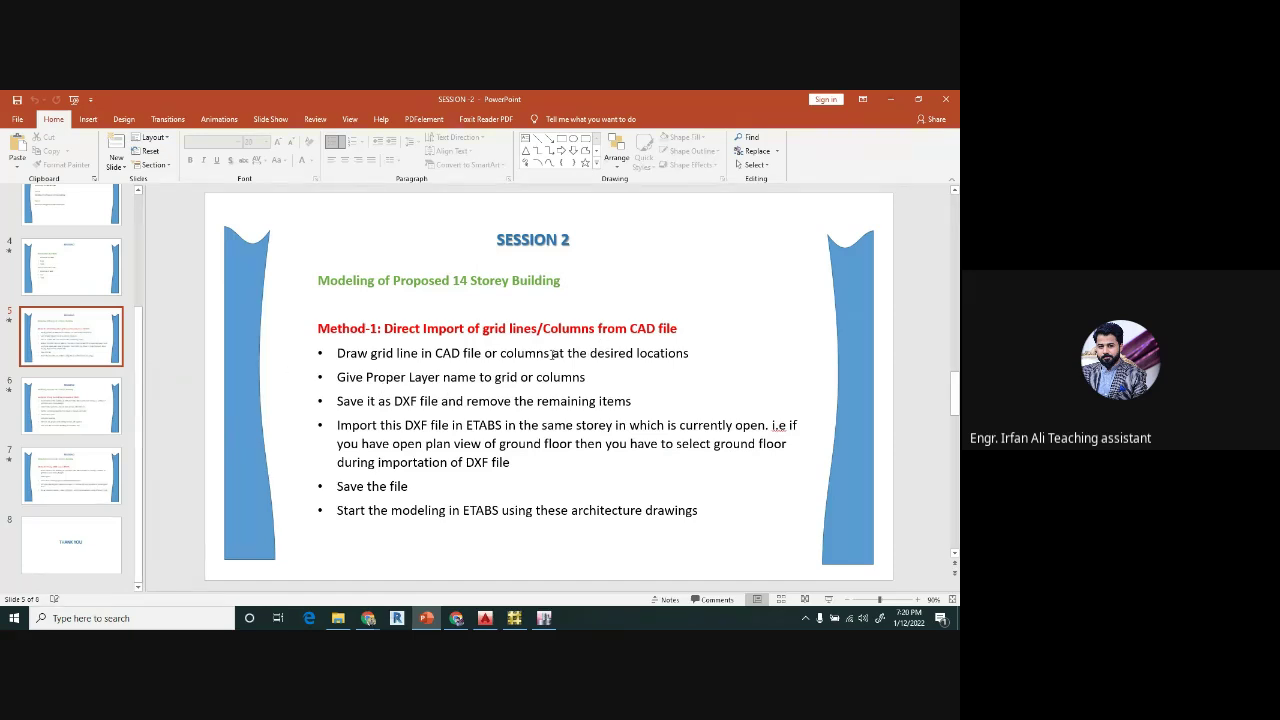
pyautogui.click(110, 415)
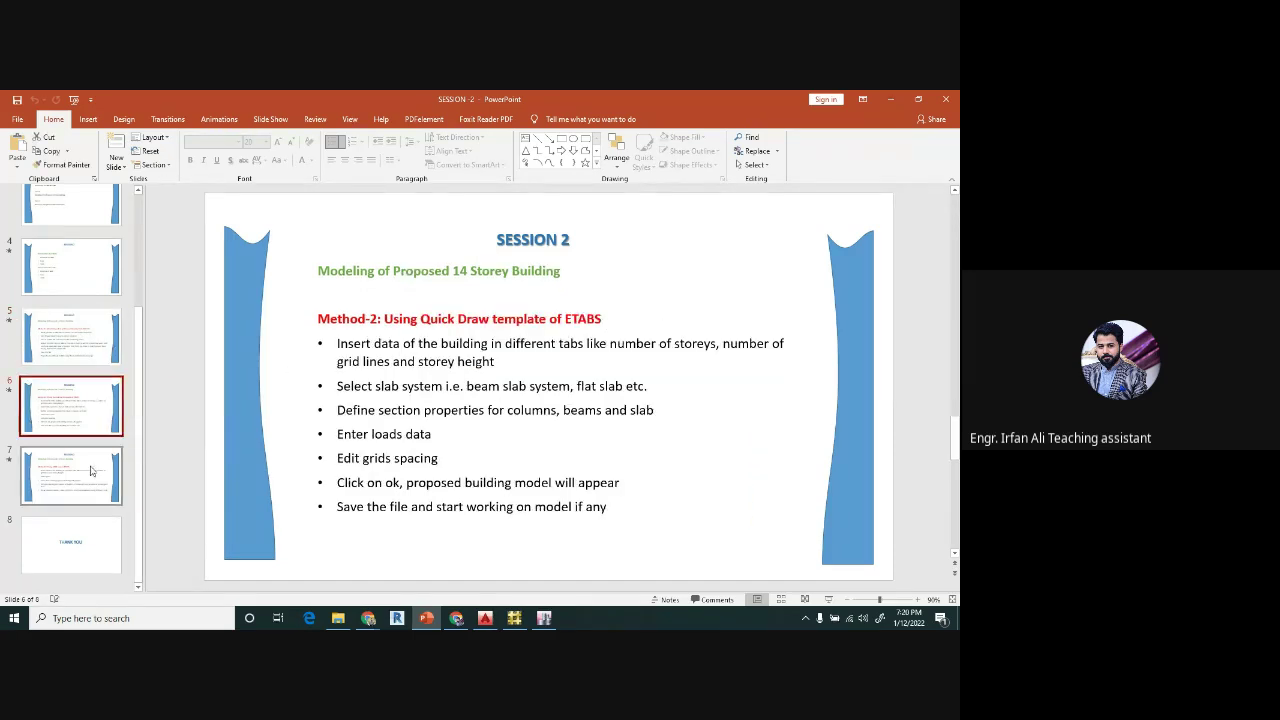